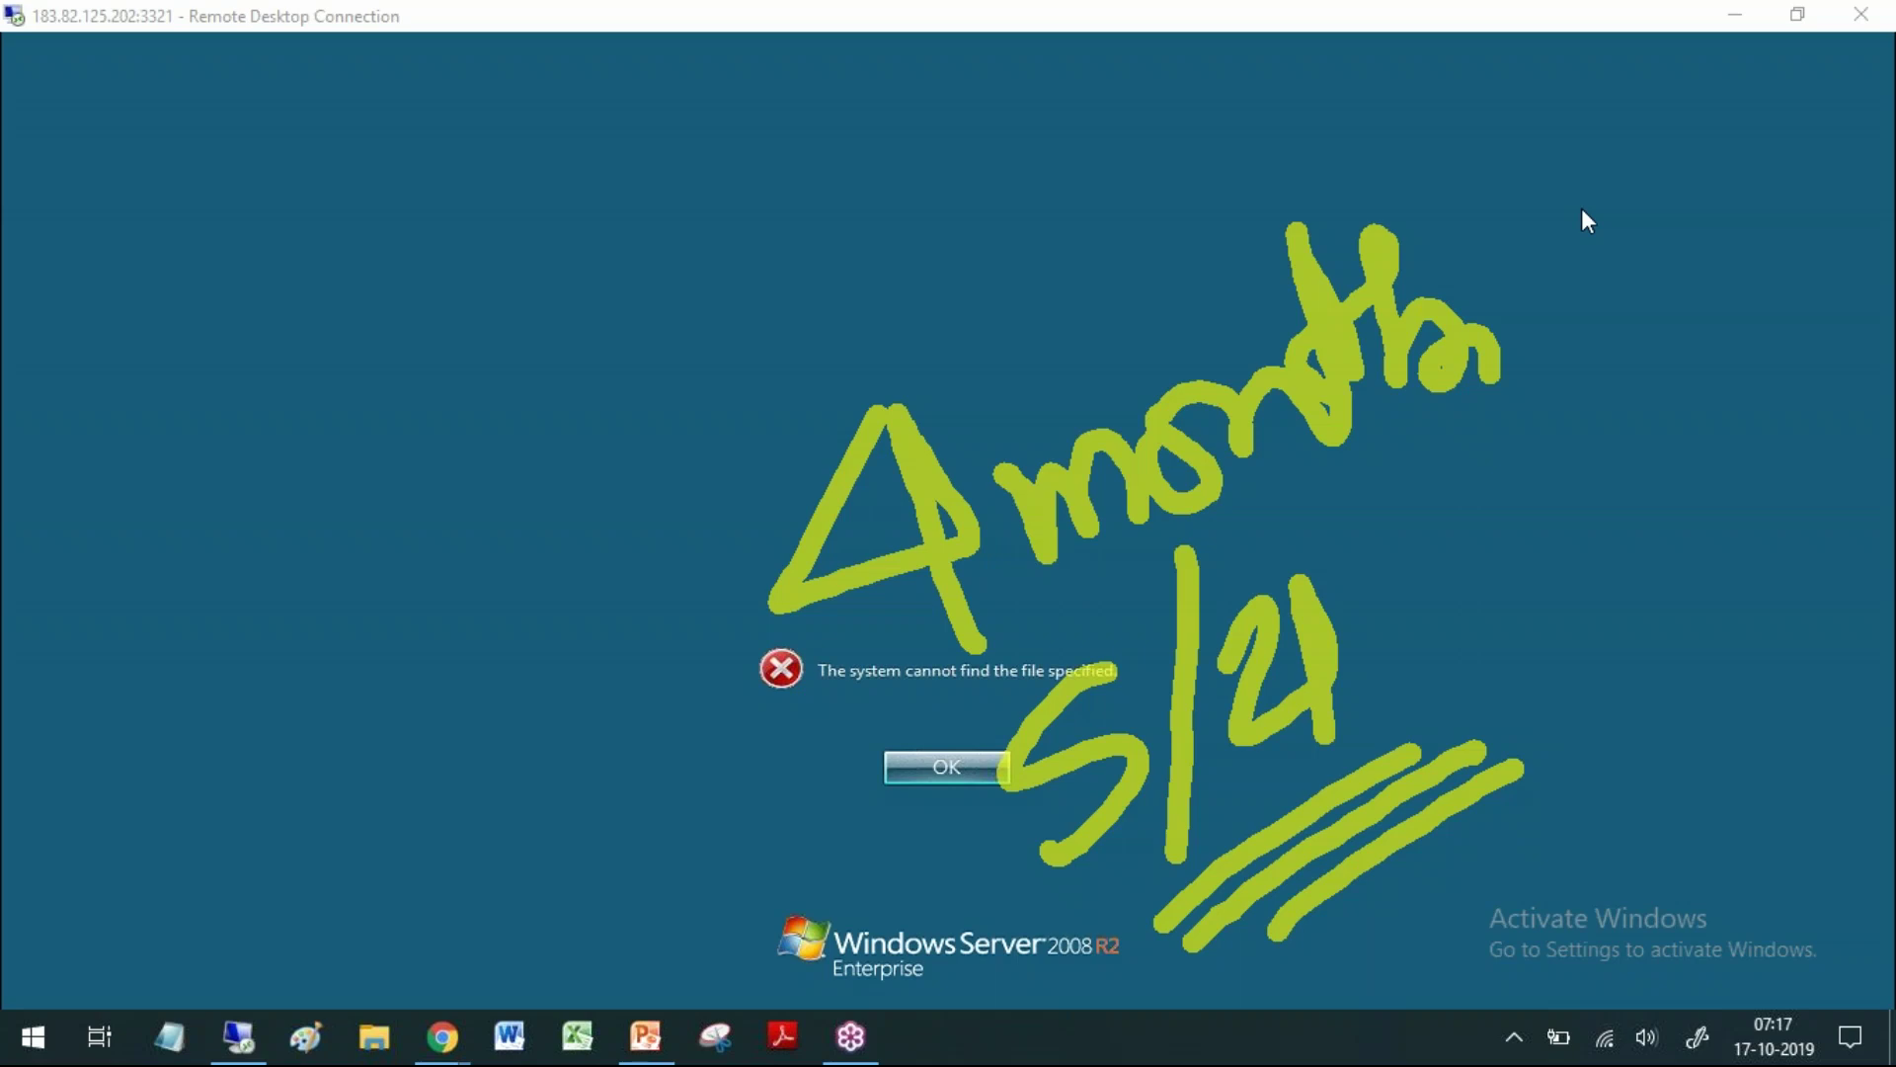
Step: Dismiss the missing-file error and open the logon screen of the S4HANA1809 connection
key("Return")
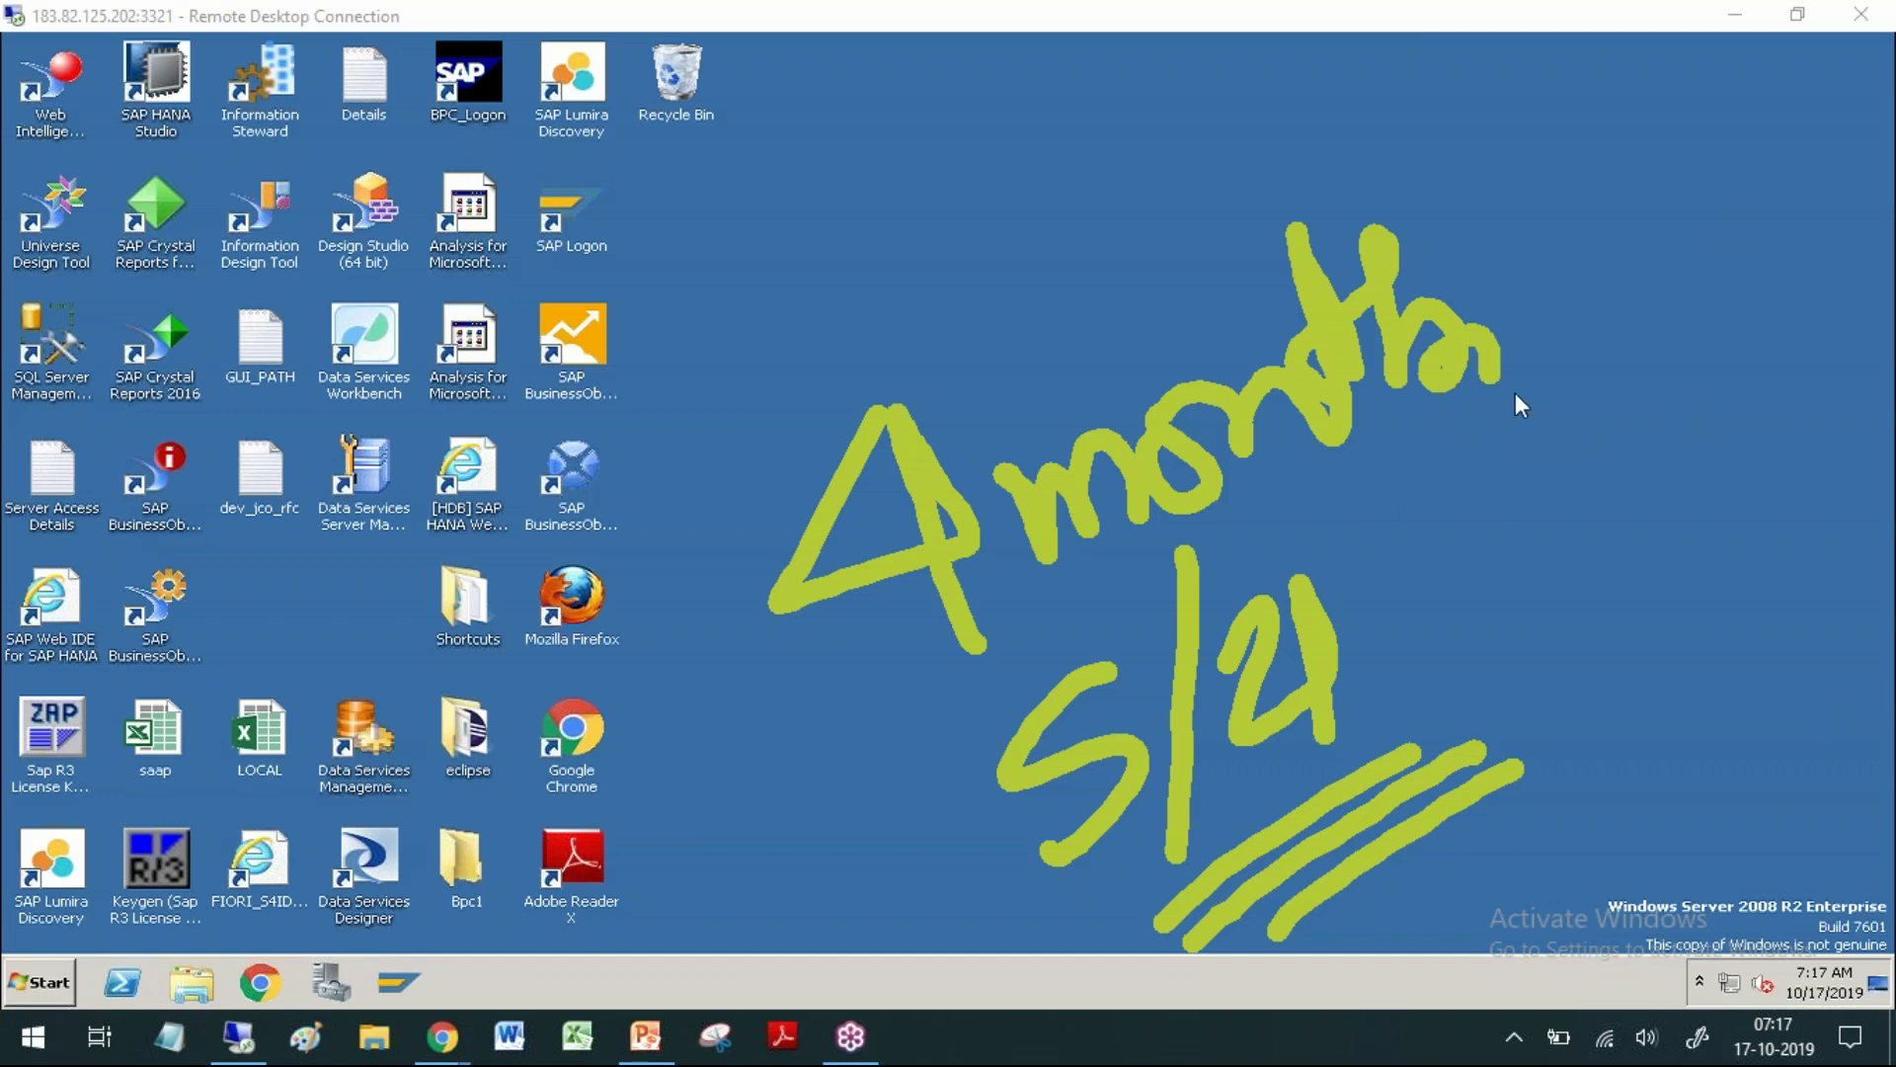
key("Escape")
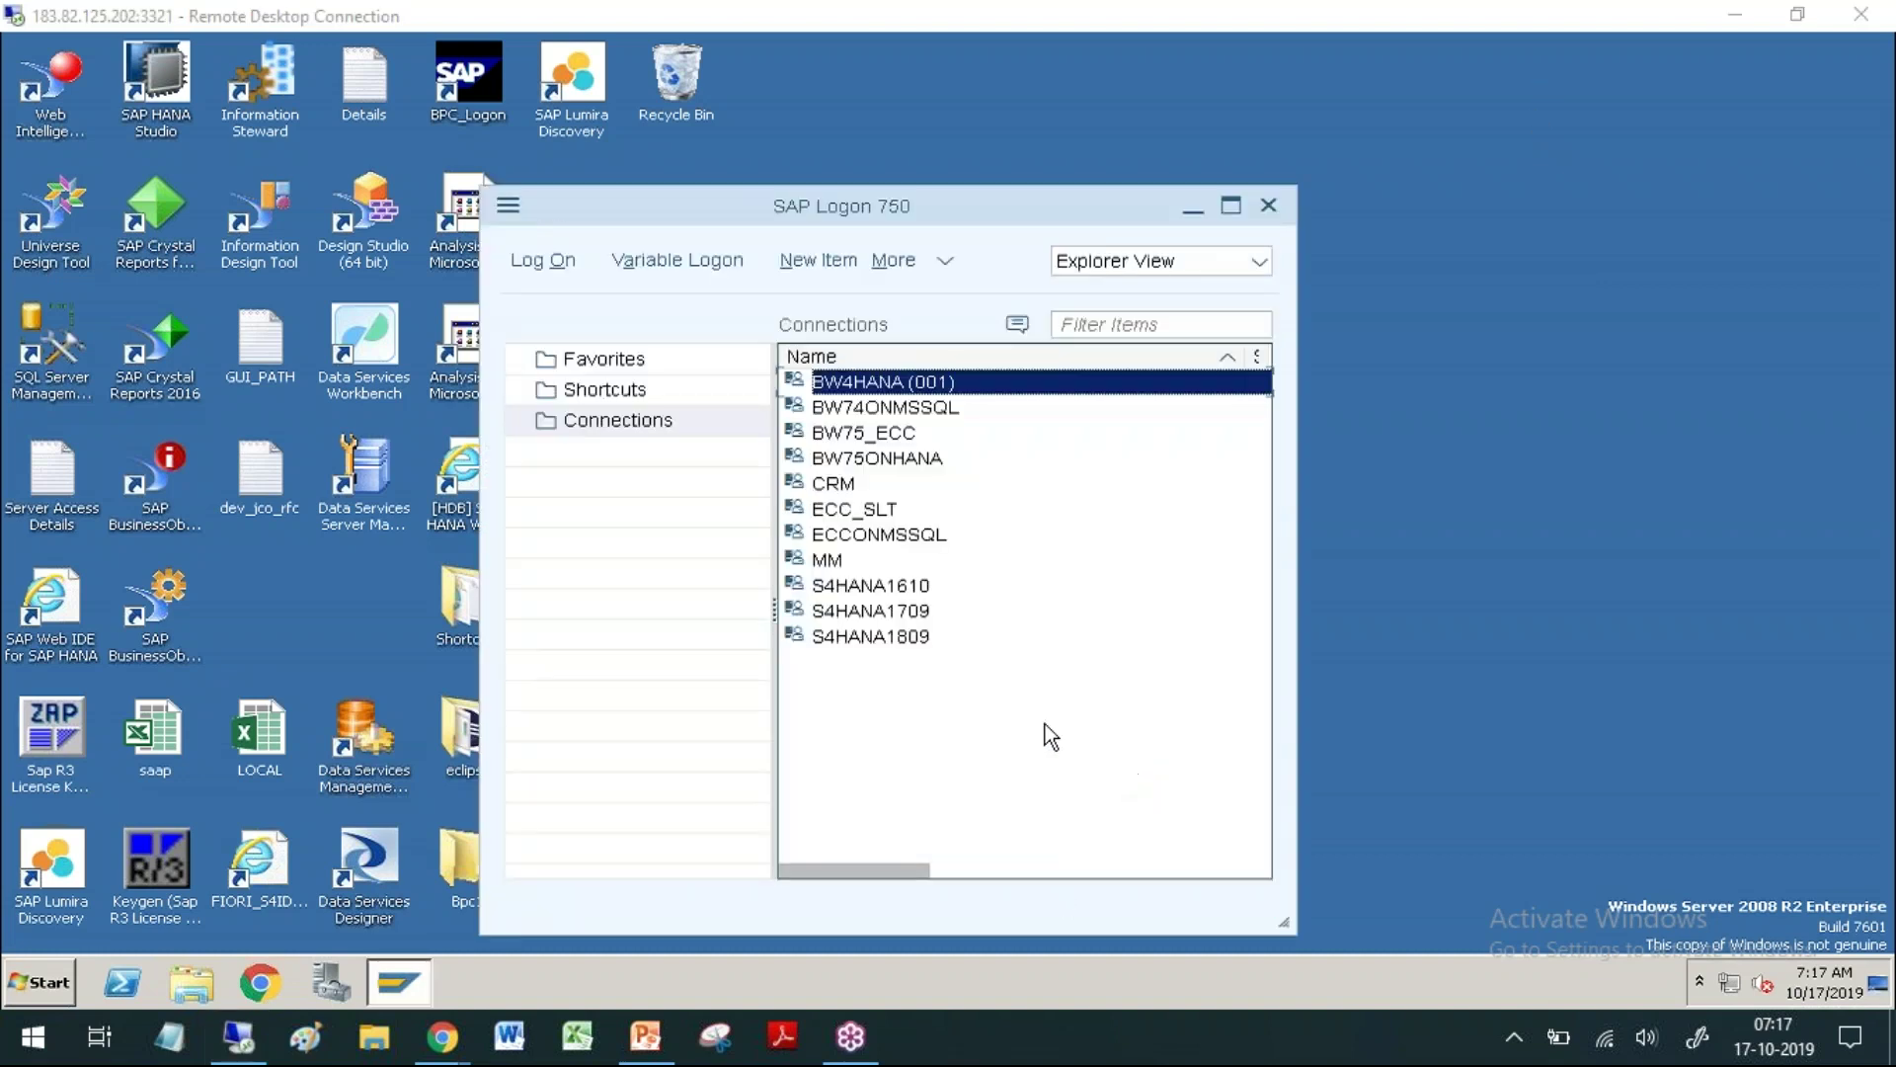
left_click(922, 640)
left_click(937, 588)
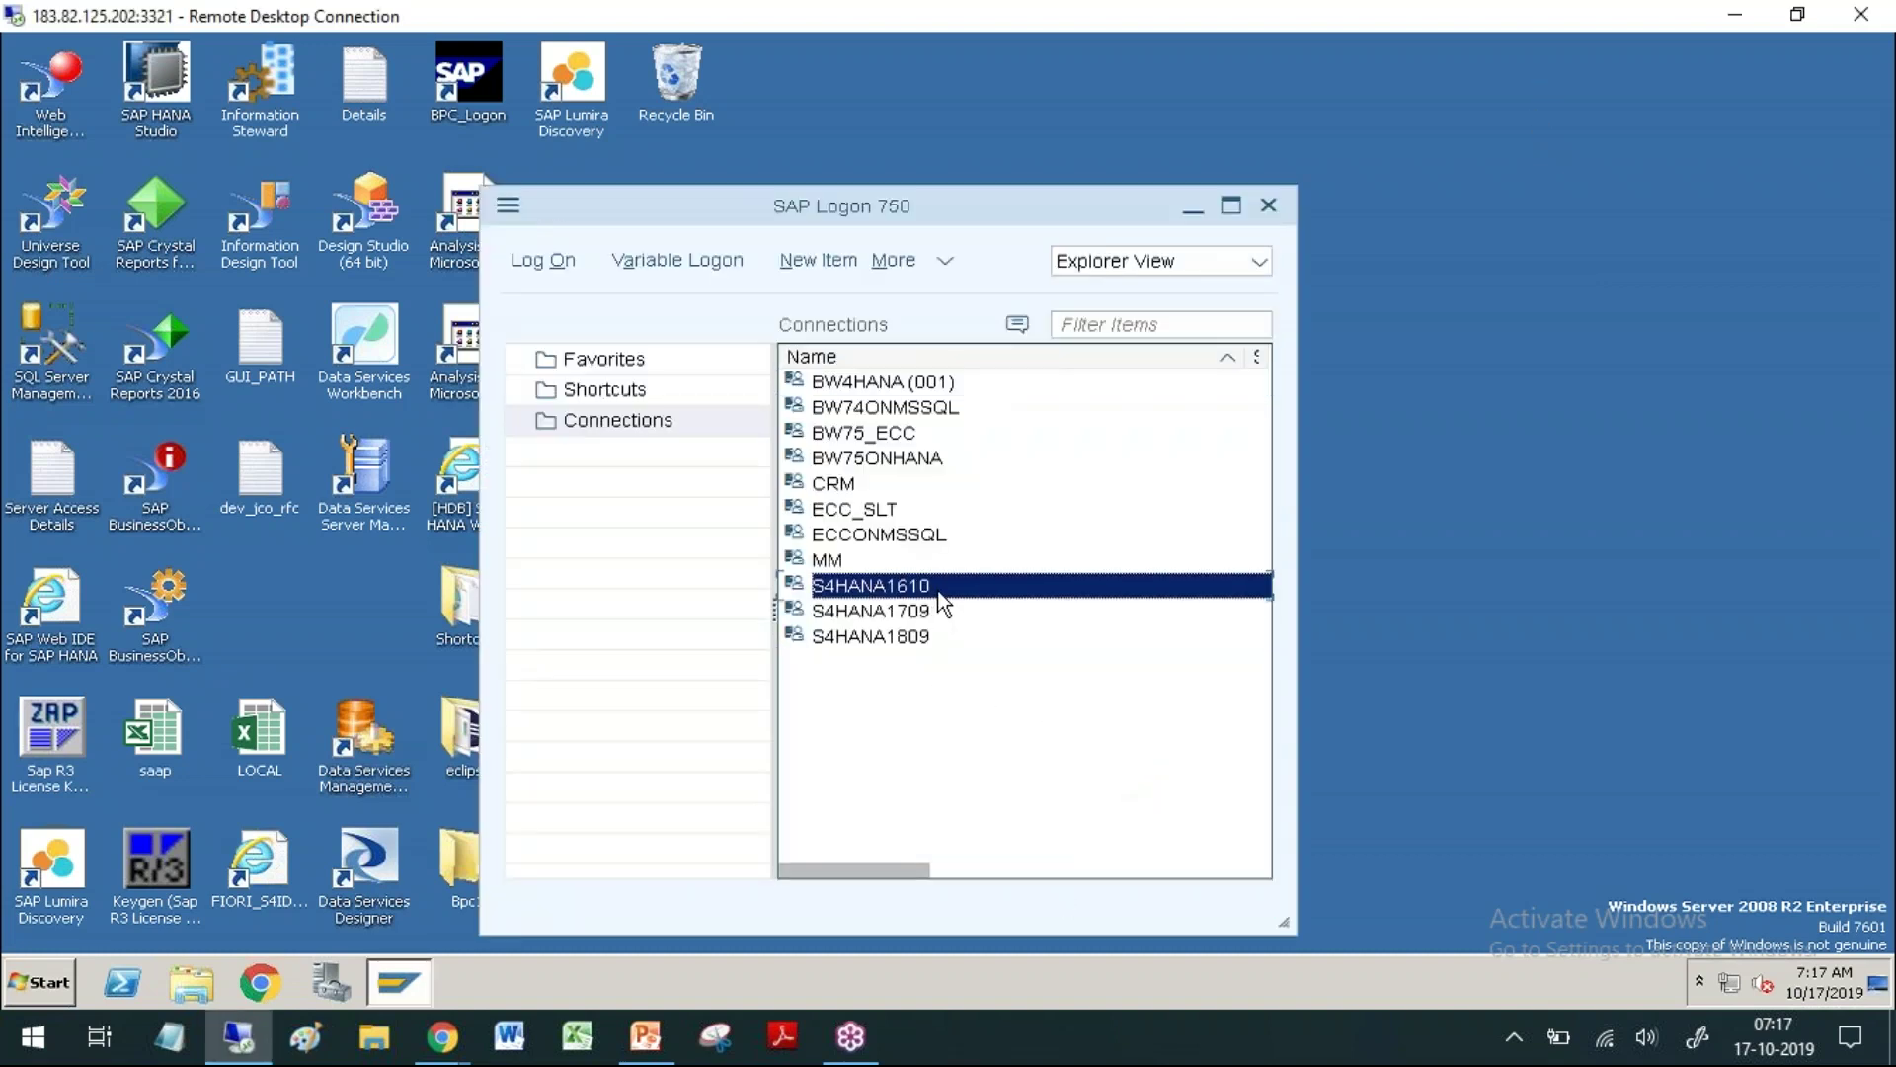
left_click(940, 607)
left_click(951, 640)
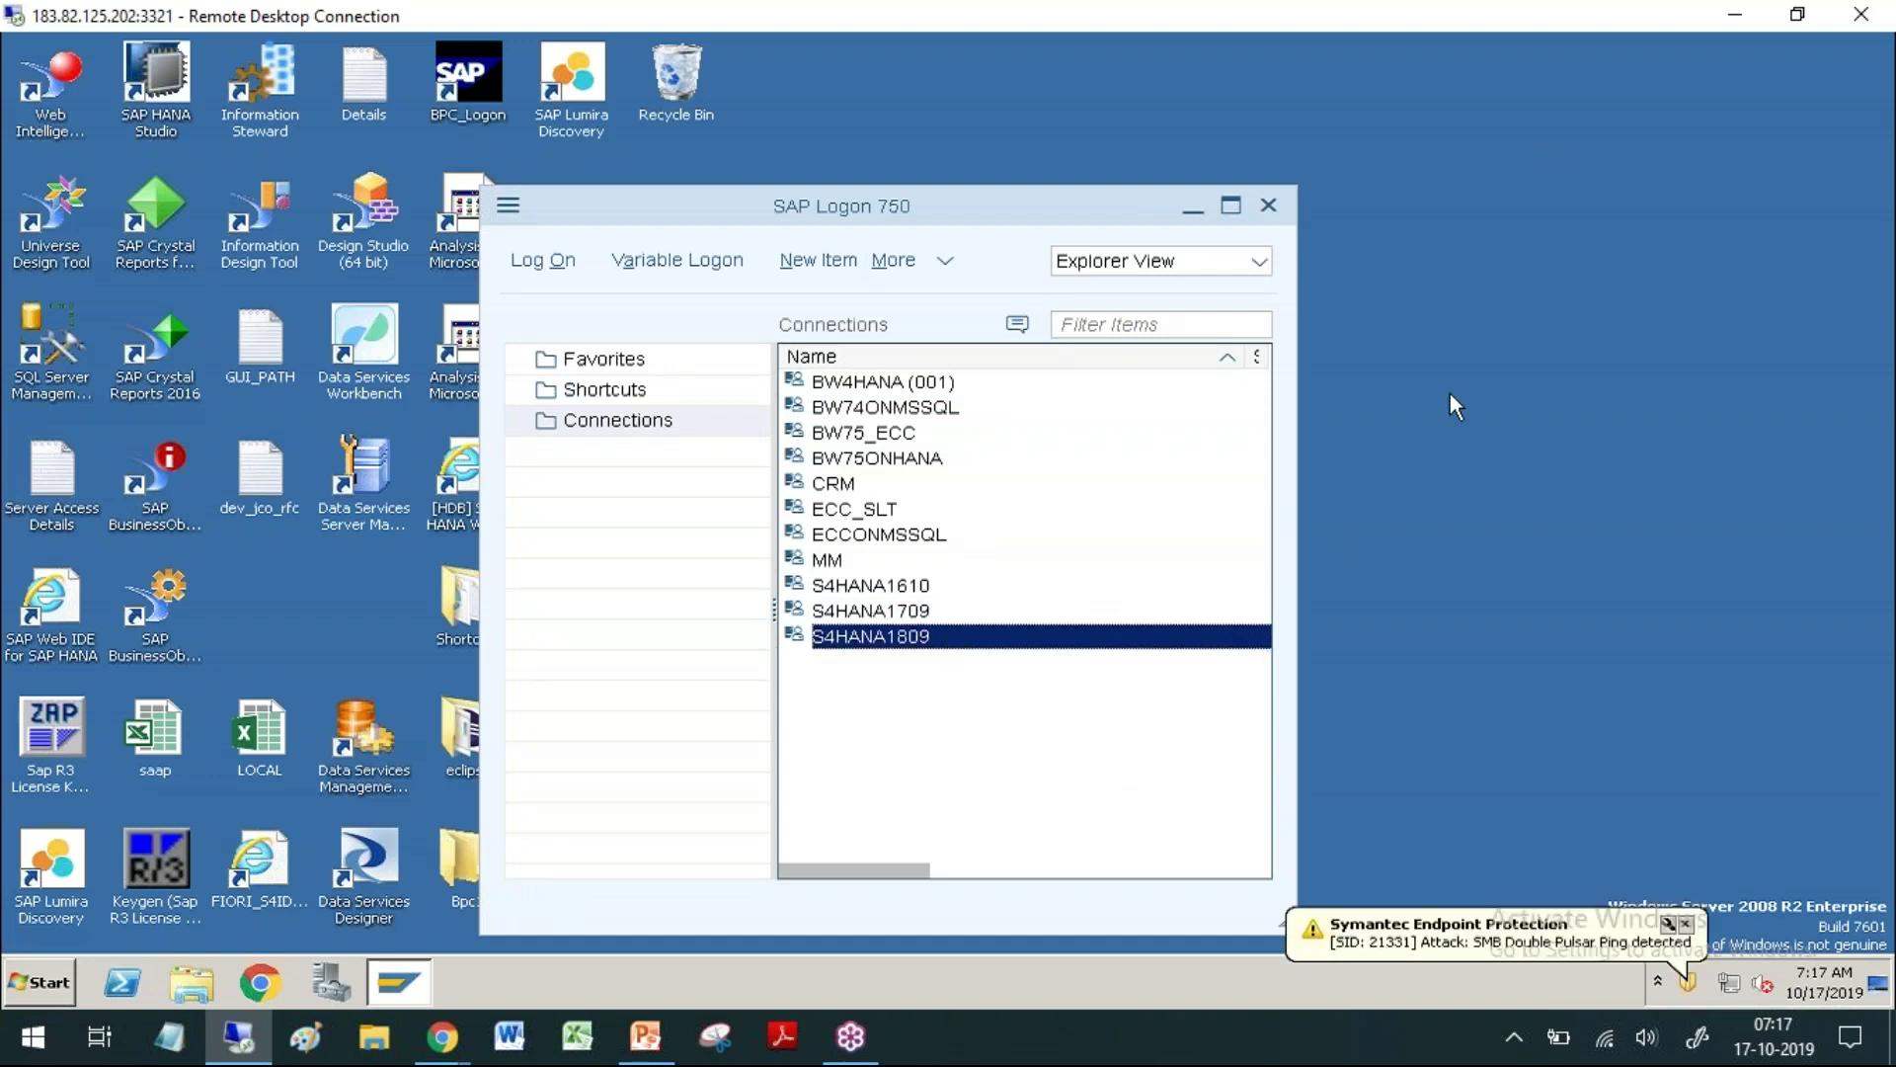
left_click(763, 642)
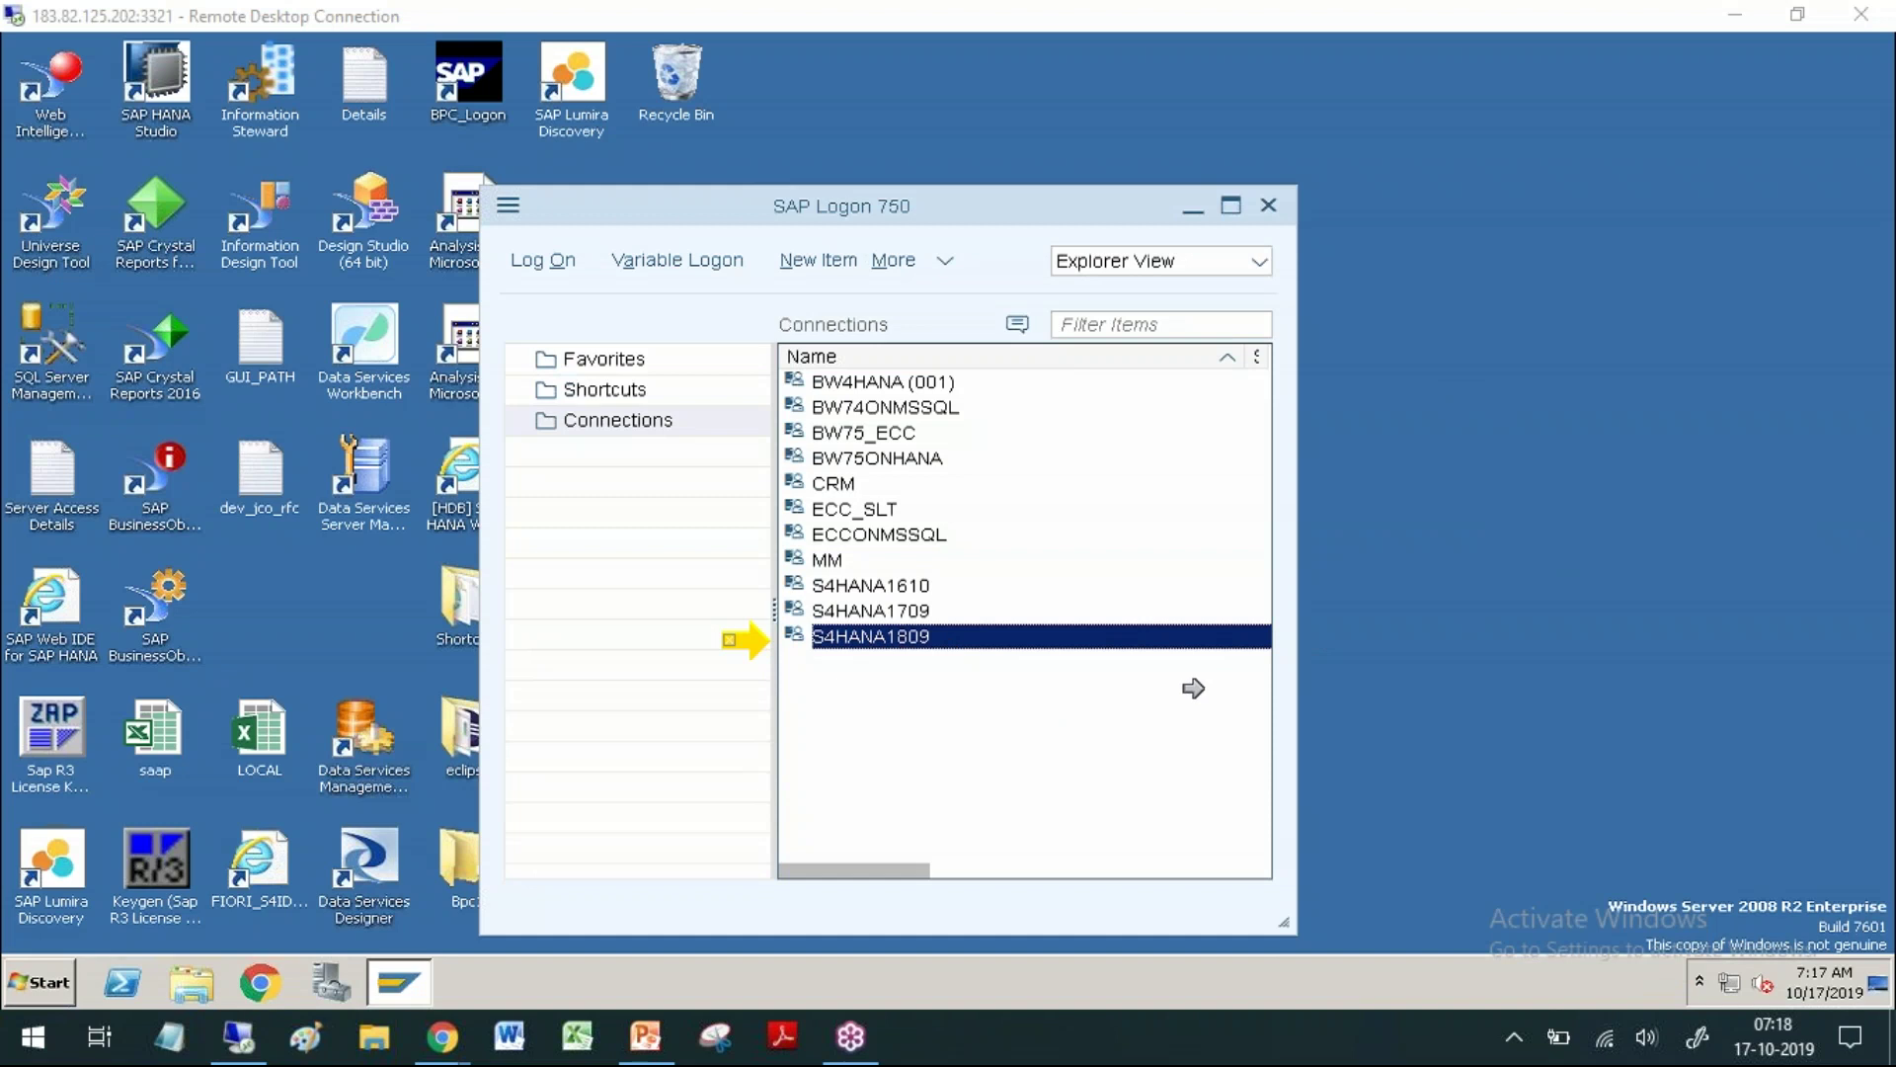
key("Return")
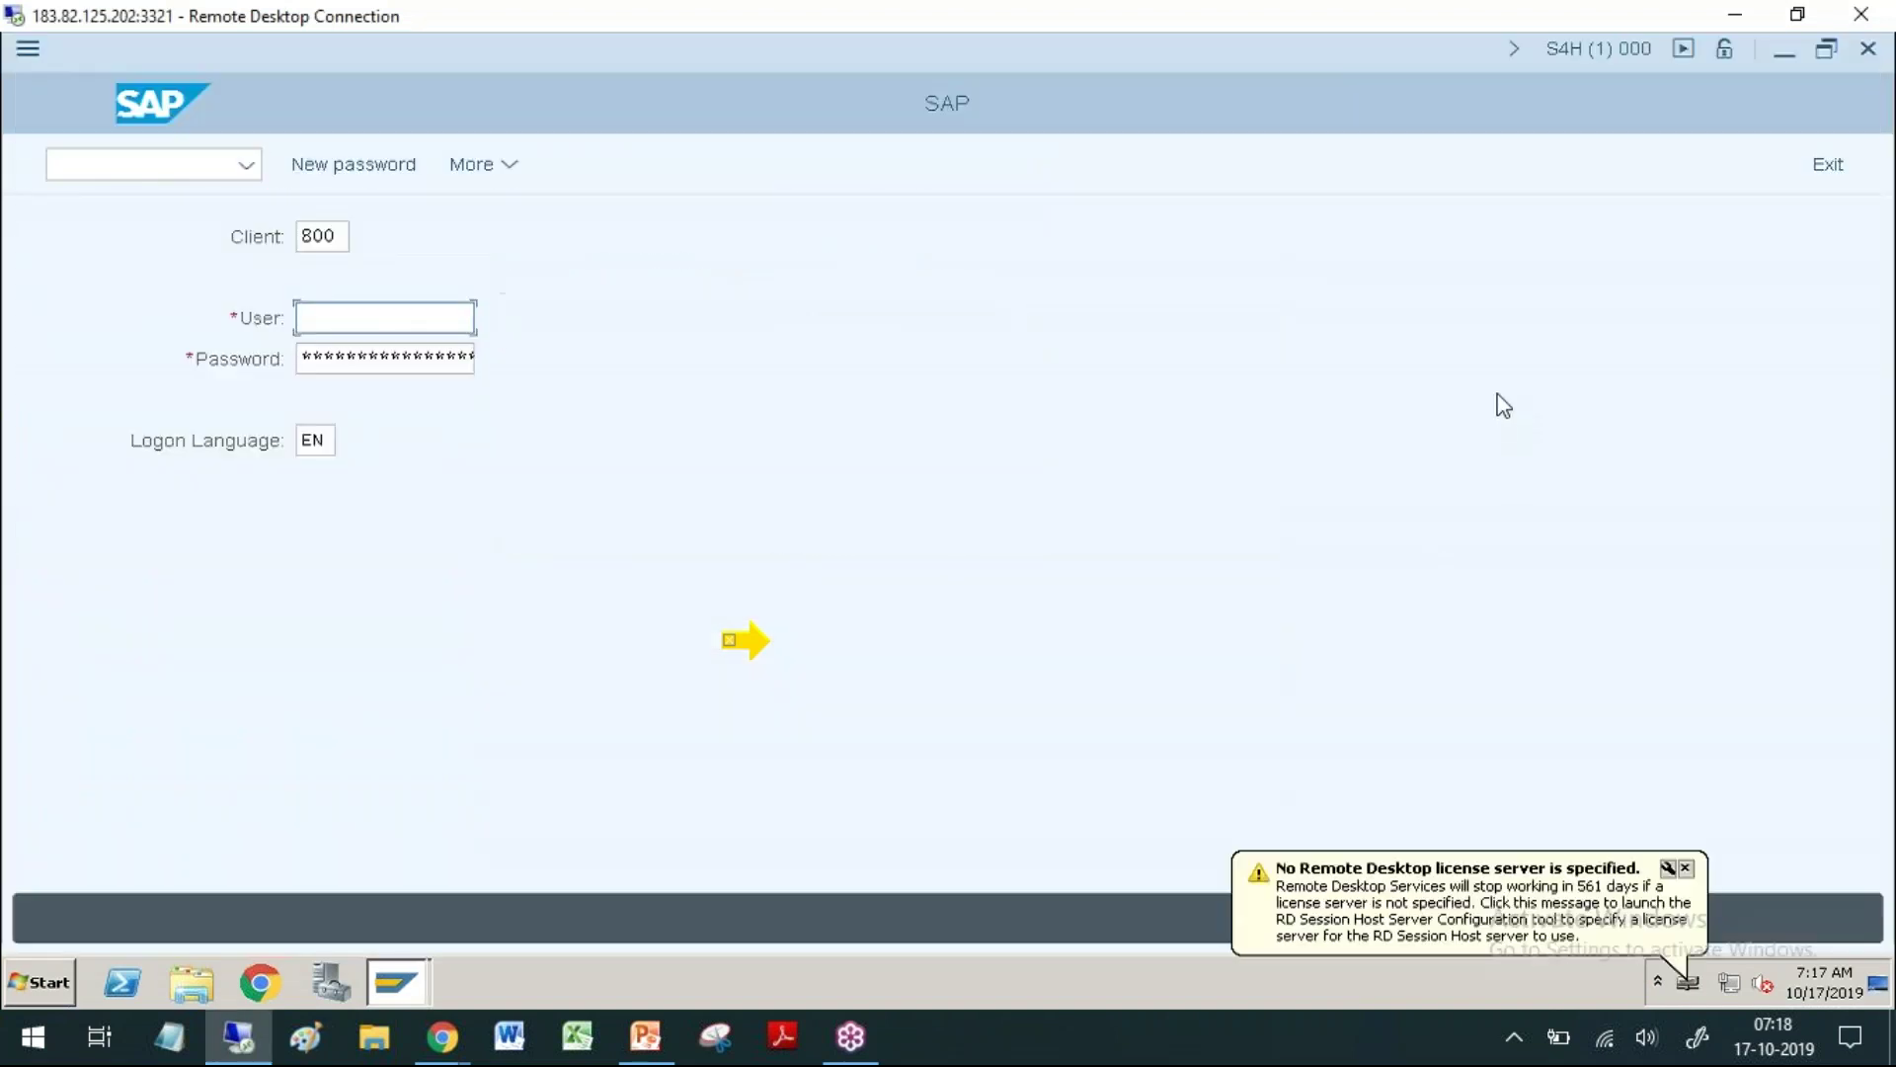
Step: Log on to client 800 in language EN with the user name and account password
left_click(450, 322)
type("ban")
key("Tab")
type("*******")
key("Return")
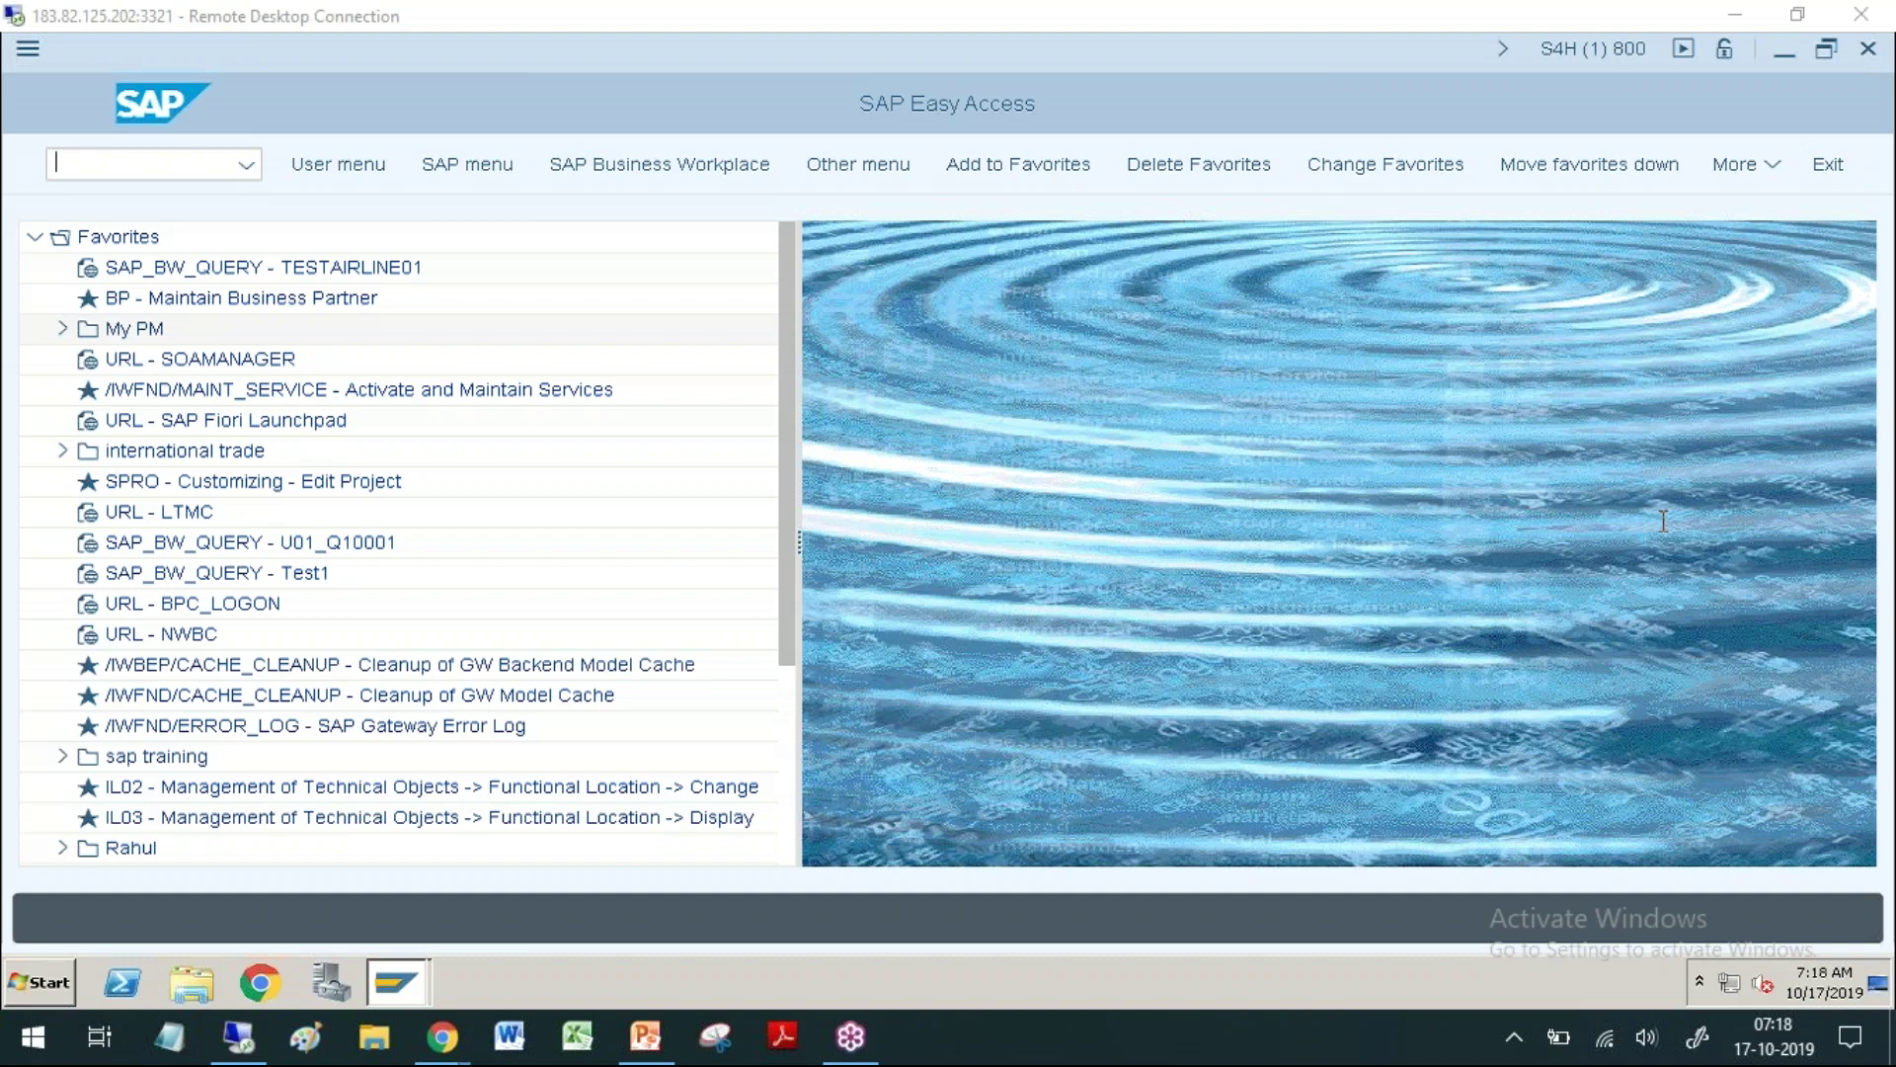
Step: Open the Fiori shortcut from the remote desktop in Internet Explorer and continue past the security certificate warning
left_click(175, 170)
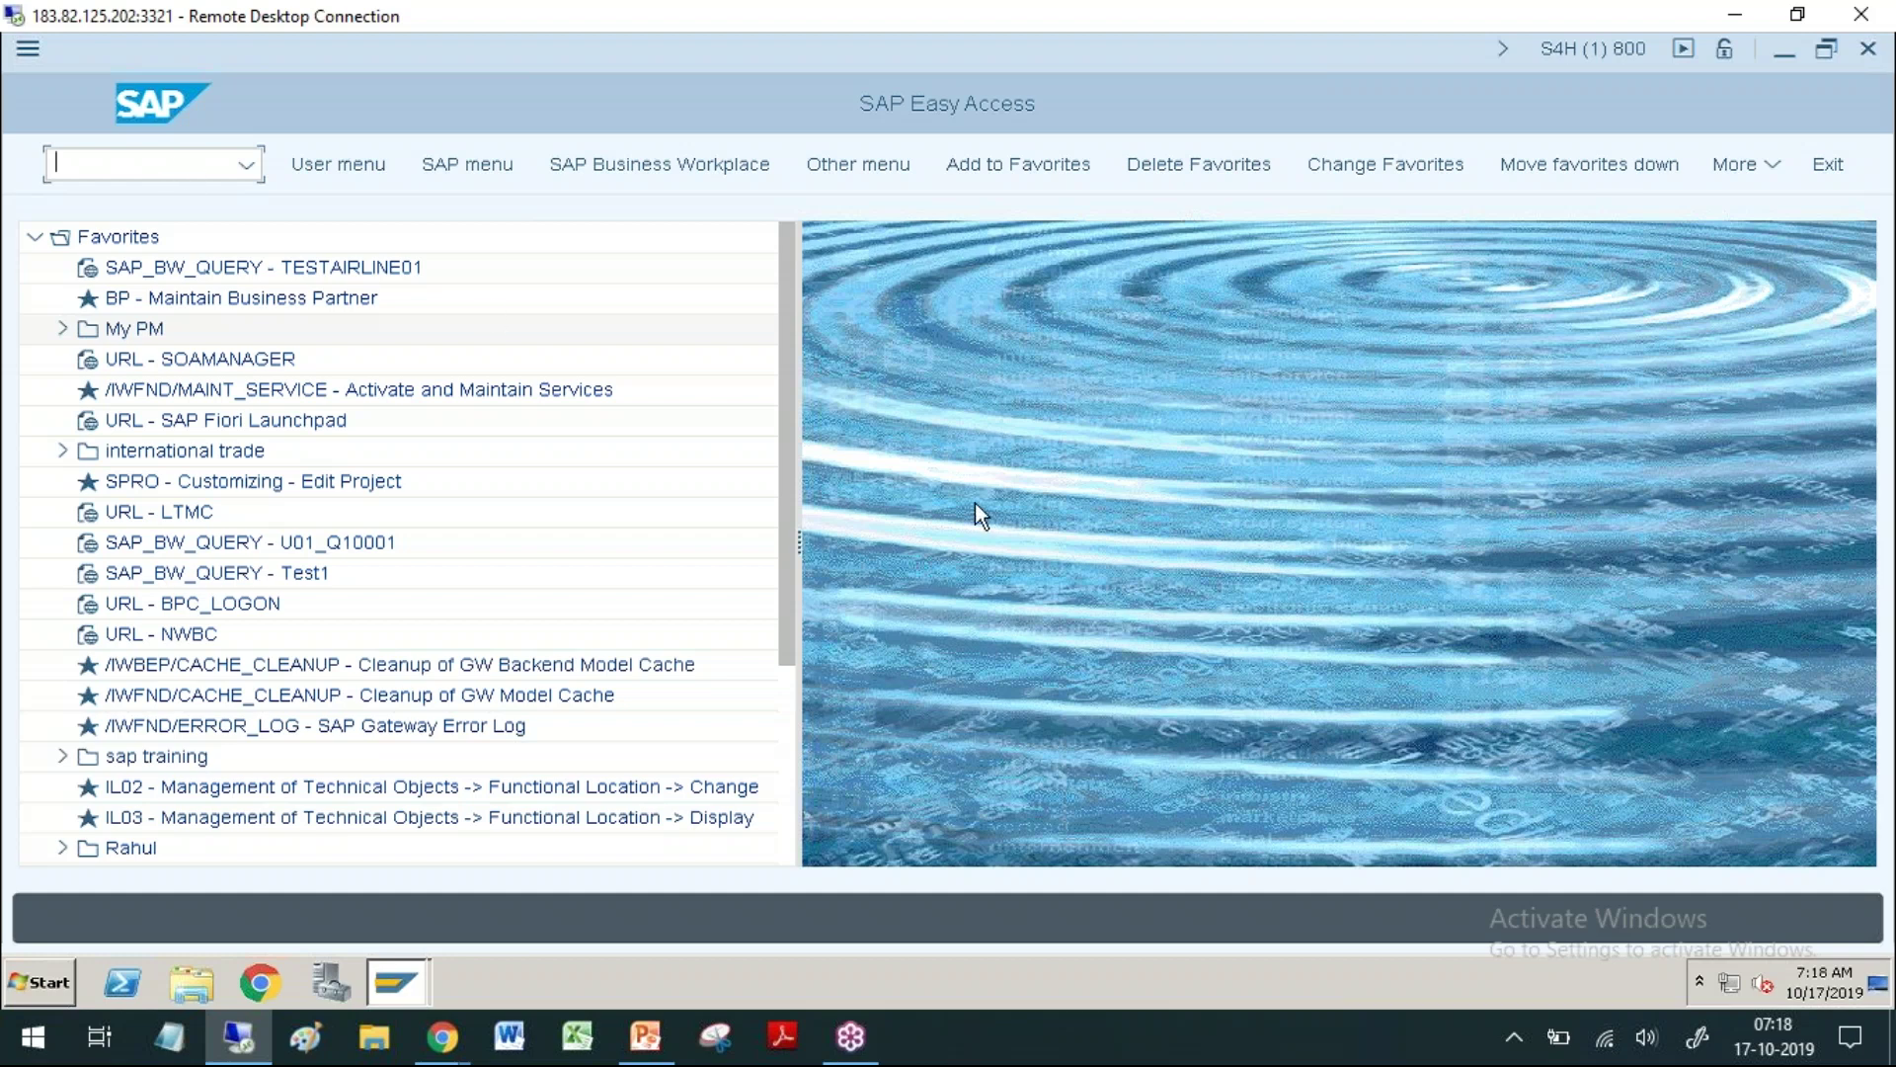
left_click(259, 985)
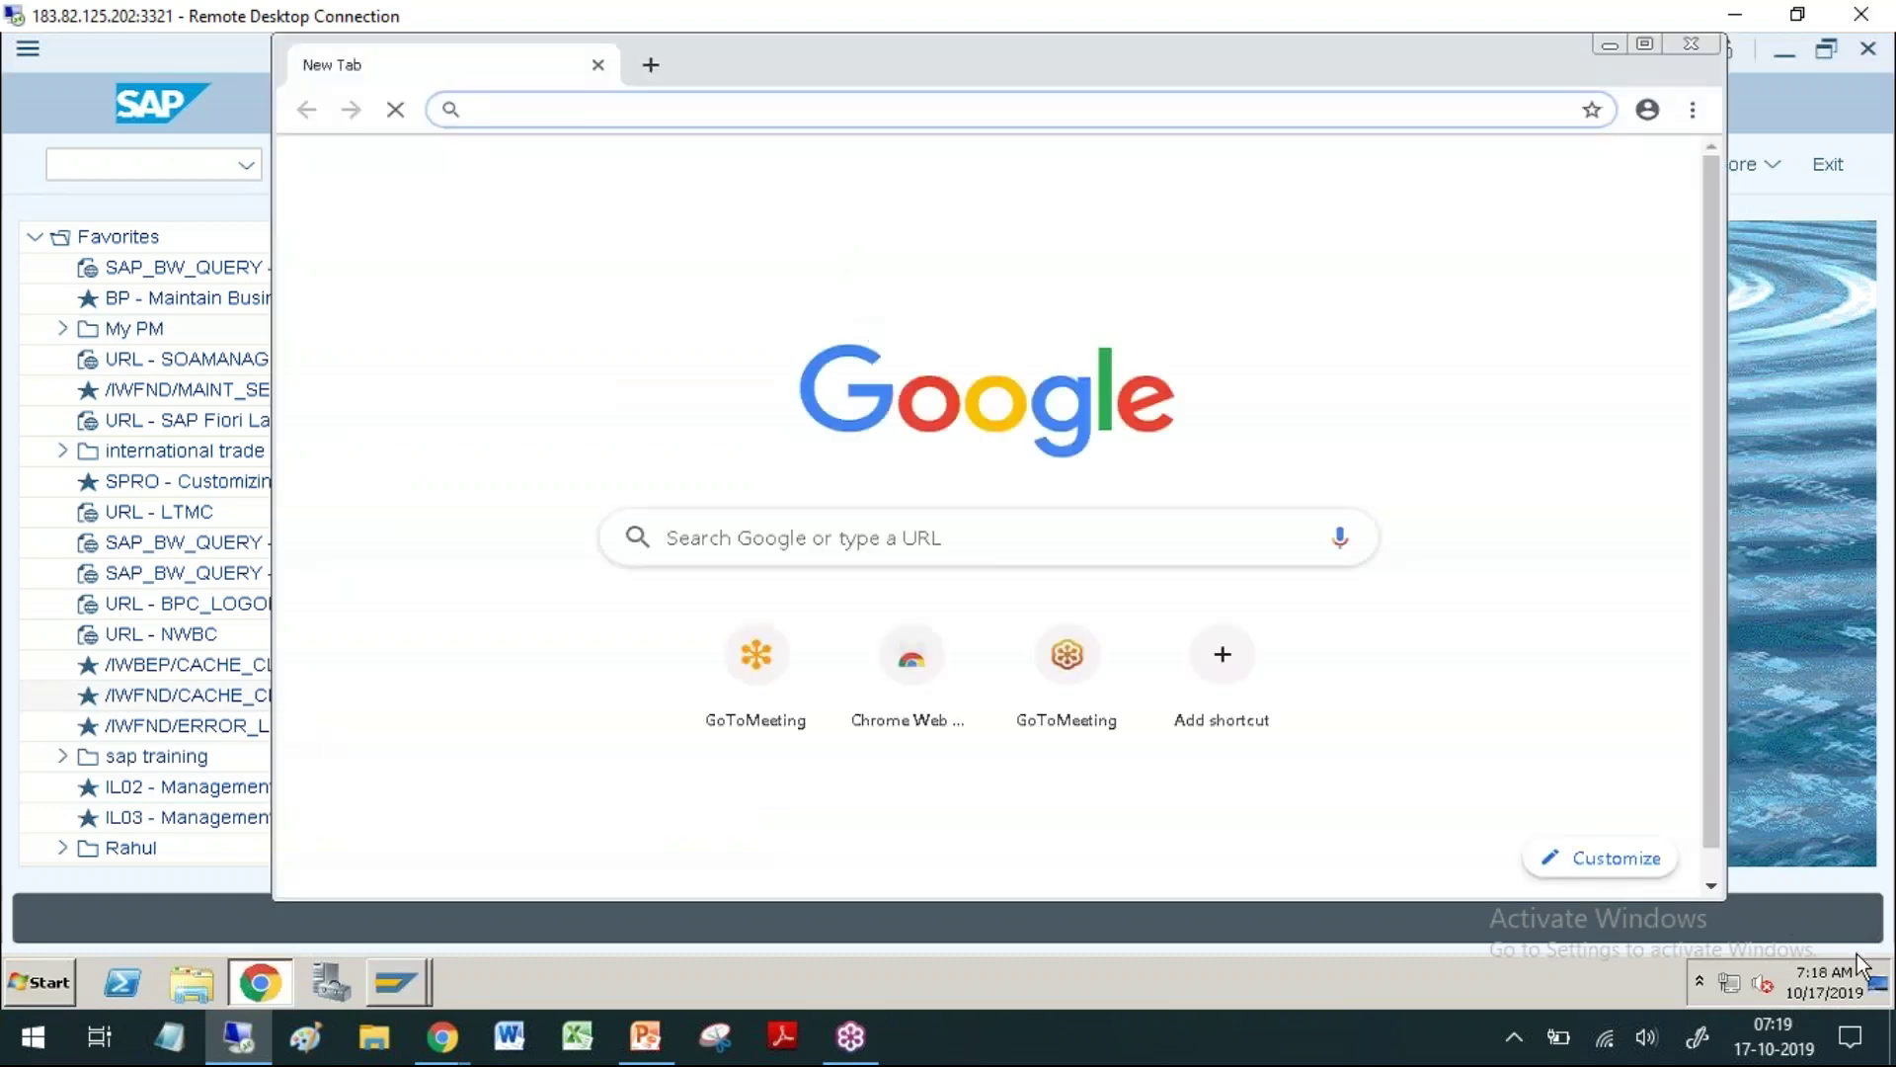
left_click(1880, 983)
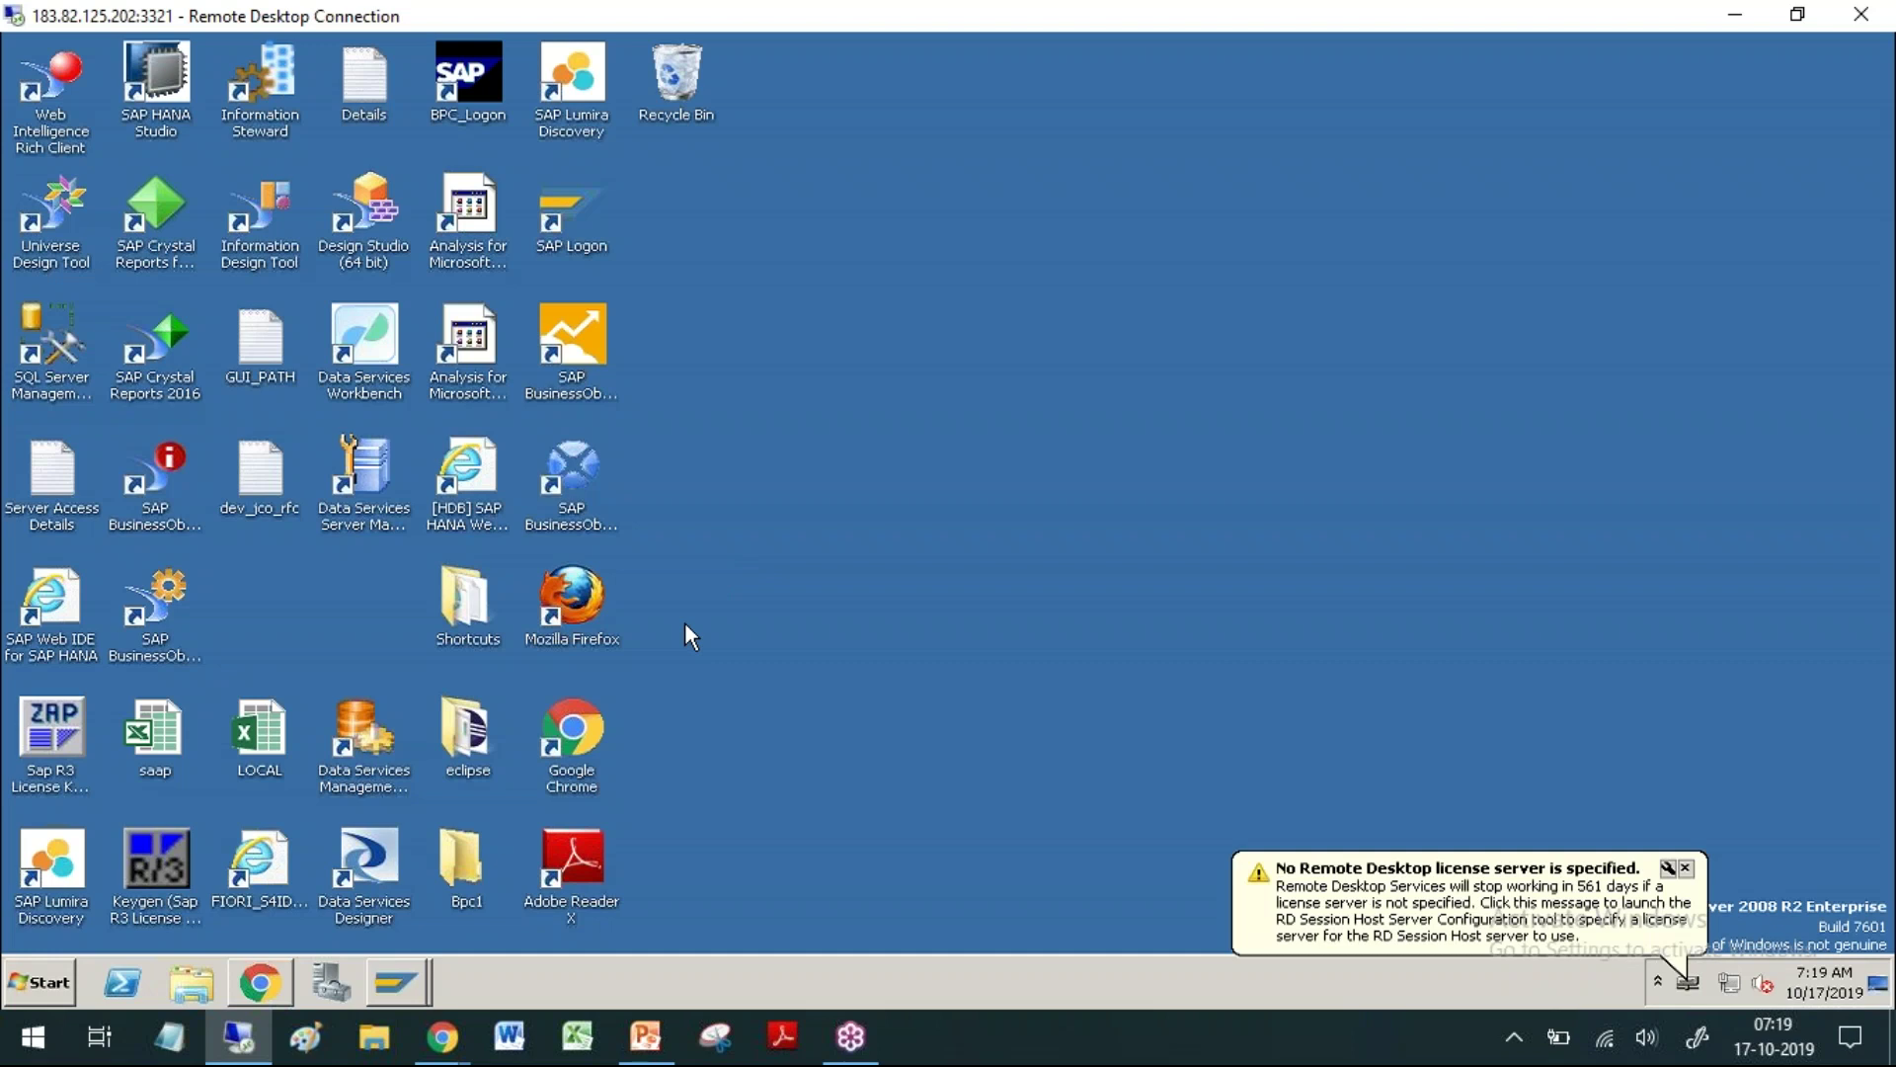
double_click(269, 868)
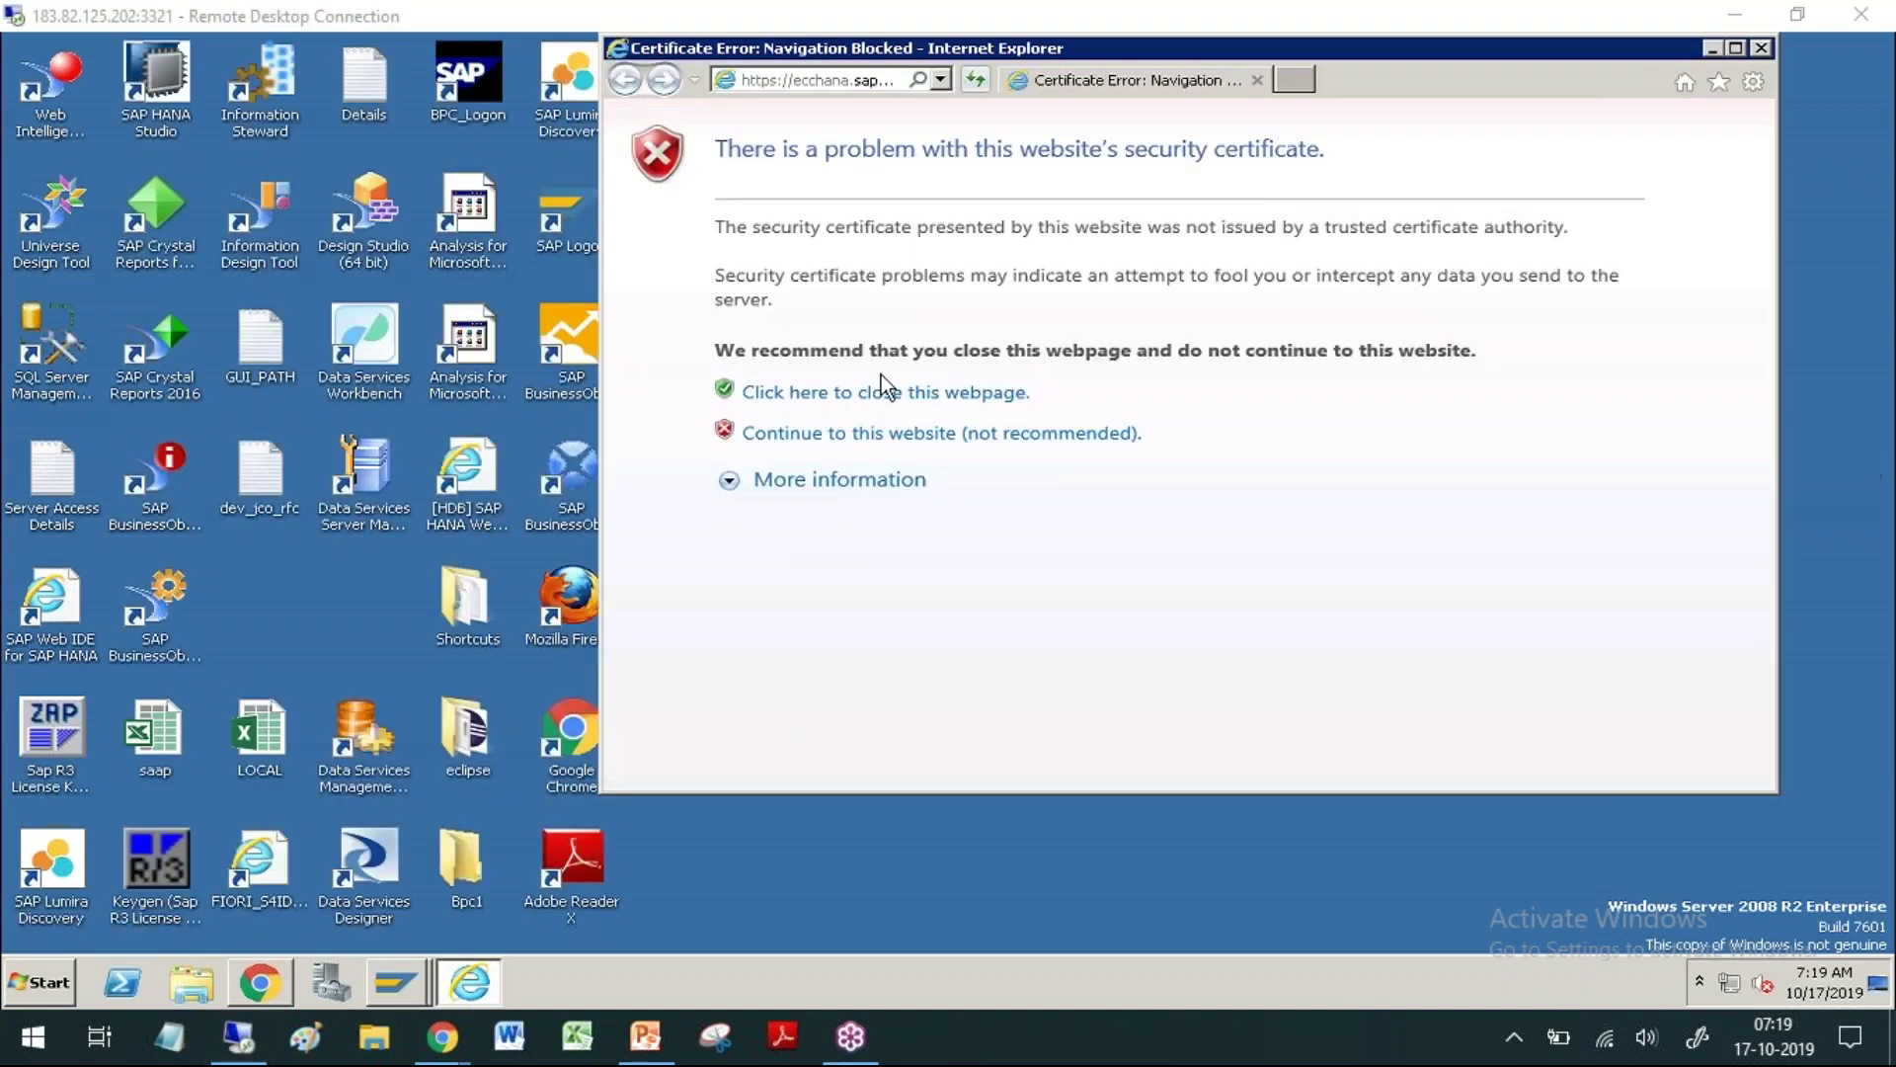
left_click(800, 435)
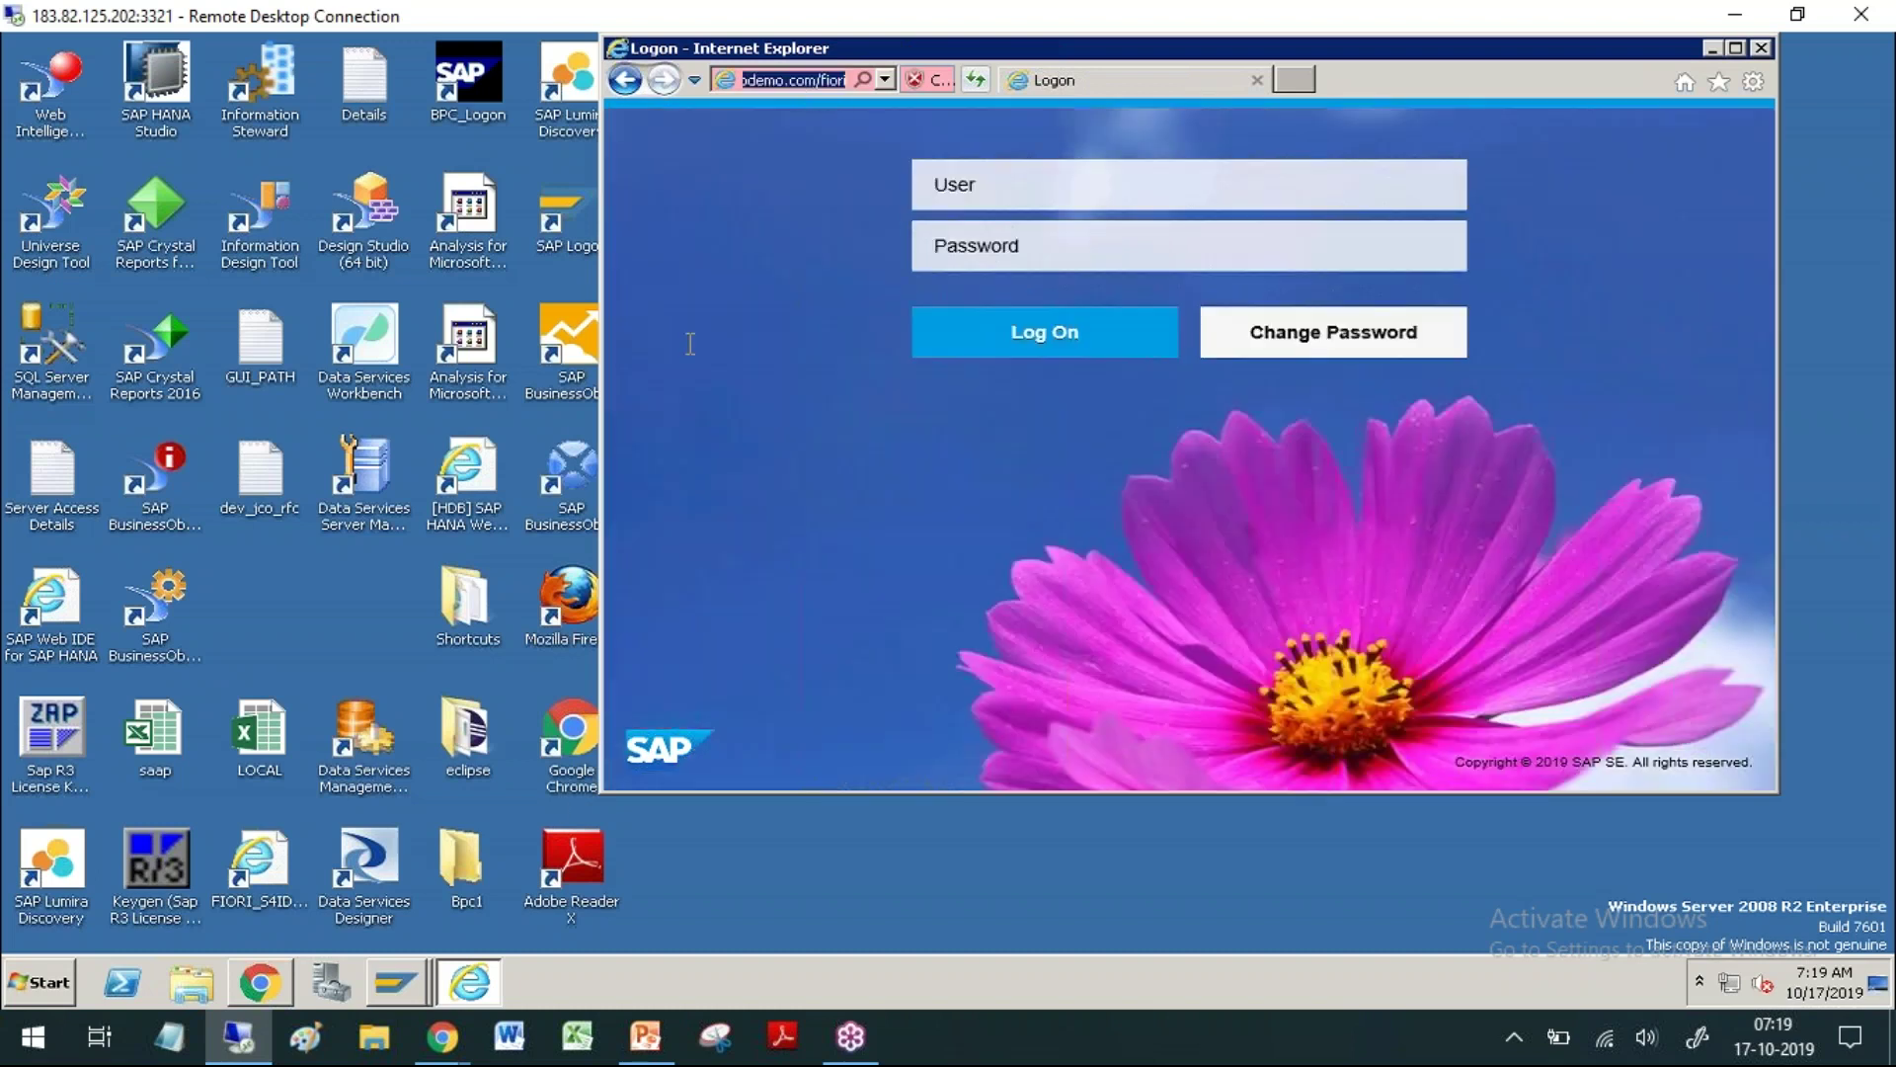
left_click(280, 985)
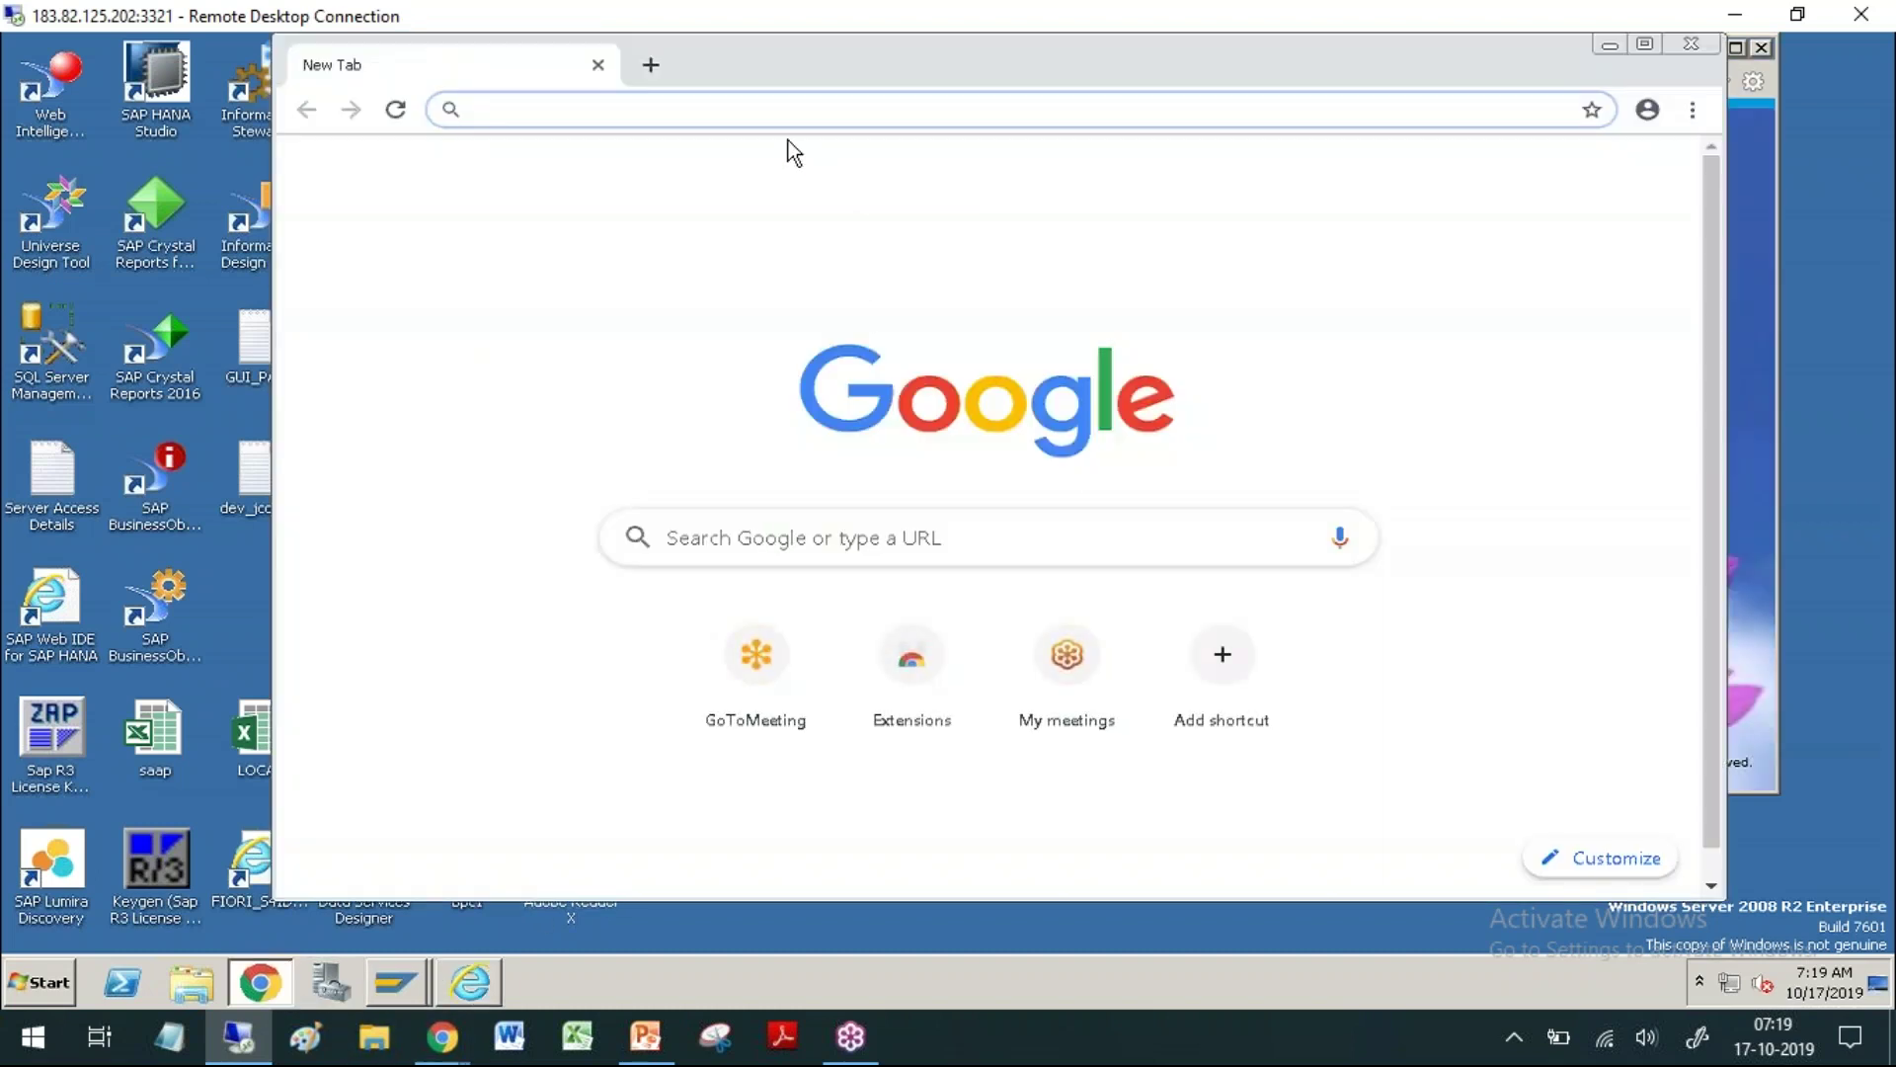
type("https://ecchana.sapdemo.com/fiori")
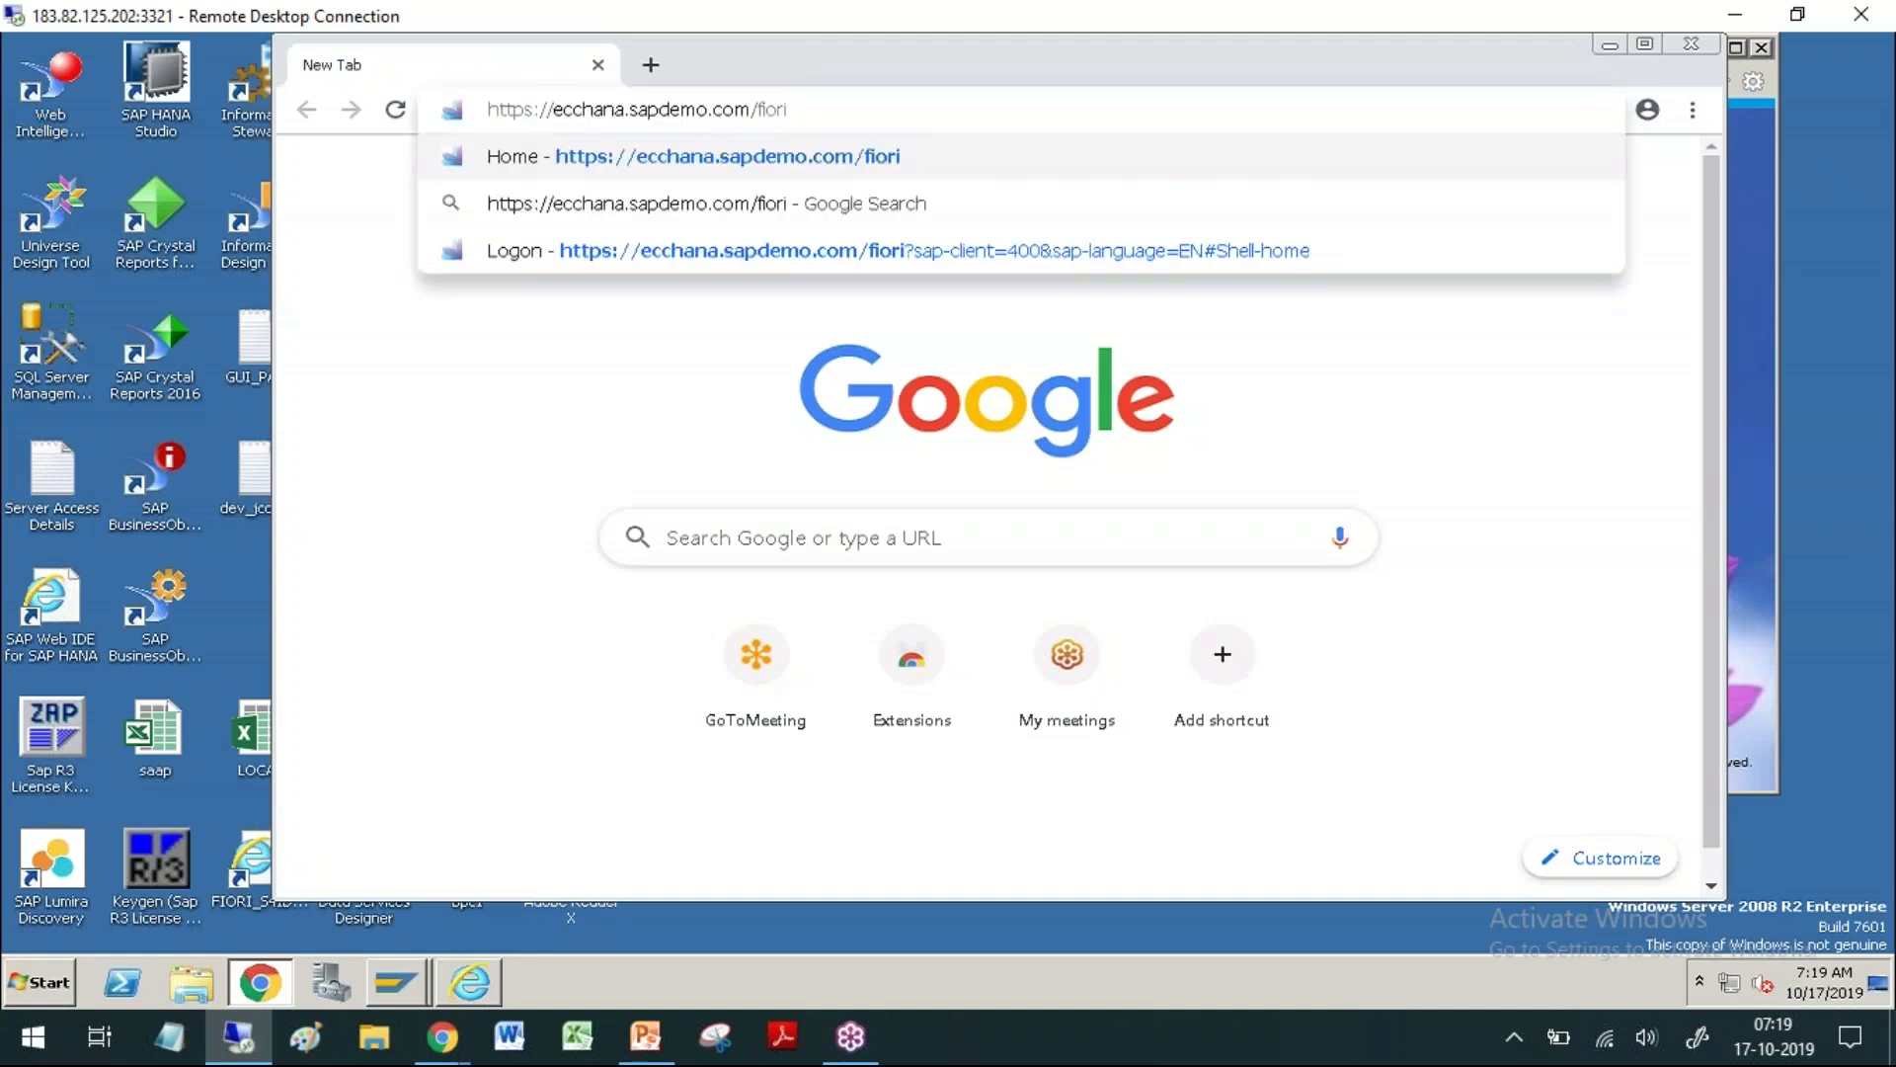
key("Return")
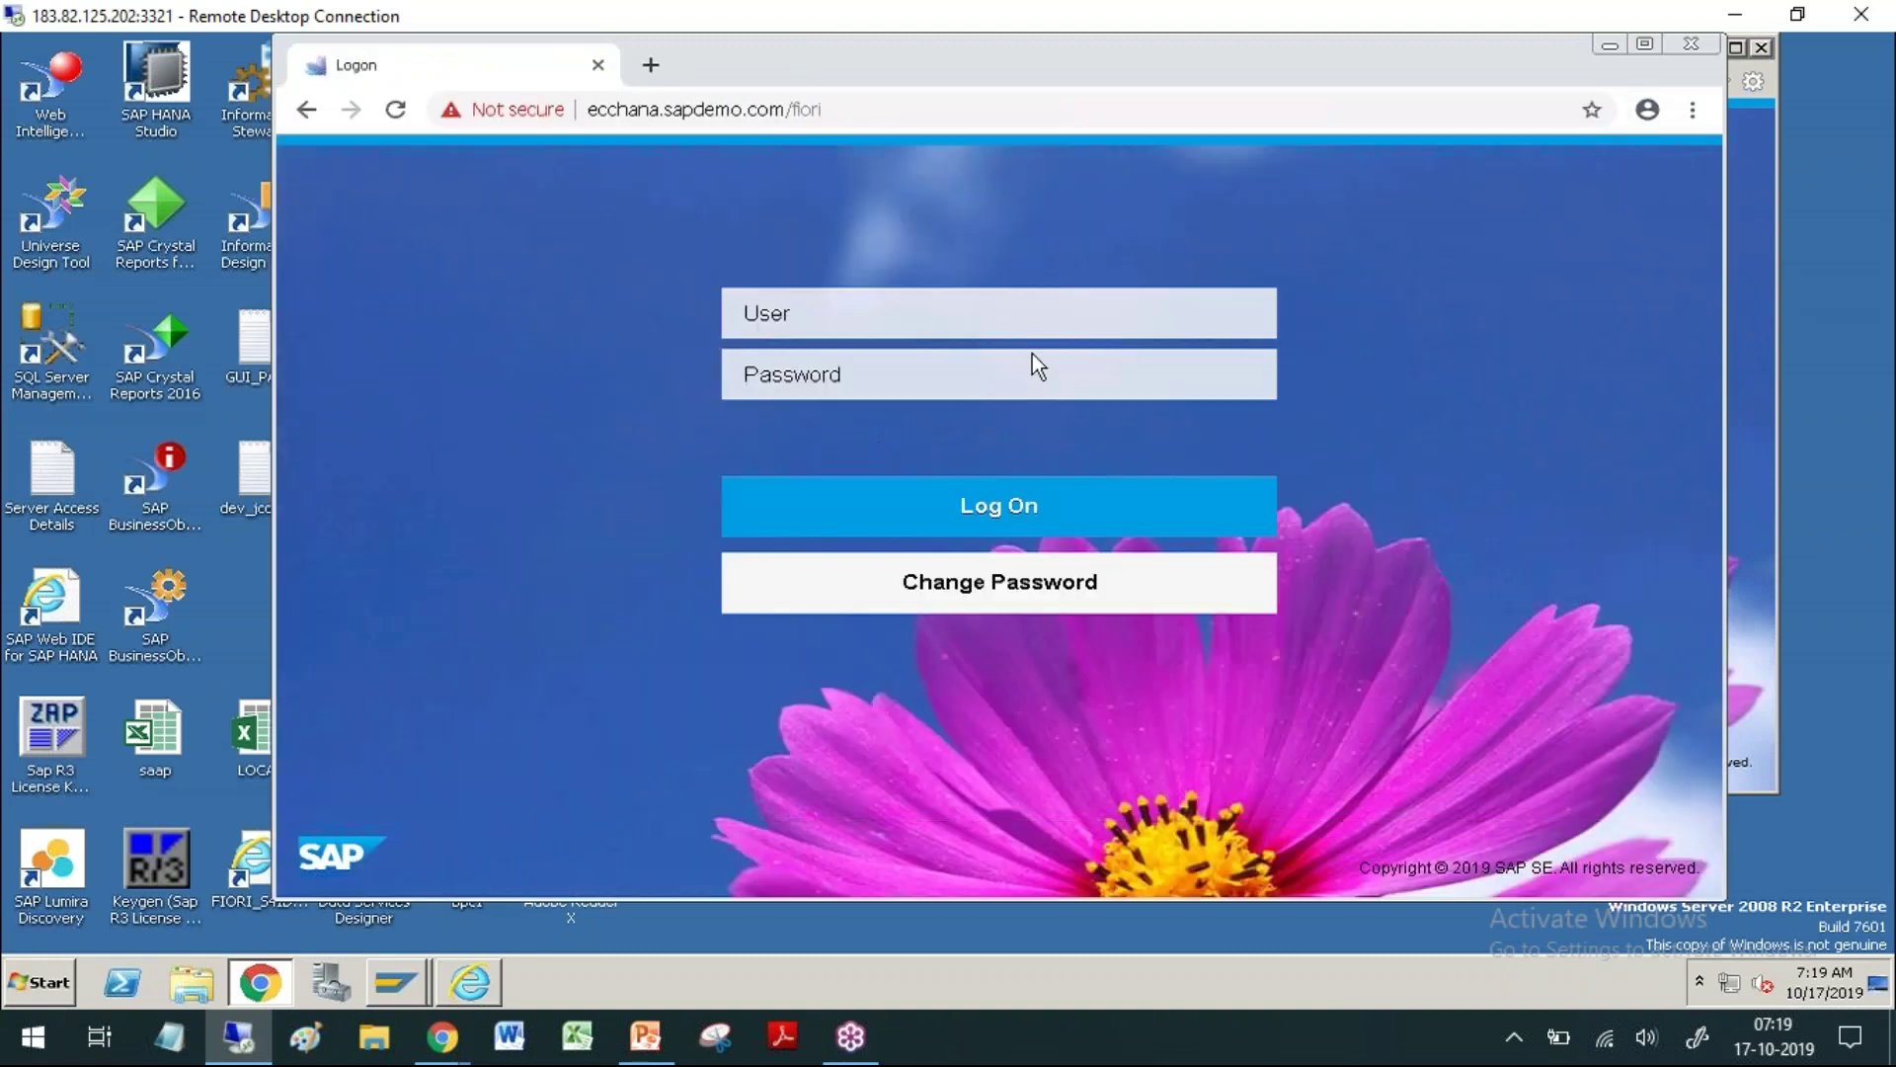
Step: Log on to the Fiori launchpad with the user name and account password
type("ban")
key("Tab")
type("**********")
key("Return")
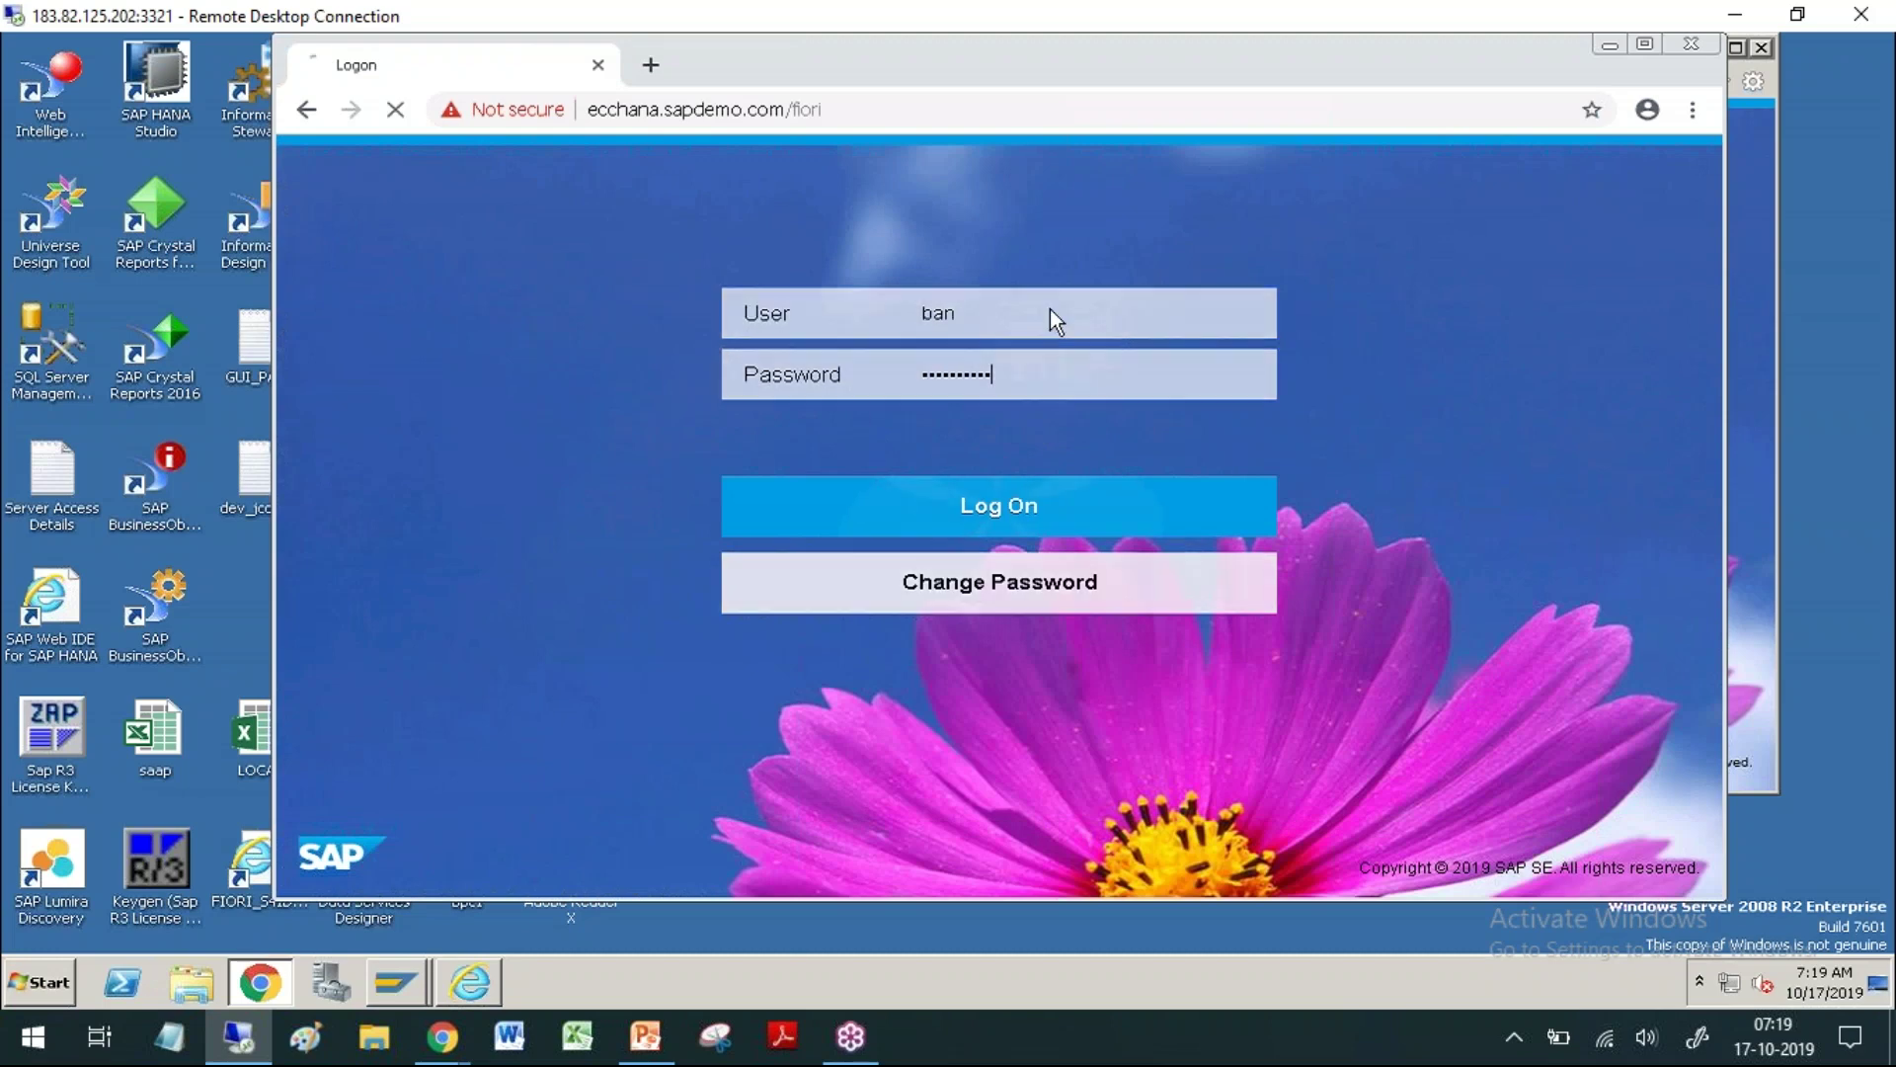
Step: Maximize the Chrome window and reconnect the ended remote desktop session to the Fiori home page
double_click(1011, 67)
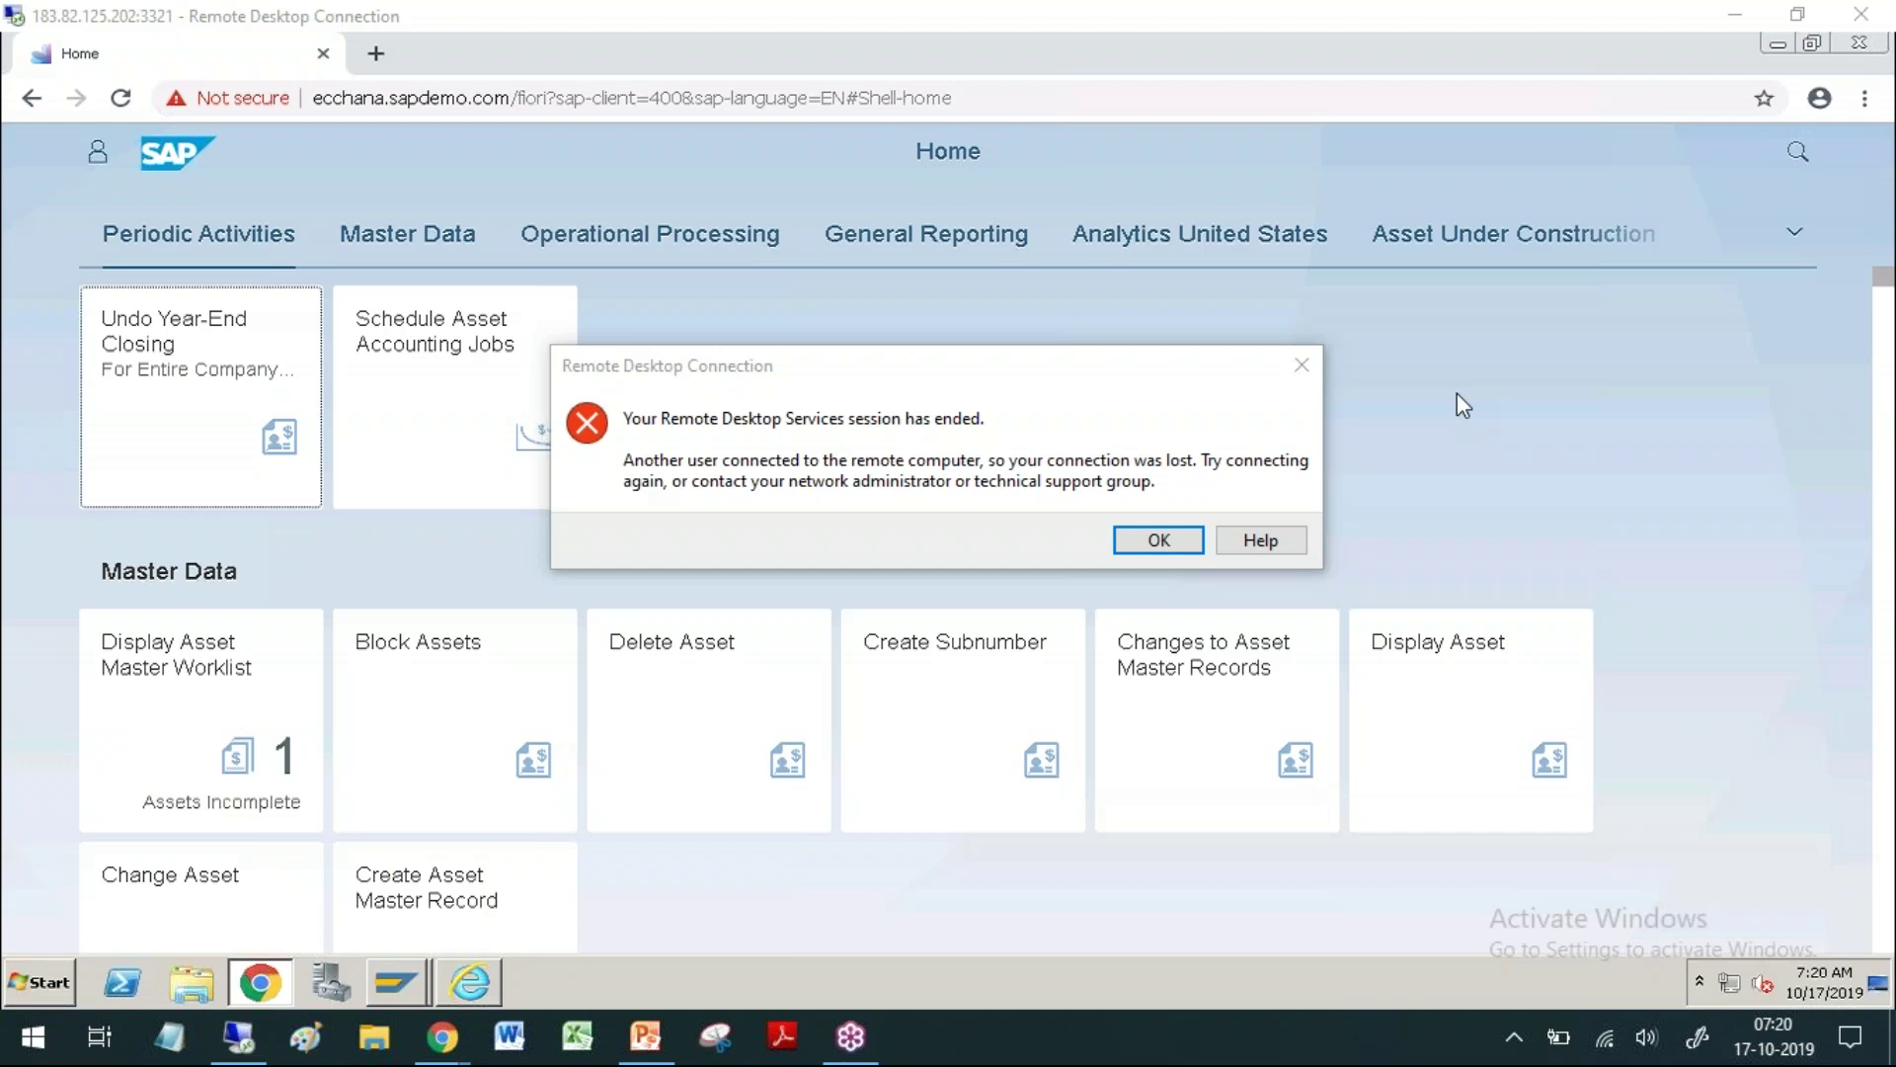
key("Return")
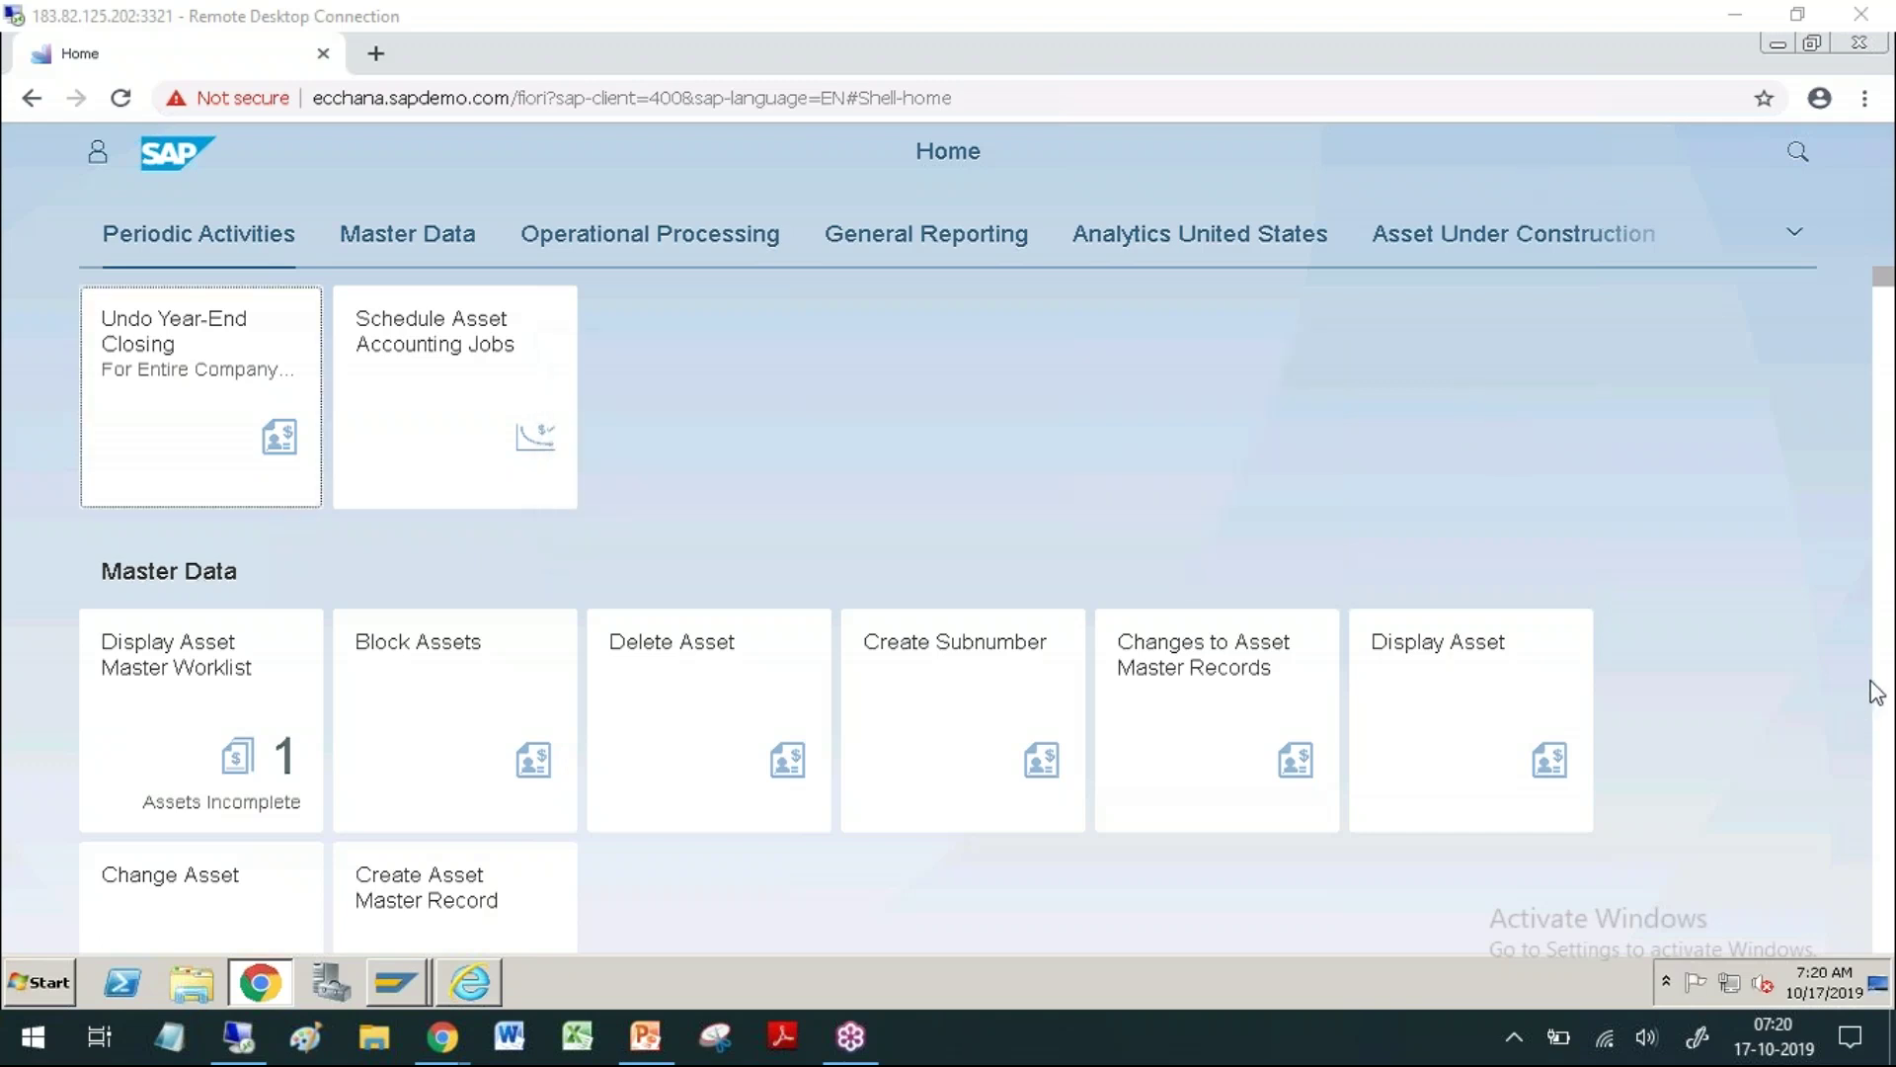
left_click(982, 430)
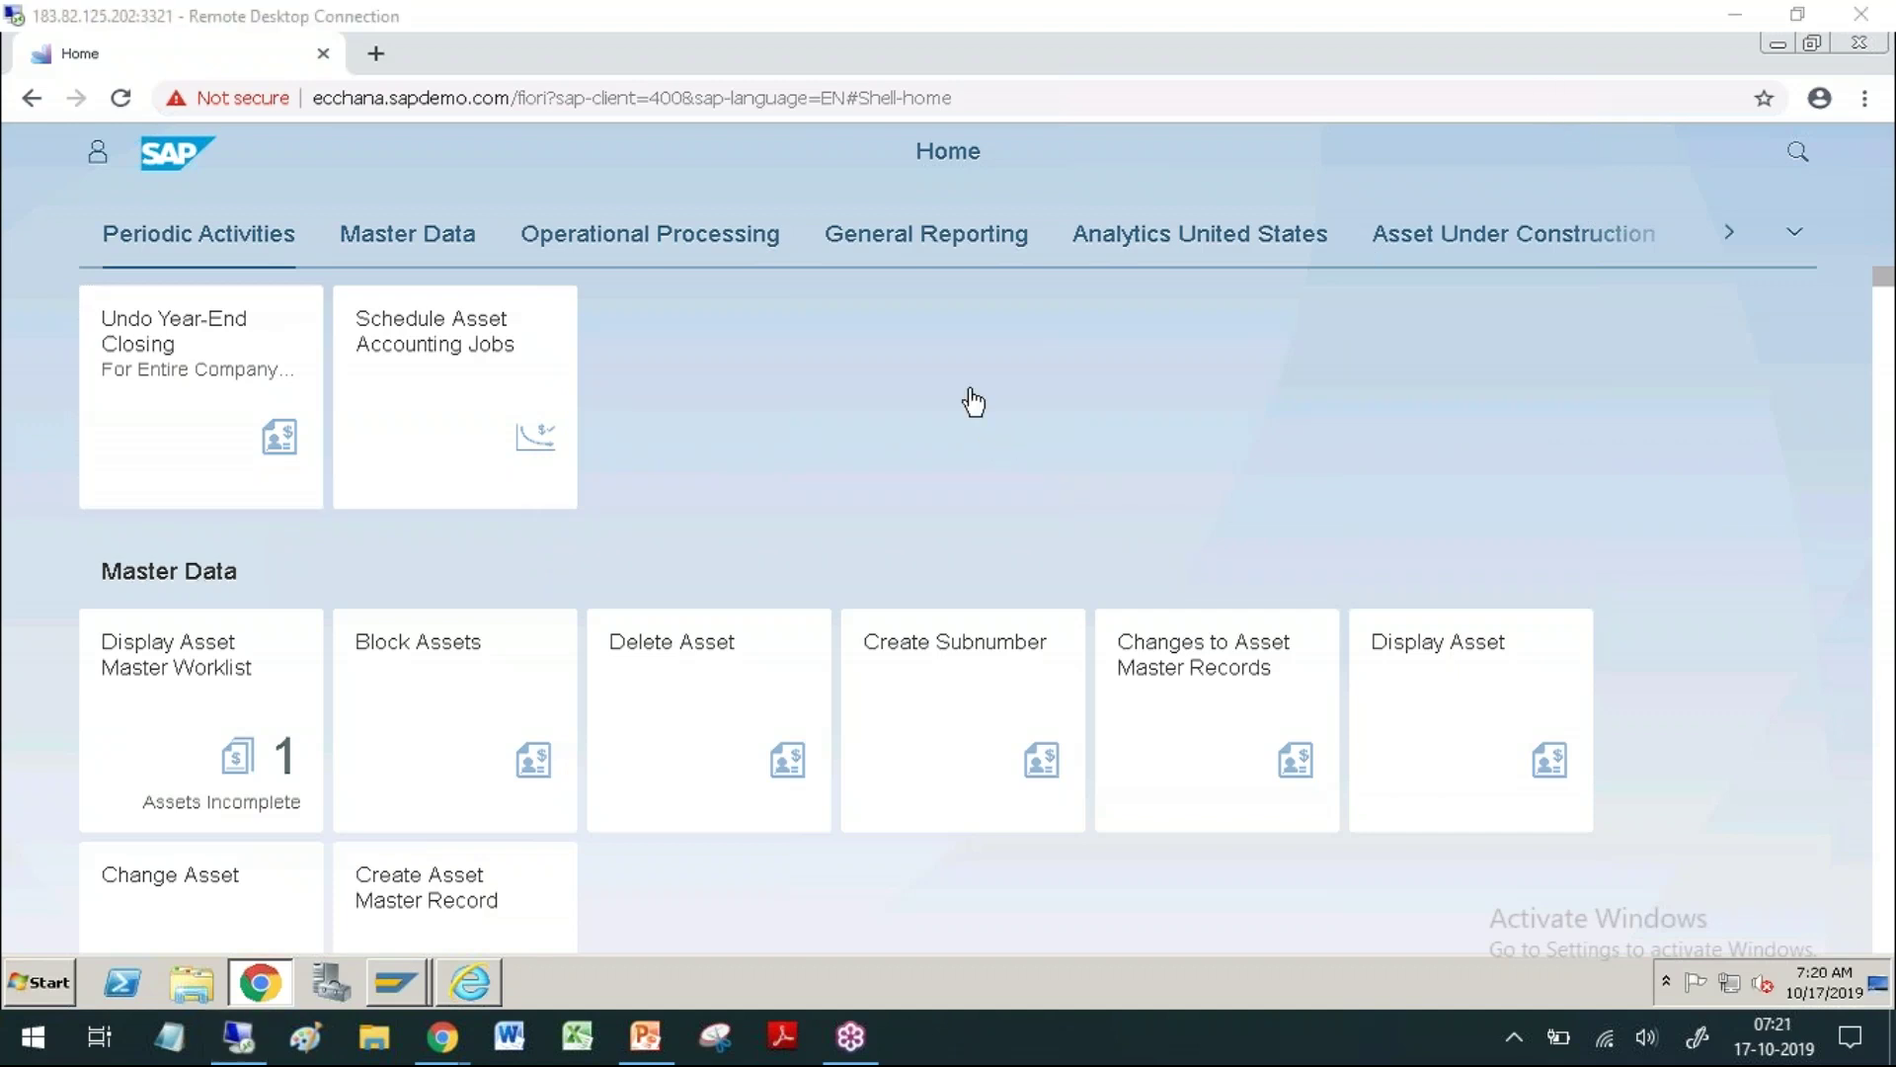
Step: Look through the app tiles on the Fiori home page, from the Master Data group down to Supplier Accounts
scroll(974, 400, "down", 7)
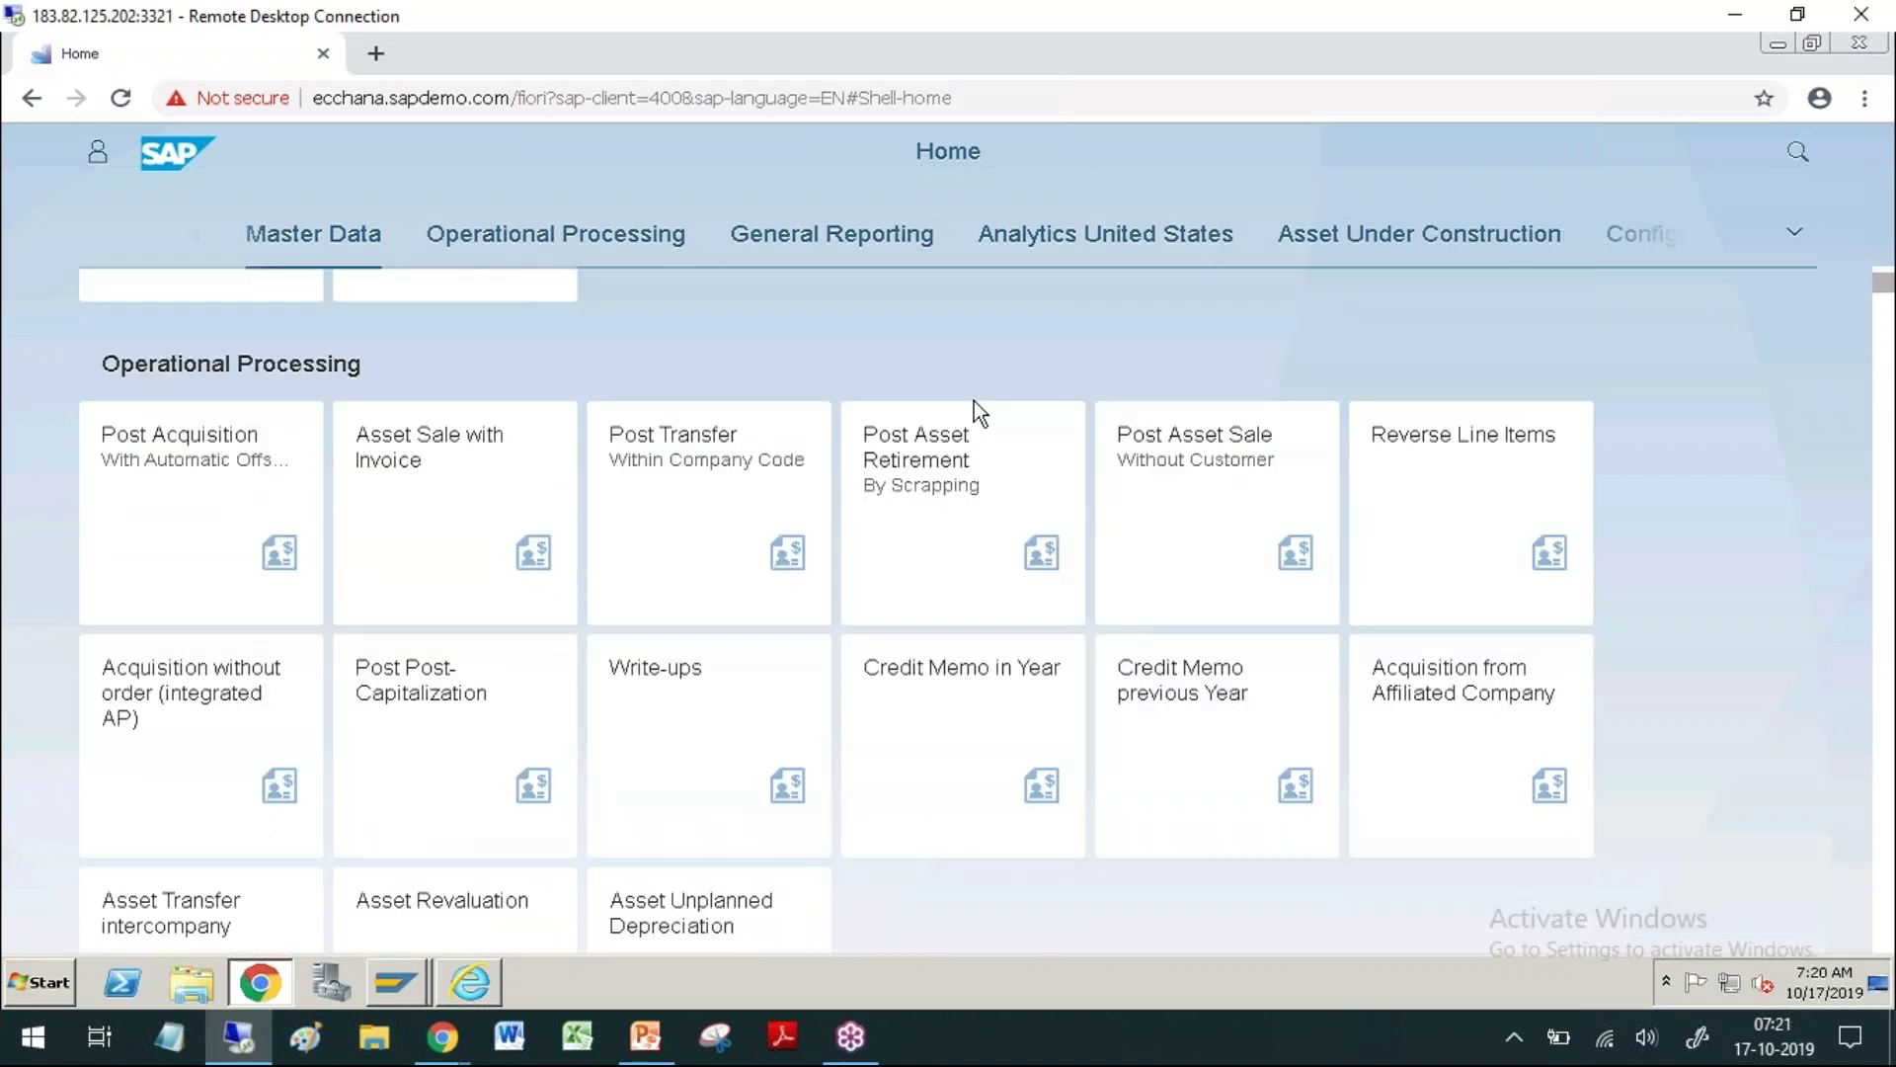
scroll(974, 401, "down", 4)
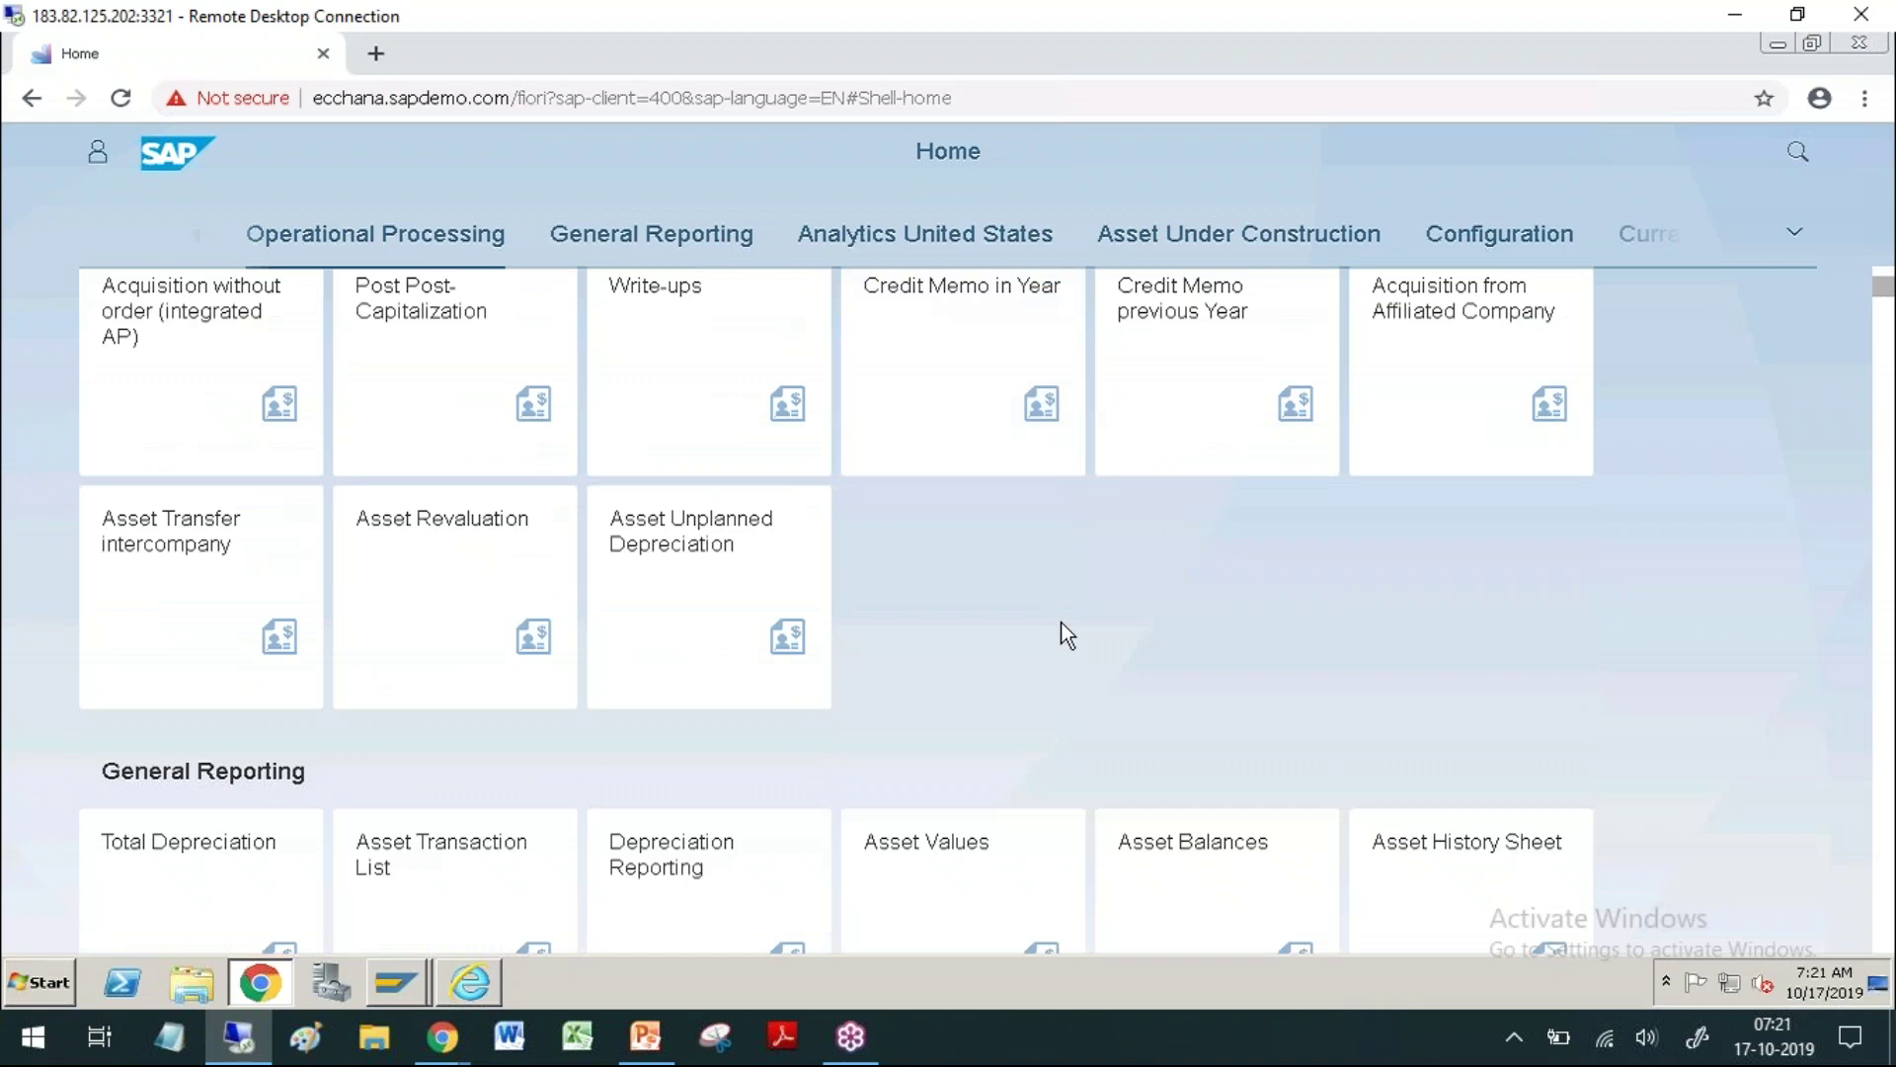
scroll(1067, 635, "down", 1)
scroll(1066, 635, "down", 1)
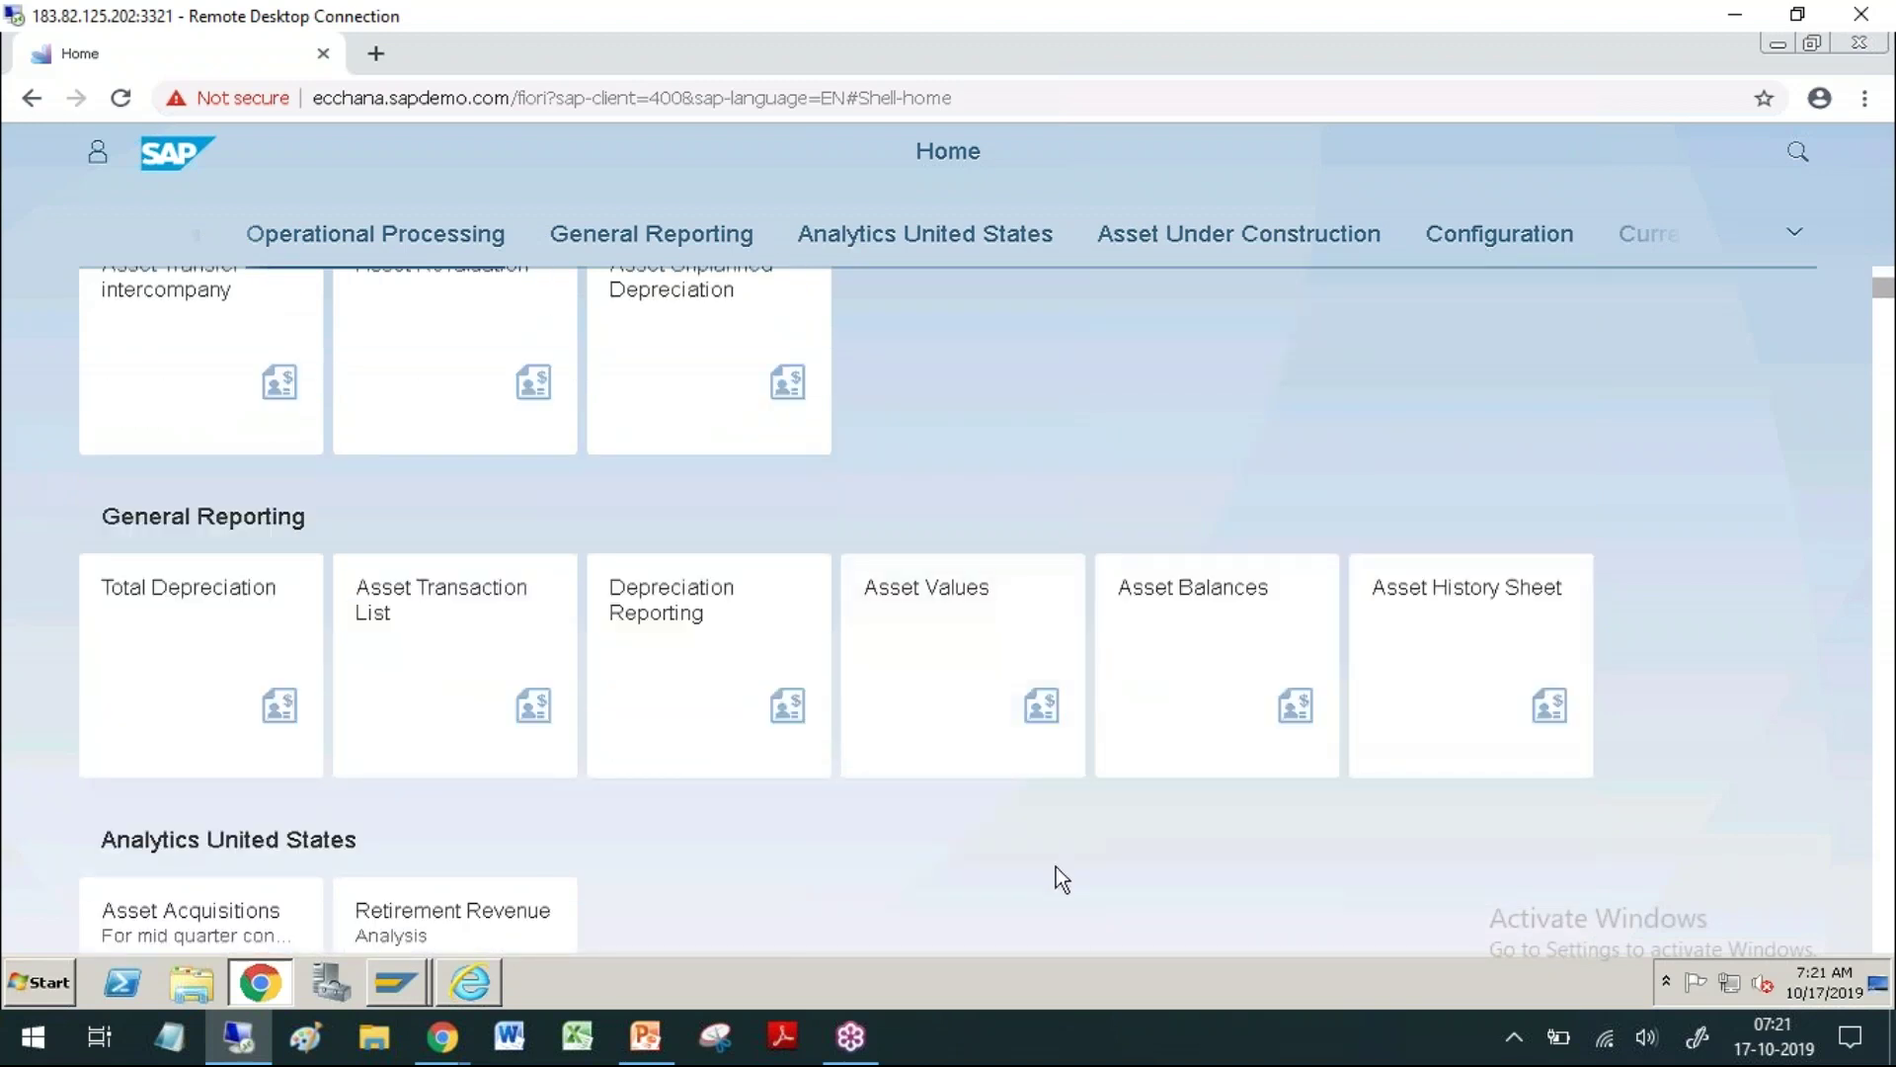
scroll(1057, 874, "down", 1)
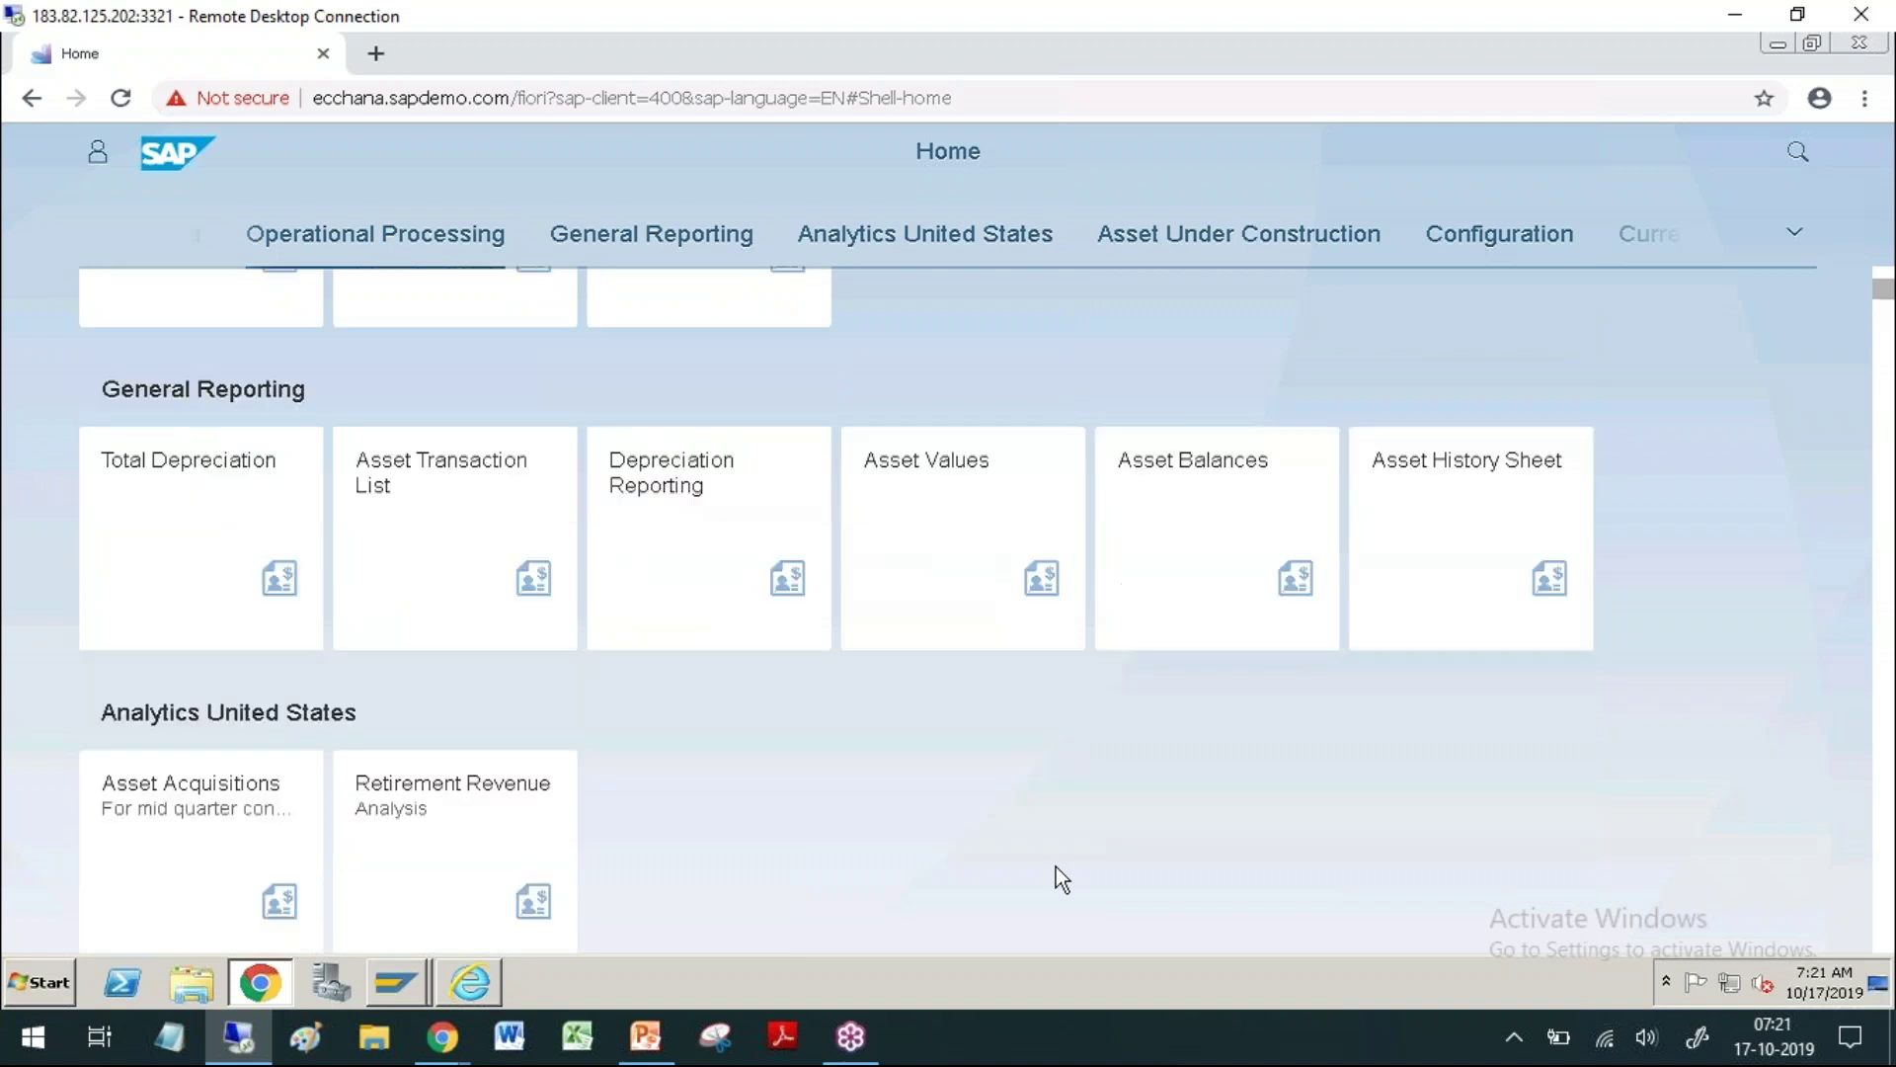
scroll(1054, 868, "down", 1)
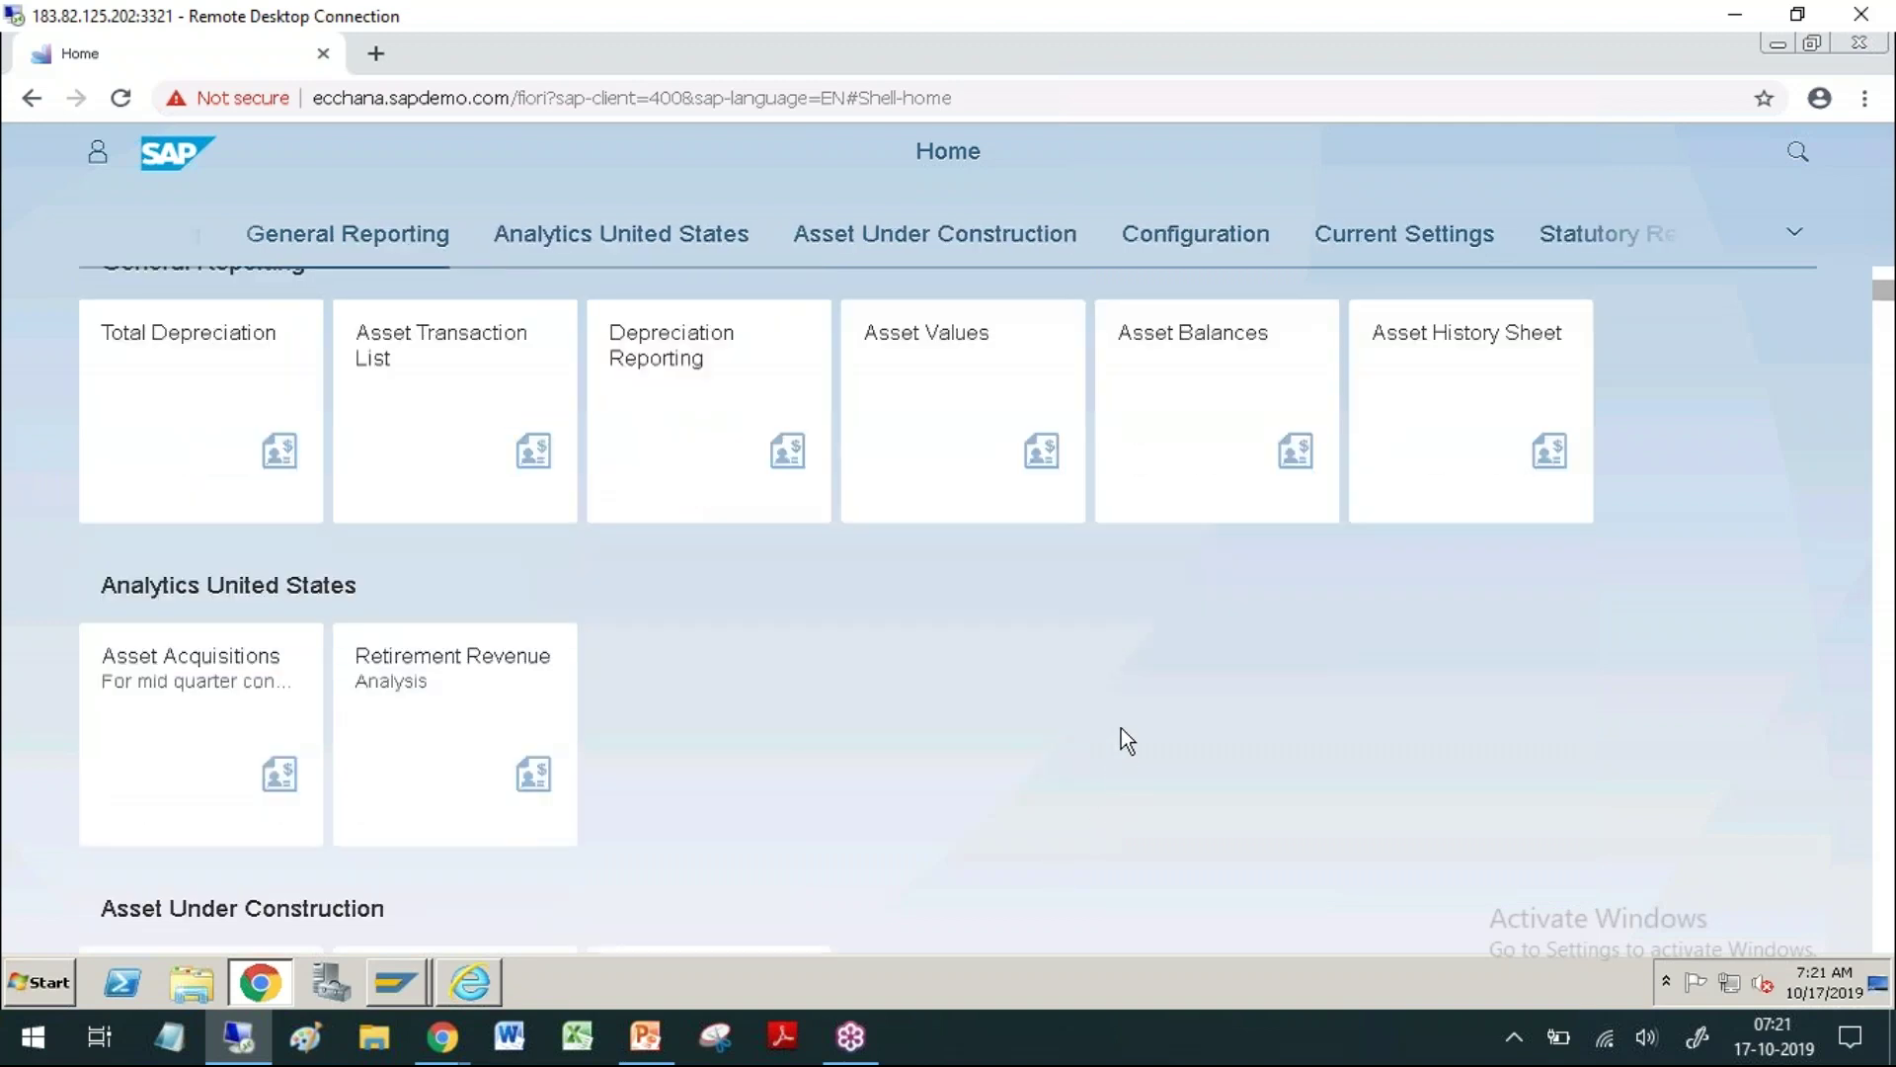
scroll(1121, 728, "down", 1)
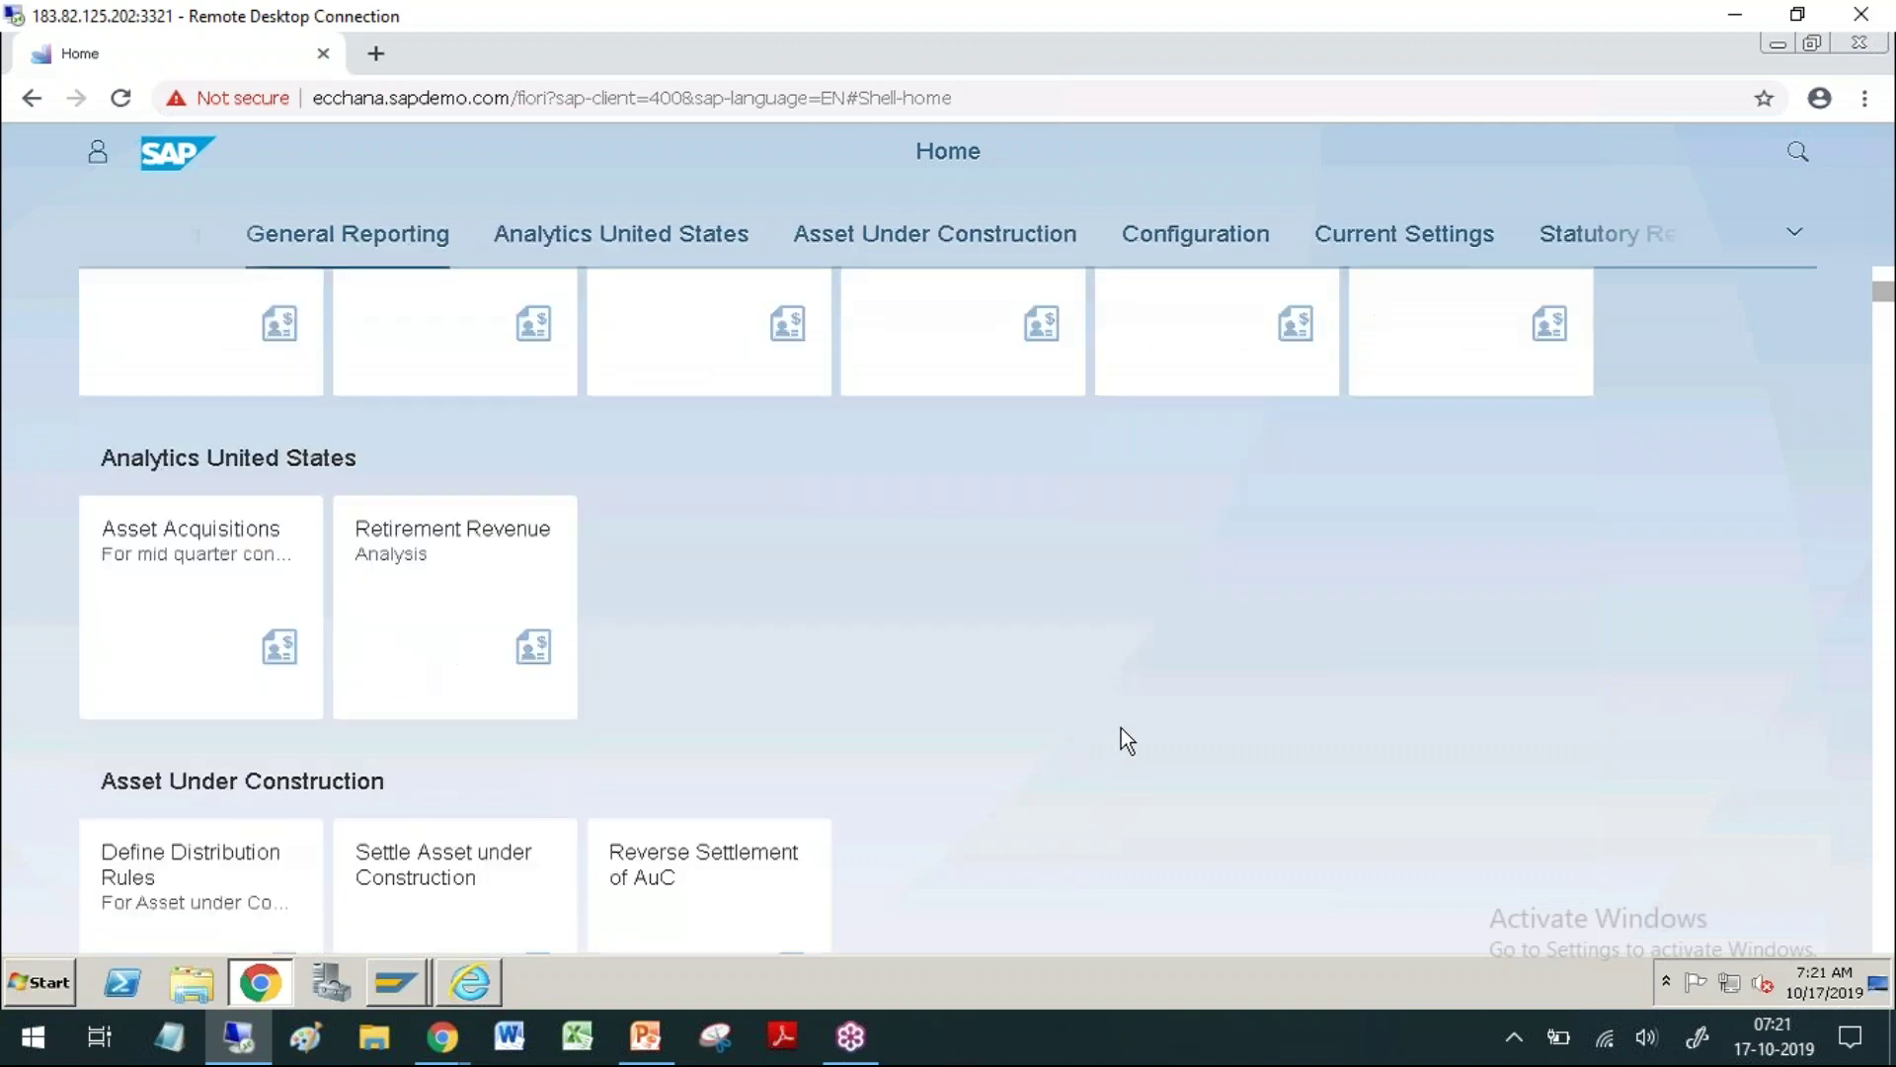
scroll(1121, 727, "down", 1)
scroll(1121, 729, "down", 1)
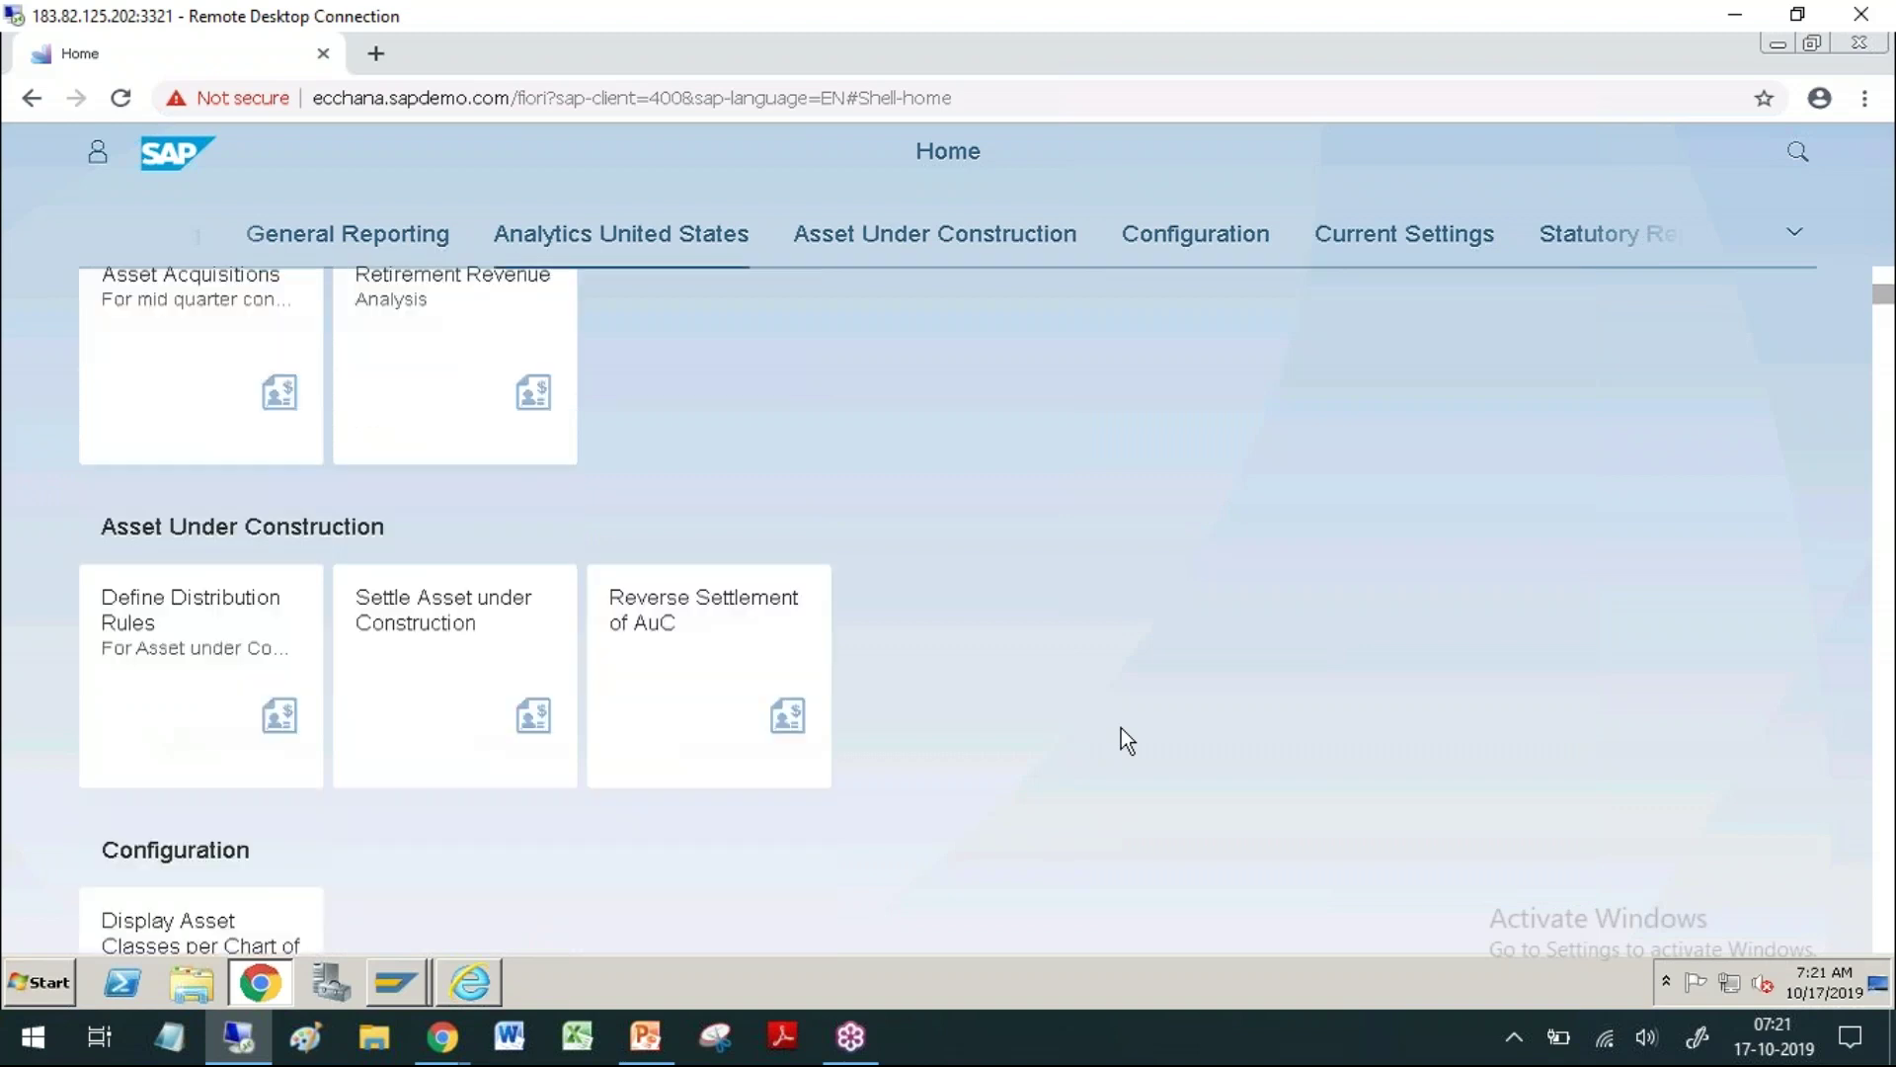
scroll(1122, 729, "down", 1)
scroll(1122, 729, "down", 1)
scroll(1121, 728, "down", 1)
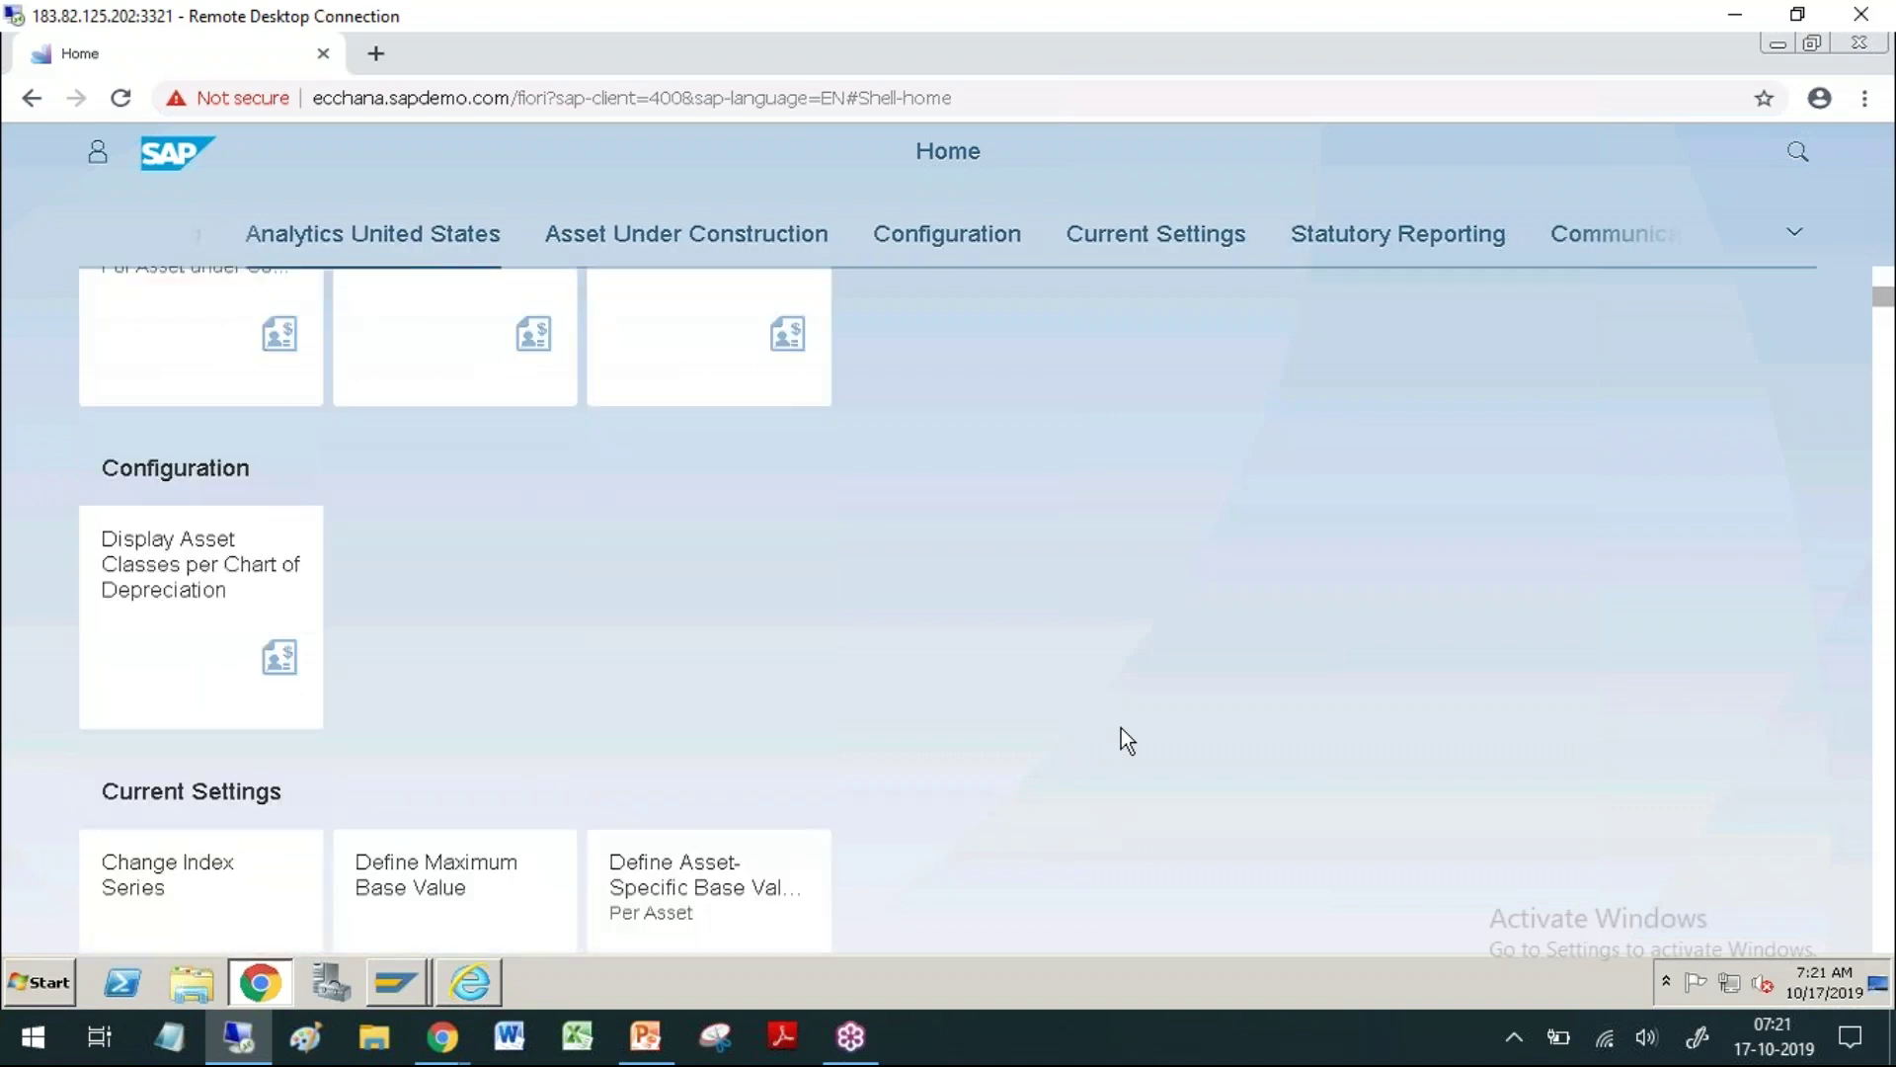
scroll(1122, 729, "down", 3)
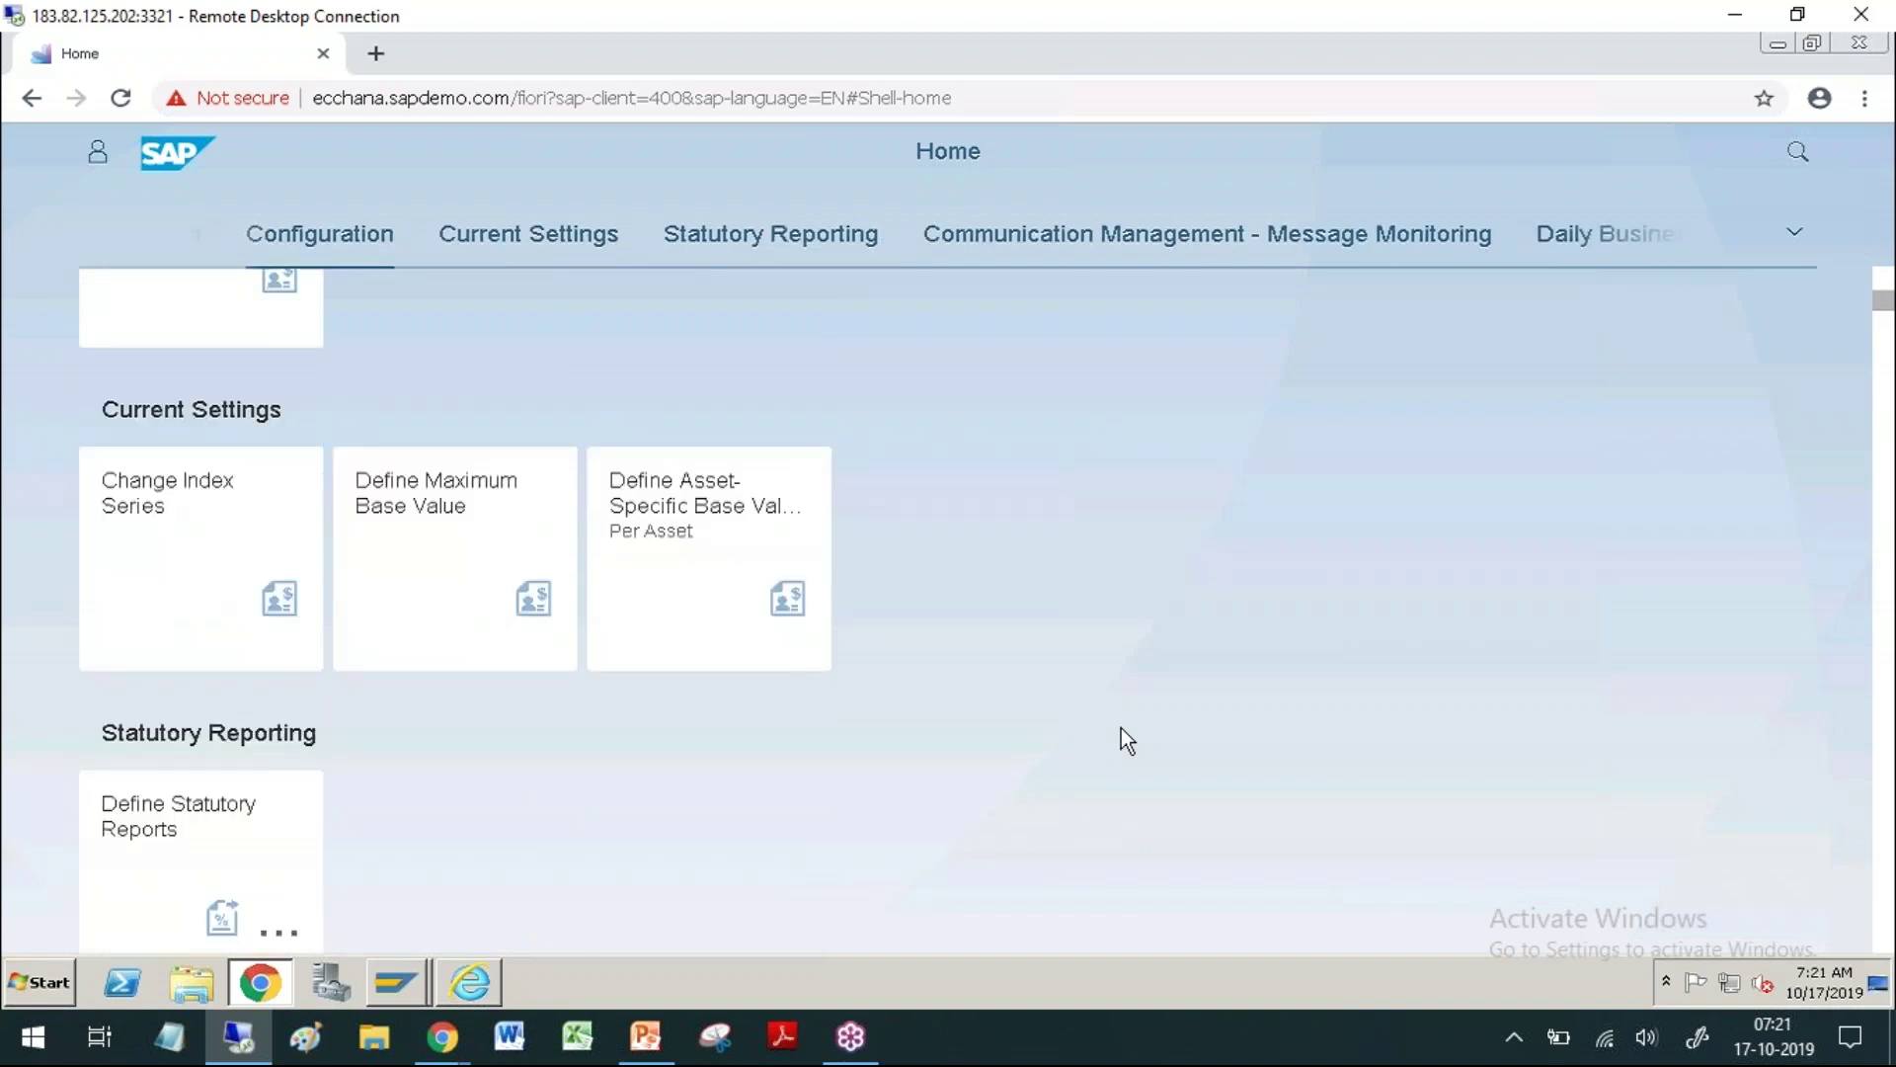
scroll(1122, 727, "down", 2)
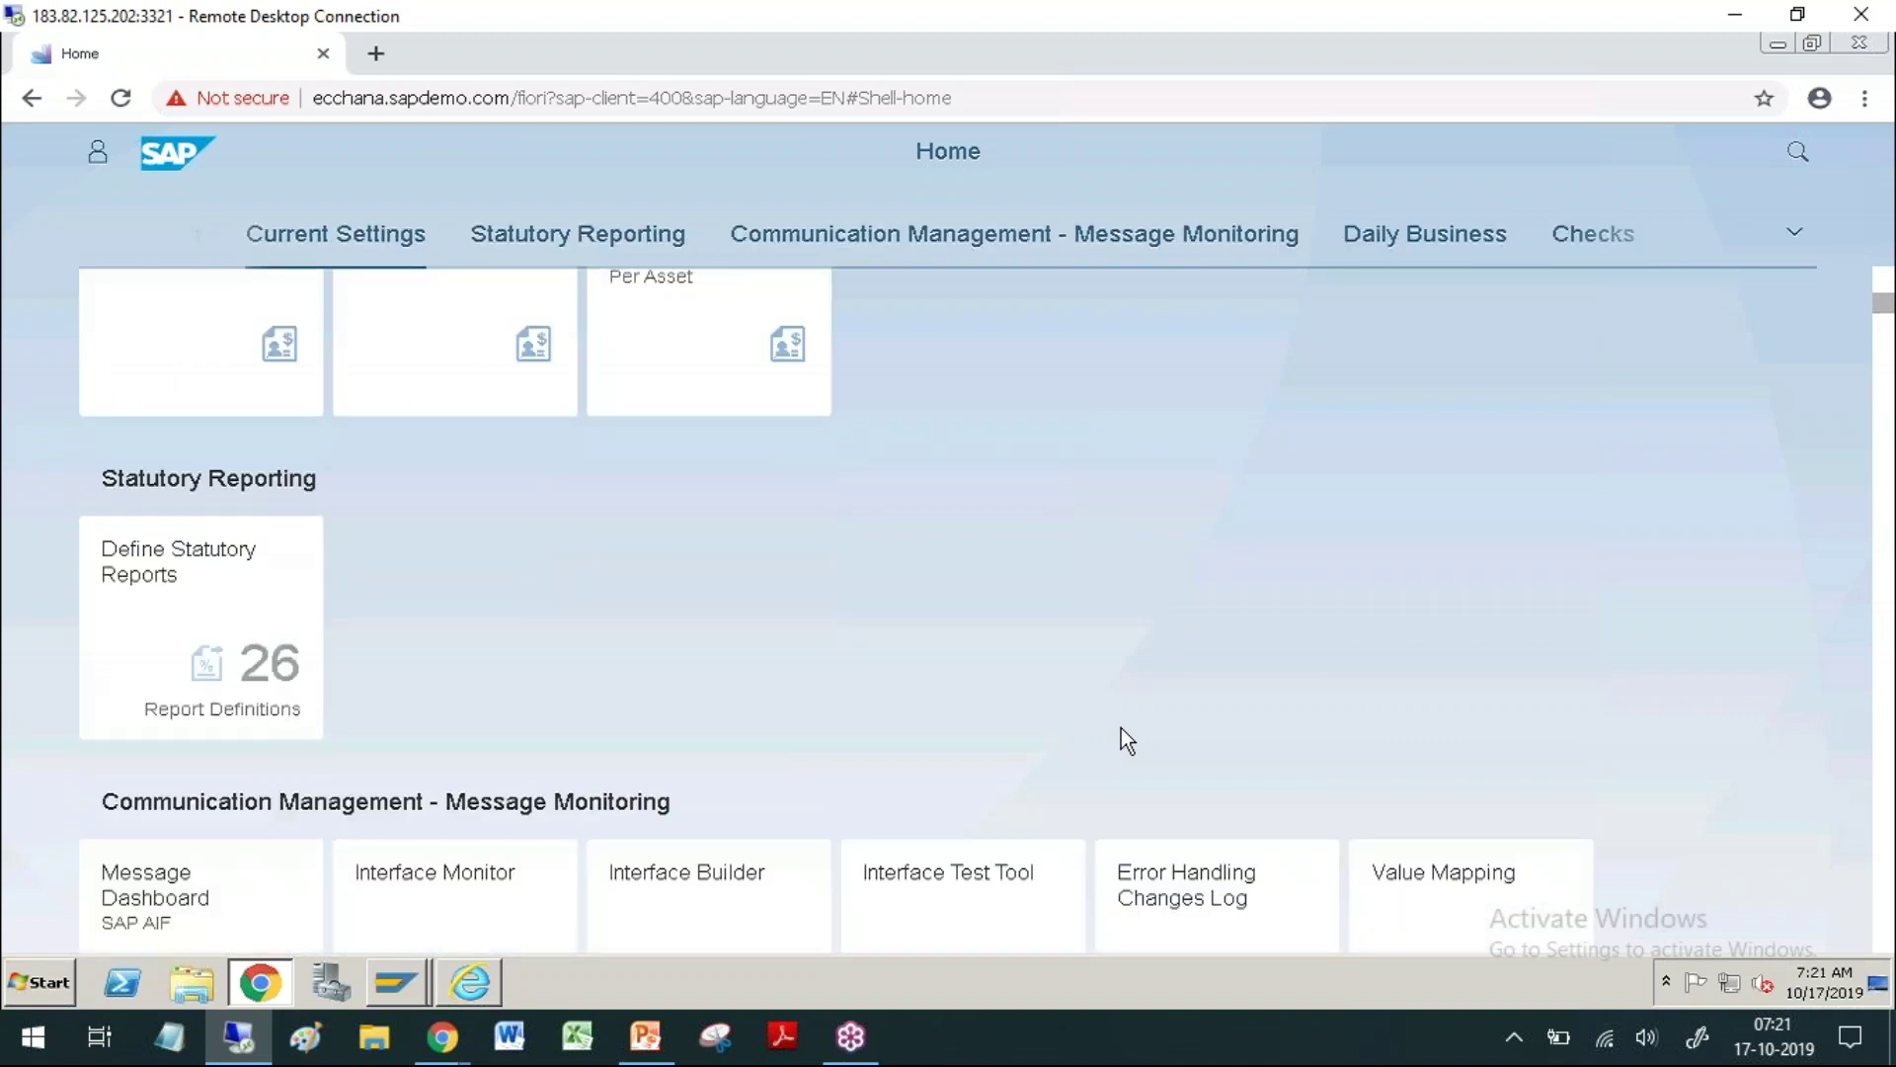
scroll(1122, 741, "down", 1)
scroll(1026, 826, "down", 2)
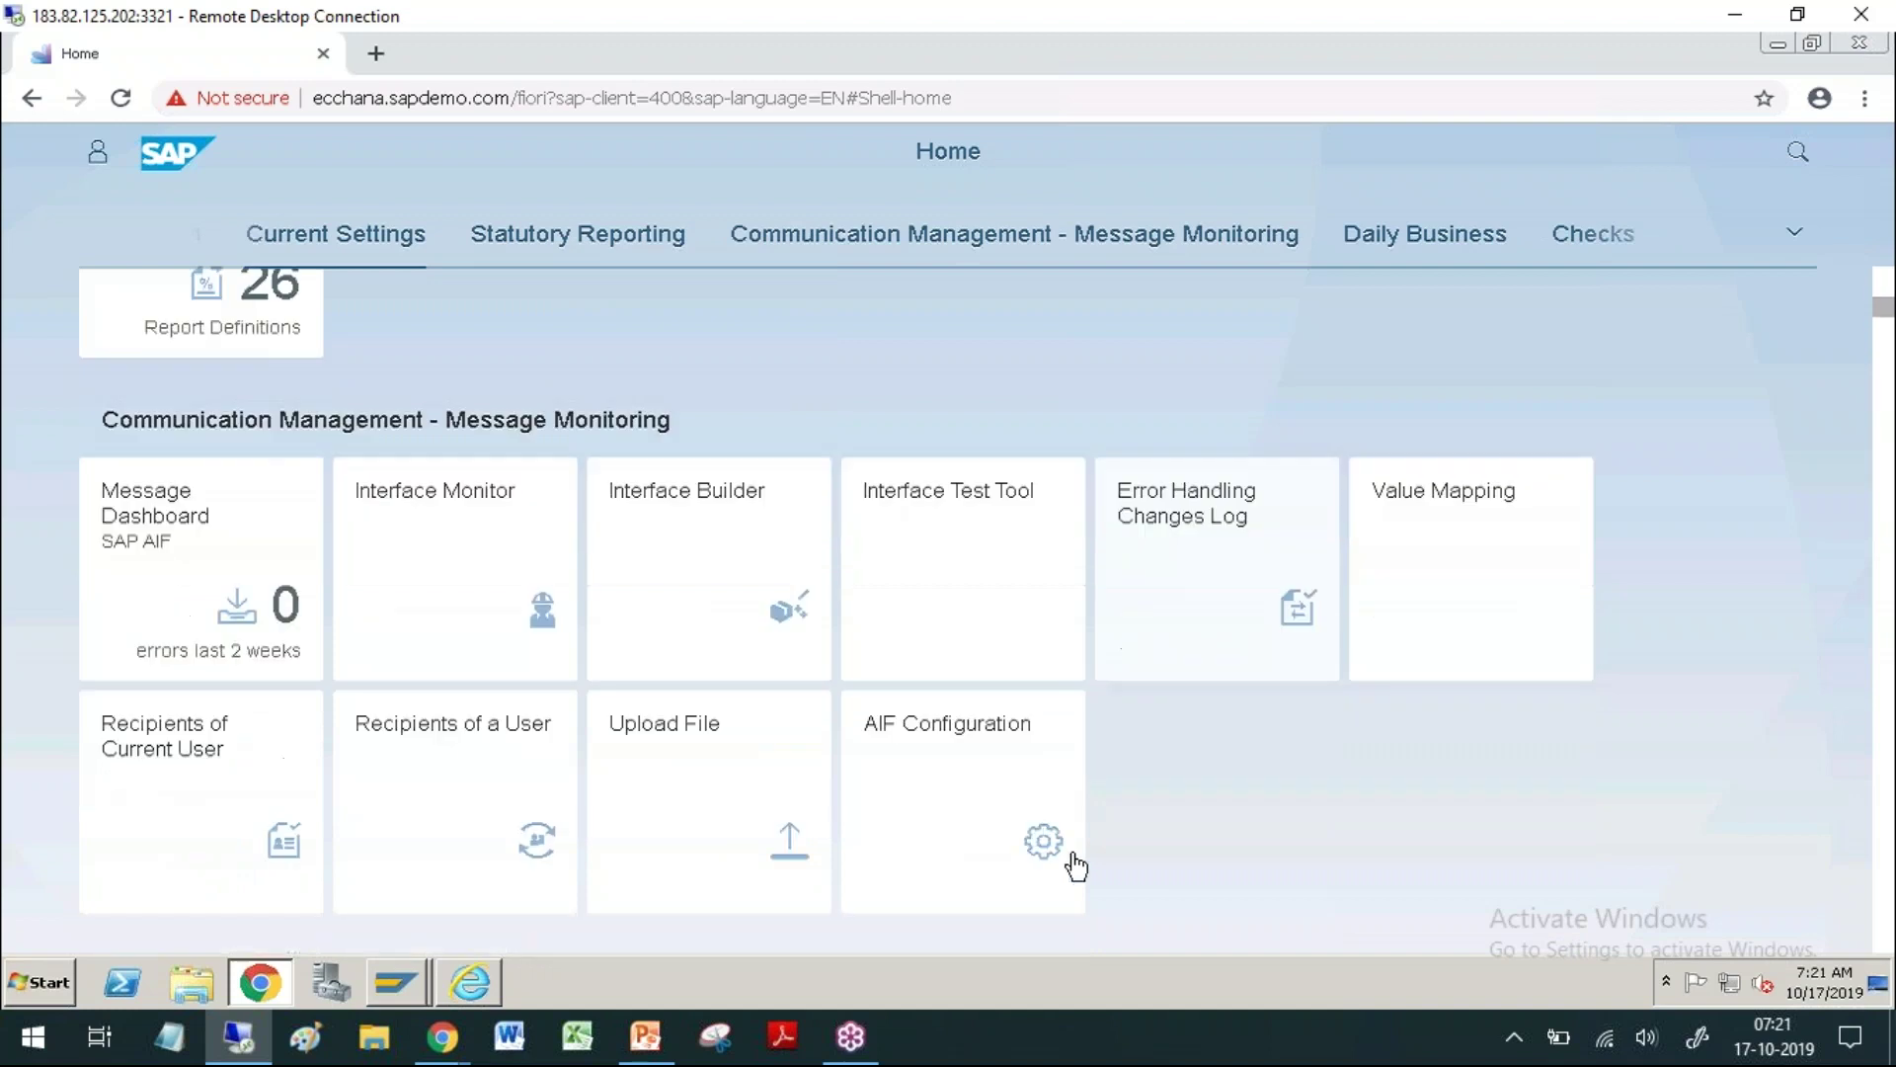
scroll(1206, 727, "down", 2)
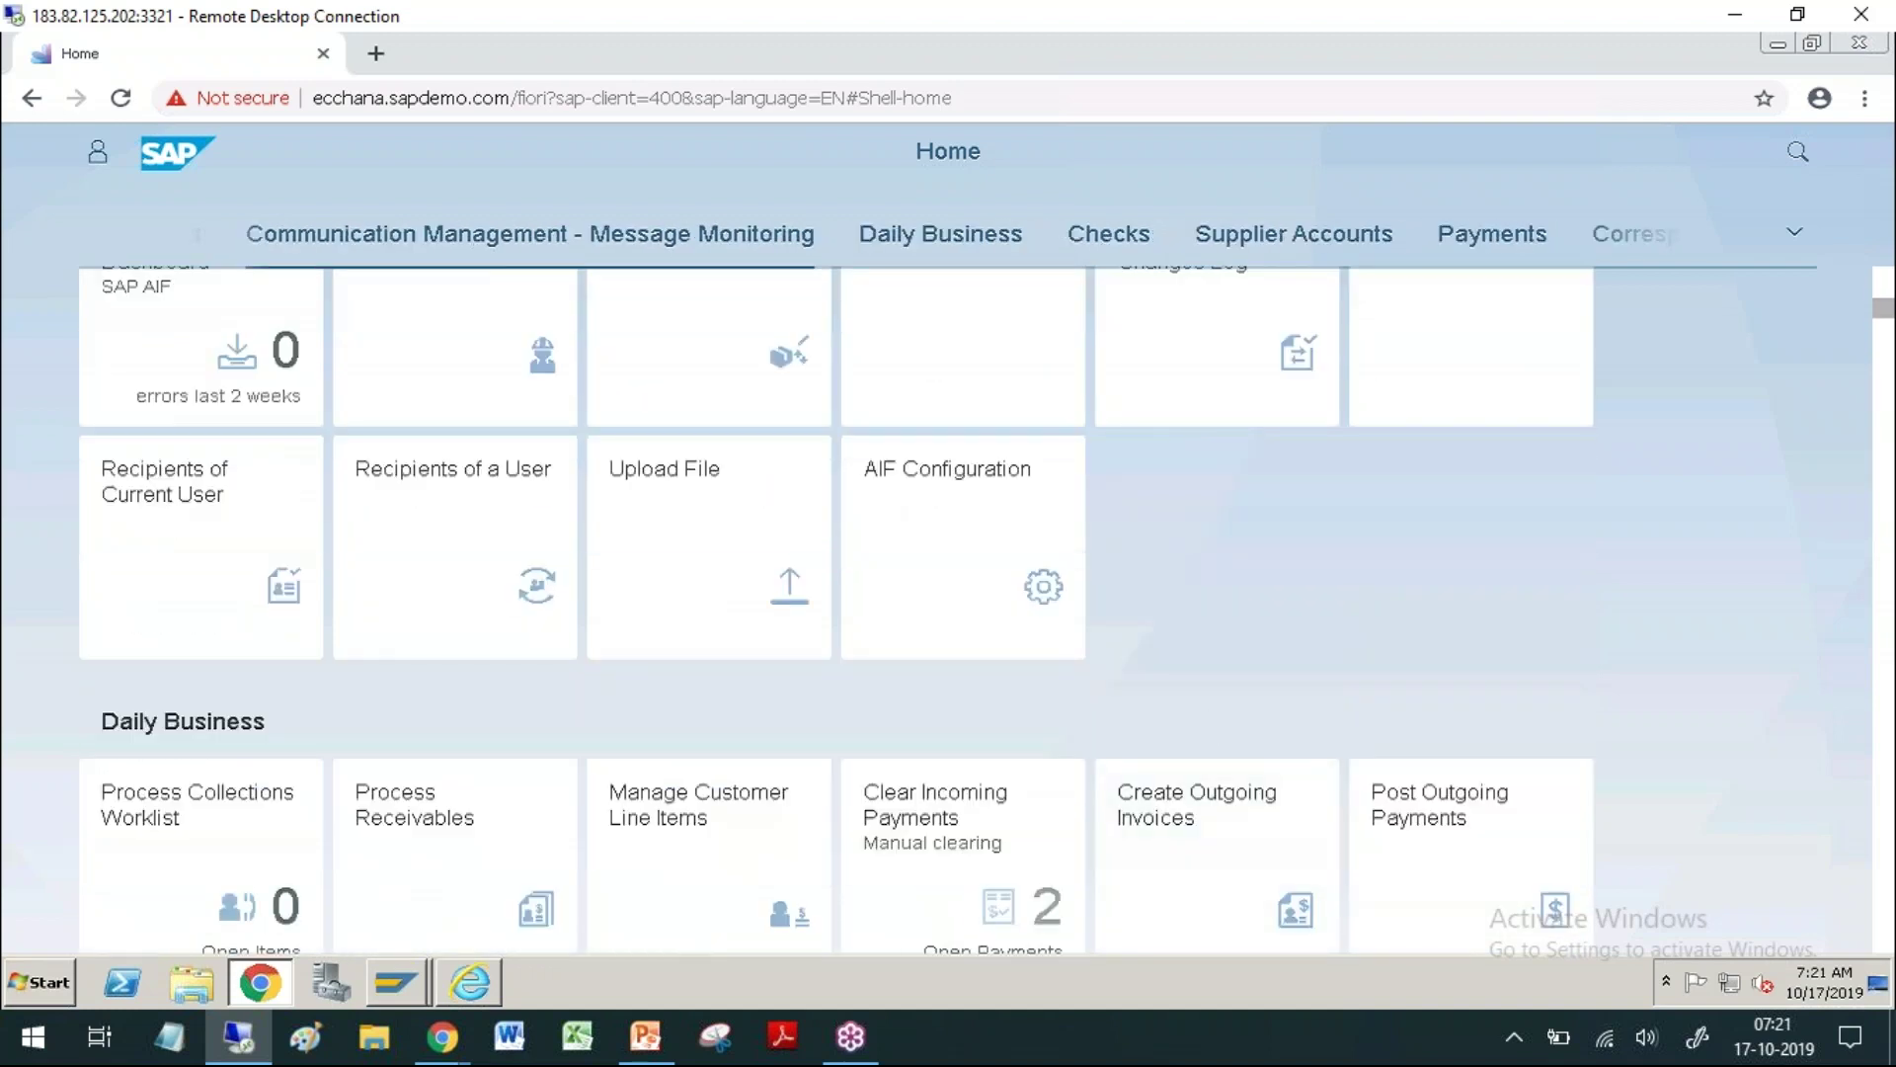
scroll(1206, 720, "down", 1)
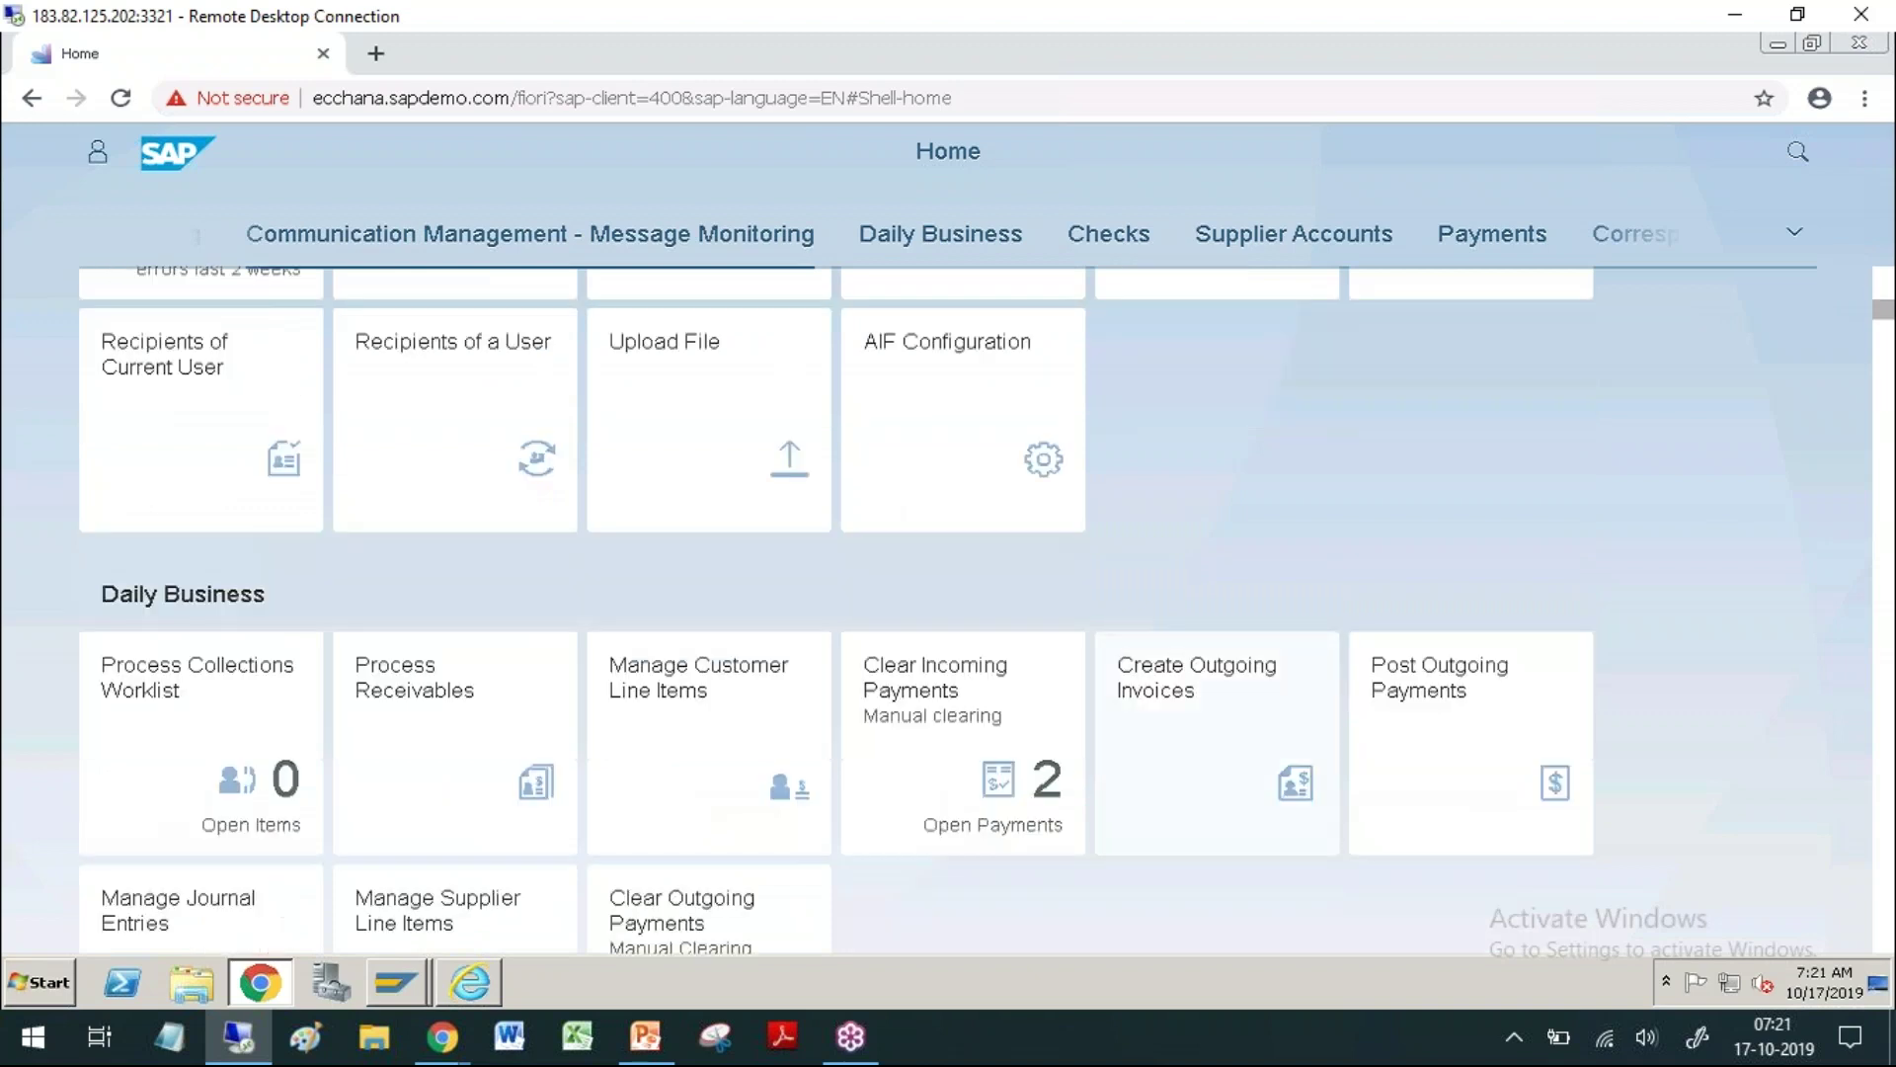
scroll(1084, 902, "down", 2)
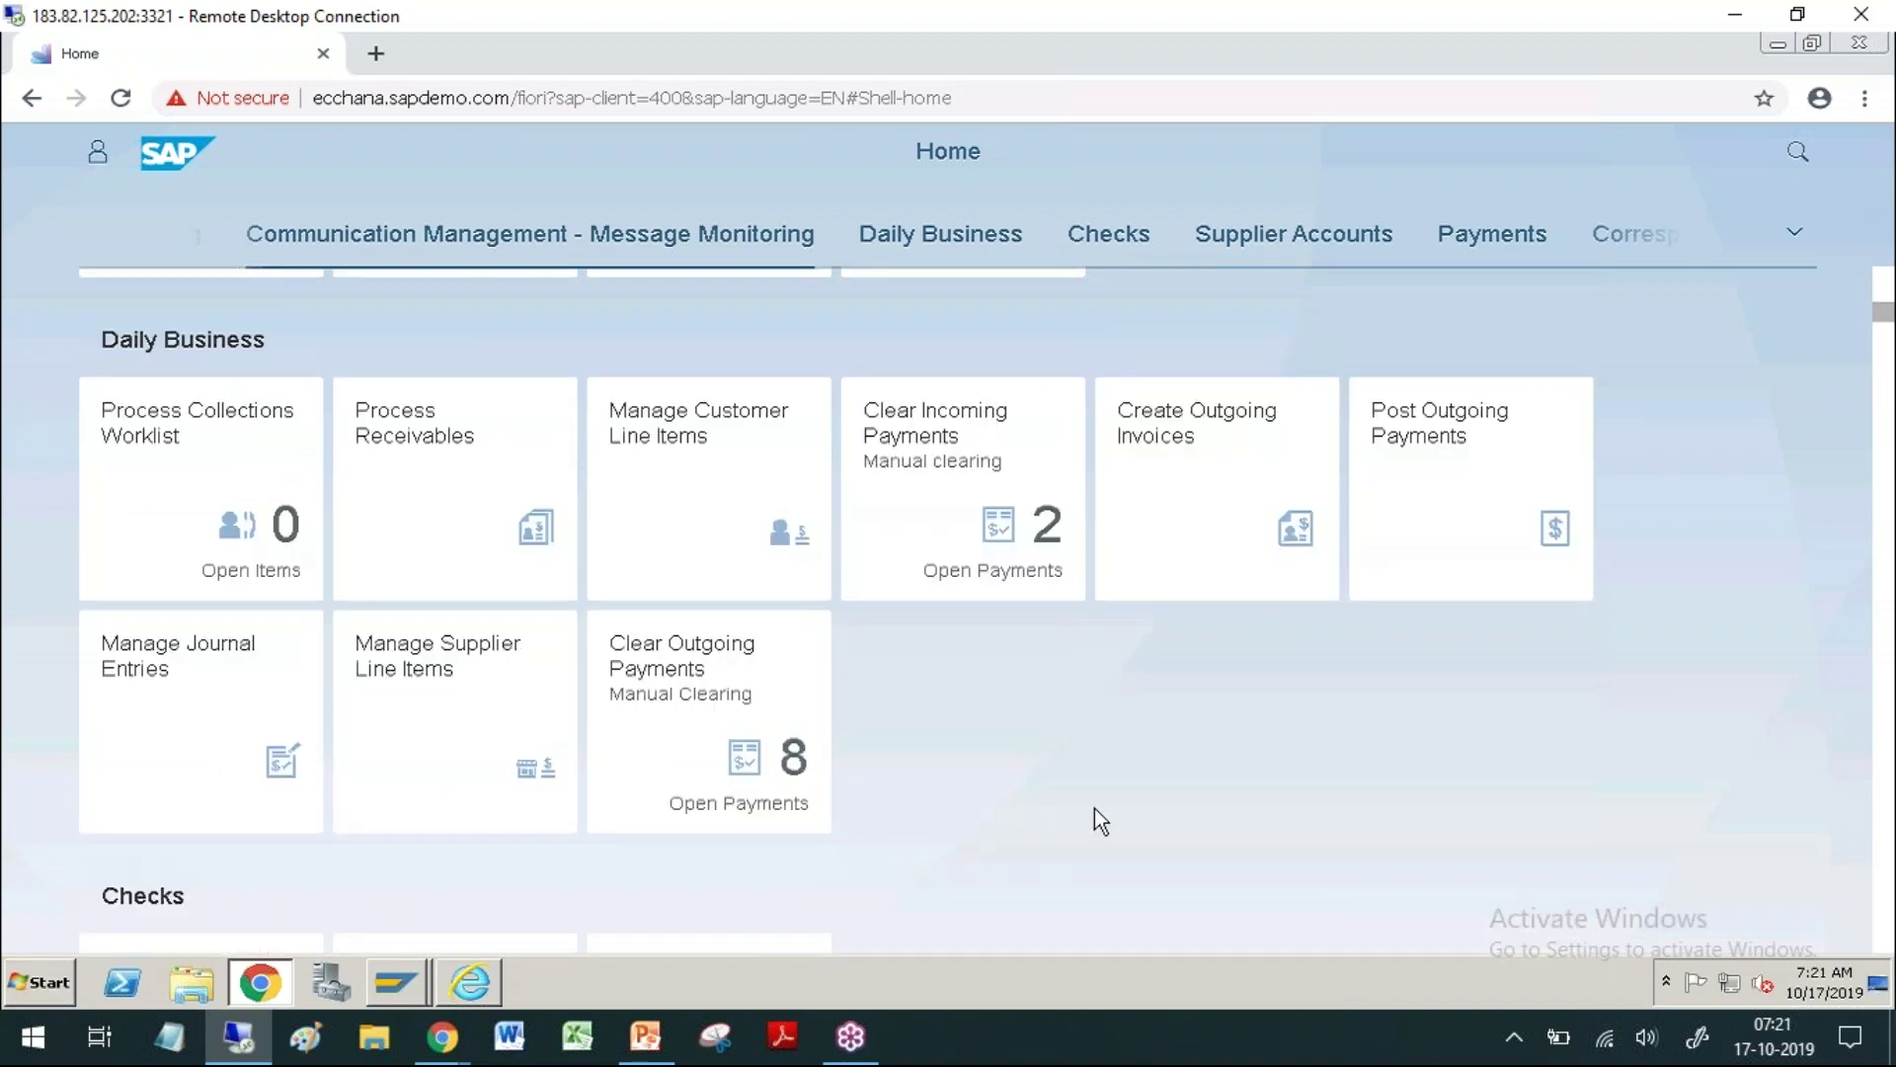
scroll(1096, 809, "down", 2)
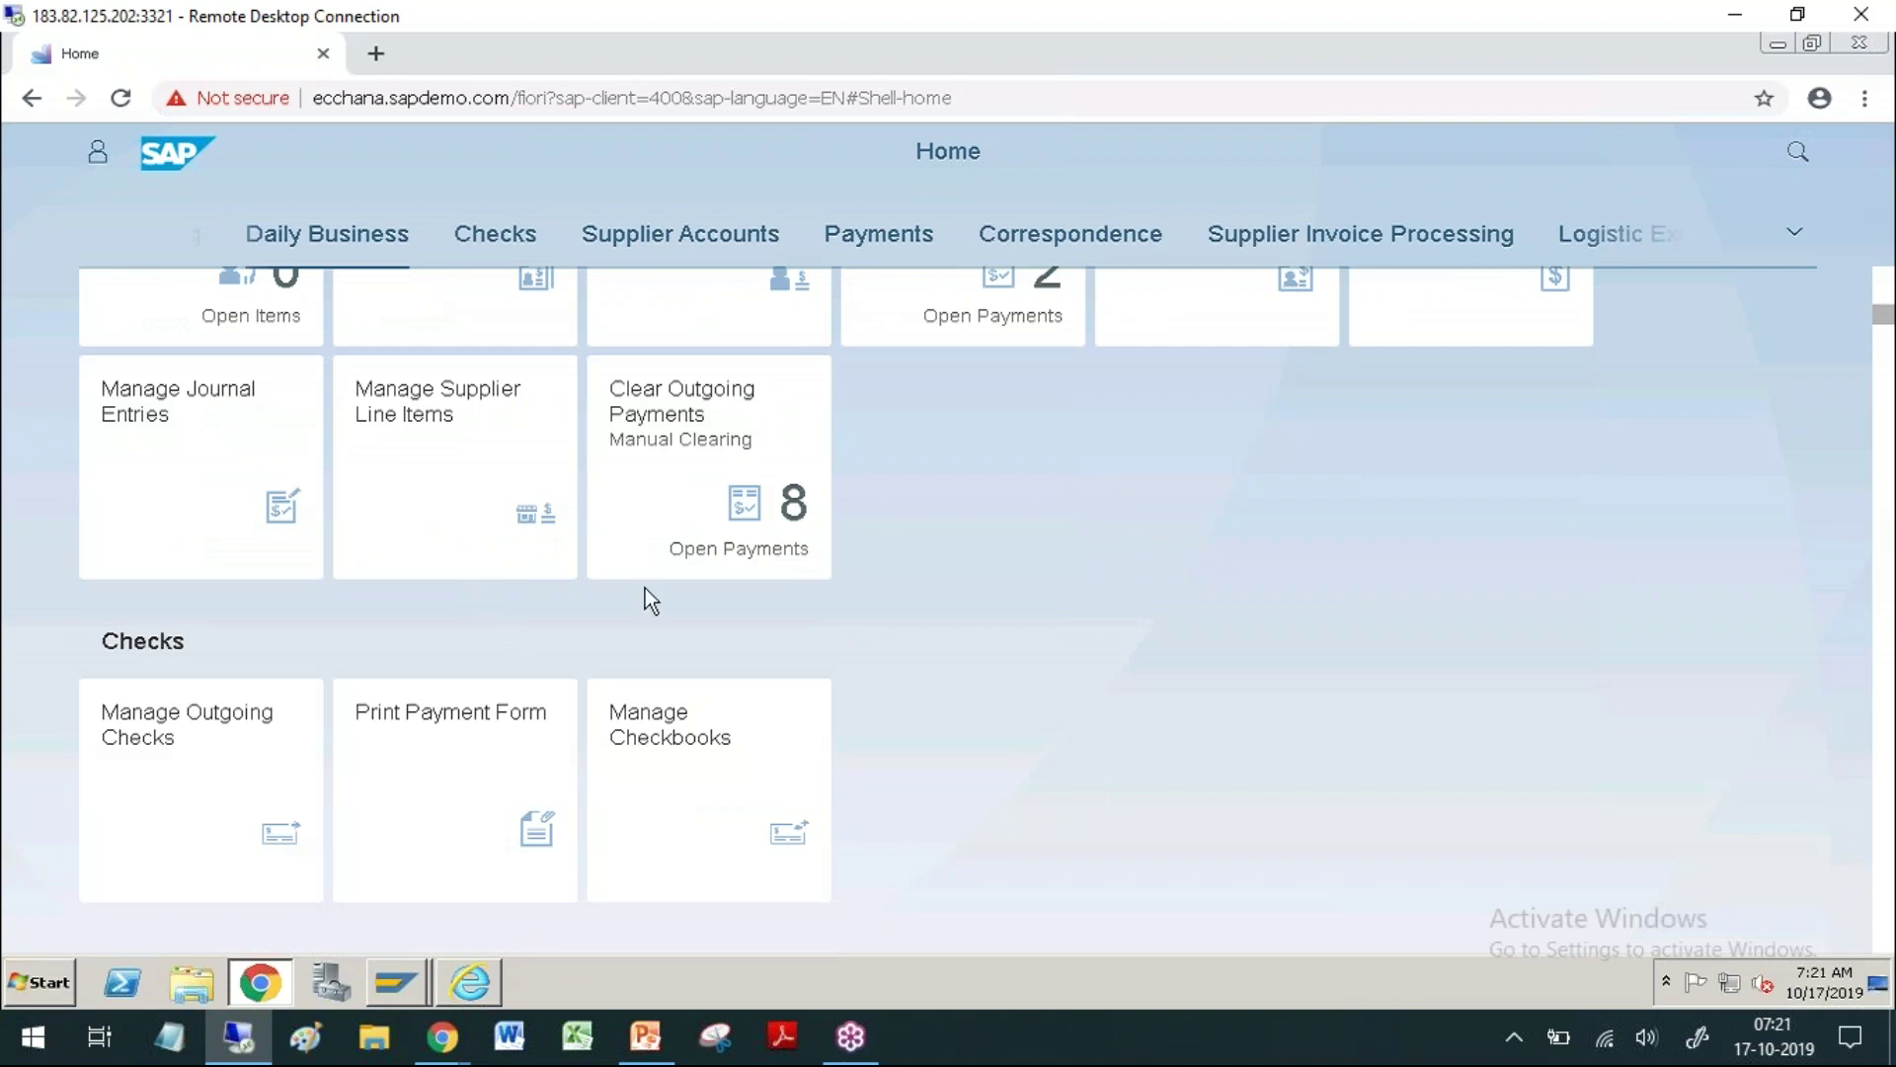
scroll(973, 603, "down", 3)
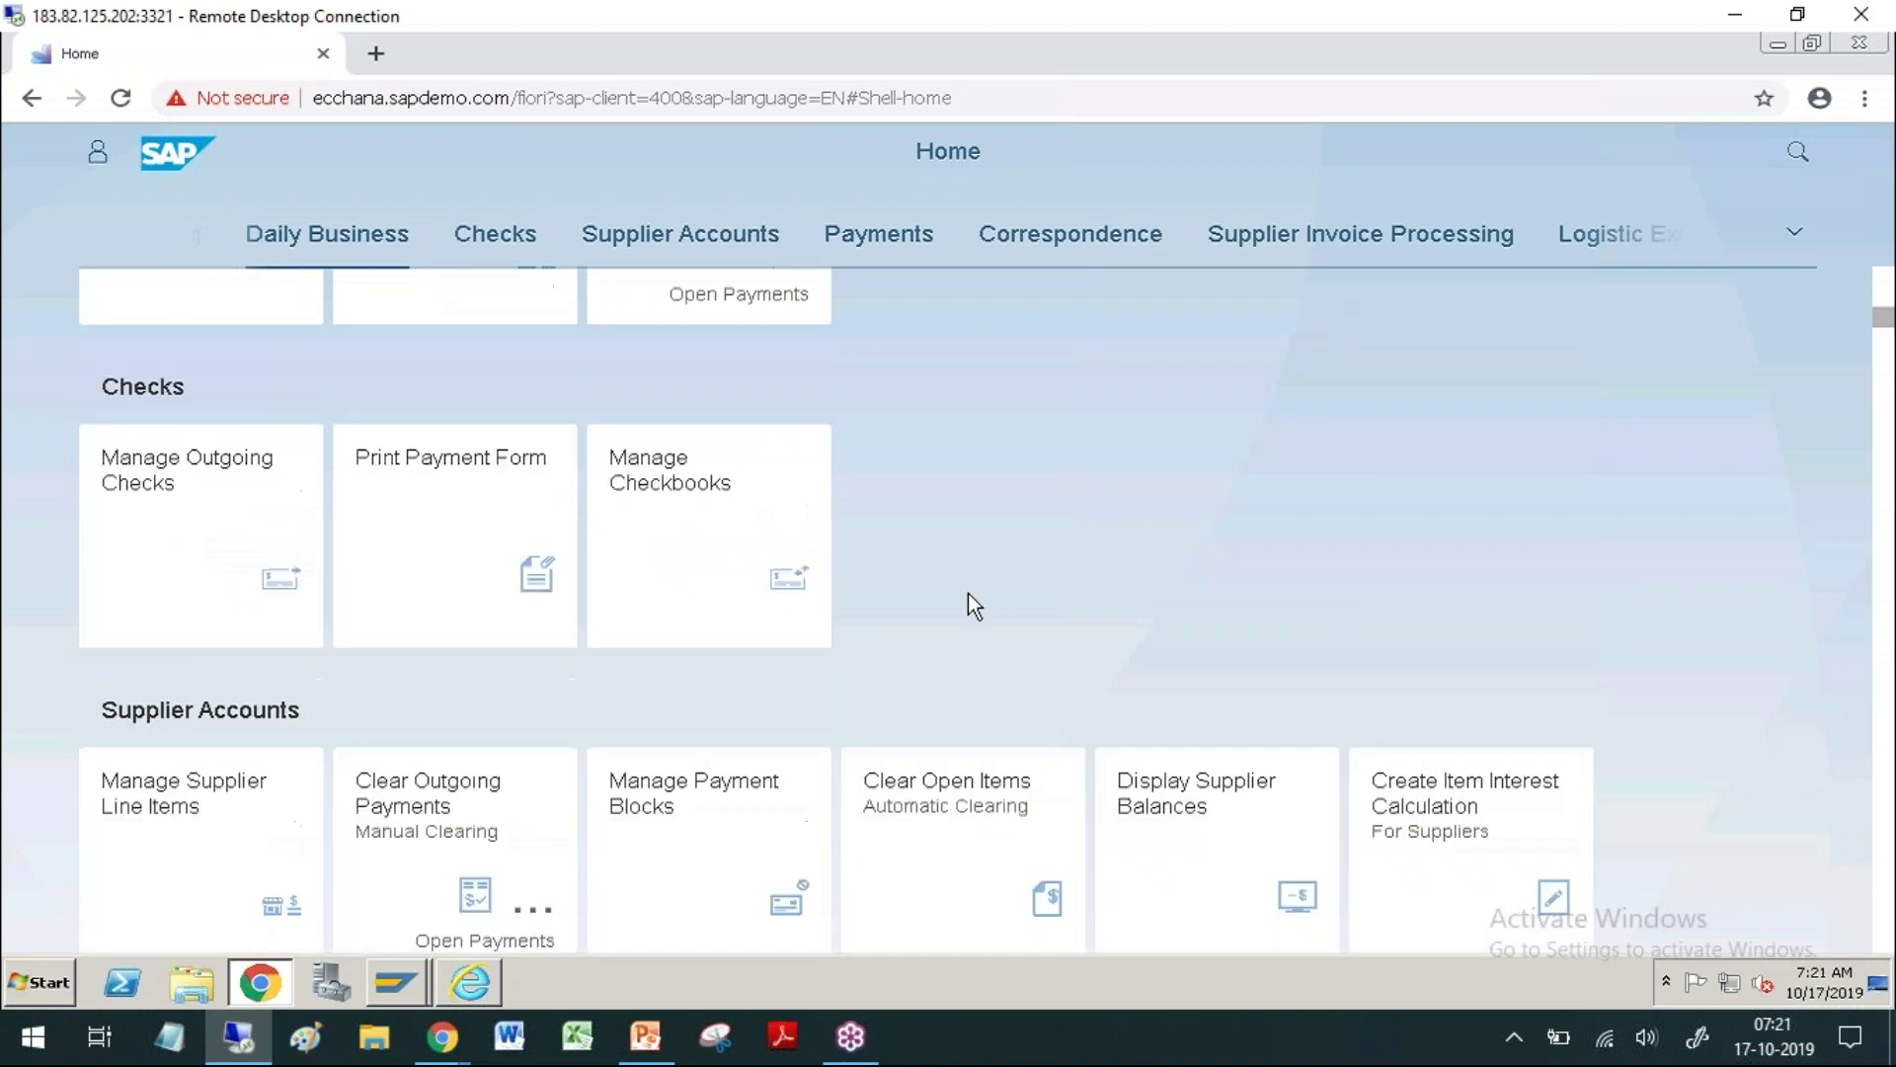
Step: Look through the app groups on the Fiori home page, from Checks and Supplier Accounts down to Disputes
scroll(1100, 533, "down", 2)
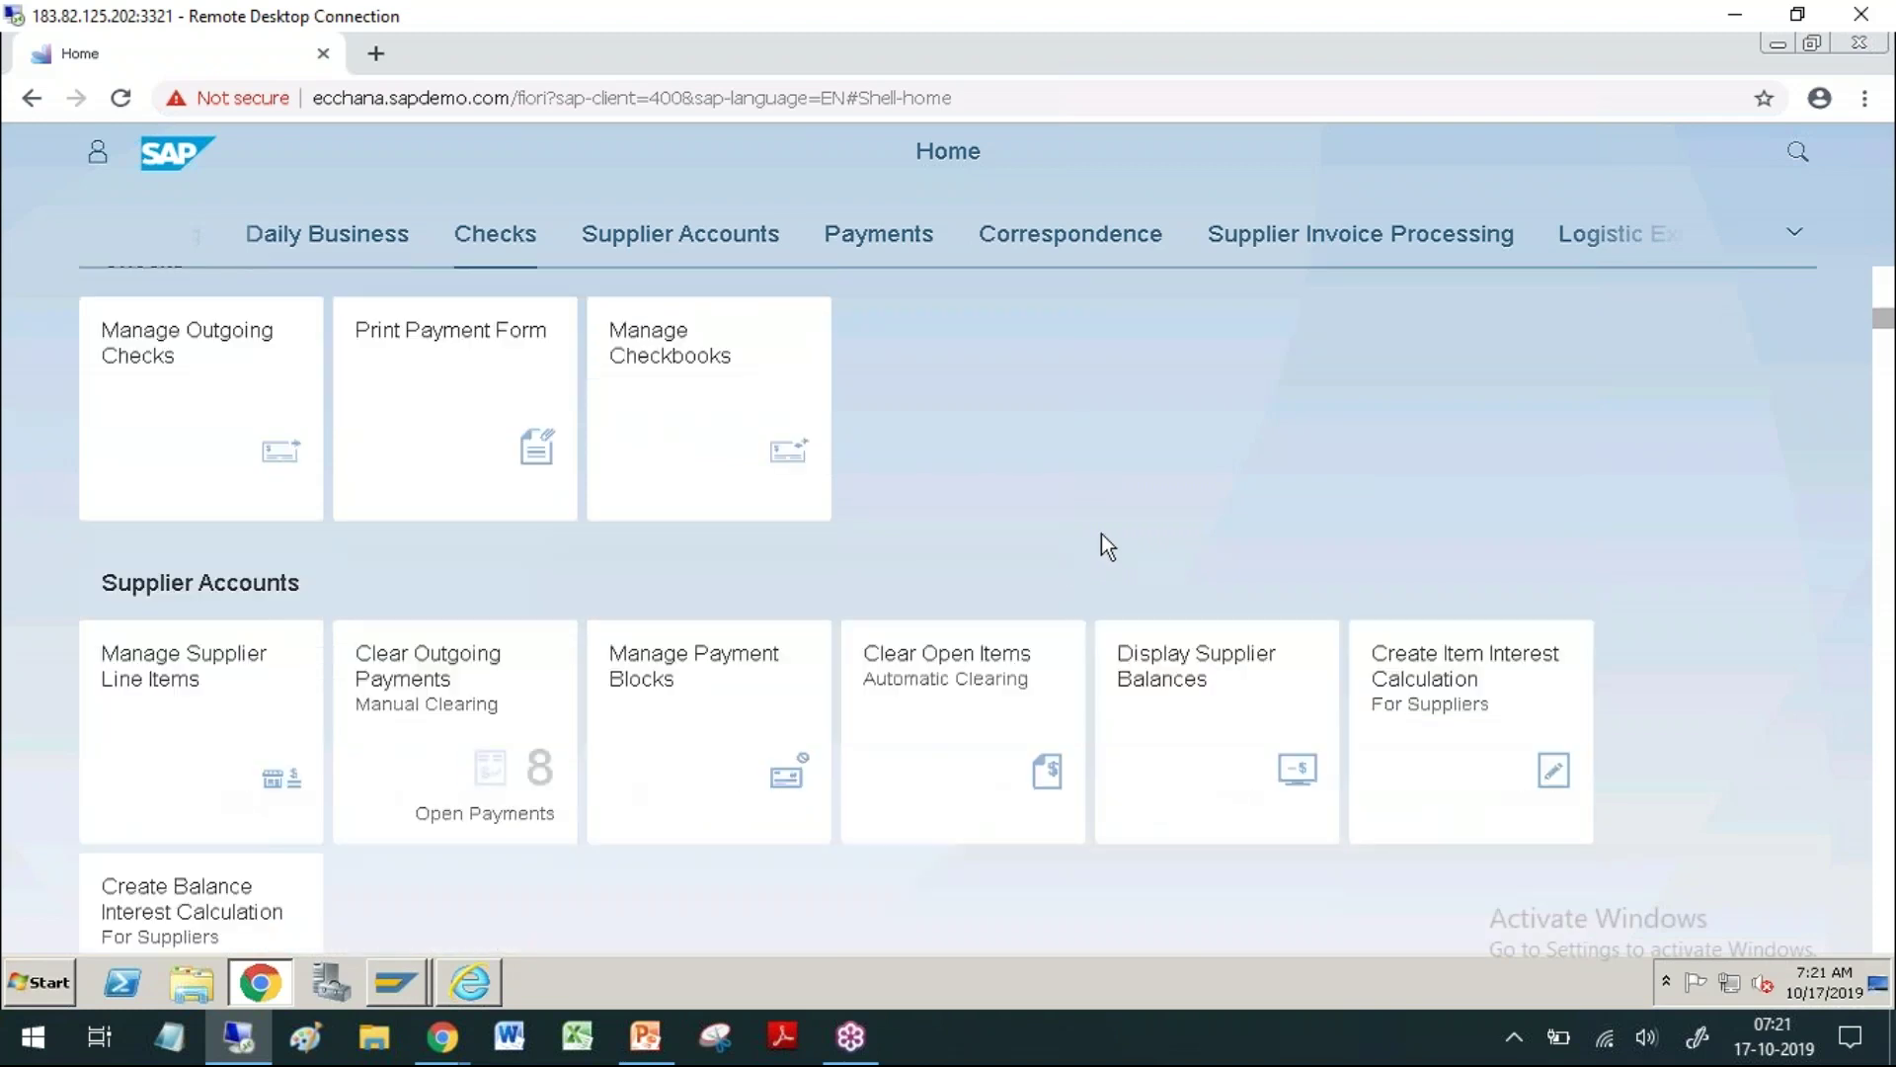
scroll(1057, 602, "down", 2)
left_click(1008, 677)
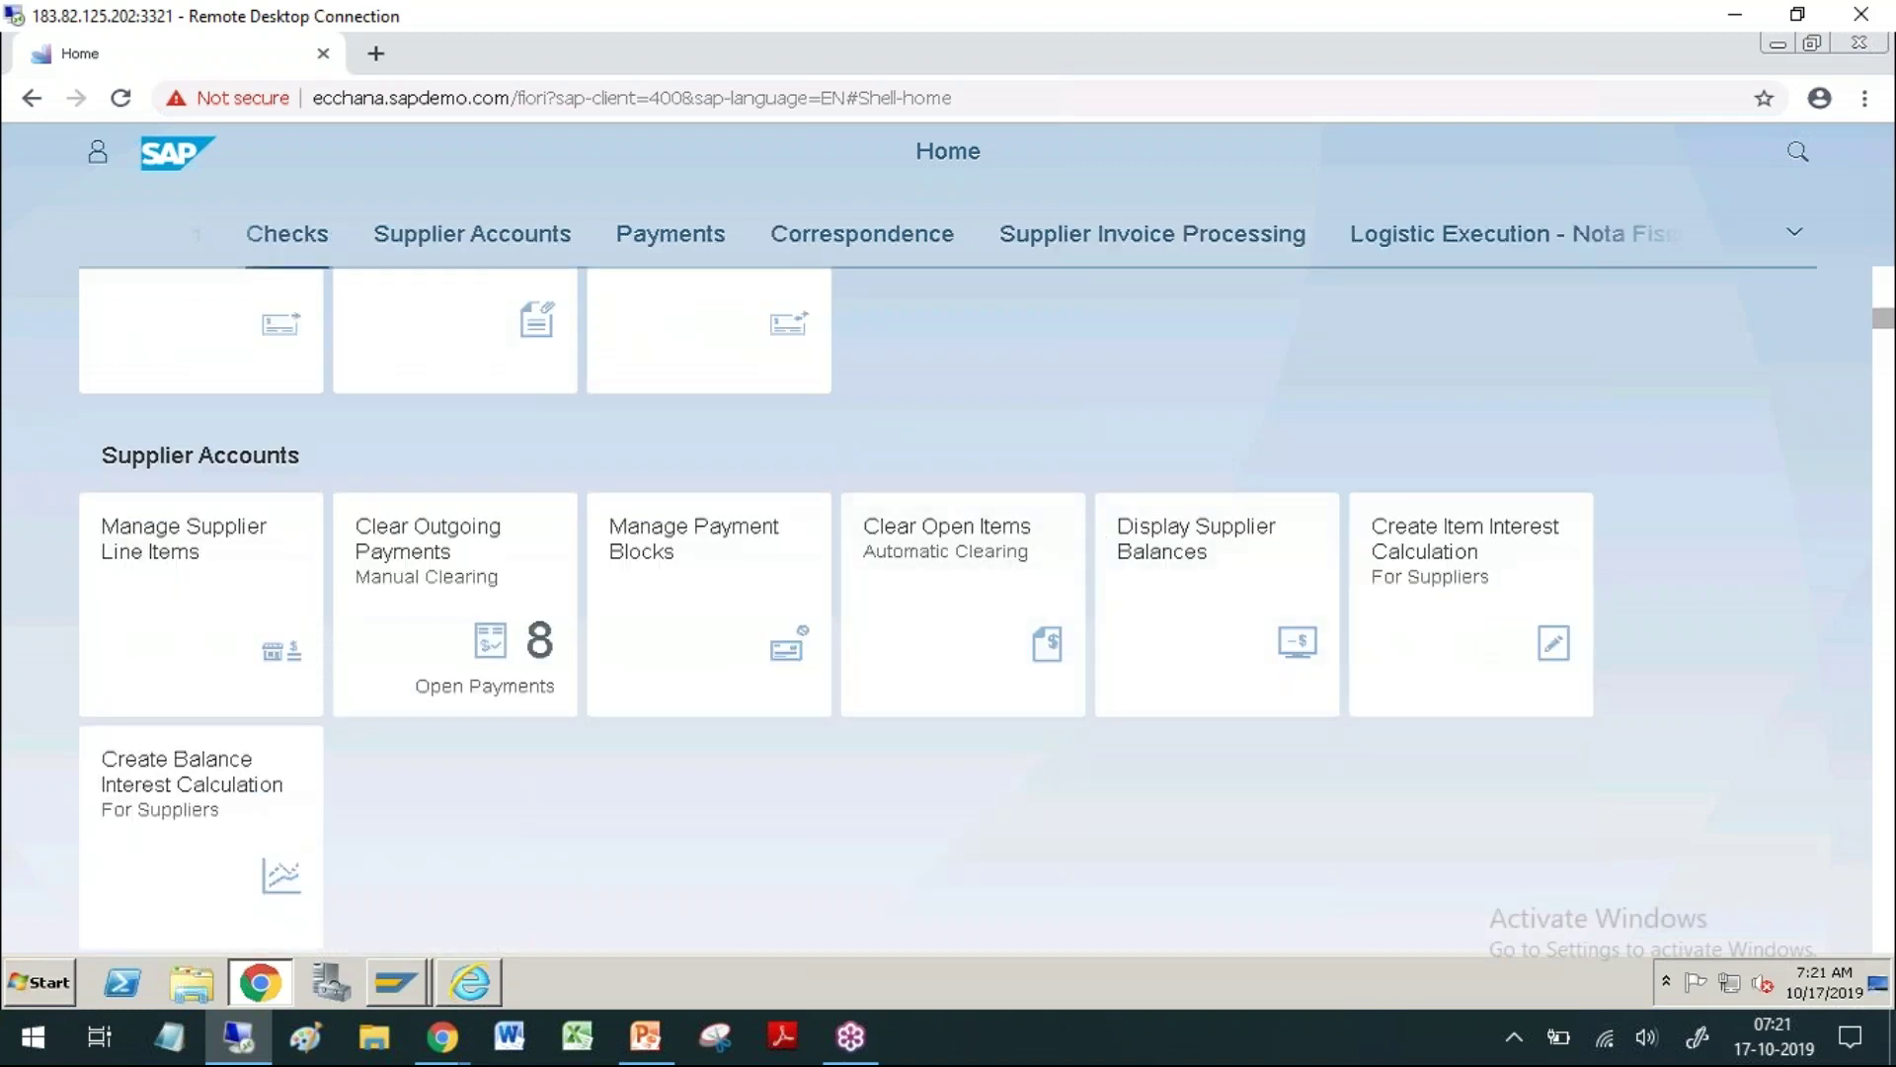
scroll(1076, 841, "down", 2)
scroll(1077, 841, "down", 4)
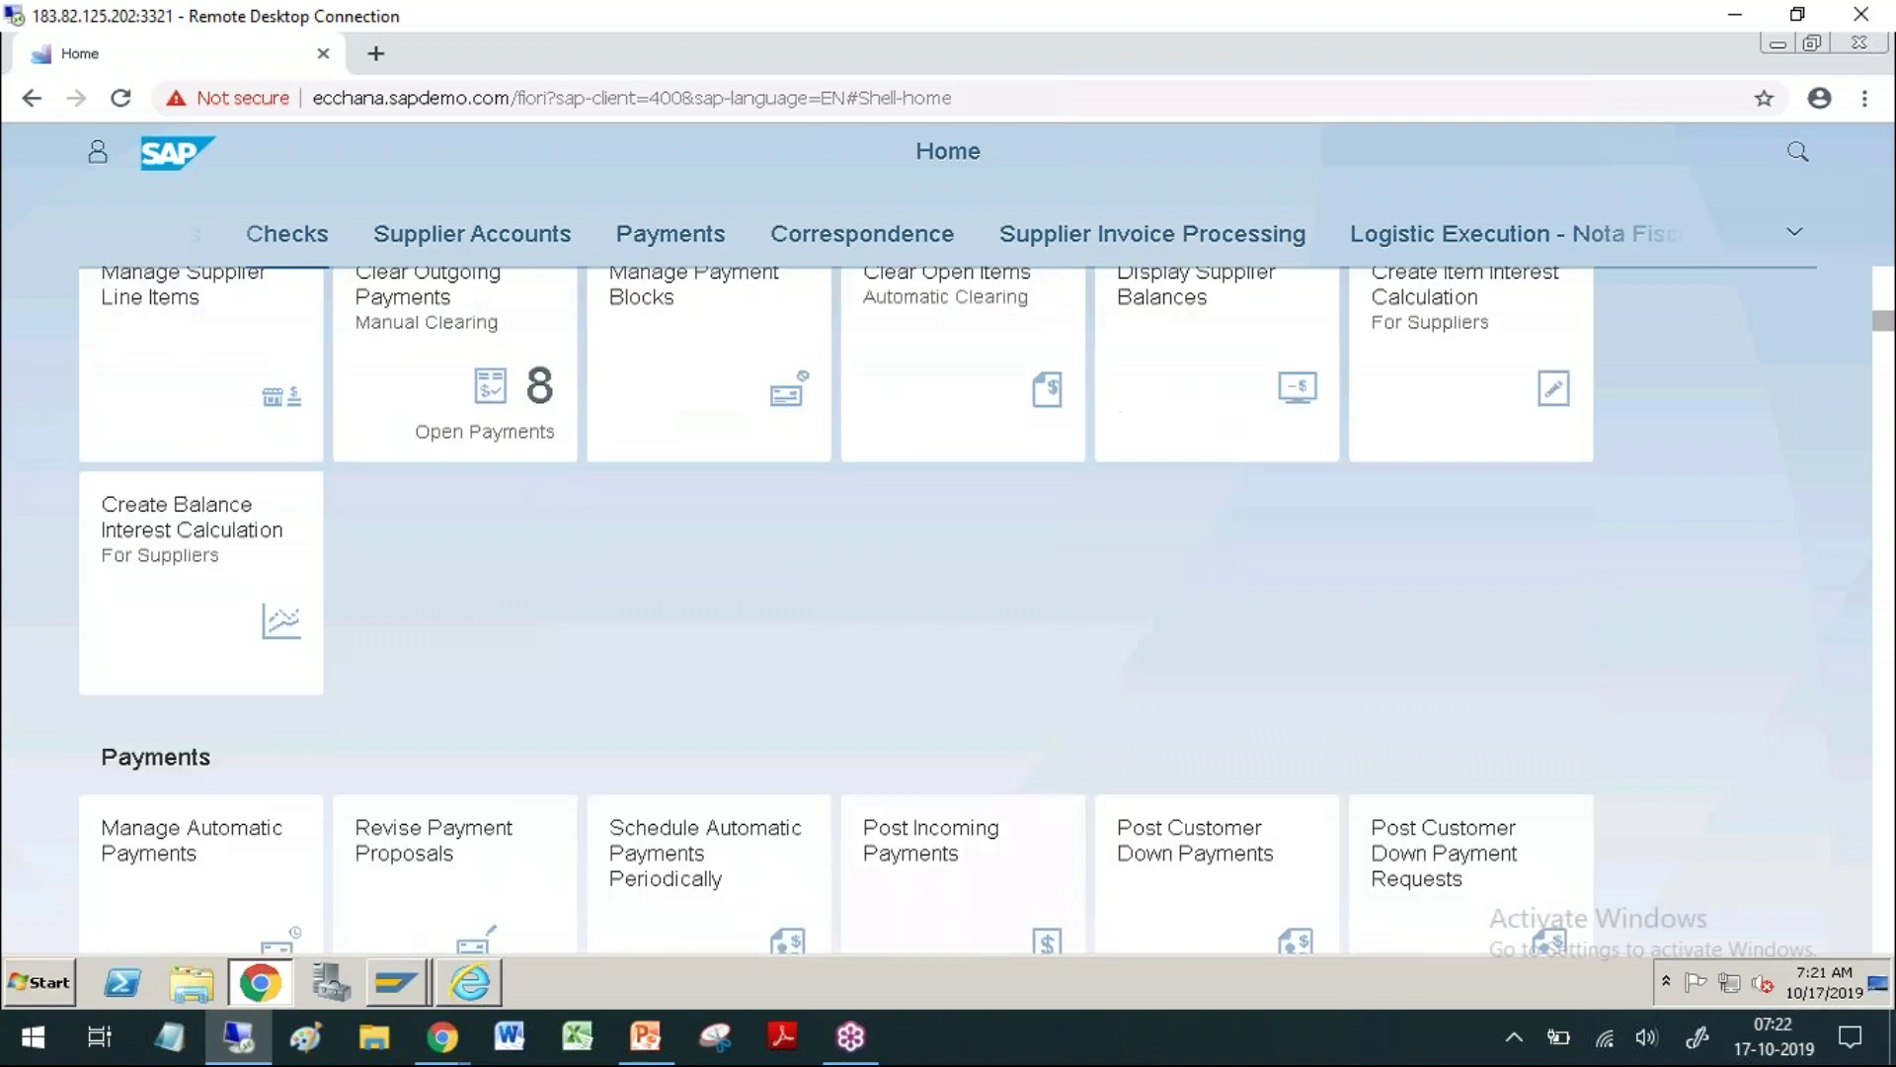
scroll(1078, 842, "down", 2)
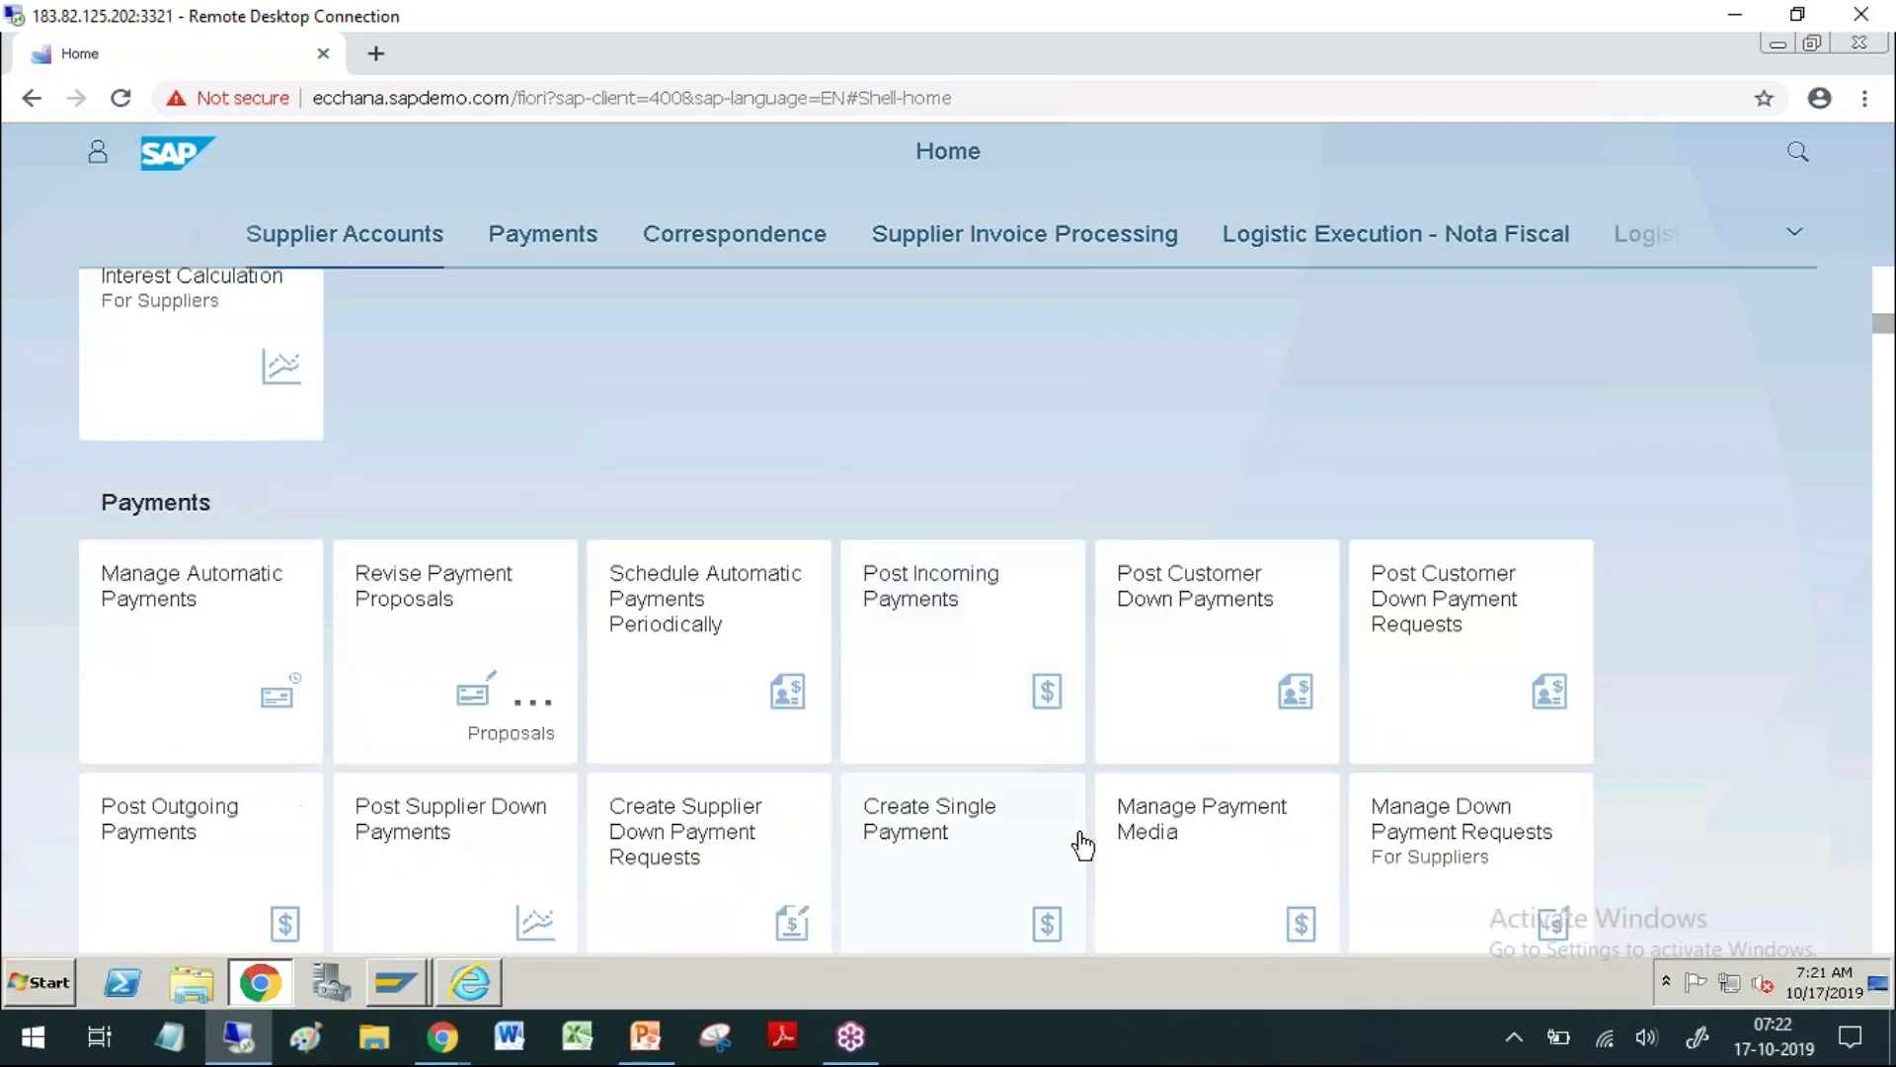
scroll(1081, 844, "down", 10)
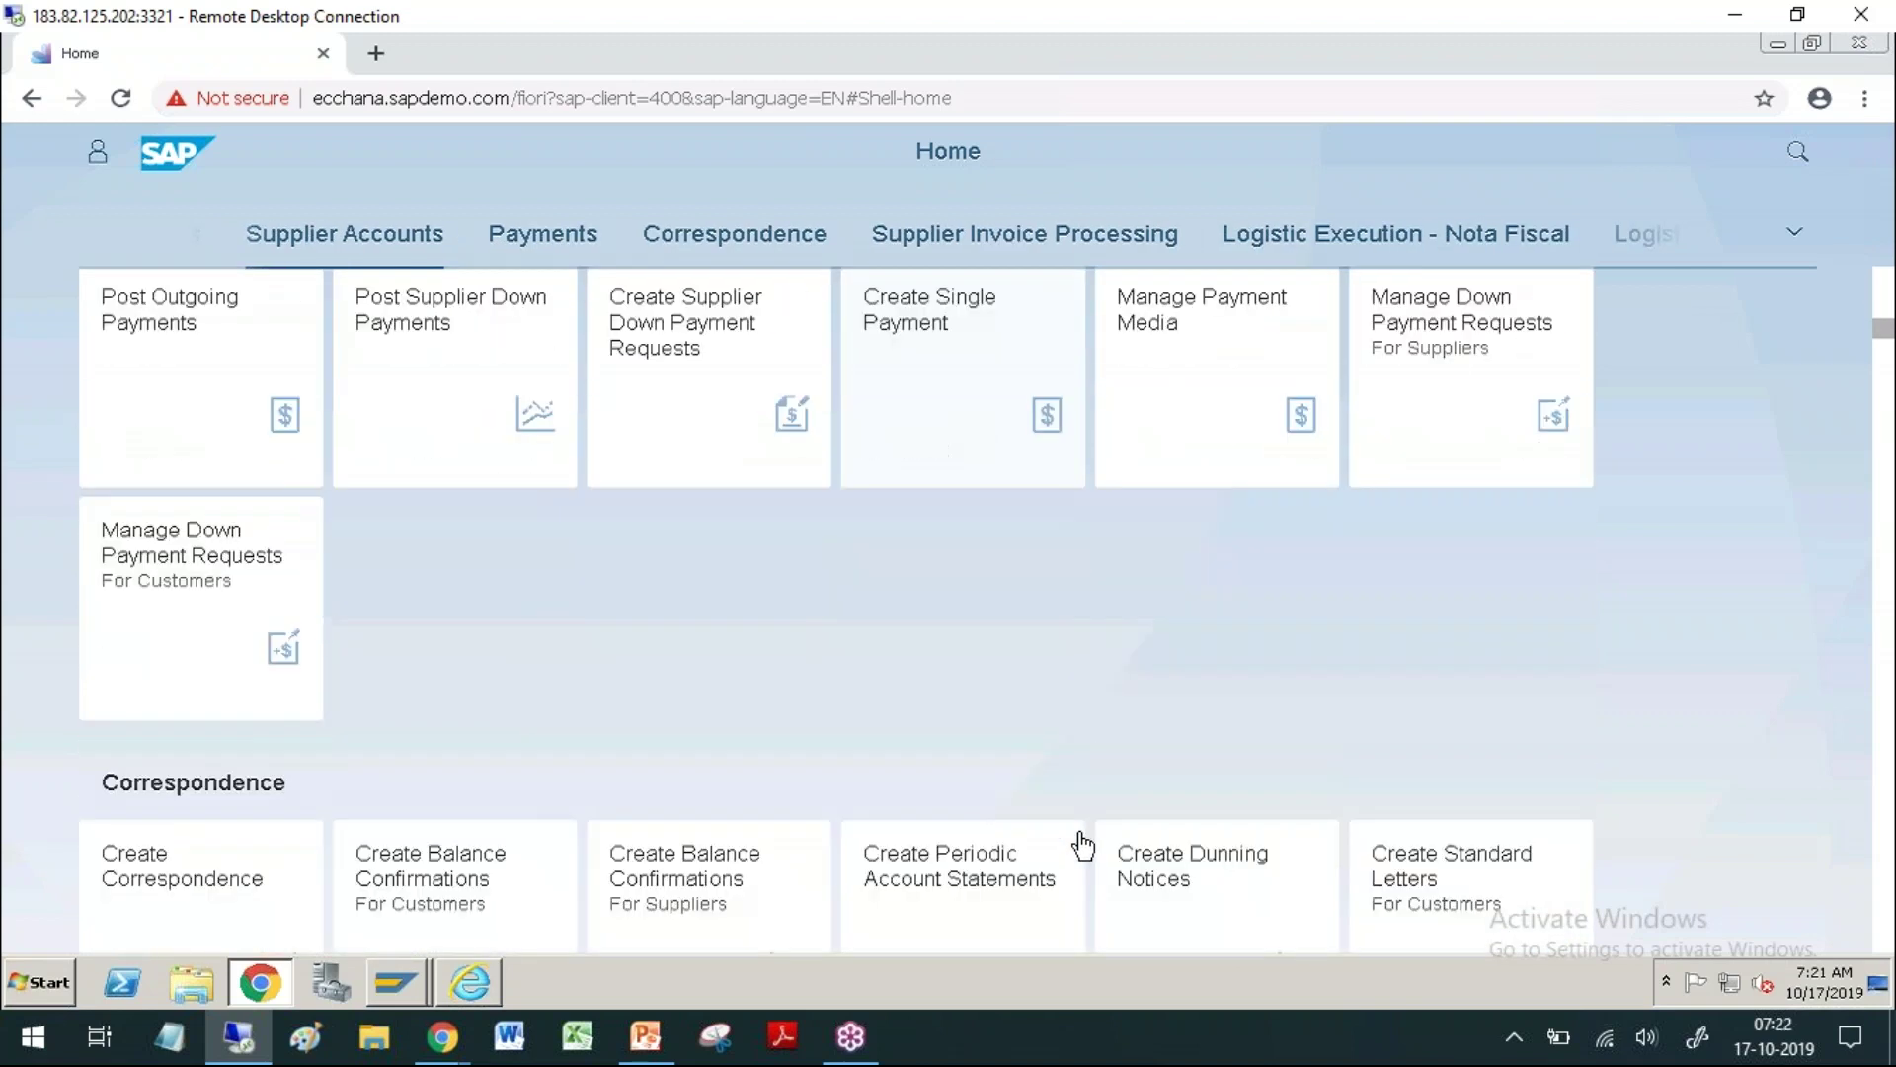
scroll(1083, 845, "down", 2)
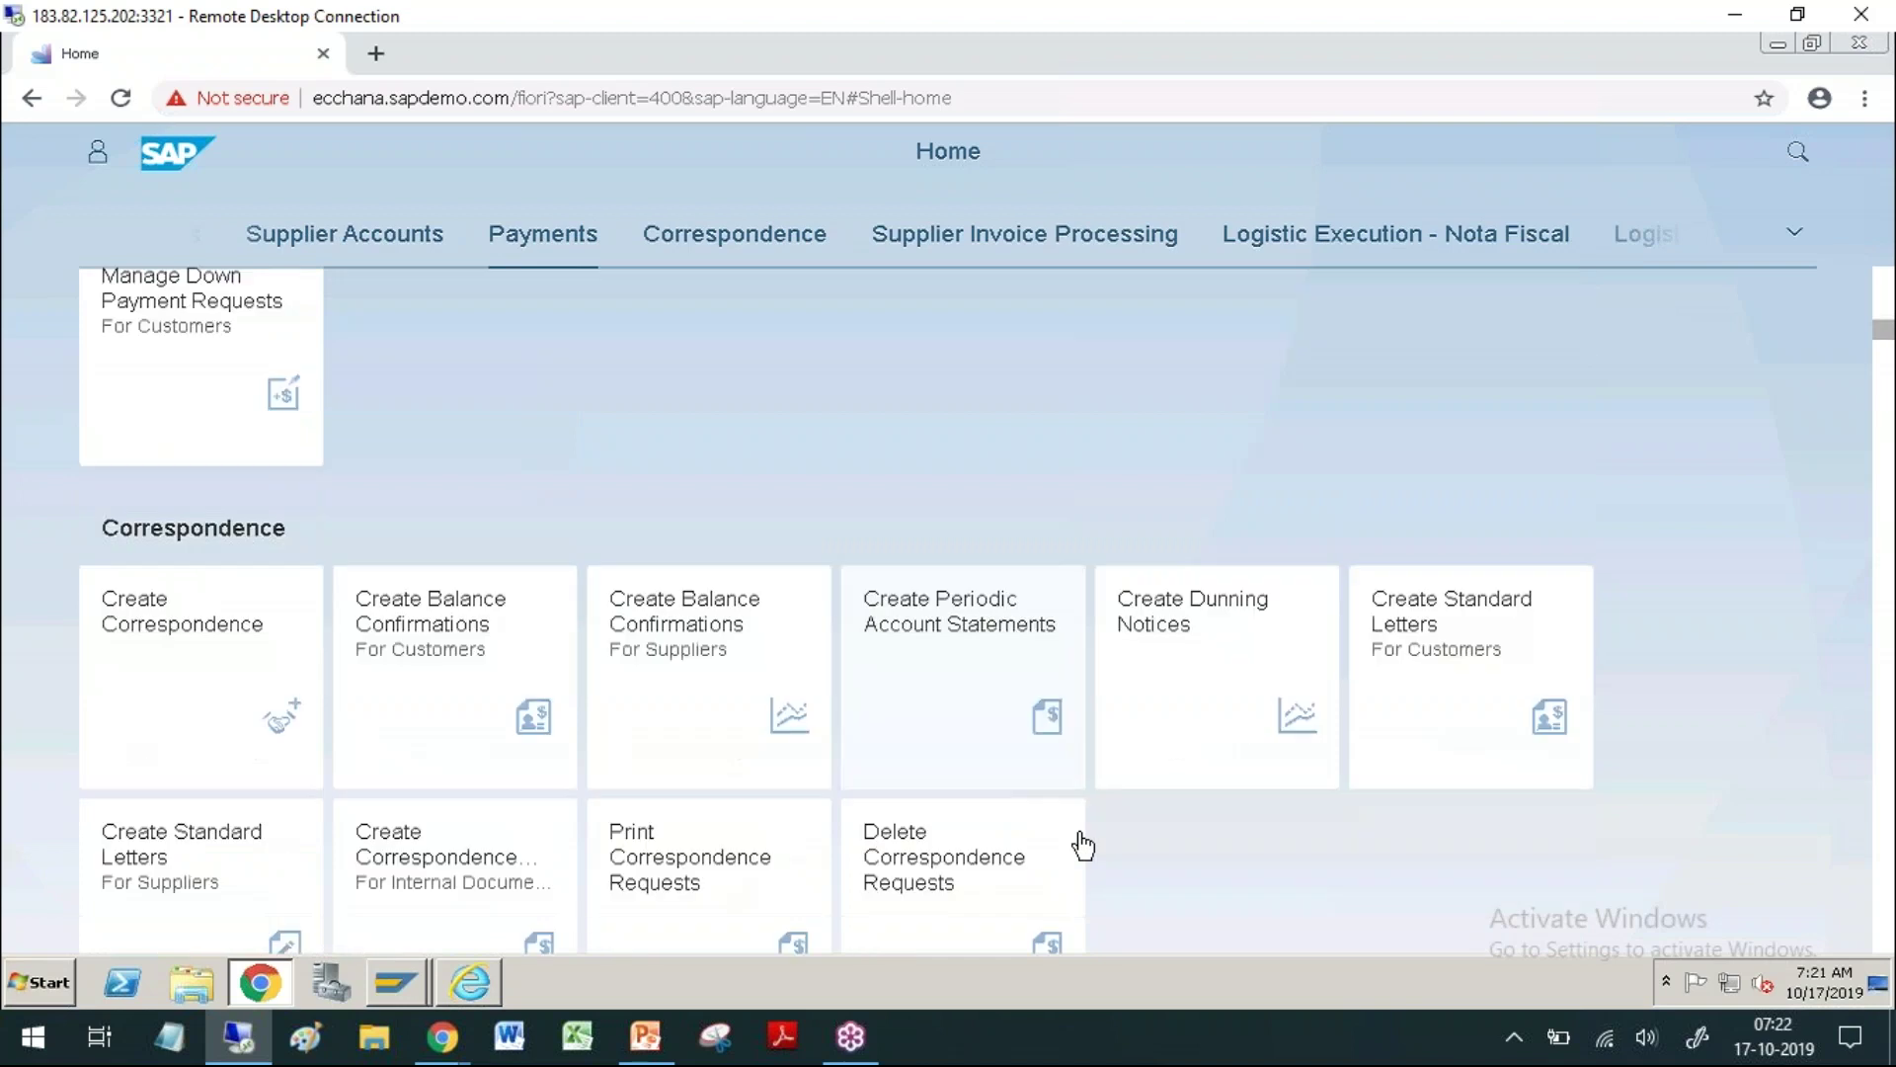
scroll(1083, 846, "down", 4)
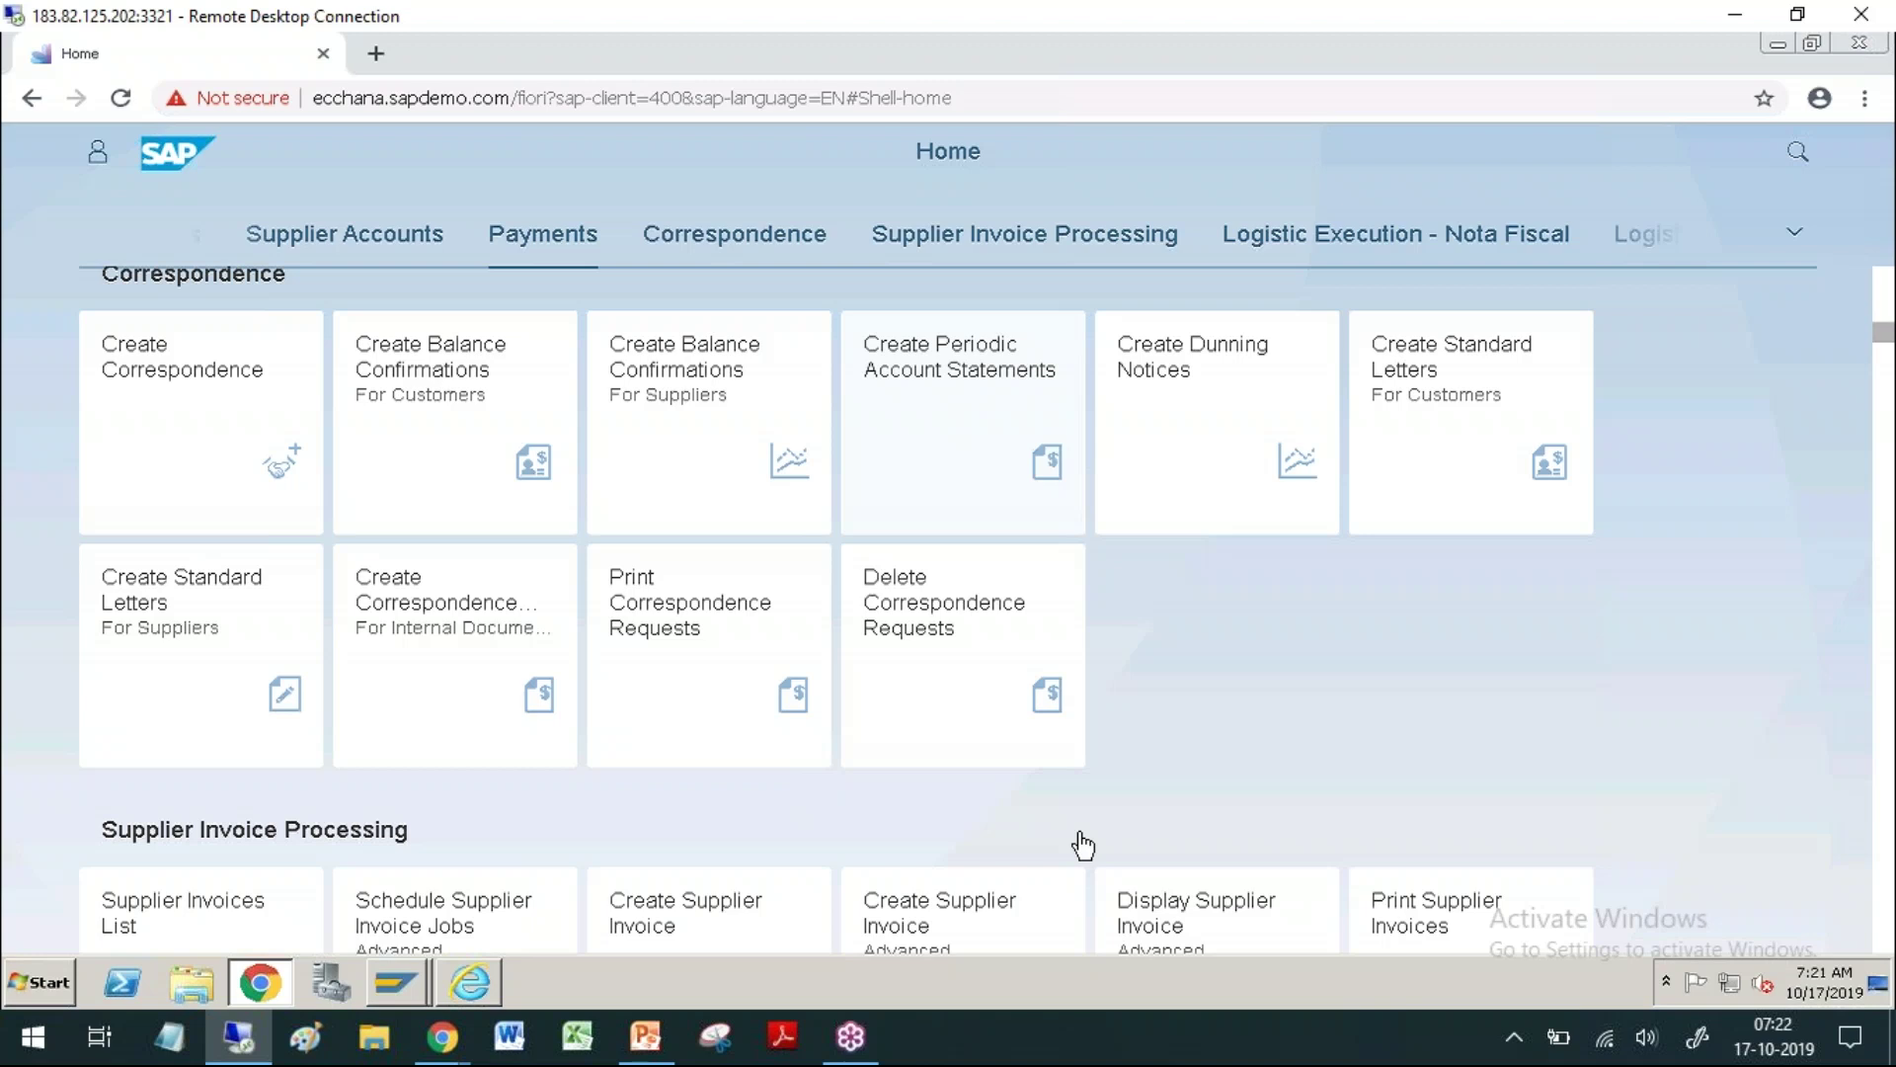
scroll(1083, 846, "down", 4)
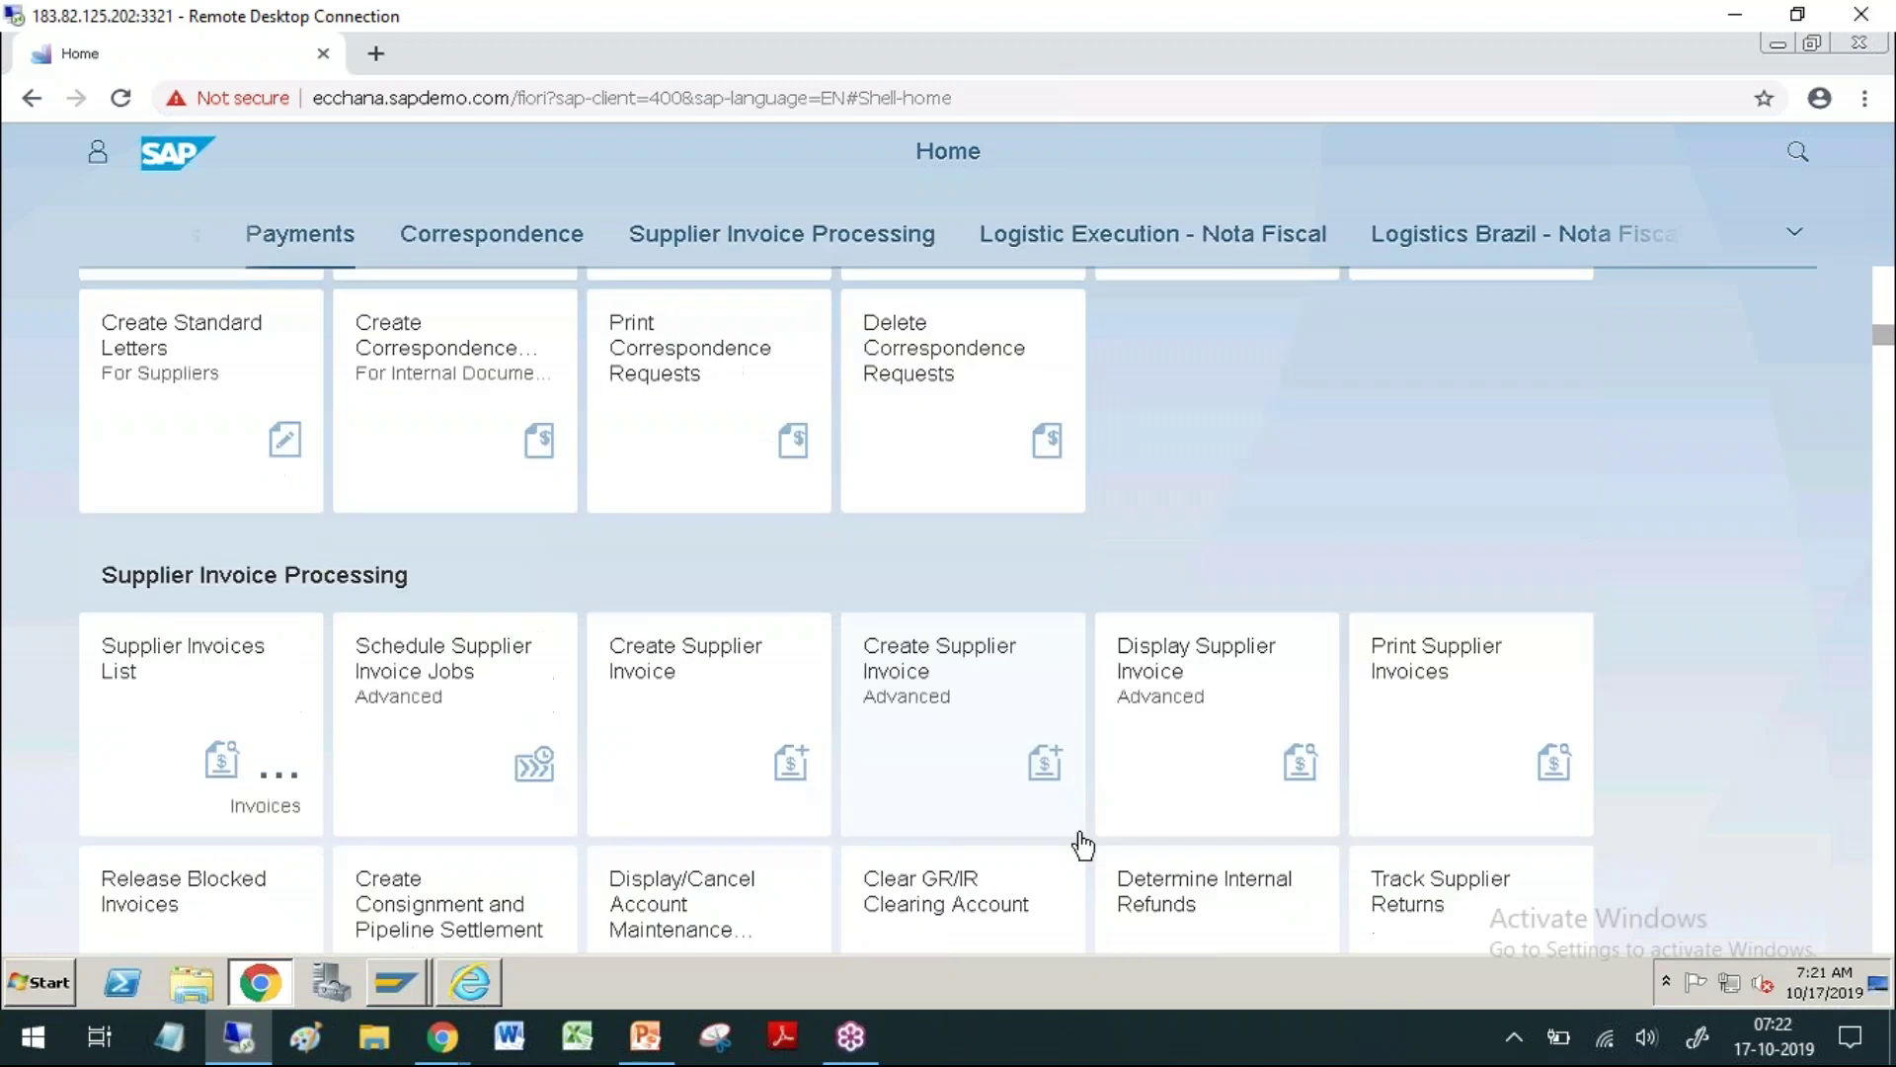
scroll(1083, 845, "down", 3)
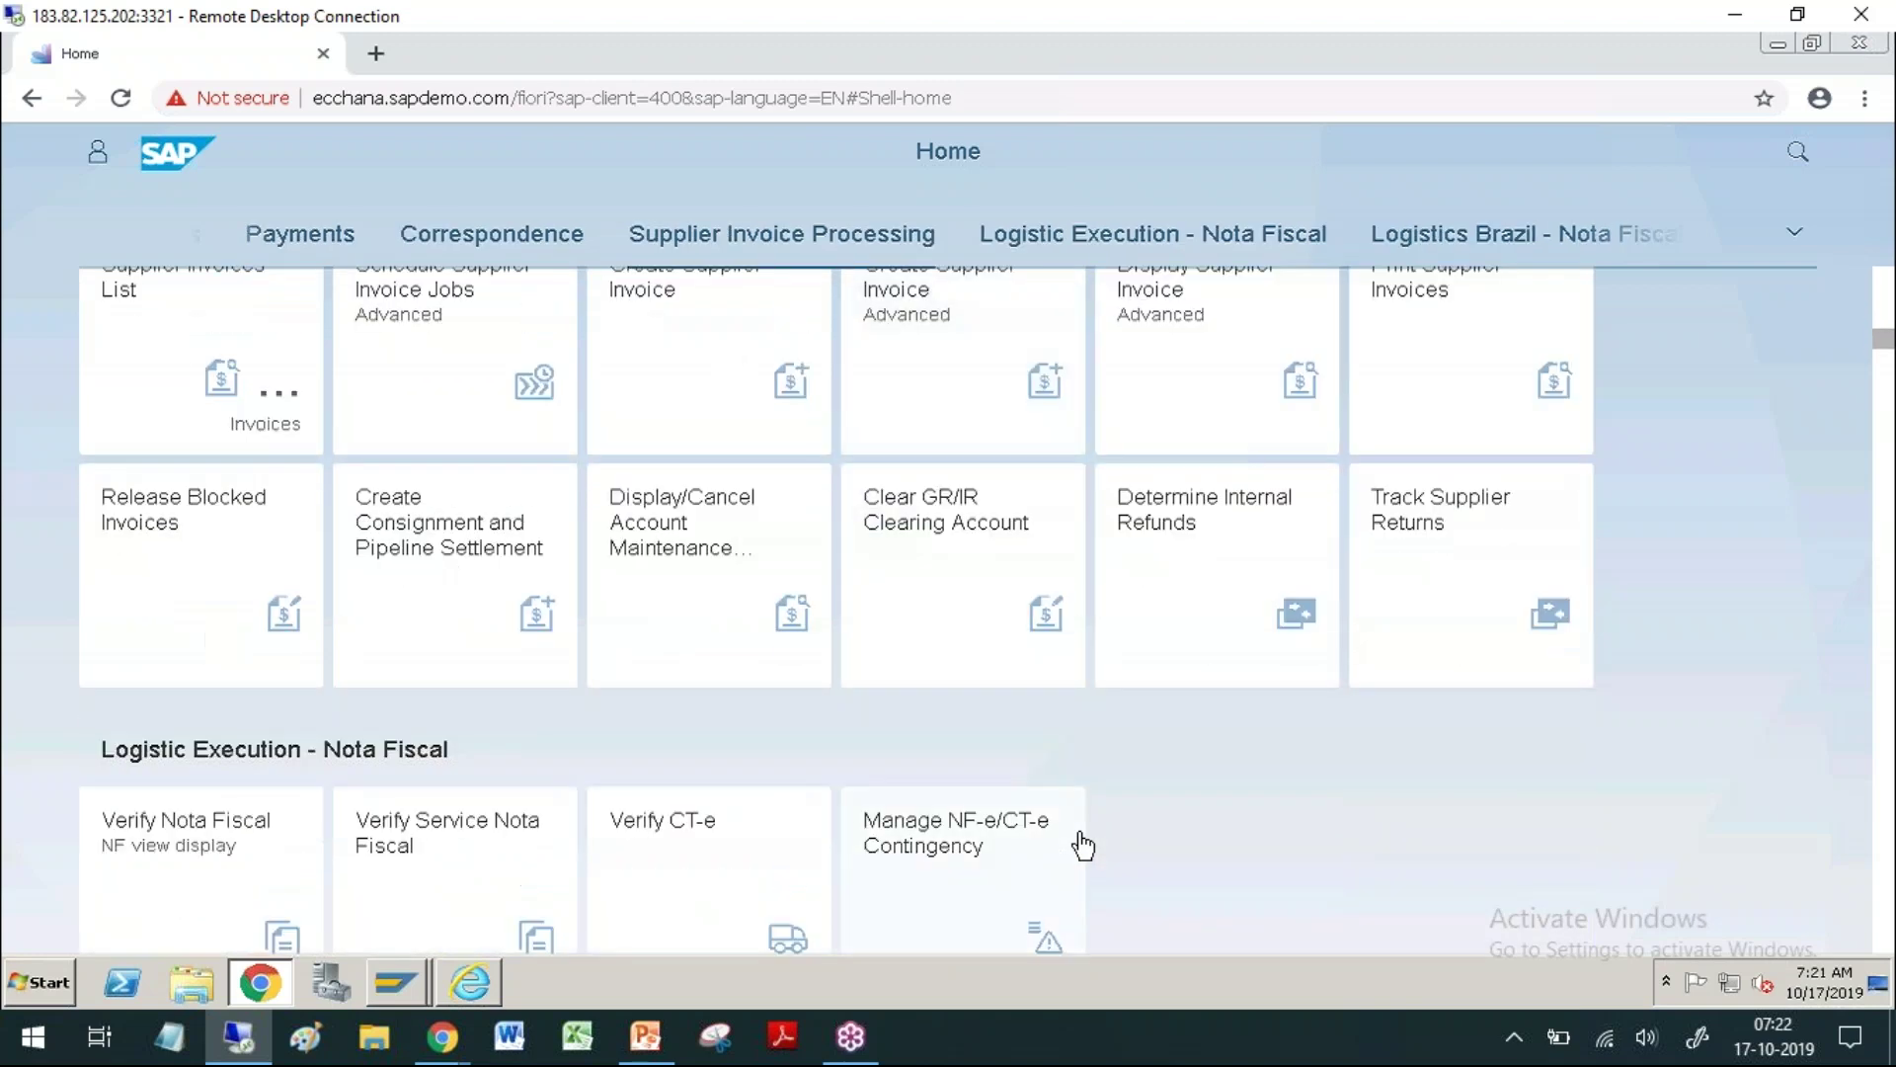
scroll(1083, 845, "down", 4)
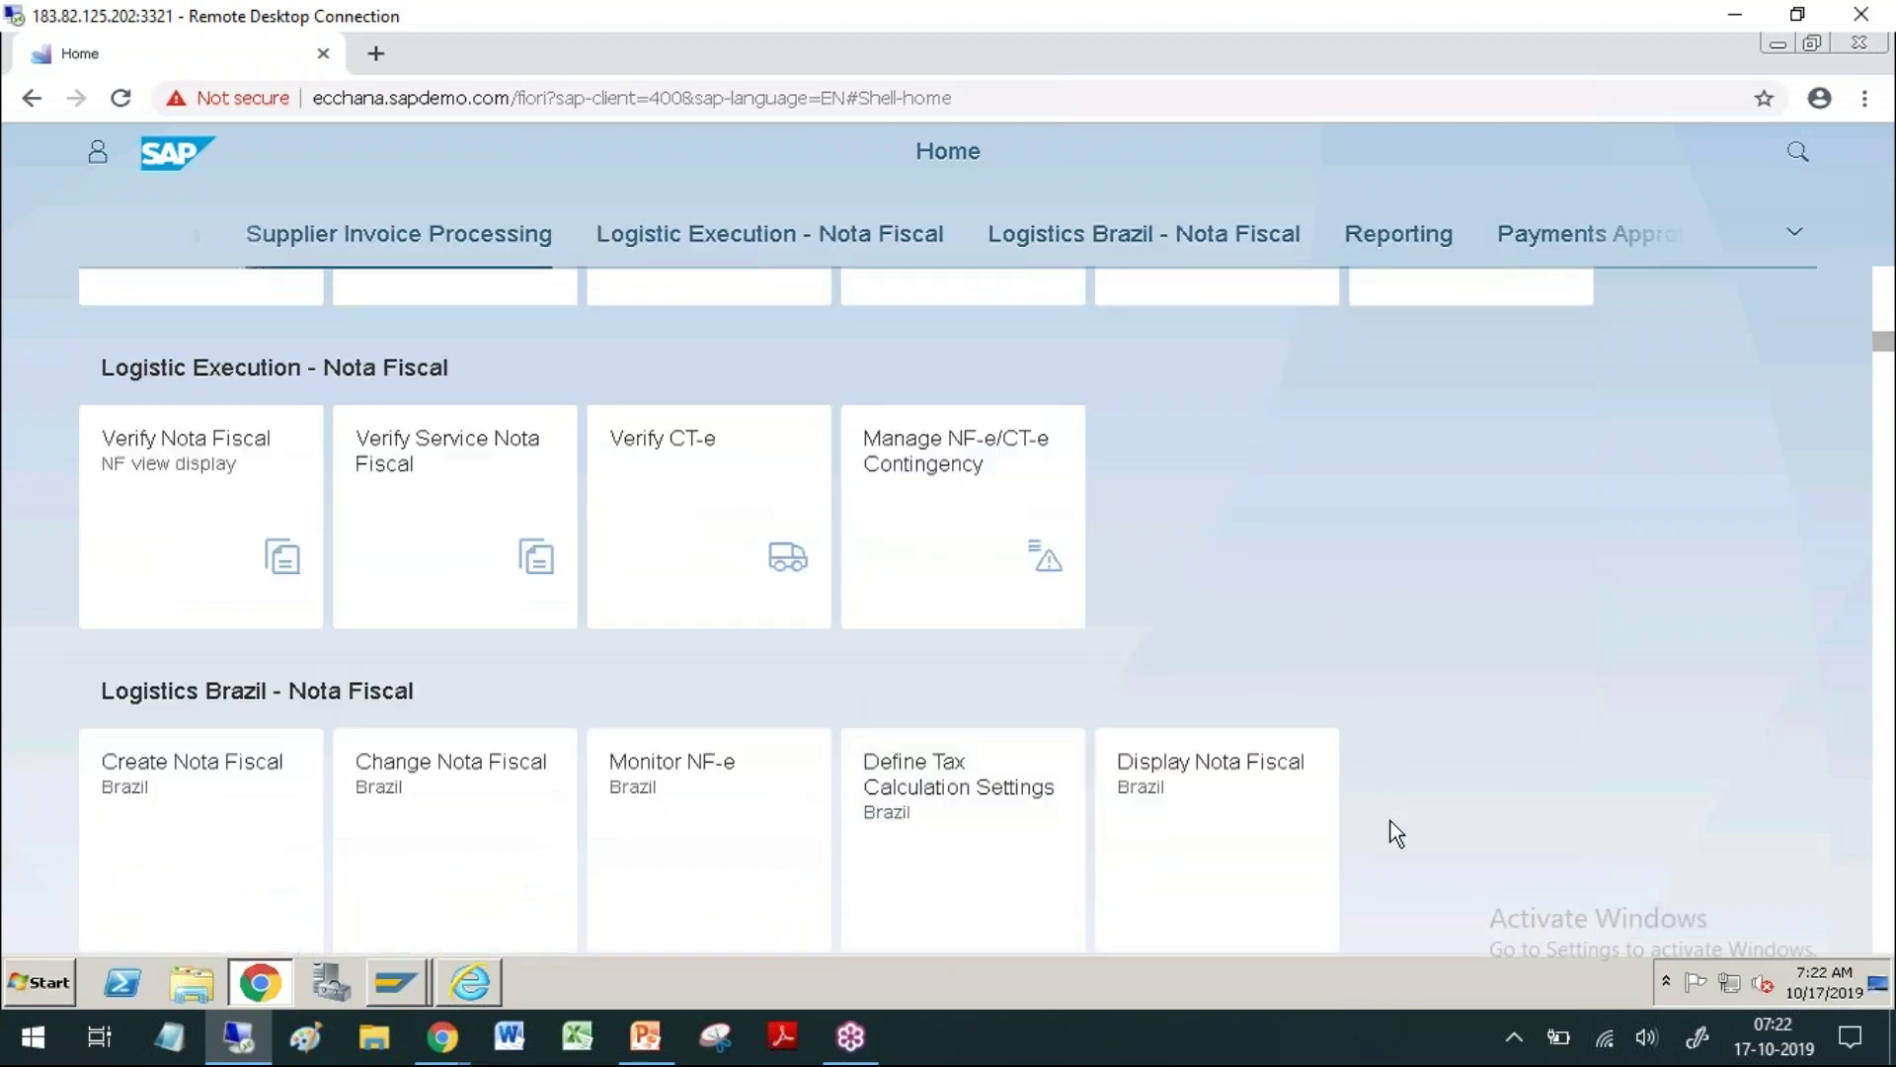
scroll(1391, 821, "down", 1)
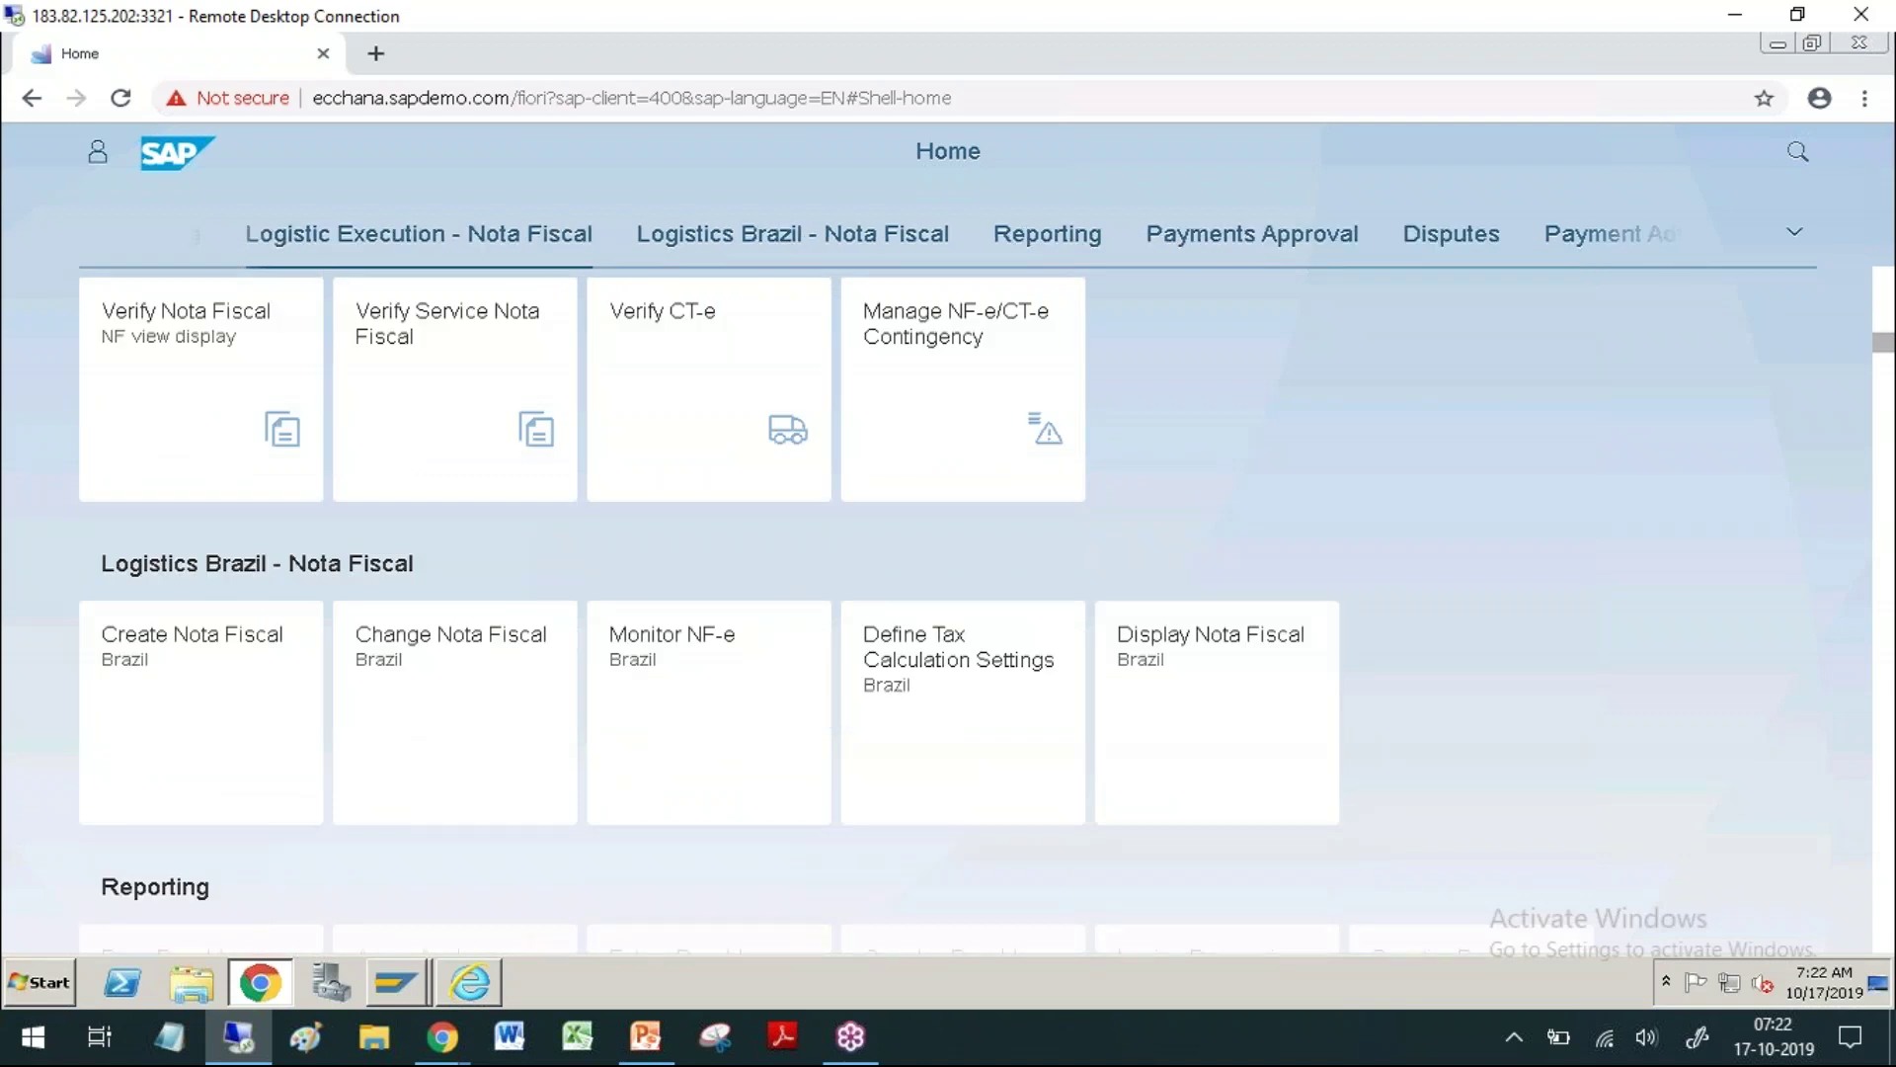
scroll(1368, 839, "down", 3)
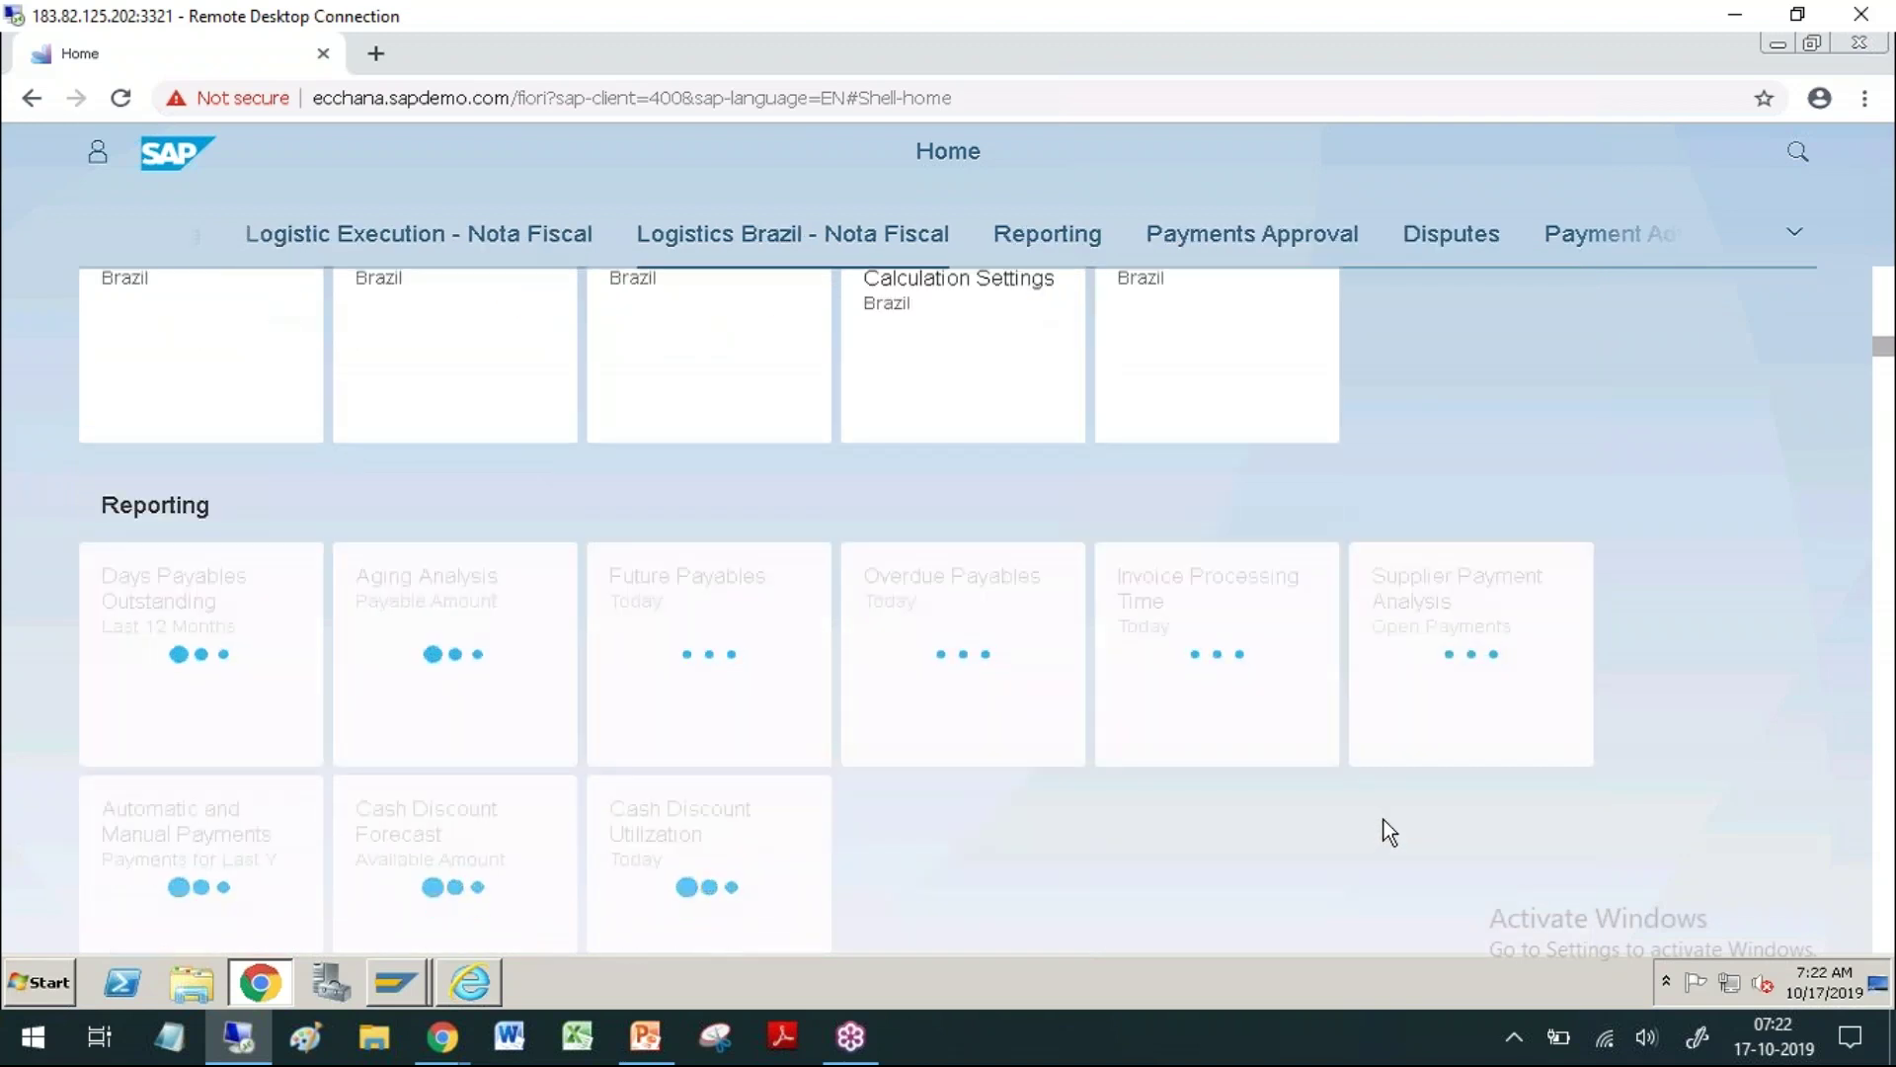
scroll(1389, 833, "down", 1)
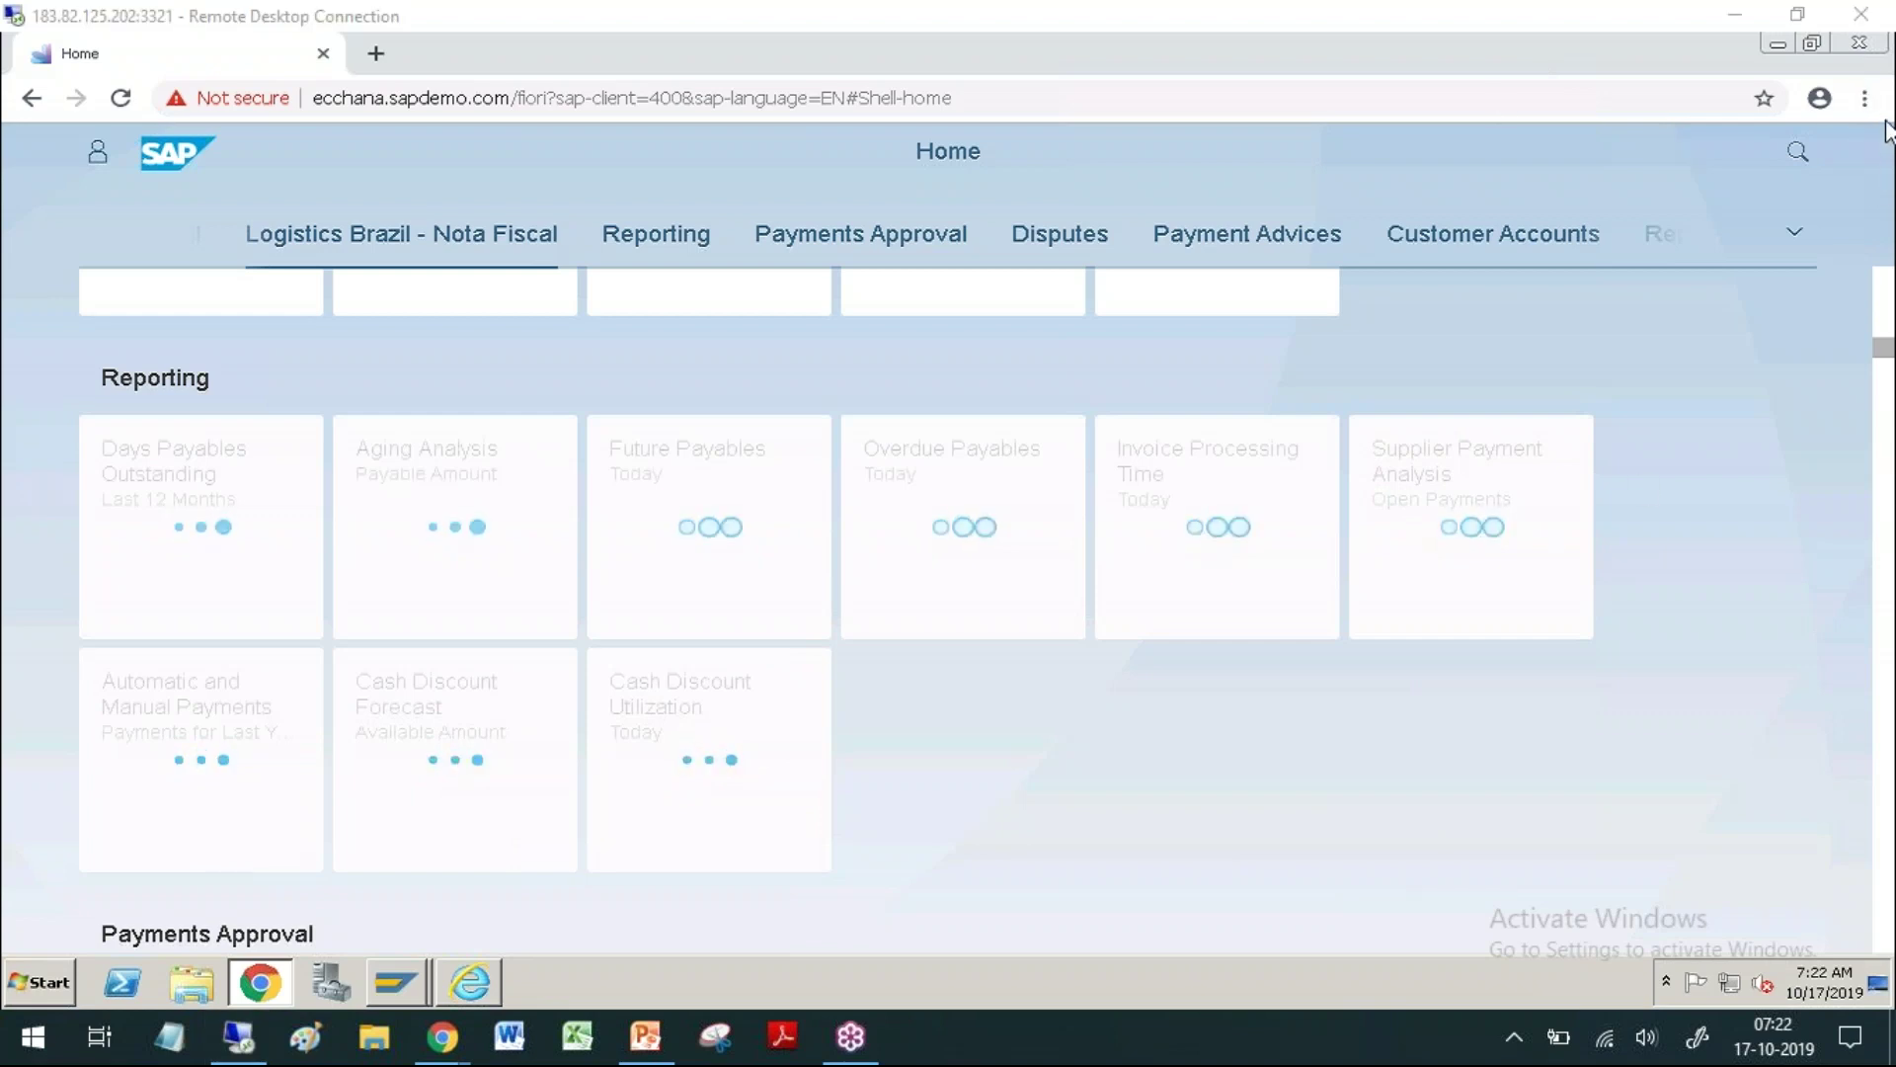
scroll(1341, 588, "down", 5)
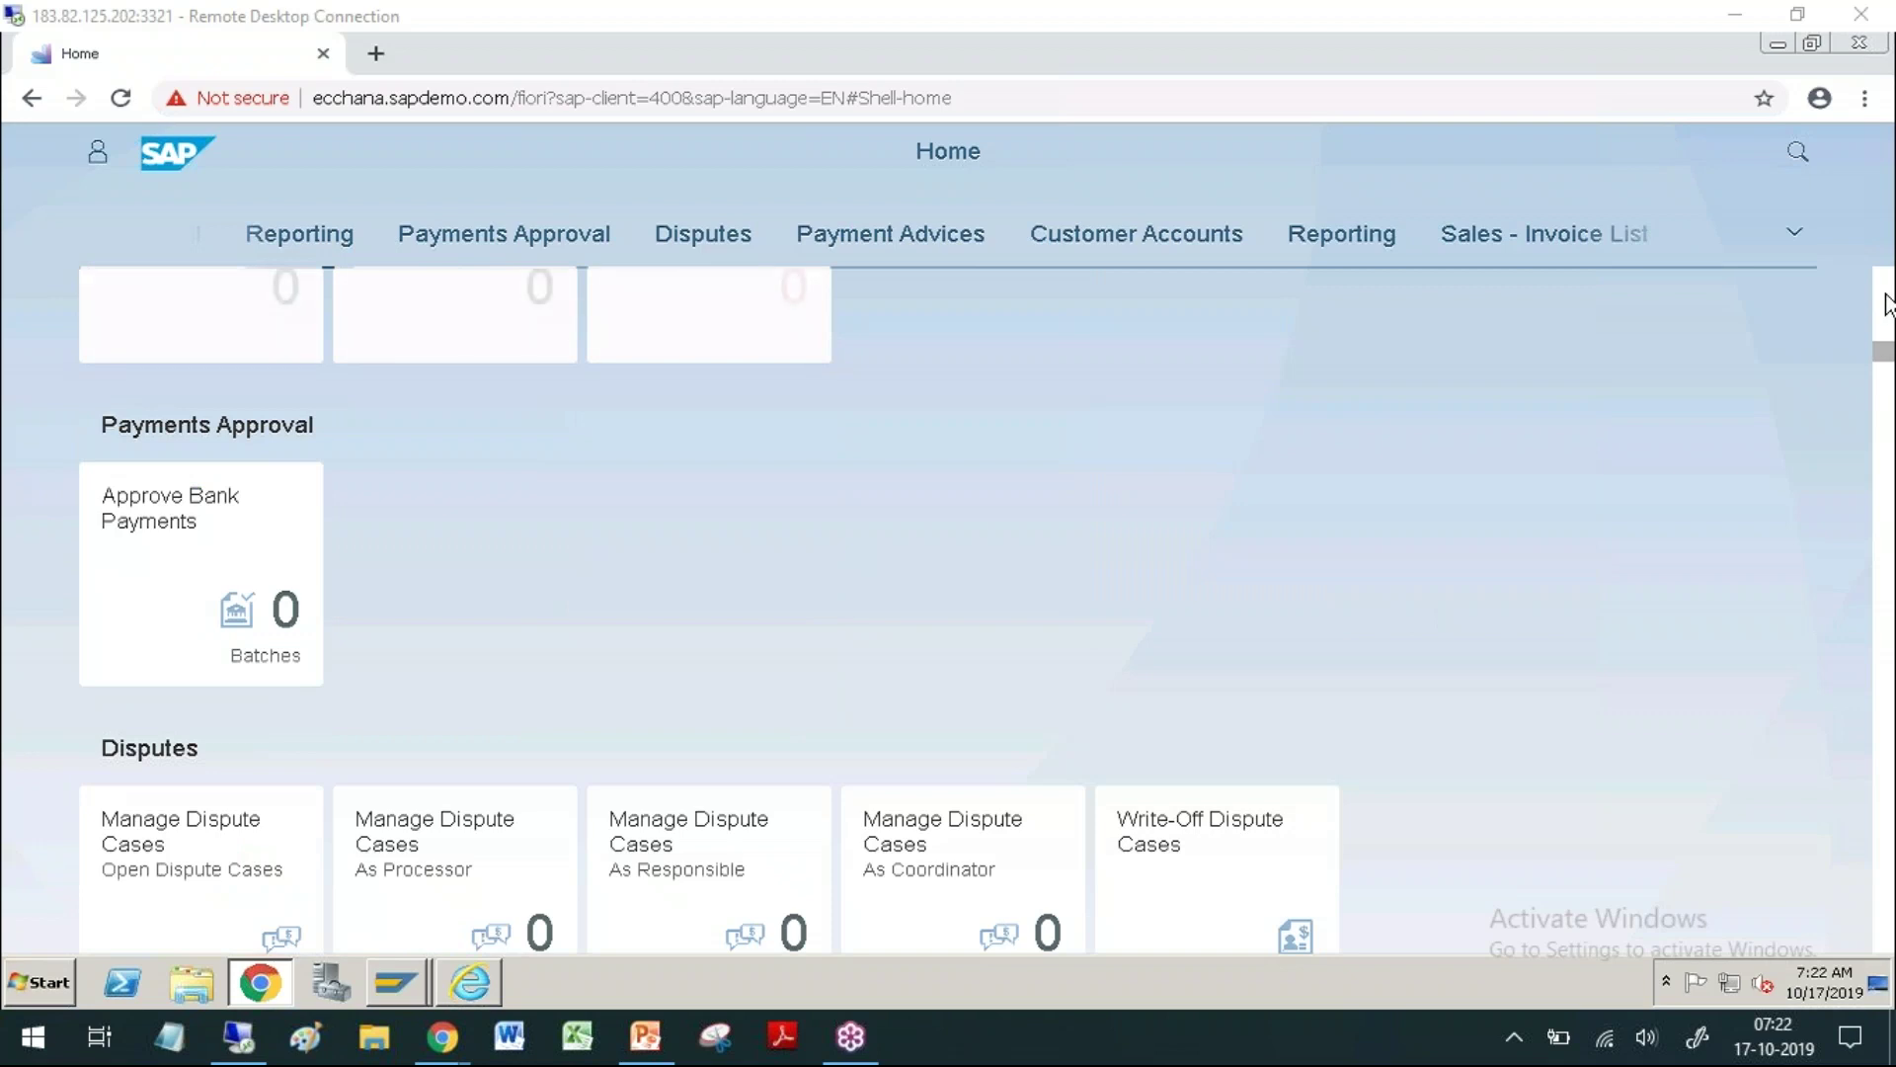
Step: Go back up the Fiori home page to the Periodic Activities and Master Data groups
left_click(1887, 304)
scroll(1886, 305, "up", 5)
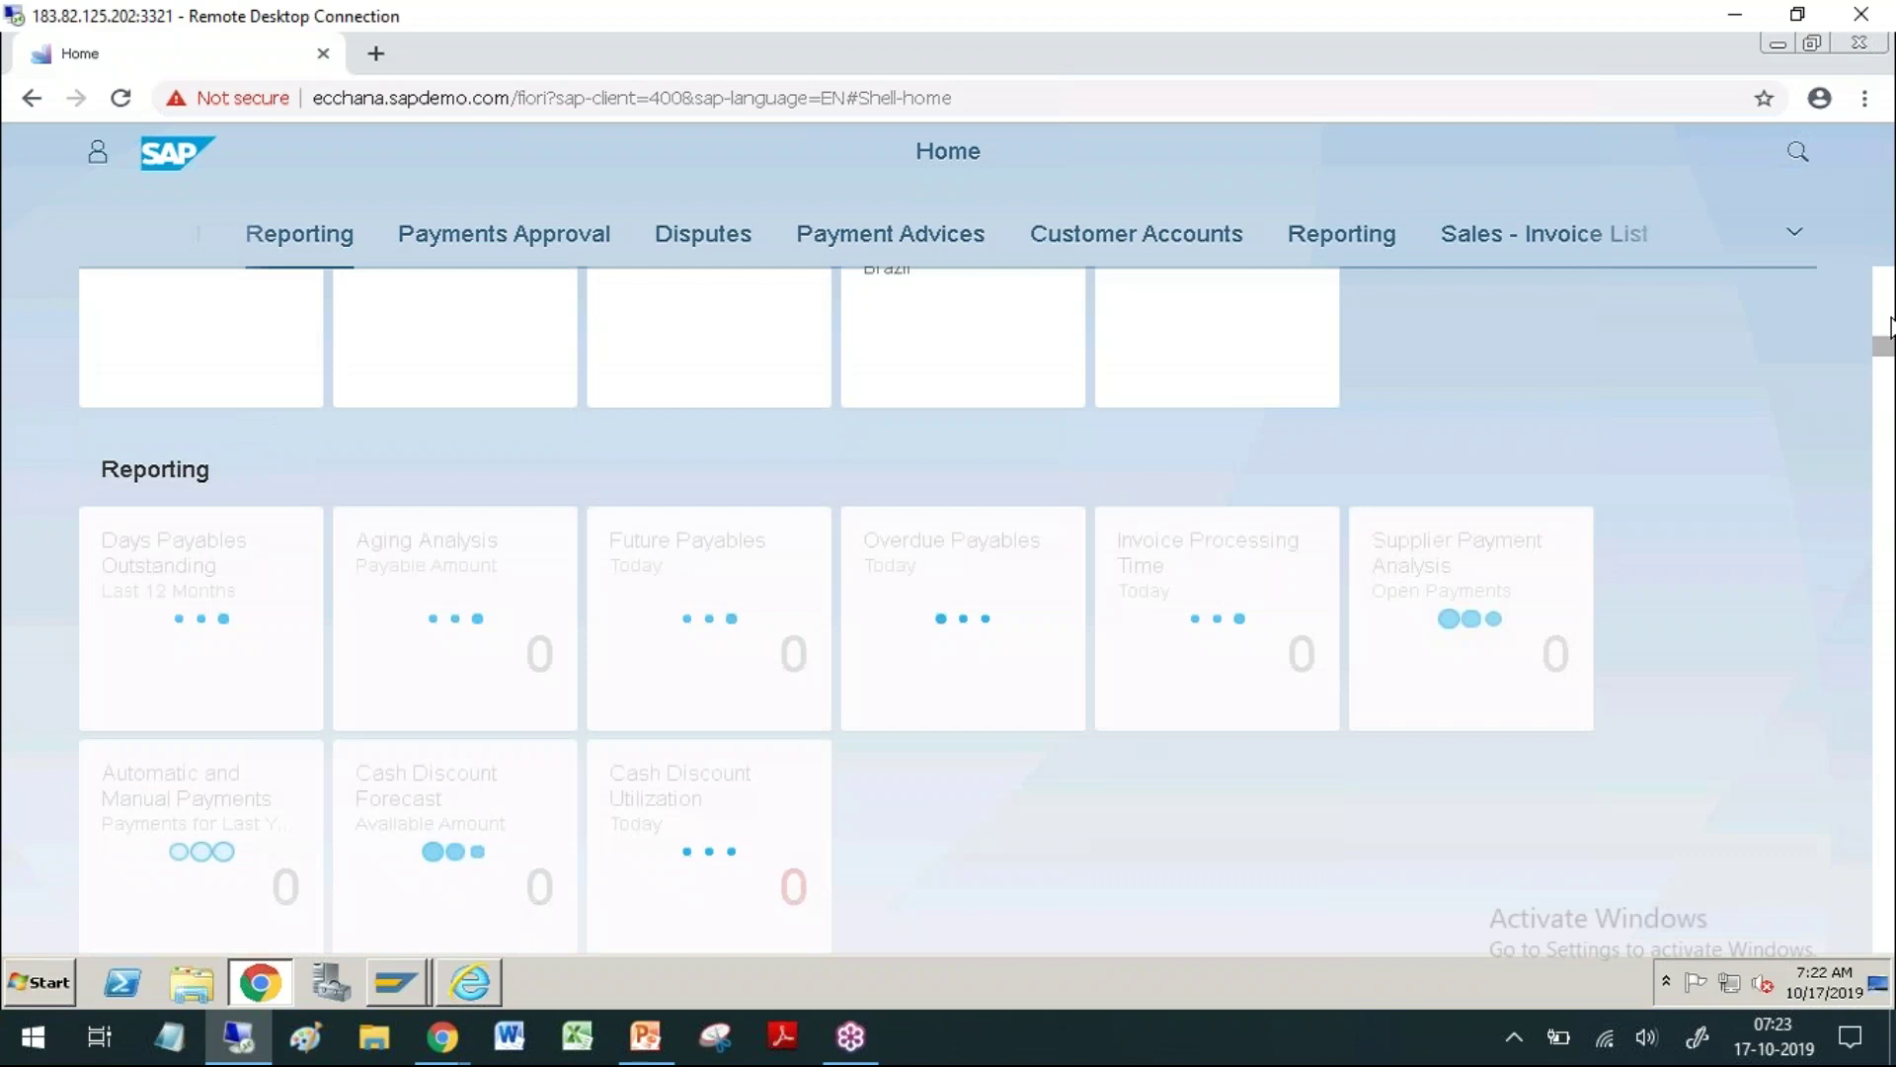
scroll(1886, 301, "up", 5)
scroll(1888, 296, "up", 5)
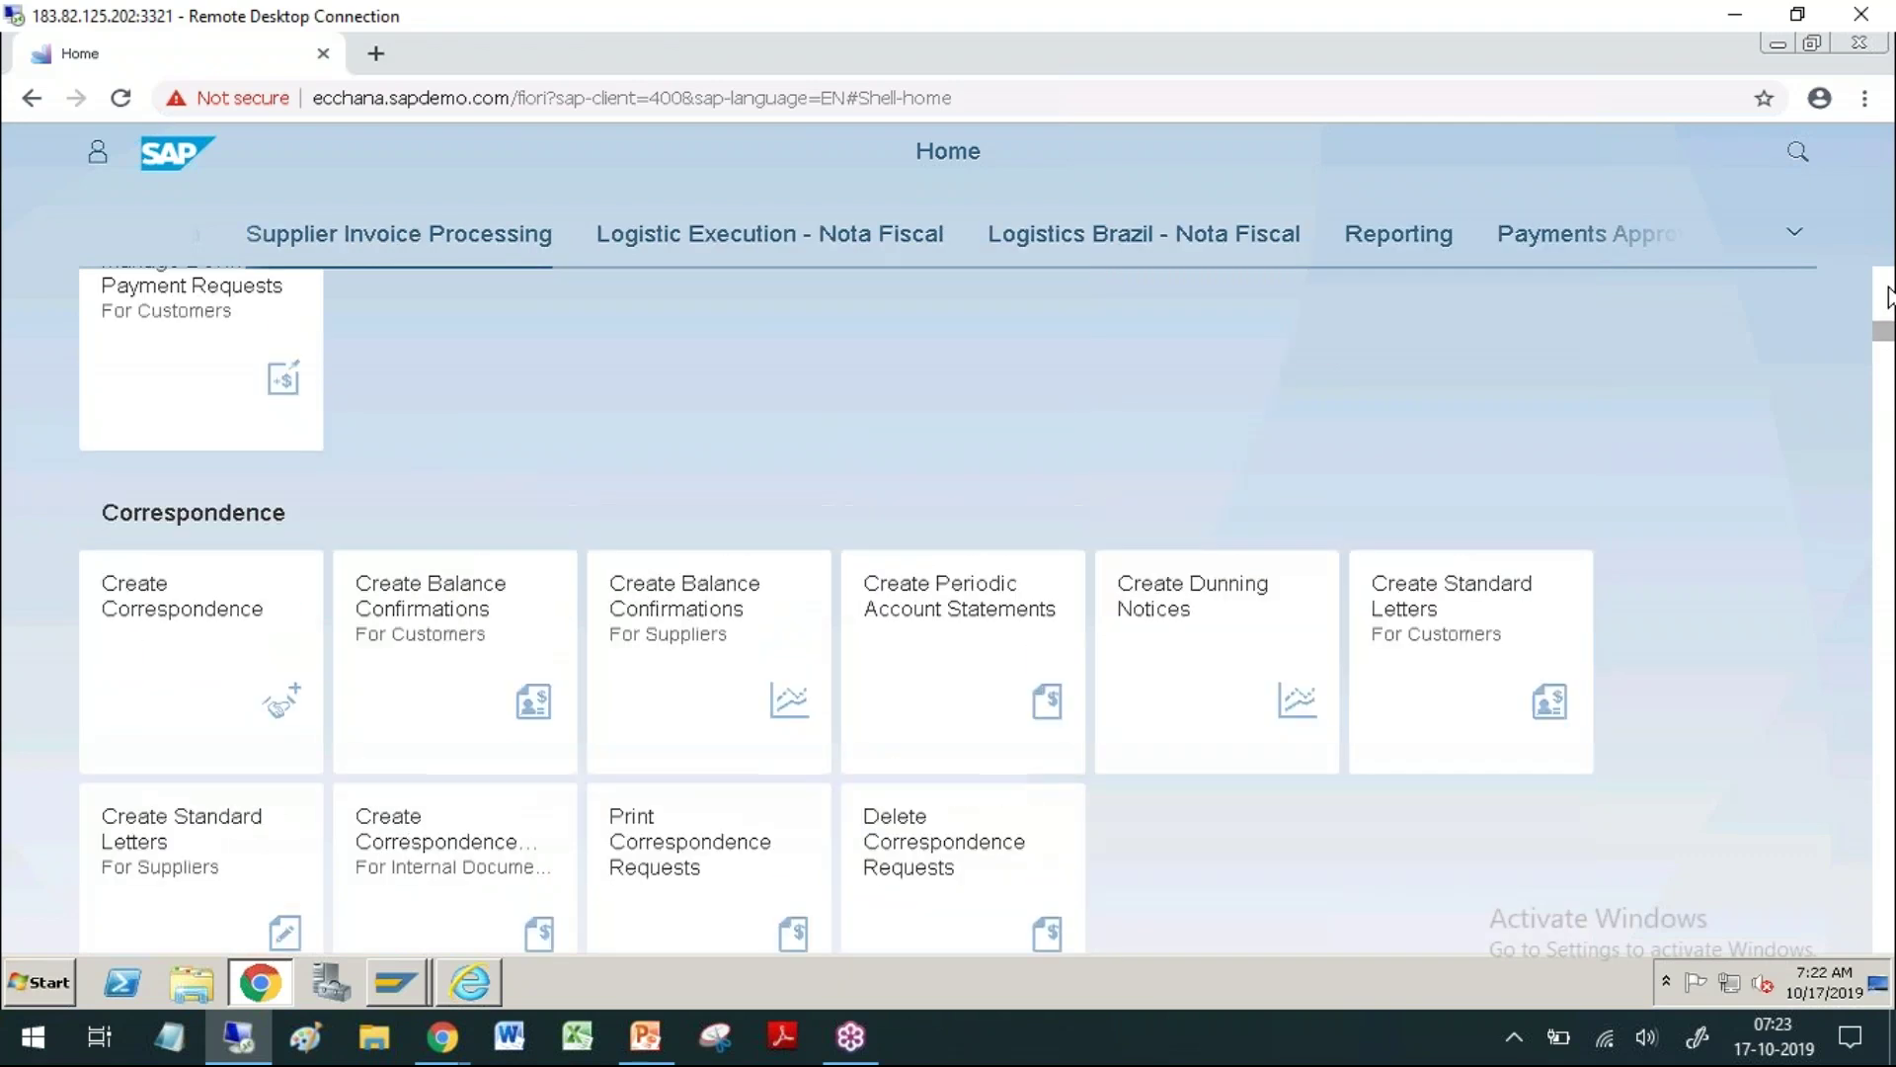
scroll(1888, 292, "up", 5)
scroll(1888, 287, "up", 10)
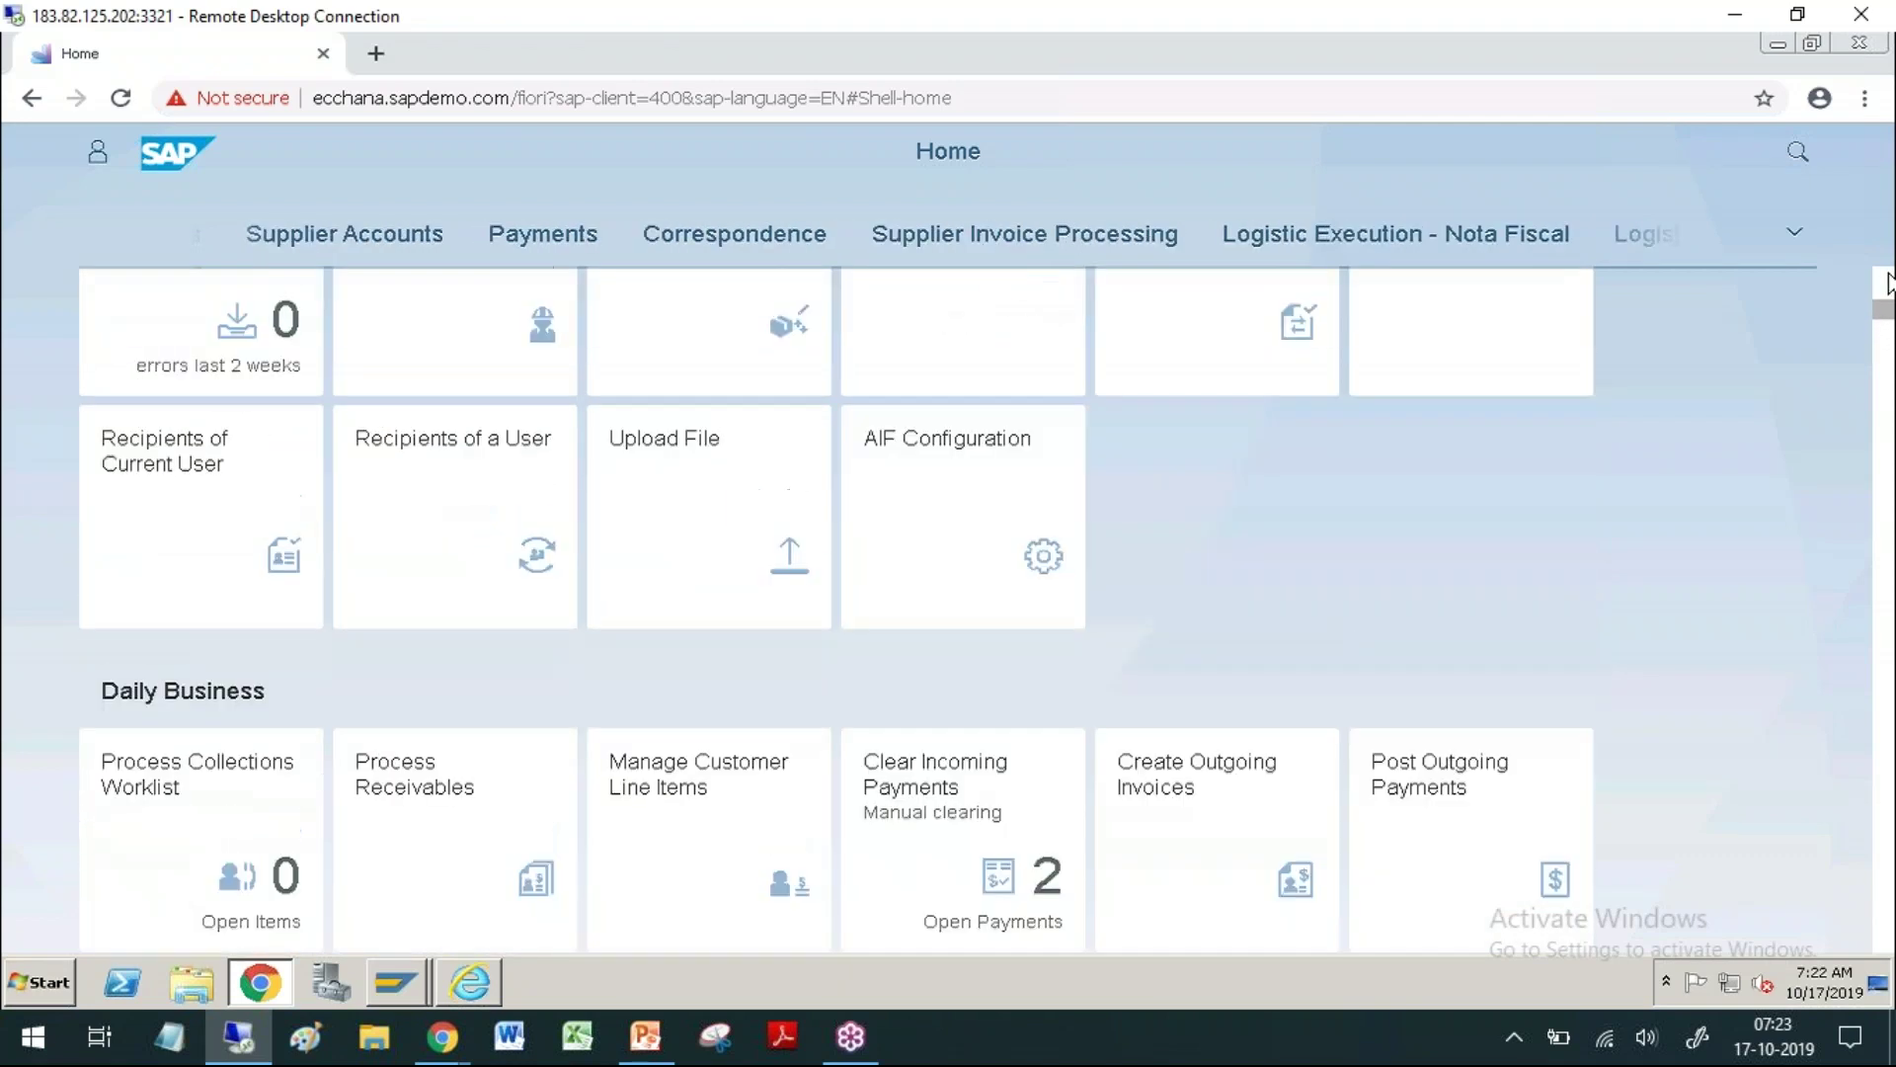
scroll(1886, 282, "up", 5)
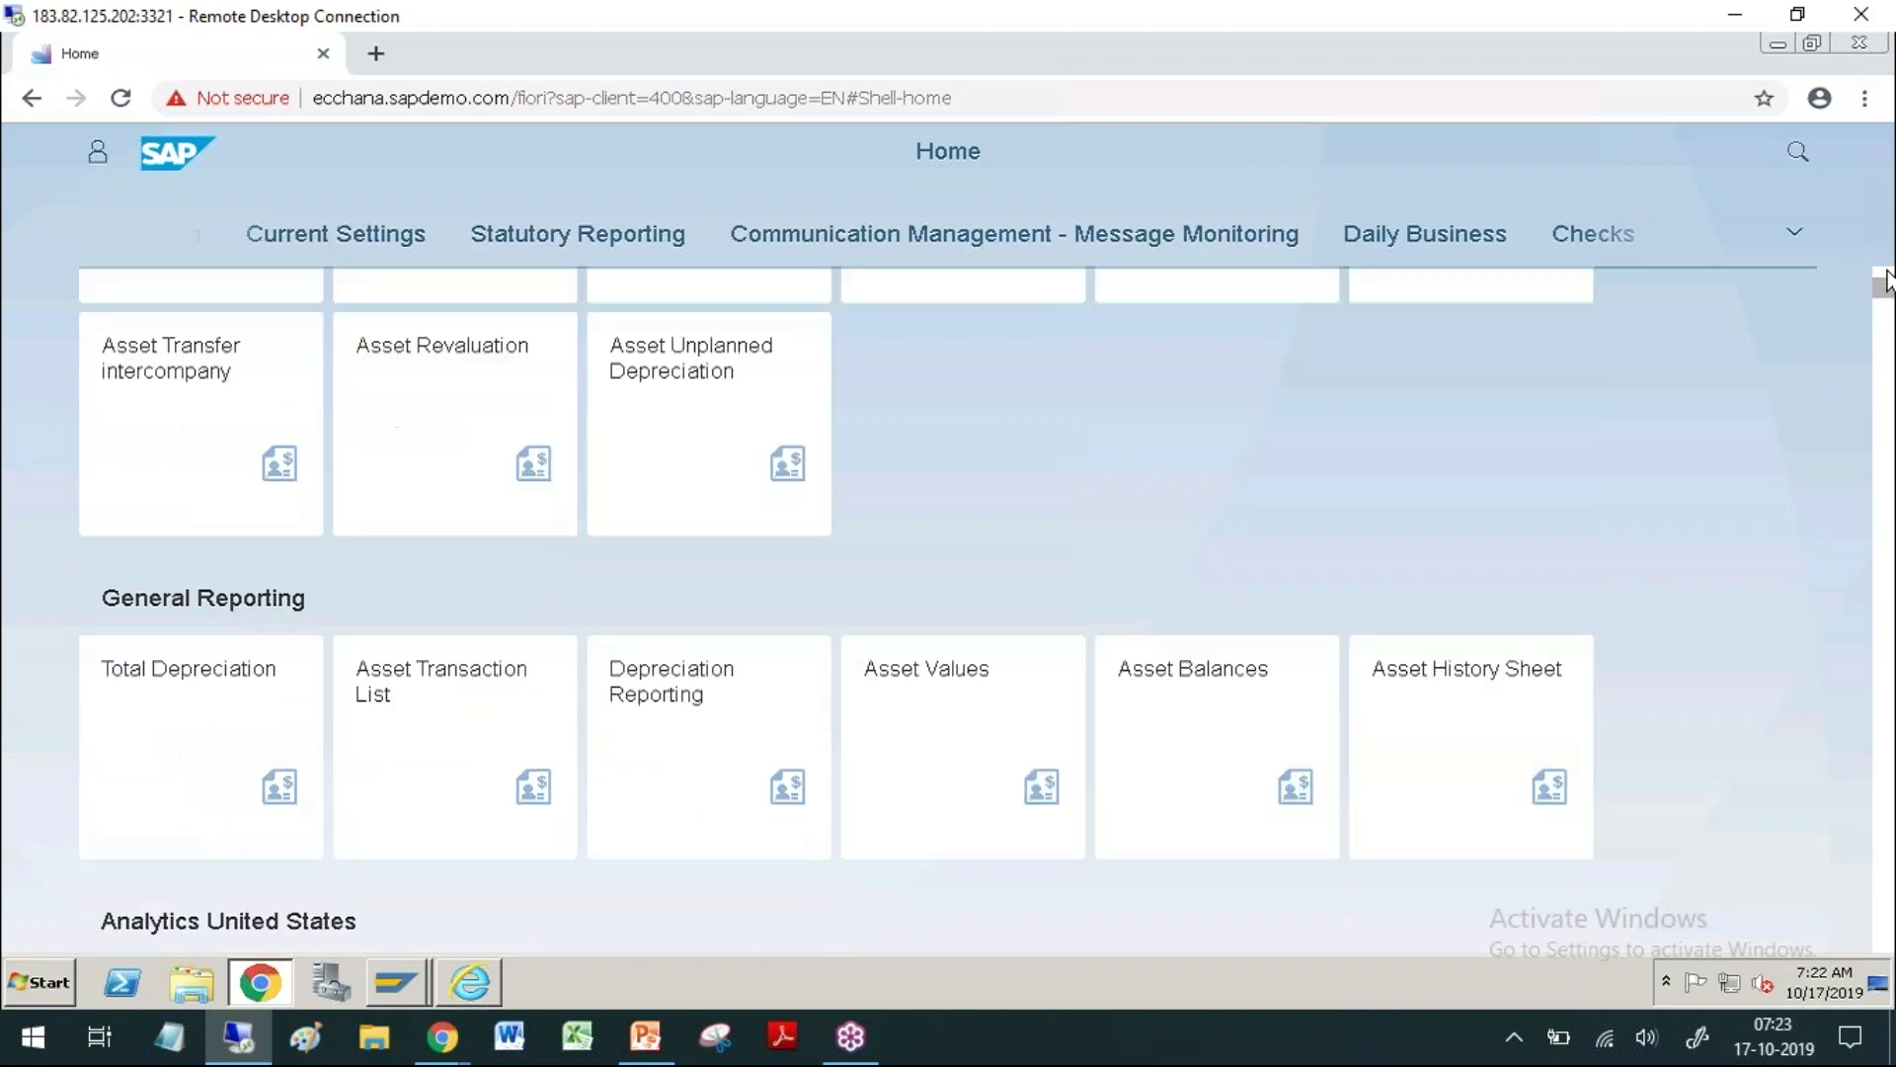
scroll(1887, 281, "up", 8)
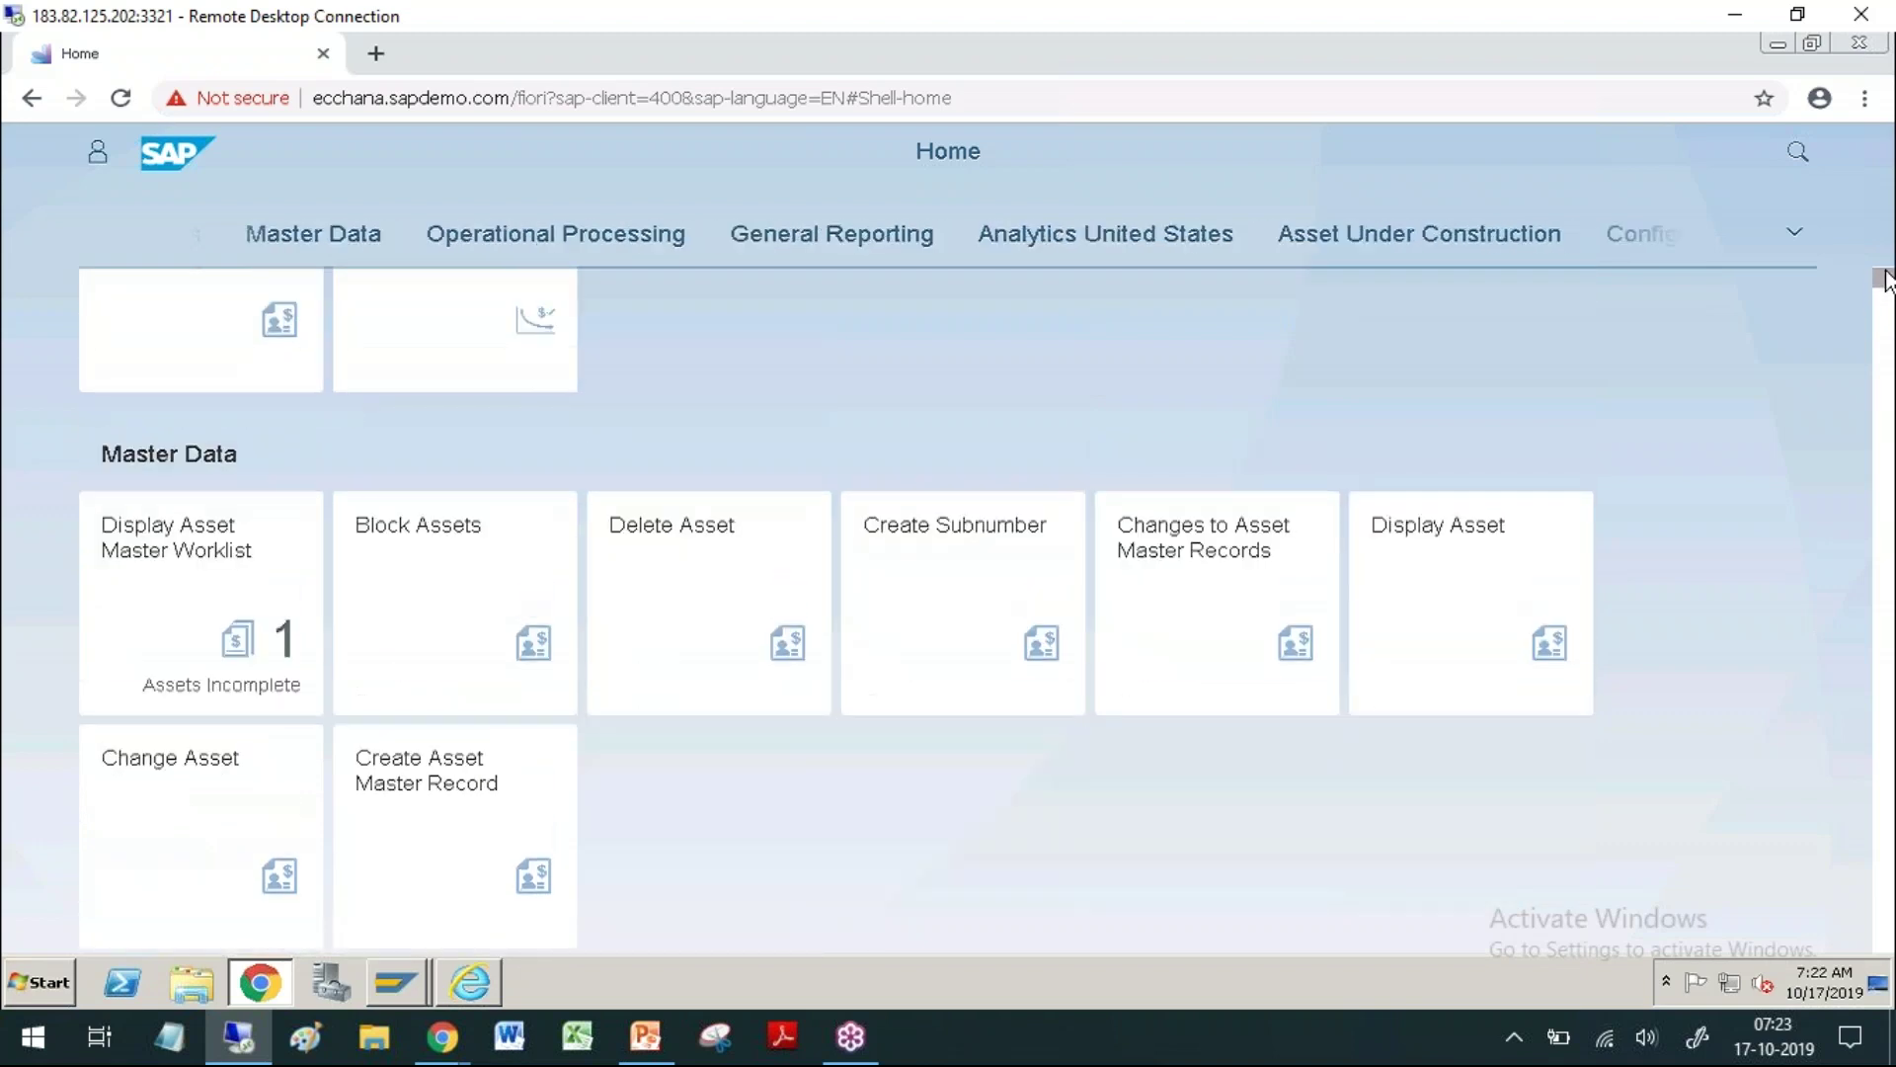
scroll(1553, 391, "up", 1)
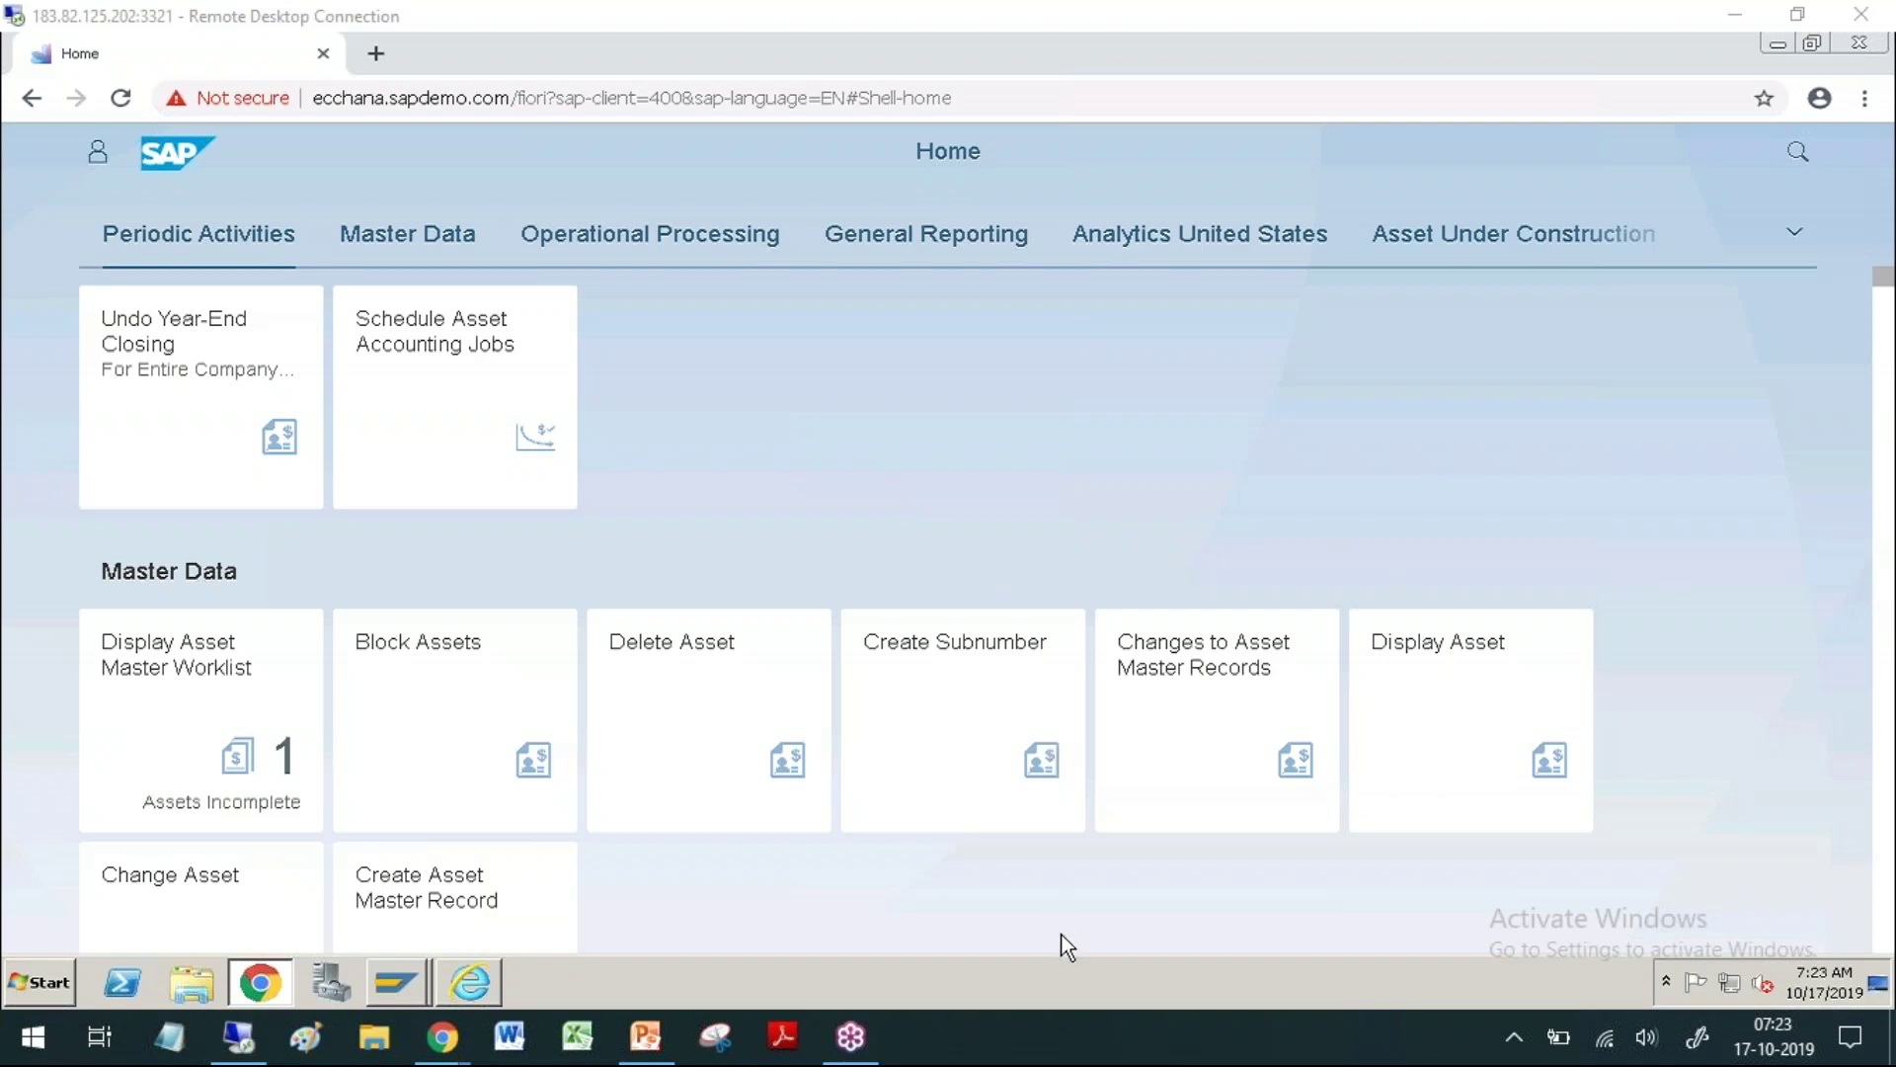
Step: Launch SAP HANA Studio on the remote desktop
left_click(38, 988)
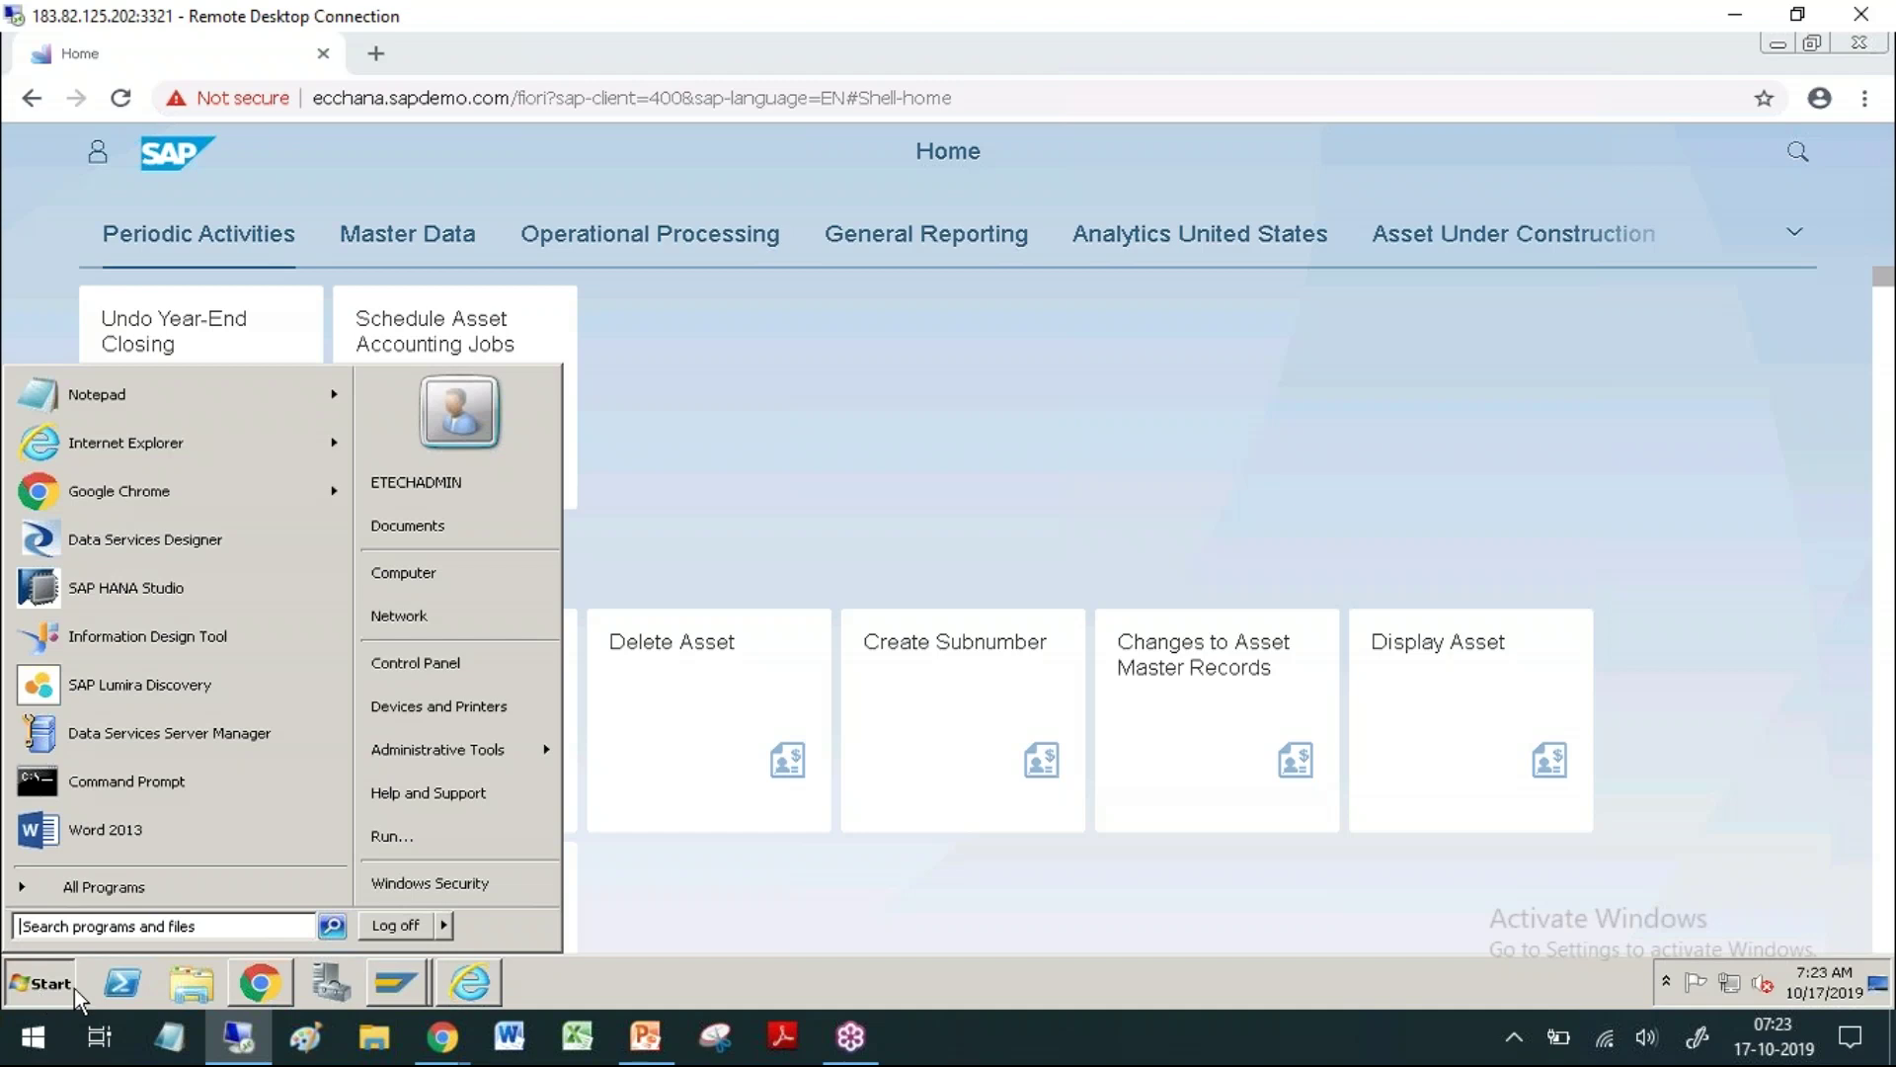
left_click(911, 501)
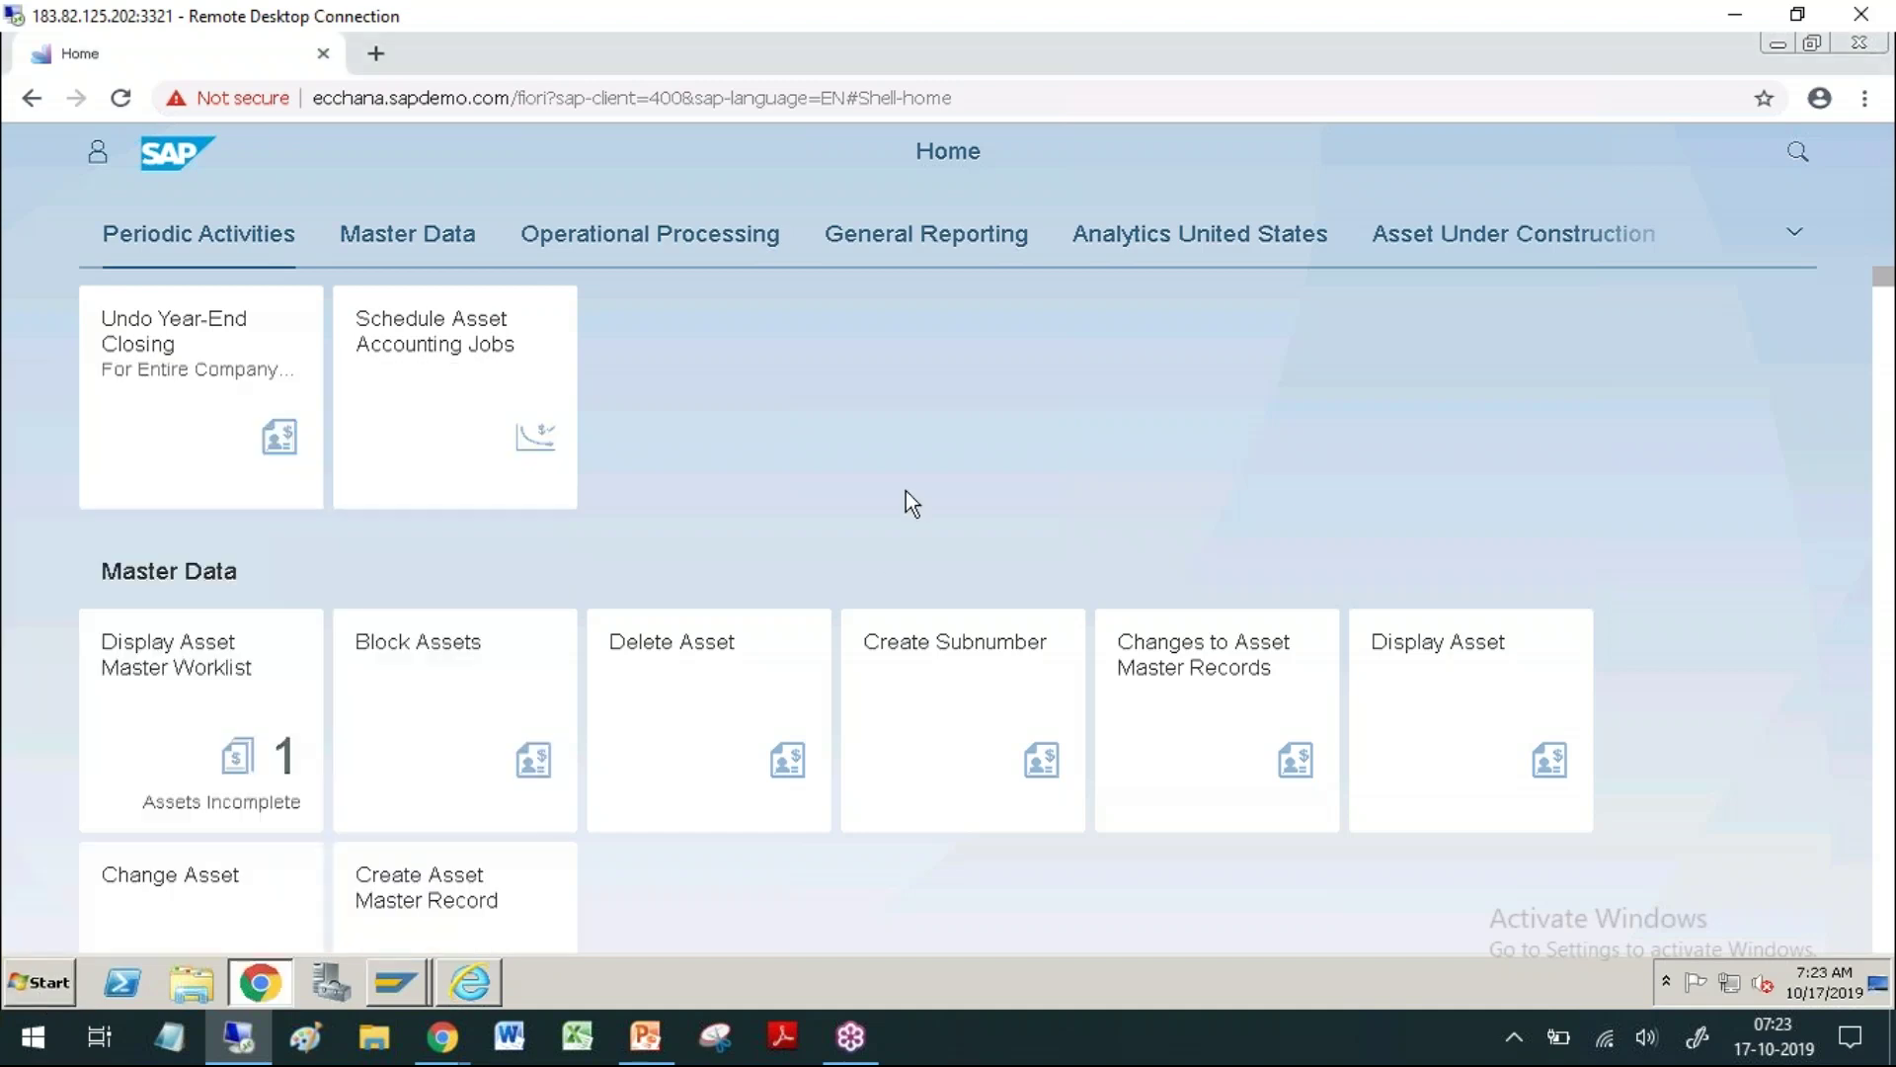
left_click(39, 984)
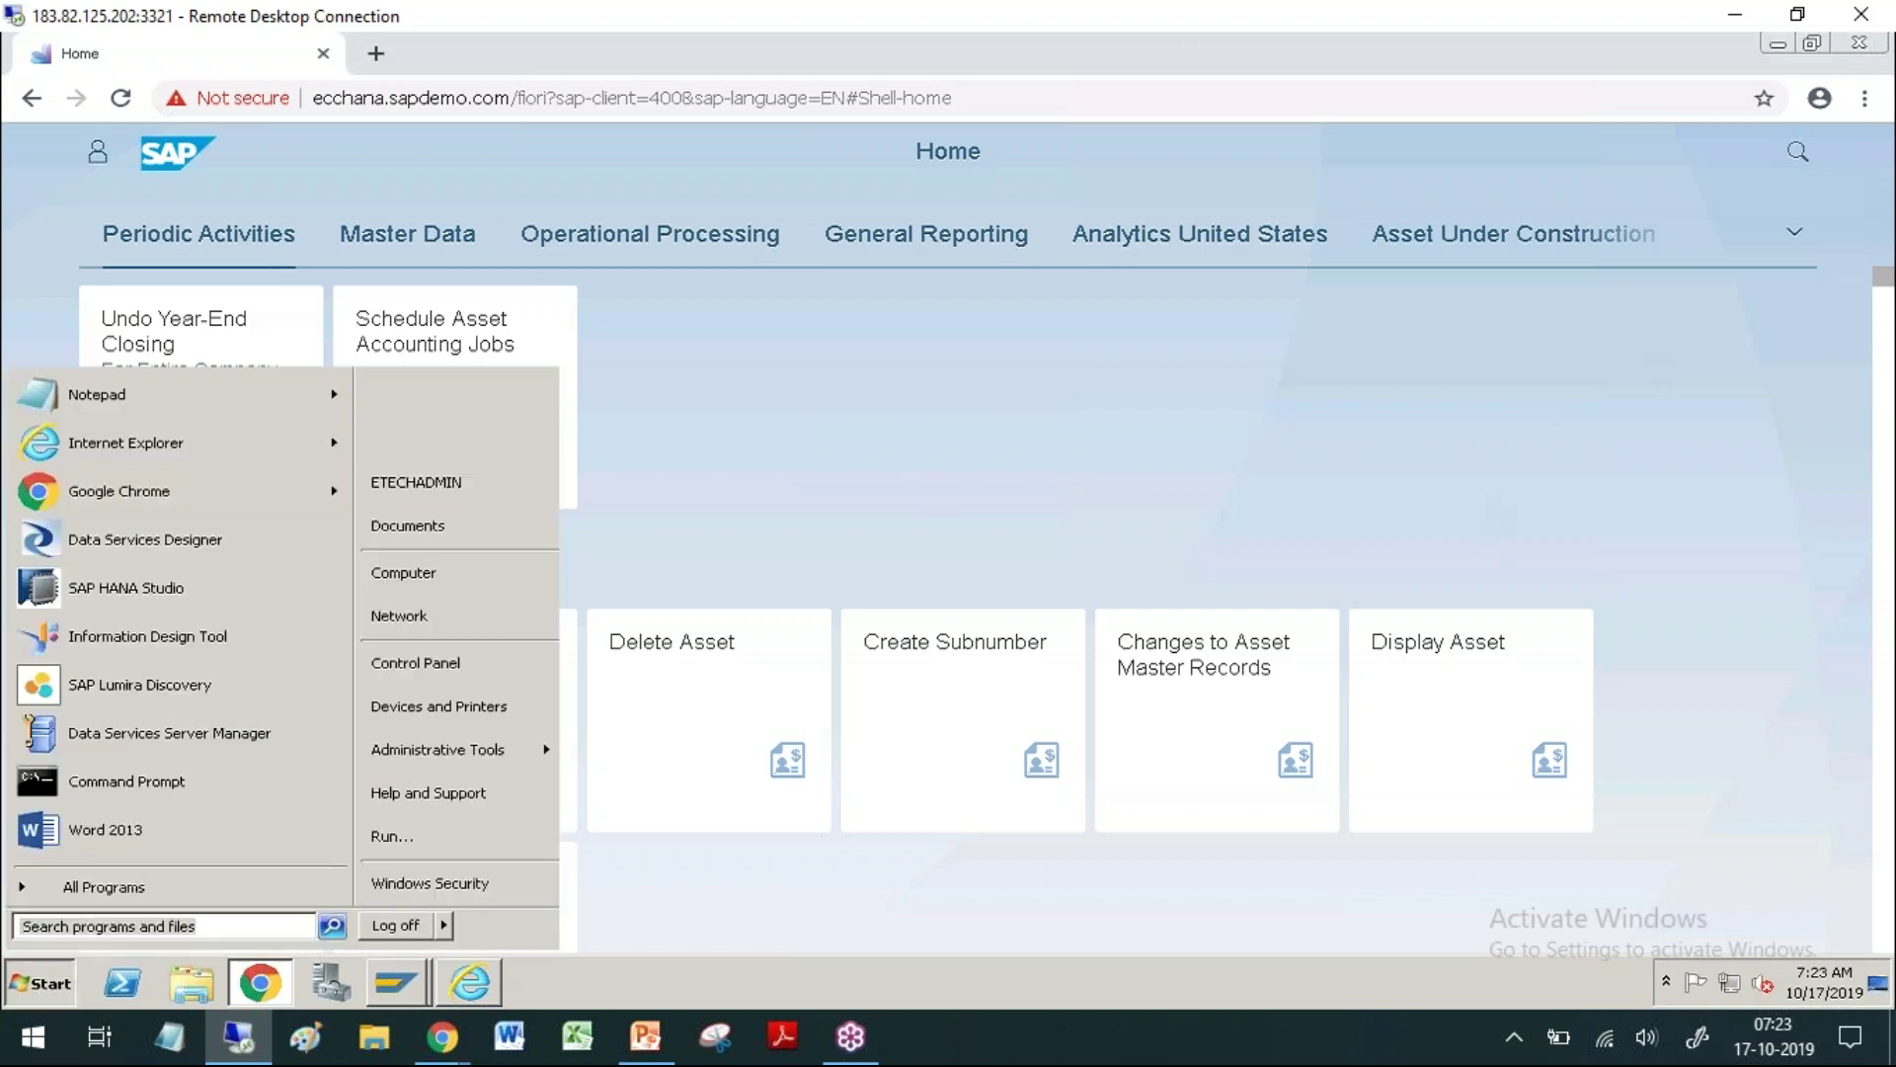
left_click(183, 592)
left_click(1118, 577)
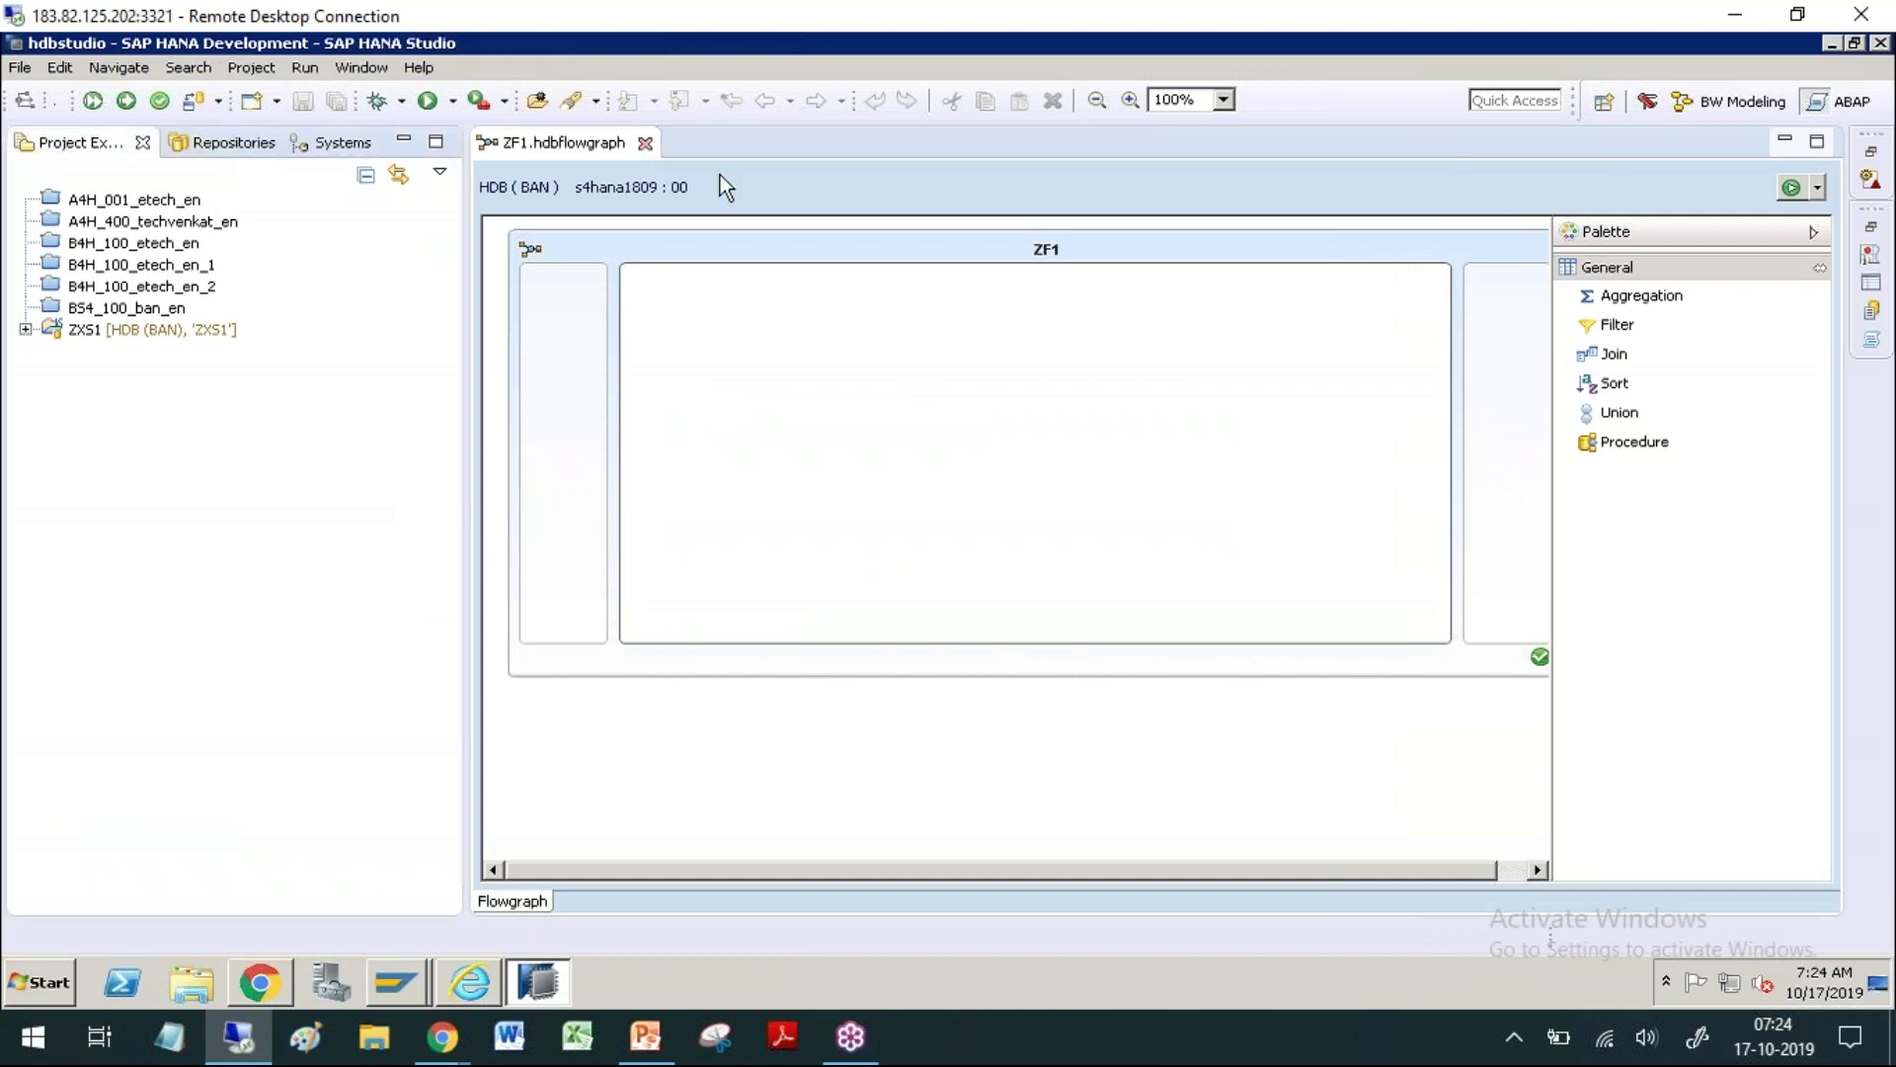
Step: Close the ZF1.hdbflowgraph editor and open the SAP HANA Modeler perspective
left_click(645, 143)
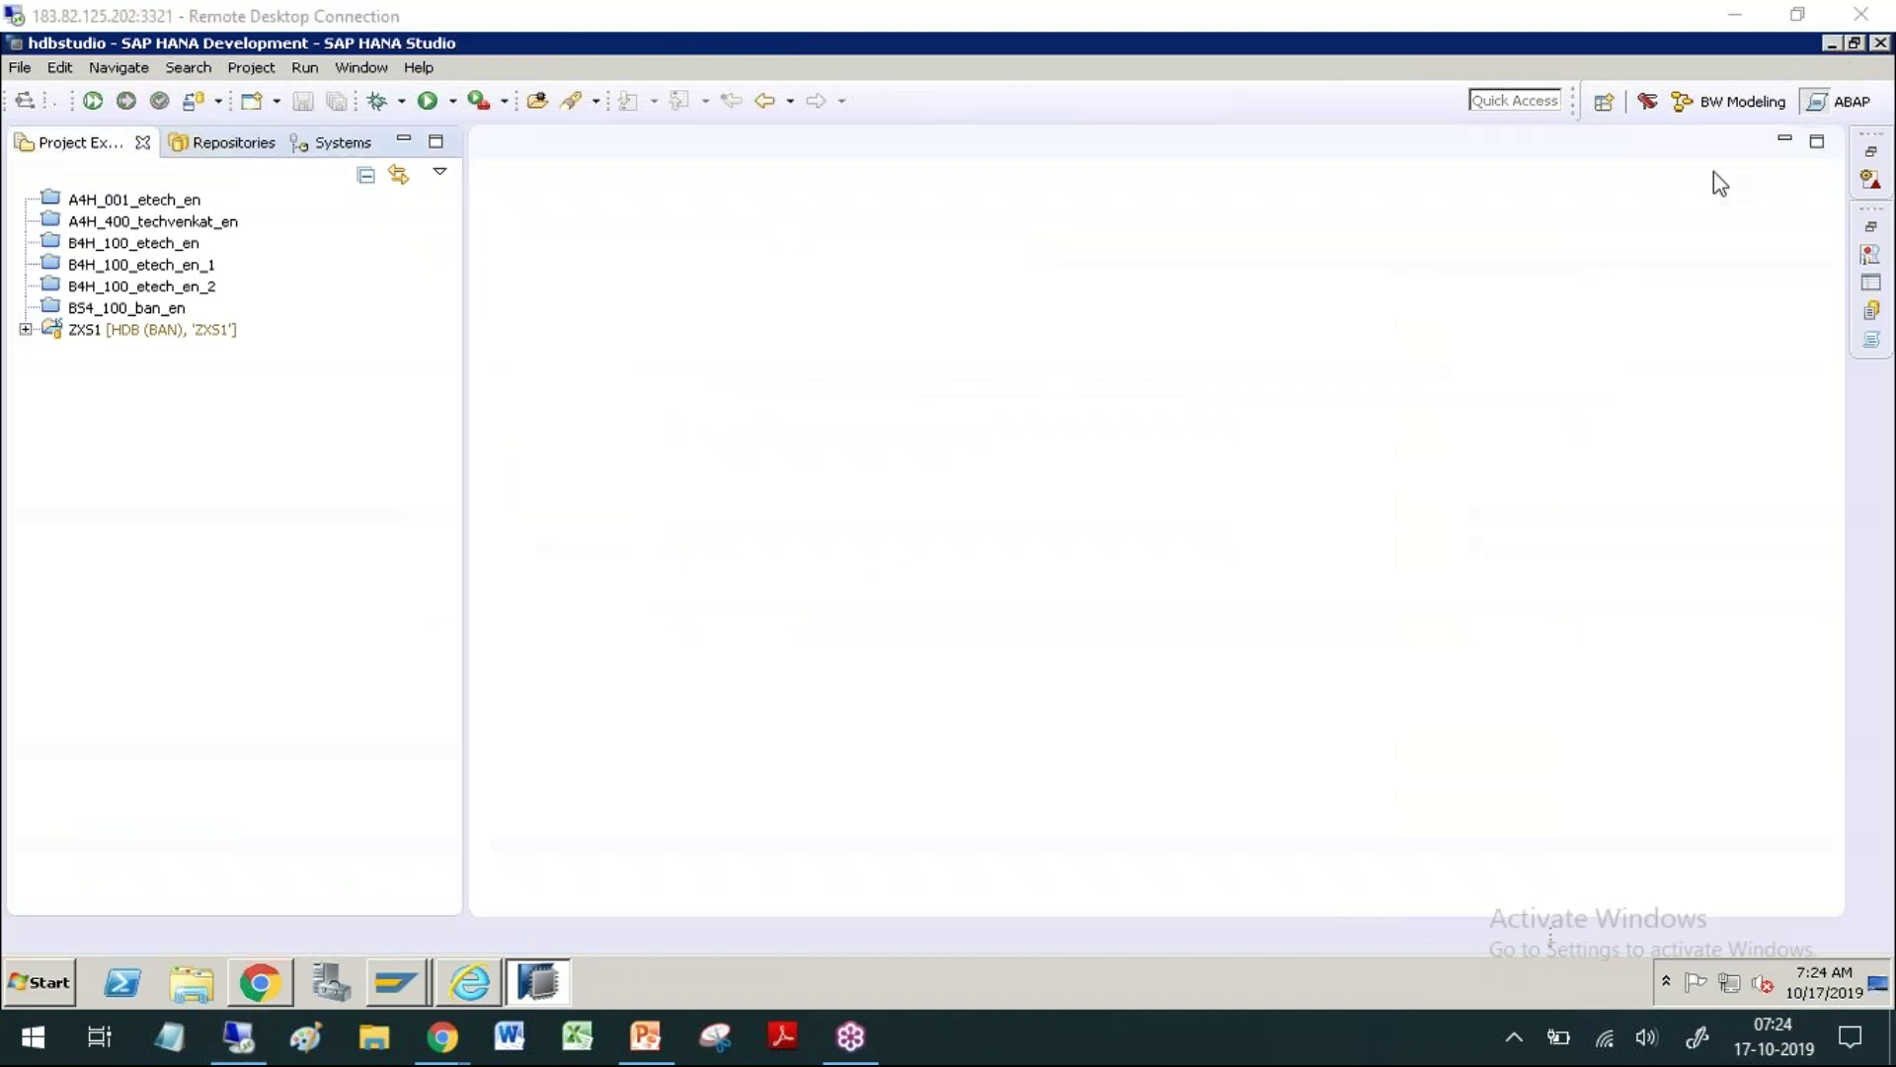
left_click(1605, 103)
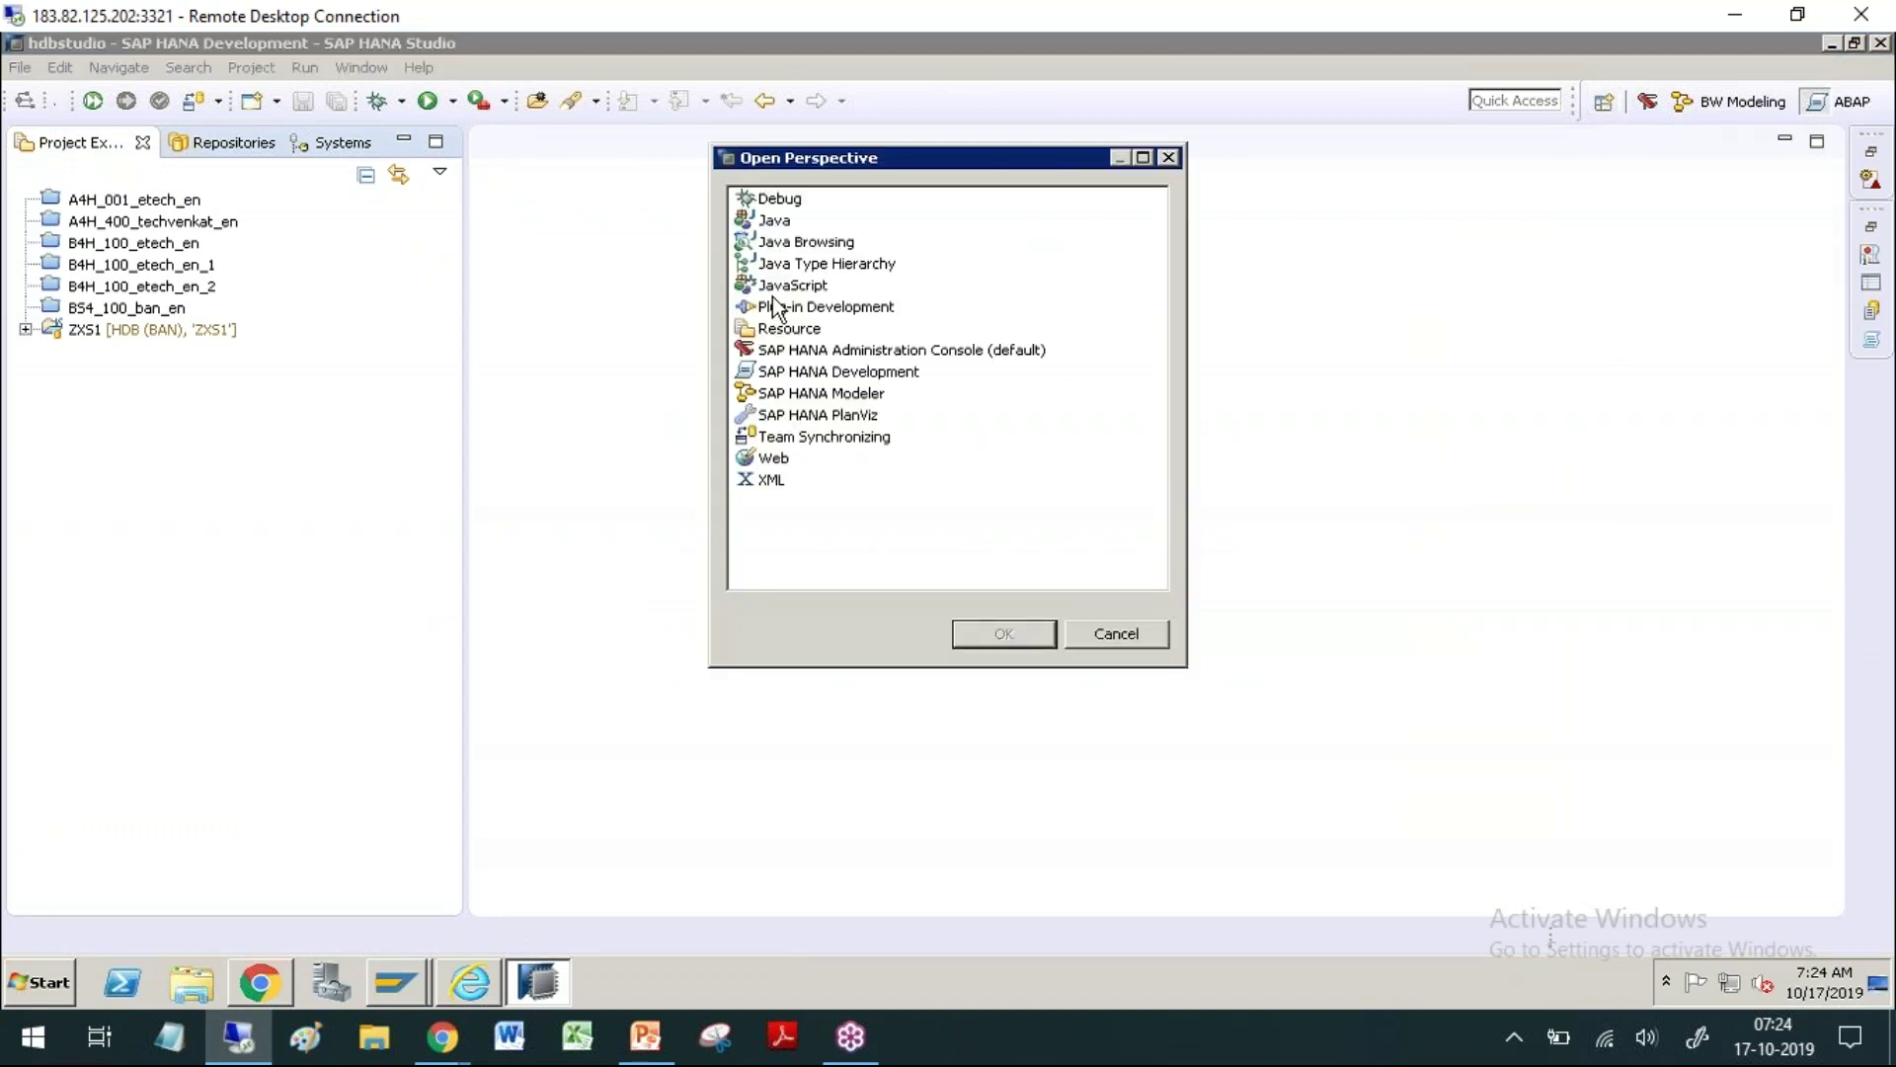
left_click(846, 394)
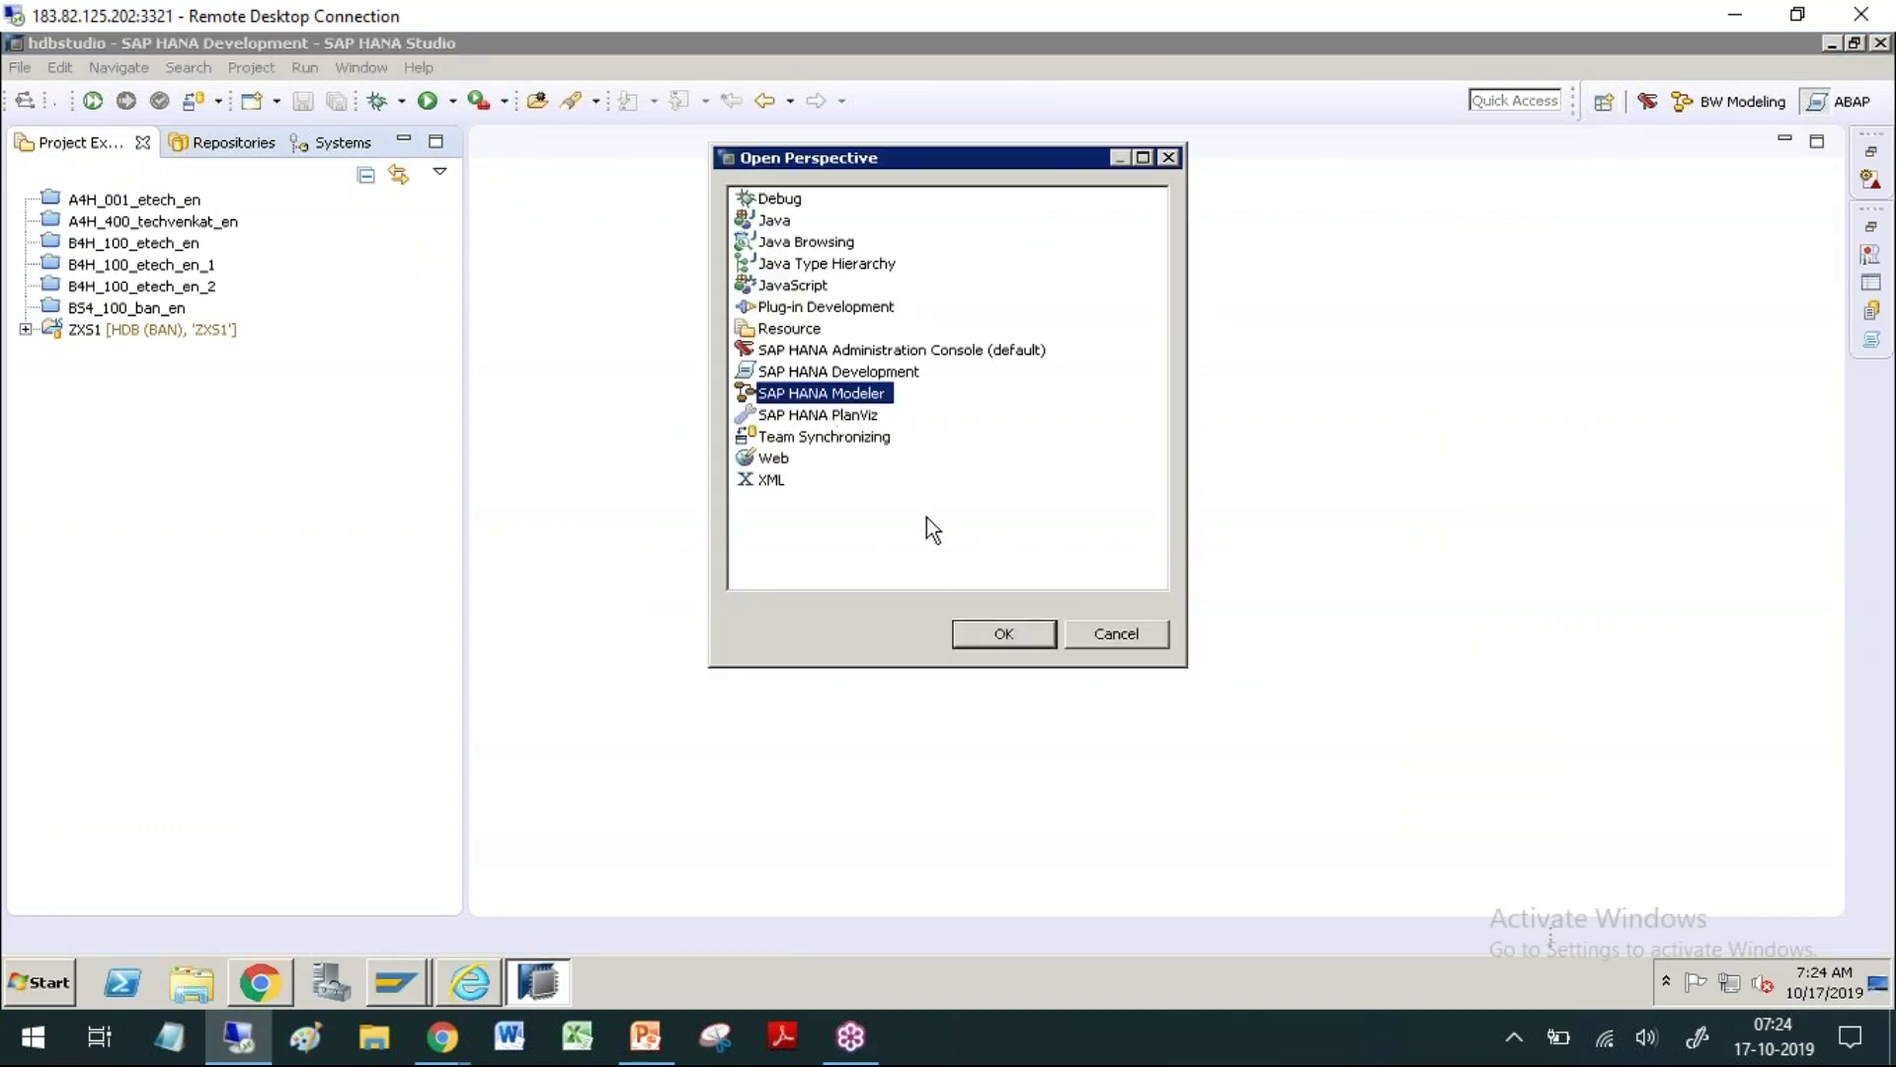
left_click(976, 633)
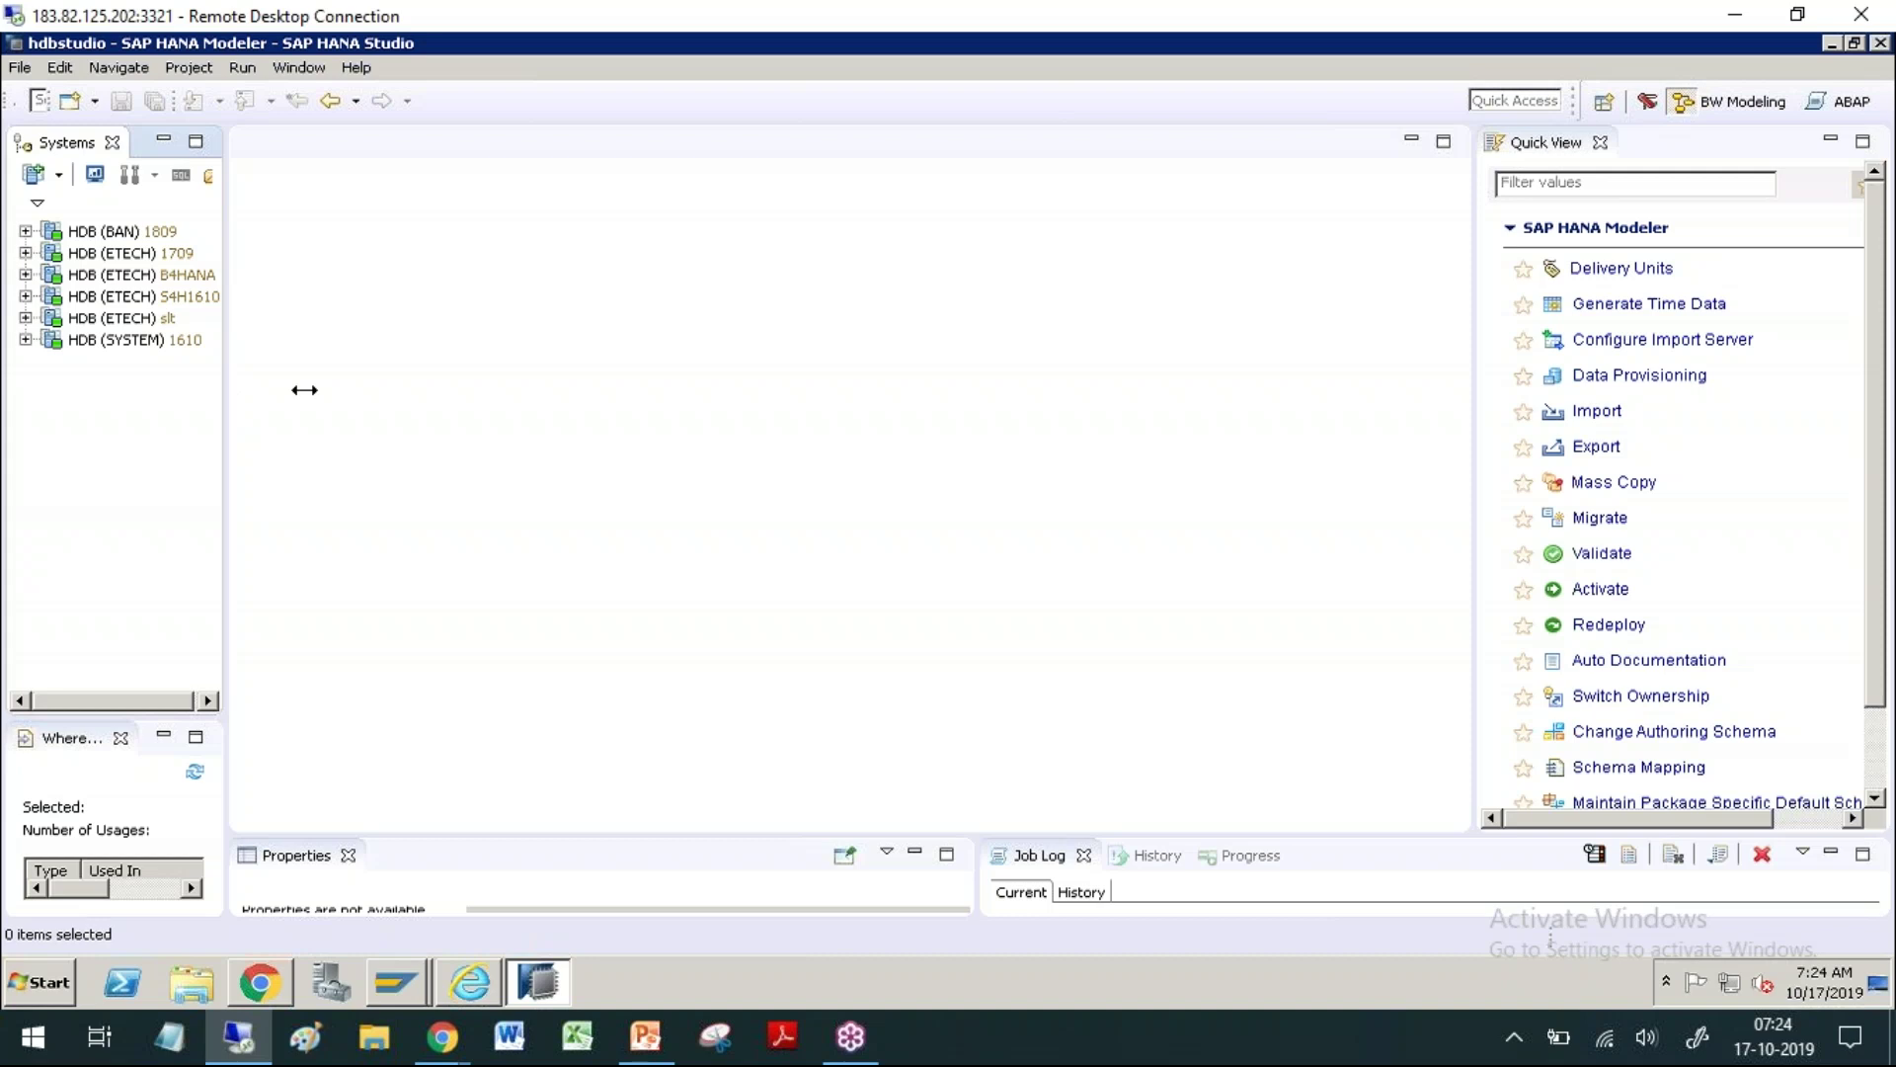
Step: Widen the Systems view and expand the Content folder of the HDB (BAN) 1809 system
left_click_drag(304, 390, 380, 390)
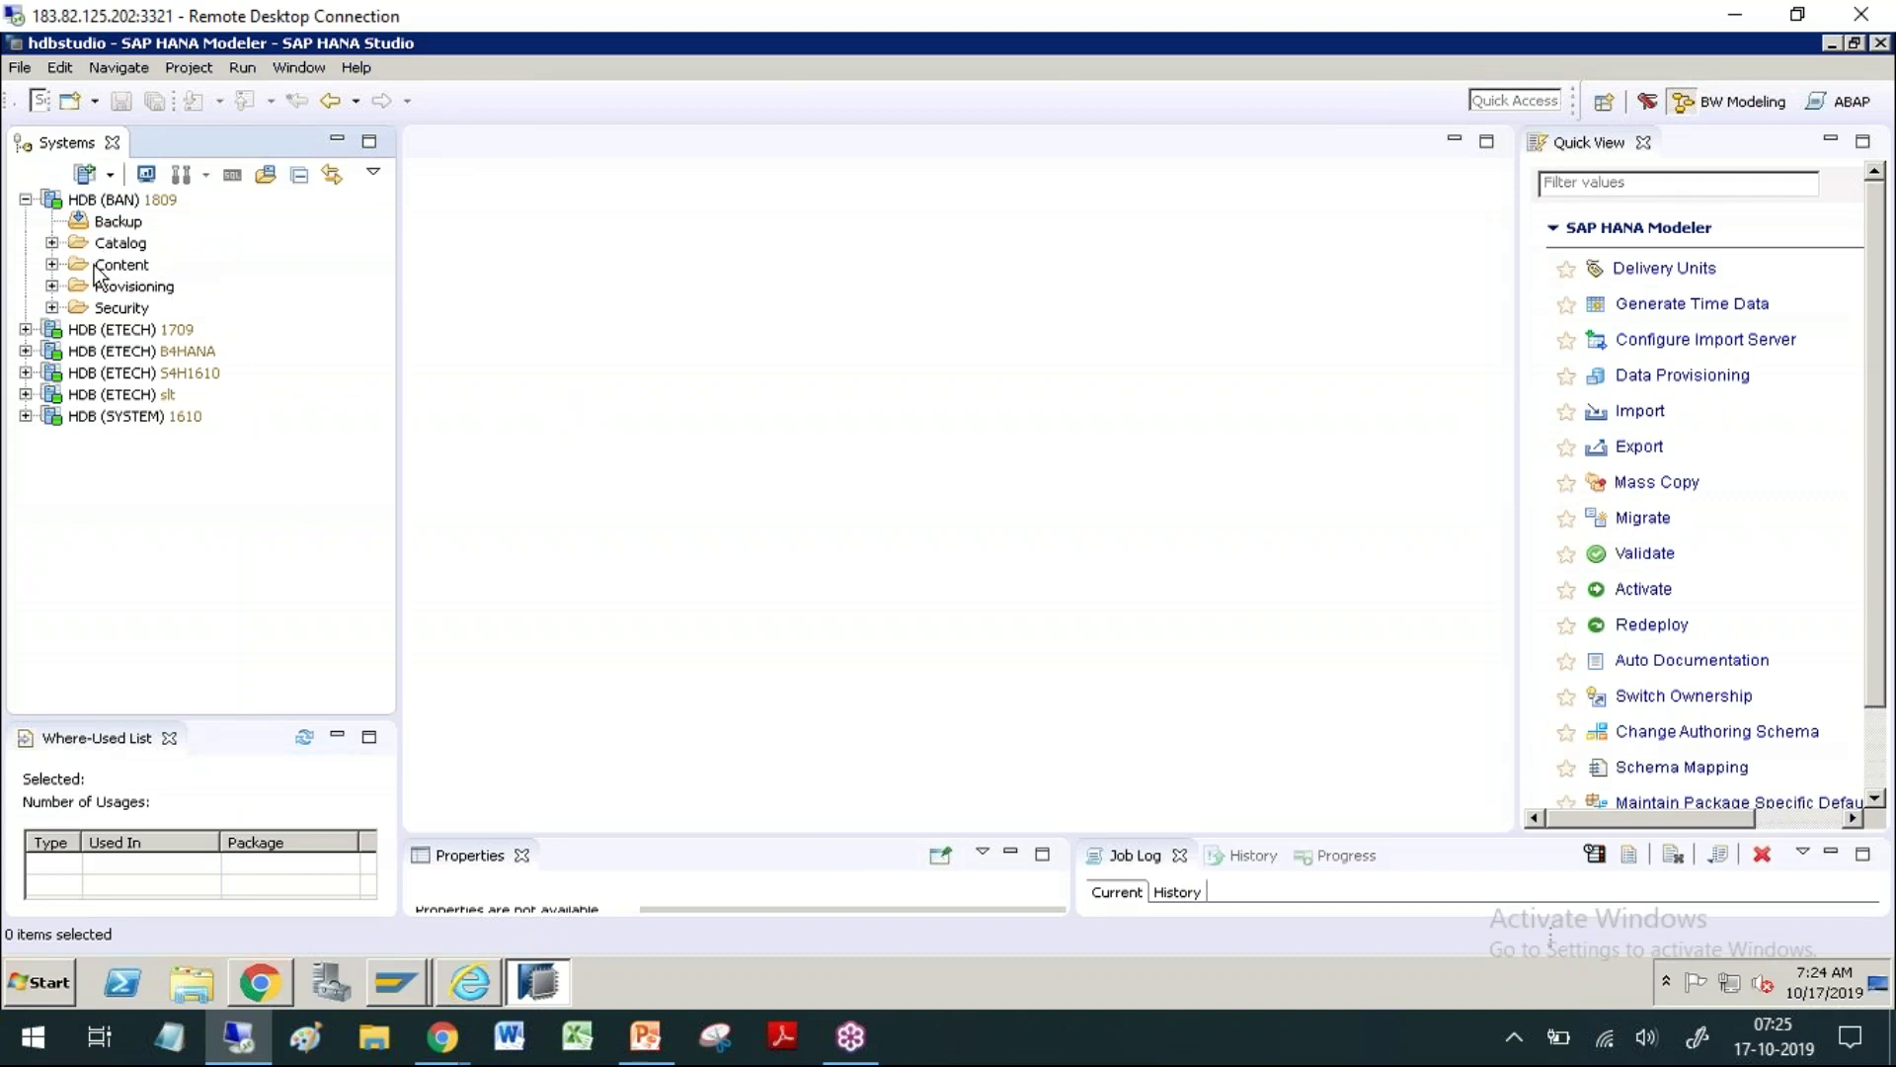
left_click(53, 243)
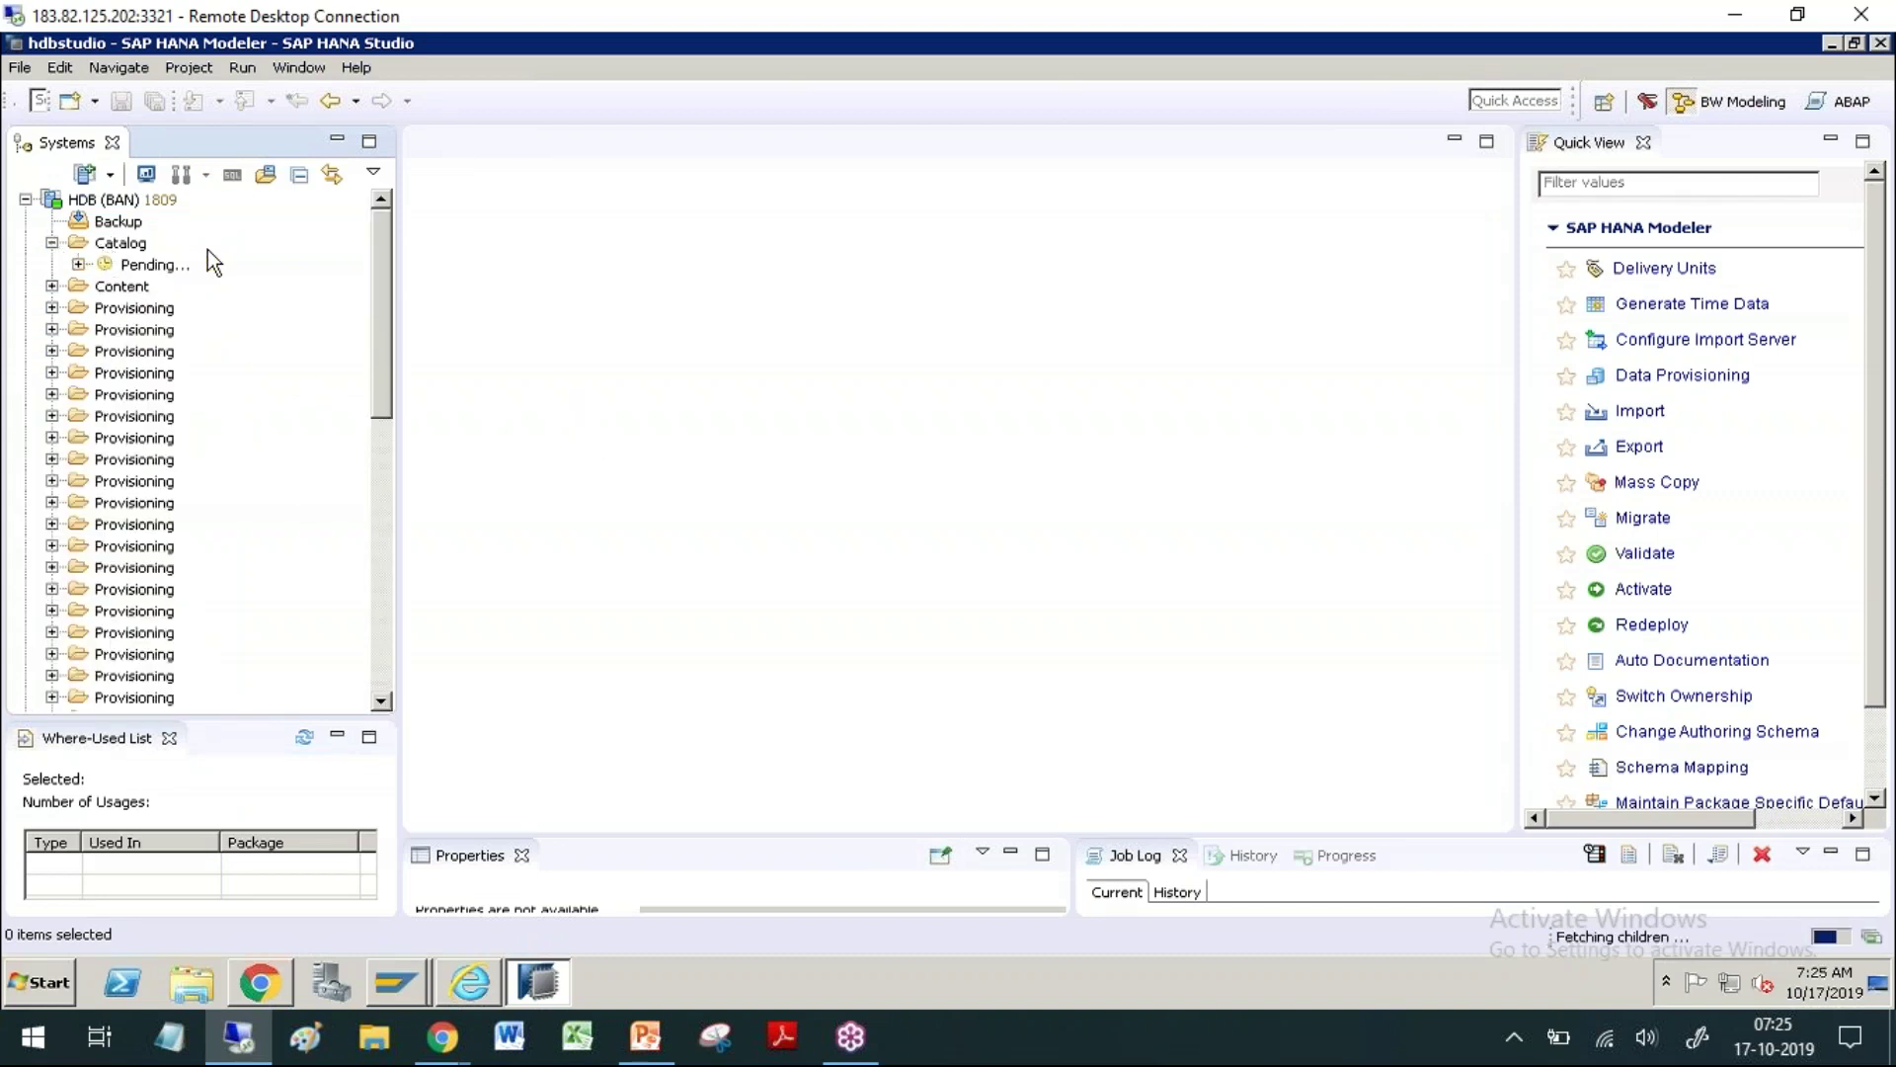
left_click(53, 243)
left_click(53, 265)
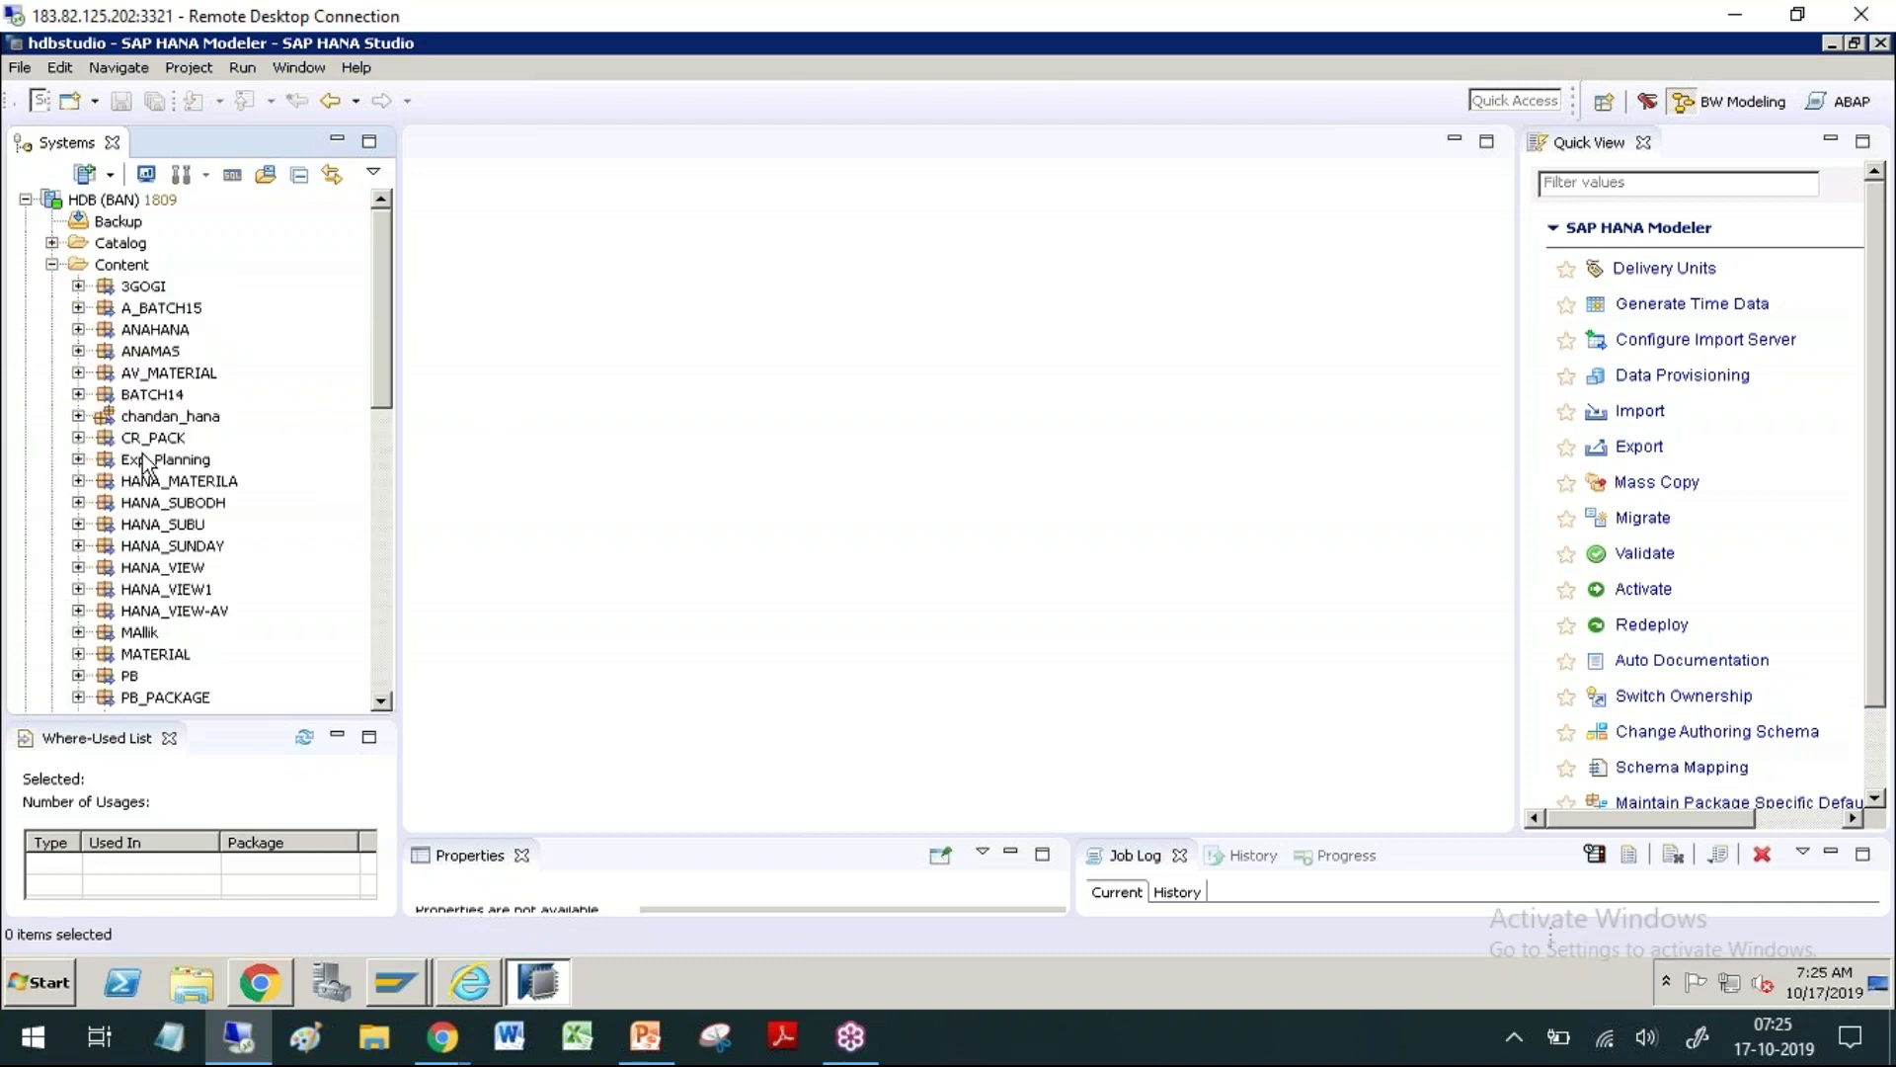
Step: Open the calculation view U00_CVAUDIT from the Exp_Planning package
left_click(150, 459)
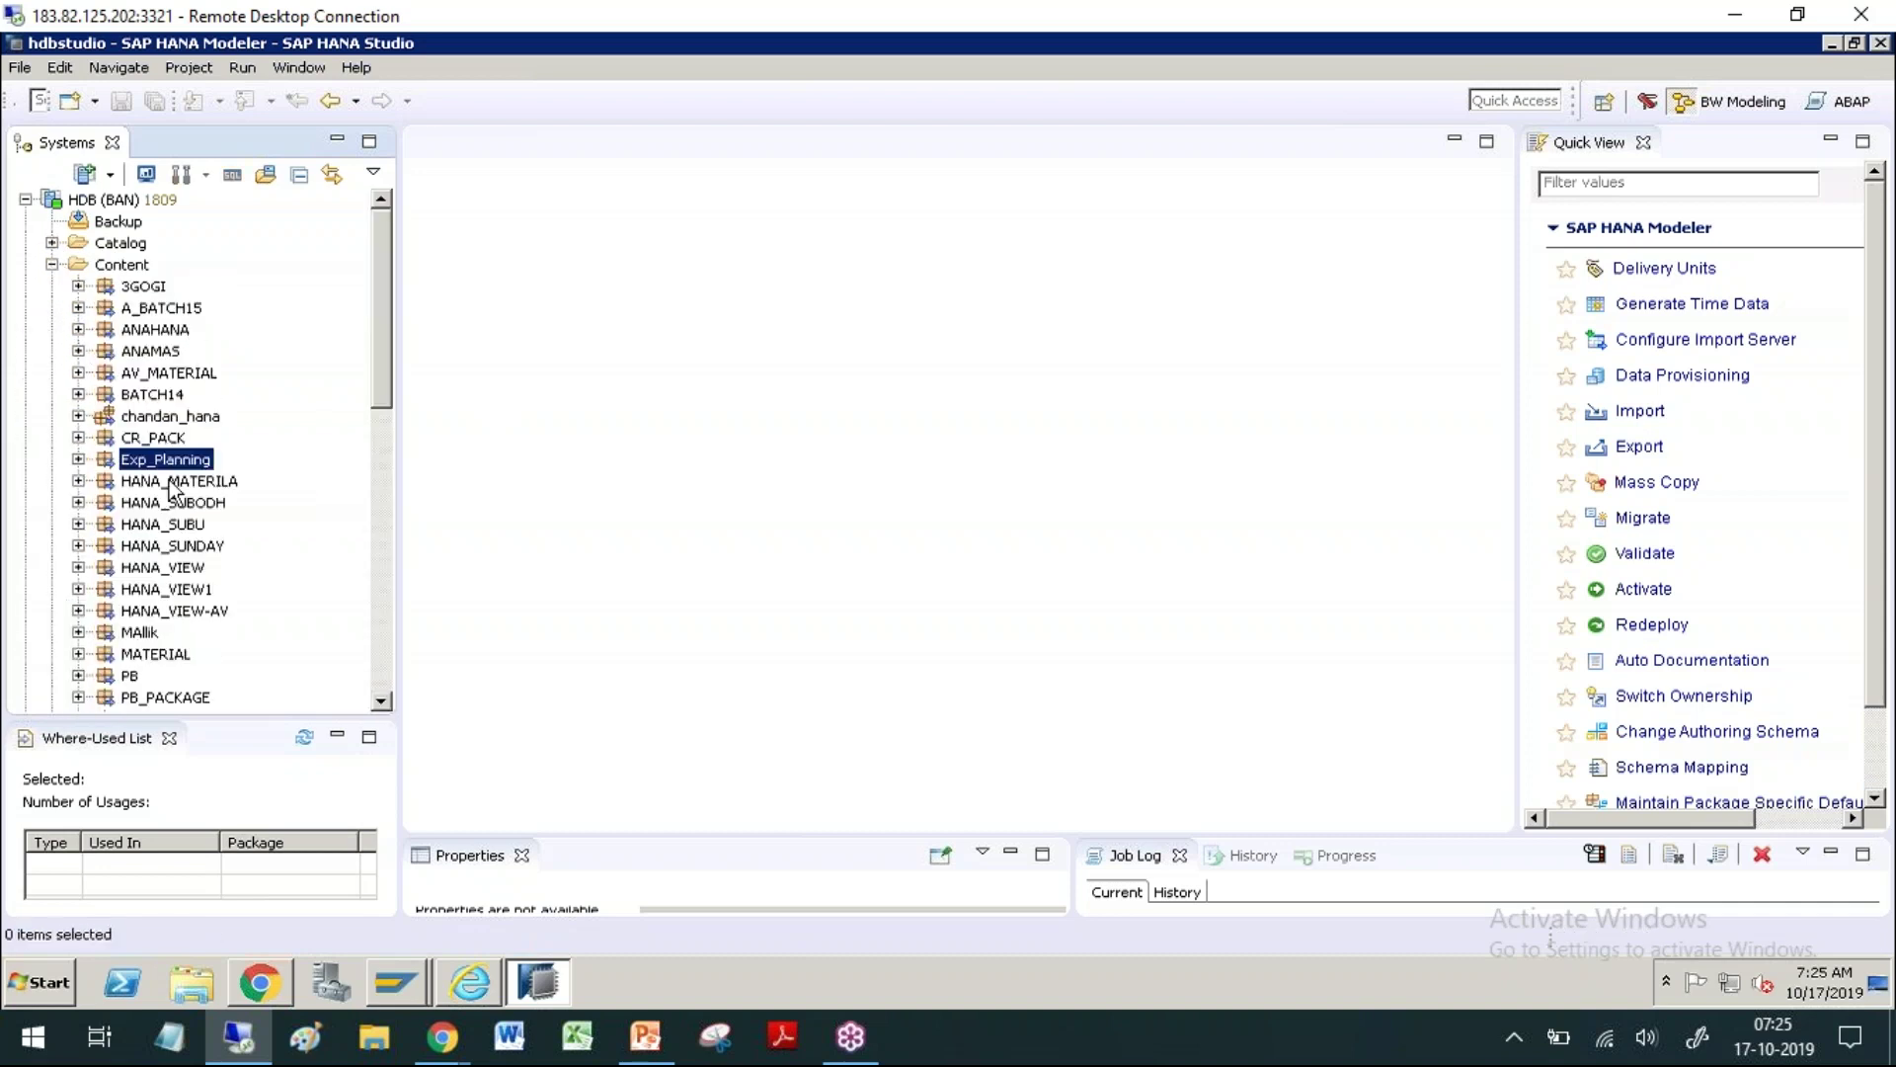
left_click(78, 459)
left_click(222, 503)
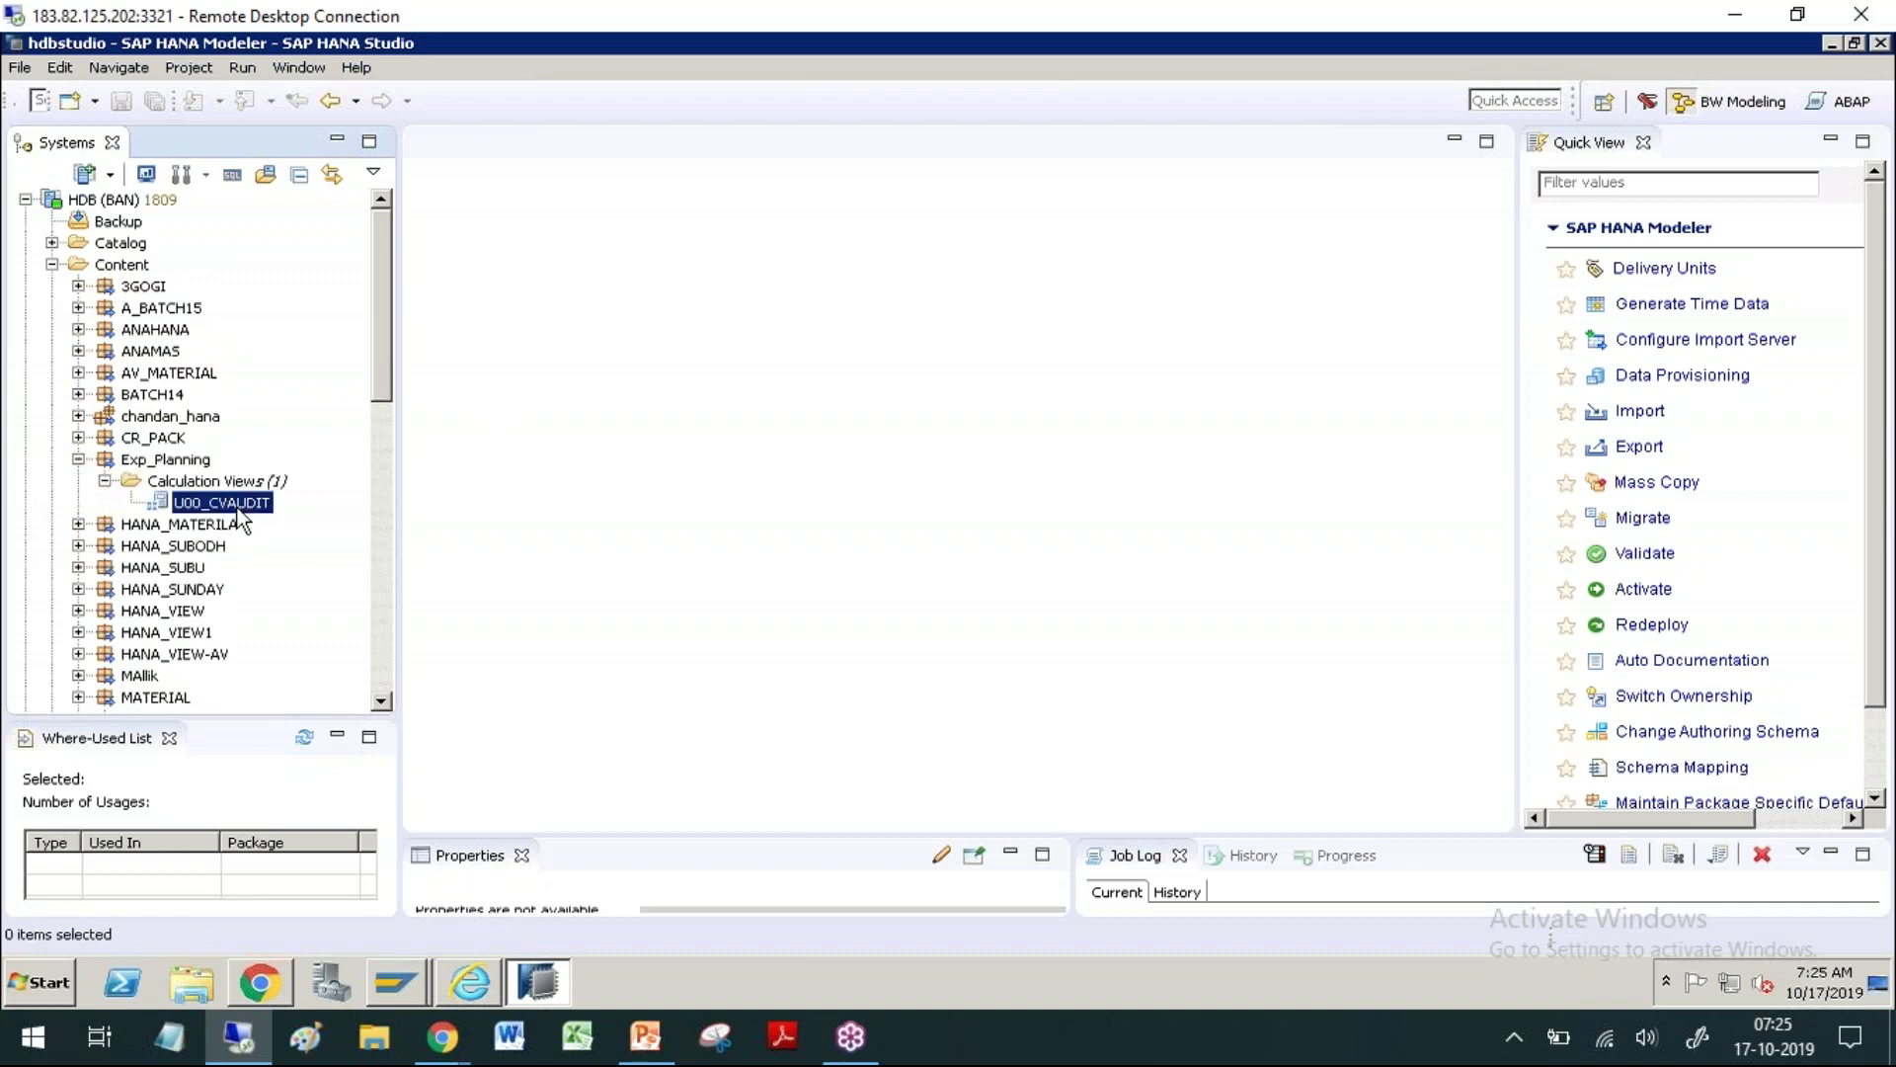
double_click(222, 502)
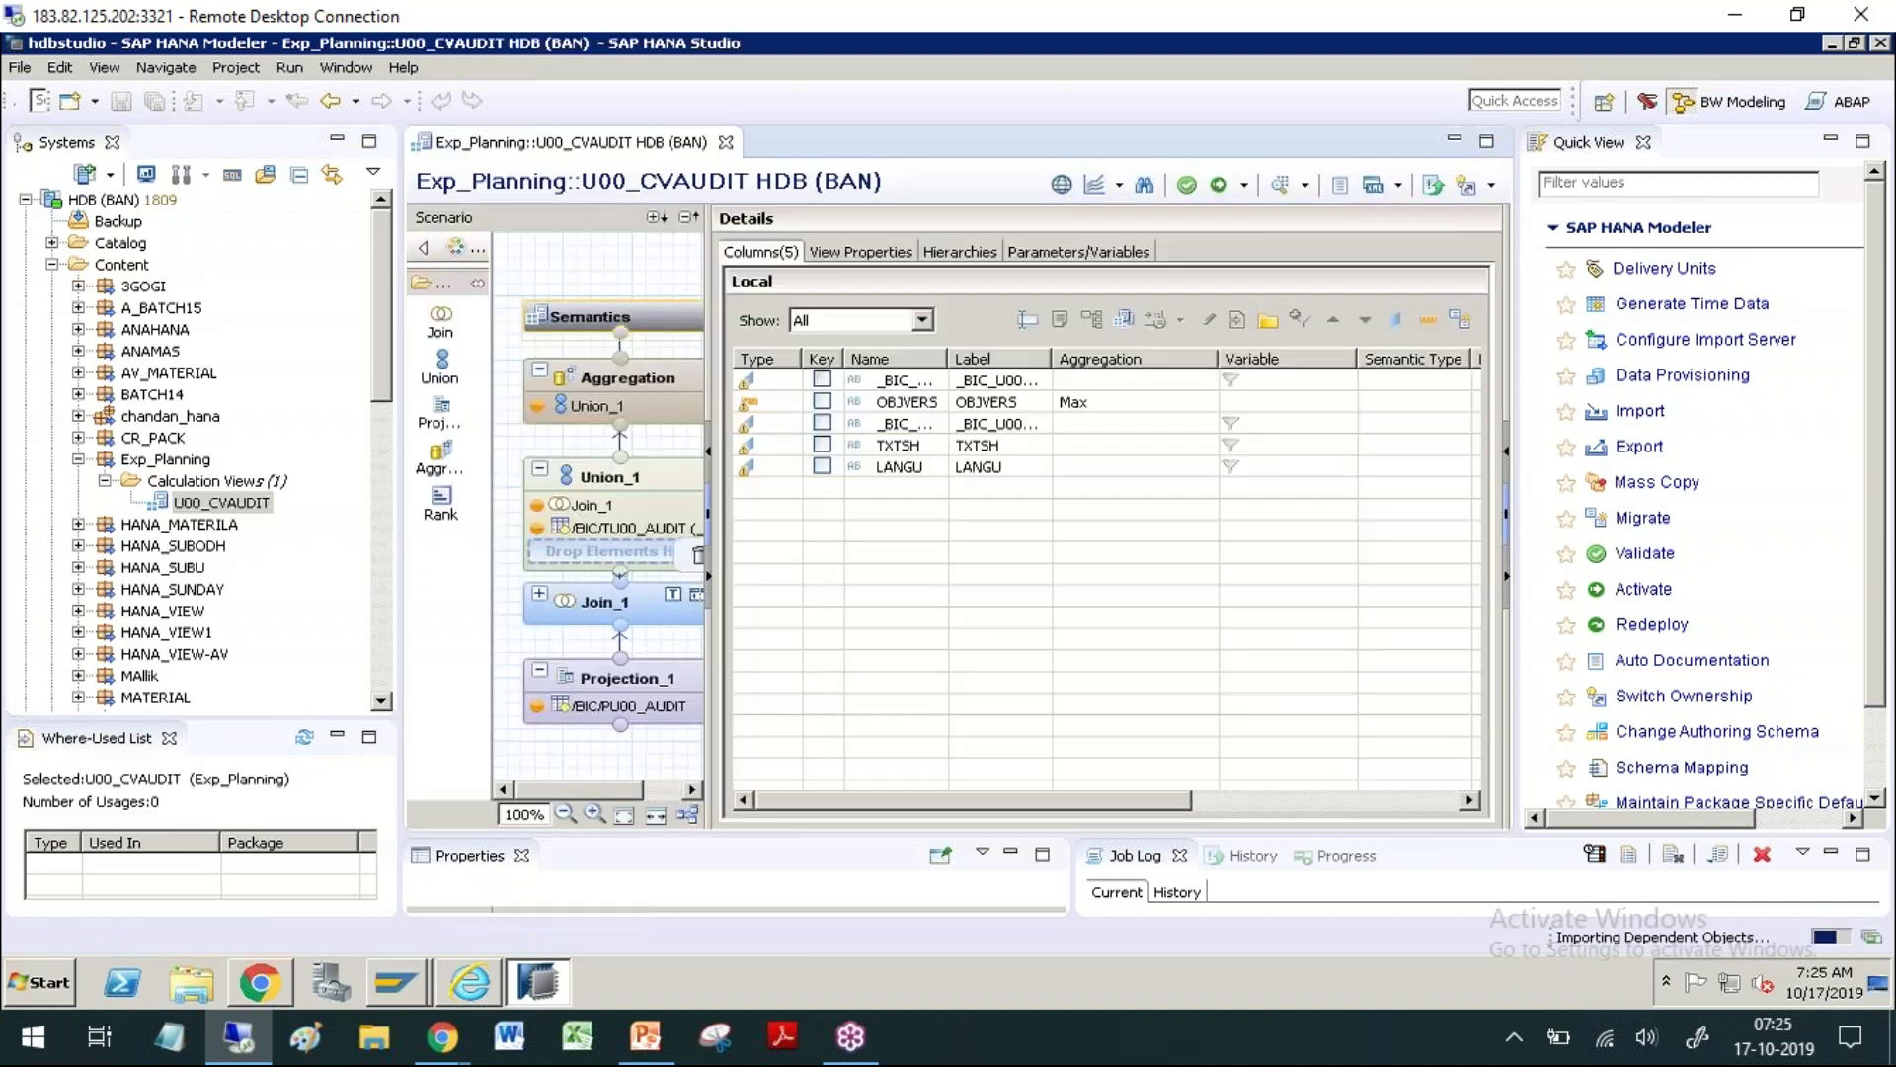
Step: Expand the sap package in the Content folder down through erp and sfin to the co subpackage
left_click(170, 591)
key("s")
scroll(215, 606, "down", 2)
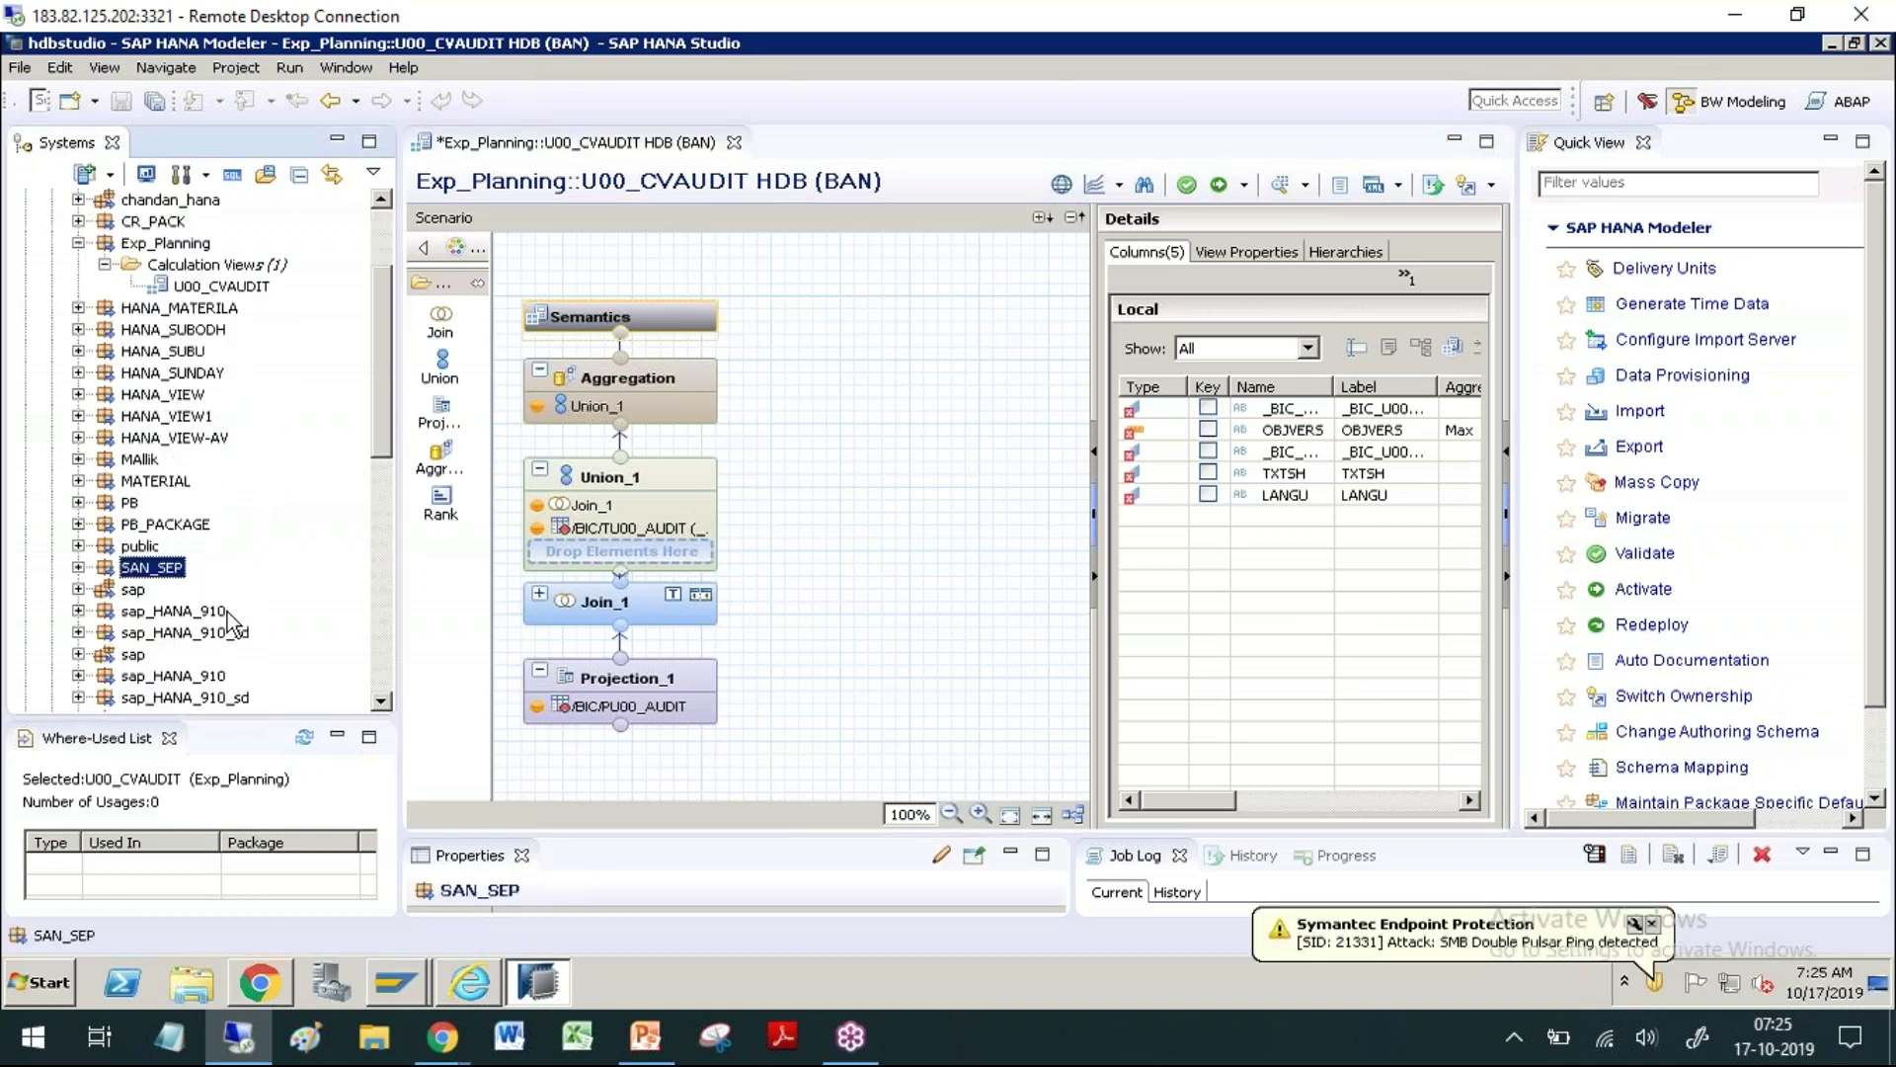
left_click(128, 590)
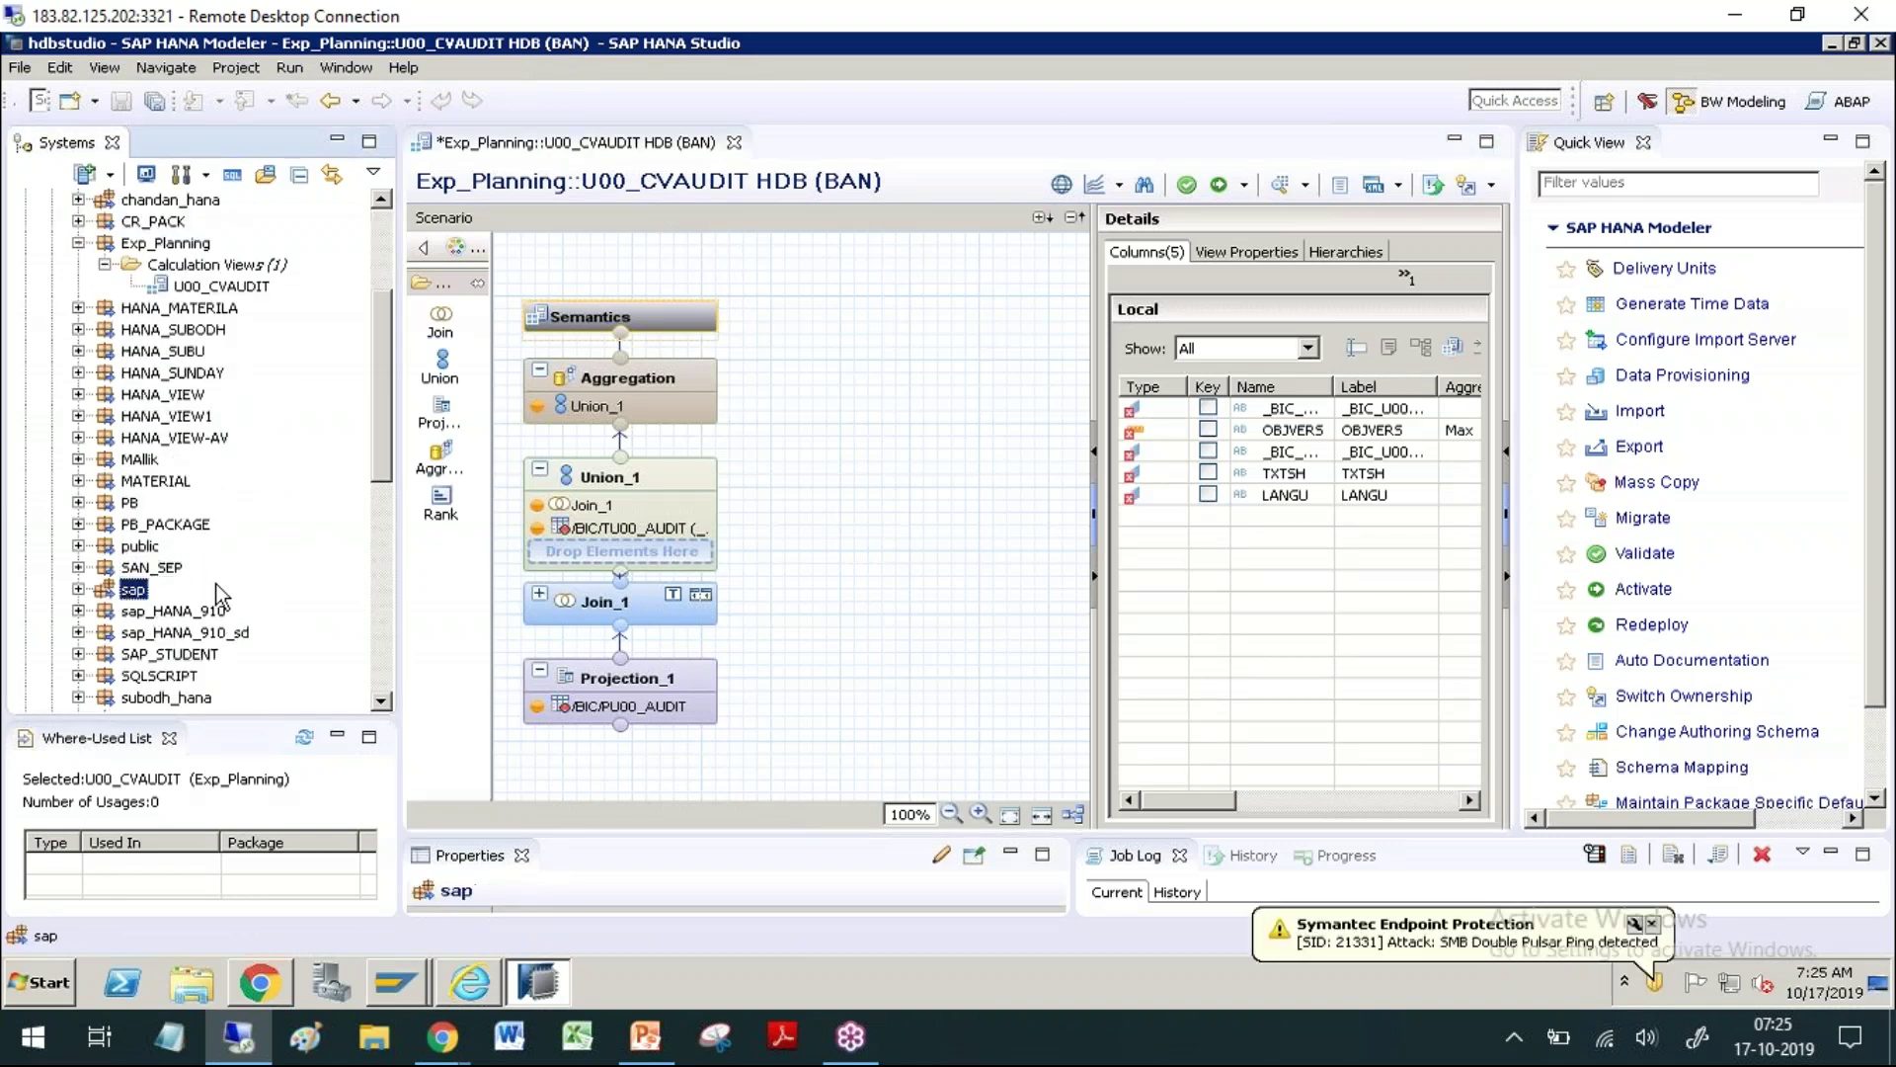
scroll(215, 588, "down", 2)
scroll(218, 596, "down", 1)
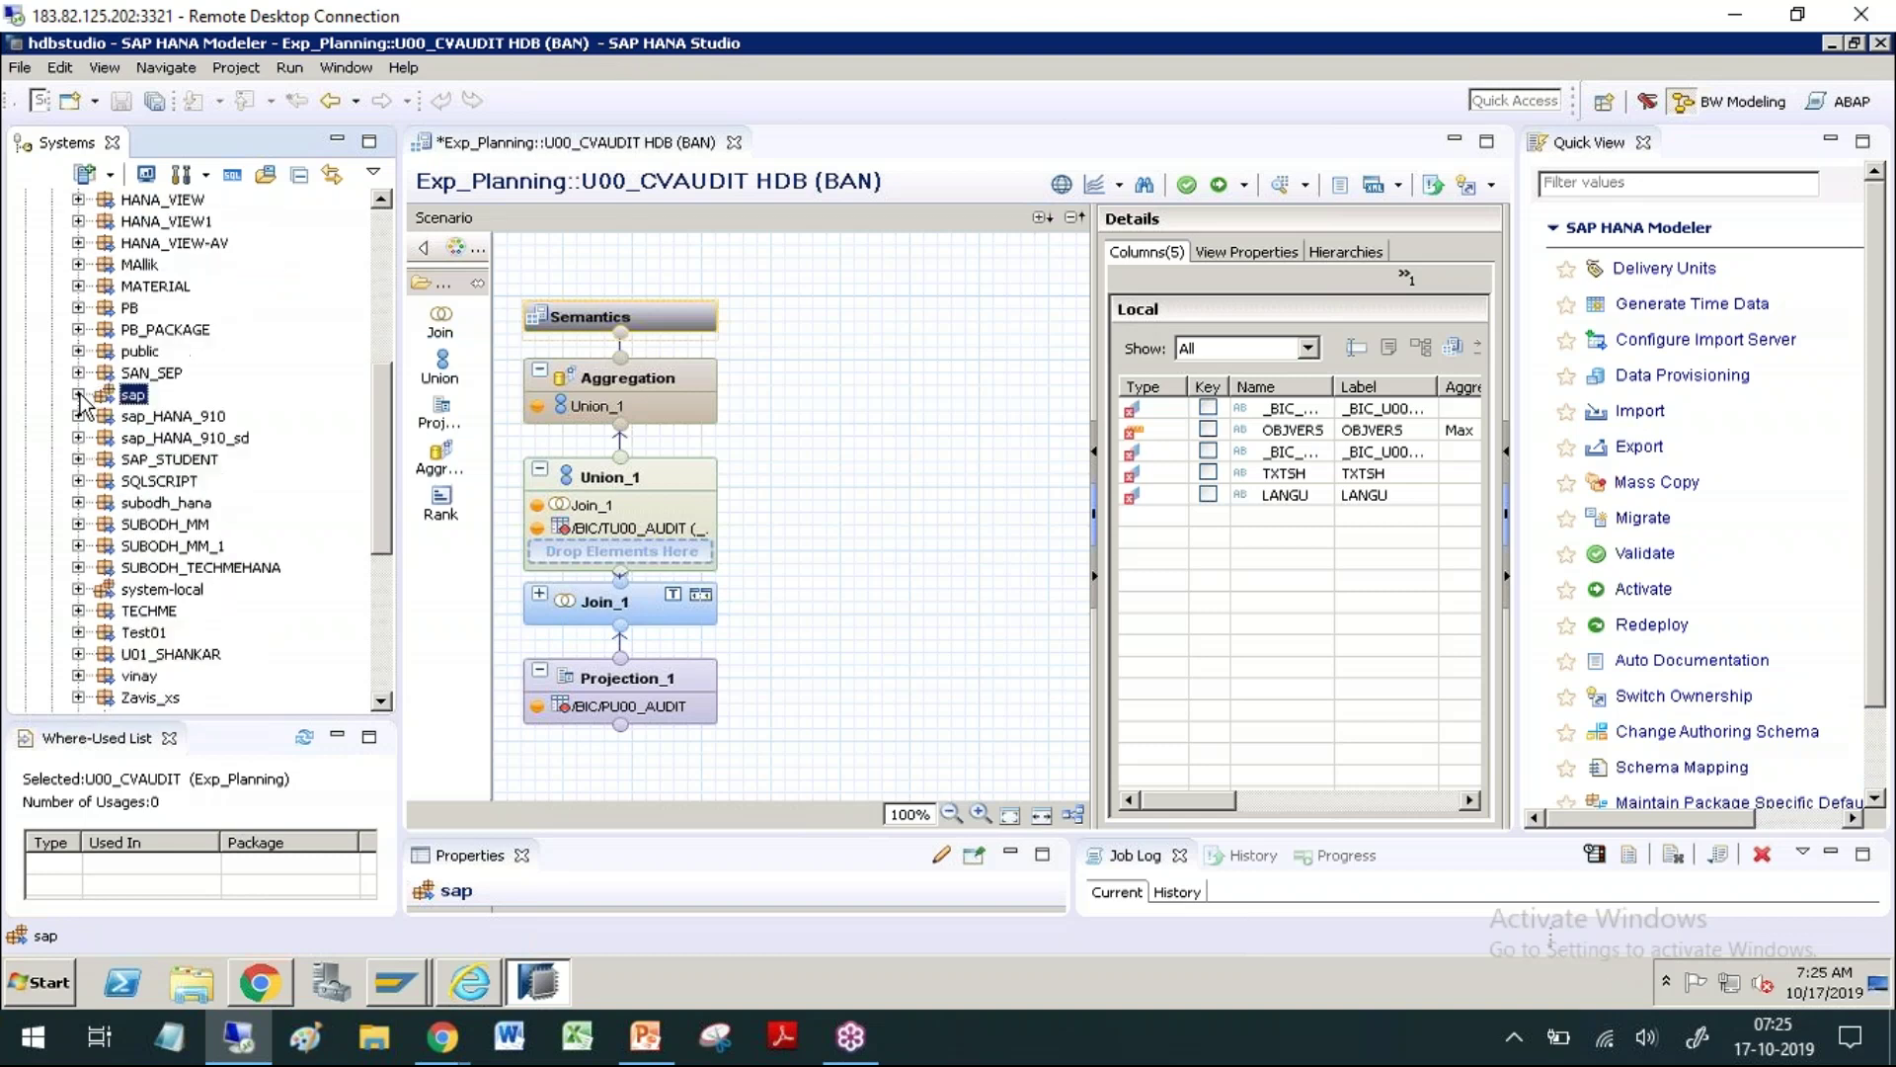
left_click(78, 394)
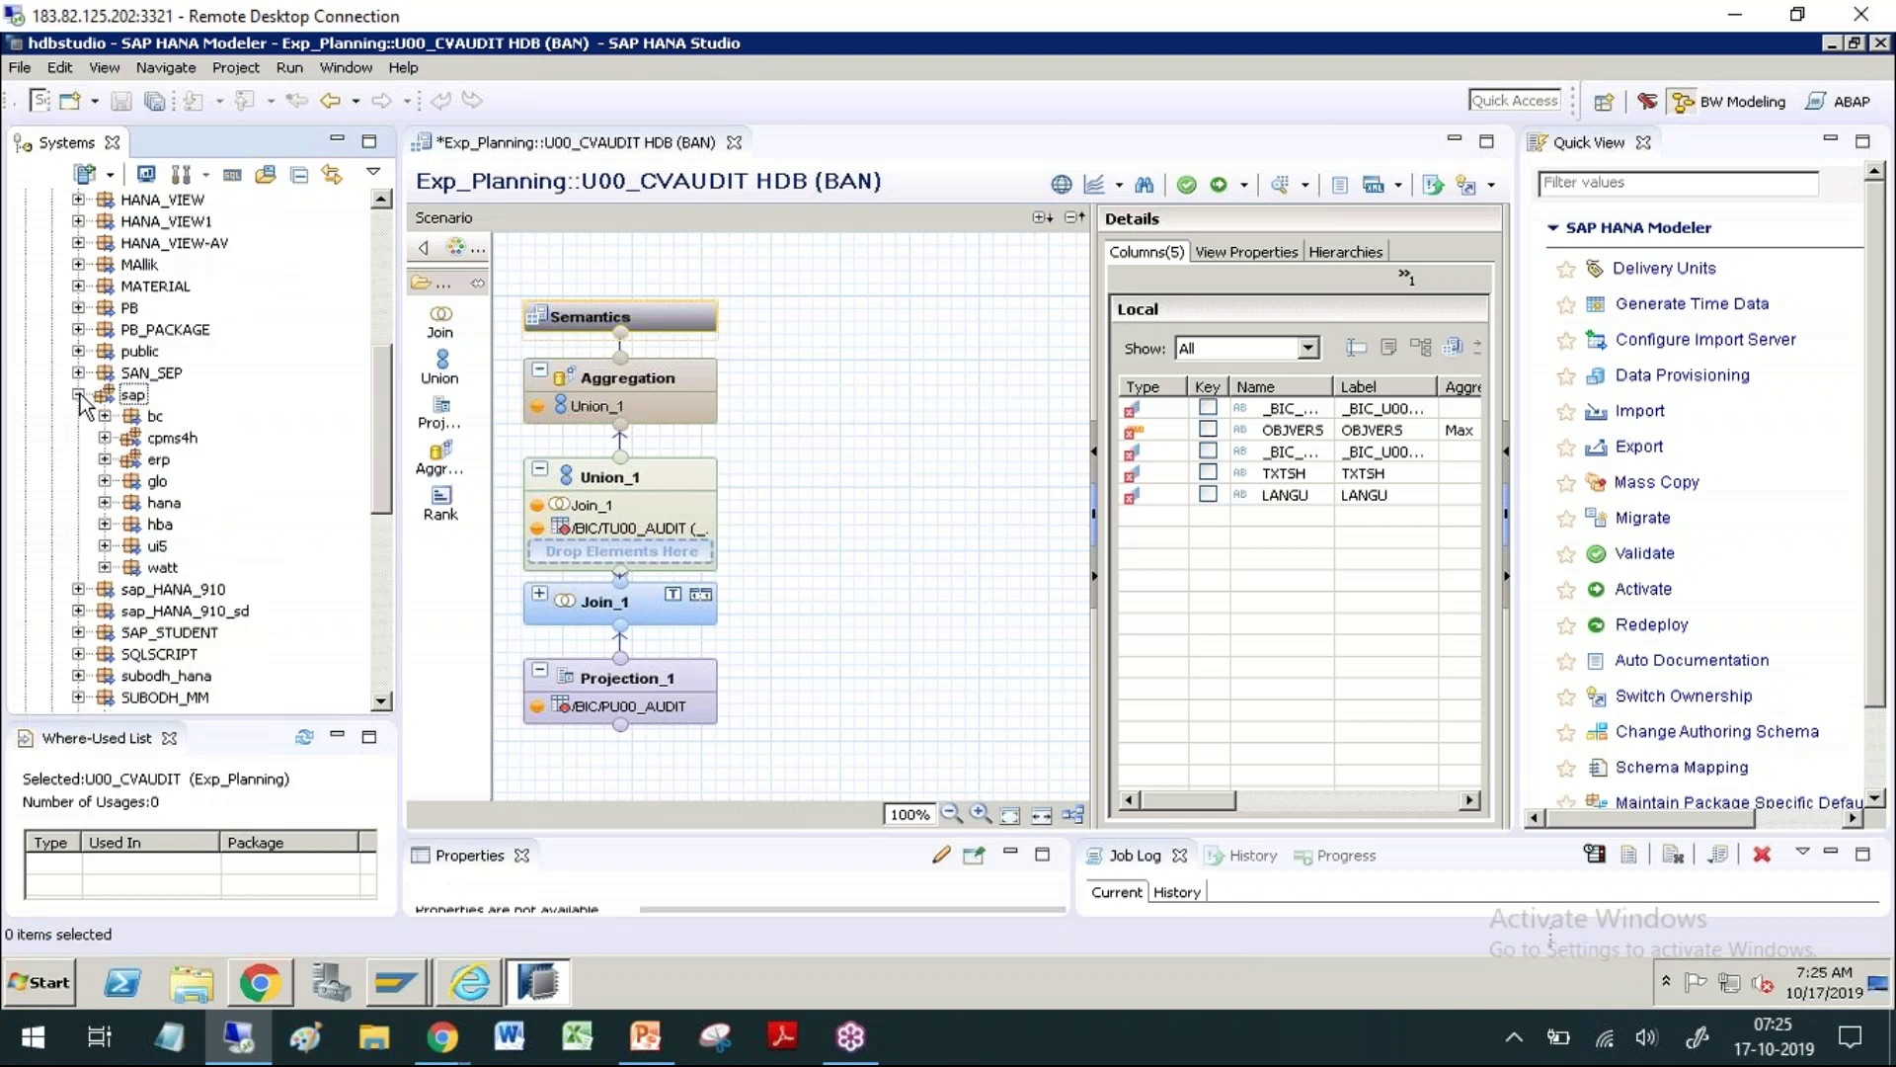
left_click(103, 459)
left_click(131, 546)
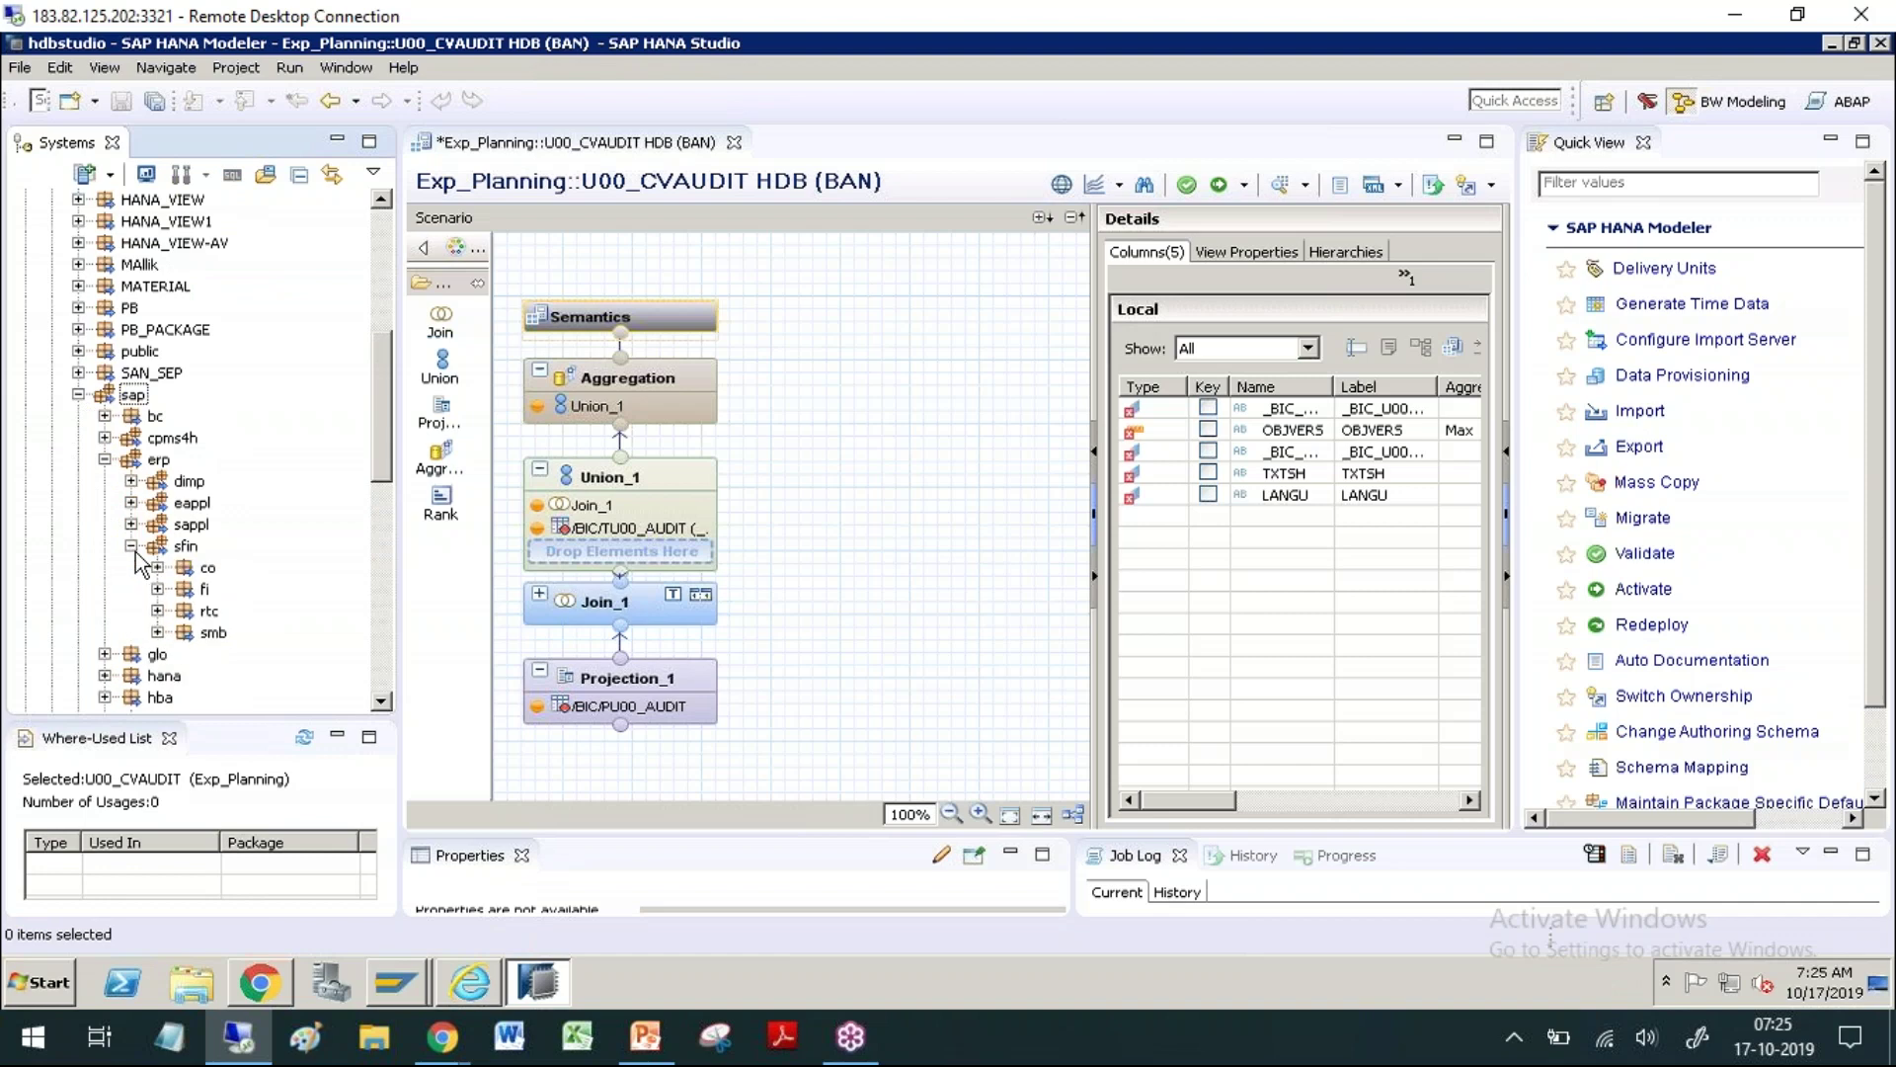
left_click(157, 568)
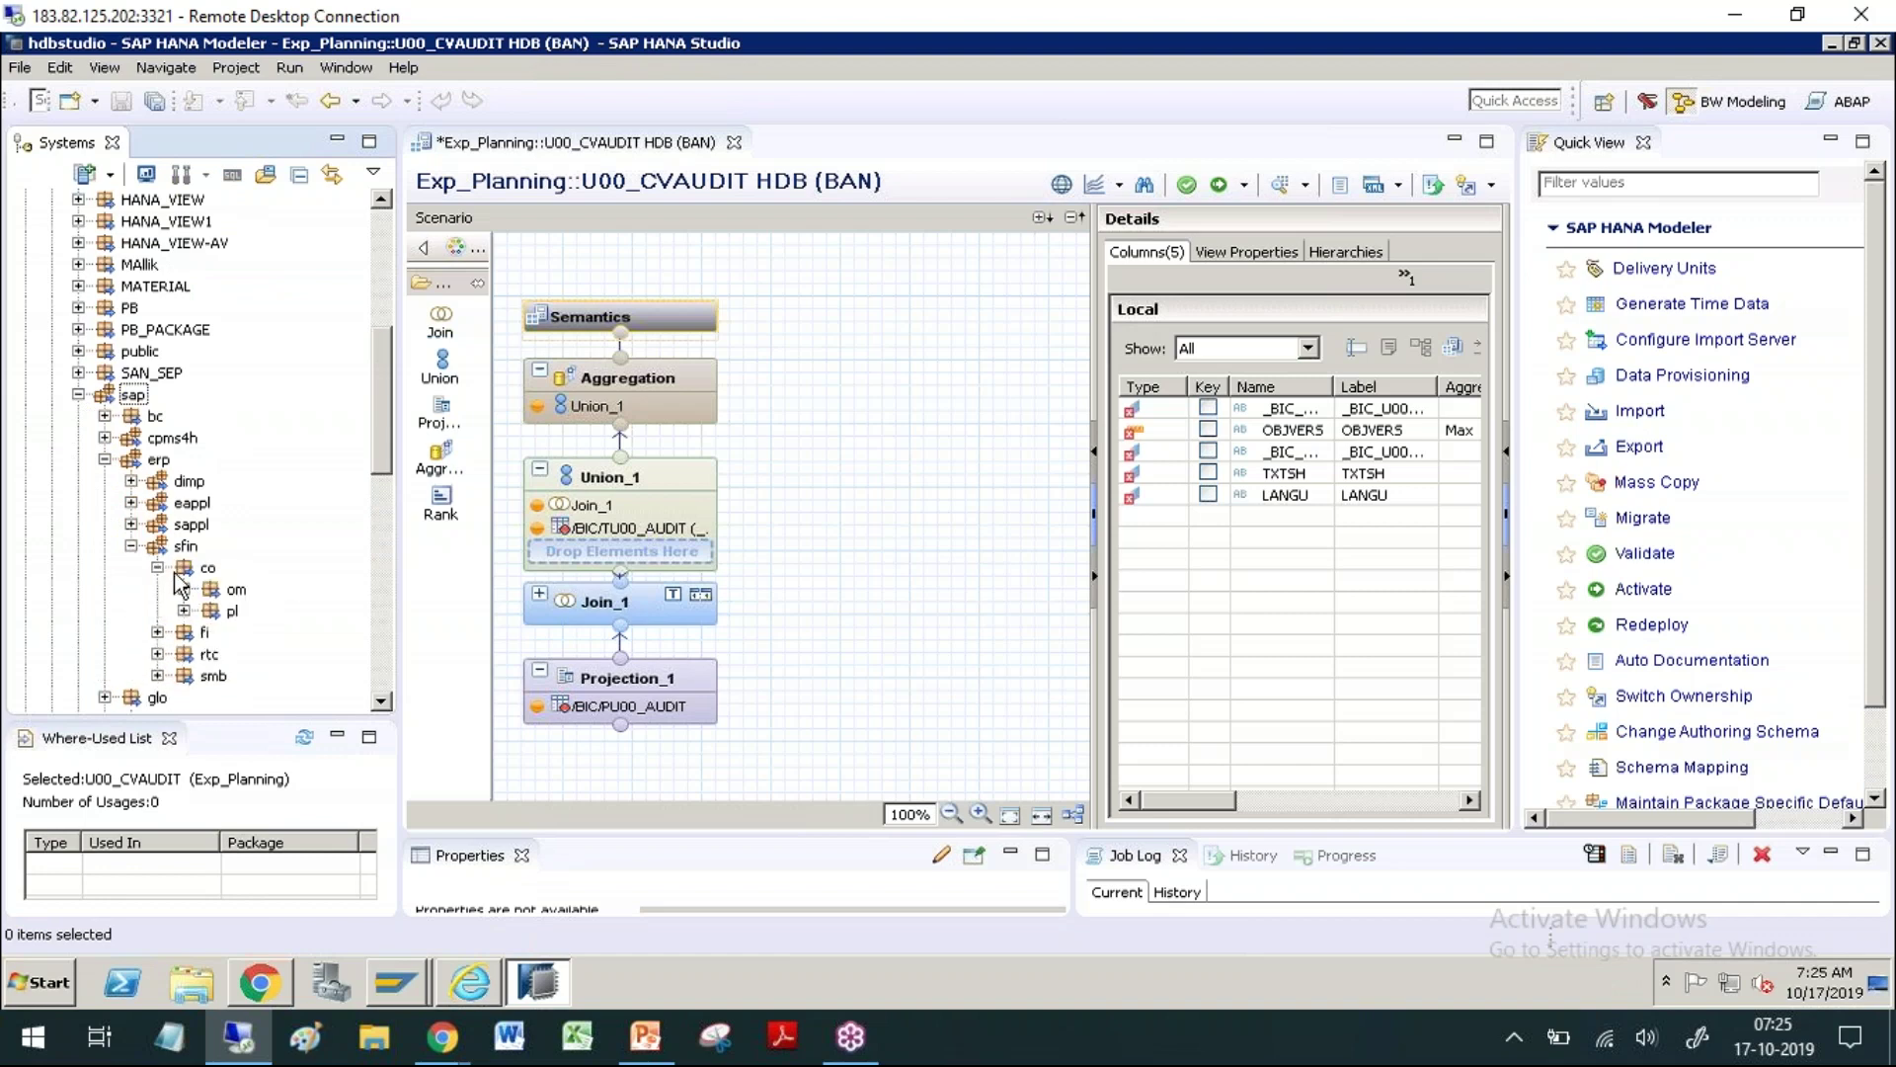
Step: Highlight the sap, erp, eappl, sappl and sfin packages together, and collapse the sfin package
left_click(133, 394)
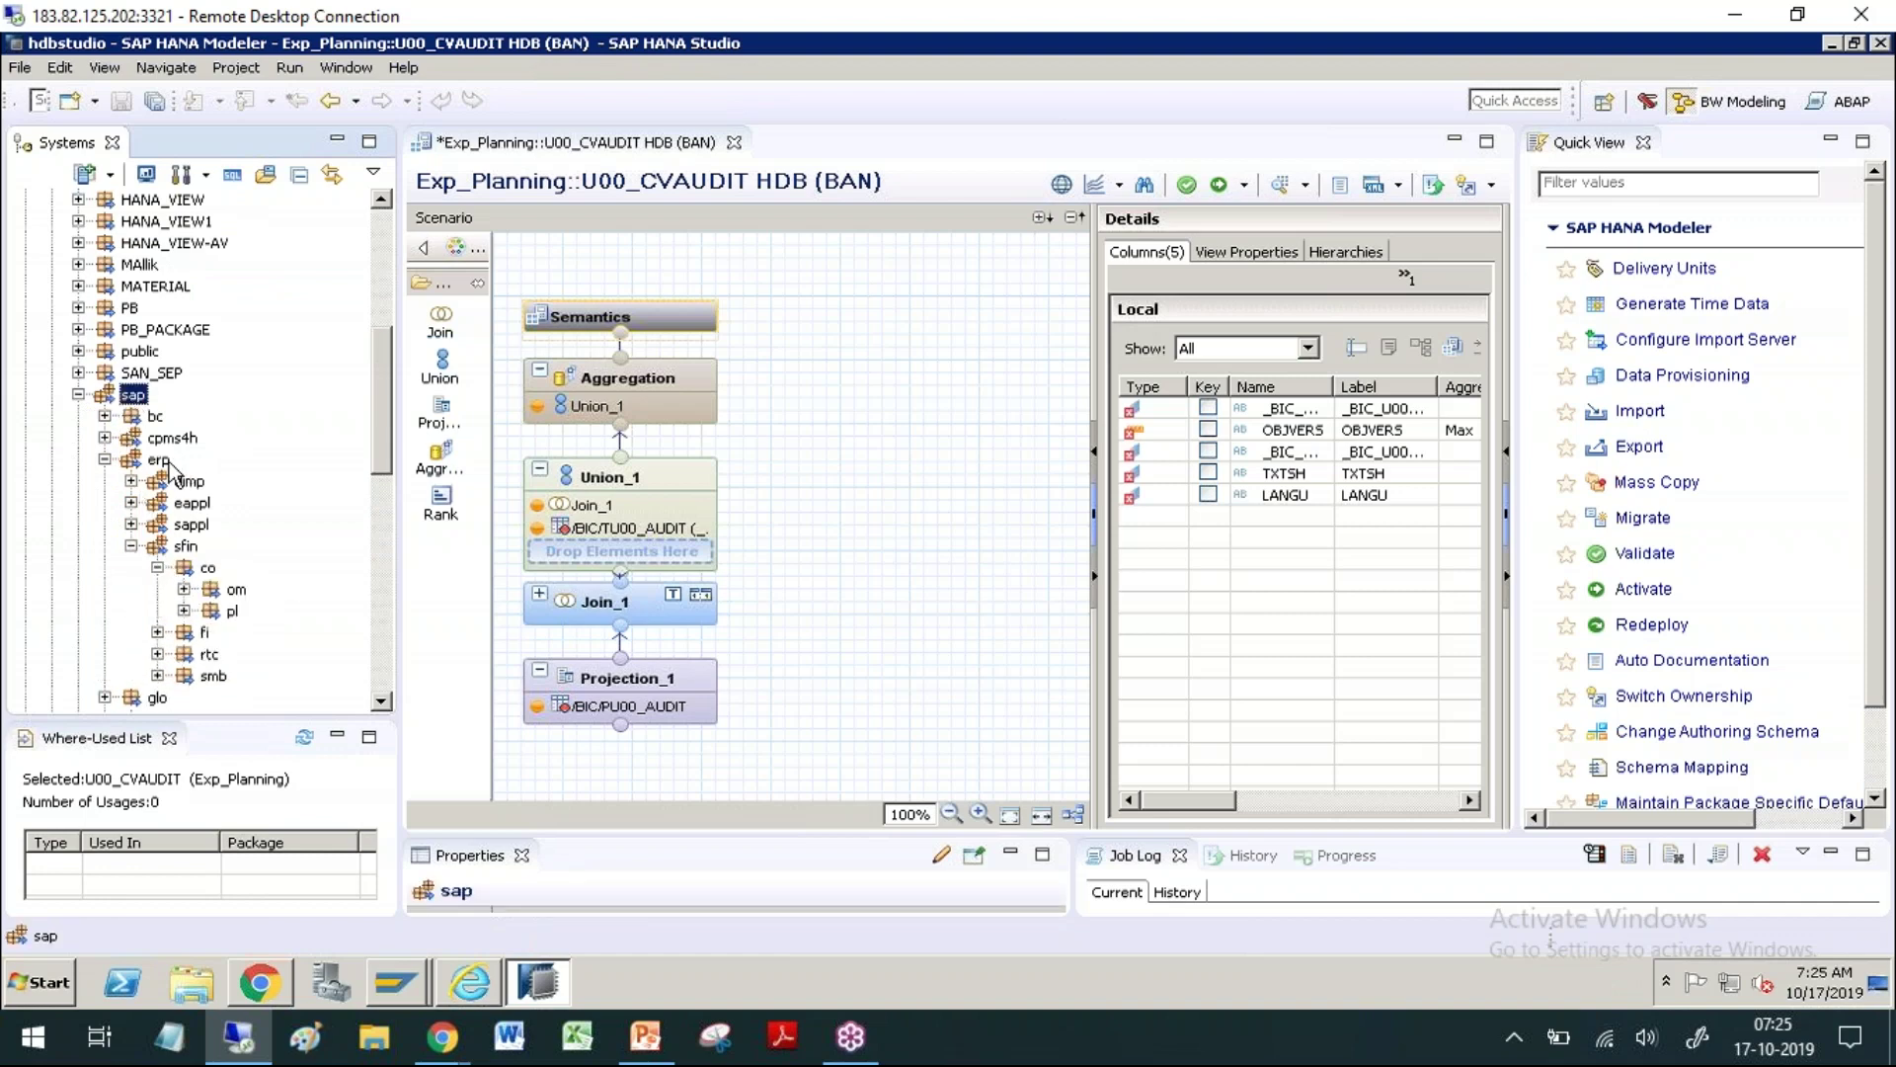
left_click(158, 460, "ctrl")
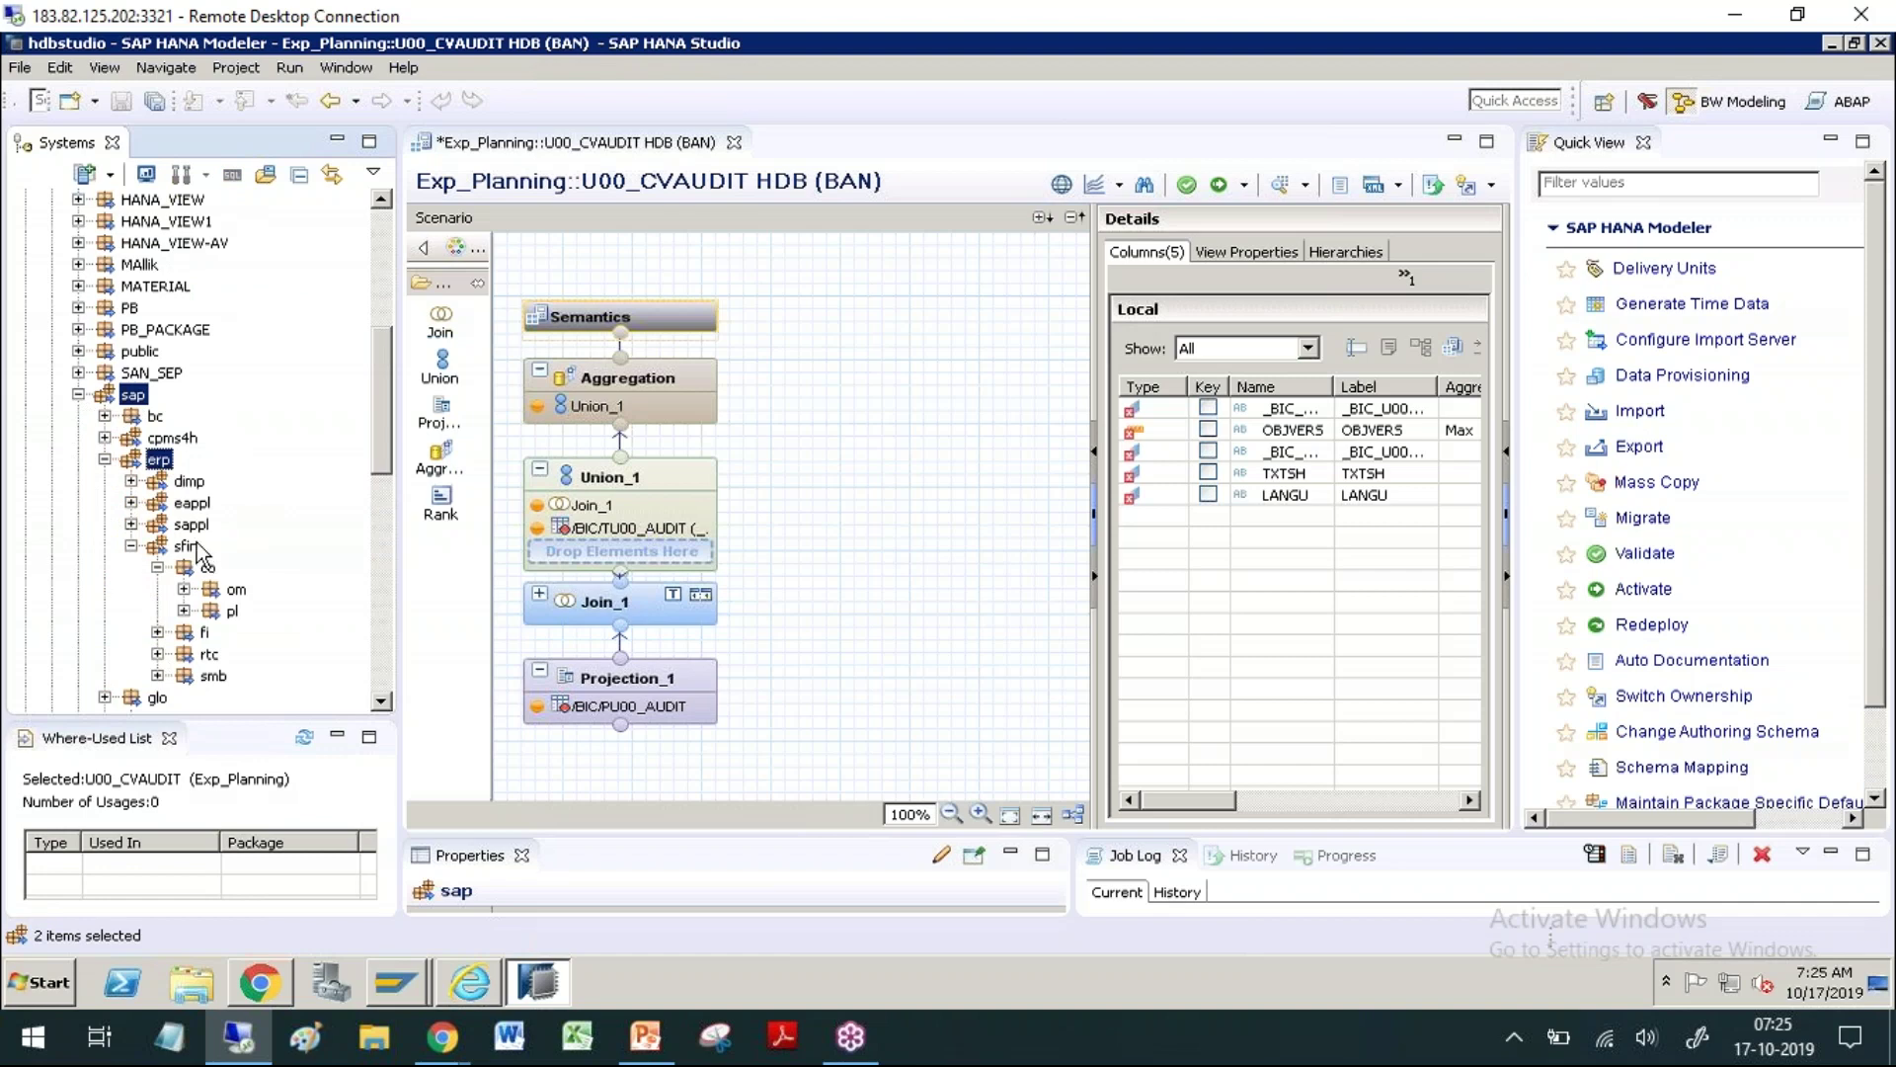
left_click(193, 502, "ctrl")
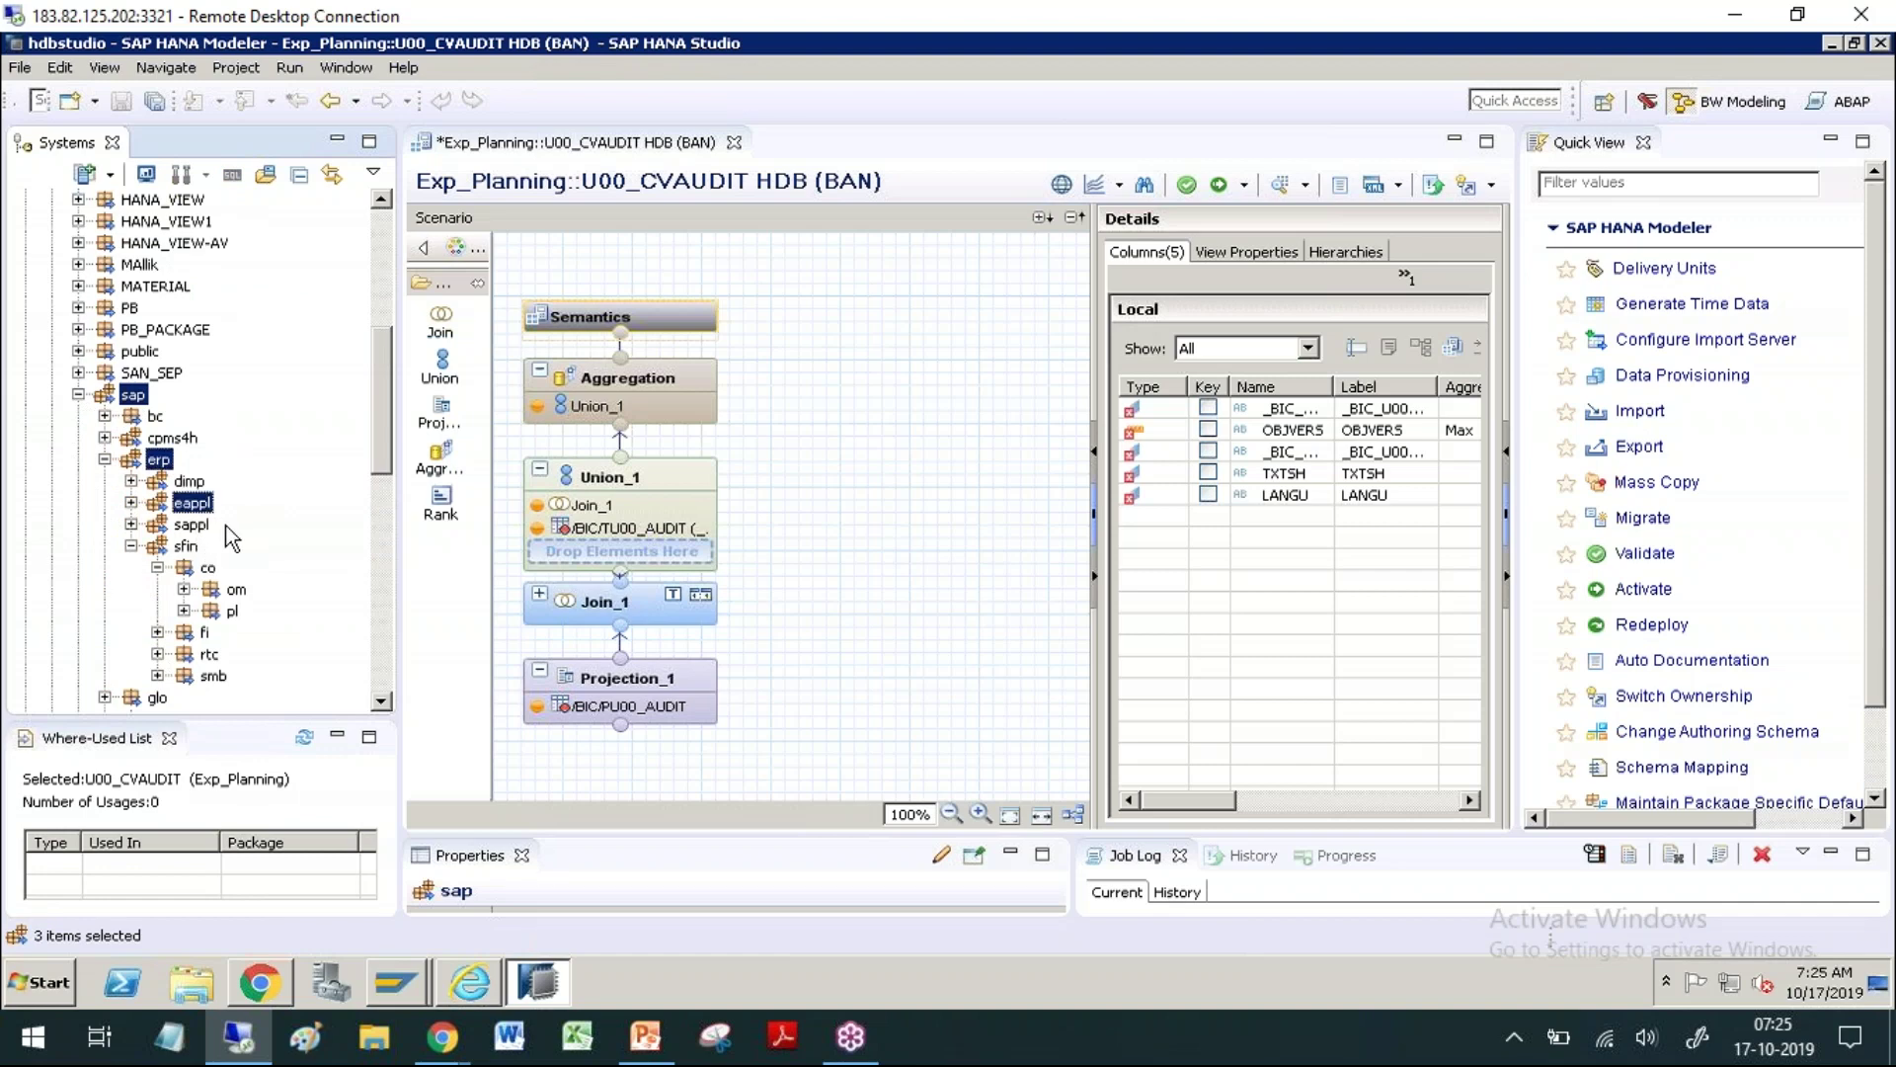
left_click(192, 524, "ctrl")
left_click(187, 546, "ctrl")
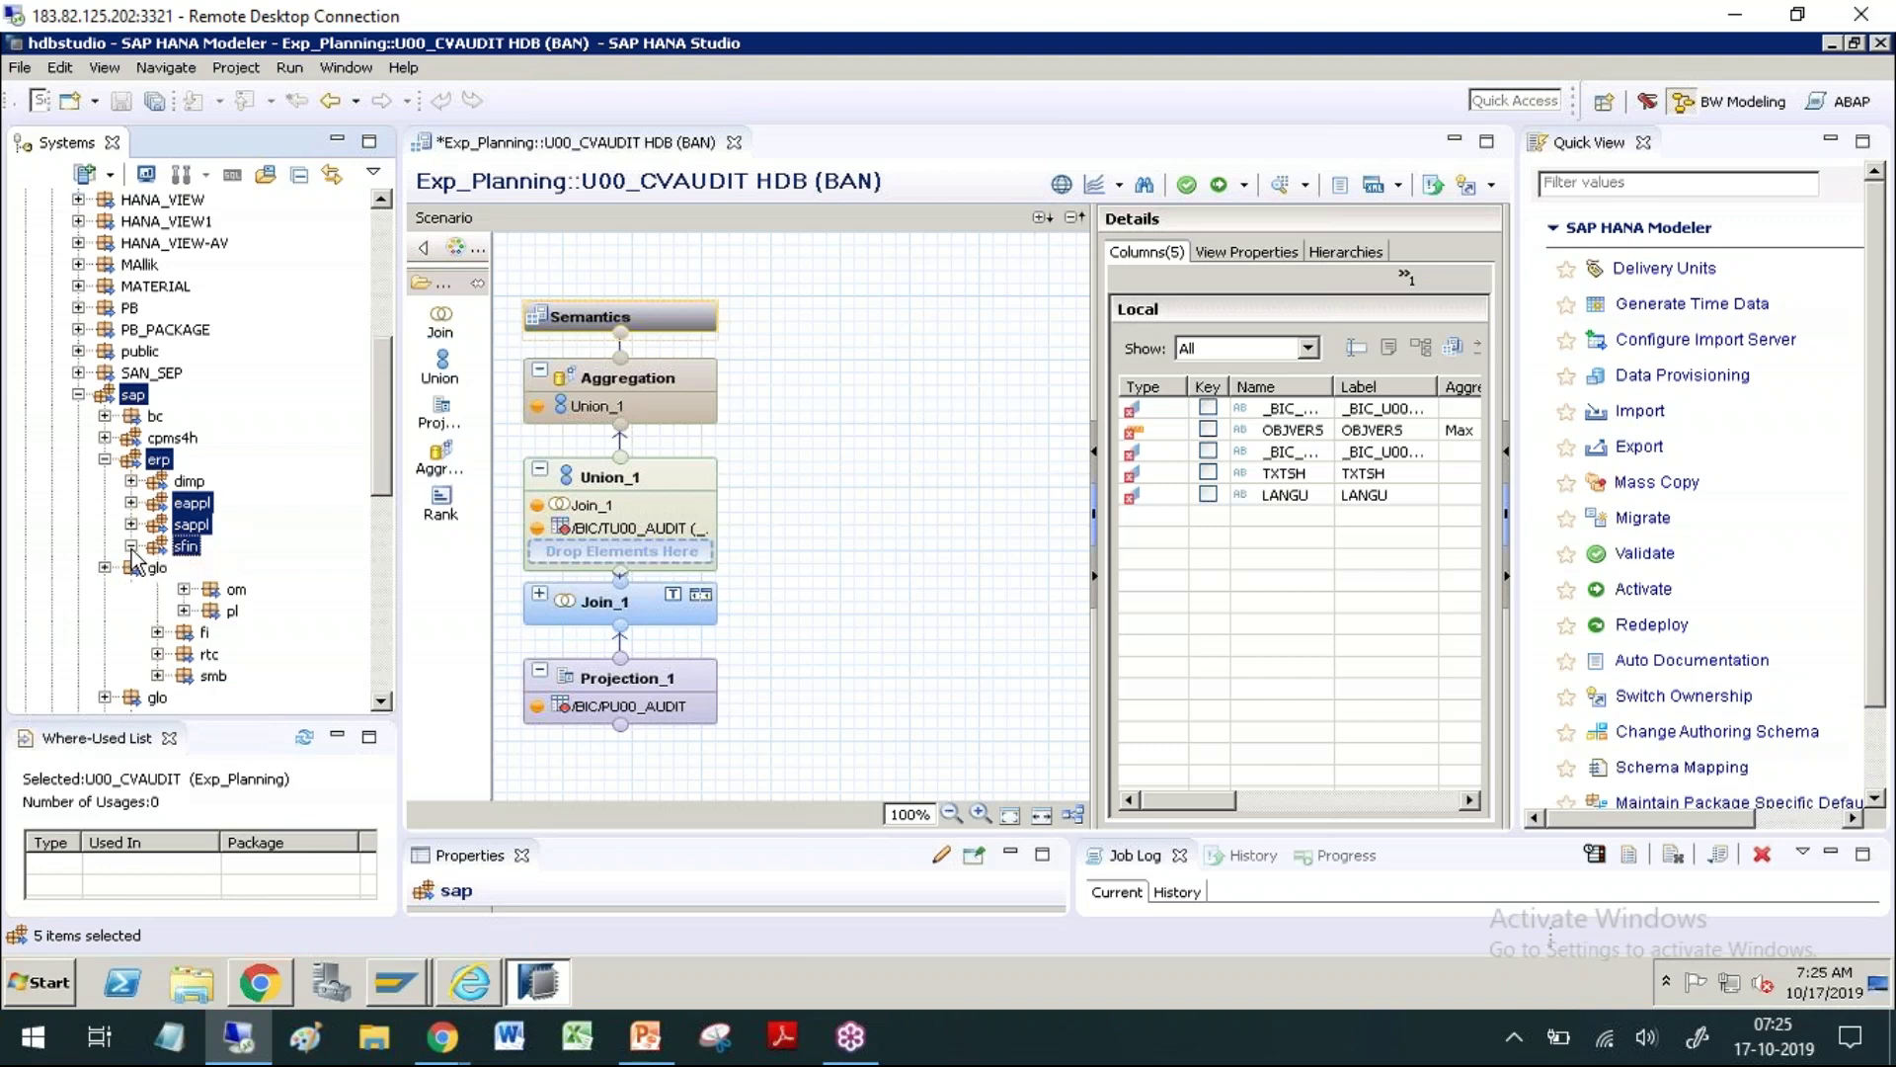
left_click(132, 549)
left_click(194, 503)
left_click(193, 525)
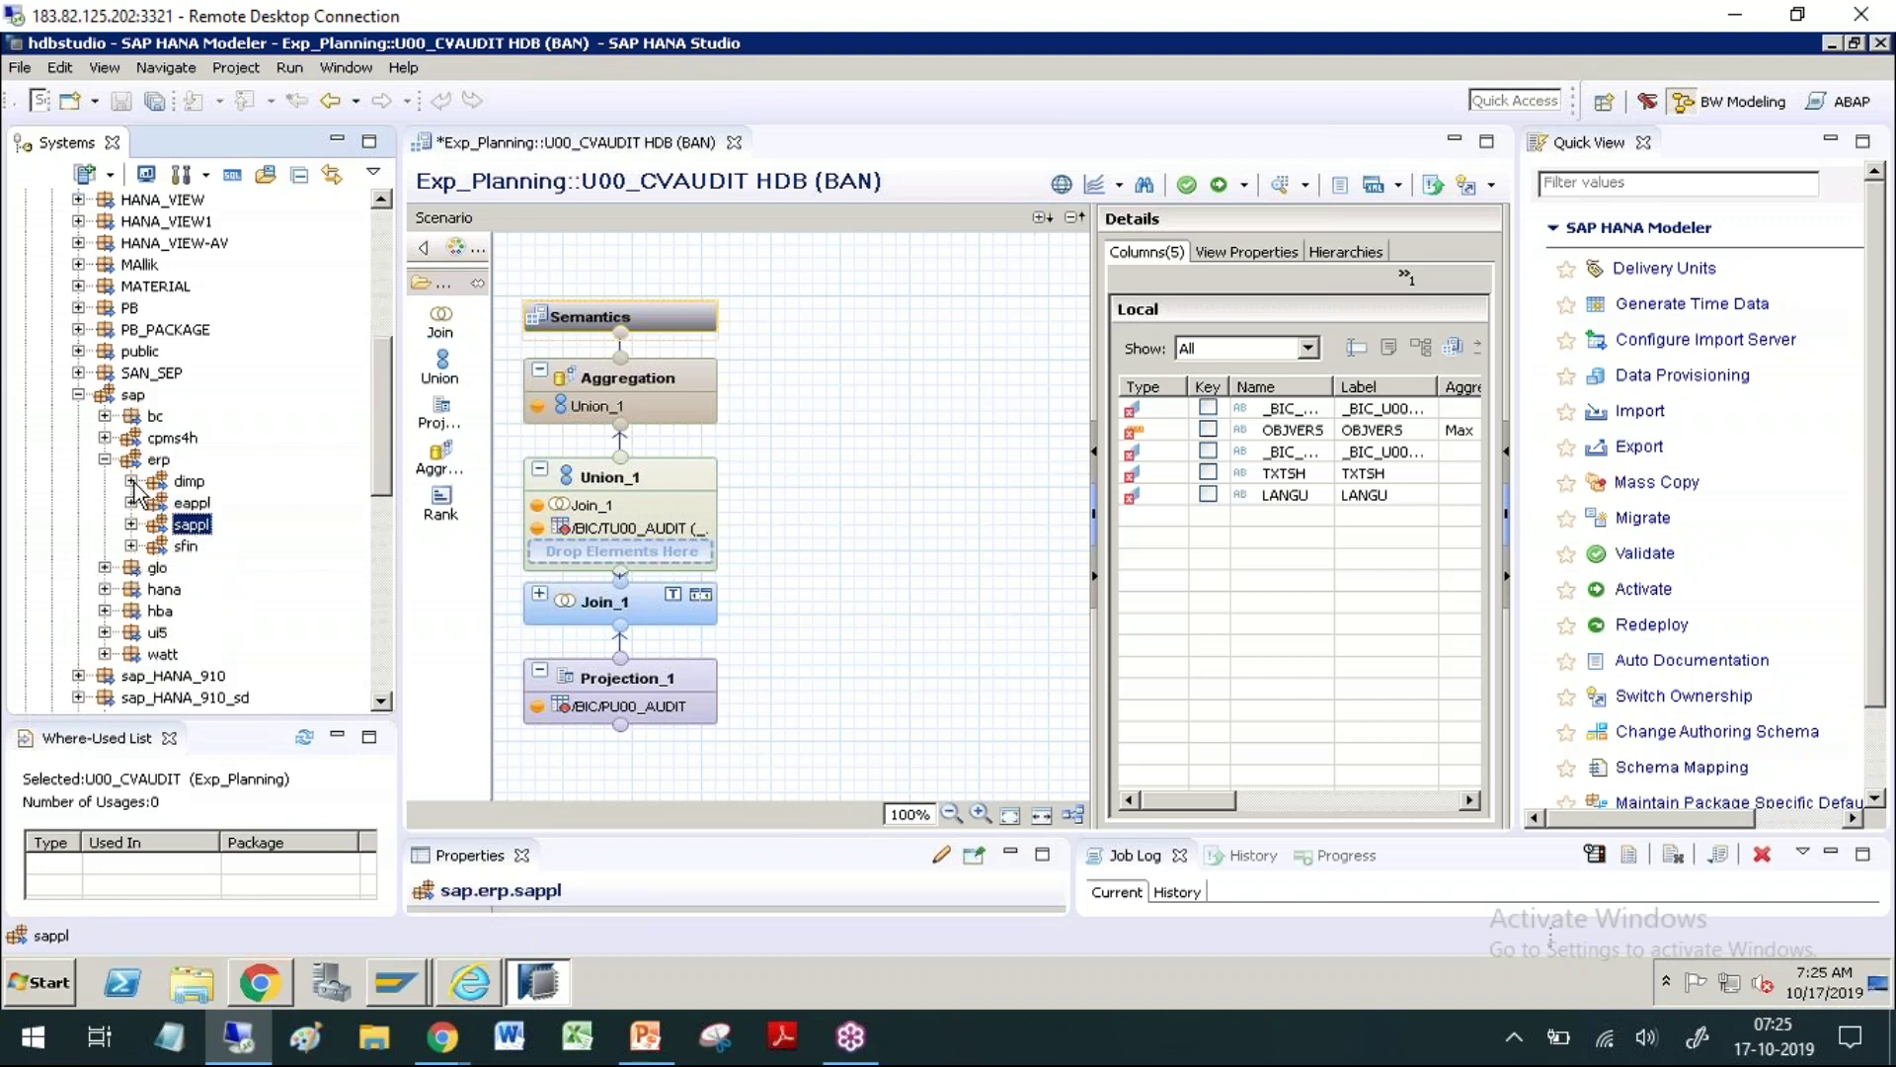
Step: Expand the dimp and ad subpackages of erp, and the hba and hana packages under sap
left_click(130, 481)
left_click(184, 524)
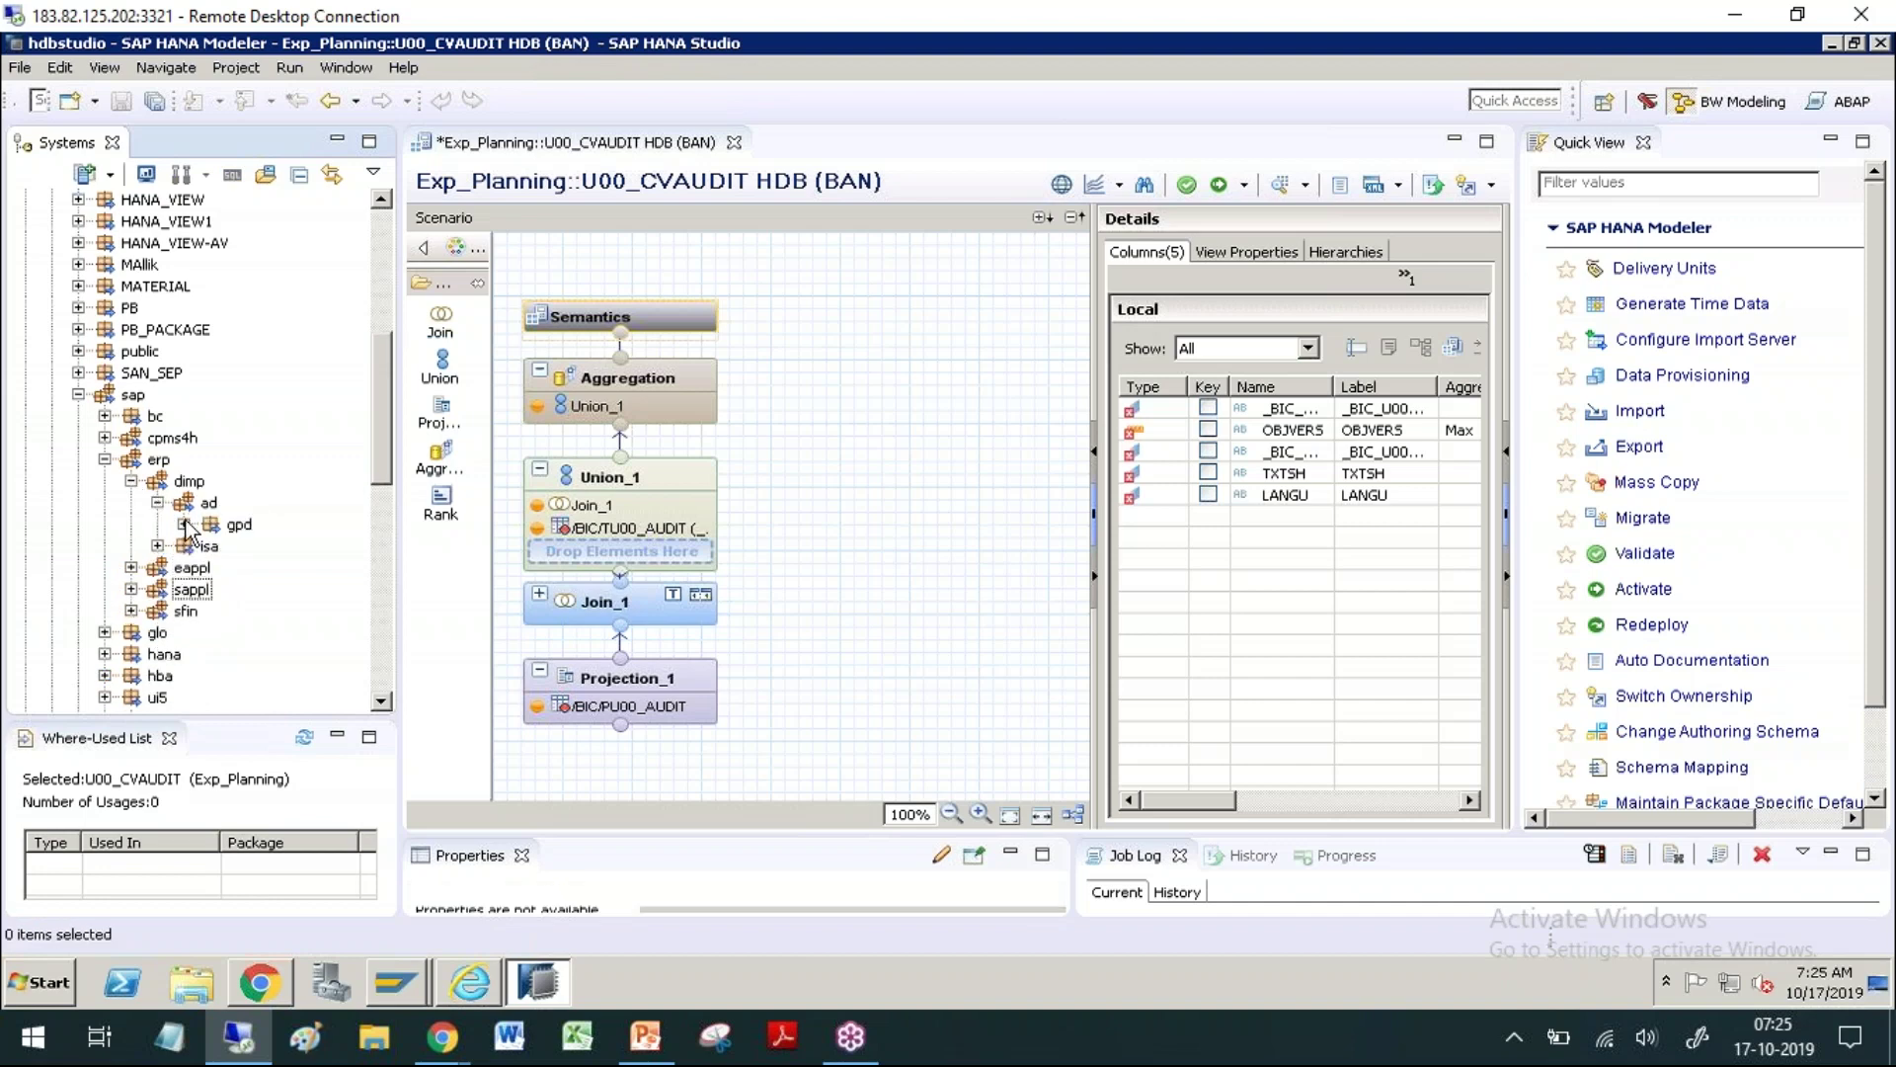
left_click(104, 676)
scroll(119, 512, "down", 3)
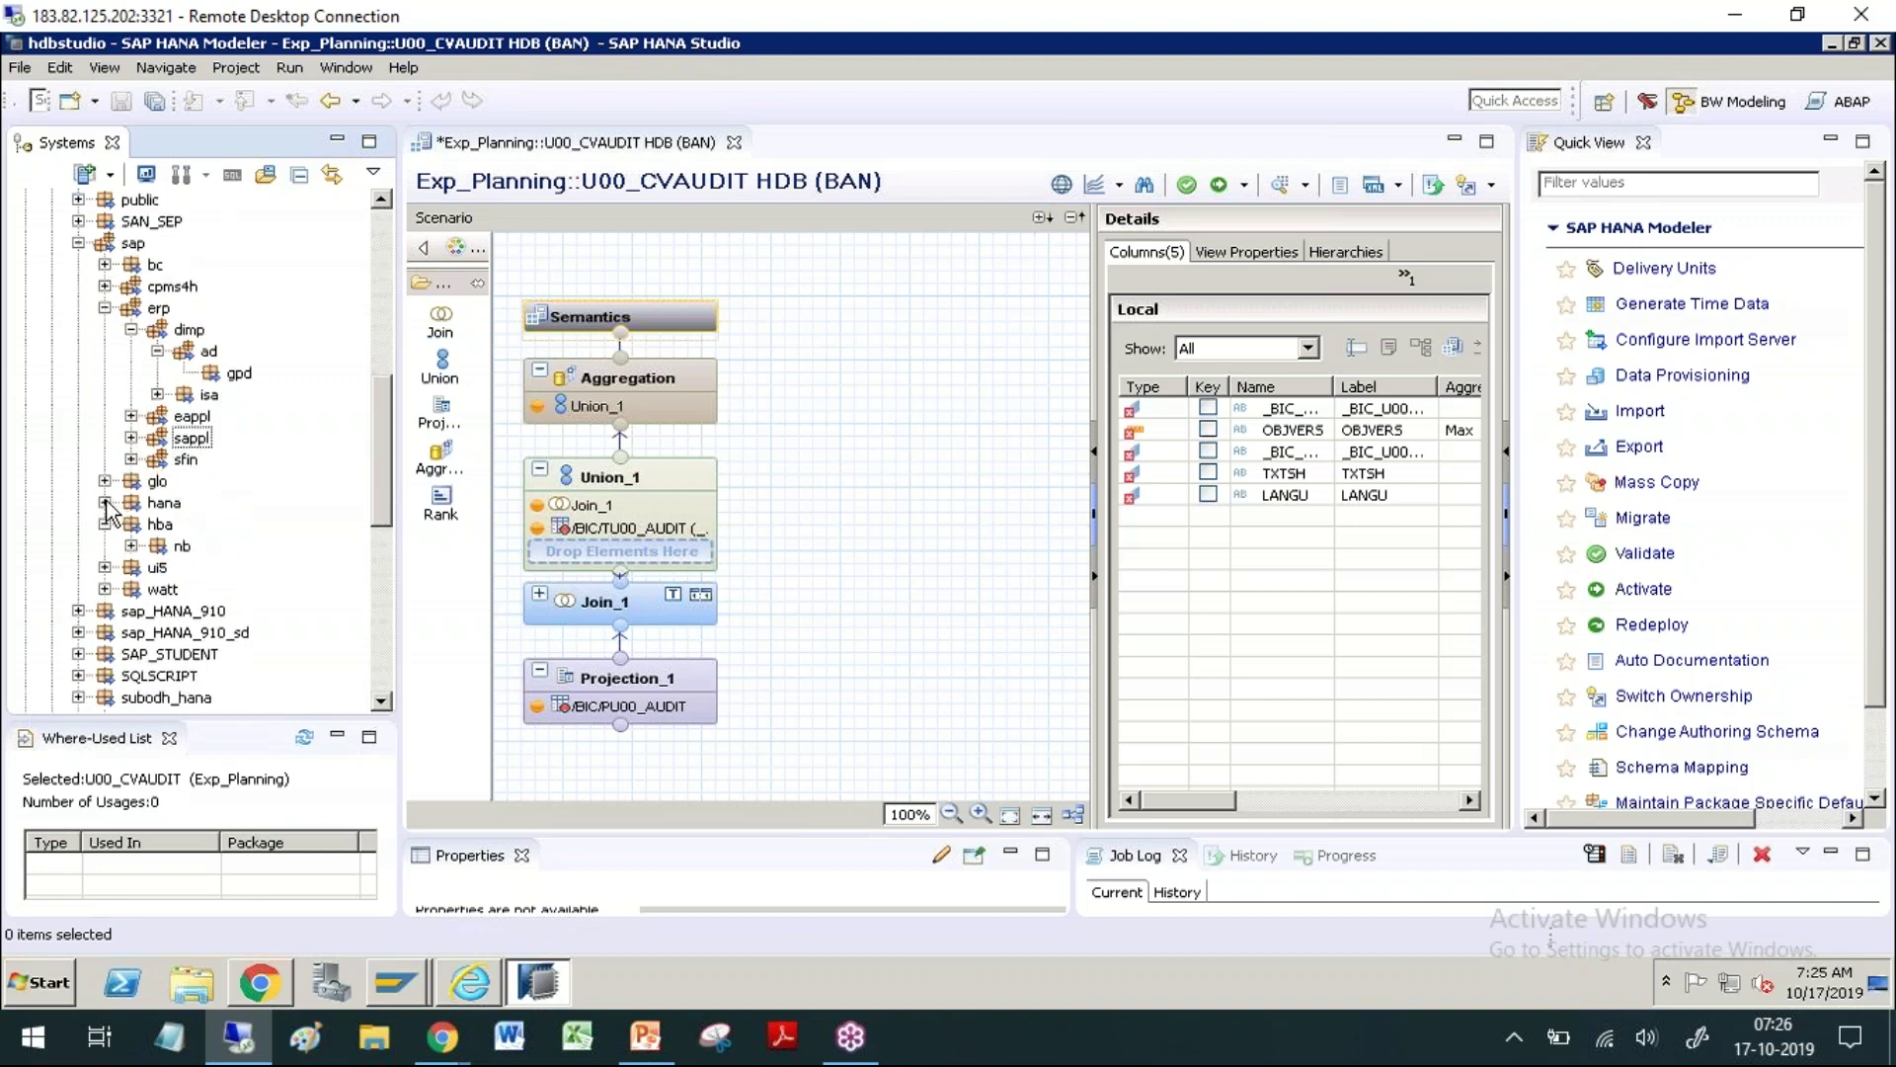
left_click(106, 502)
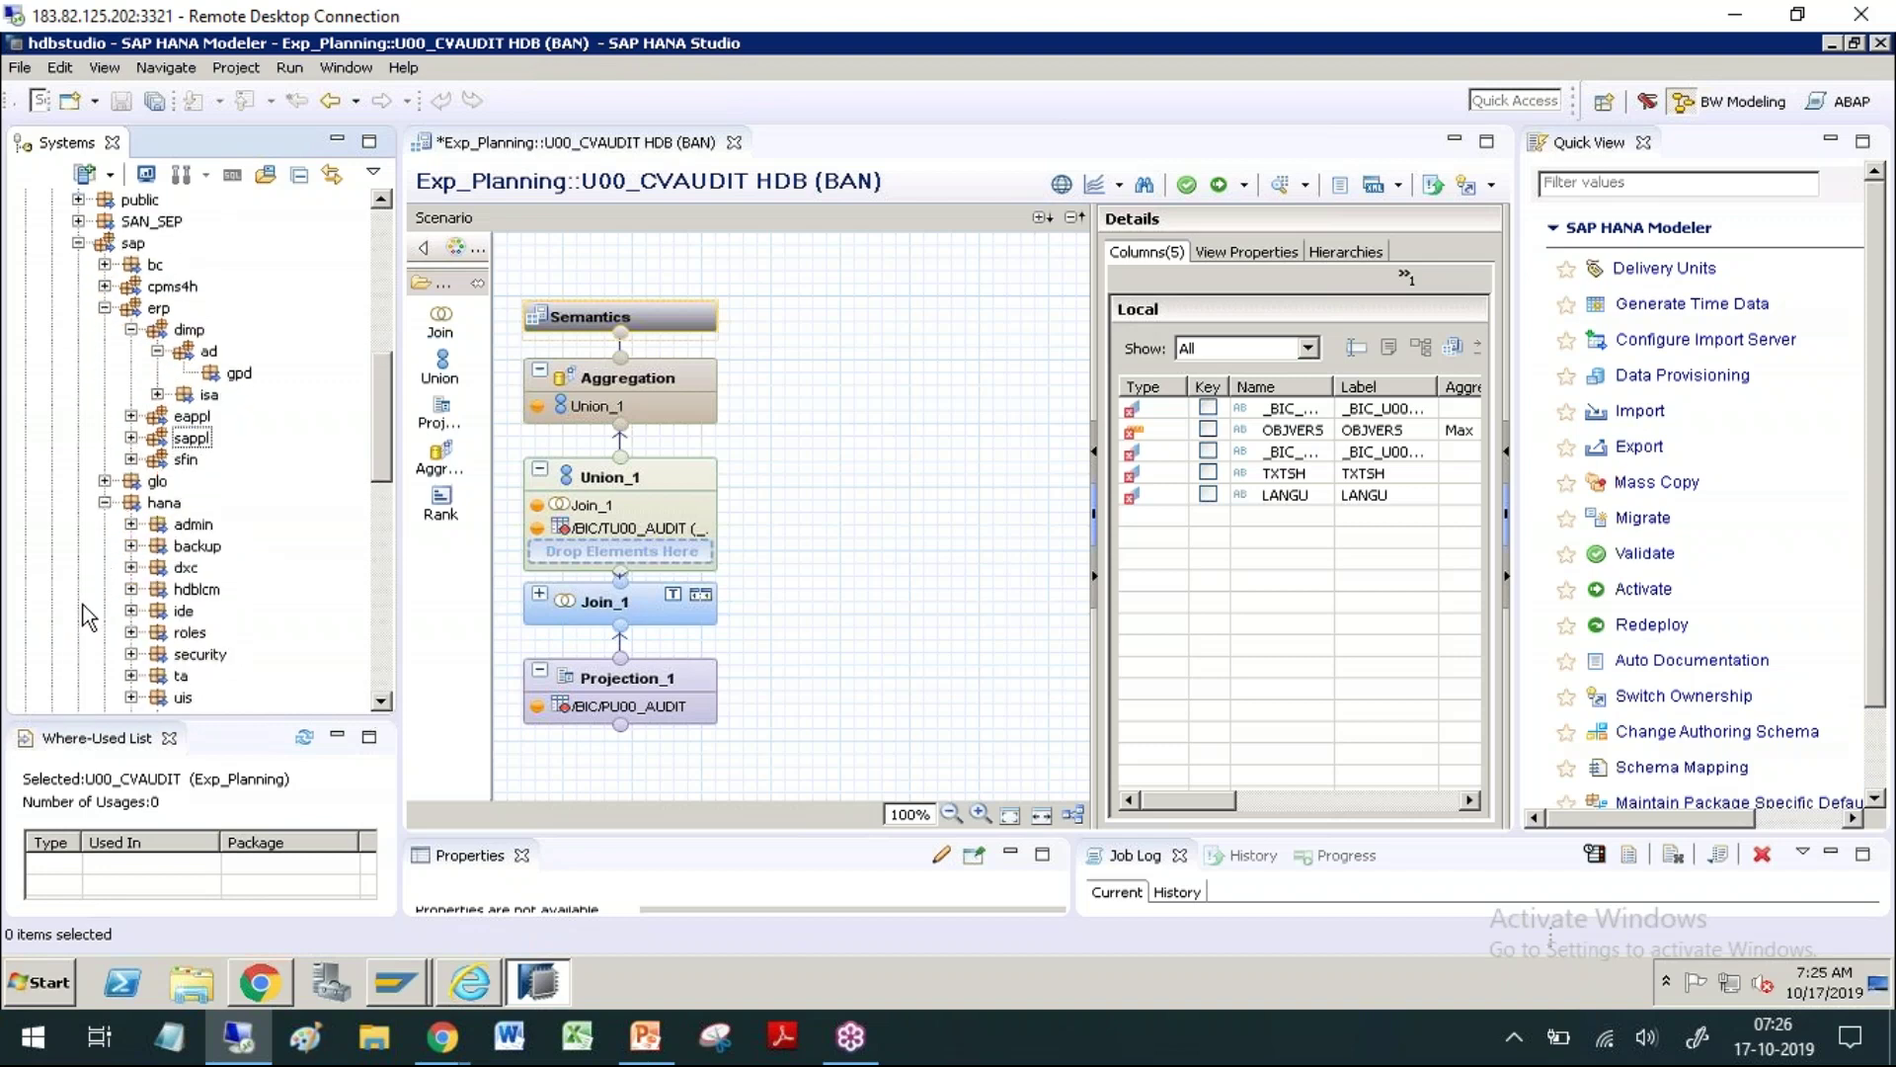
Step: Open the calculation view FCO_C_ACCOUNT_ASSIGNMENT_TYPE from the sap.erp.sfin.co.pl package
left_click(131, 460)
left_click(185, 525)
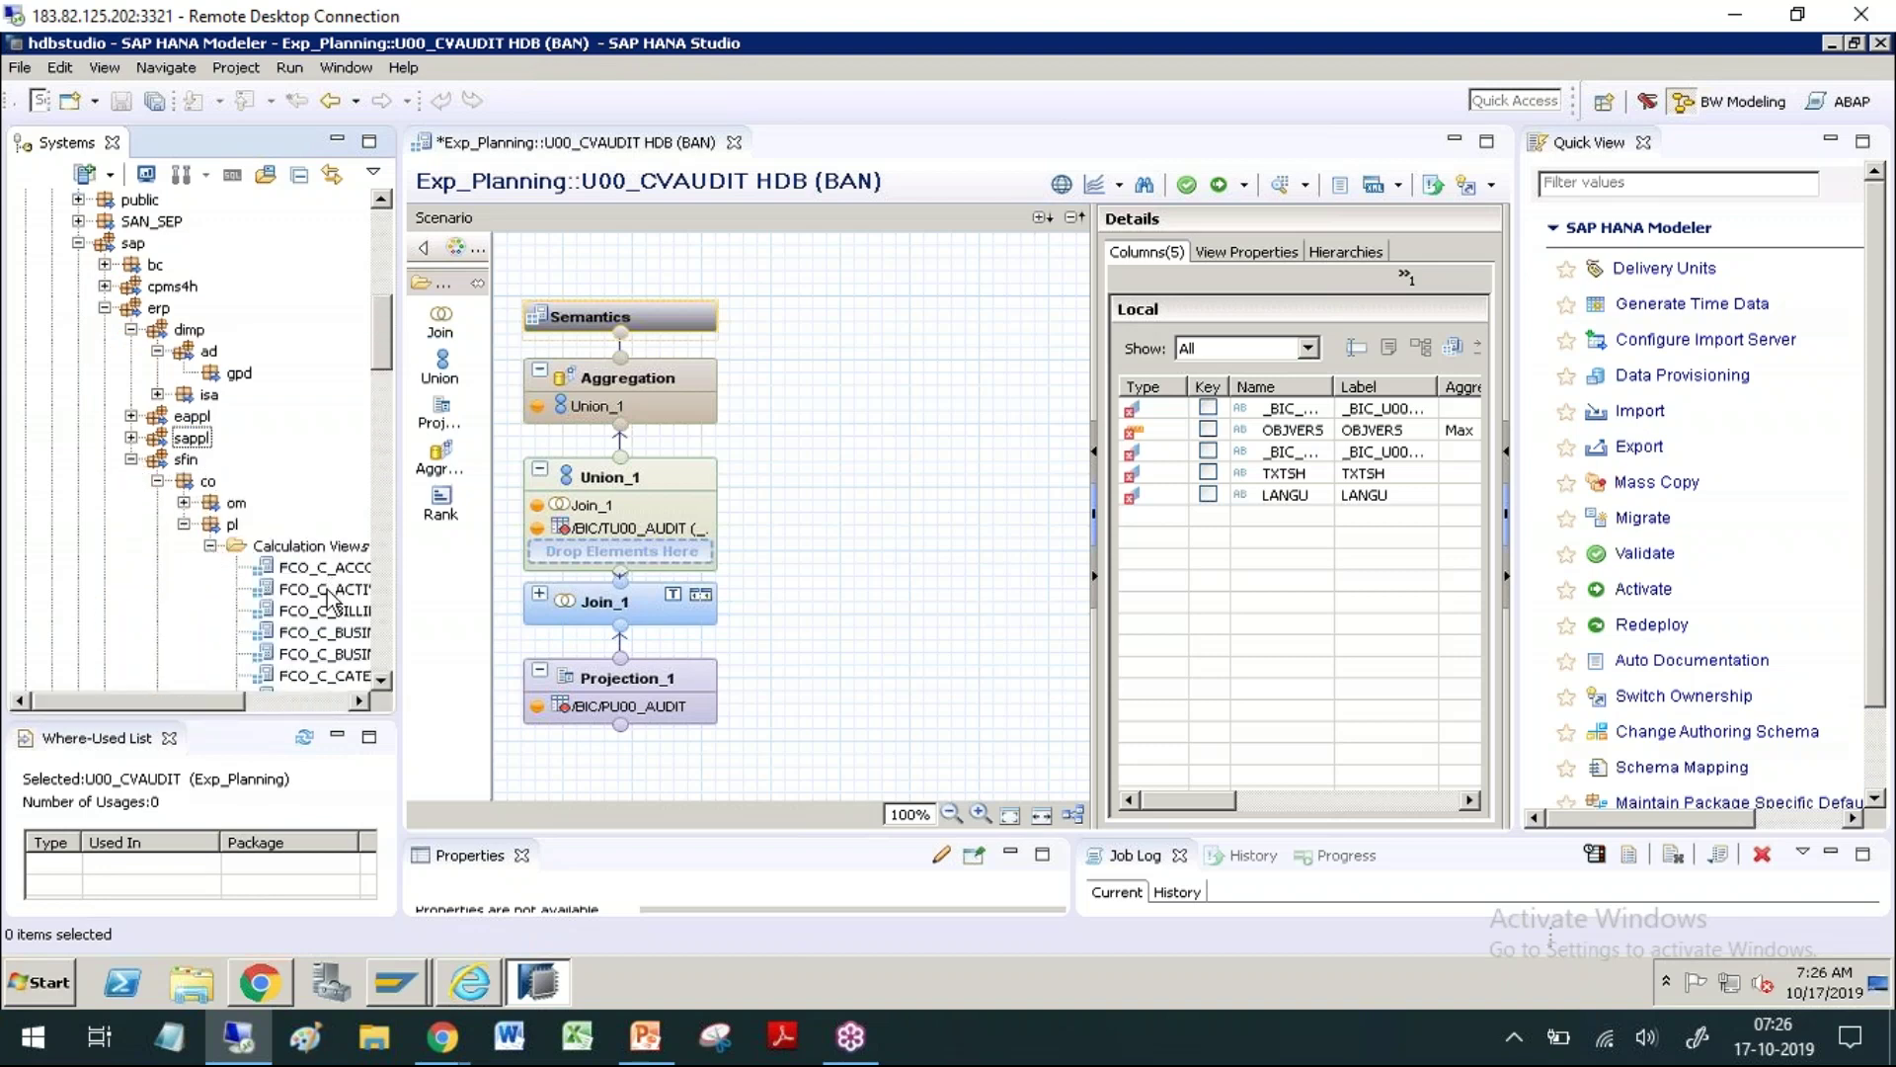
left_click_drag(225, 701, 314, 700)
left_click(277, 568)
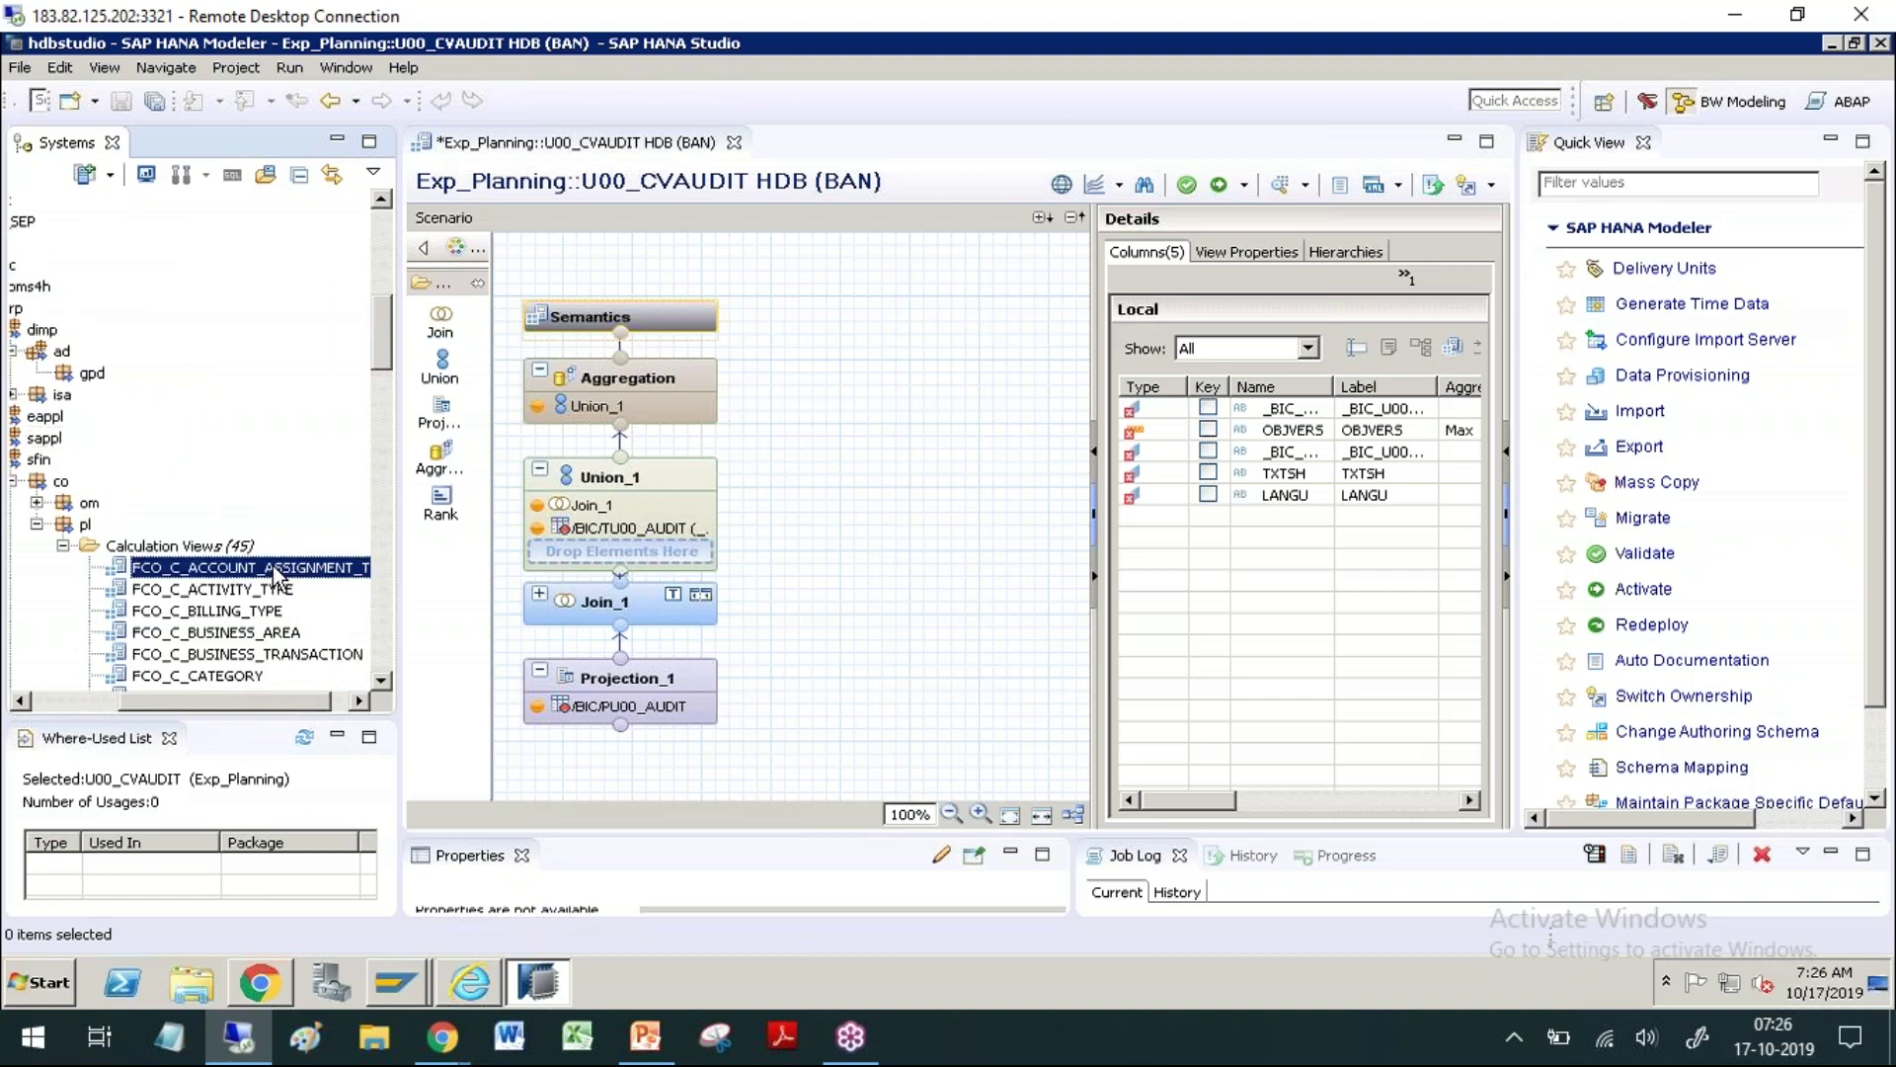
double_click(277, 570)
left_click(814, 513)
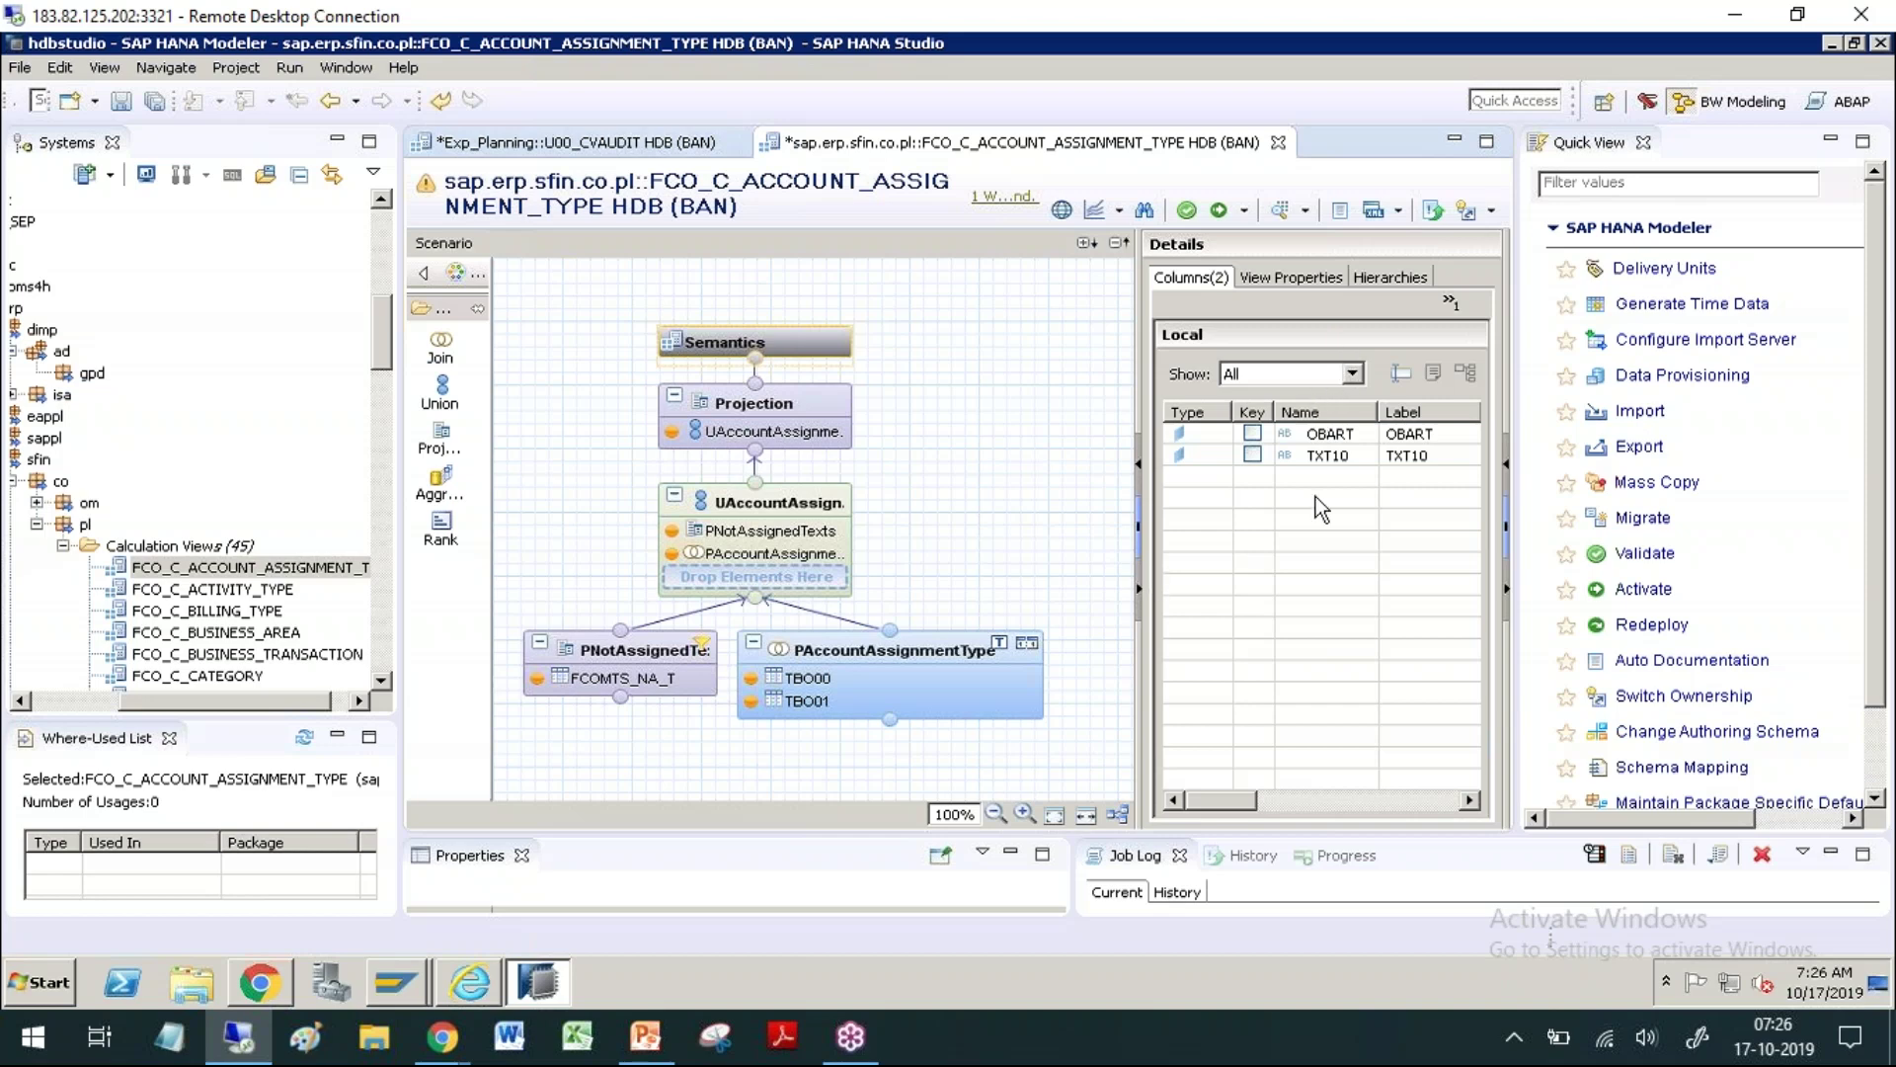
Step: Close the open calculation views without saving their changes
left_click(1277, 142)
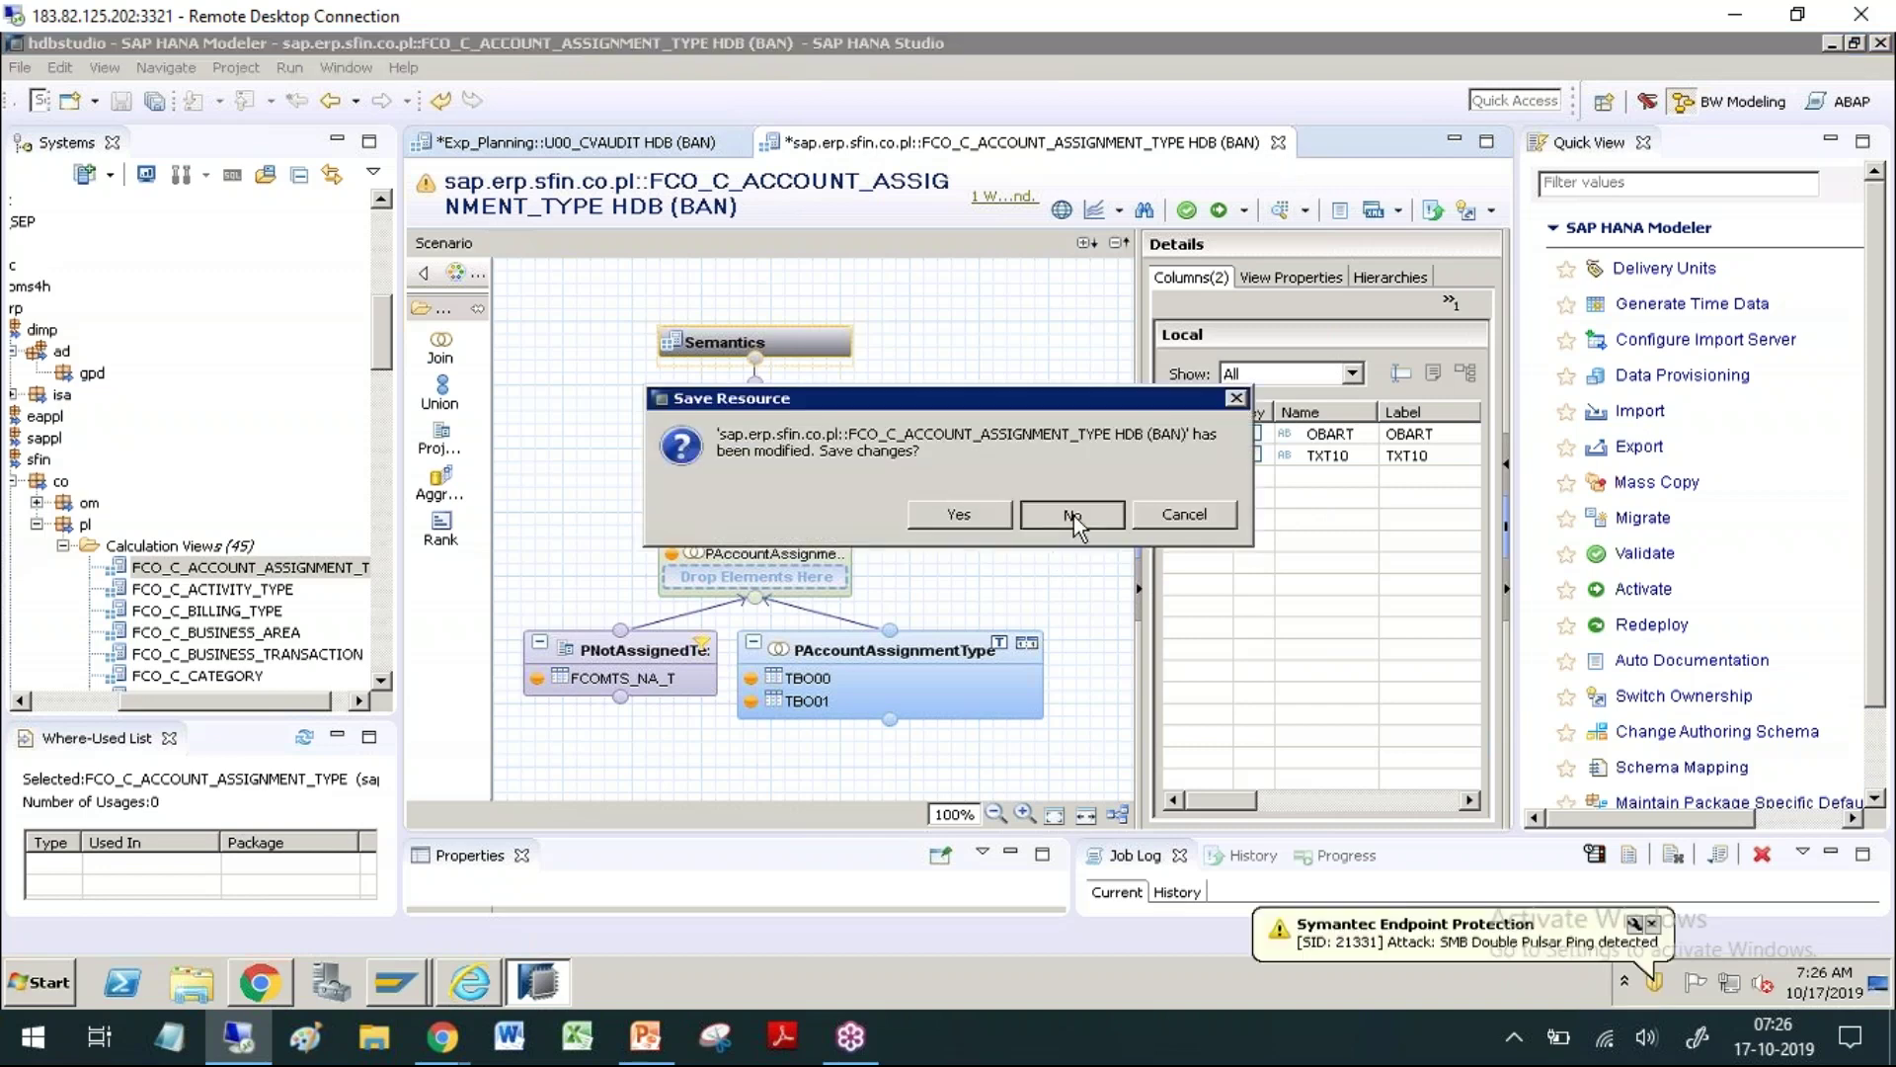
left_click(1073, 514)
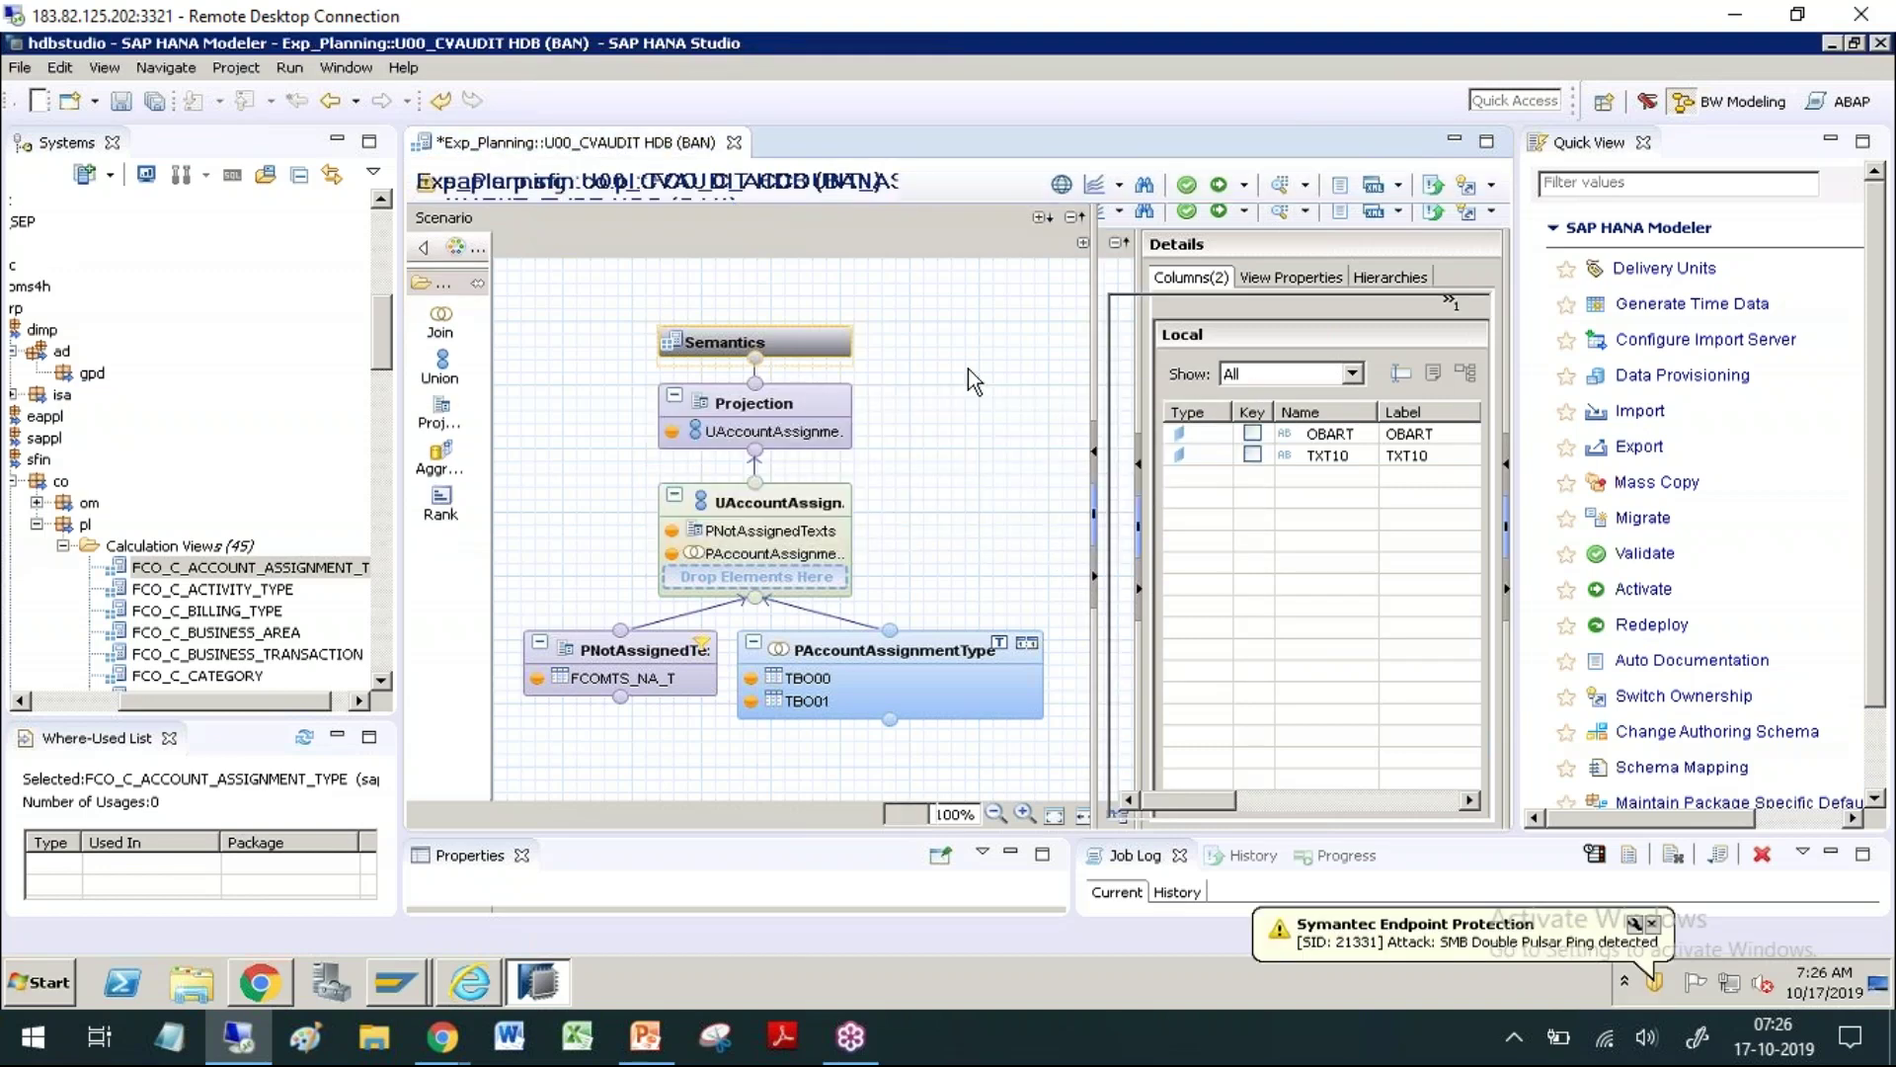
left_click(1072, 515)
Step: Switch to the ABAP perspective and select the project A4H_001_etech_en
left_click(1845, 102)
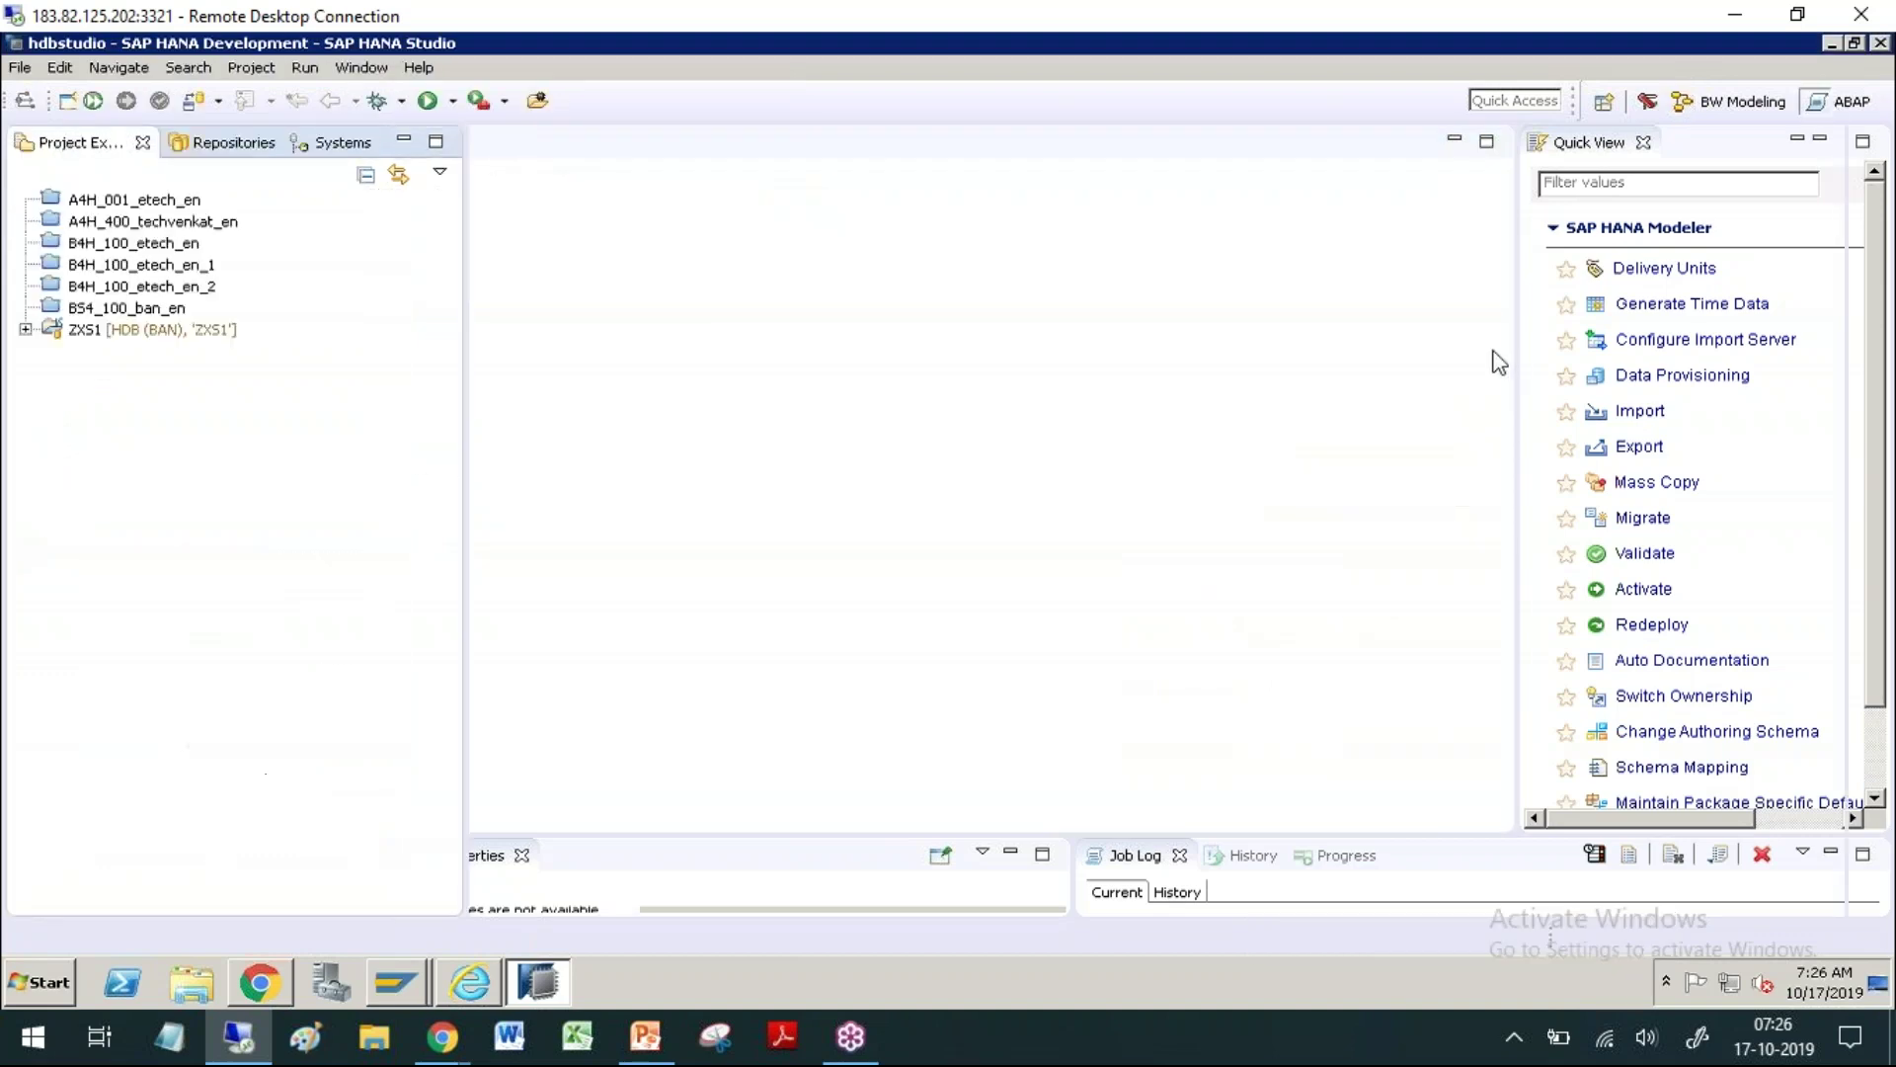
left_click(1849, 102)
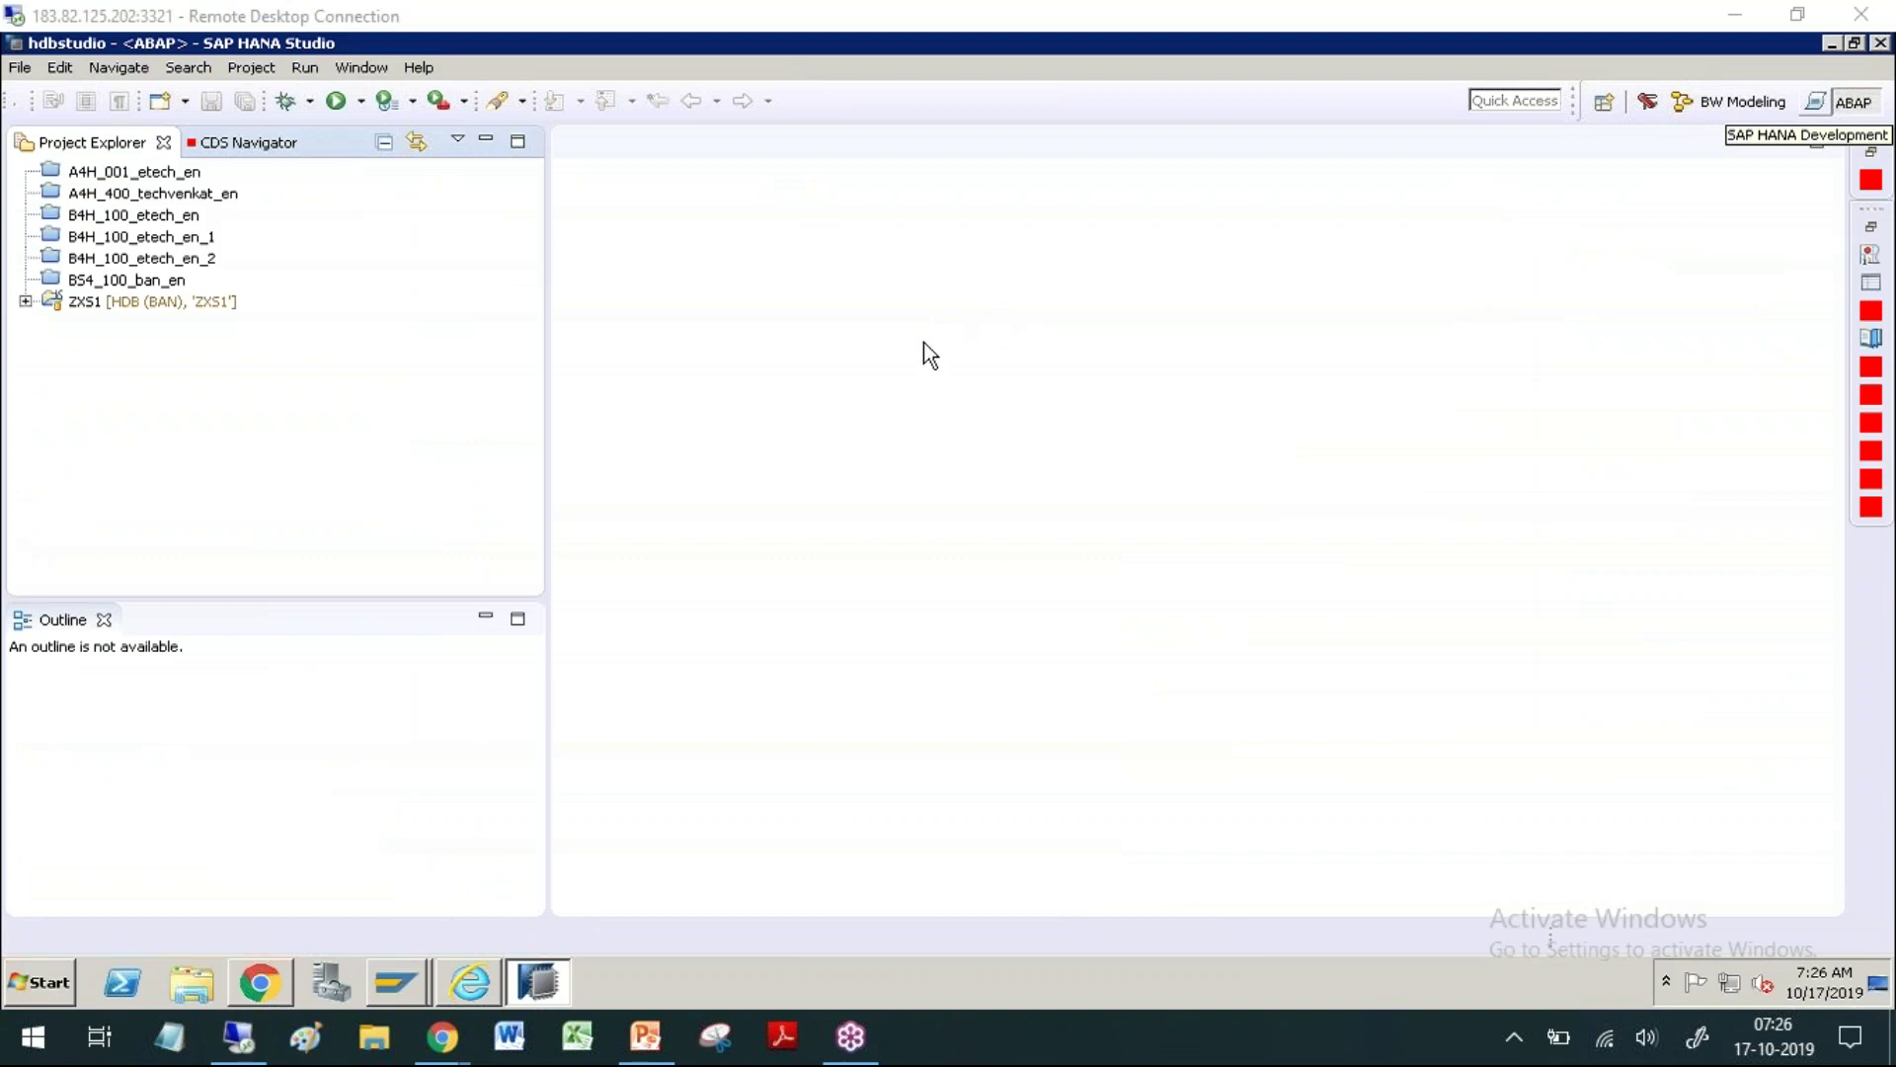
left_click(109, 194)
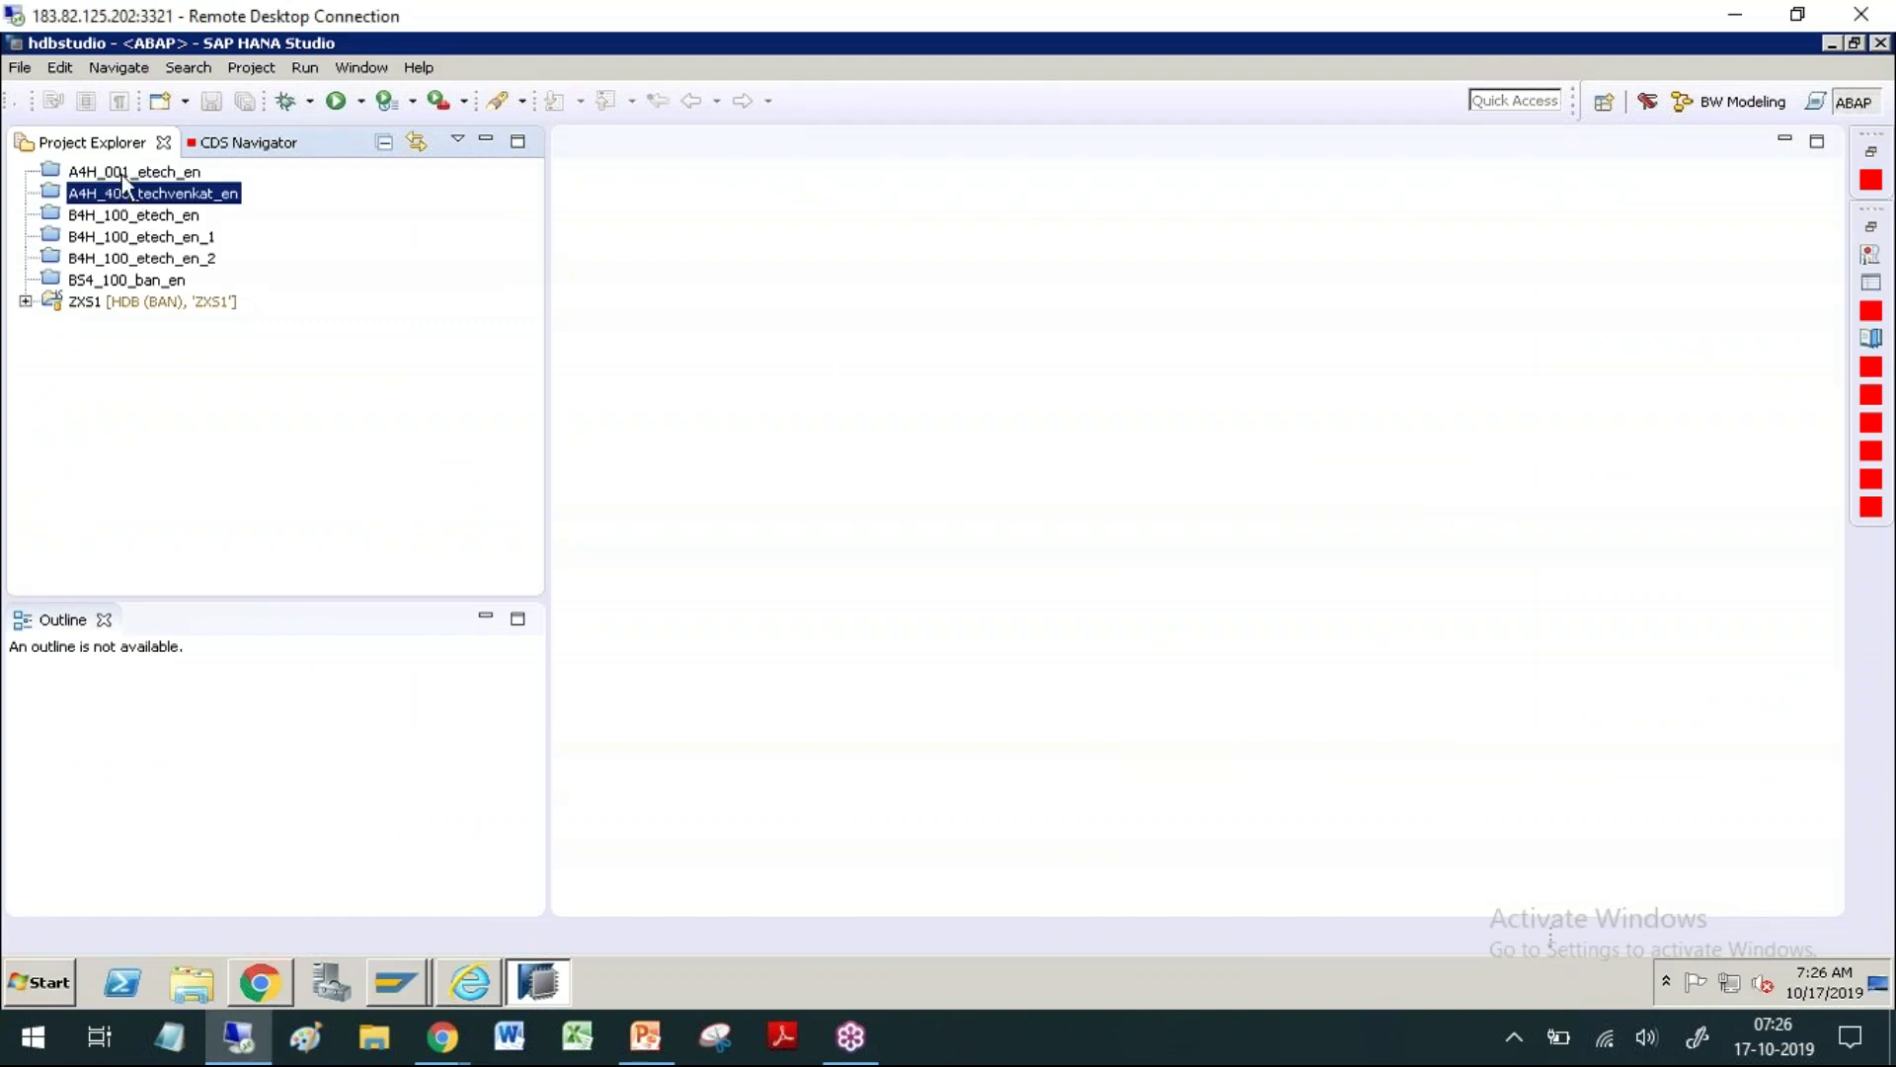
key("Up")
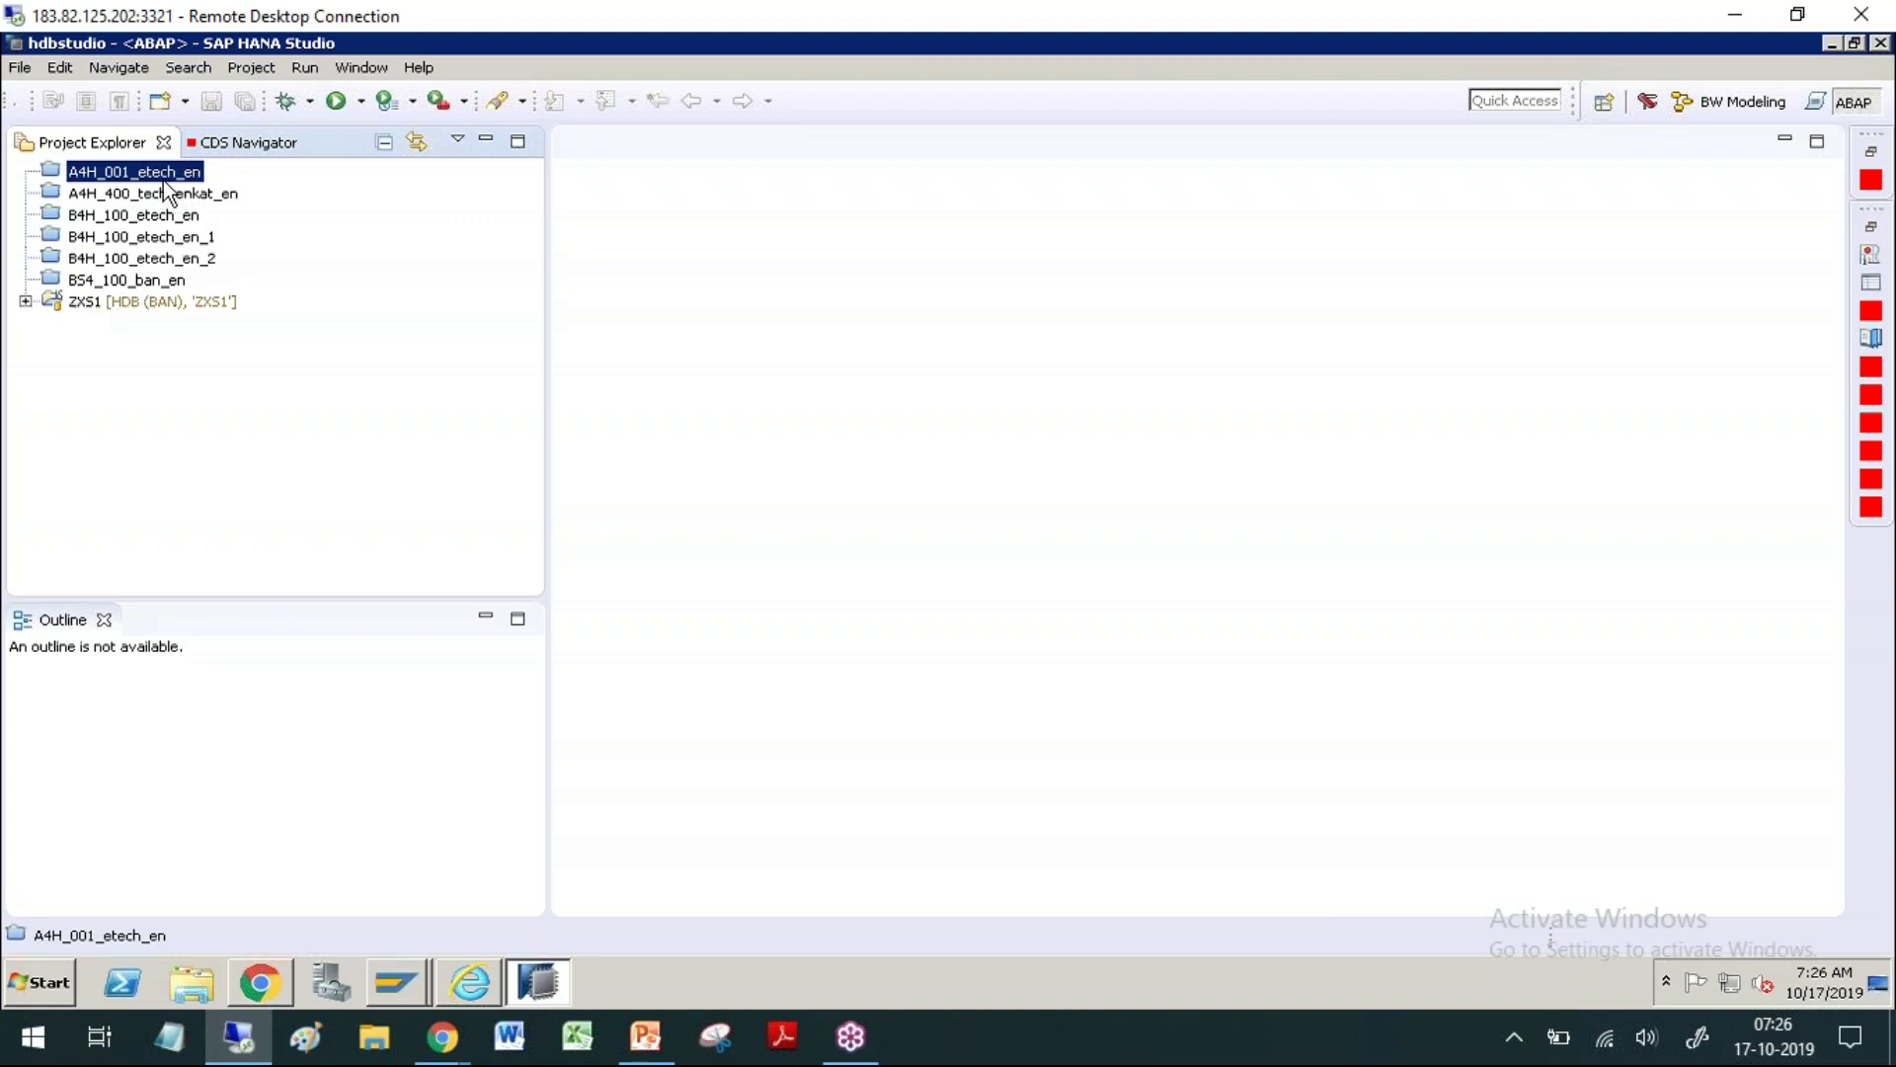
Step: Browse the wizard categories for creating new objects, collapsing the SAP HANA category, and dismiss the wizard
left_click(184, 102)
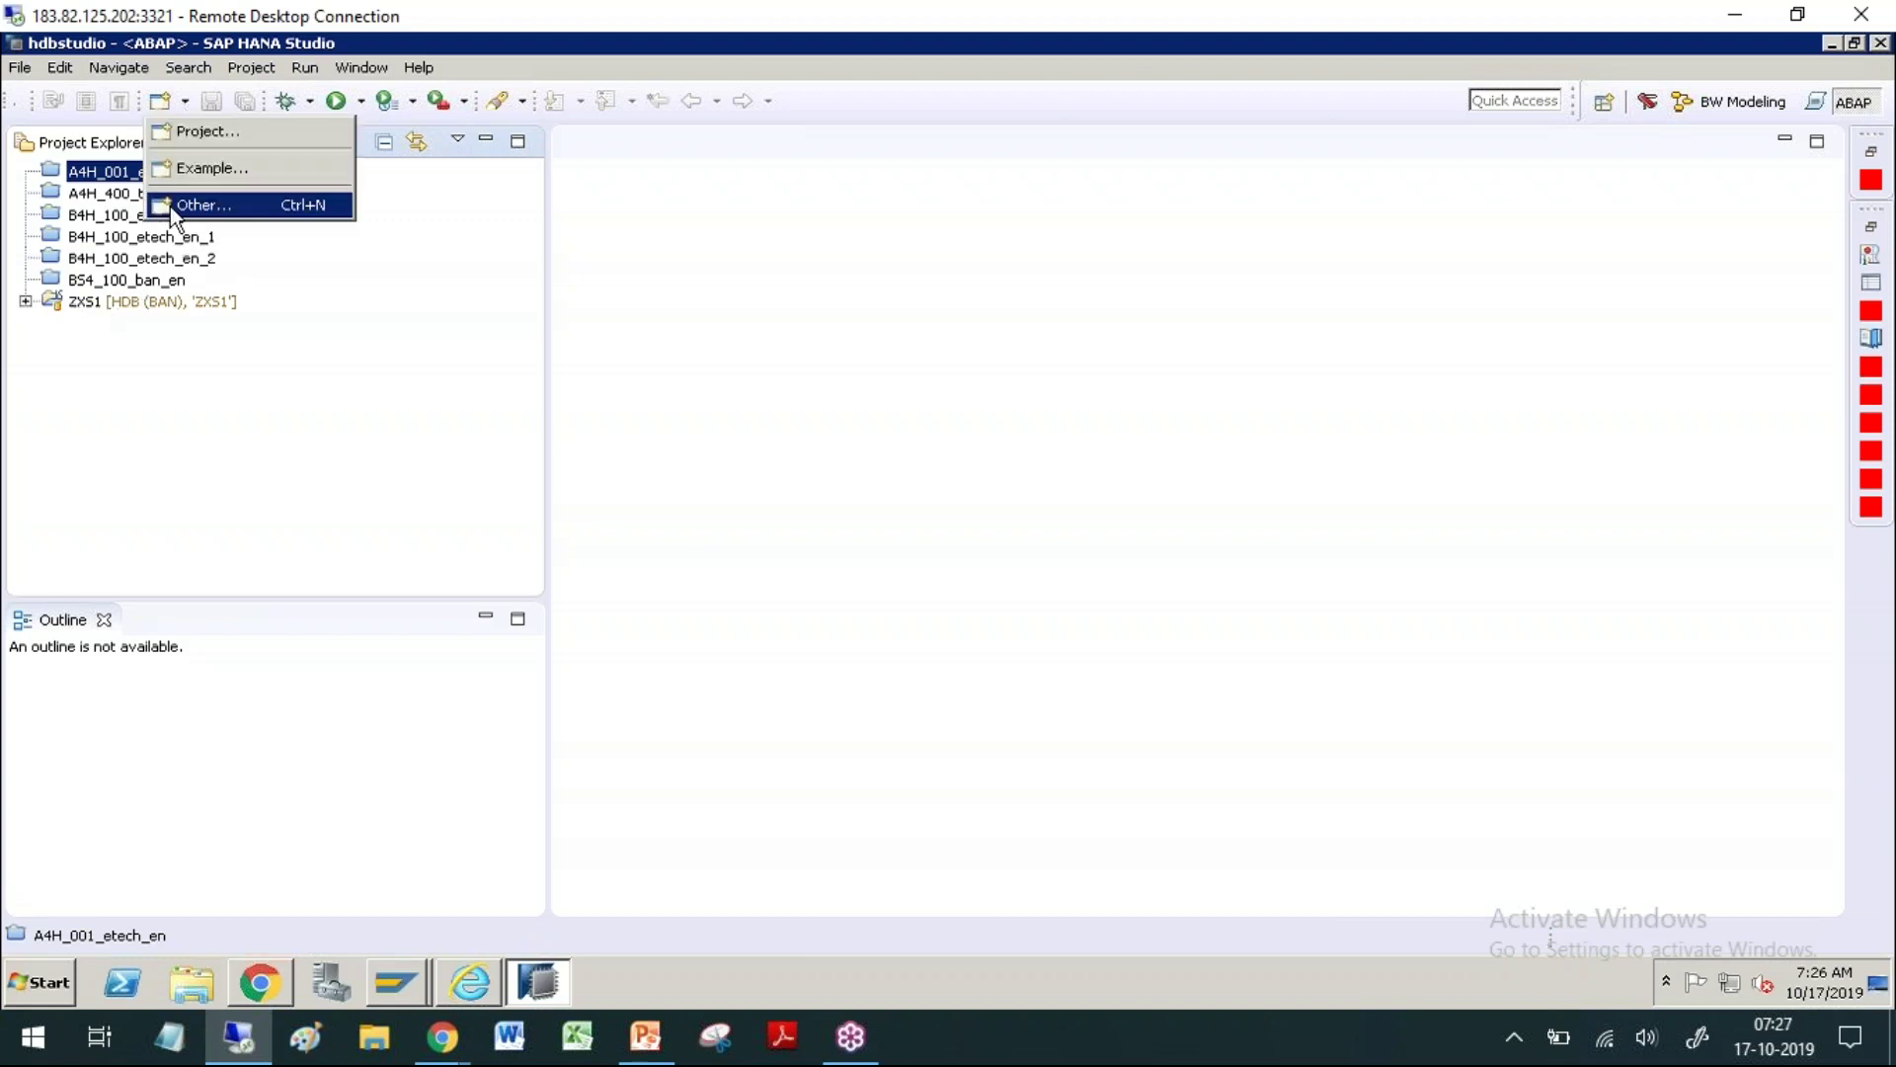
left_click(202, 204)
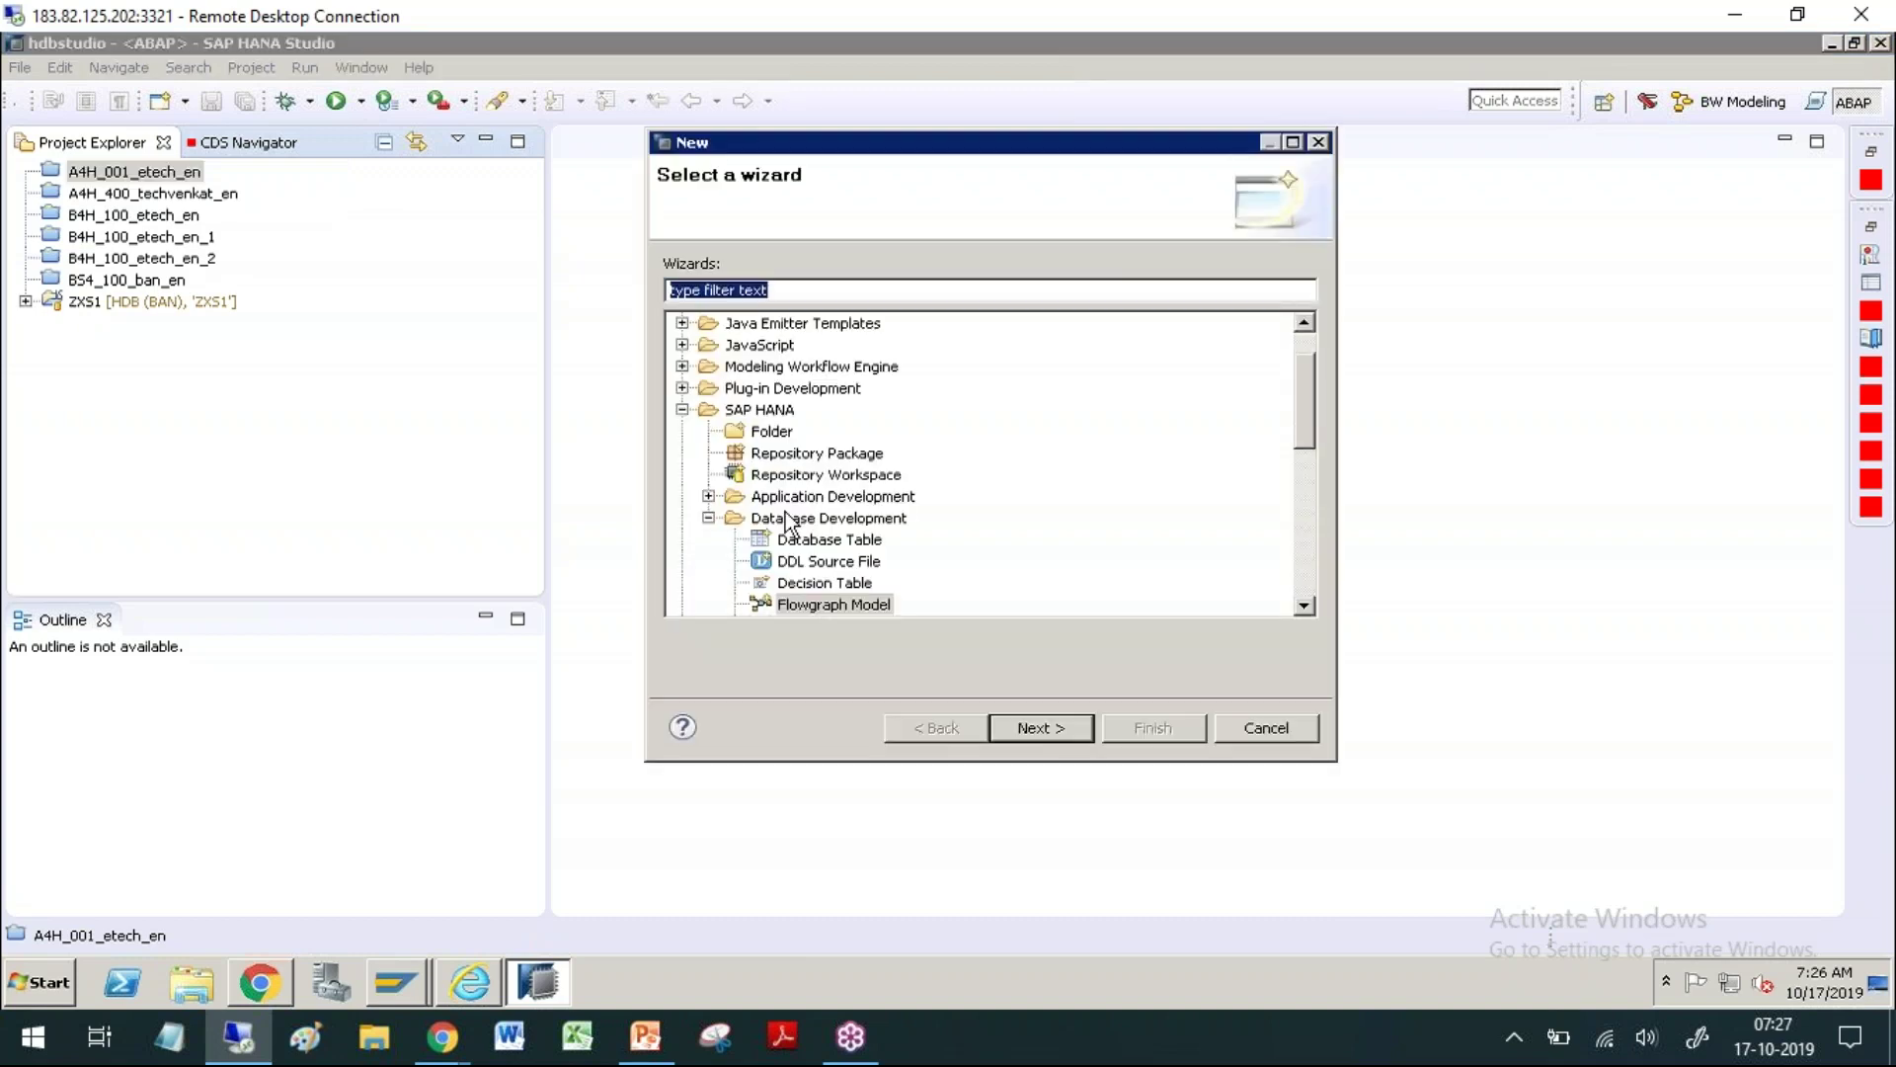
left_click(682, 409)
left_click(781, 389)
scroll(790, 493, "up", 1)
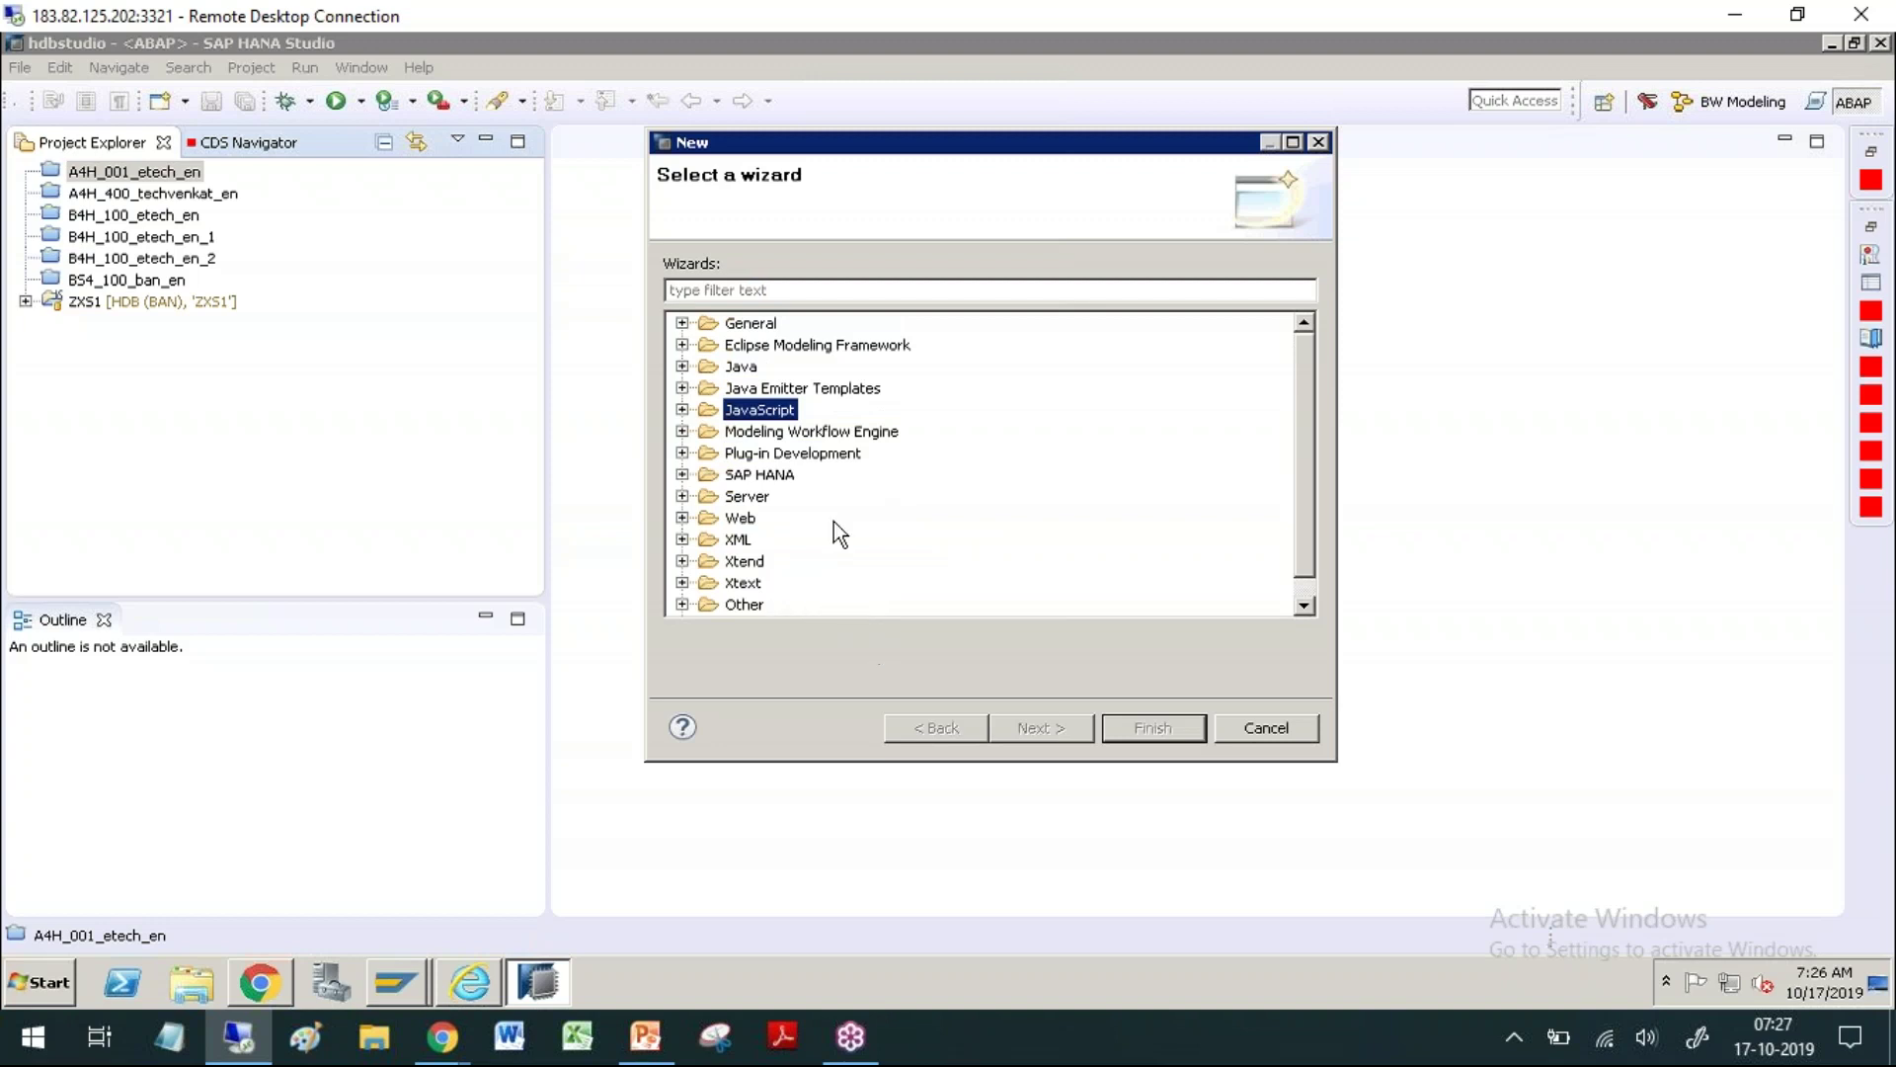
left_click(1264, 728)
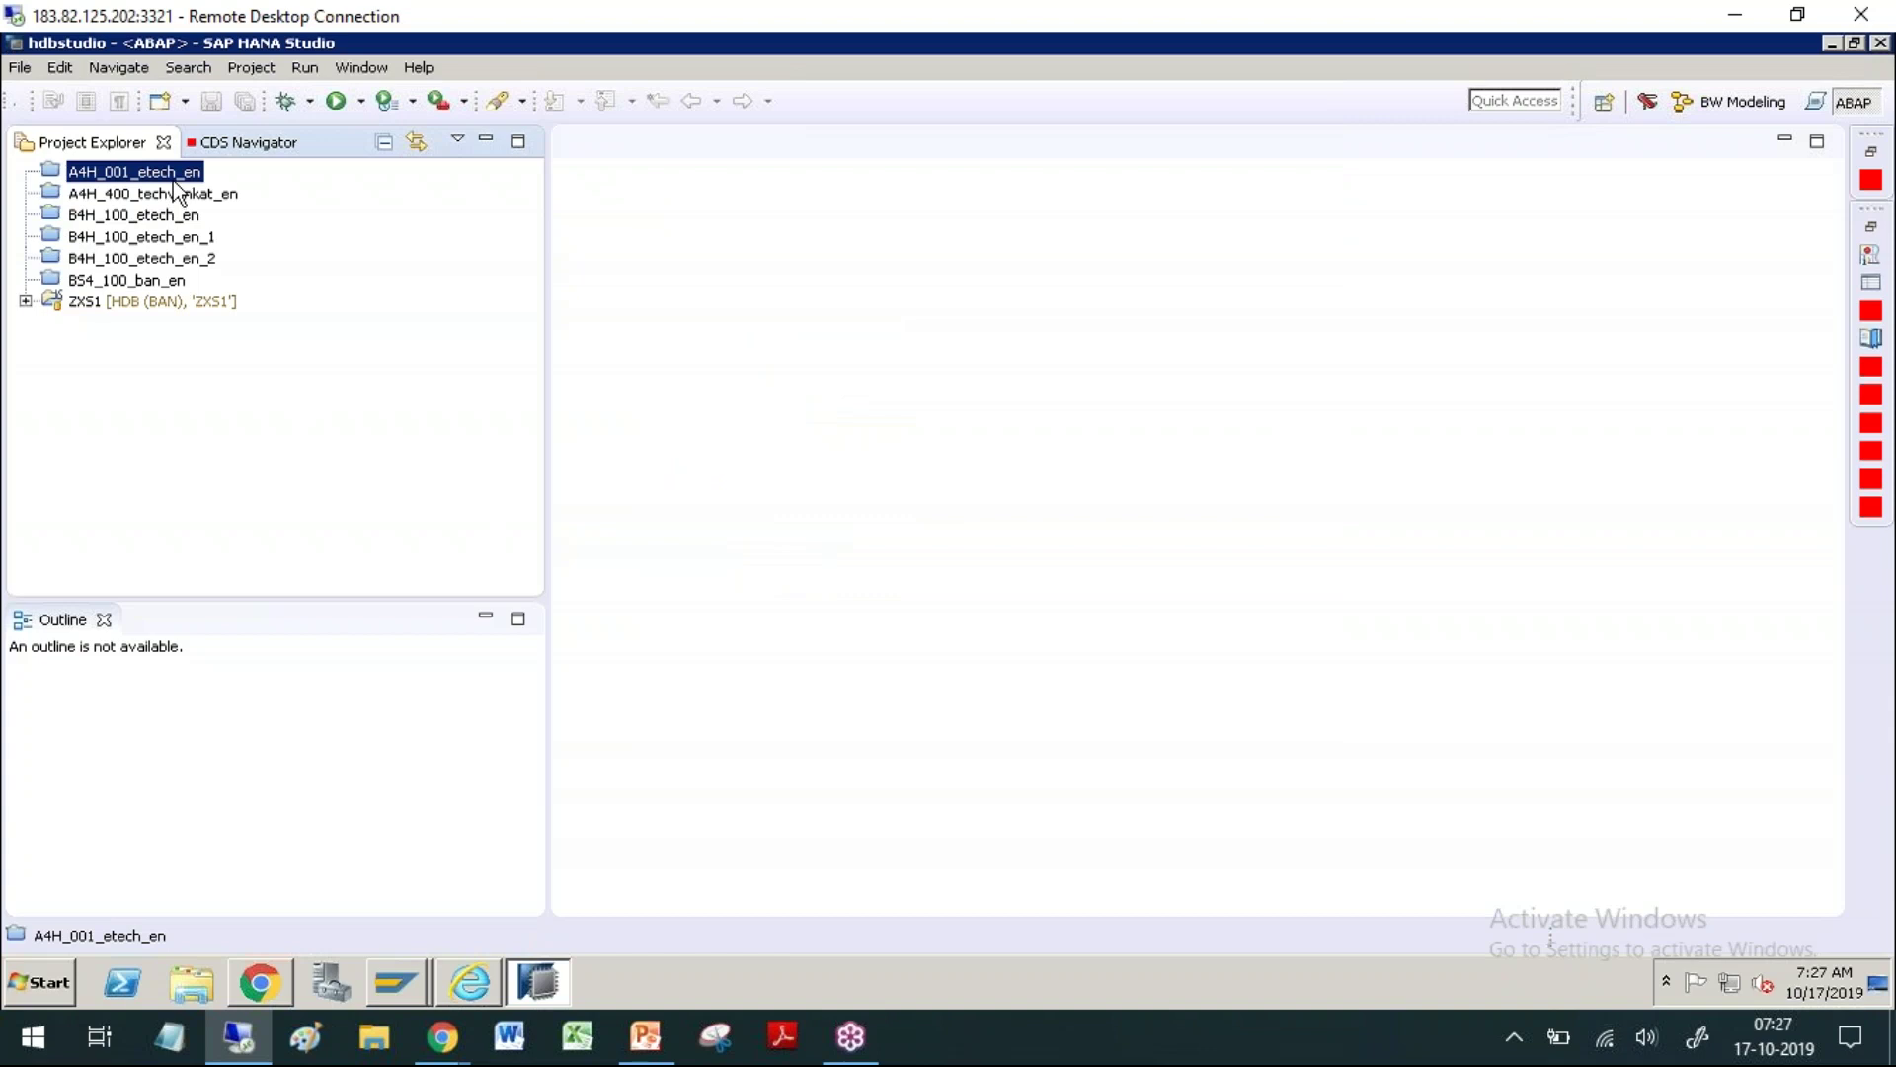
left_click(968, 513)
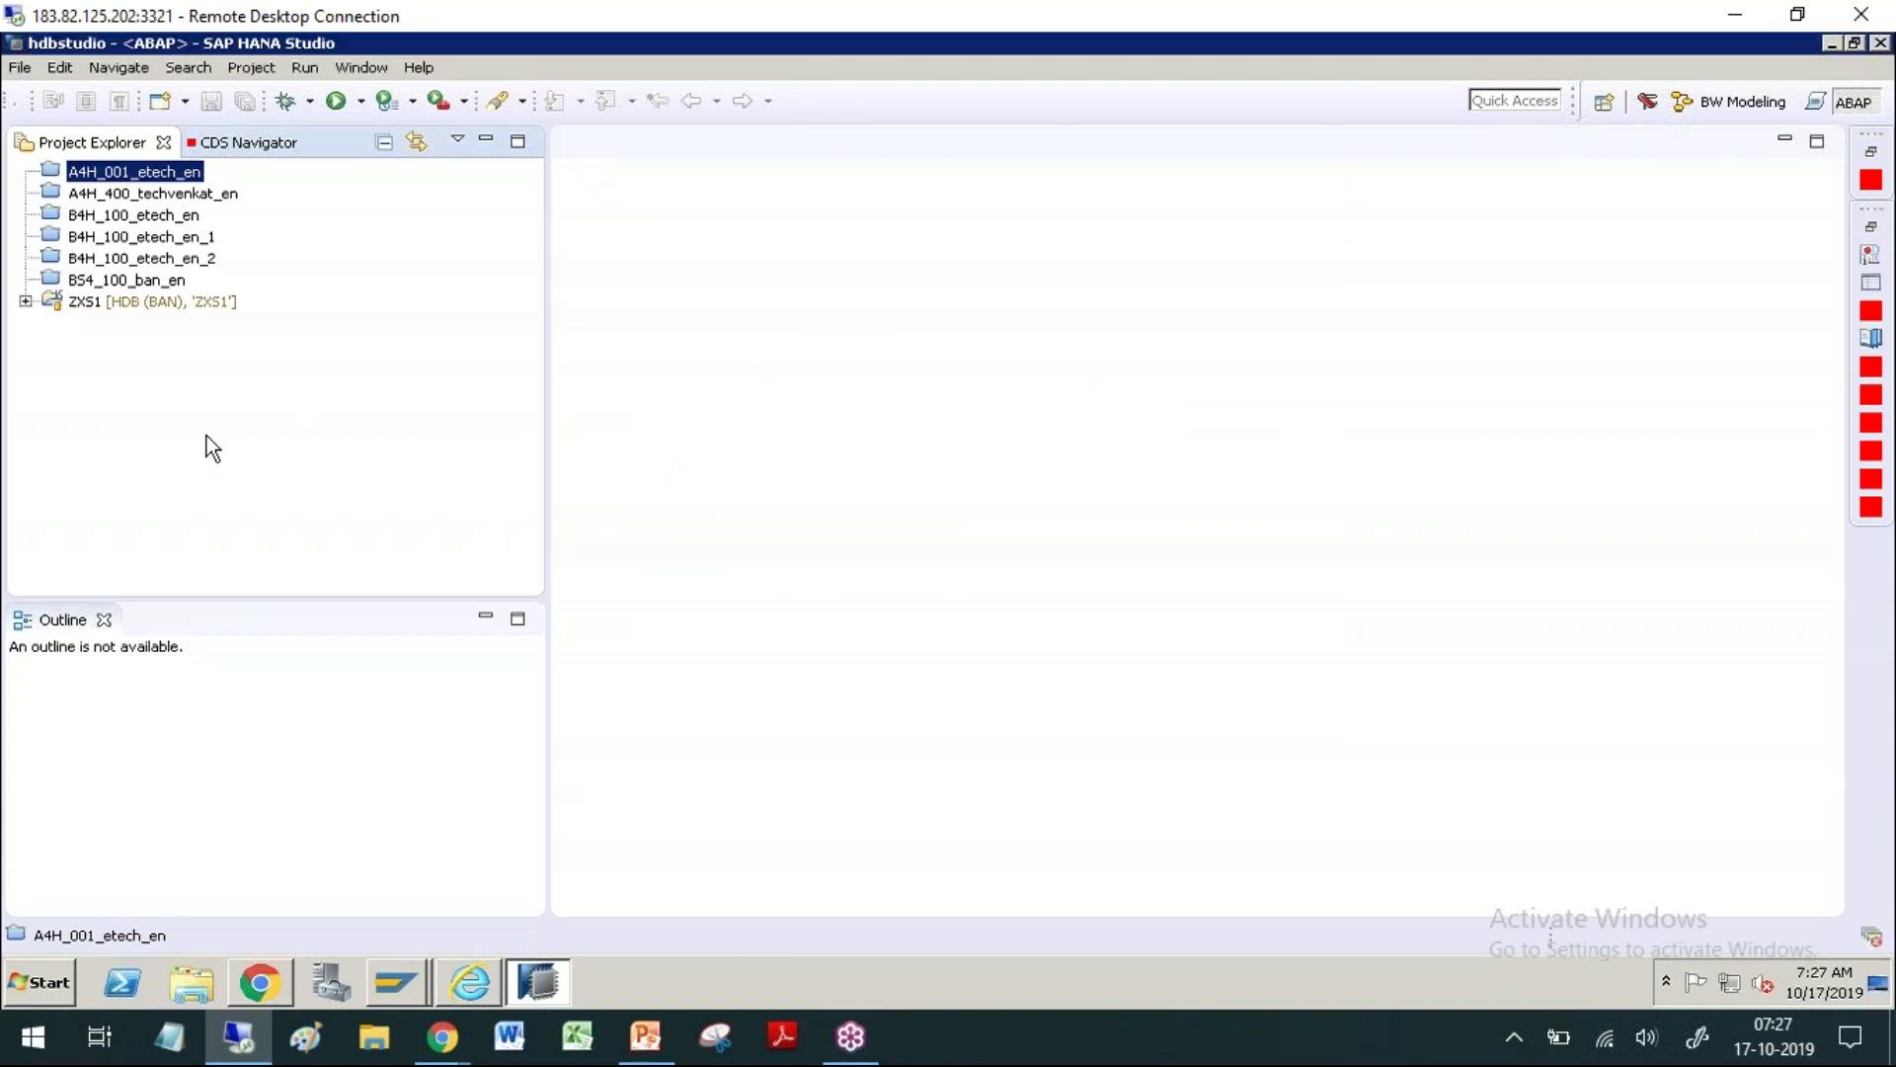
left_click(130, 195)
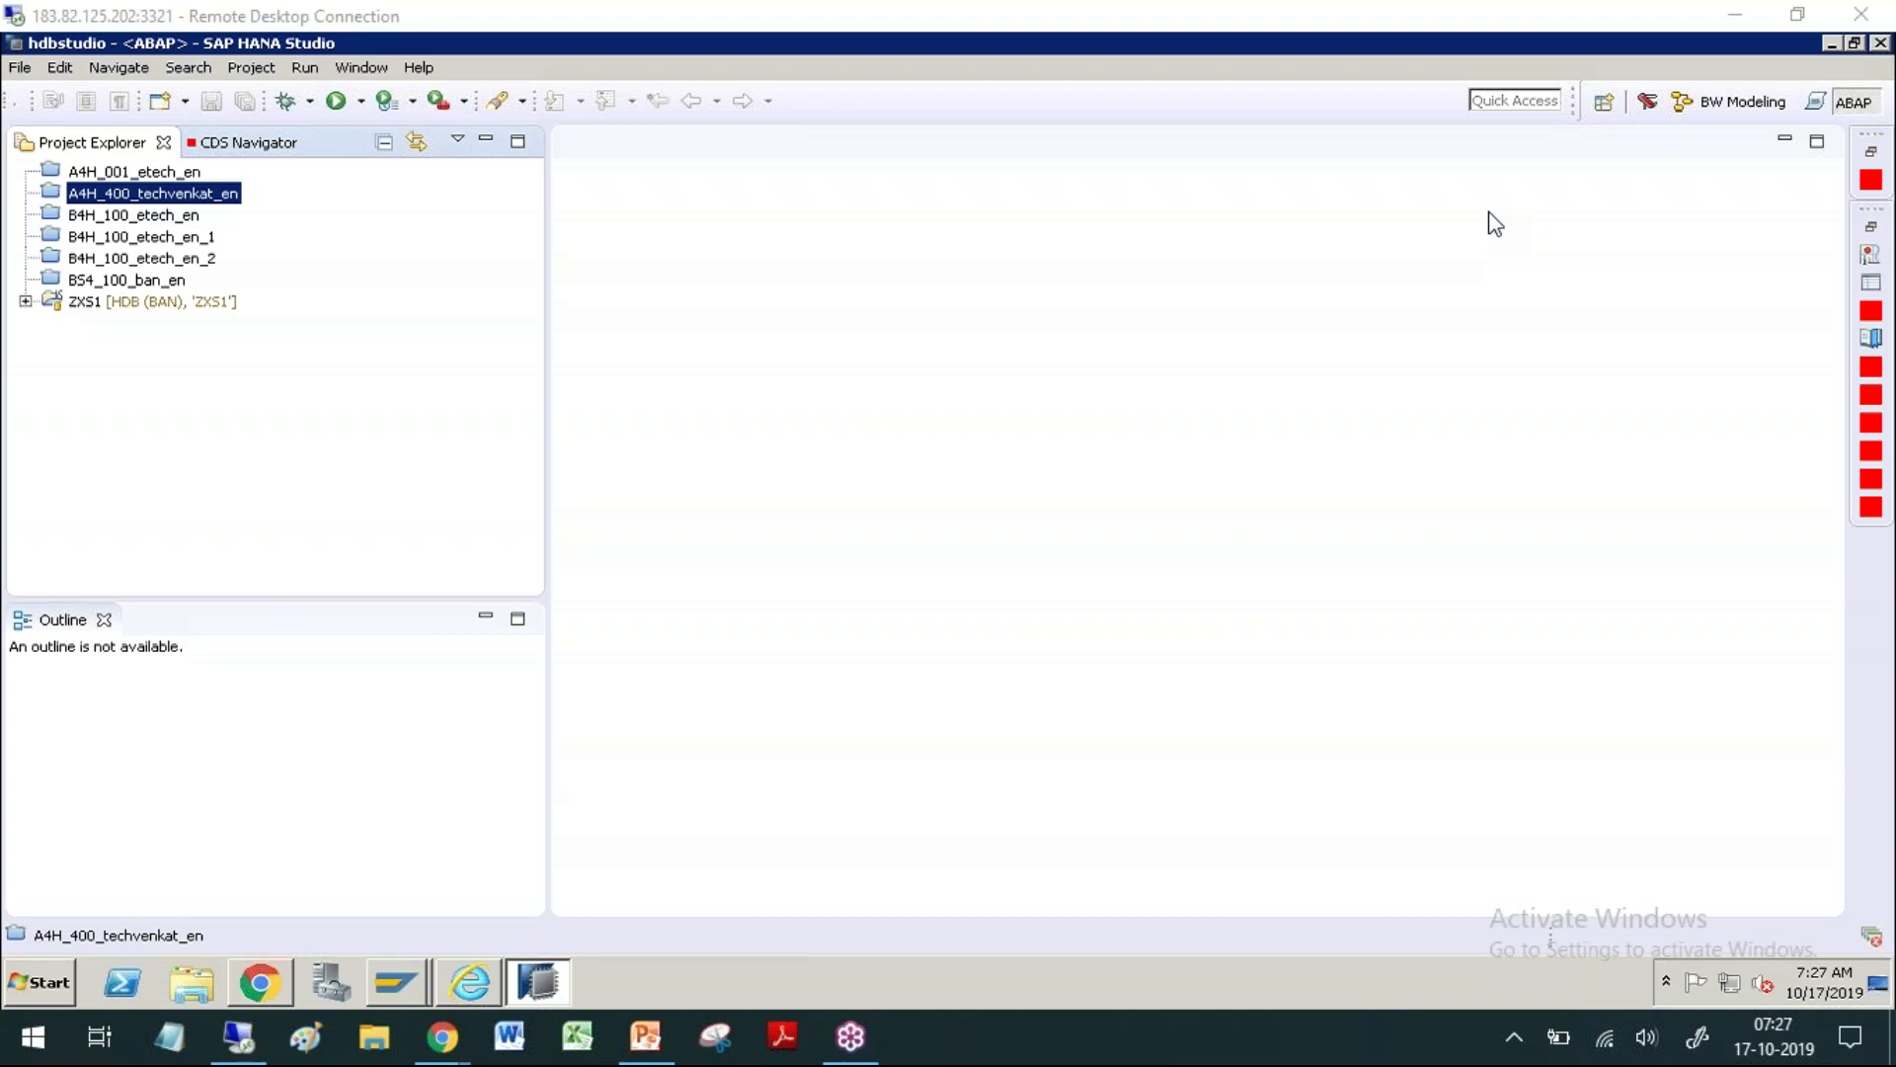
Step: Switch to the Fiori launchpad in Chrome and open the App Finder from the user area
key("alt+Tab")
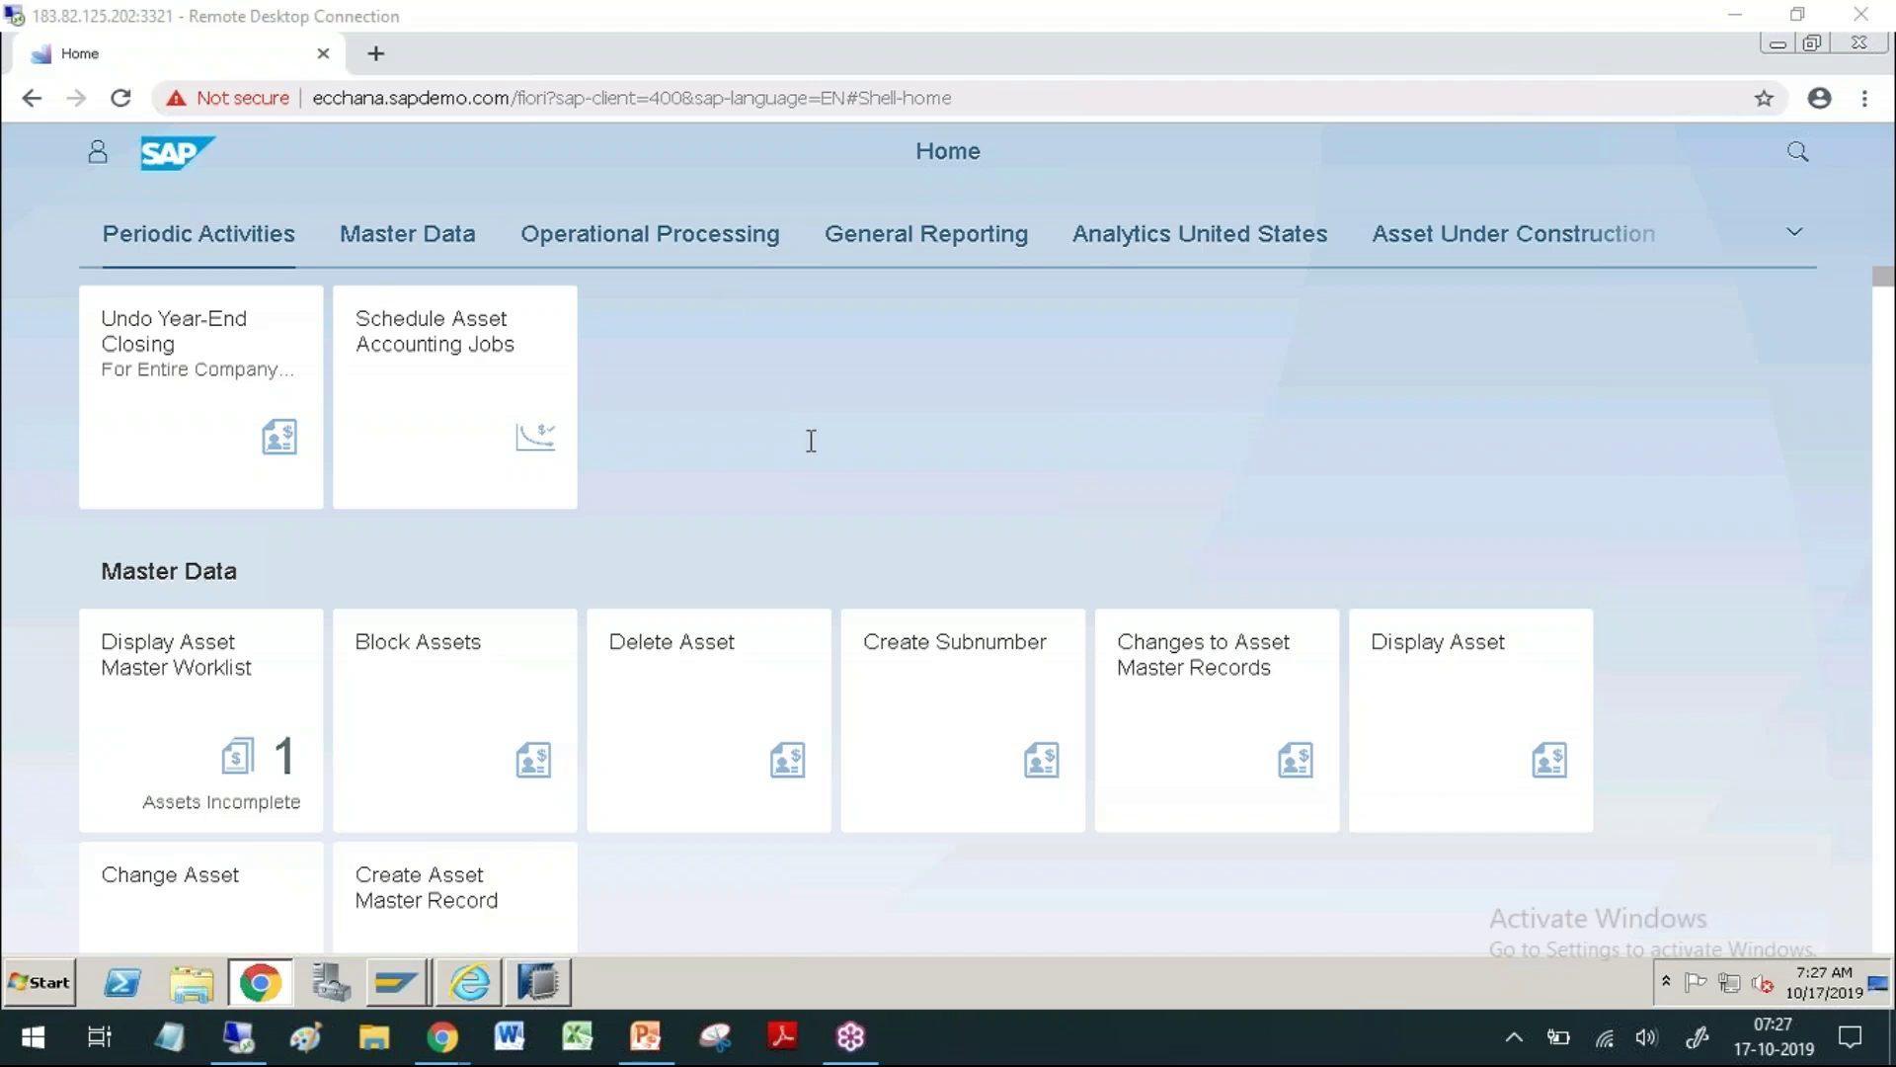
left_click(98, 158)
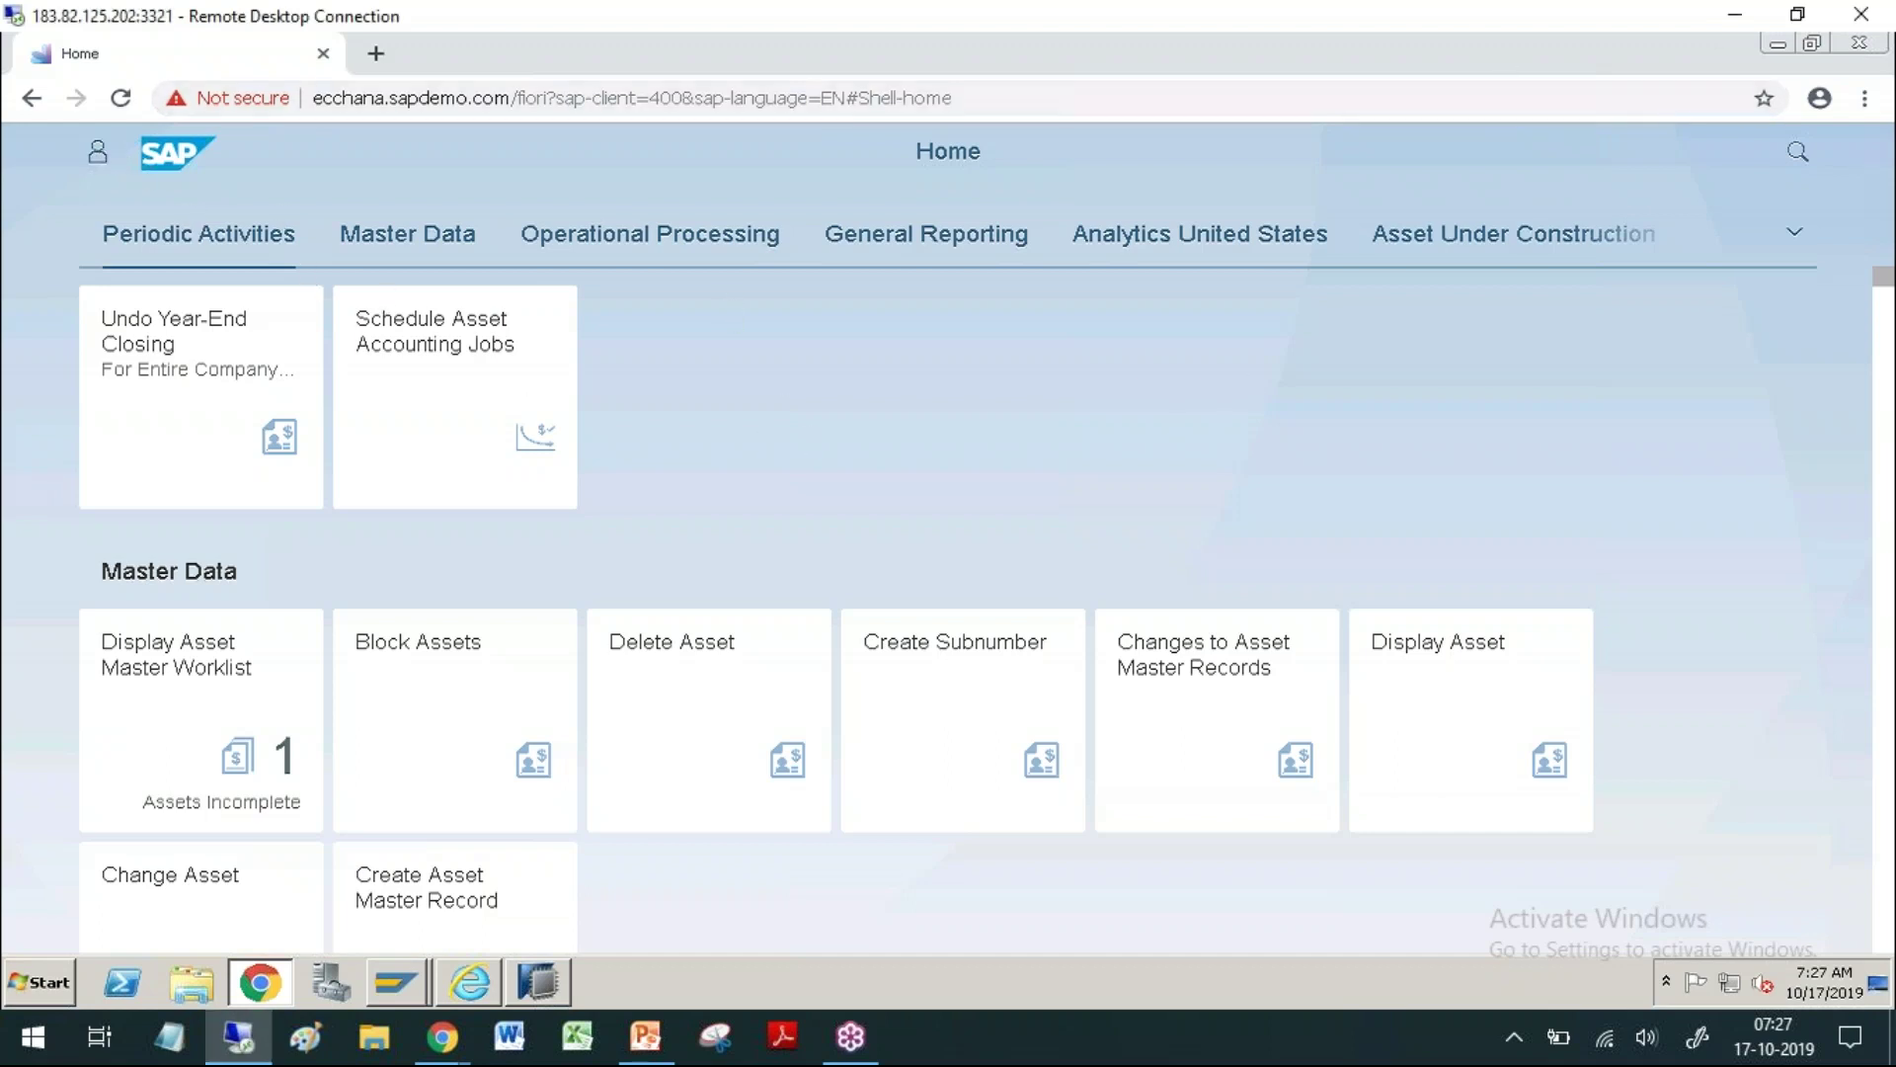
left_click(97, 152)
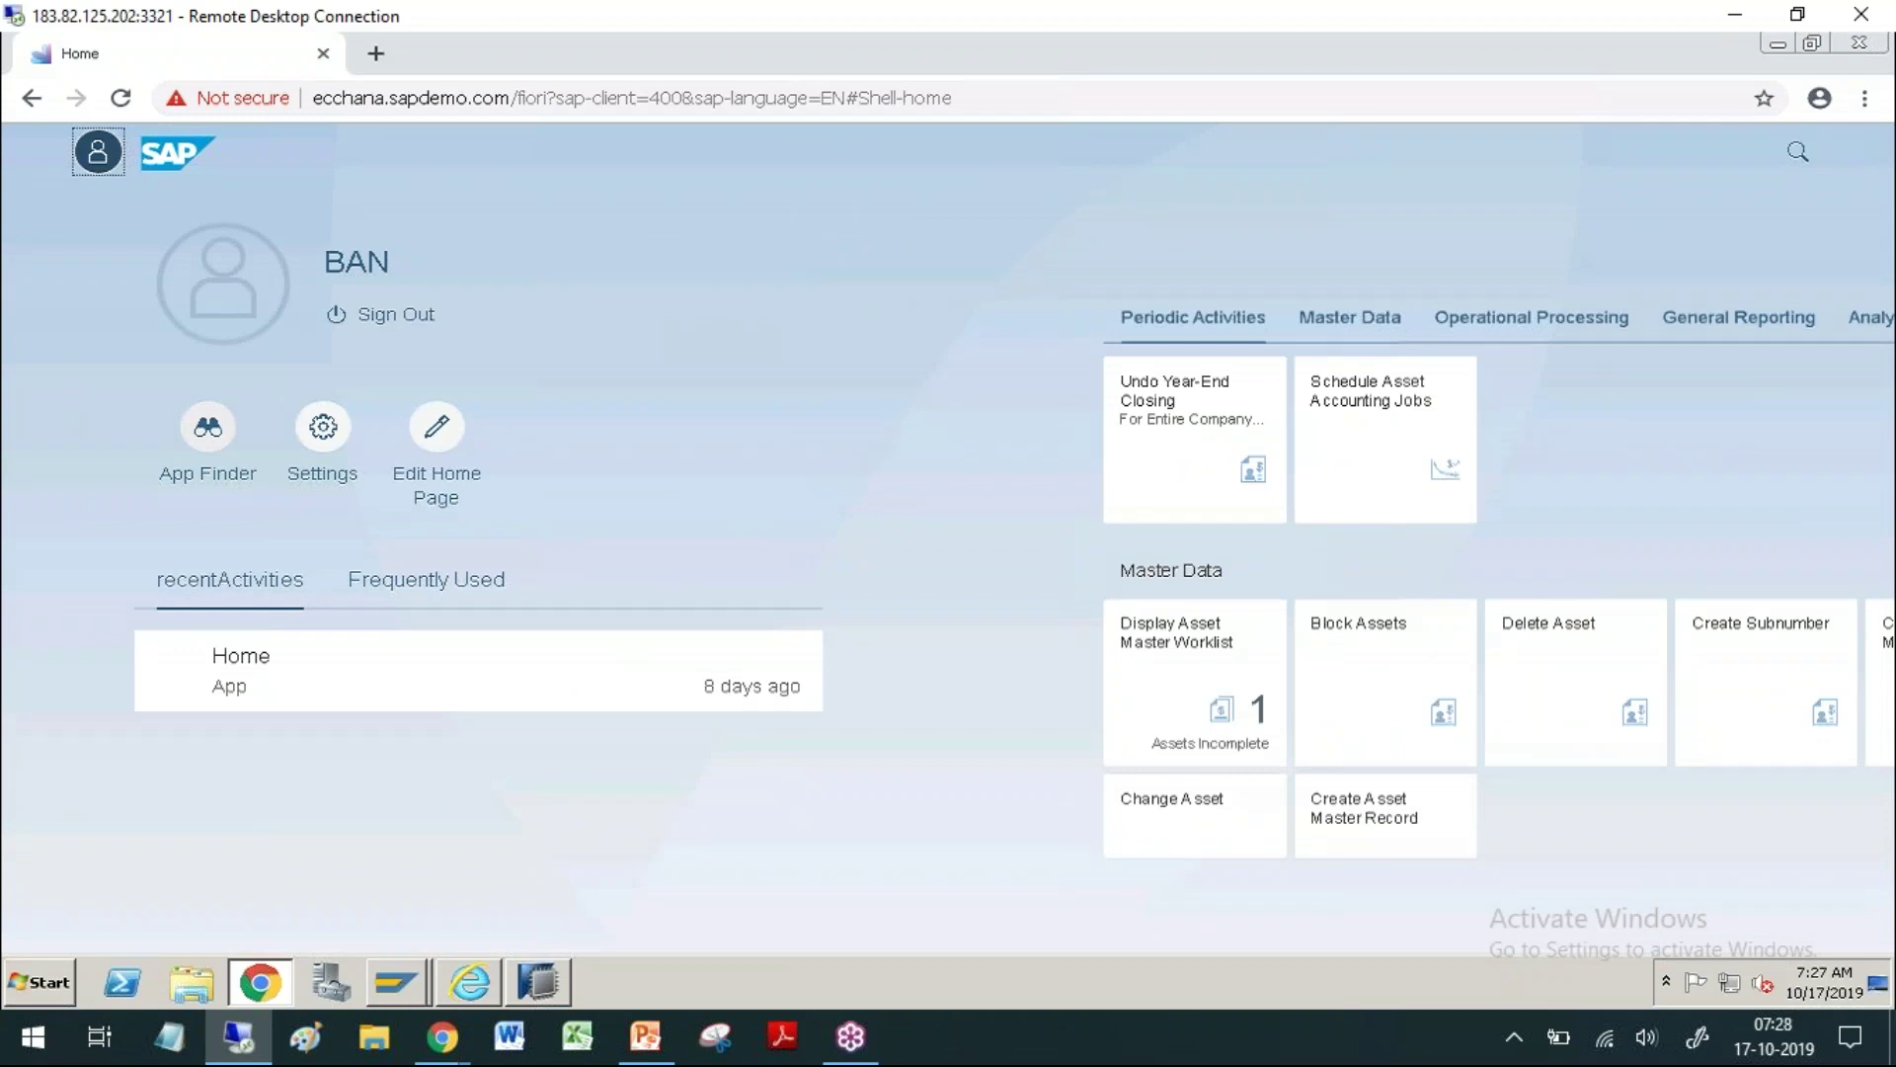
key("Tab")
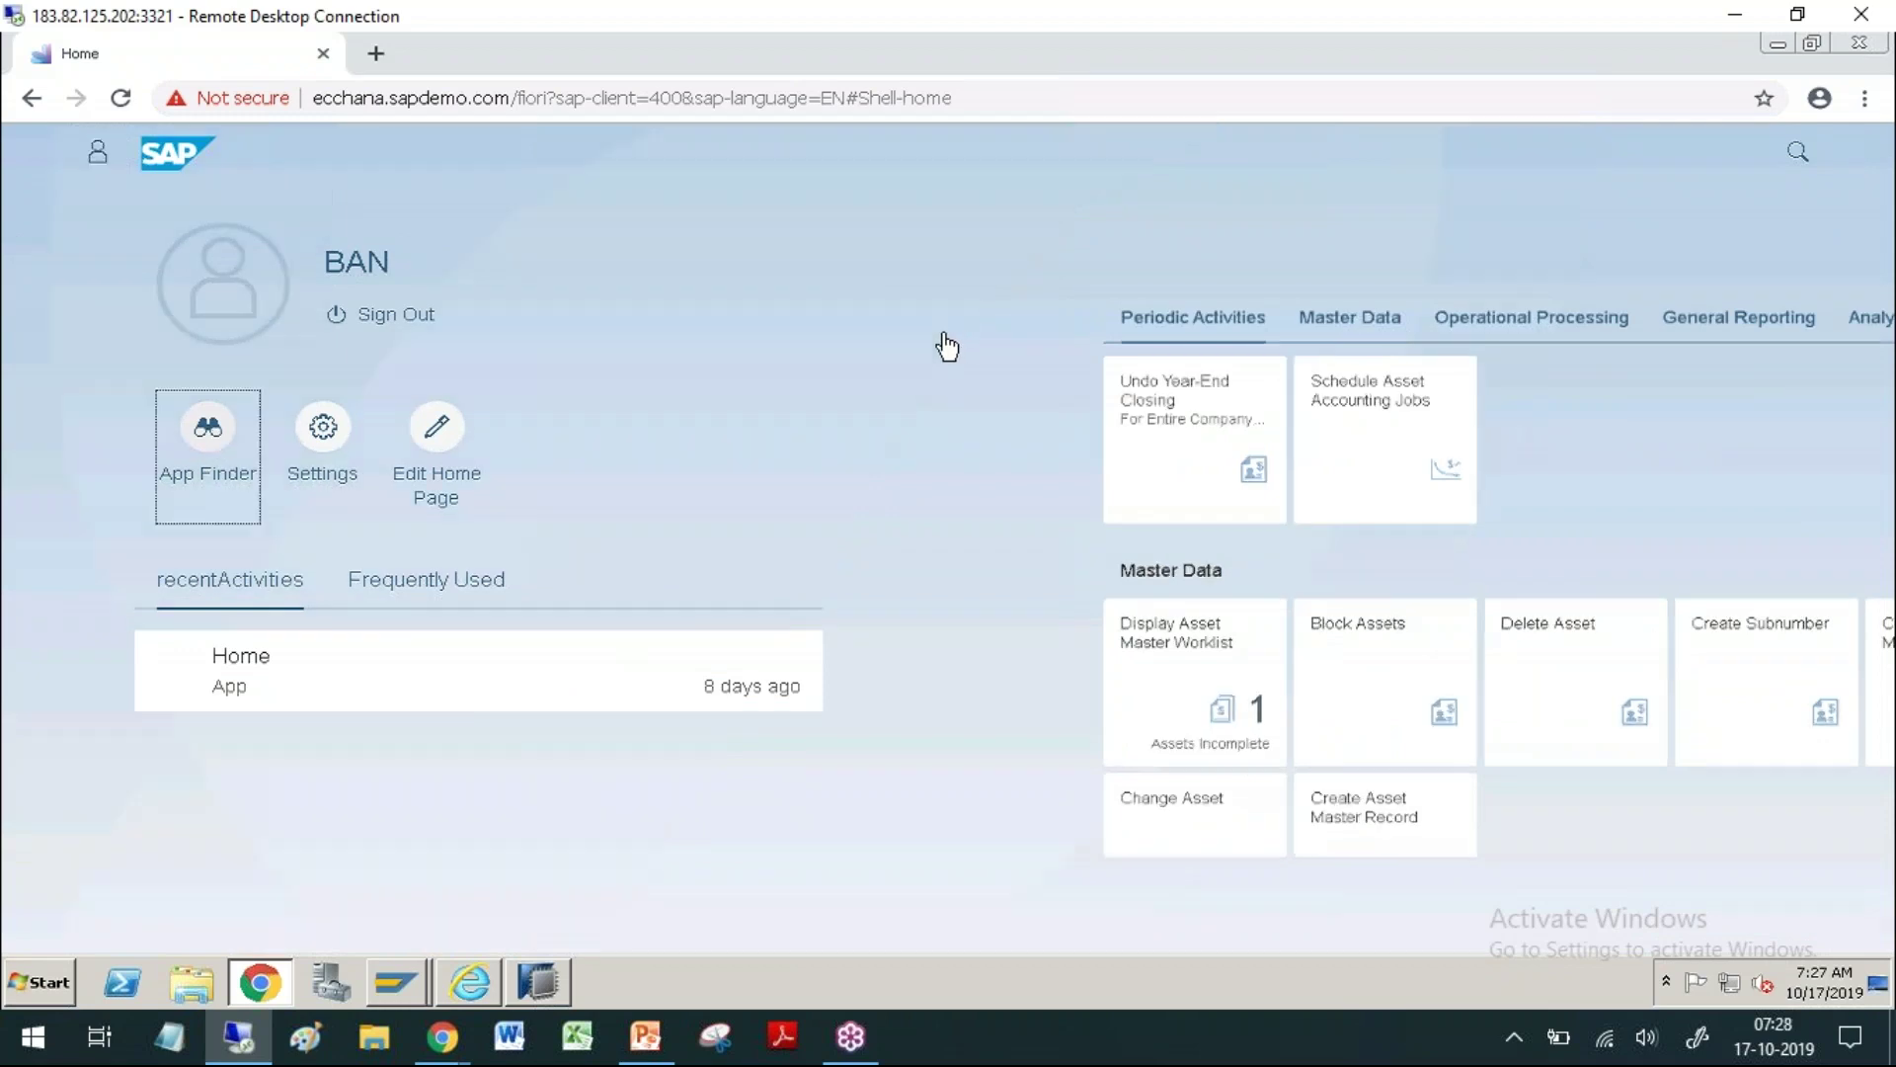
key("Return")
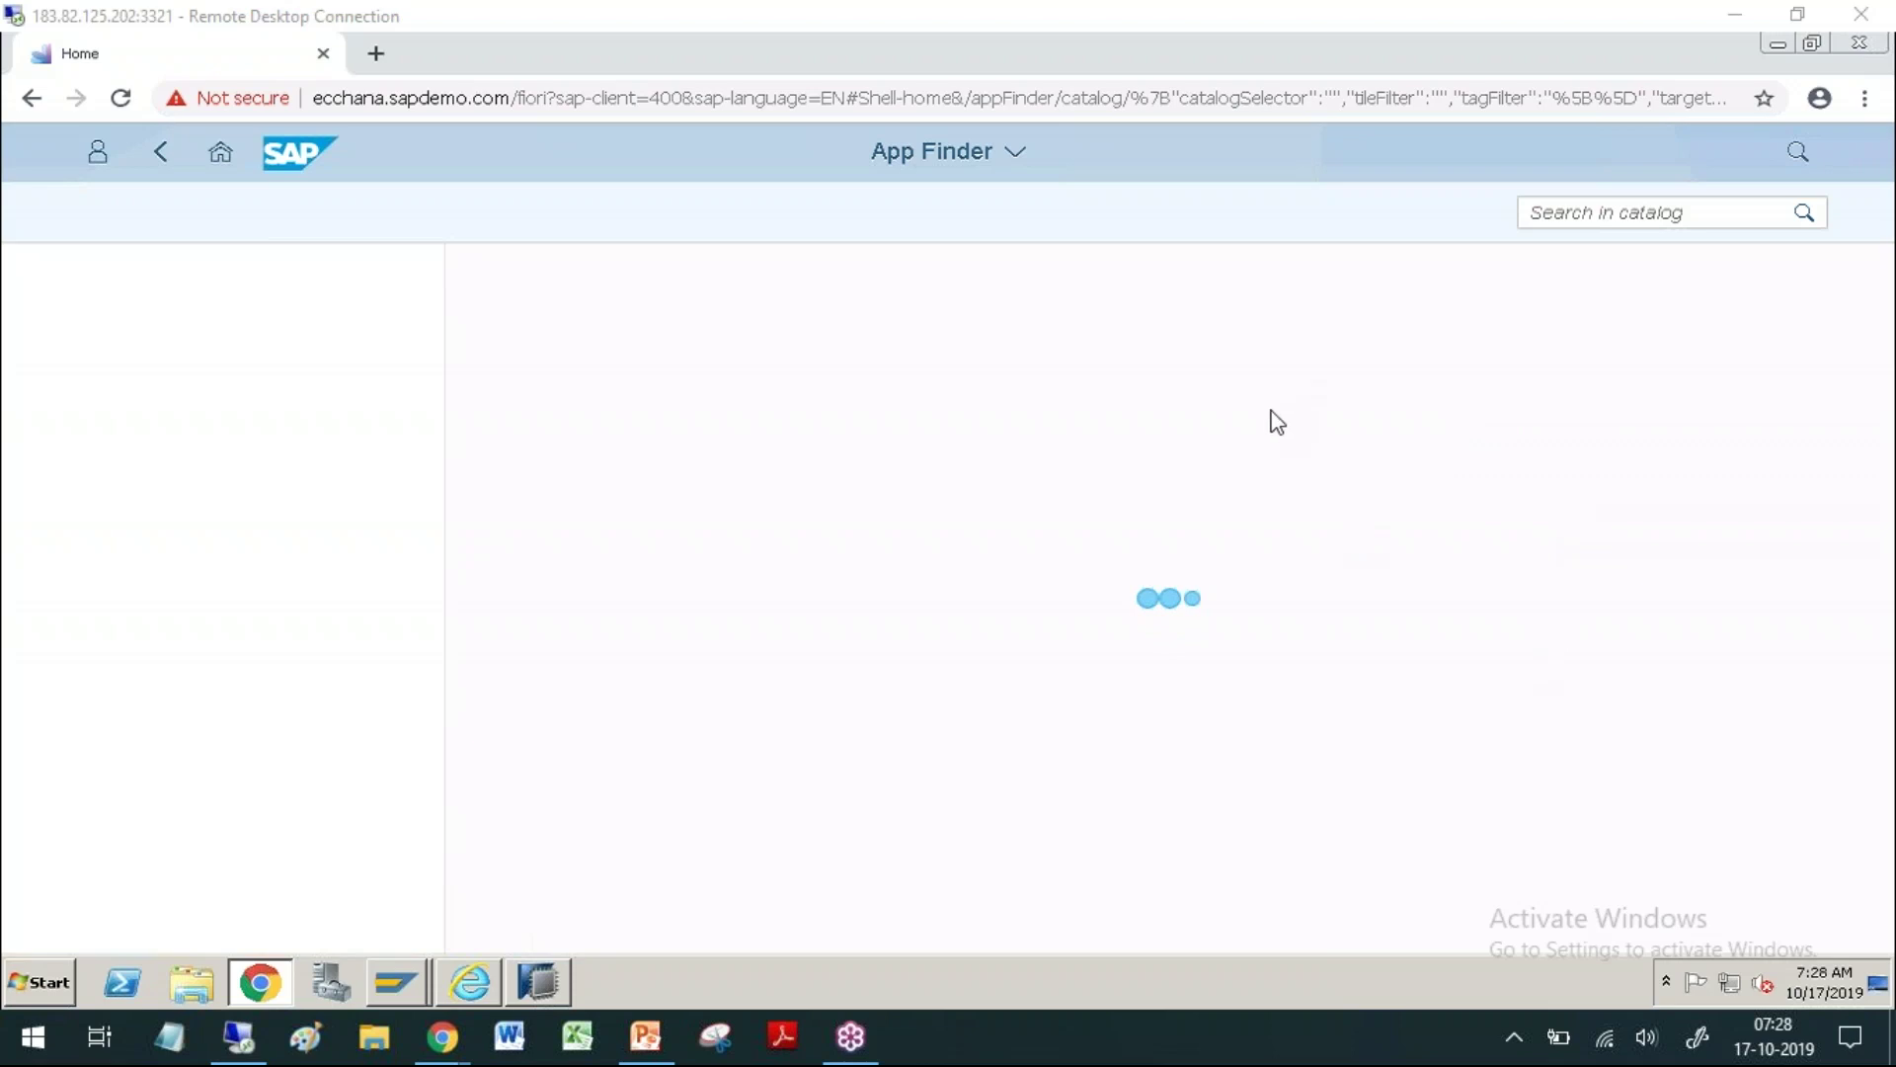
mouse_move(375, 311)
left_mouse_down()
mouse_move(115, 584)
mouse_move(414, 811)
mouse_move(411, 309)
mouse_move(331, 306)
left_mouse_up()
left_click_drag(130, 397, 279, 397)
left_click_drag(157, 446, 332, 446)
left_click_drag(136, 497, 344, 498)
left_click_drag(150, 574, 304, 573)
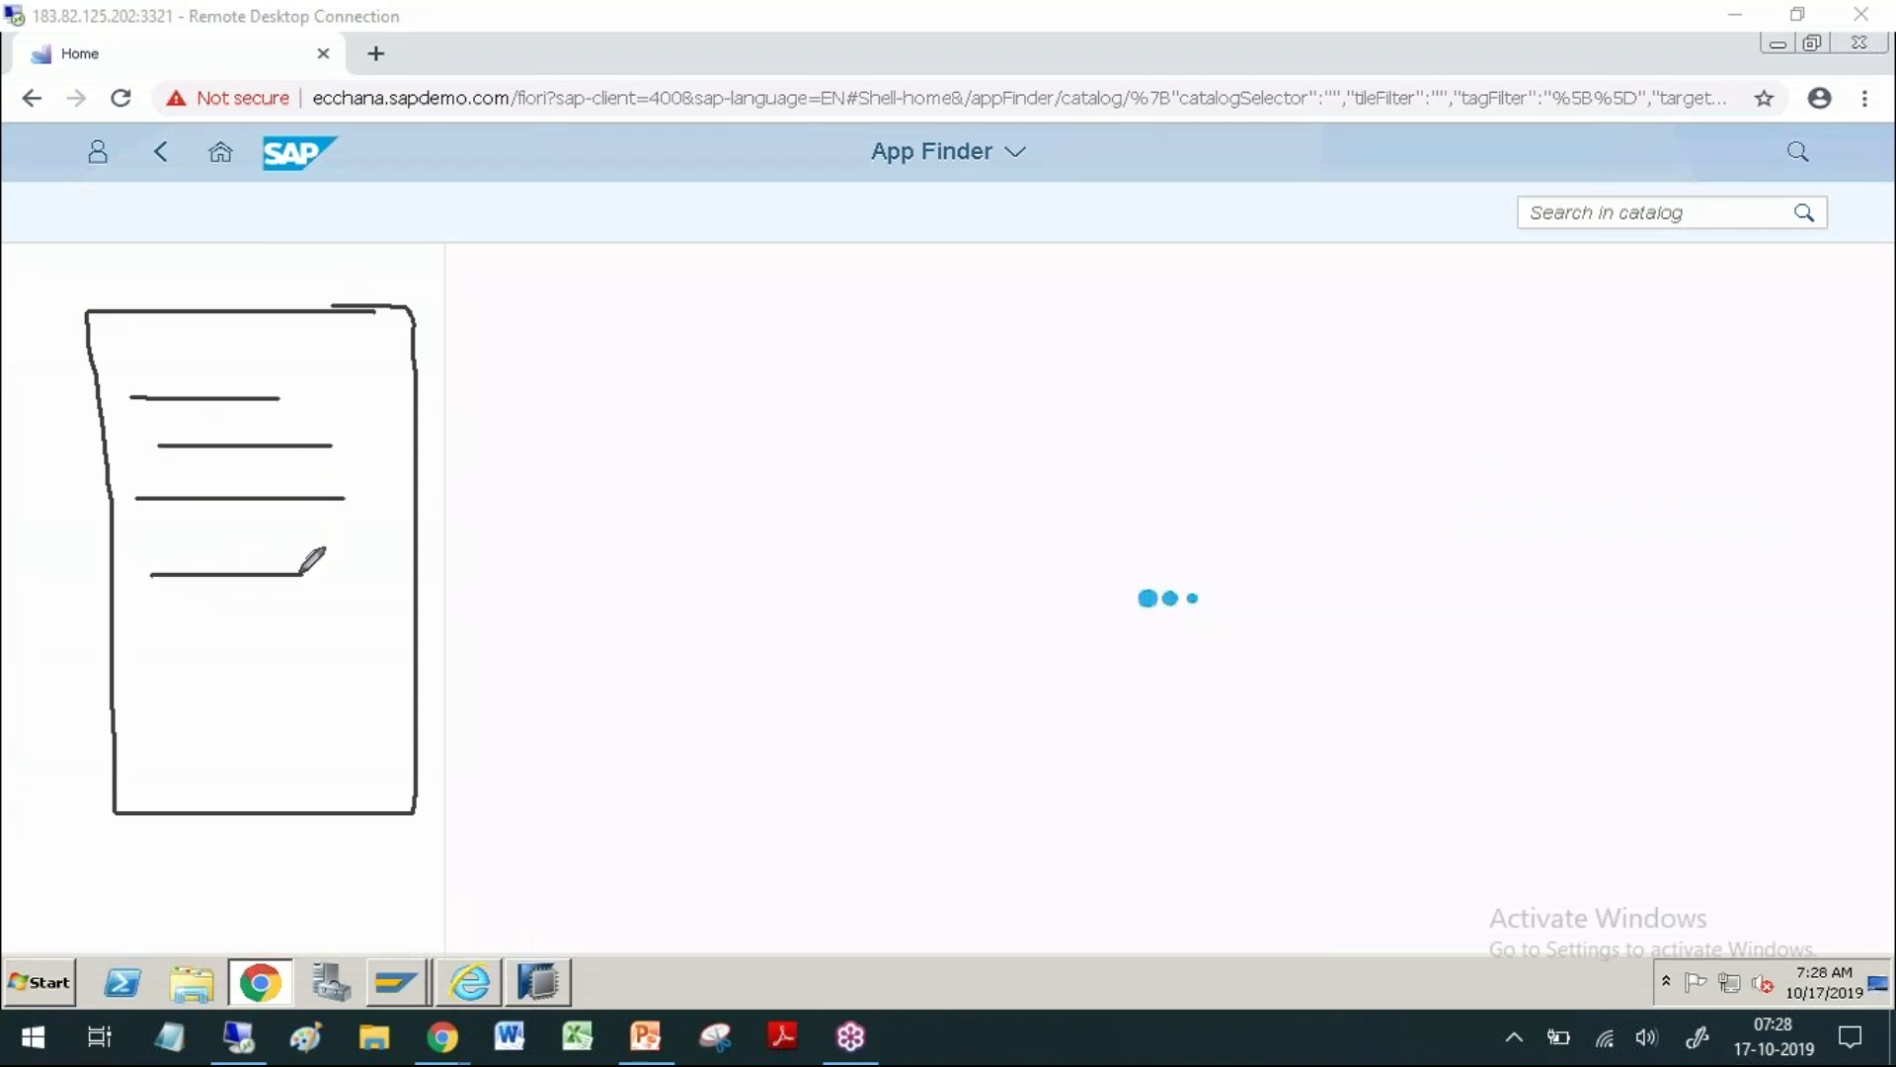
left_click_drag(163, 638, 363, 631)
left_click_drag(178, 687, 382, 687)
left_click_drag(190, 739, 362, 739)
left_click_drag(205, 779, 334, 780)
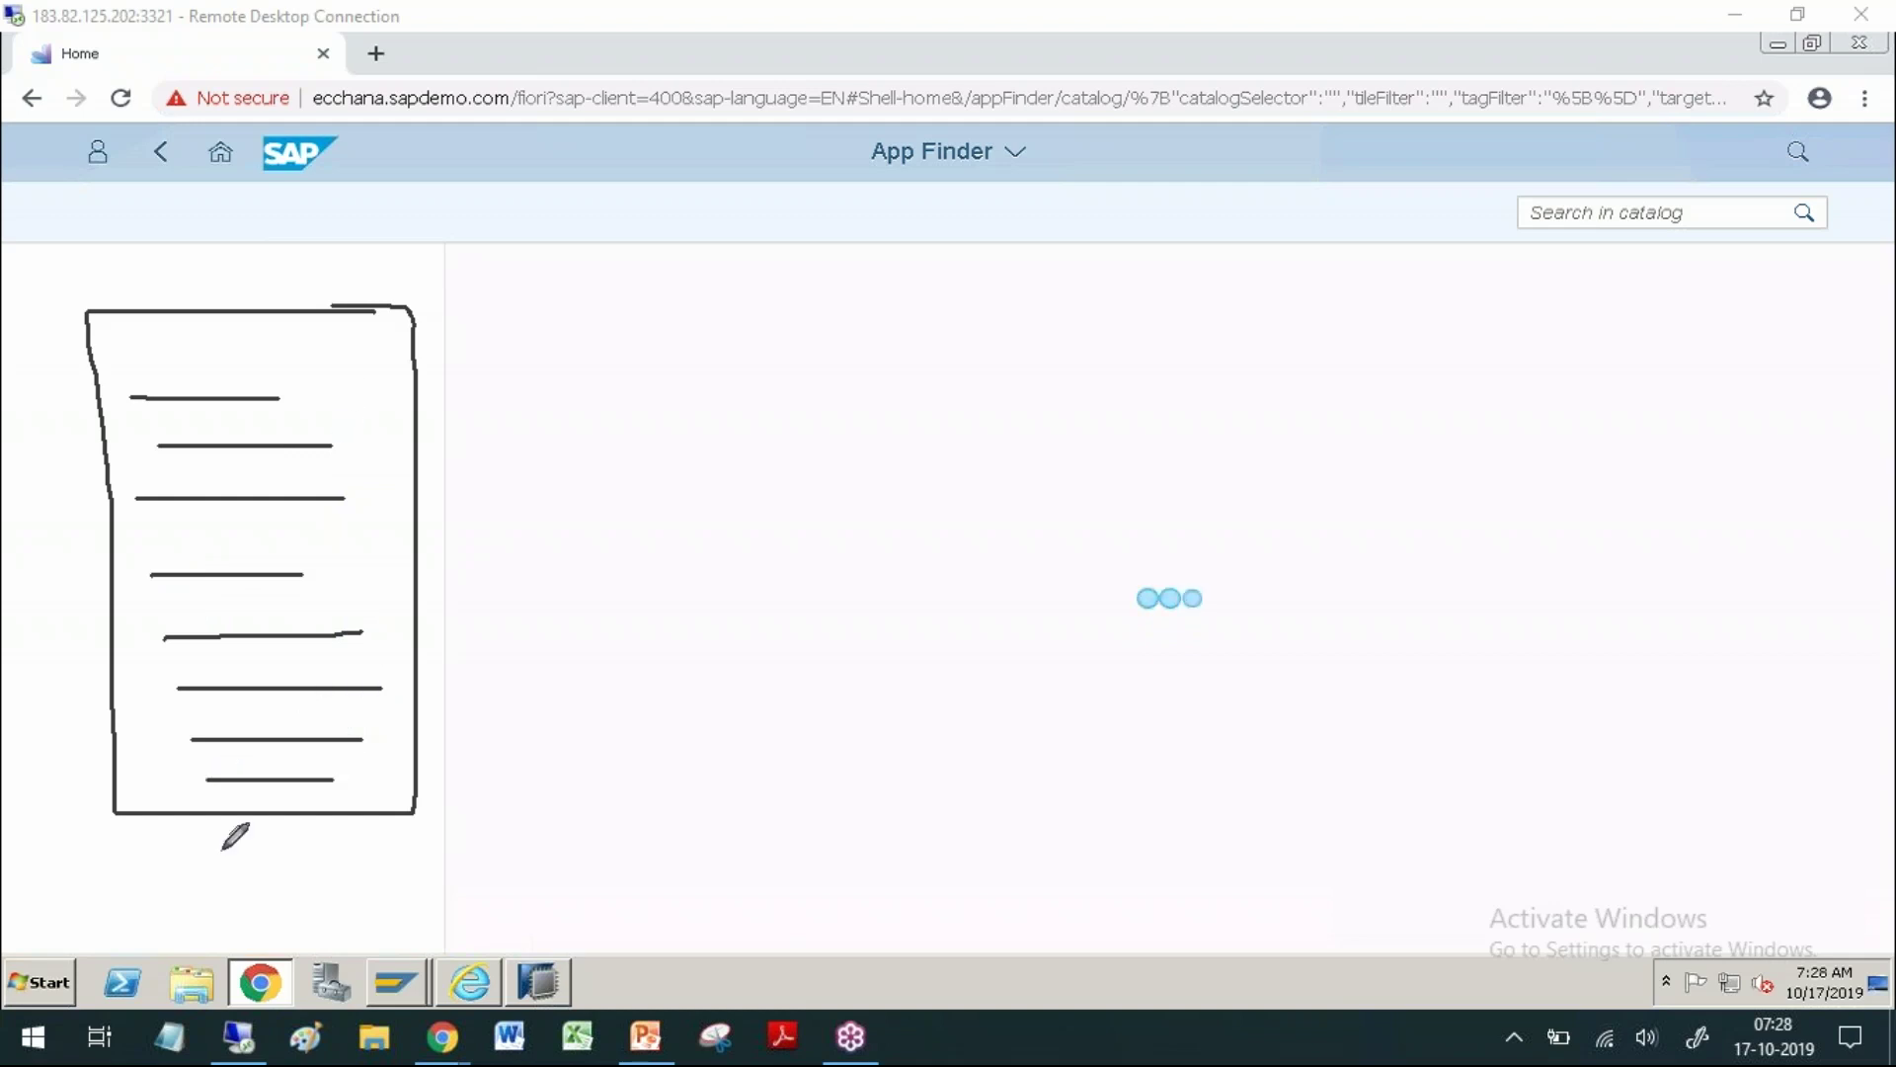
mouse_move(166, 851)
left_mouse_down()
mouse_move(358, 851)
mouse_move(342, 882)
left_mouse_up()
left_click_drag(152, 918, 354, 902)
left_click_drag(193, 940, 383, 945)
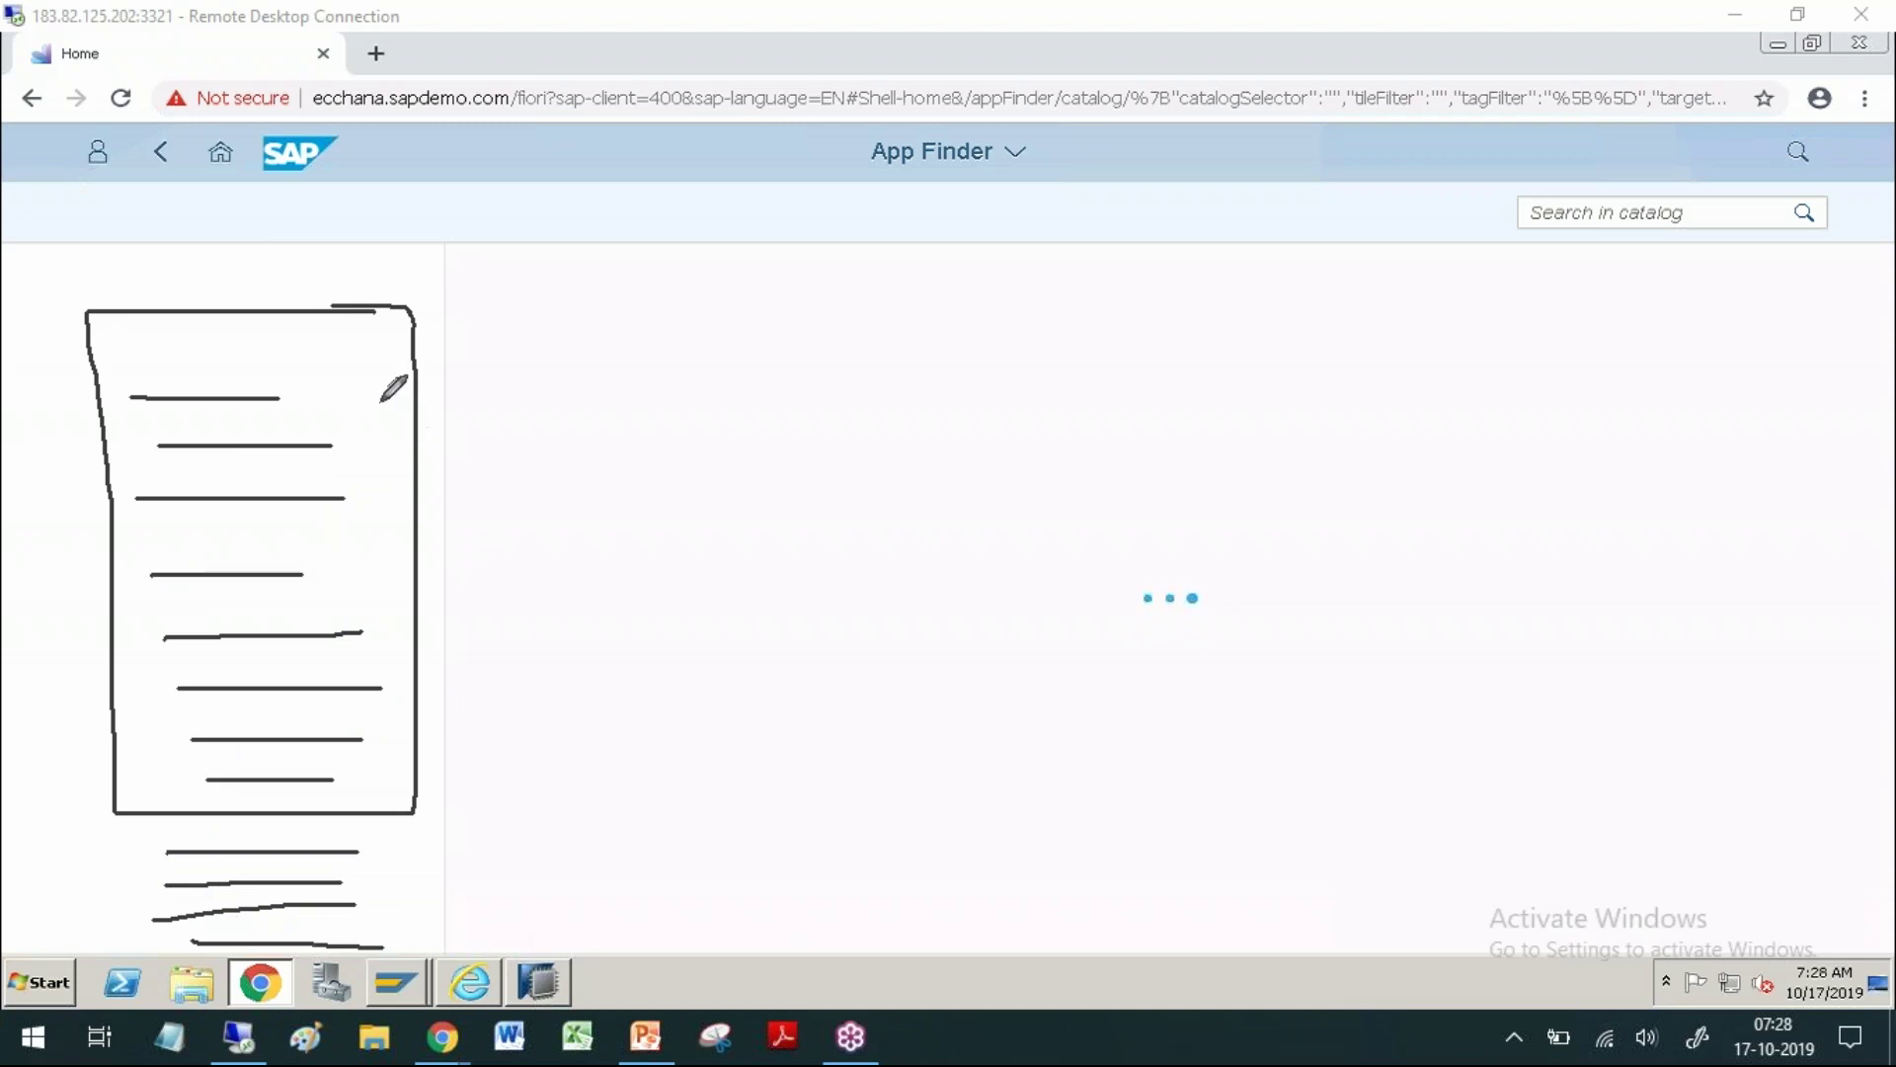
mouse_move(288, 407)
left_mouse_down()
mouse_move(288, 326)
mouse_move(133, 326)
mouse_move(138, 409)
mouse_move(1048, 338)
mouse_move(1017, 351)
mouse_move(1077, 351)
left_mouse_up()
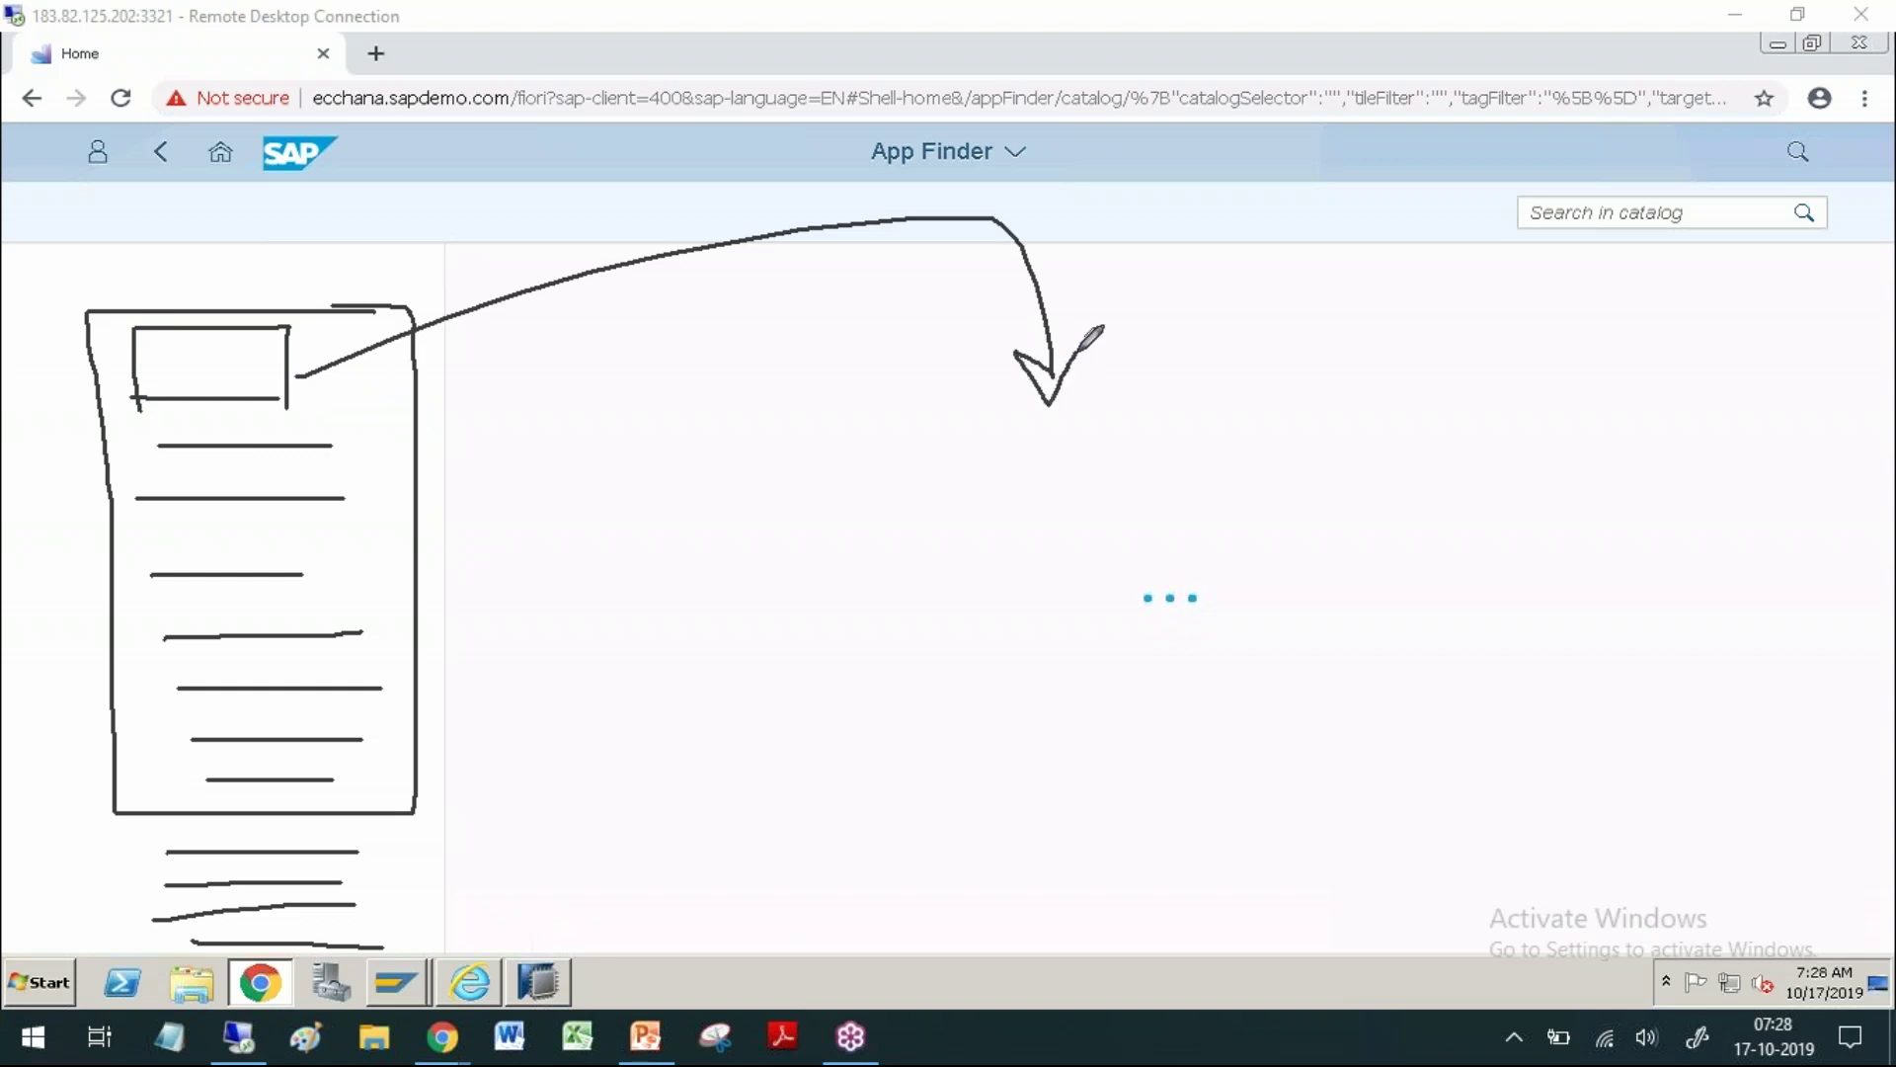
left_click(491, 451)
mouse_move(494, 451)
left_mouse_down()
mouse_move(633, 429)
mouse_move(476, 450)
left_mouse_up()
mouse_move(711, 423)
left_mouse_down()
mouse_move(733, 581)
mouse_move(940, 559)
mouse_move(918, 393)
left_mouse_up()
left_click_drag(919, 393, 634, 435)
left_click_drag(1010, 452, 1032, 597)
mouse_move(1032, 597)
left_mouse_down()
mouse_move(1284, 567)
mouse_move(1268, 425)
left_mouse_up()
left_click_drag(1268, 425, 995, 432)
mouse_move(548, 682)
left_mouse_down()
mouse_move(534, 834)
mouse_move(595, 679)
left_mouse_up()
mouse_move(807, 668)
left_mouse_down()
mouse_move(796, 812)
mouse_move(1007, 656)
mouse_move(782, 682)
left_mouse_up()
mouse_move(1074, 657)
left_mouse_down()
mouse_move(1086, 798)
mouse_move(1363, 635)
mouse_move(1076, 660)
left_mouse_up()
mouse_move(1239, 829)
left_mouse_down()
mouse_move(1434, 920)
mouse_move(1188, 826)
left_mouse_up()
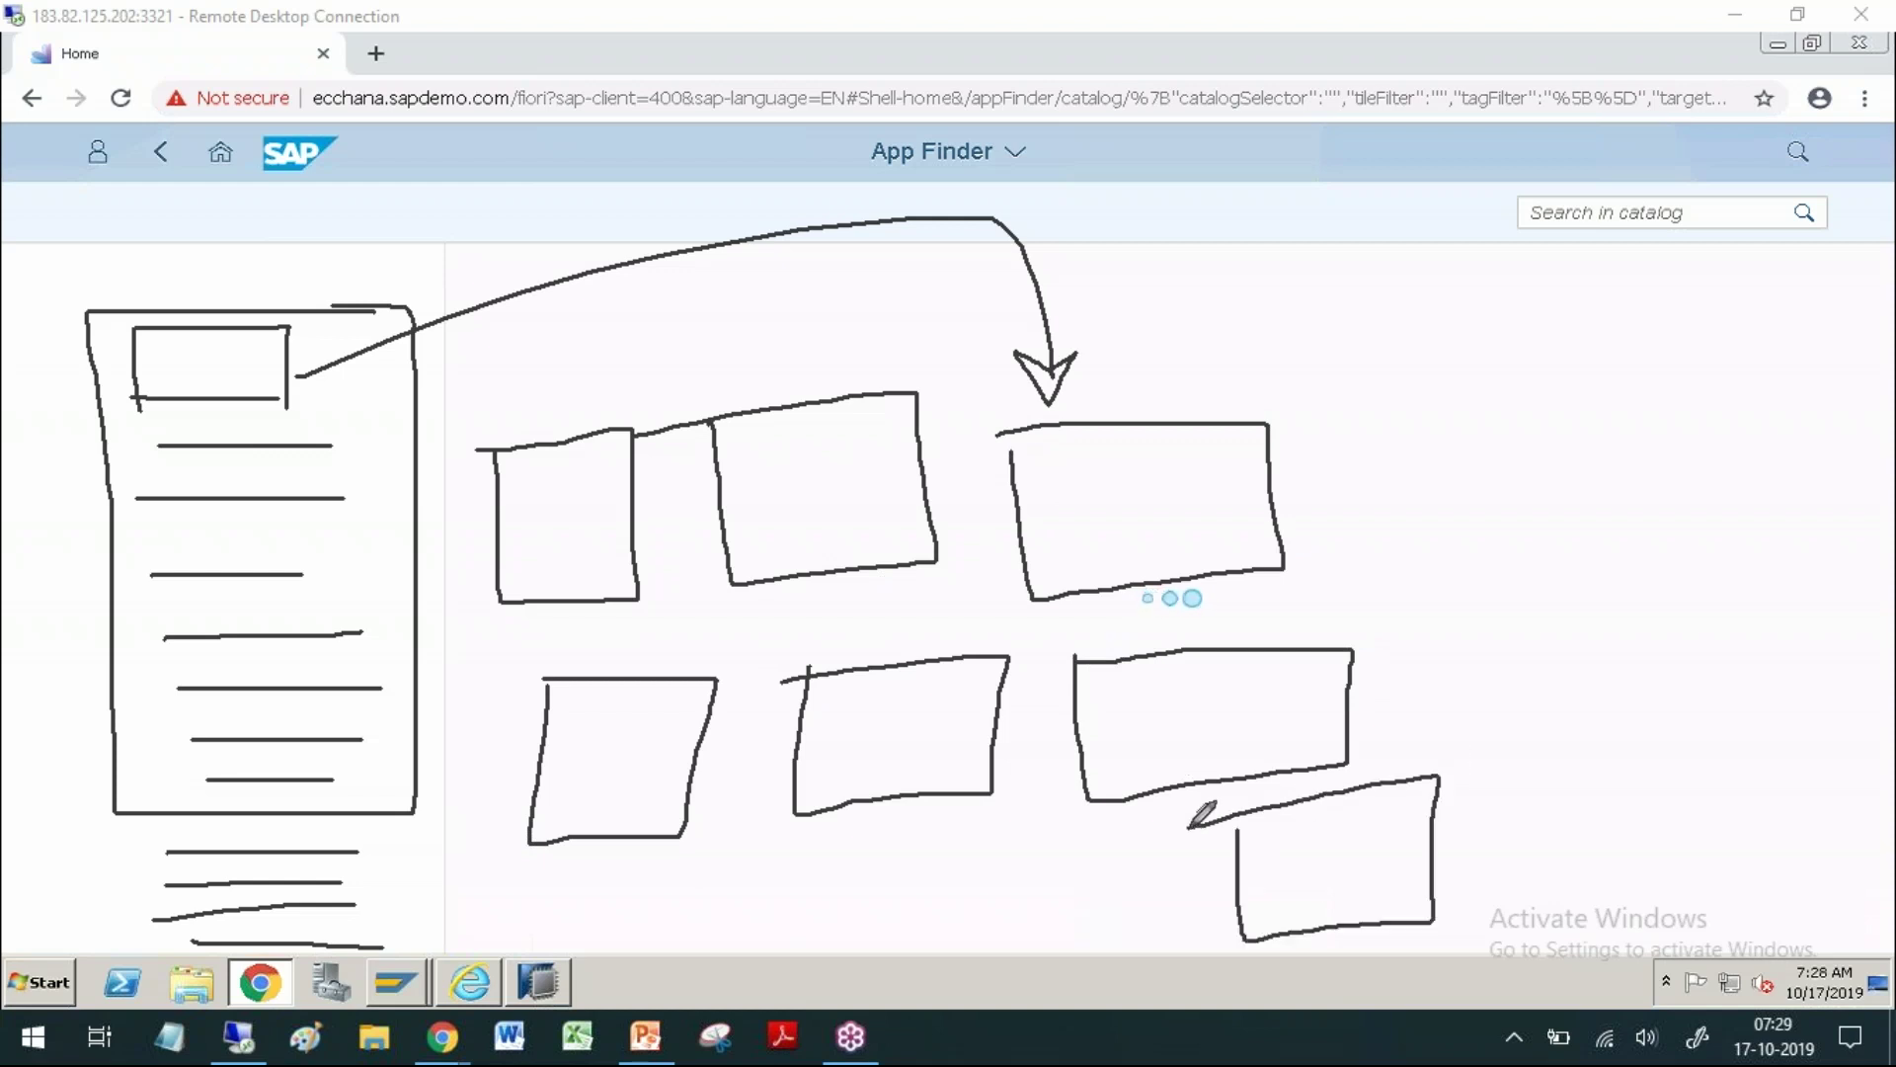
mouse_move(945, 847)
left_mouse_down()
mouse_move(1148, 915)
mouse_move(921, 857)
left_mouse_up()
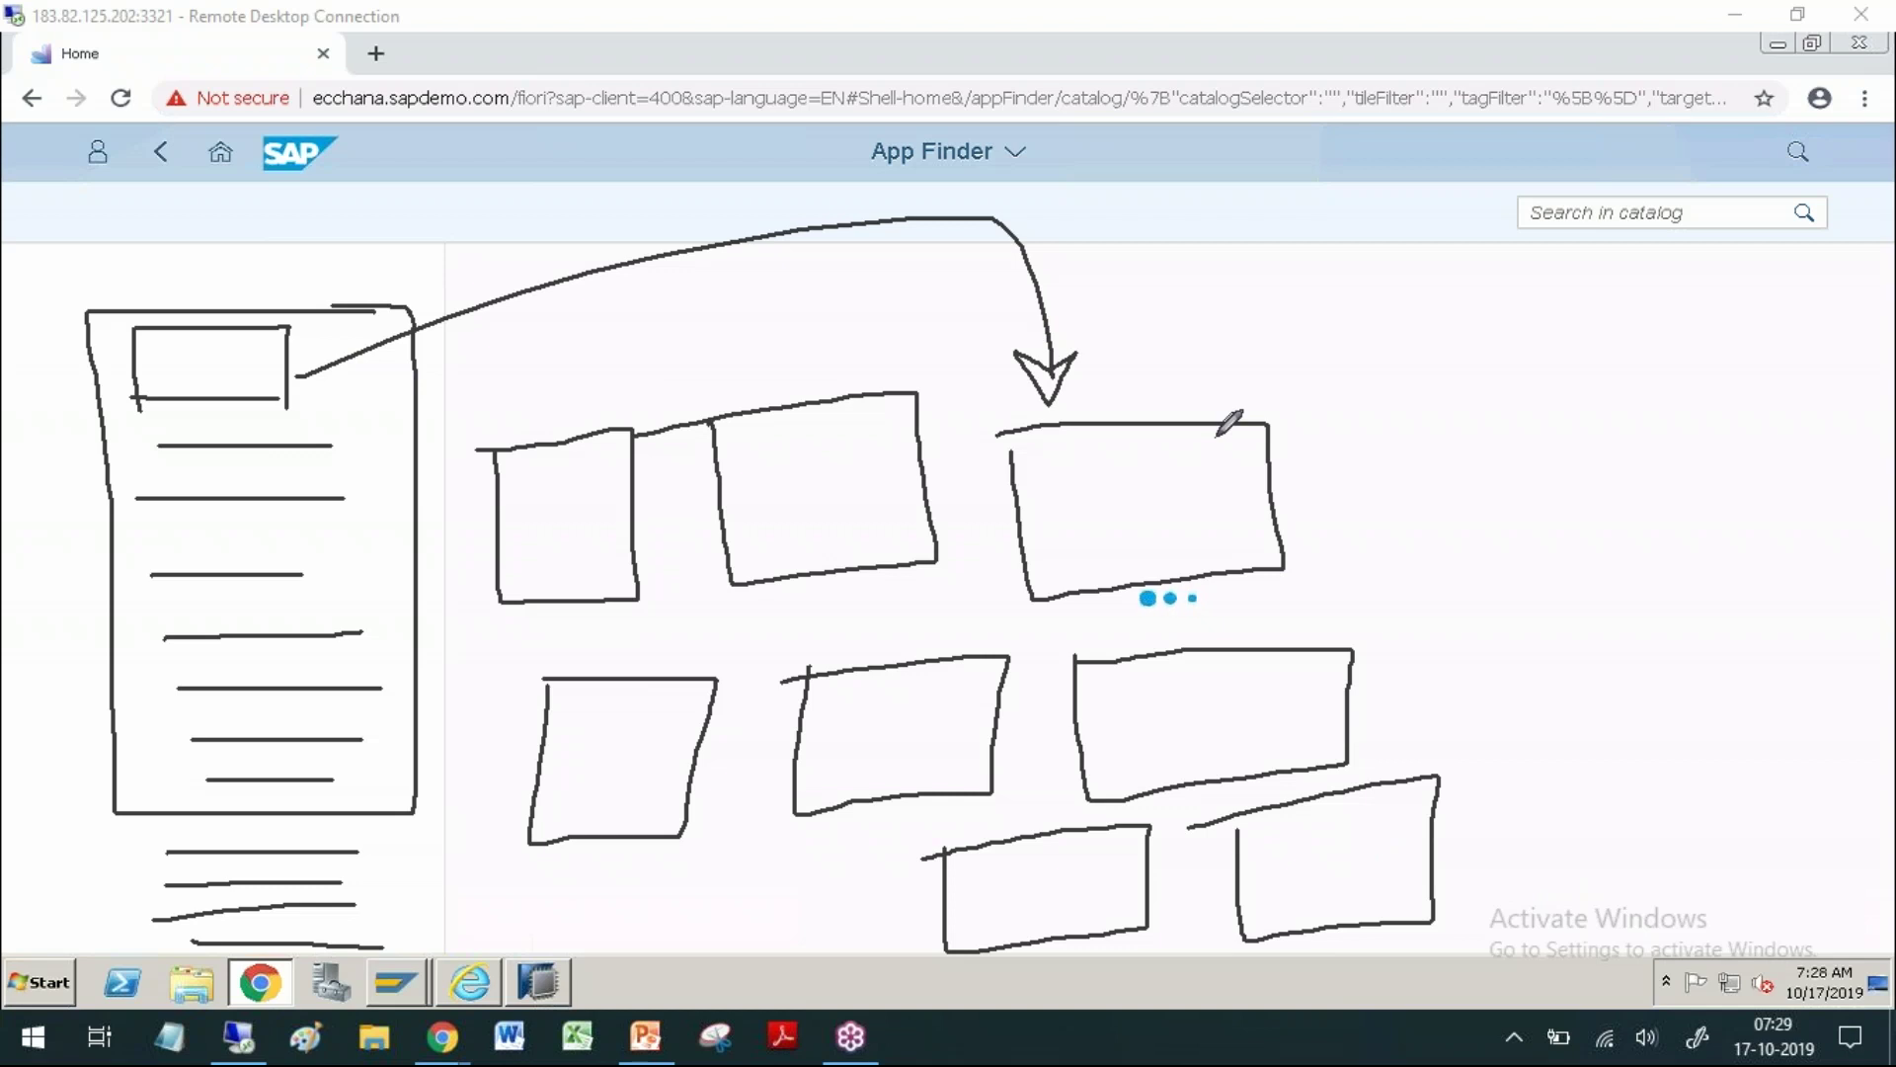
mouse_move(191, 203)
left_mouse_down()
mouse_move(219, 291)
mouse_move(260, 234)
mouse_move(328, 255)
mouse_move(420, 182)
mouse_move(423, 242)
mouse_move(509, 237)
mouse_move(632, 198)
mouse_move(637, 153)
mouse_move(857, 159)
mouse_move(933, 131)
left_mouse_up()
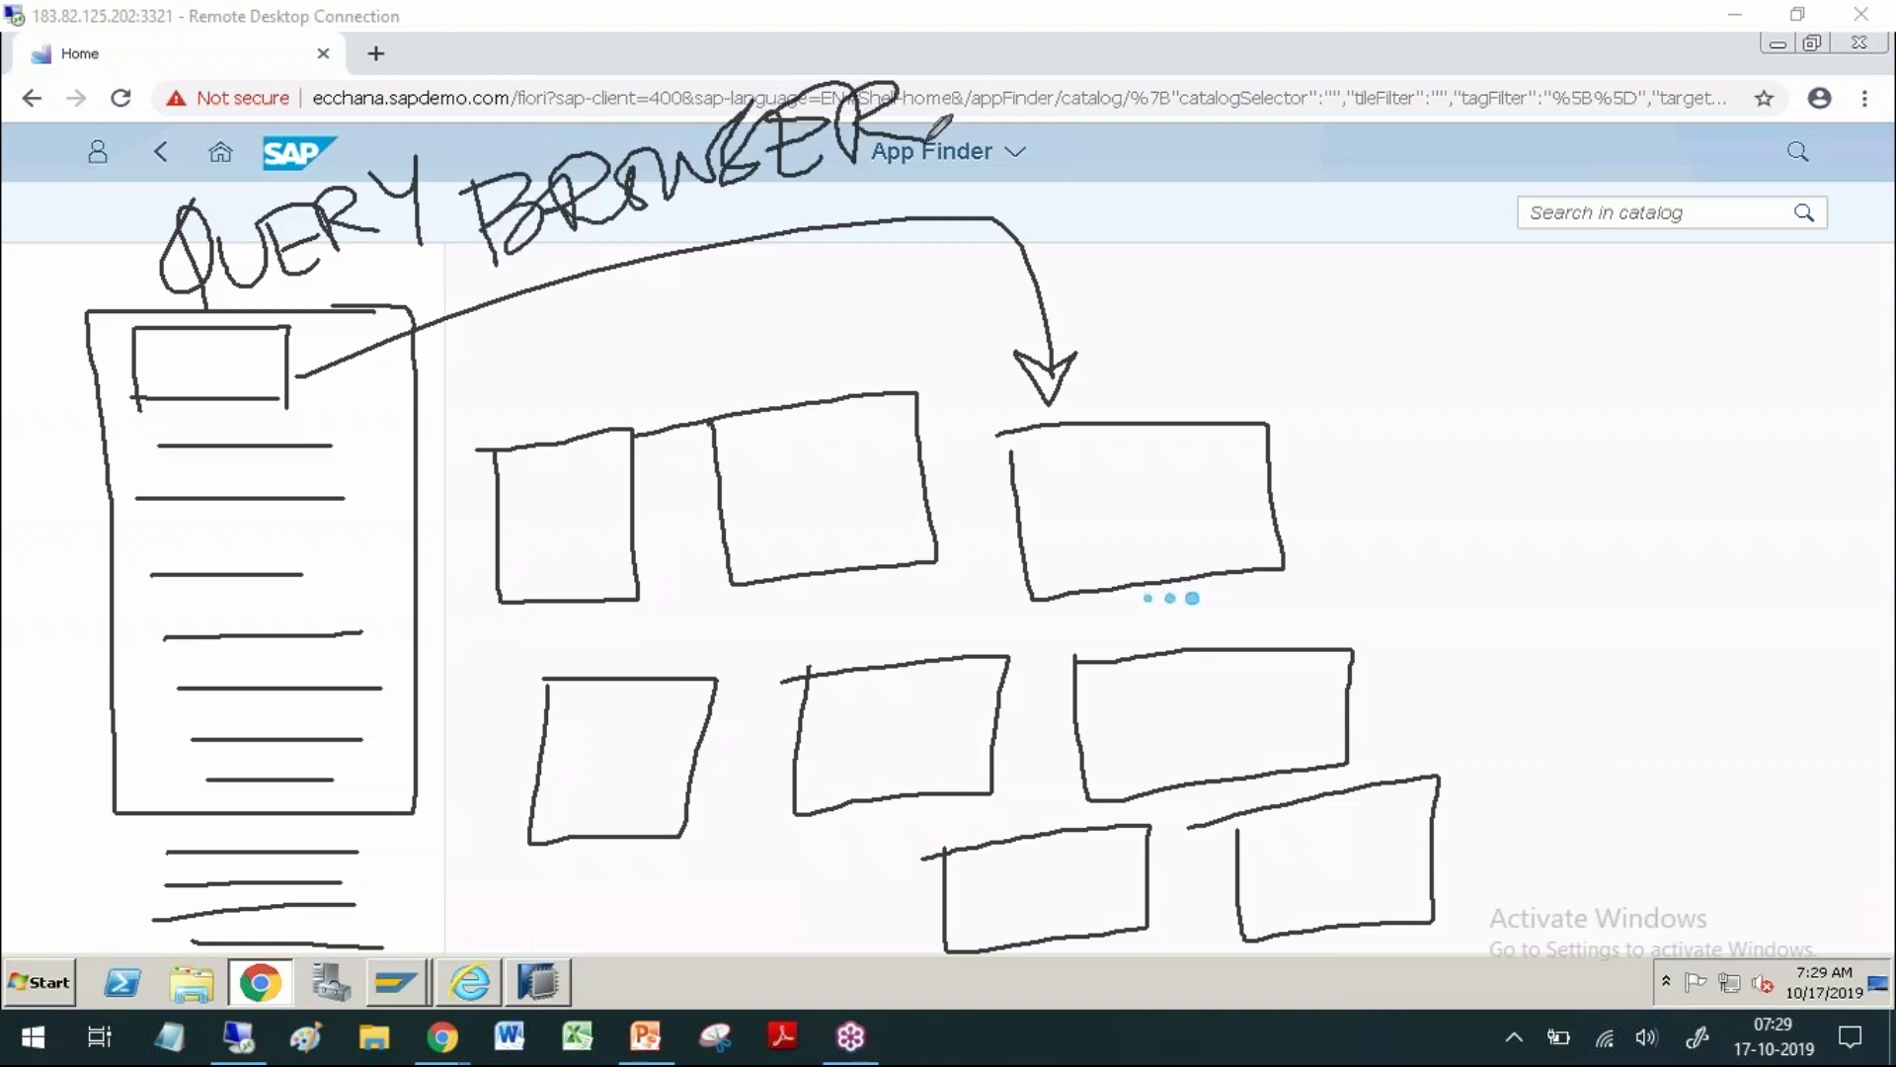
mouse_move(1158, 143)
left_mouse_down()
mouse_move(1160, 219)
mouse_move(1284, 134)
mouse_move(1296, 209)
left_mouse_up()
mouse_move(1152, 276)
left_mouse_down()
mouse_move(1175, 288)
mouse_move(1234, 262)
mouse_move(1274, 296)
mouse_move(1309, 245)
left_mouse_up()
left_click_drag(1090, 208, 1154, 295)
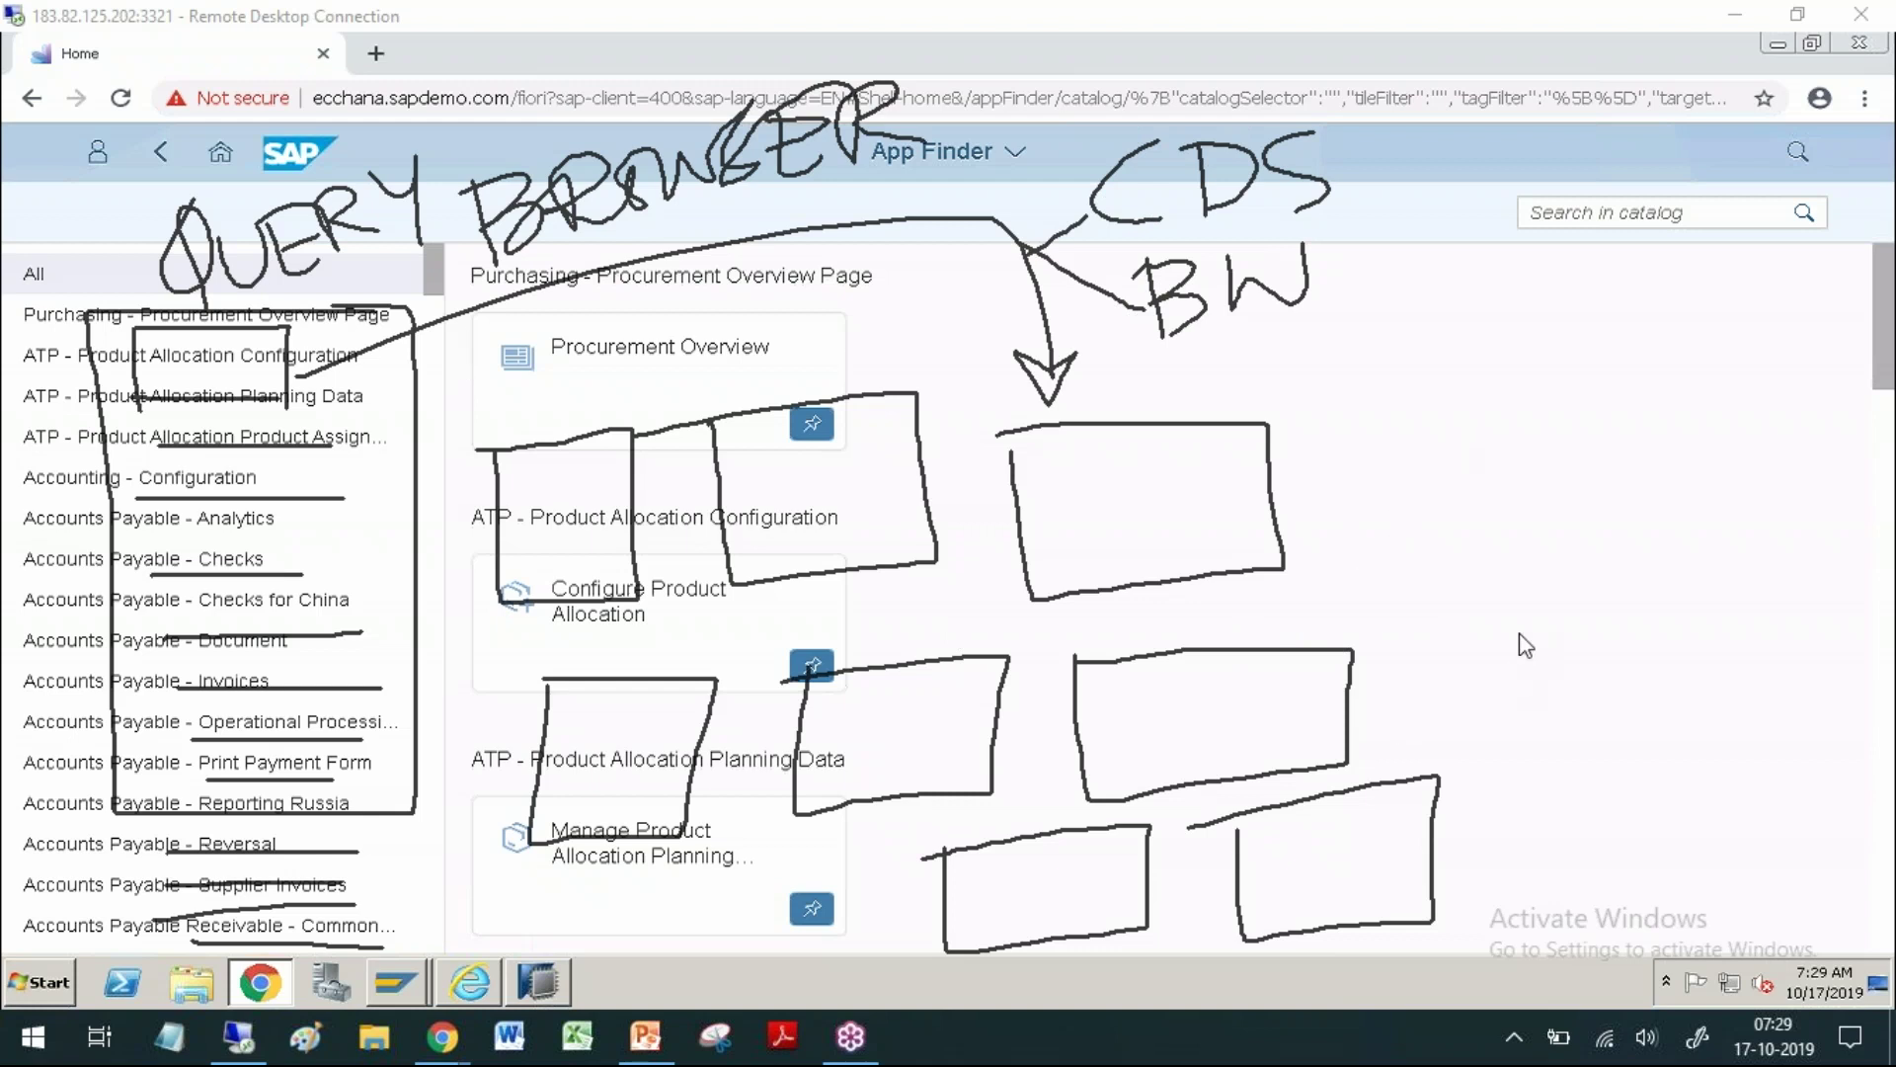
key("Escape")
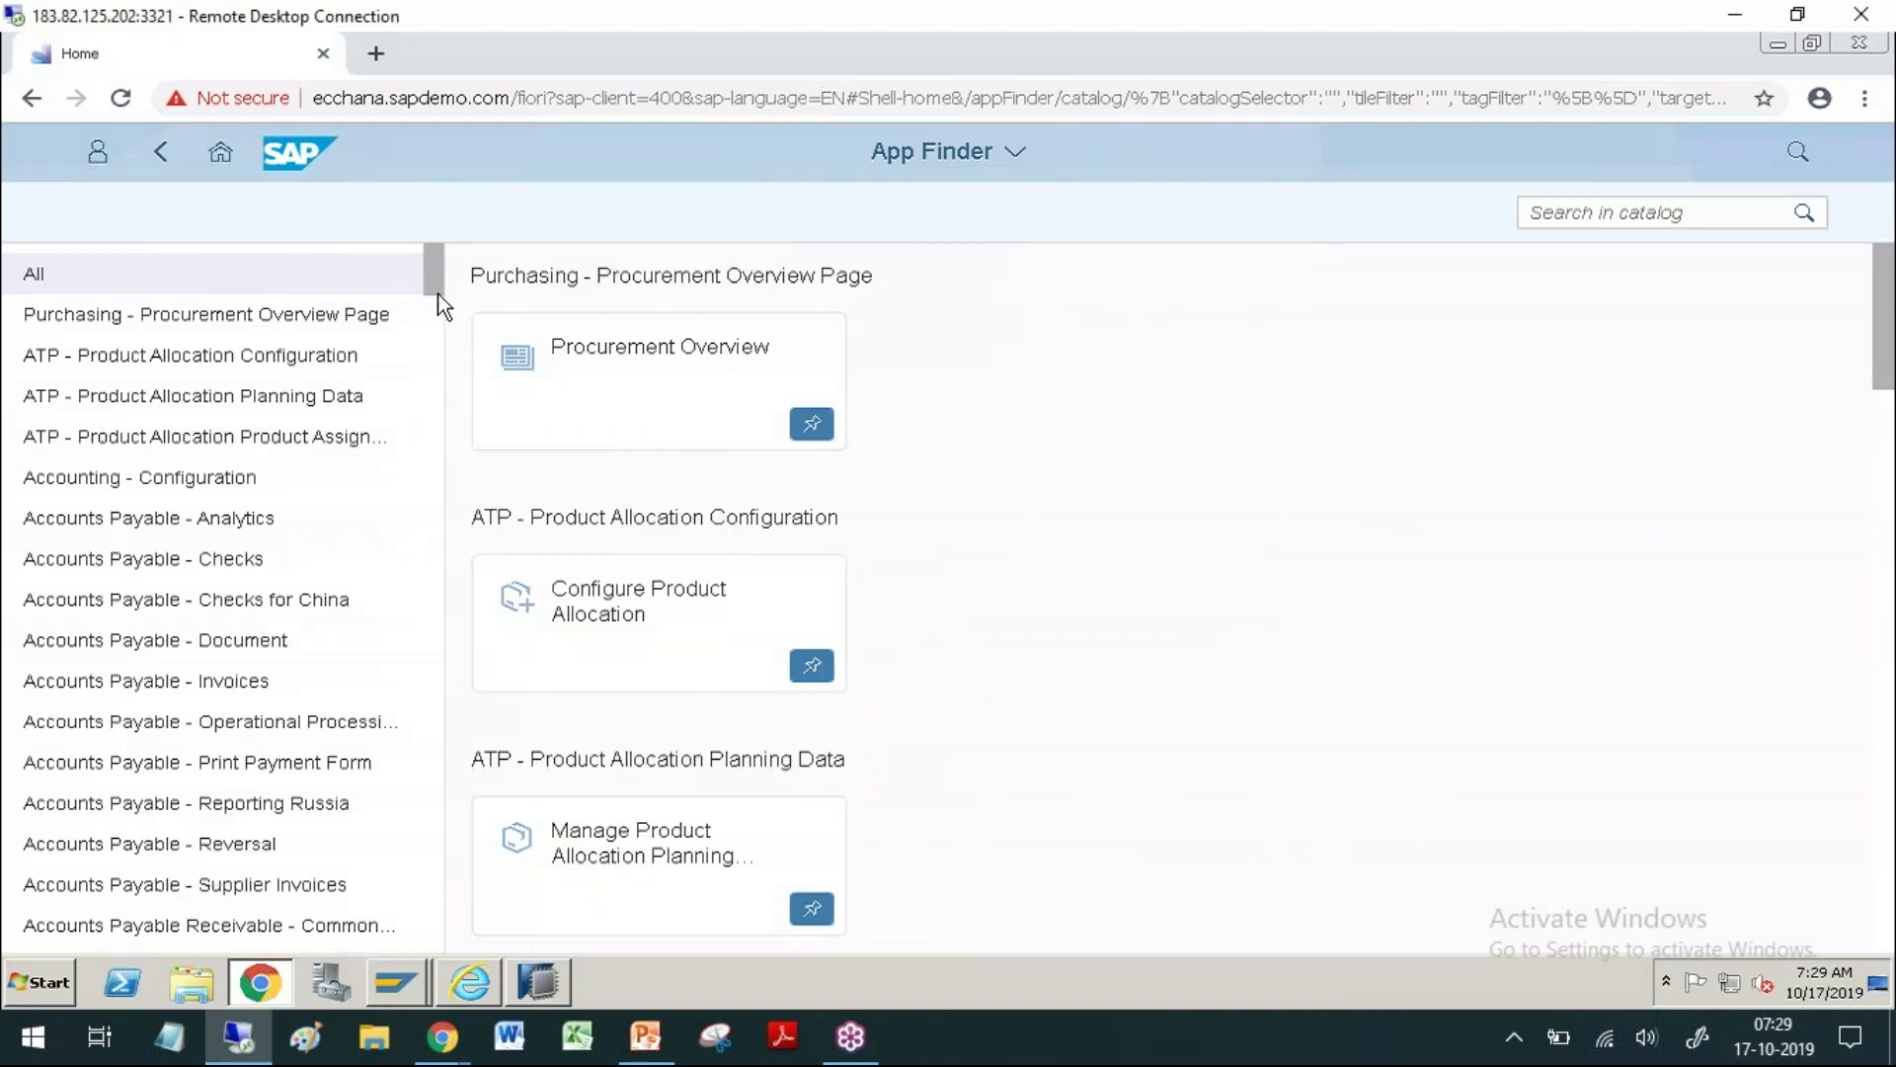
Step: Show the Analytics - Query Browser catalog in the App Finder
left_click_drag(432, 284, 430, 364)
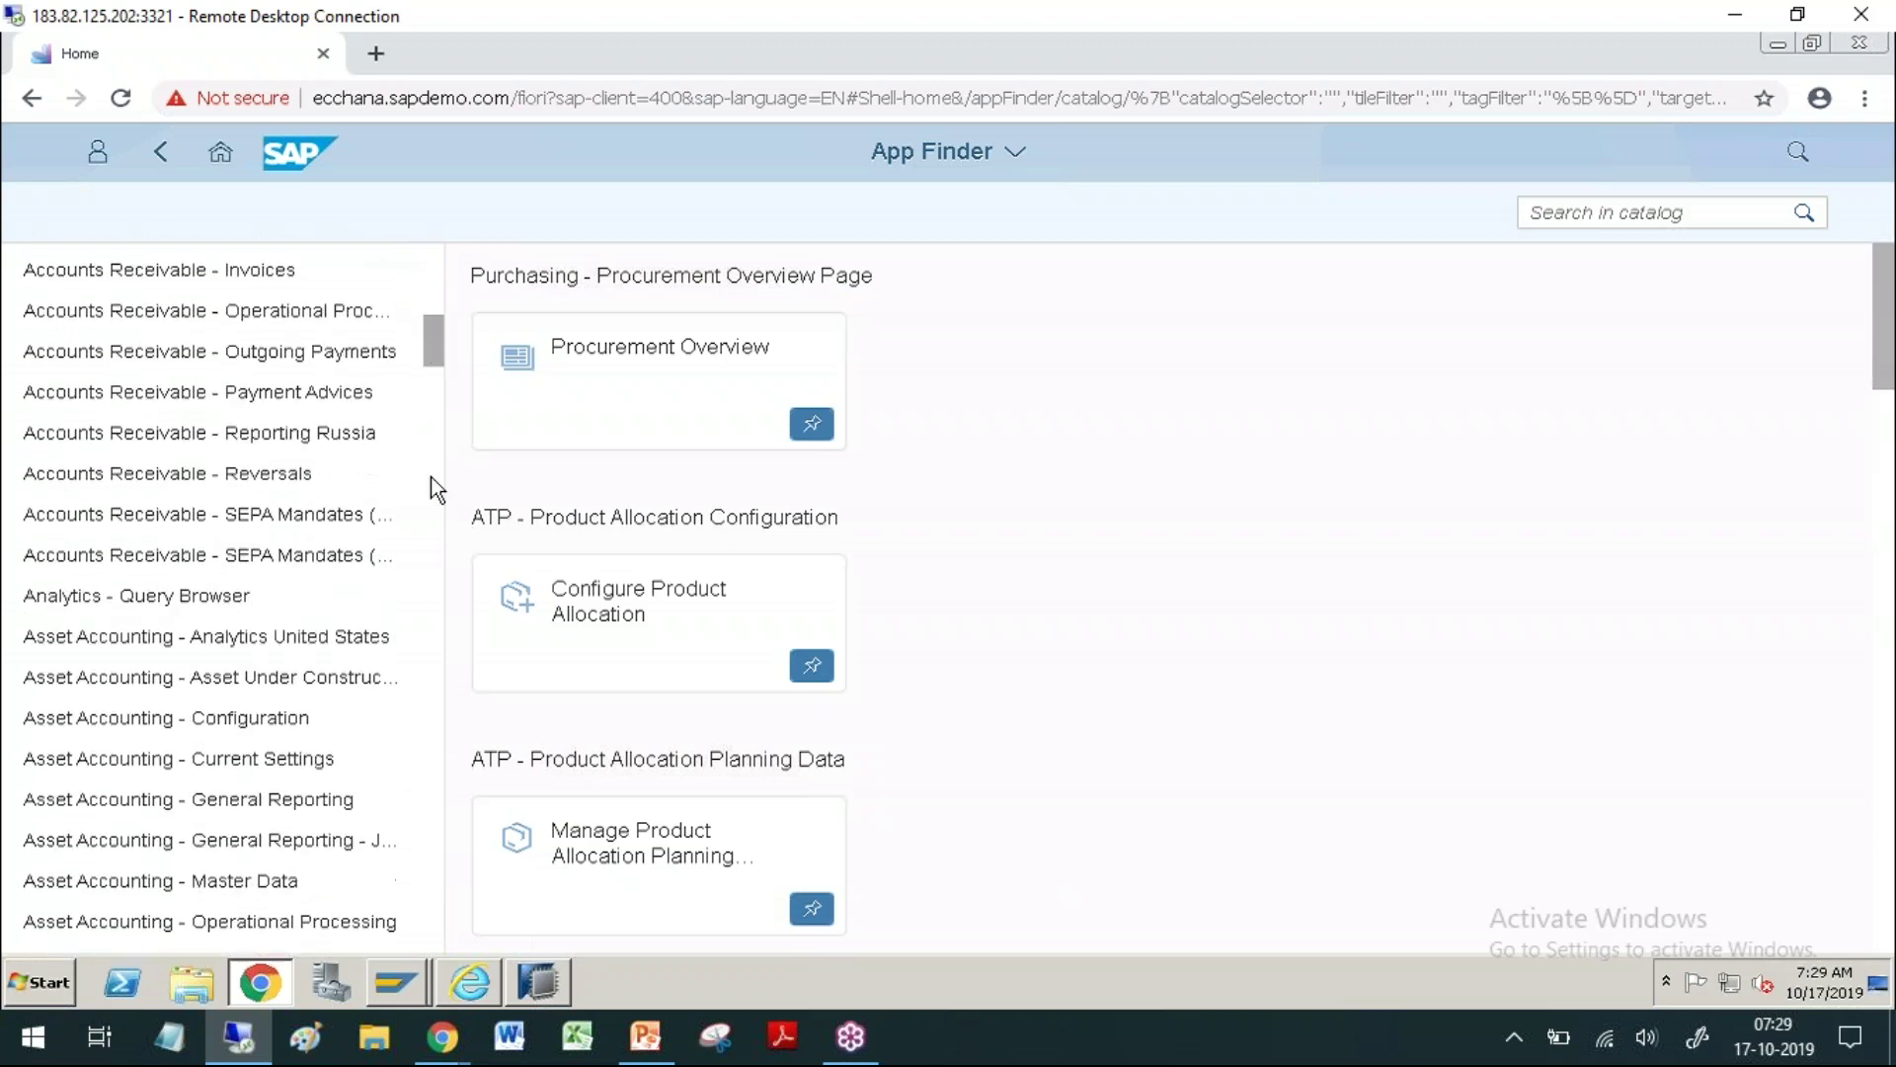
left_click(240, 604)
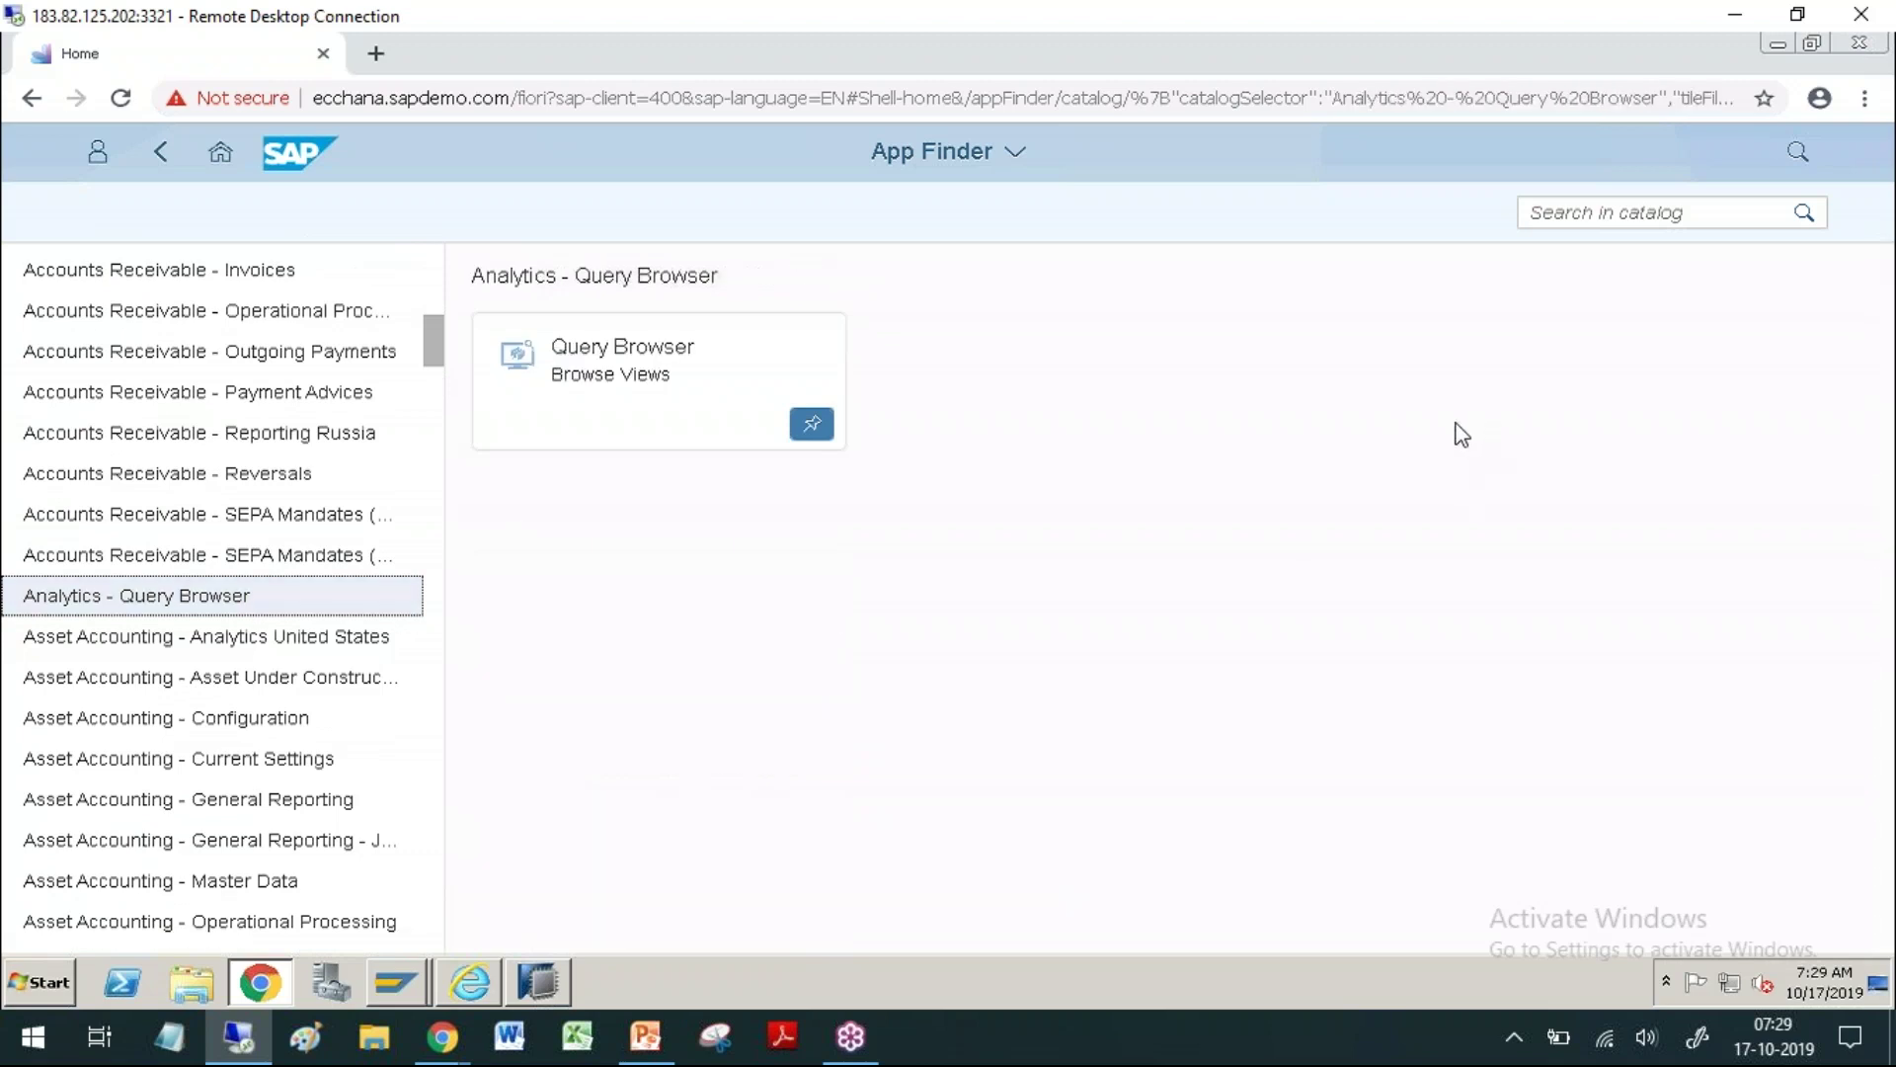
mouse_move(128, 622)
left_mouse_down()
mouse_move(285, 620)
mouse_move(280, 569)
mouse_move(34, 574)
mouse_move(6, 619)
mouse_move(127, 621)
left_mouse_up()
mouse_move(281, 604)
left_mouse_down()
mouse_move(505, 554)
mouse_move(607, 435)
mouse_move(620, 479)
left_mouse_up()
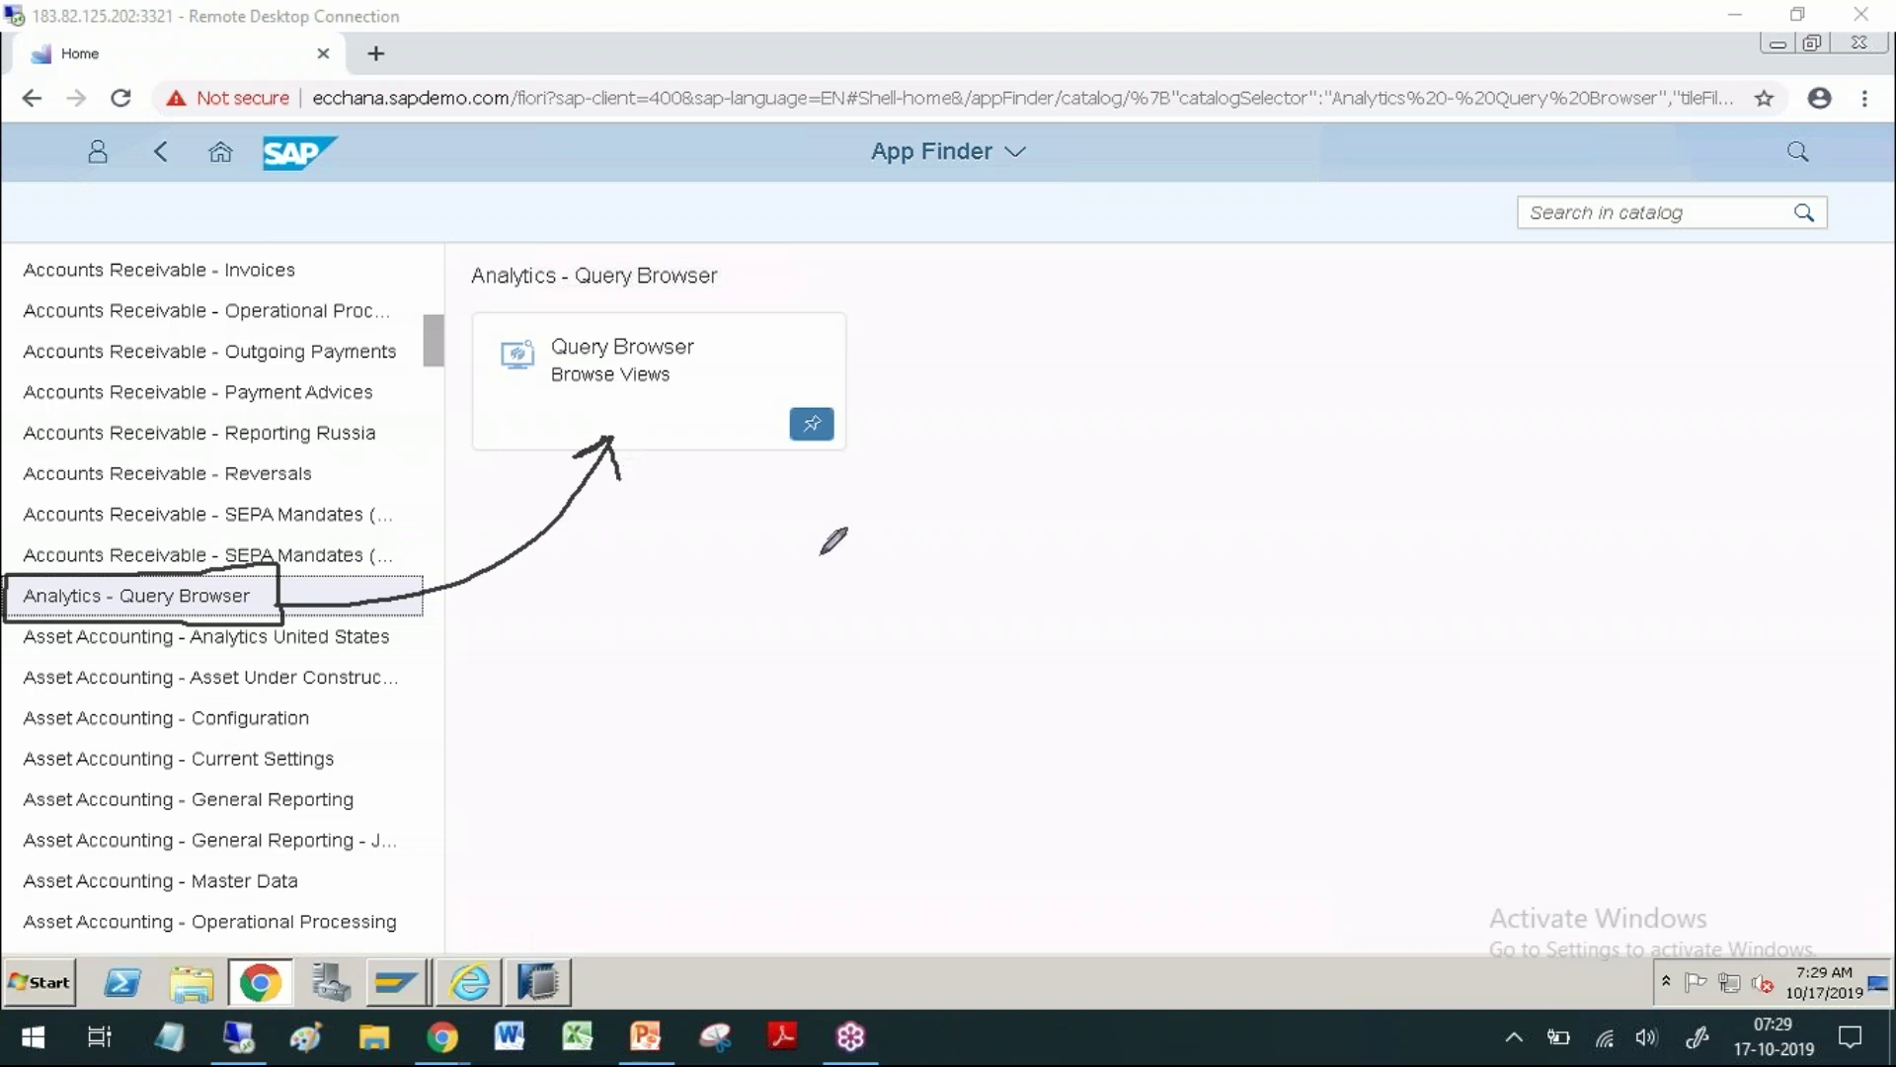
left_click_drag(862, 340, 992, 339)
mouse_move(879, 368)
left_mouse_down()
mouse_move(975, 368)
mouse_move(965, 392)
left_mouse_up()
left_click_drag(867, 430, 978, 429)
left_click_drag(873, 466, 971, 465)
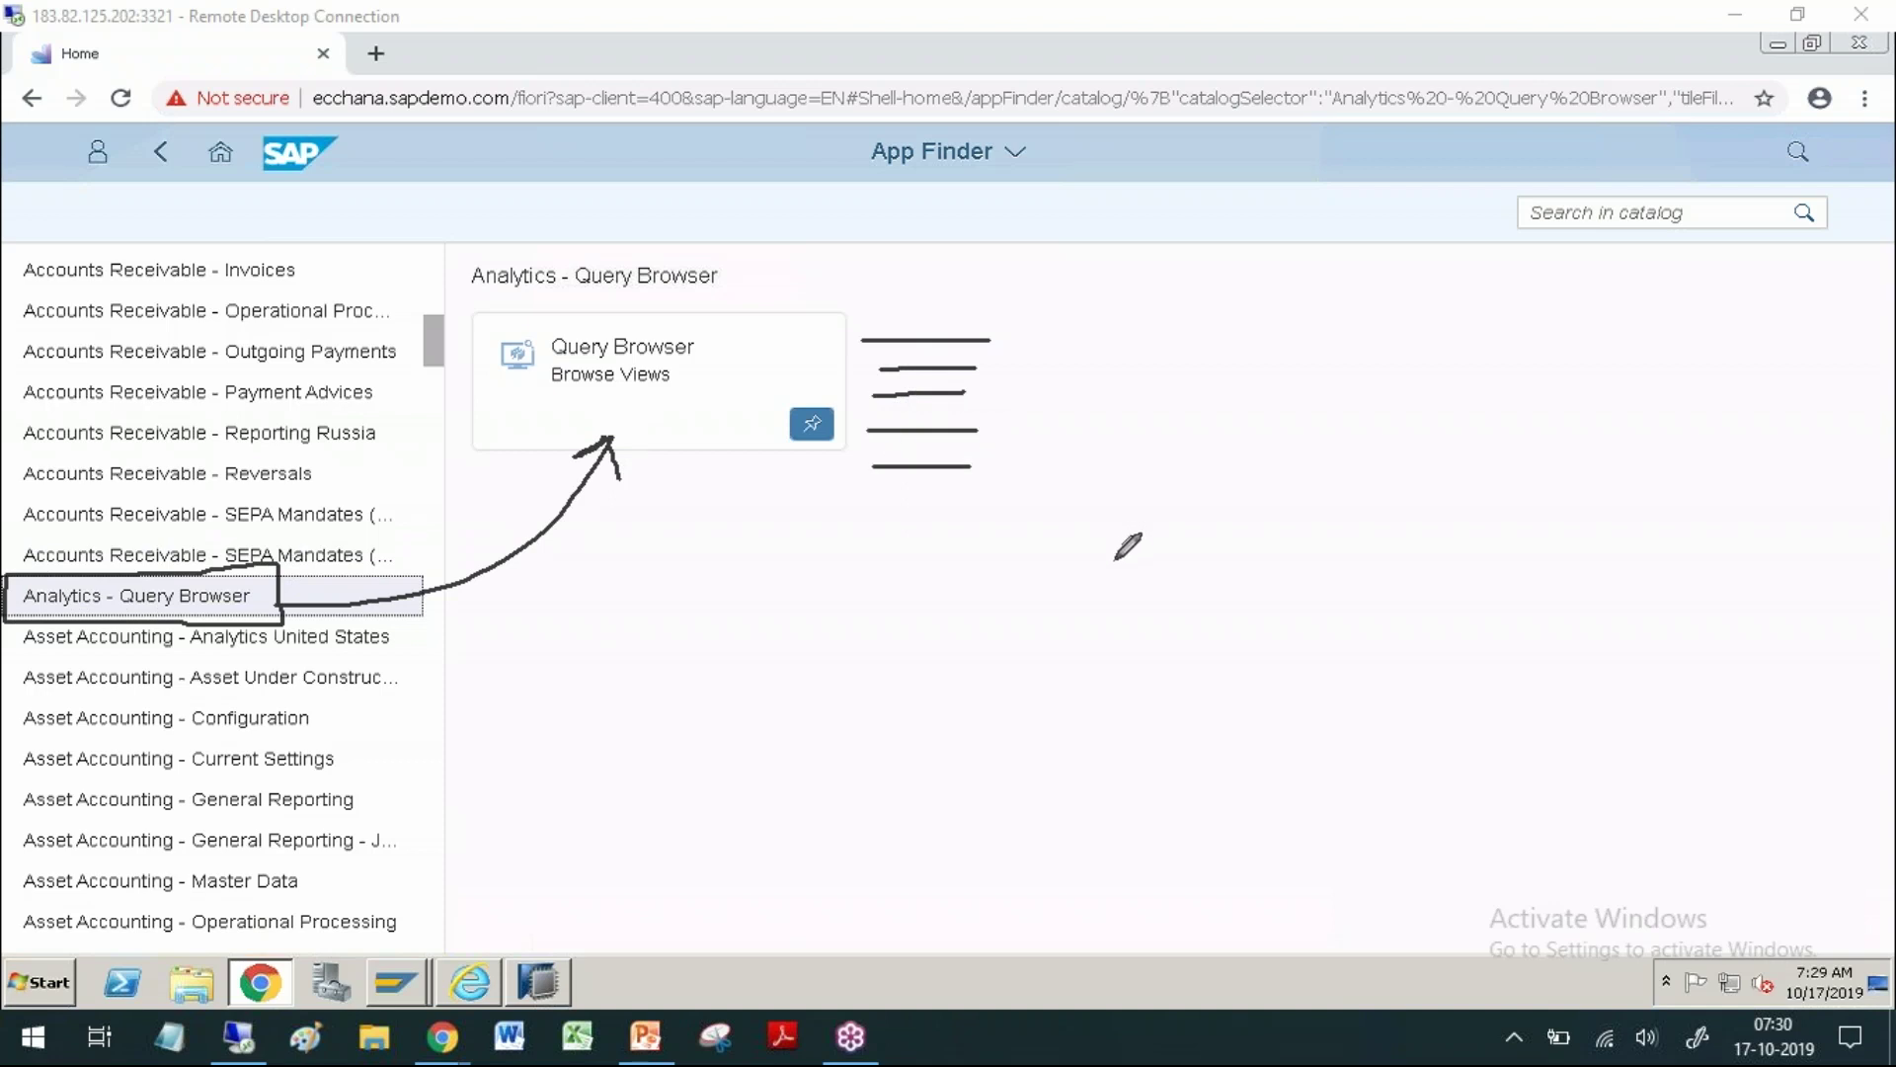
left_click_drag(1172, 319, 1099, 454)
left_click_drag(1227, 259, 1181, 458)
mouse_move(1254, 302)
left_mouse_down()
mouse_move(1289, 363)
mouse_move(1289, 427)
left_mouse_up()
left_click_drag(1141, 511, 1172, 648)
mouse_move(1263, 476)
left_mouse_down()
mouse_move(1237, 632)
mouse_move(1322, 493)
mouse_move(1331, 567)
left_mouse_up()
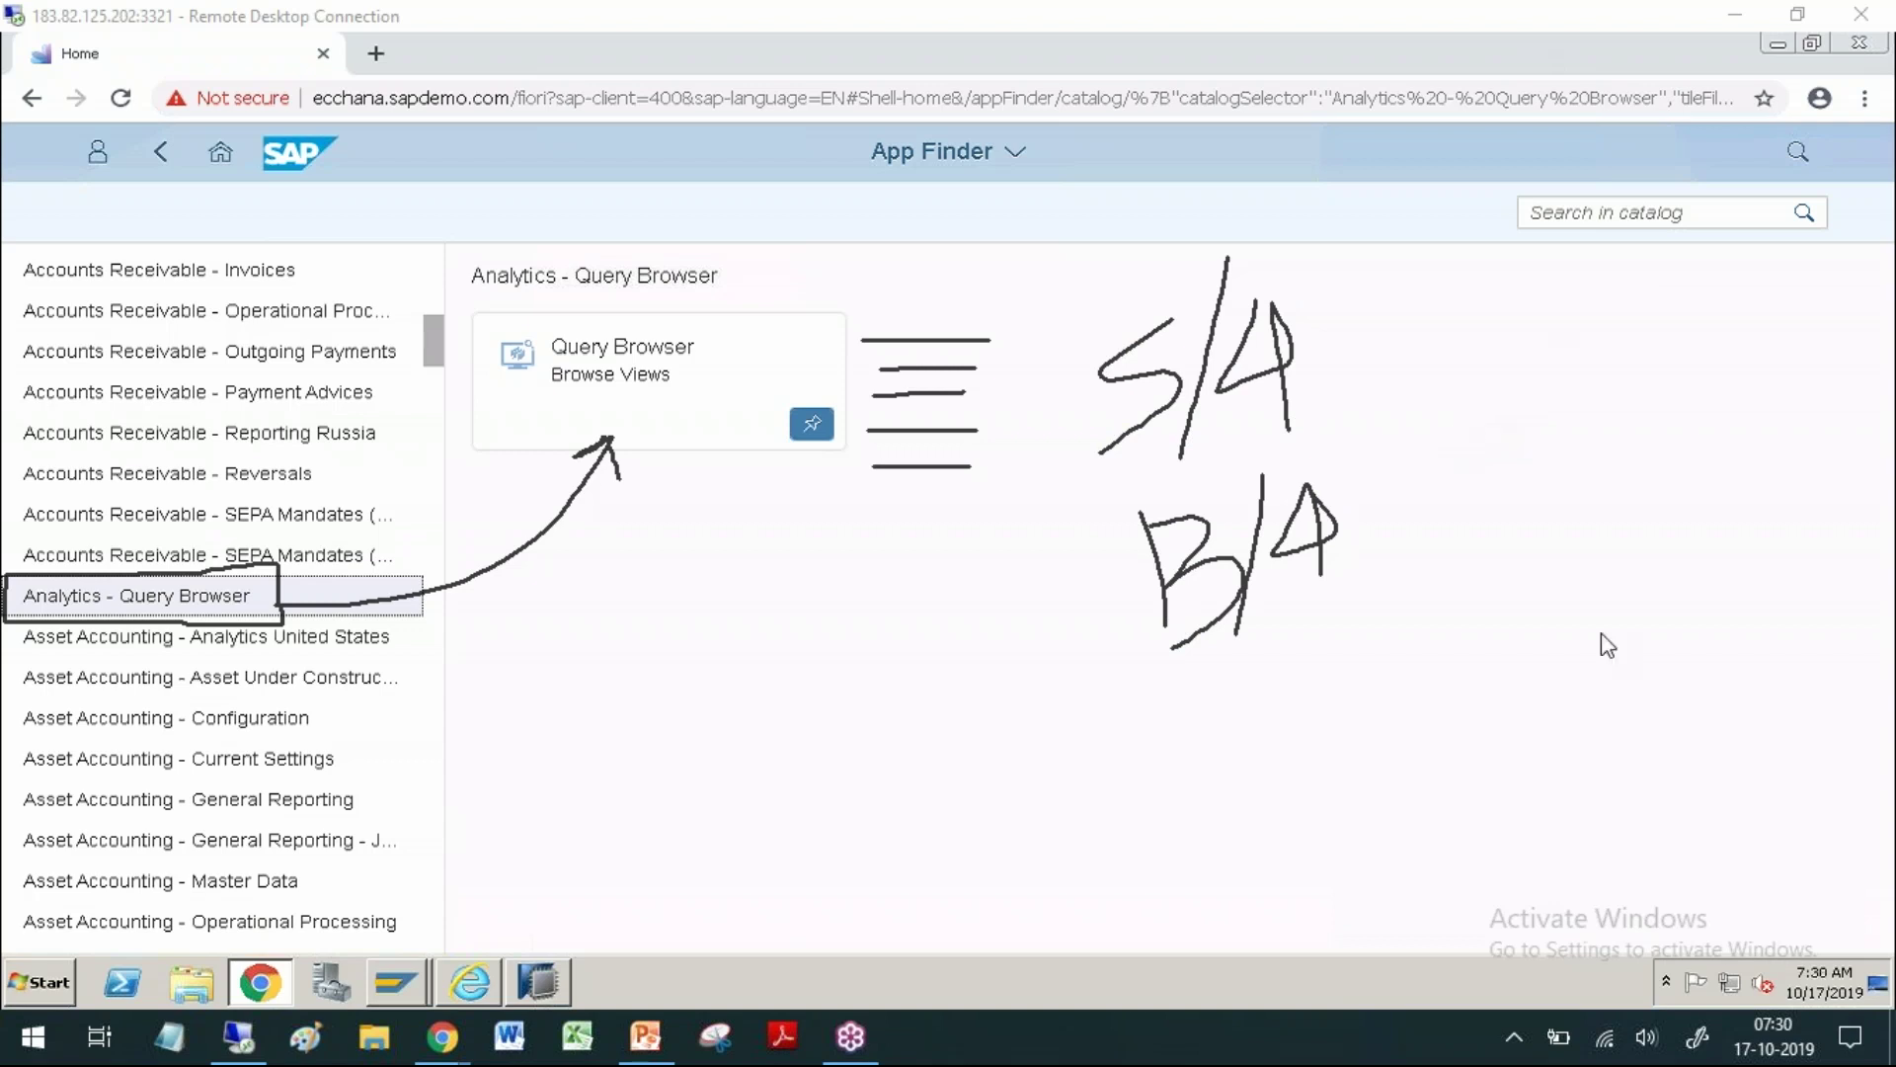
key("e")
mouse_move(933, 344)
left_mouse_down()
mouse_move(1017, 345)
mouse_move(1045, 415)
left_mouse_up()
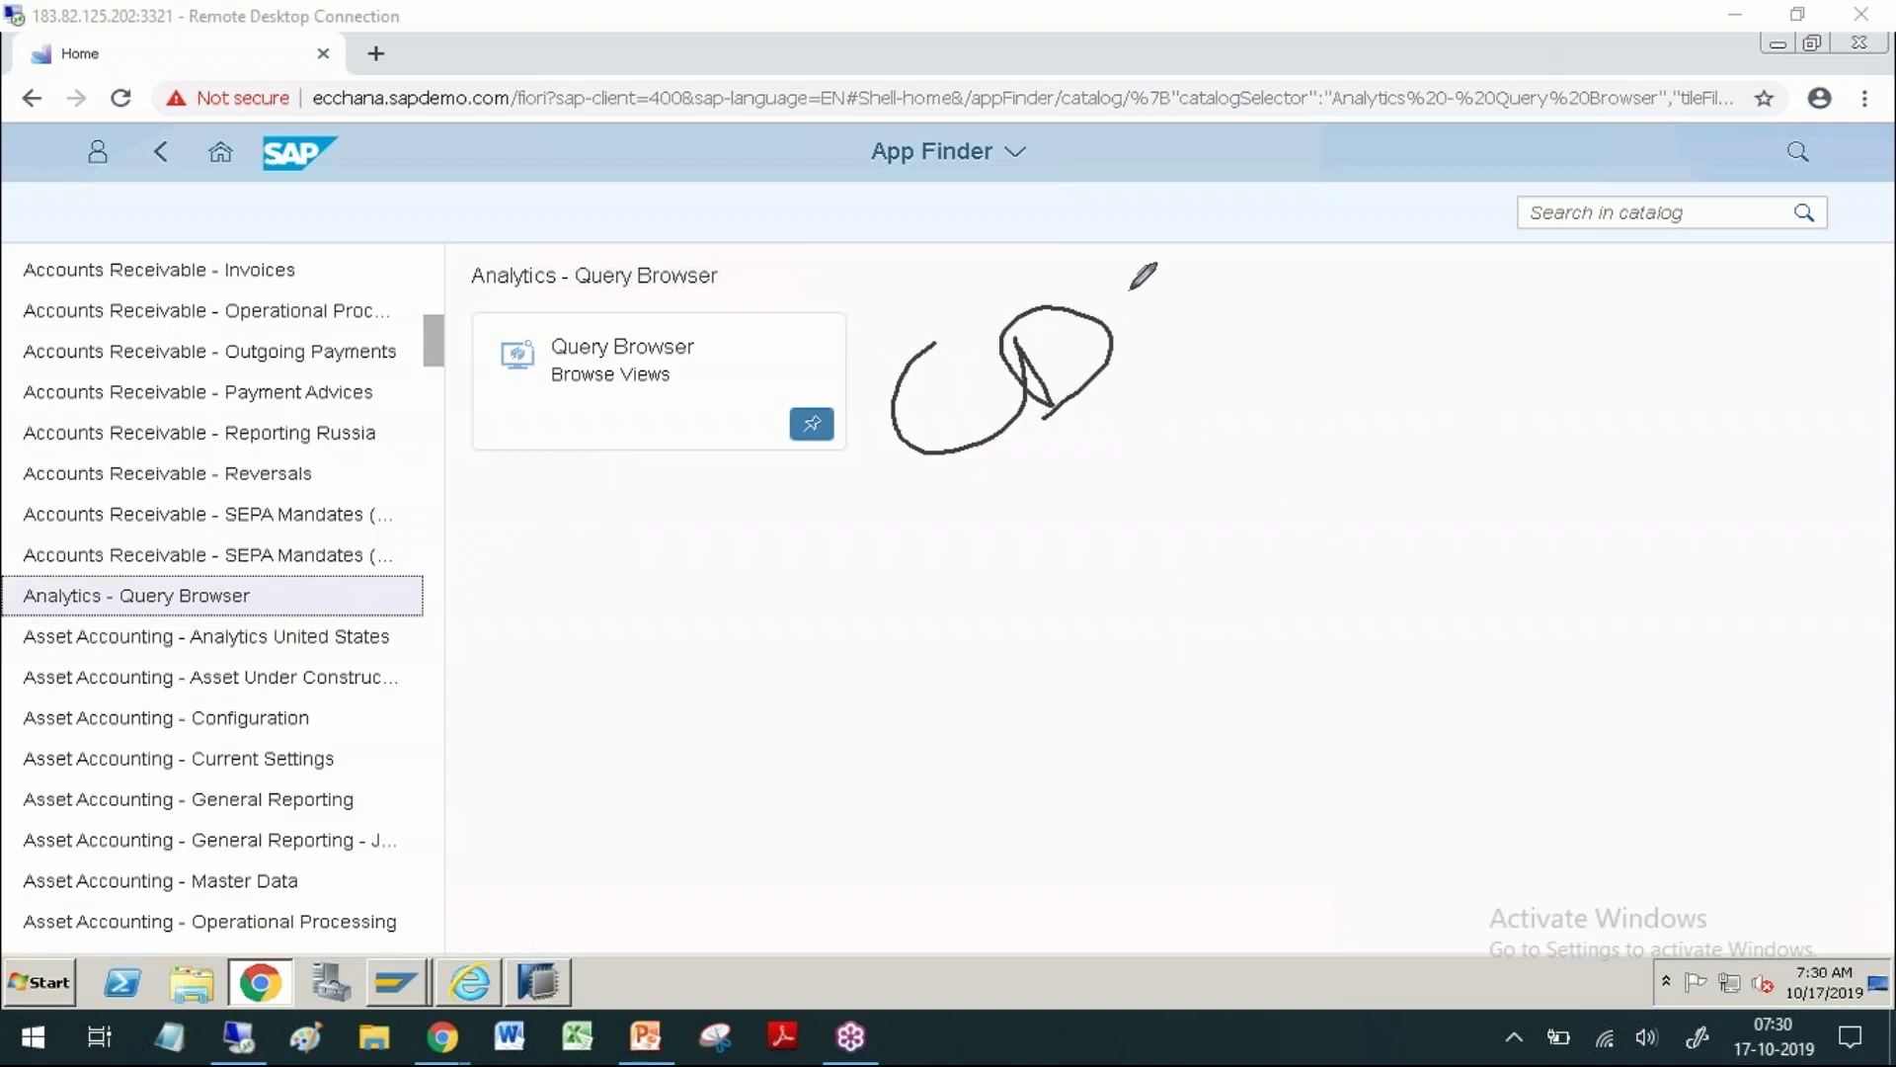
left_click_drag(1166, 281, 1146, 385)
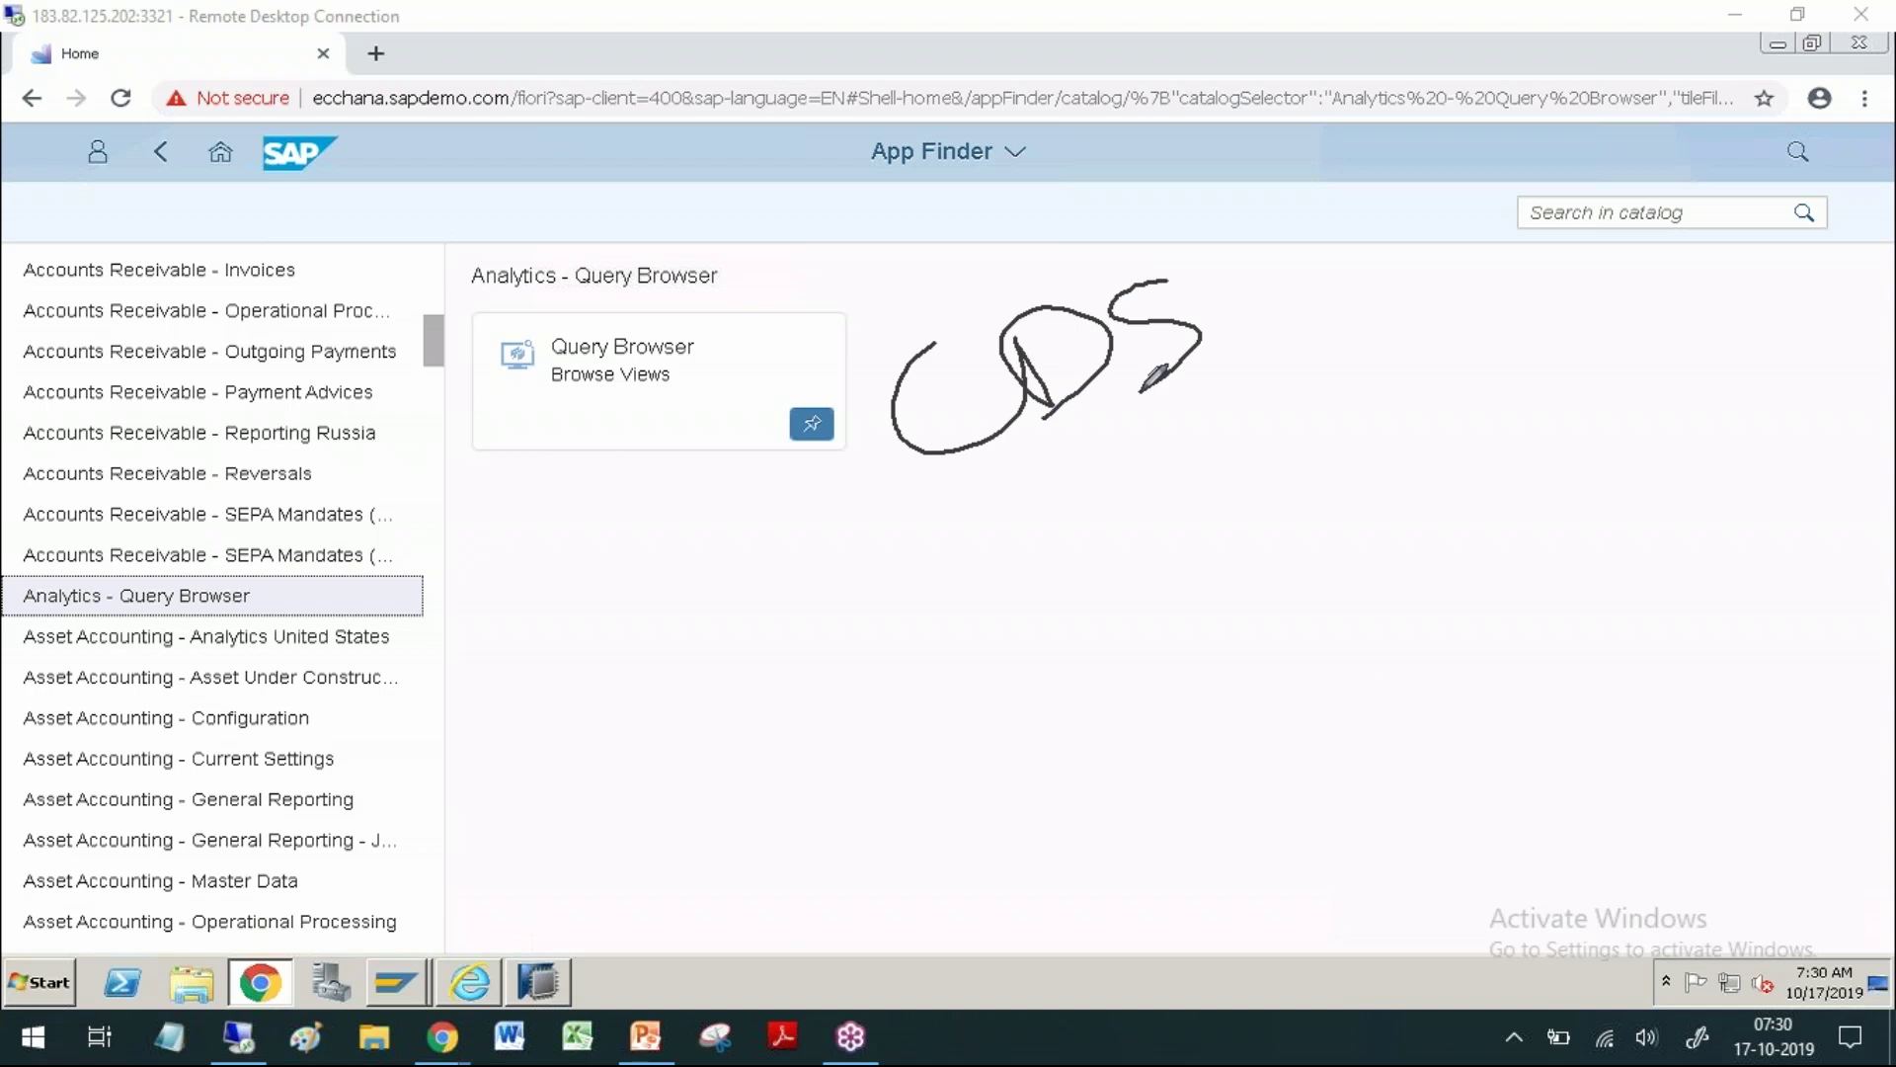
left_click_drag(1061, 494, 1262, 472)
left_click_drag(1060, 559, 1294, 550)
left_click_drag(1065, 600, 1304, 614)
left_click_drag(1019, 713, 1326, 678)
left_click_drag(1047, 767, 1298, 749)
left_click_drag(1029, 832, 1331, 811)
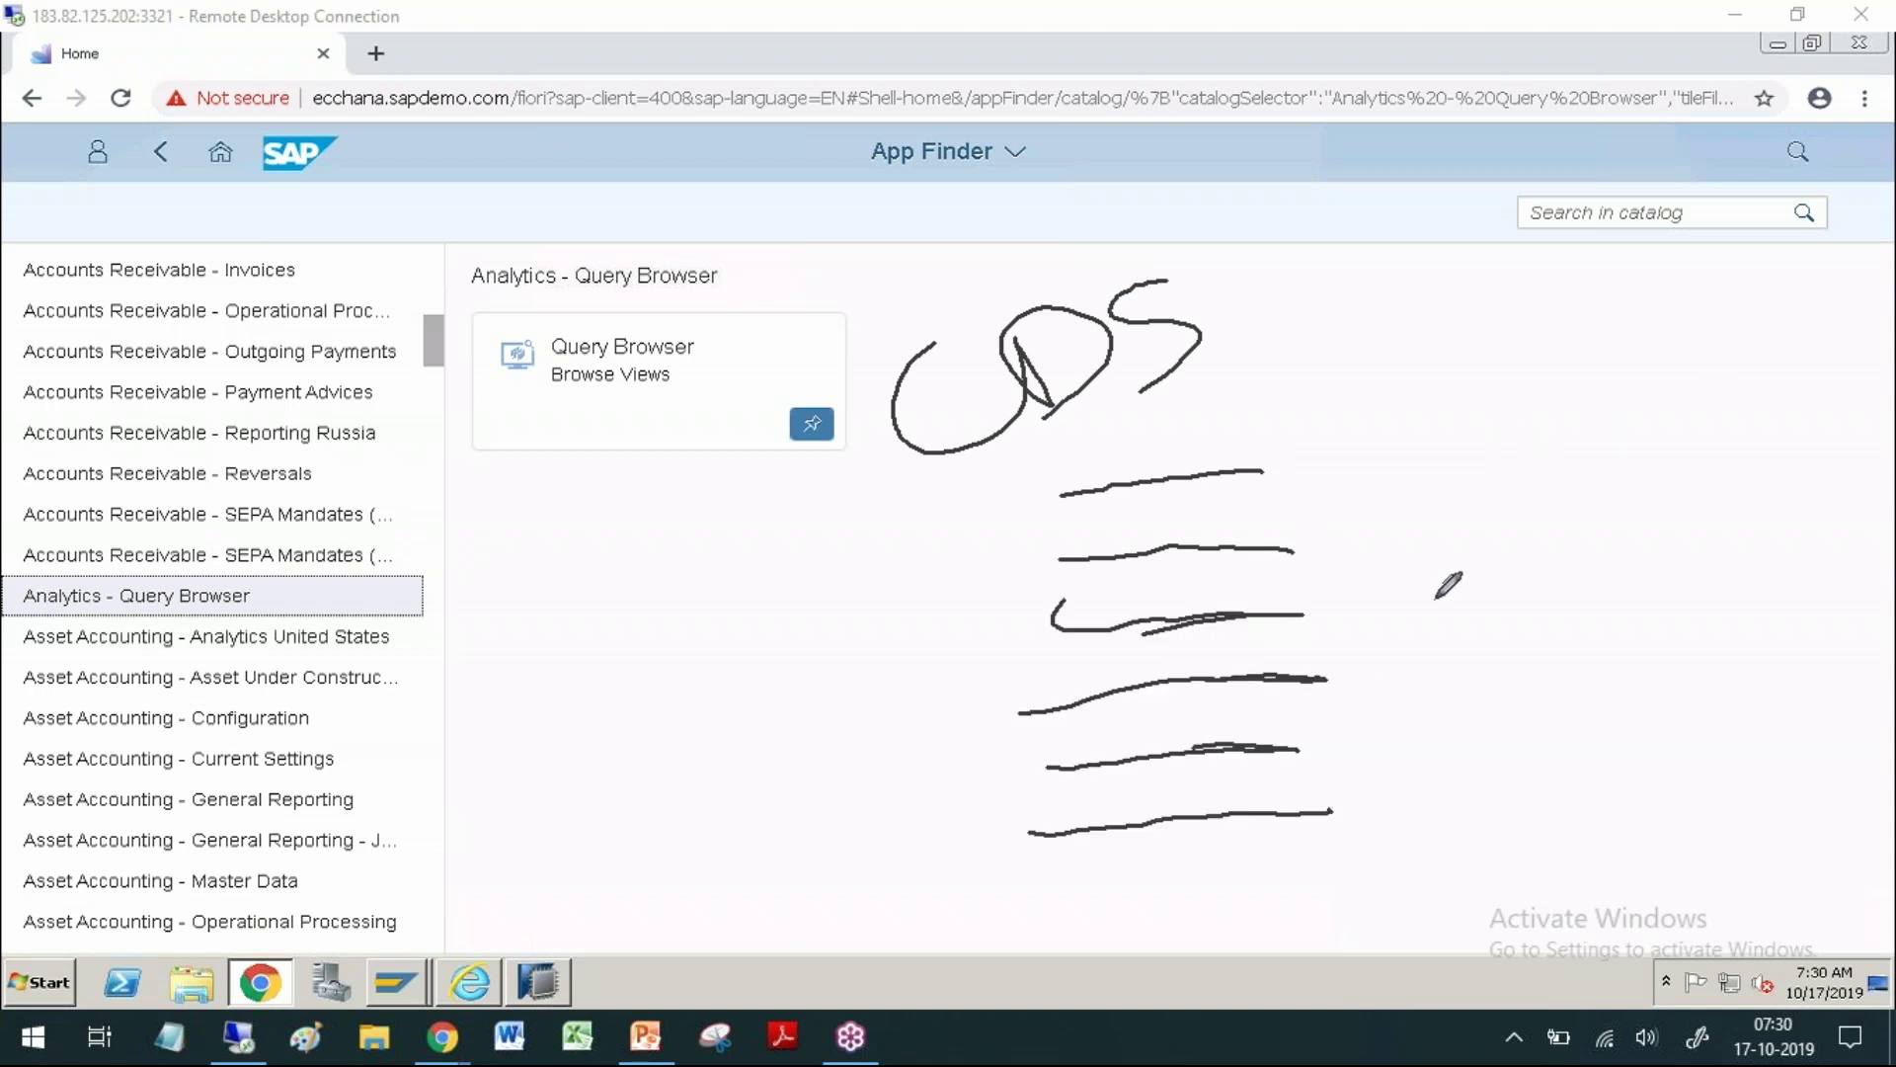
key("Escape")
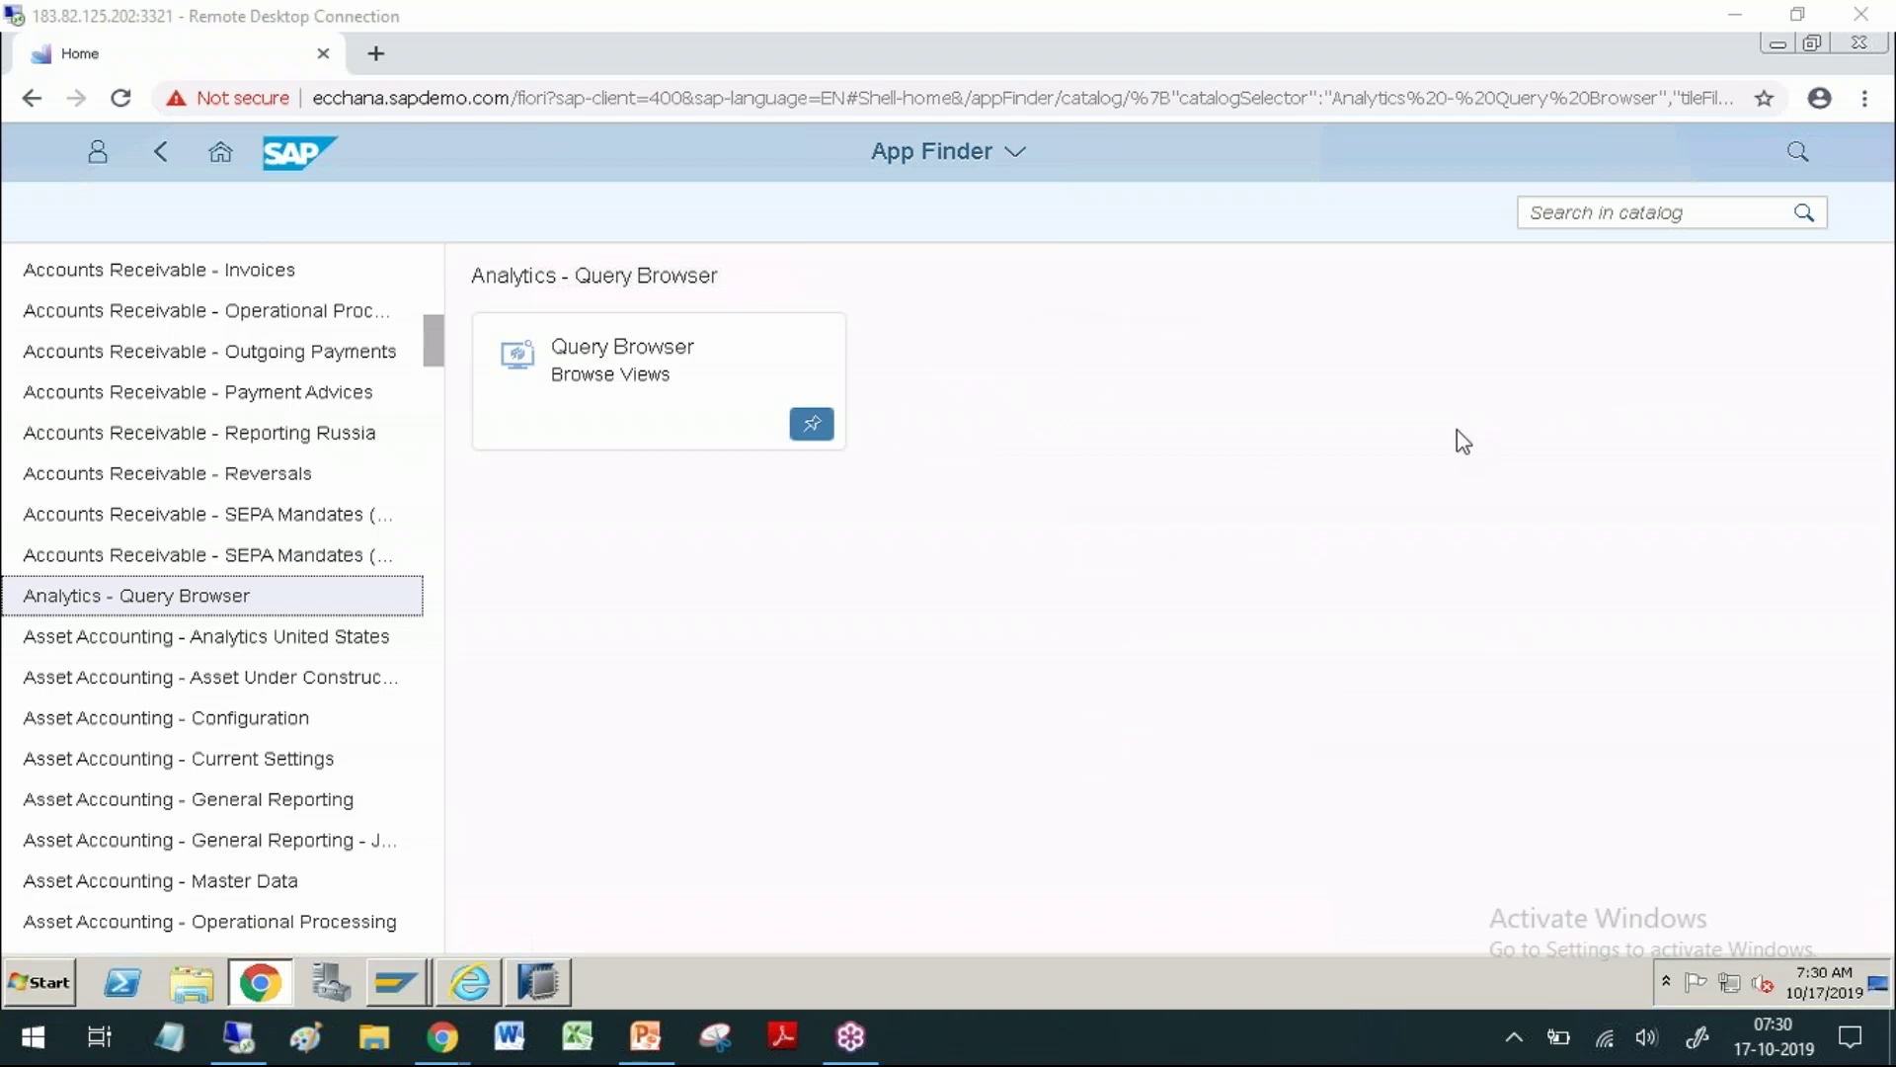
Step: Open the Query Browser app and look over the first entries of its Analytical Queries list
left_click(704, 415)
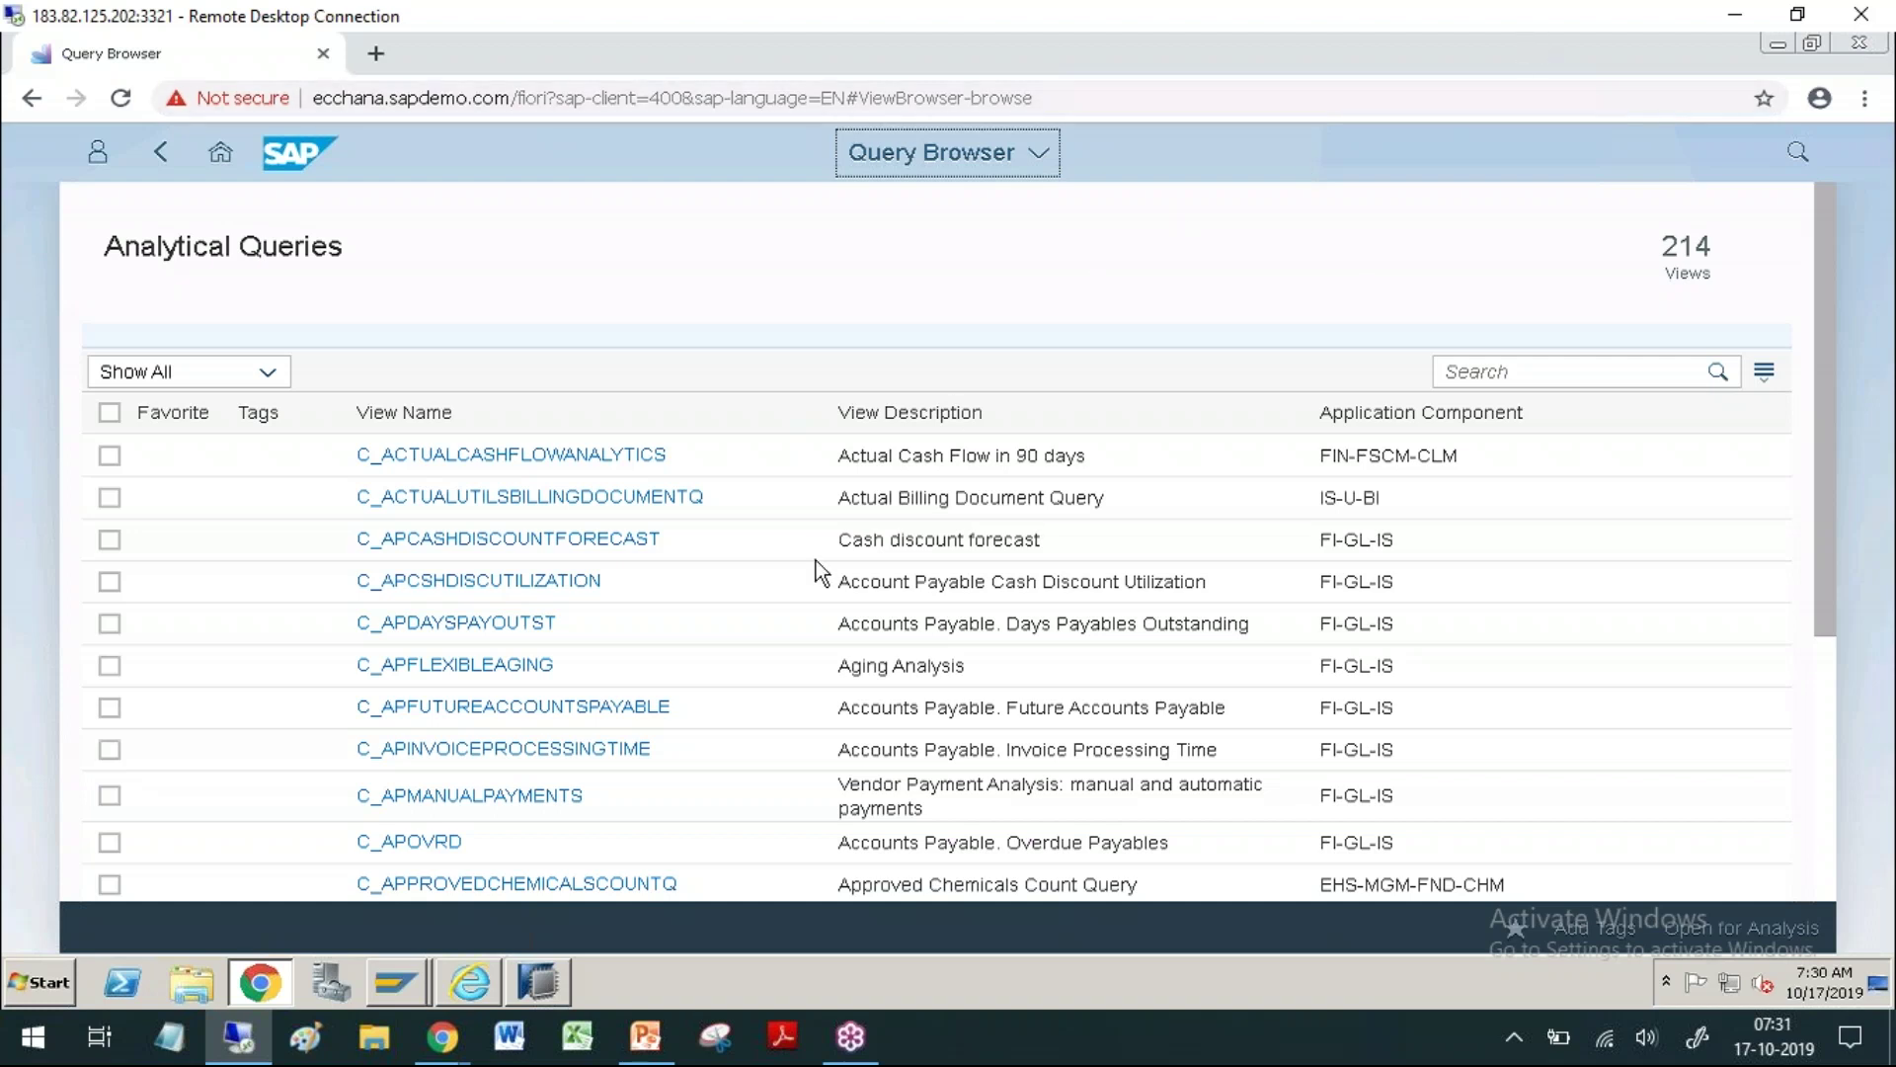
scroll(816, 560, "down", 5)
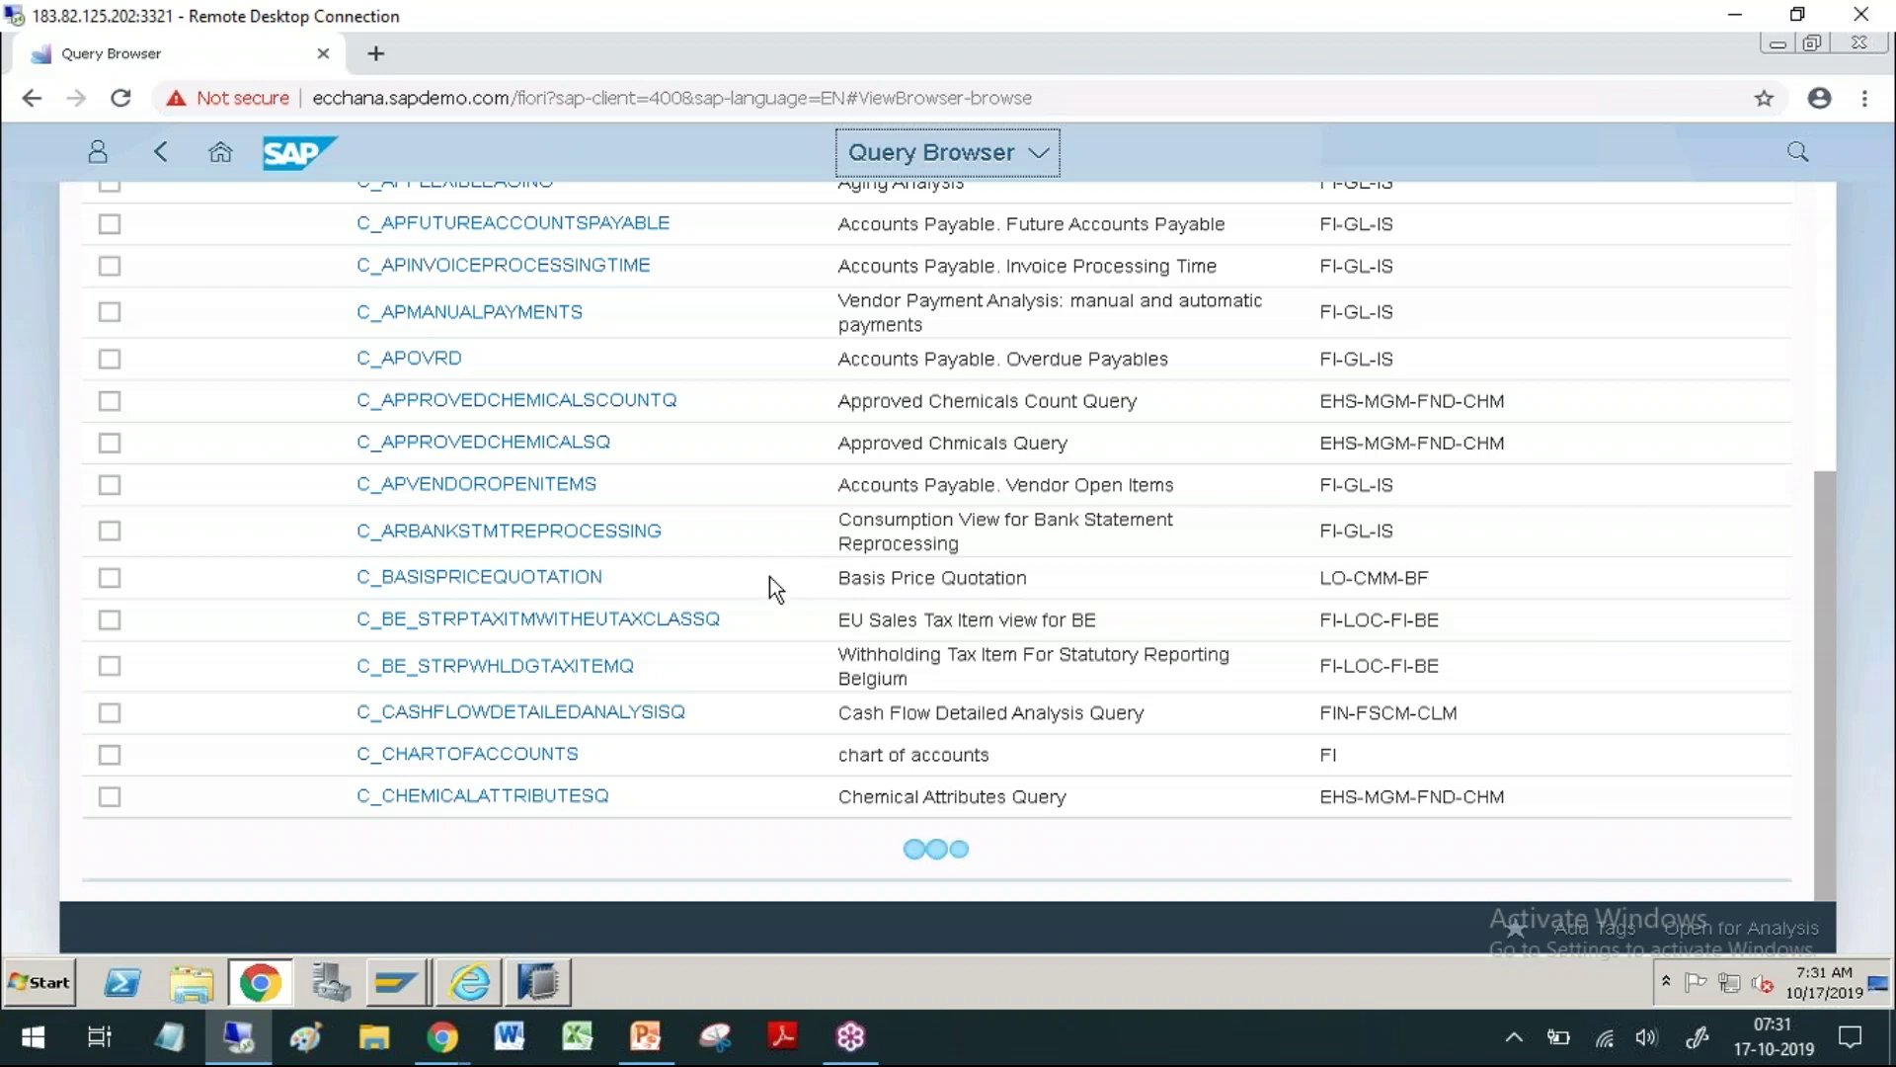
scroll(769, 577, "up", 1)
scroll(768, 577, "up", 3)
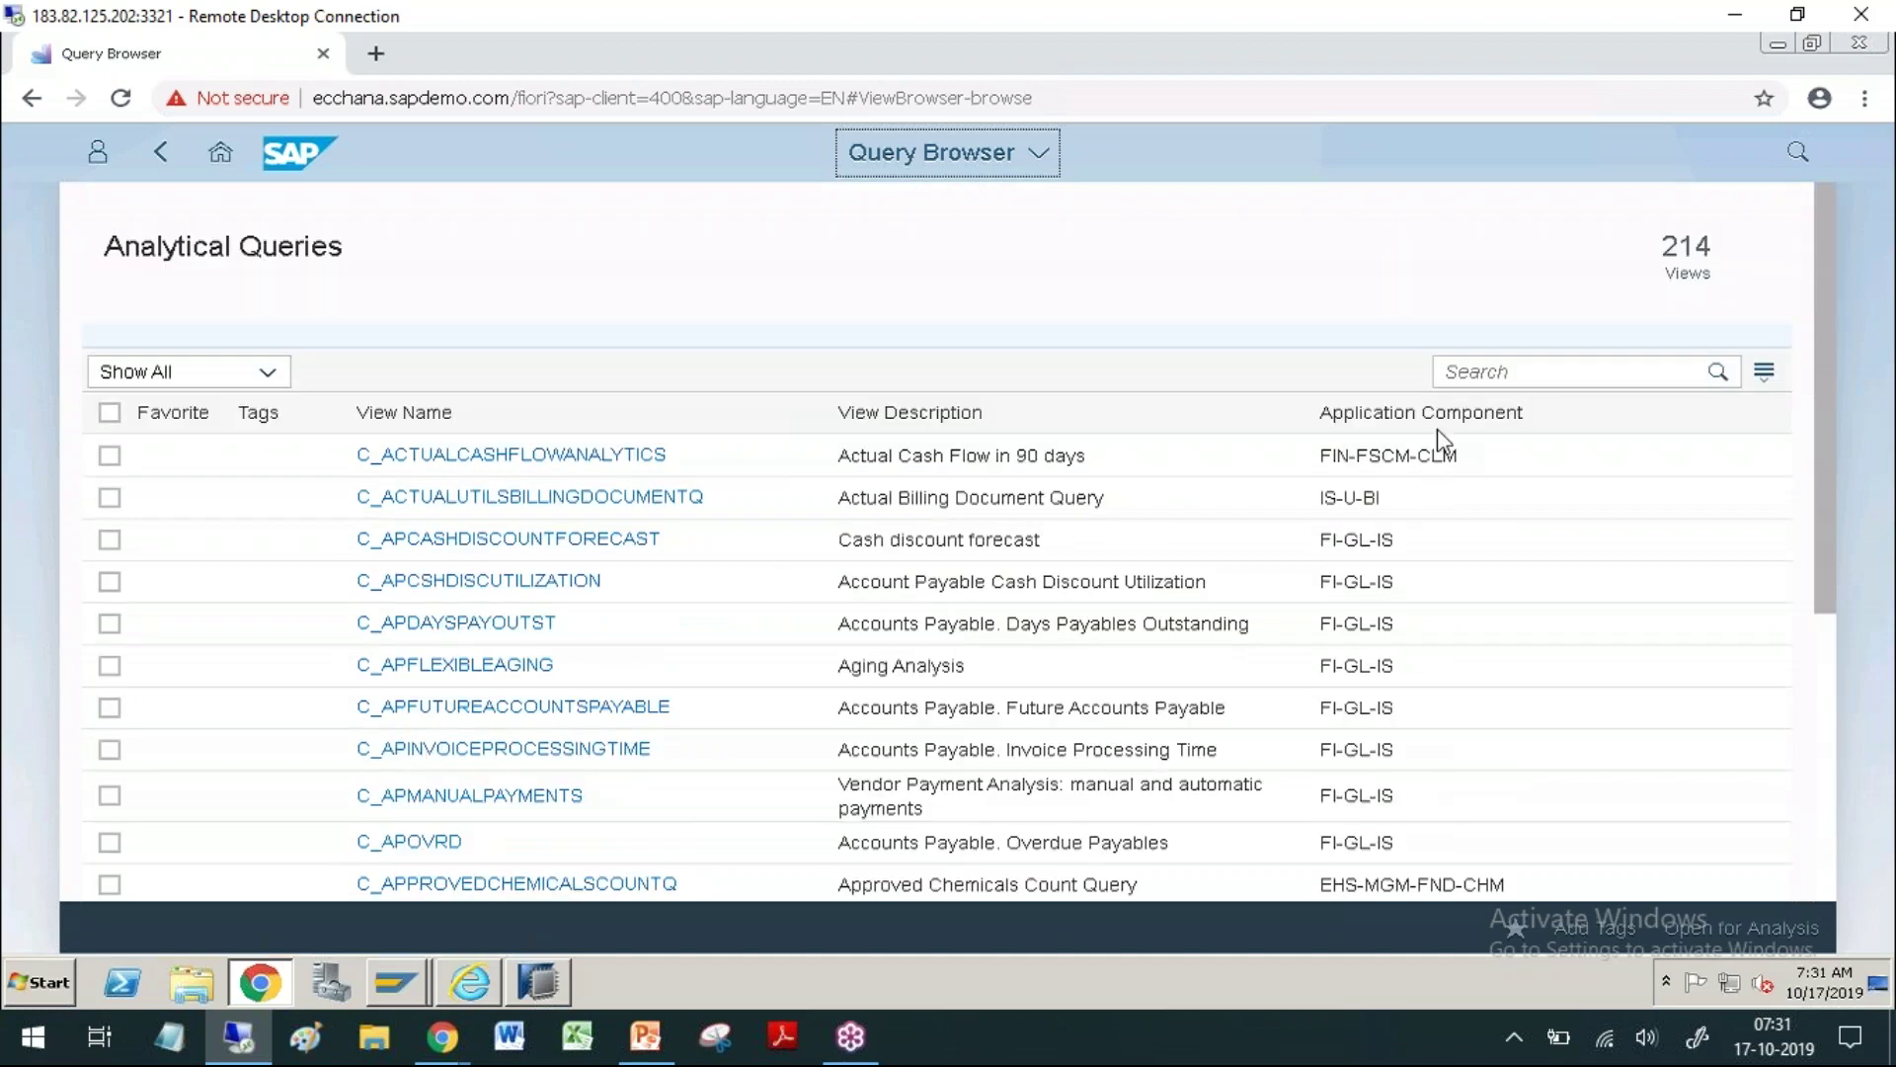
mouse_move(820, 304)
left_mouse_down()
mouse_move(773, 624)
mouse_move(820, 618)
mouse_move(750, 615)
left_mouse_up()
mouse_move(889, 279)
left_mouse_down()
mouse_move(983, 193)
mouse_move(1032, 262)
mouse_move(1087, 206)
mouse_move(1259, 148)
mouse_move(1304, 163)
mouse_move(1361, 126)
mouse_move(1092, 341)
mouse_move(1145, 385)
mouse_move(1126, 409)
mouse_move(1198, 384)
left_mouse_up()
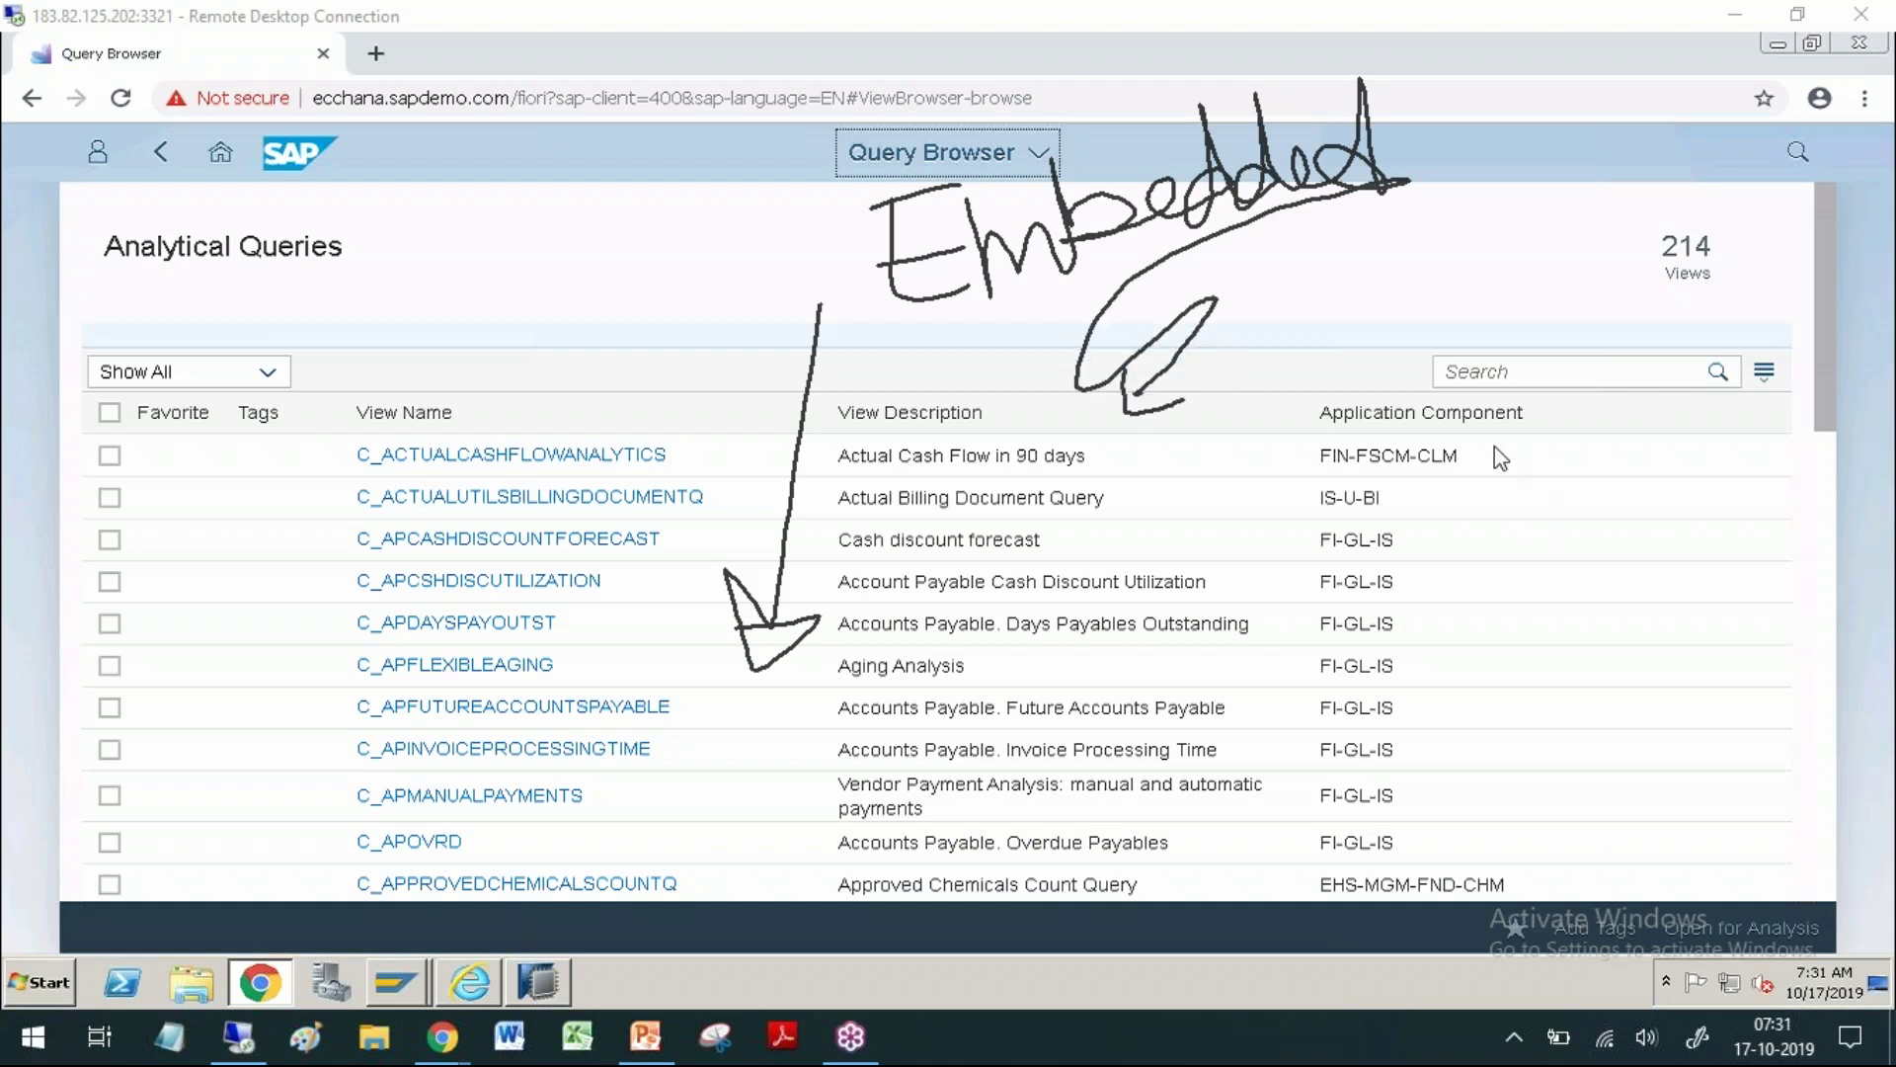
key("e")
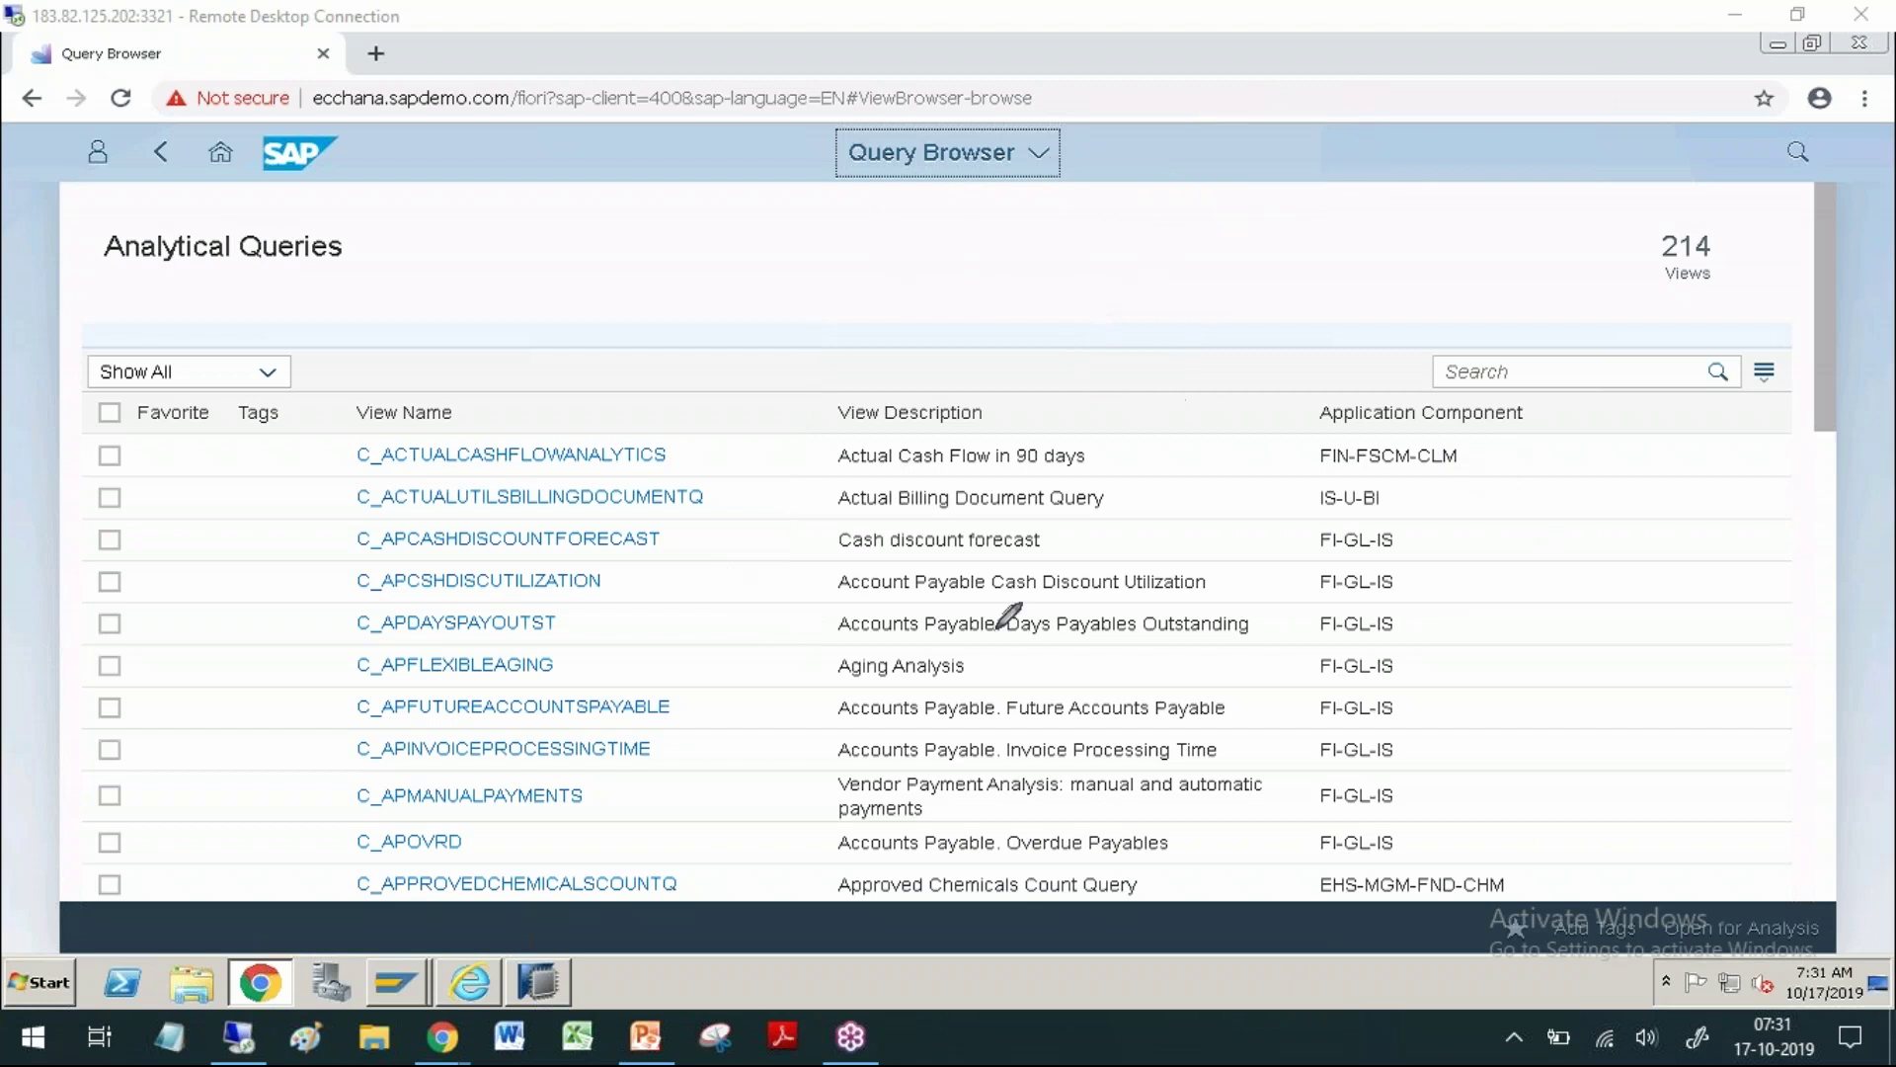
left_click_drag(270, 423, 281, 879)
left_click_drag(732, 401, 763, 818)
mouse_move(841, 314)
left_mouse_down()
mouse_move(822, 288)
mouse_move(783, 474)
left_mouse_up()
left_click_drag(910, 240, 897, 456)
mouse_move(951, 277)
left_mouse_down()
mouse_move(943, 326)
mouse_move(977, 433)
left_mouse_up()
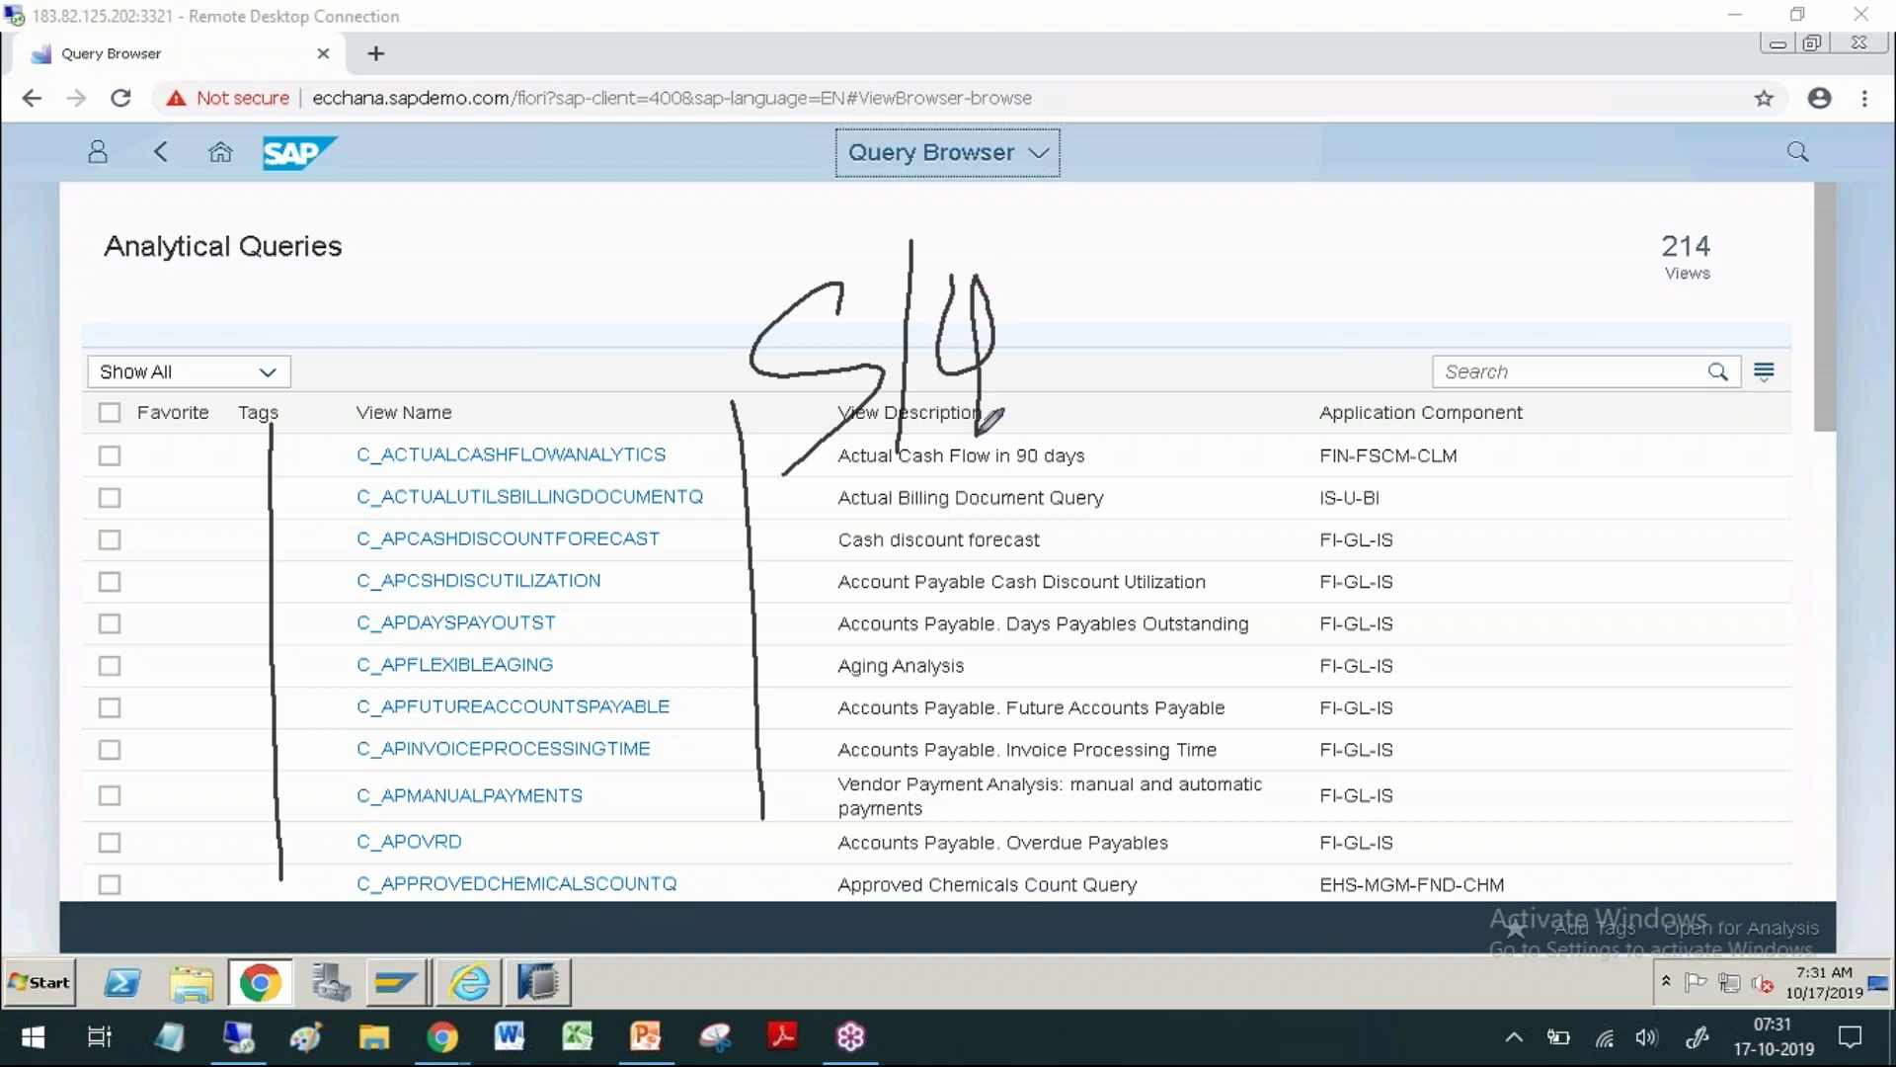
mouse_move(1282, 397)
left_mouse_down()
mouse_move(1447, 466)
mouse_move(1257, 423)
left_mouse_up()
left_click_drag(1297, 515, 1280, 805)
left_click_drag(1450, 514, 1429, 847)
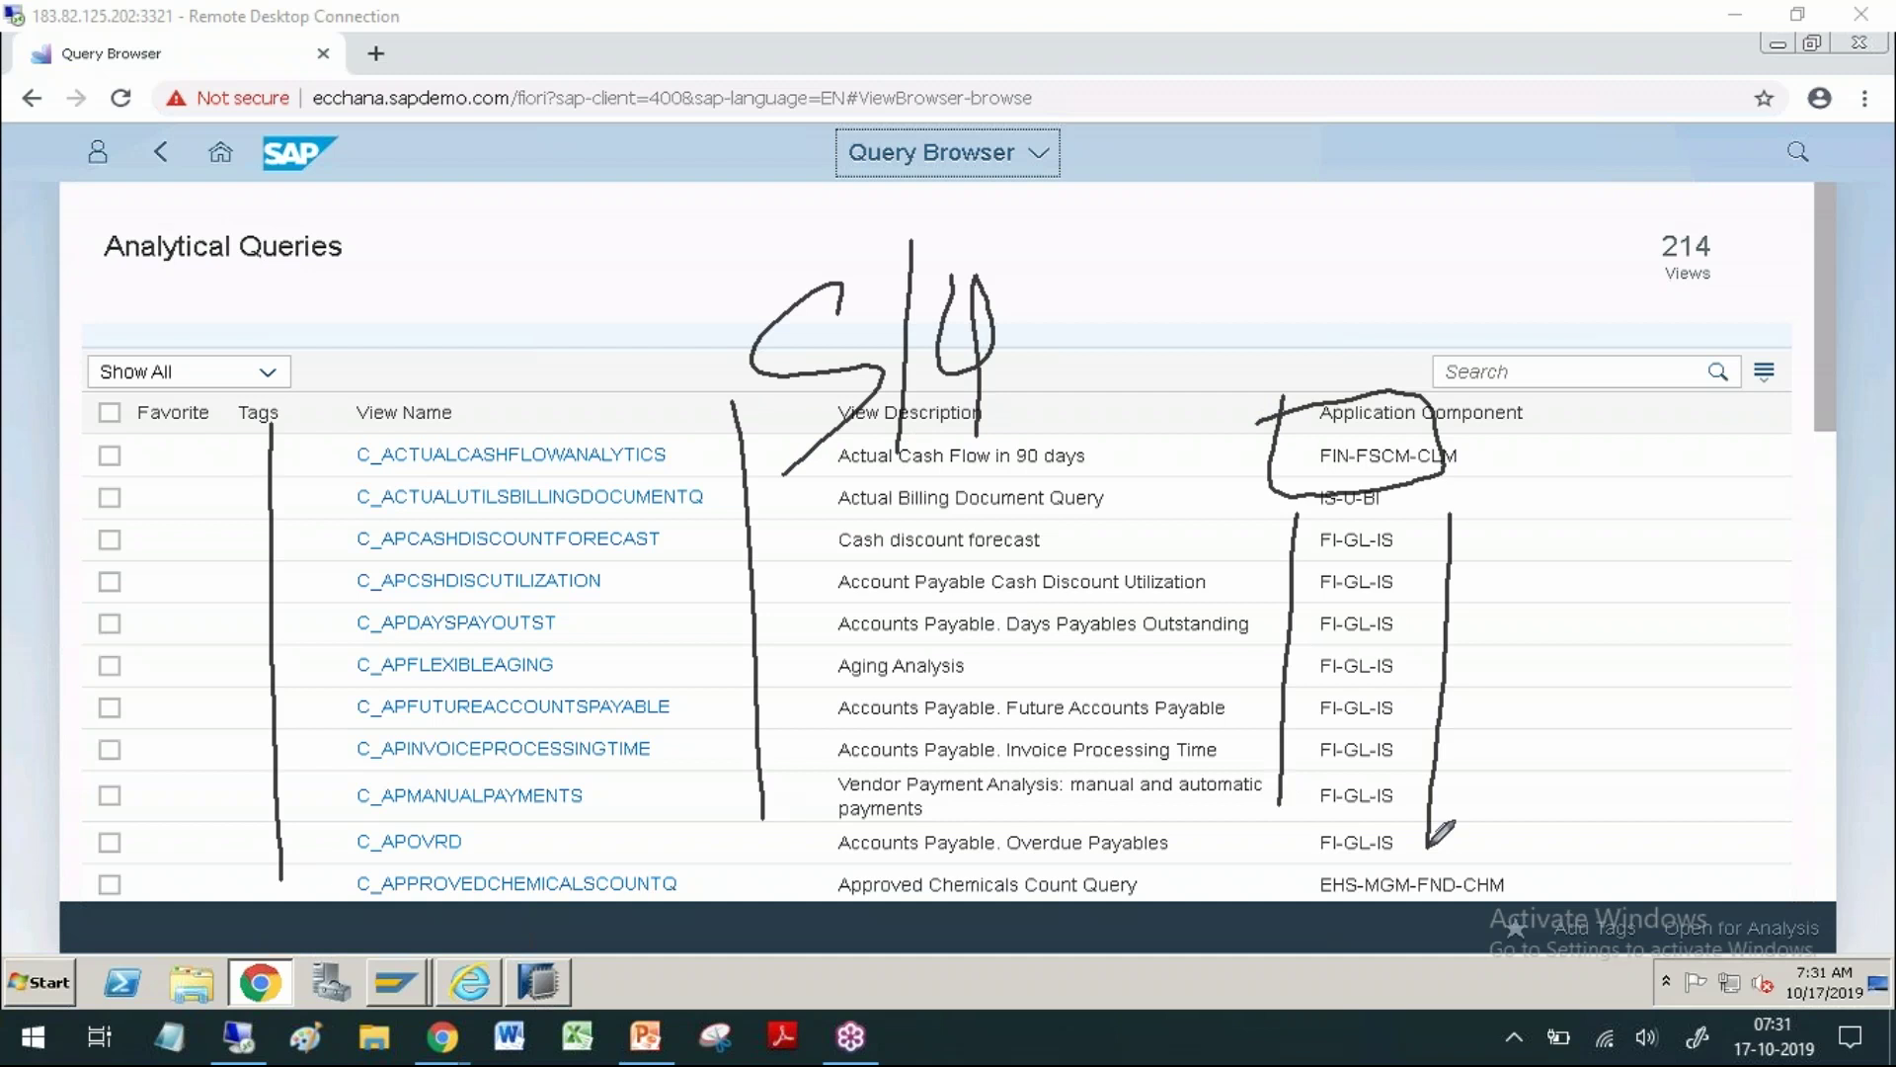
left_click_drag(1279, 892, 1330, 900)
key("Escape")
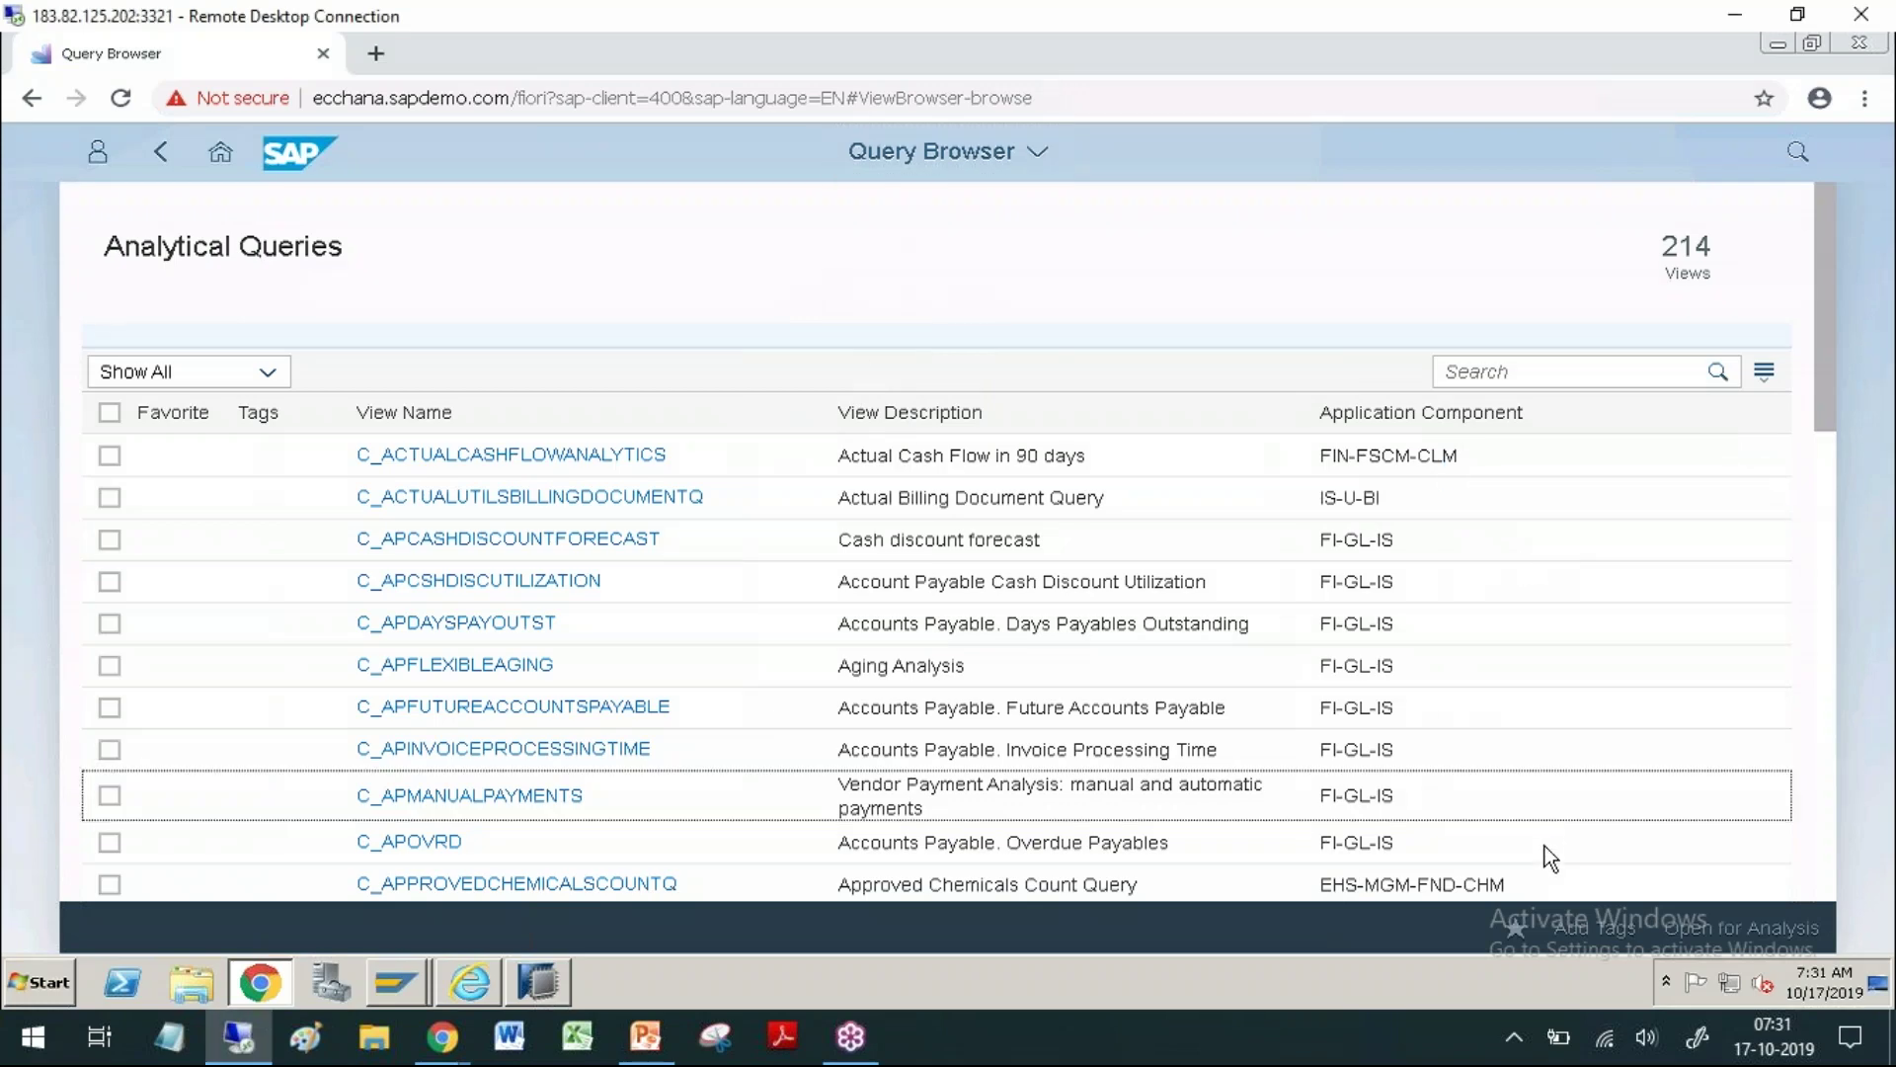
Step: Examine the view names, descriptions and application components further down the Analytical Queries list, as far as the C_FTR_ATPV views
scroll(1544, 846, "down", 1)
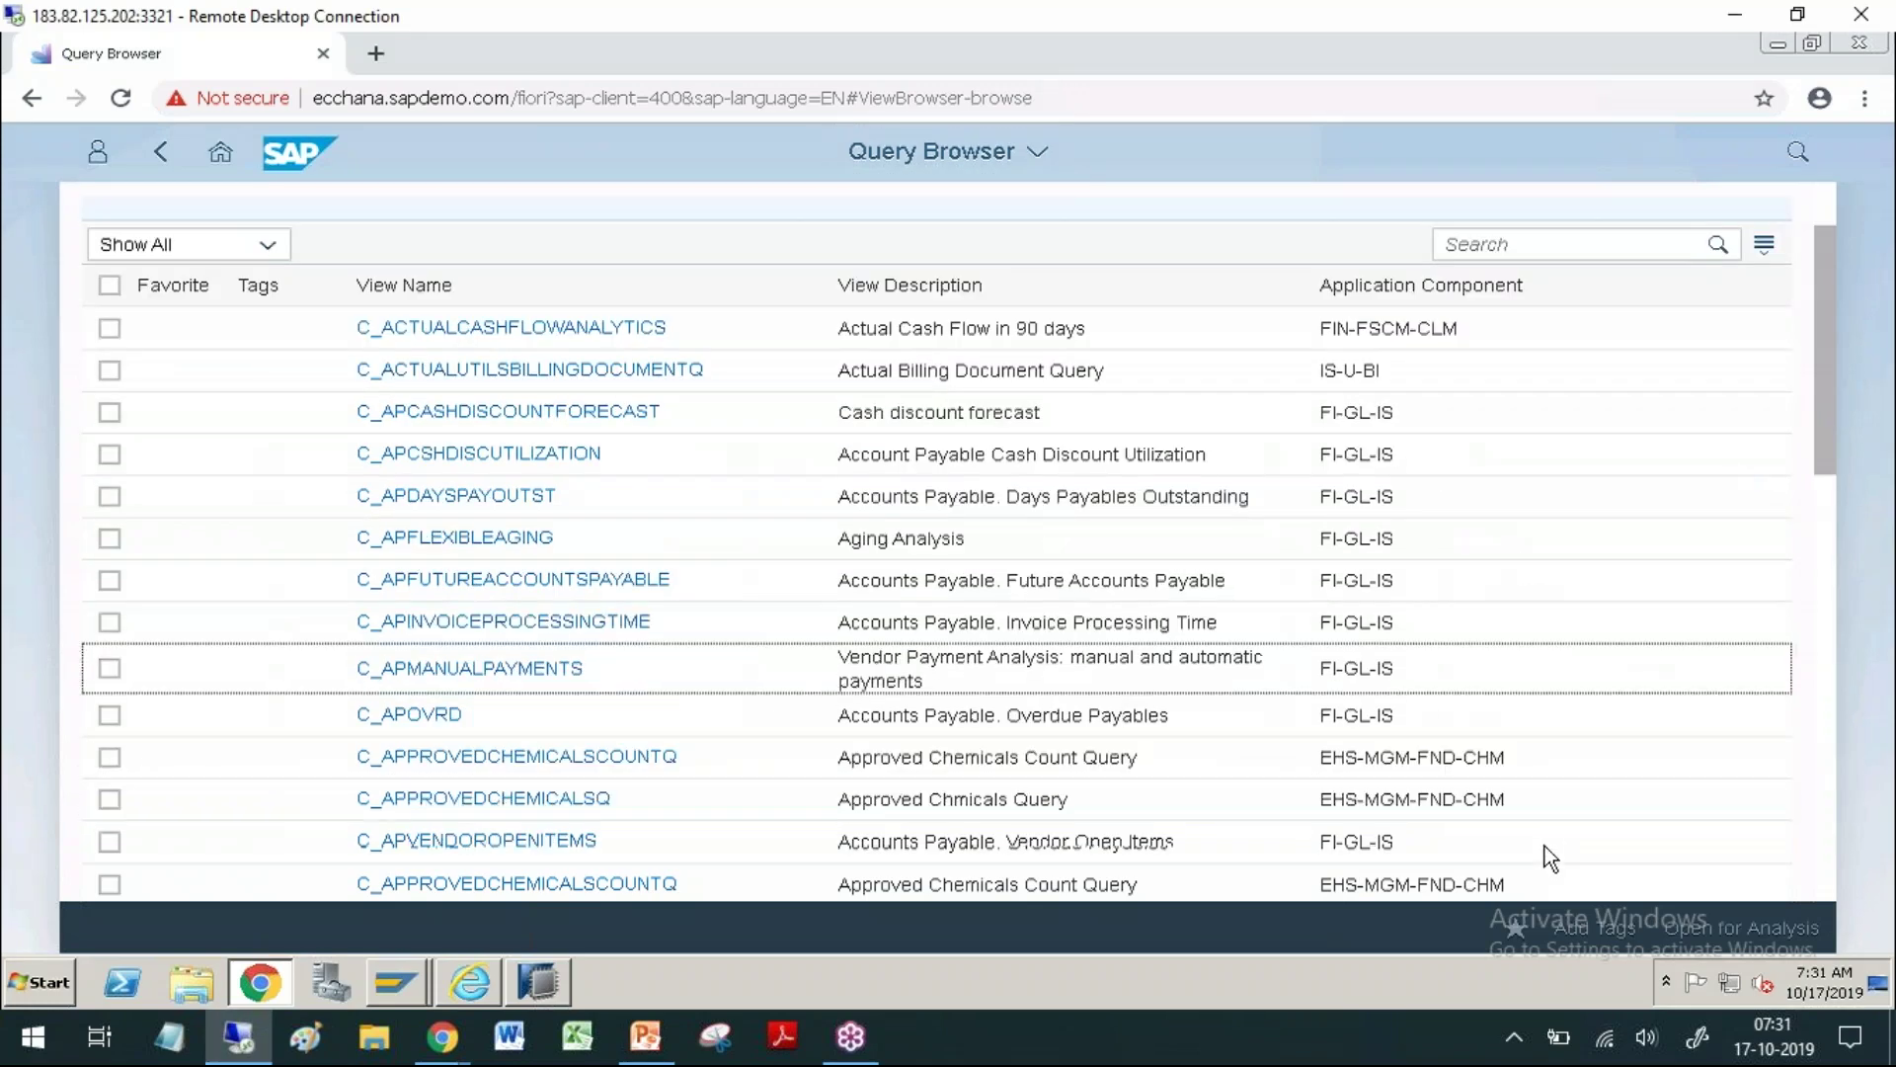
scroll(1544, 846, "down", 5)
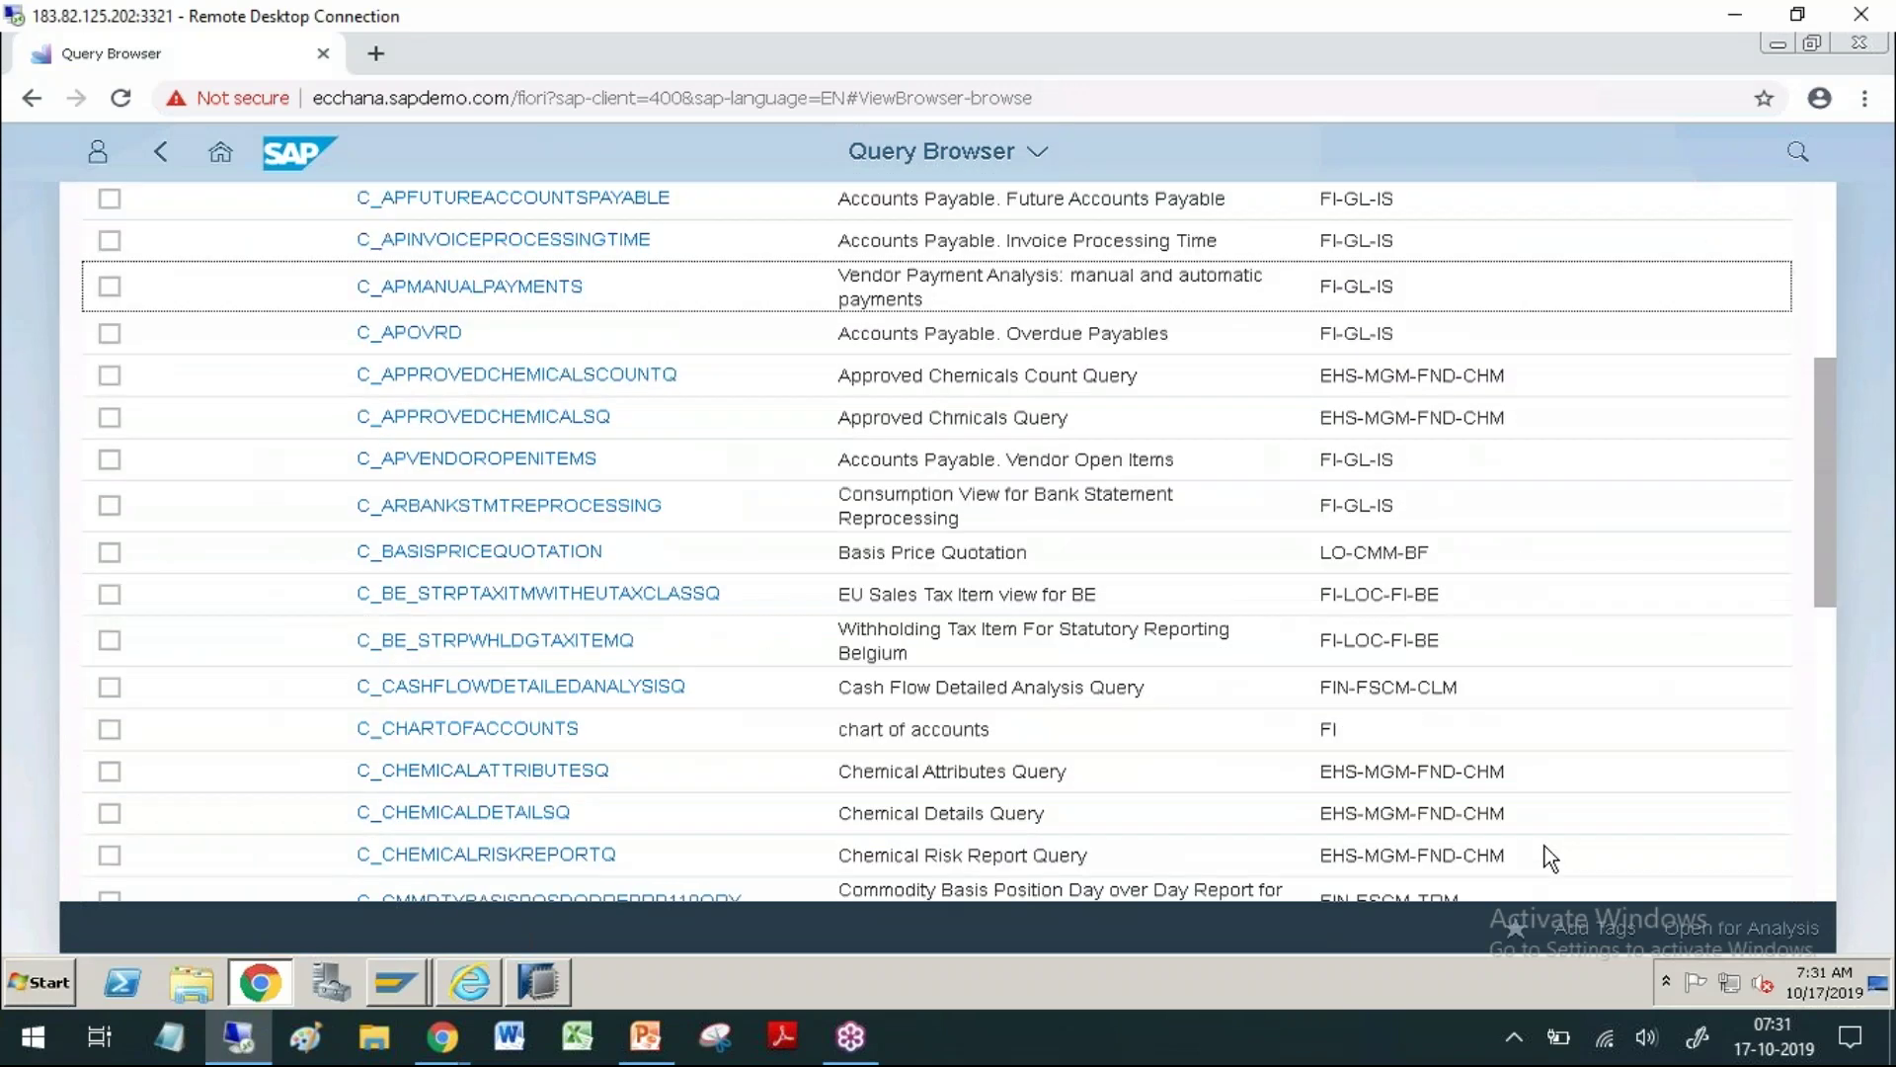
scroll(1544, 845, "down", 10)
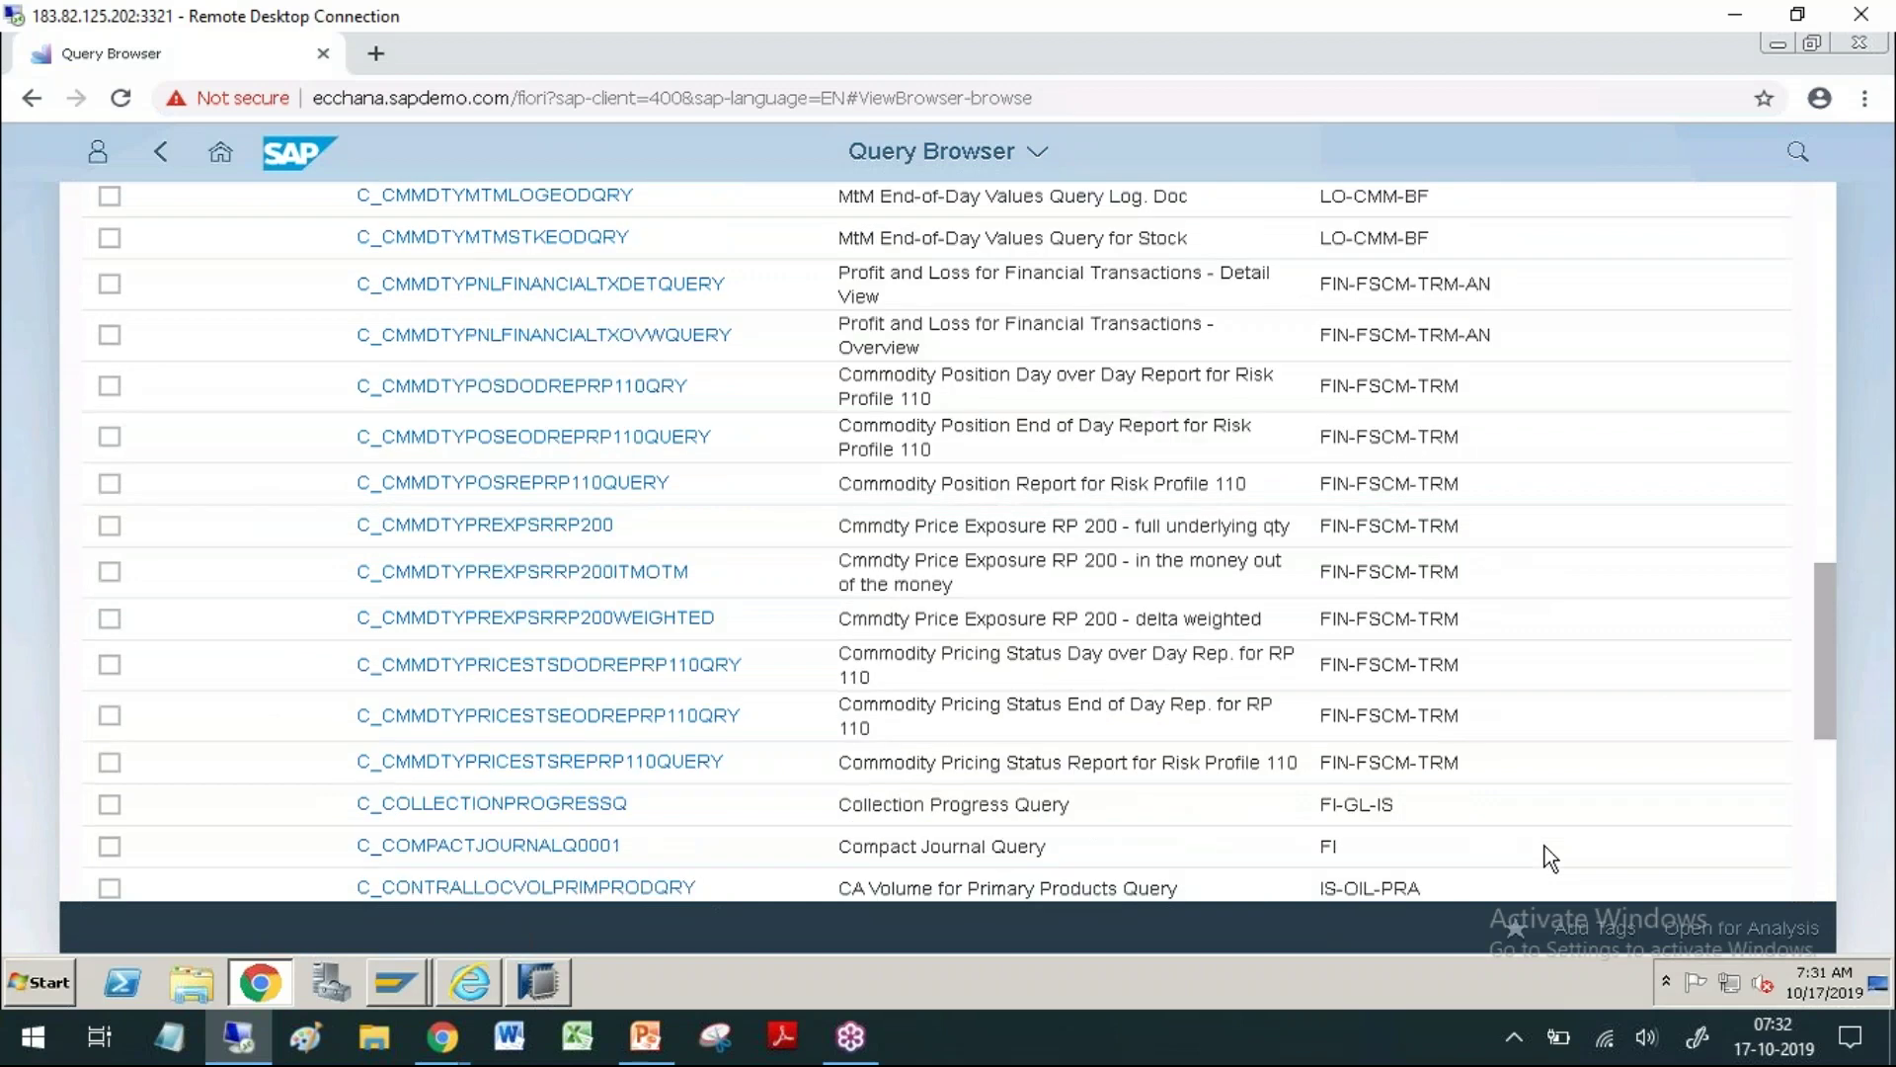
scroll(1545, 846, "down", 6)
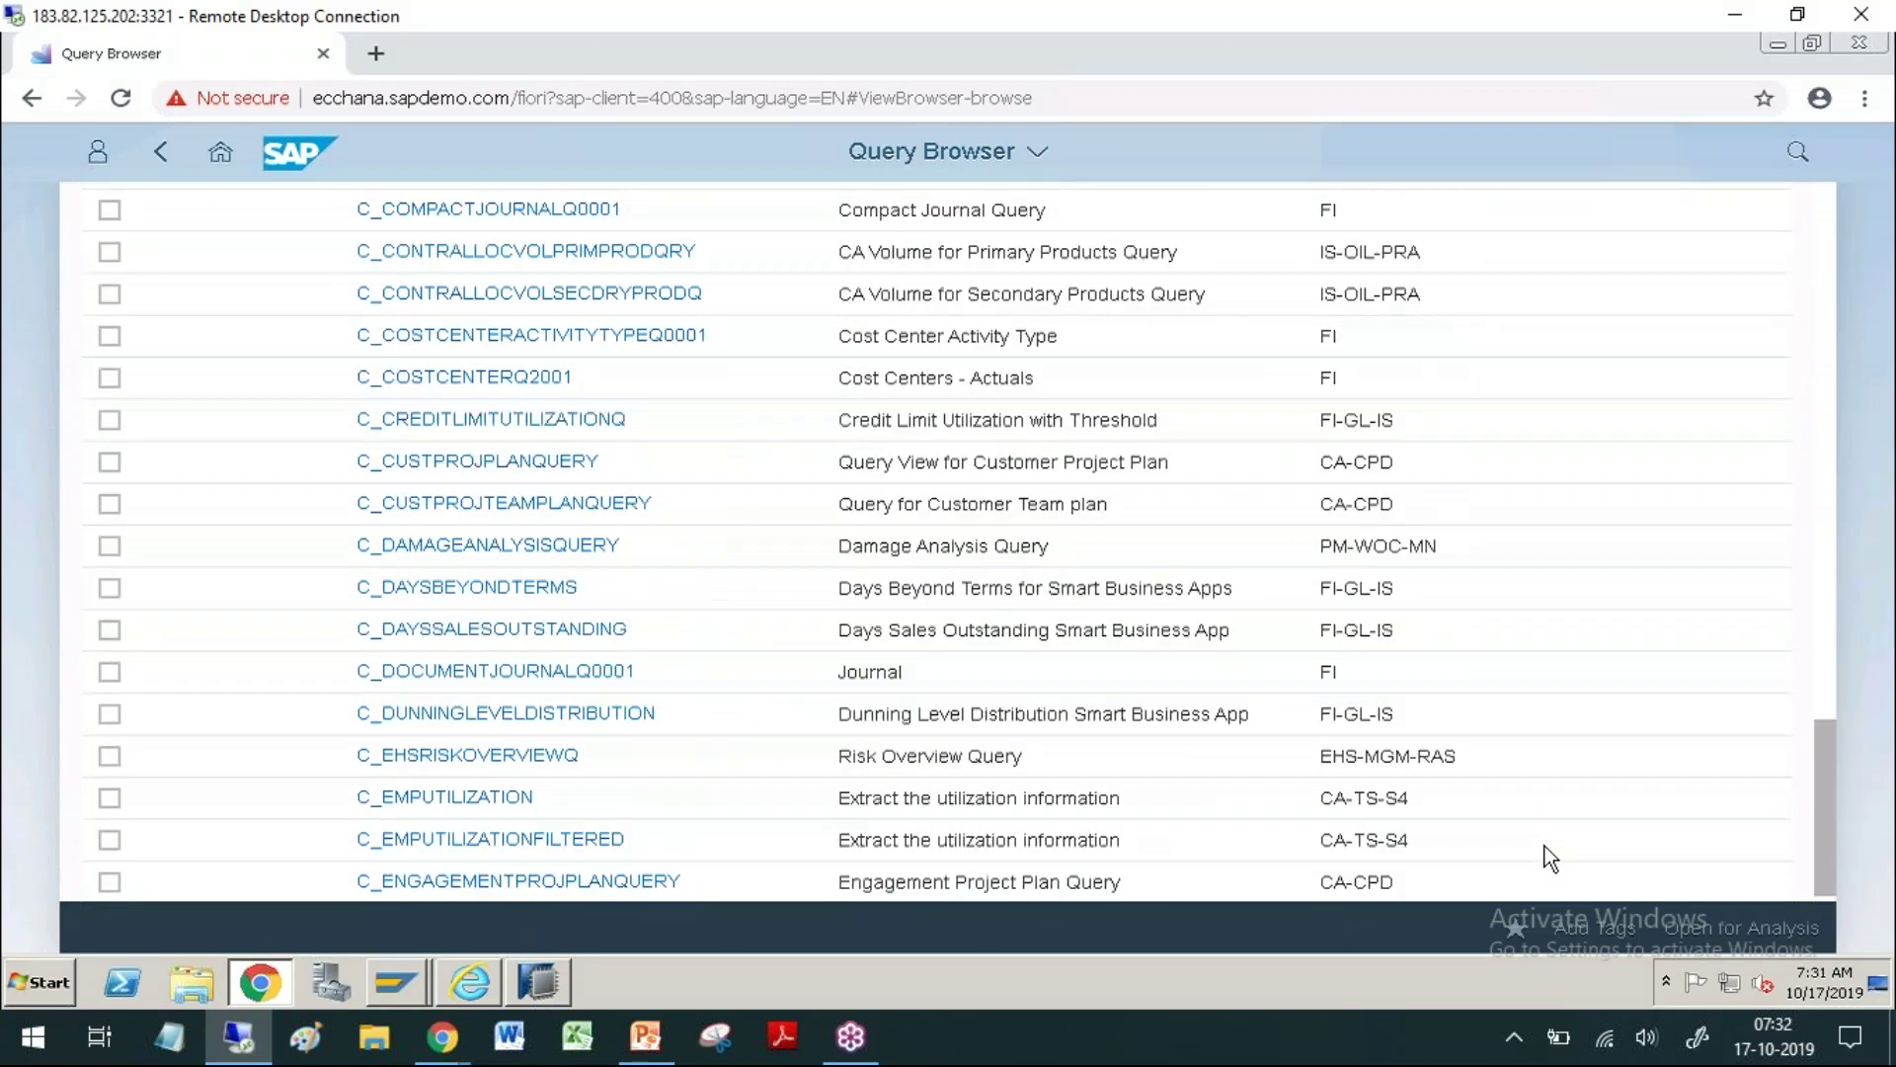
scroll(1544, 845, "down", 4)
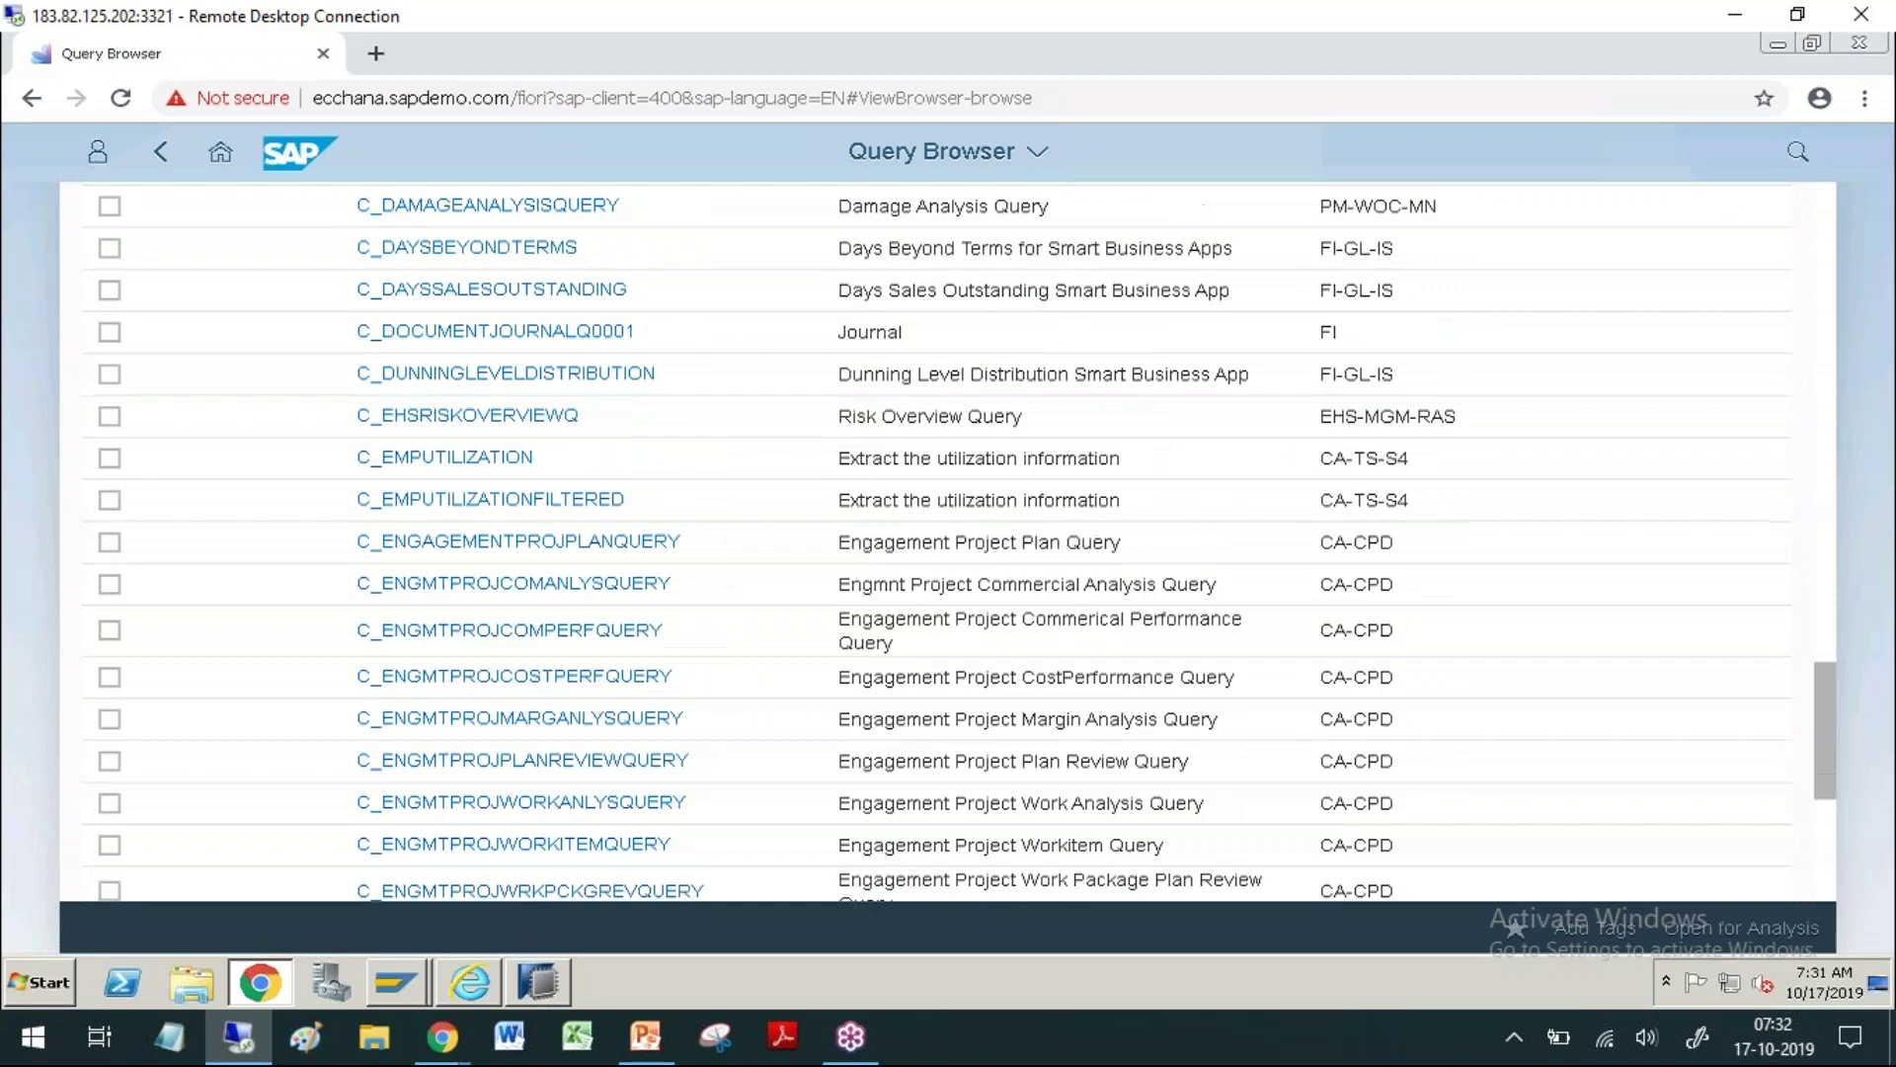
scroll(1545, 845, "down", 6)
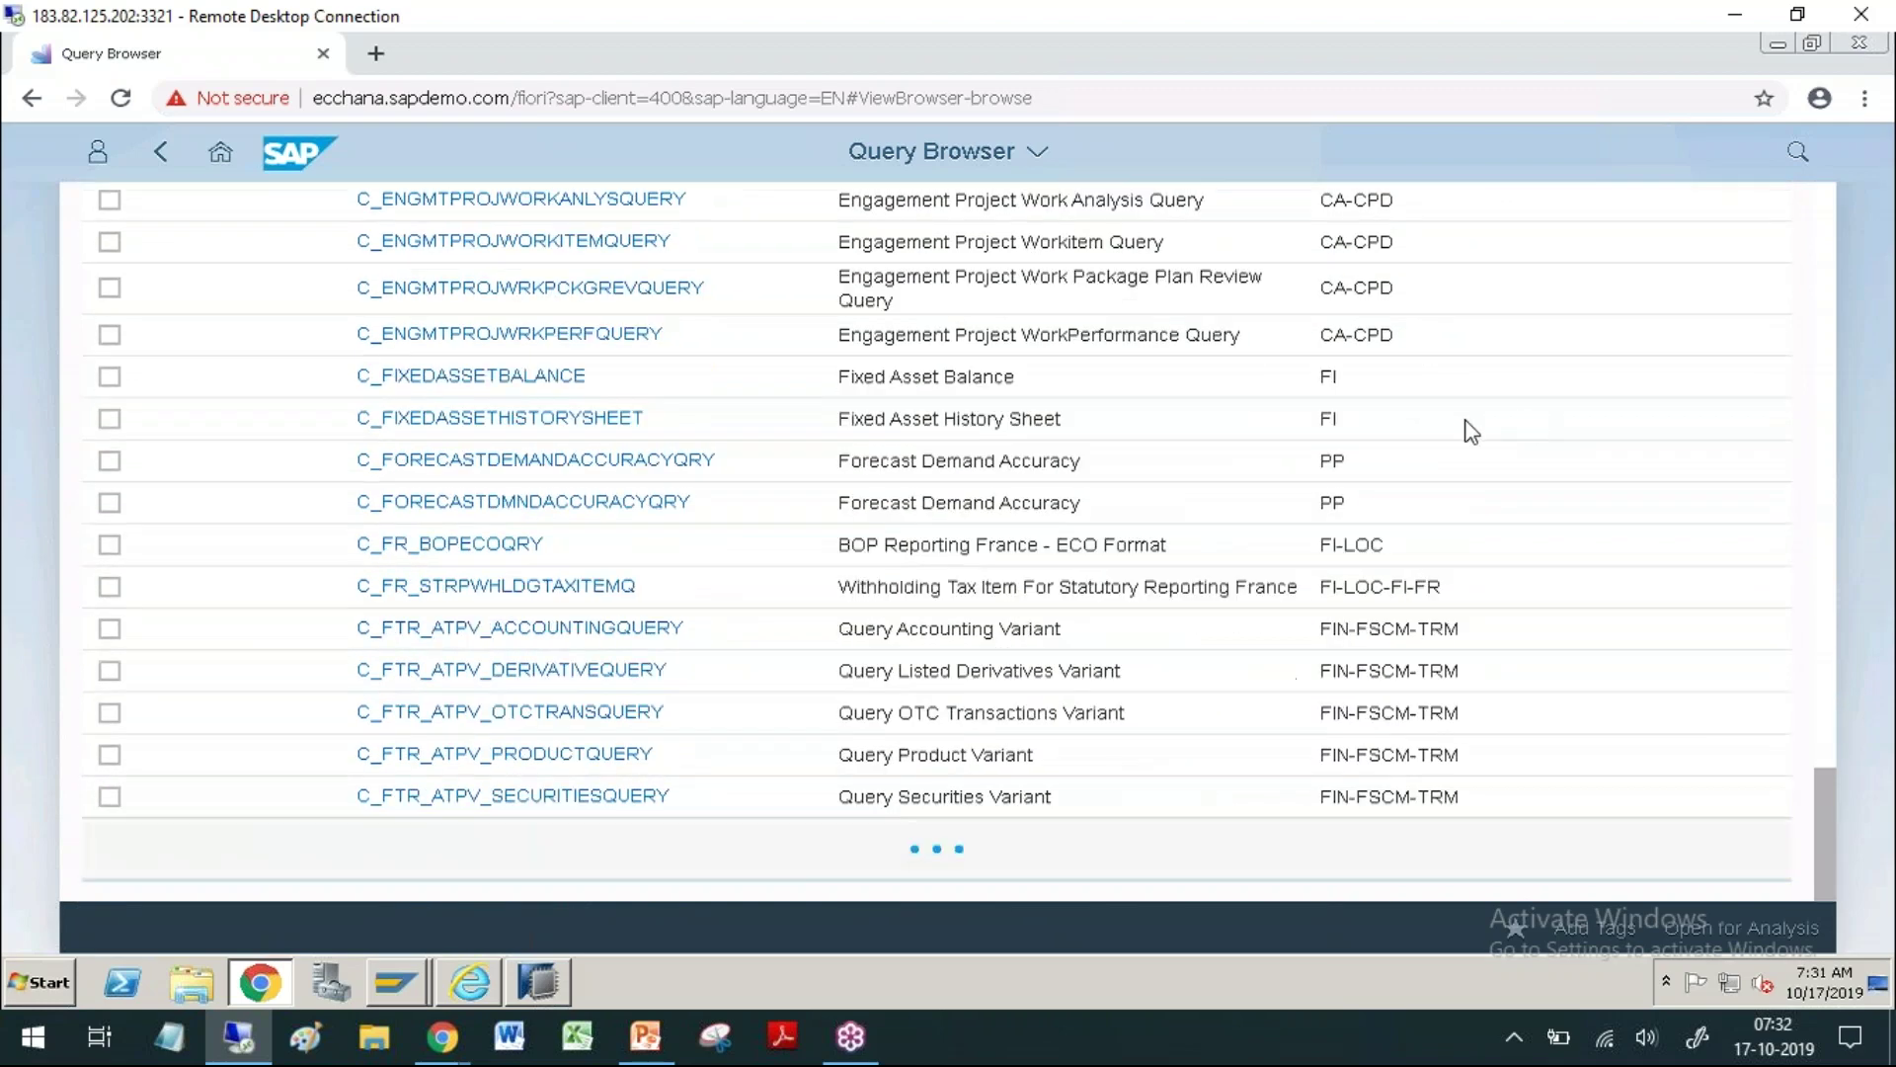
mouse_move(358, 527)
left_mouse_down()
mouse_move(417, 486)
mouse_move(397, 445)
mouse_move(432, 396)
left_mouse_up()
mouse_move(355, 572)
left_mouse_down()
mouse_move(415, 570)
mouse_move(480, 650)
left_mouse_up()
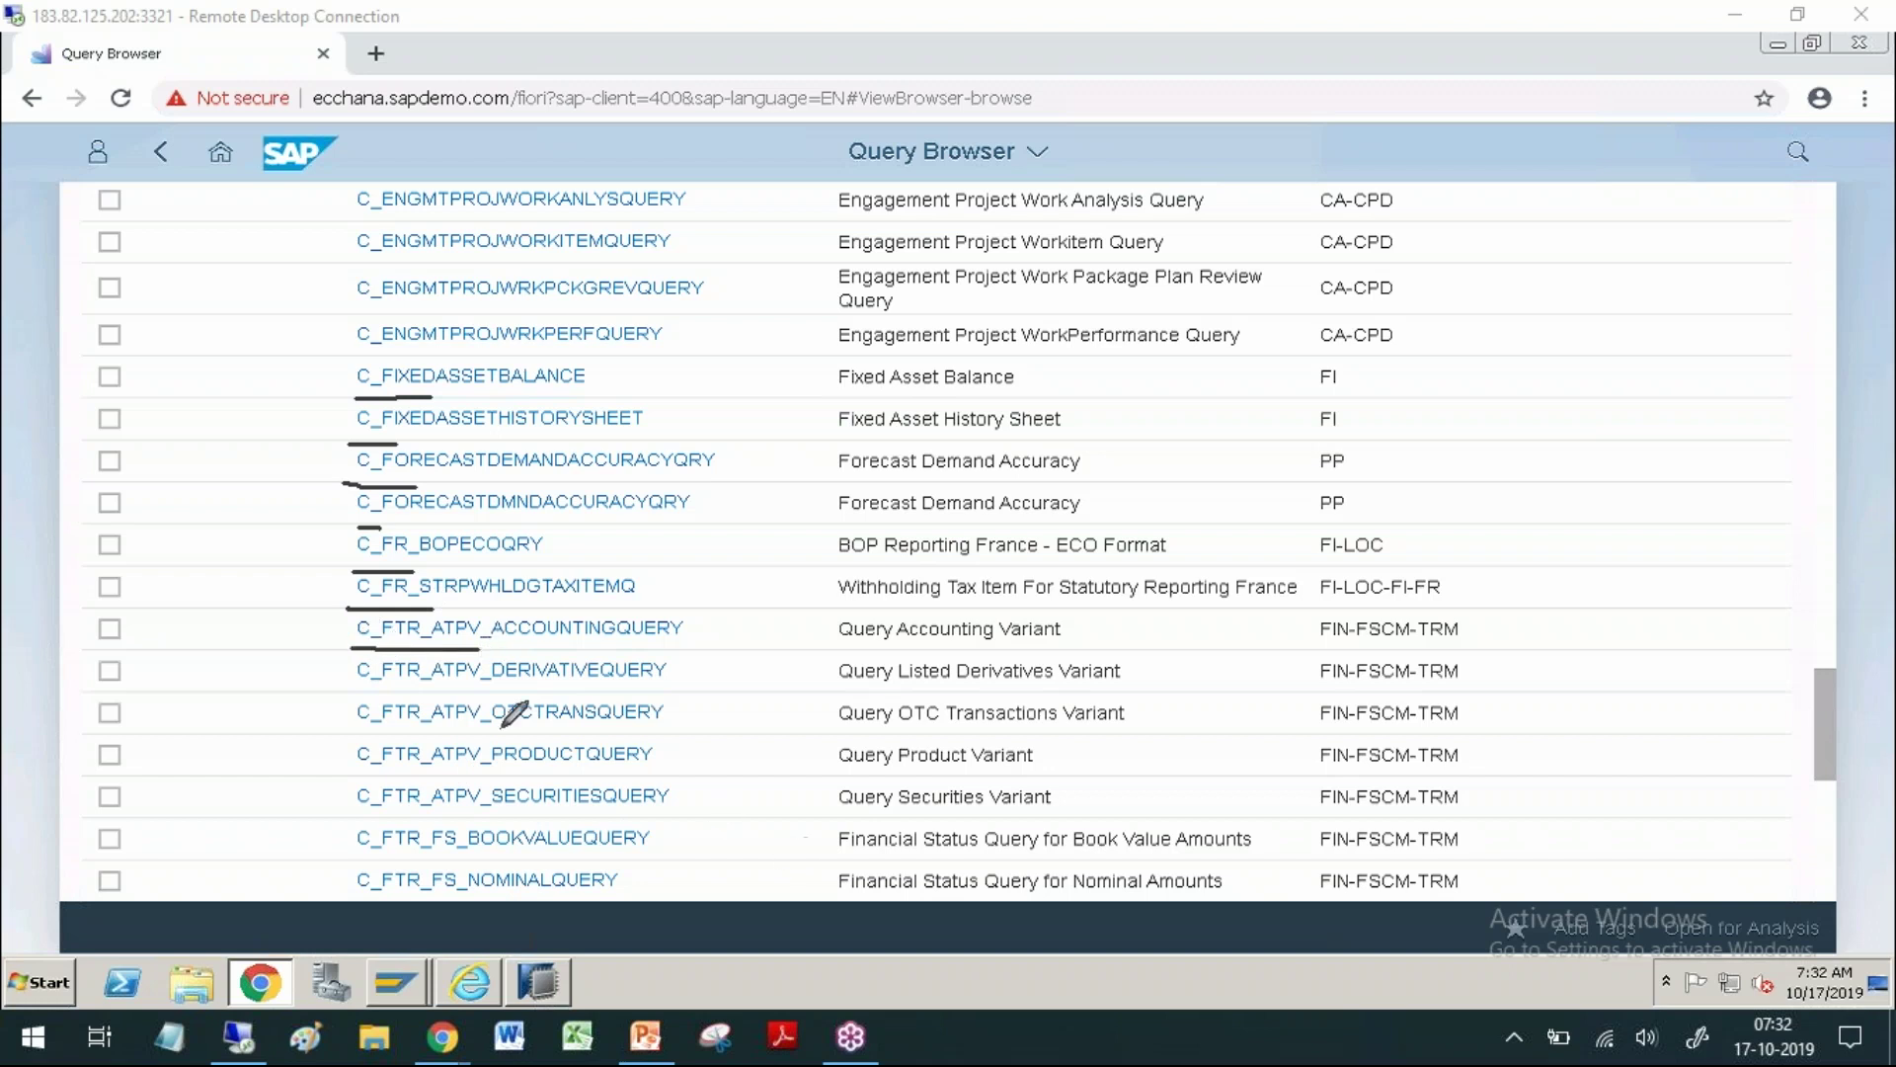
mouse_move(335, 696)
left_mouse_down()
mouse_move(421, 695)
mouse_move(448, 736)
left_mouse_up()
mouse_move(336, 777)
left_mouse_down()
mouse_move(428, 776)
mouse_move(410, 820)
mouse_move(431, 857)
left_mouse_up()
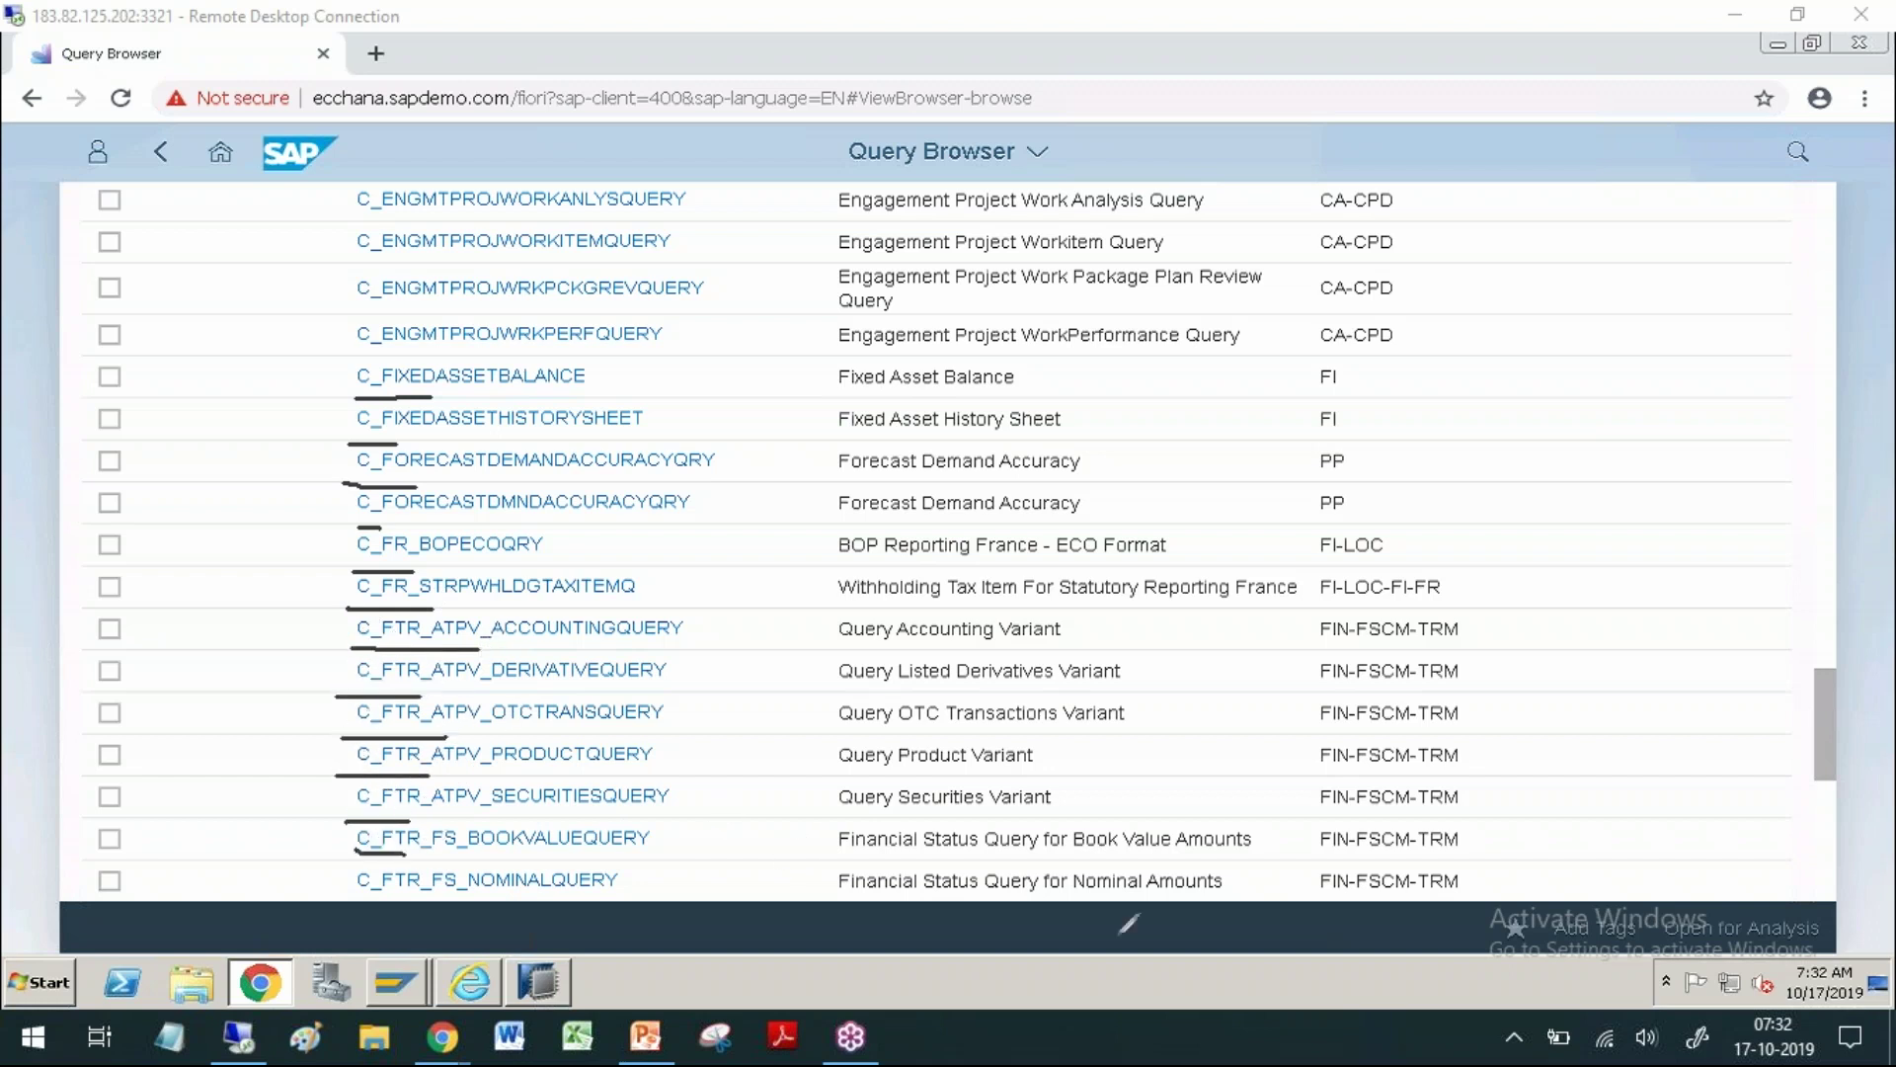
left_click_drag(165, 787, 234, 782)
mouse_move(208, 696)
left_mouse_down()
mouse_move(173, 617)
mouse_move(237, 465)
mouse_move(192, 400)
mouse_move(257, 375)
mouse_move(197, 367)
mouse_move(247, 326)
mouse_move(184, 146)
left_mouse_up()
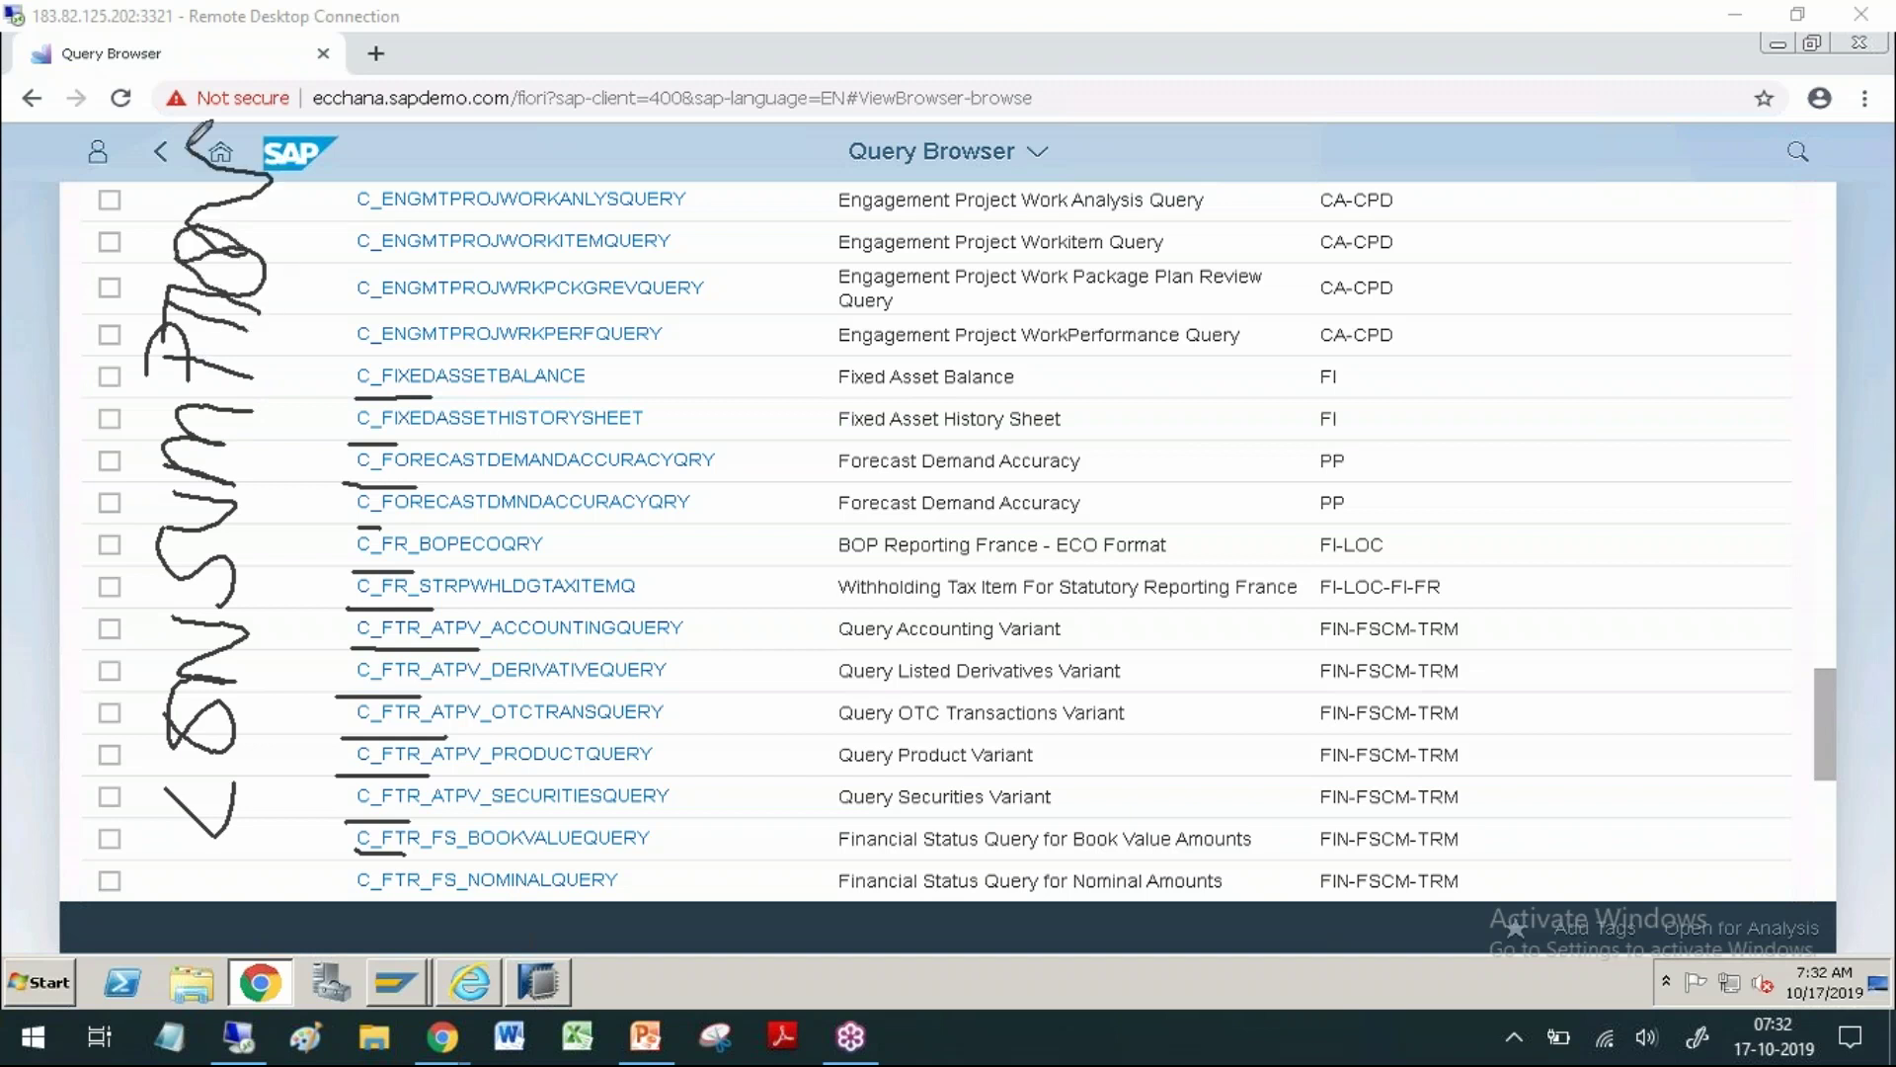
left_click_drag(265, 776, 297, 198)
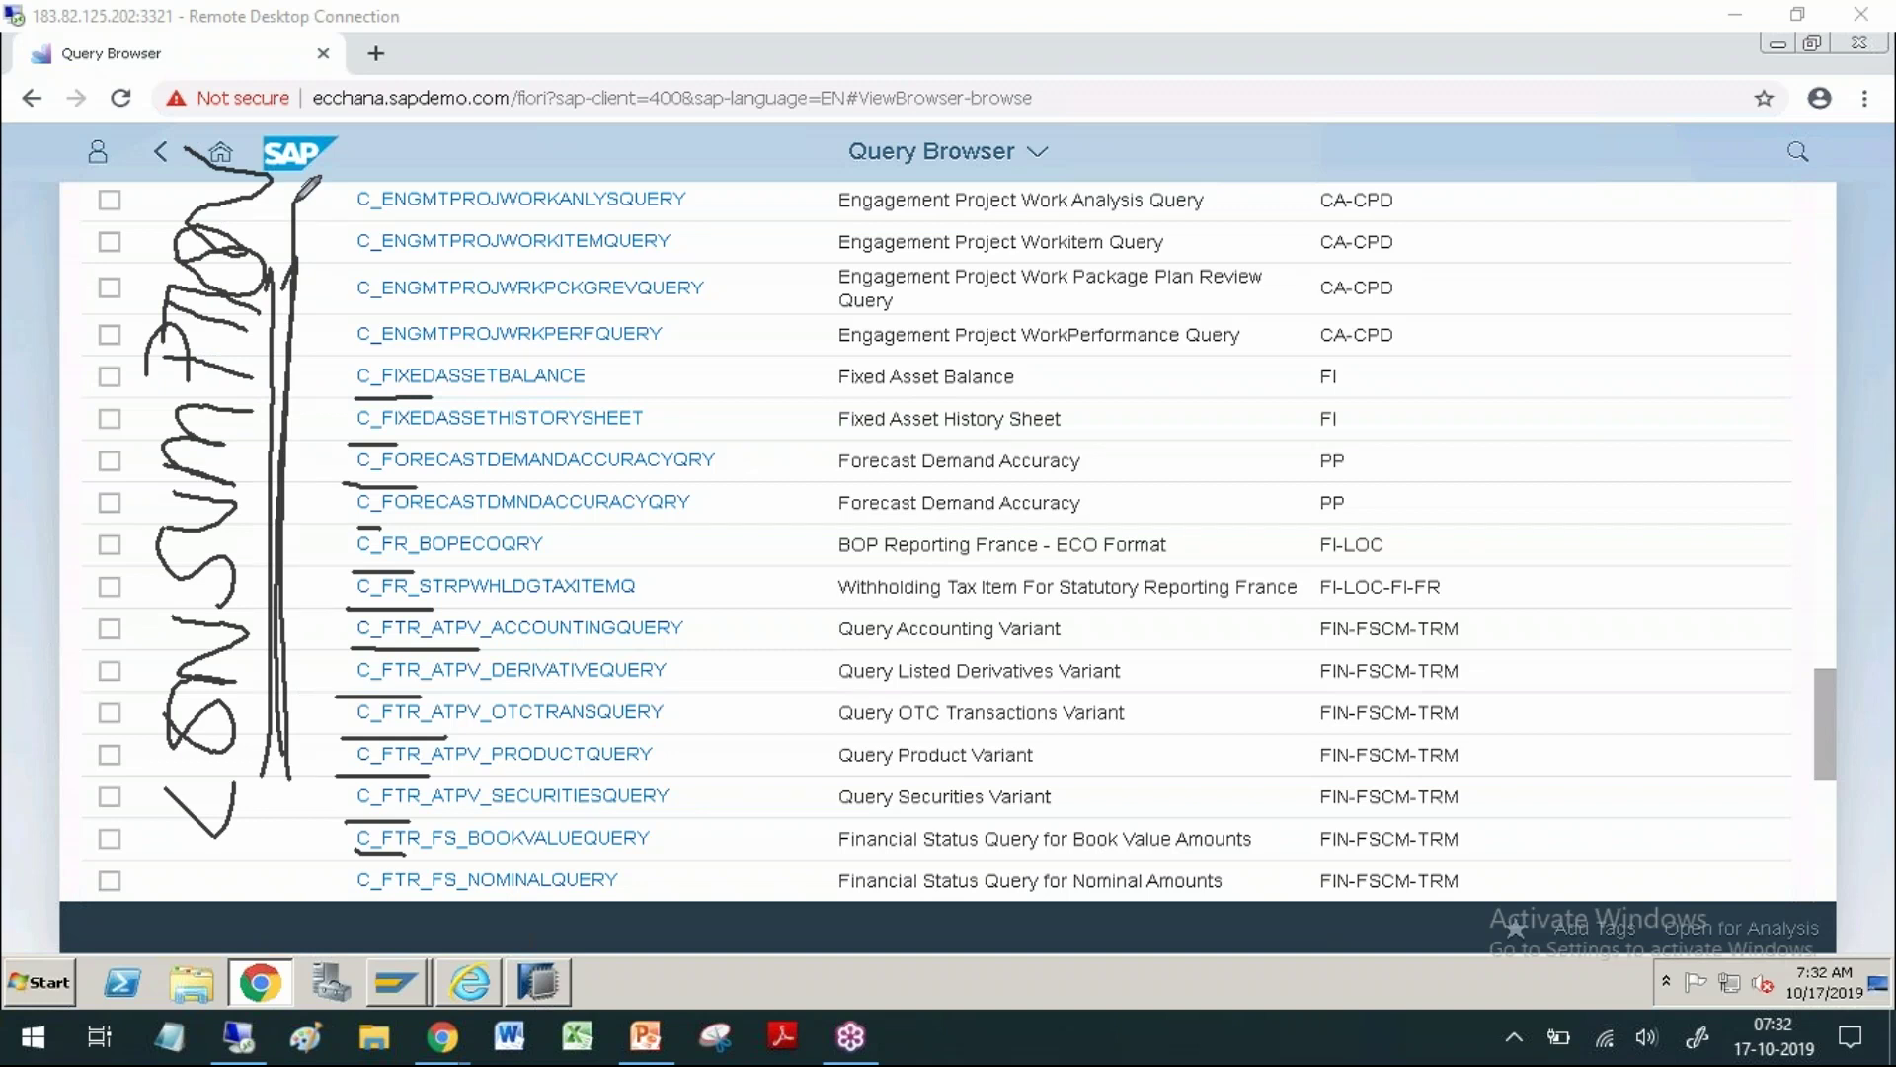
Step: Examine the descriptions of the fixed asset, forecast demand, OTC transactions and securities queries in the Analytical Queries list
left_click_drag(1104, 371, 1144, 381)
left_click_drag(1118, 452, 1173, 462)
left_click_drag(1141, 701, 1205, 733)
left_click_drag(1127, 825, 1202, 775)
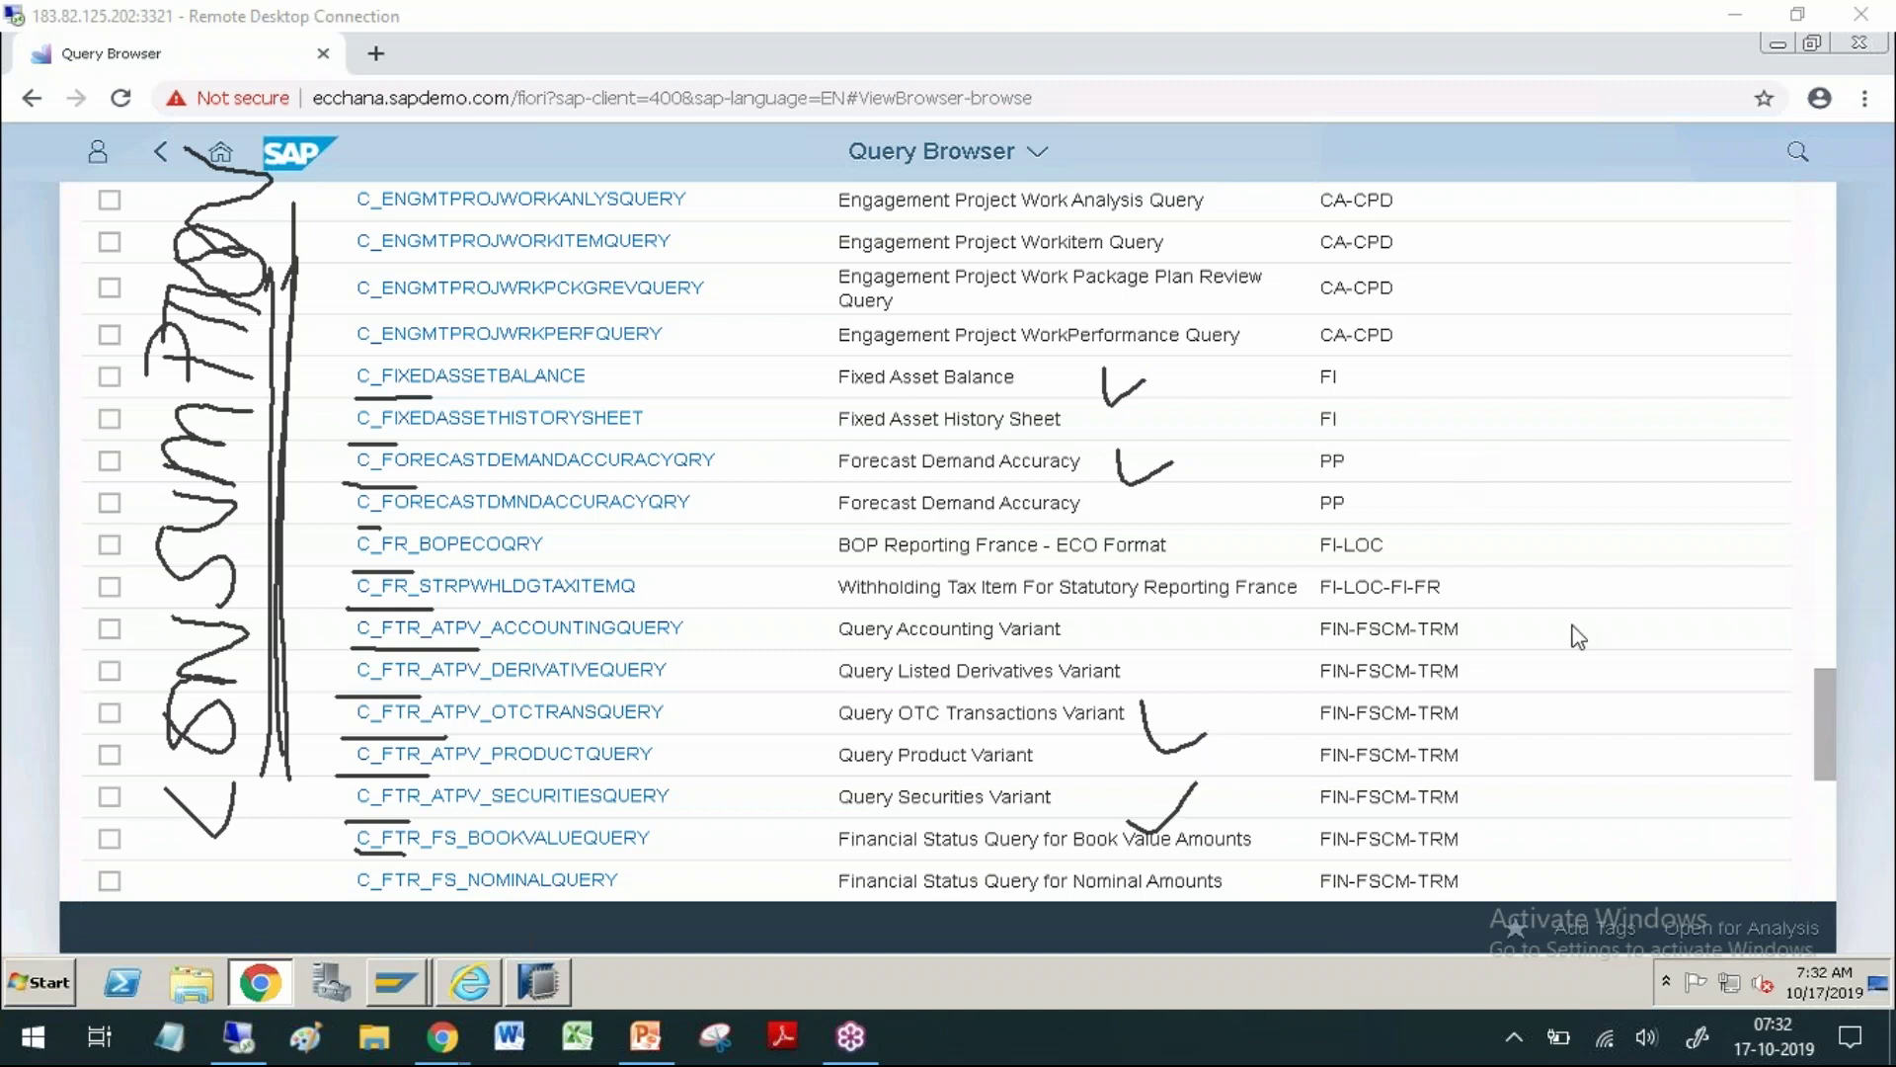
key("e")
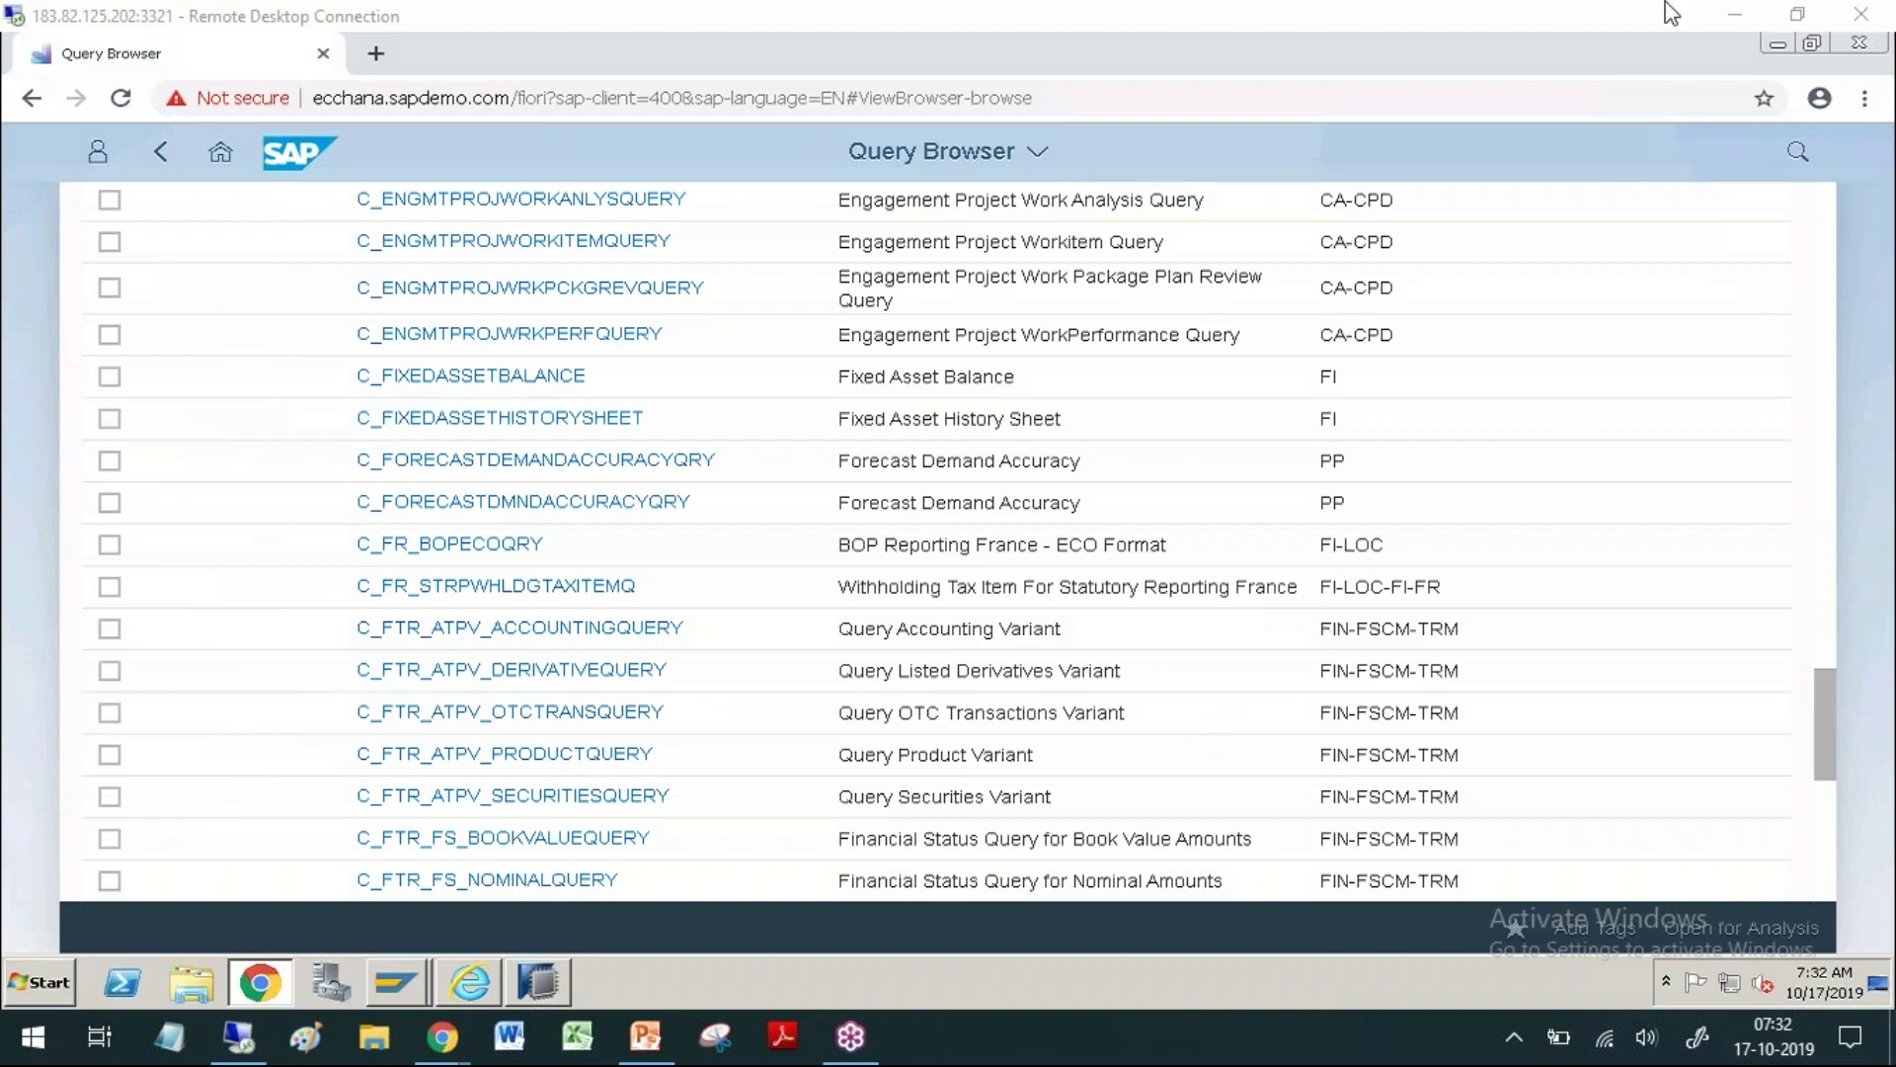
Step: Search all Fiori launchpad content for Z
left_click(1805, 156)
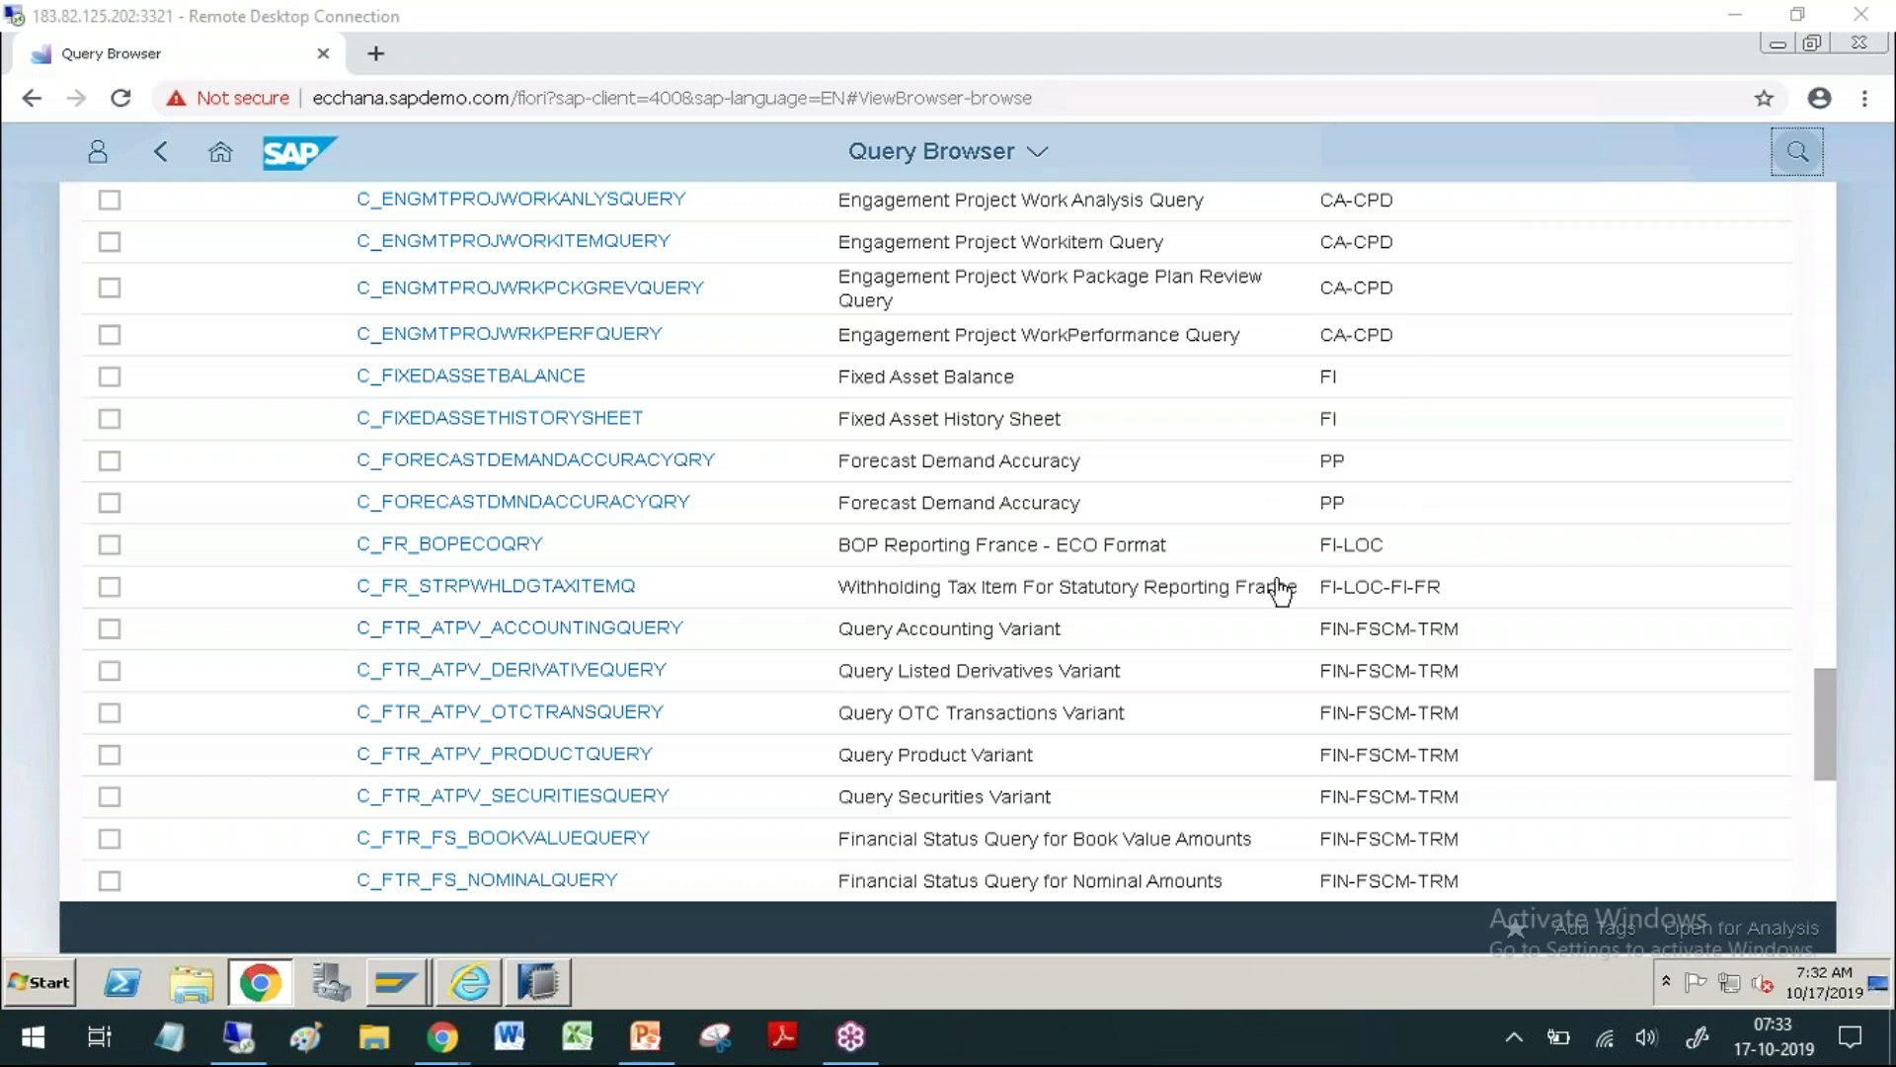
key("alt+s")
left_click(1363, 153)
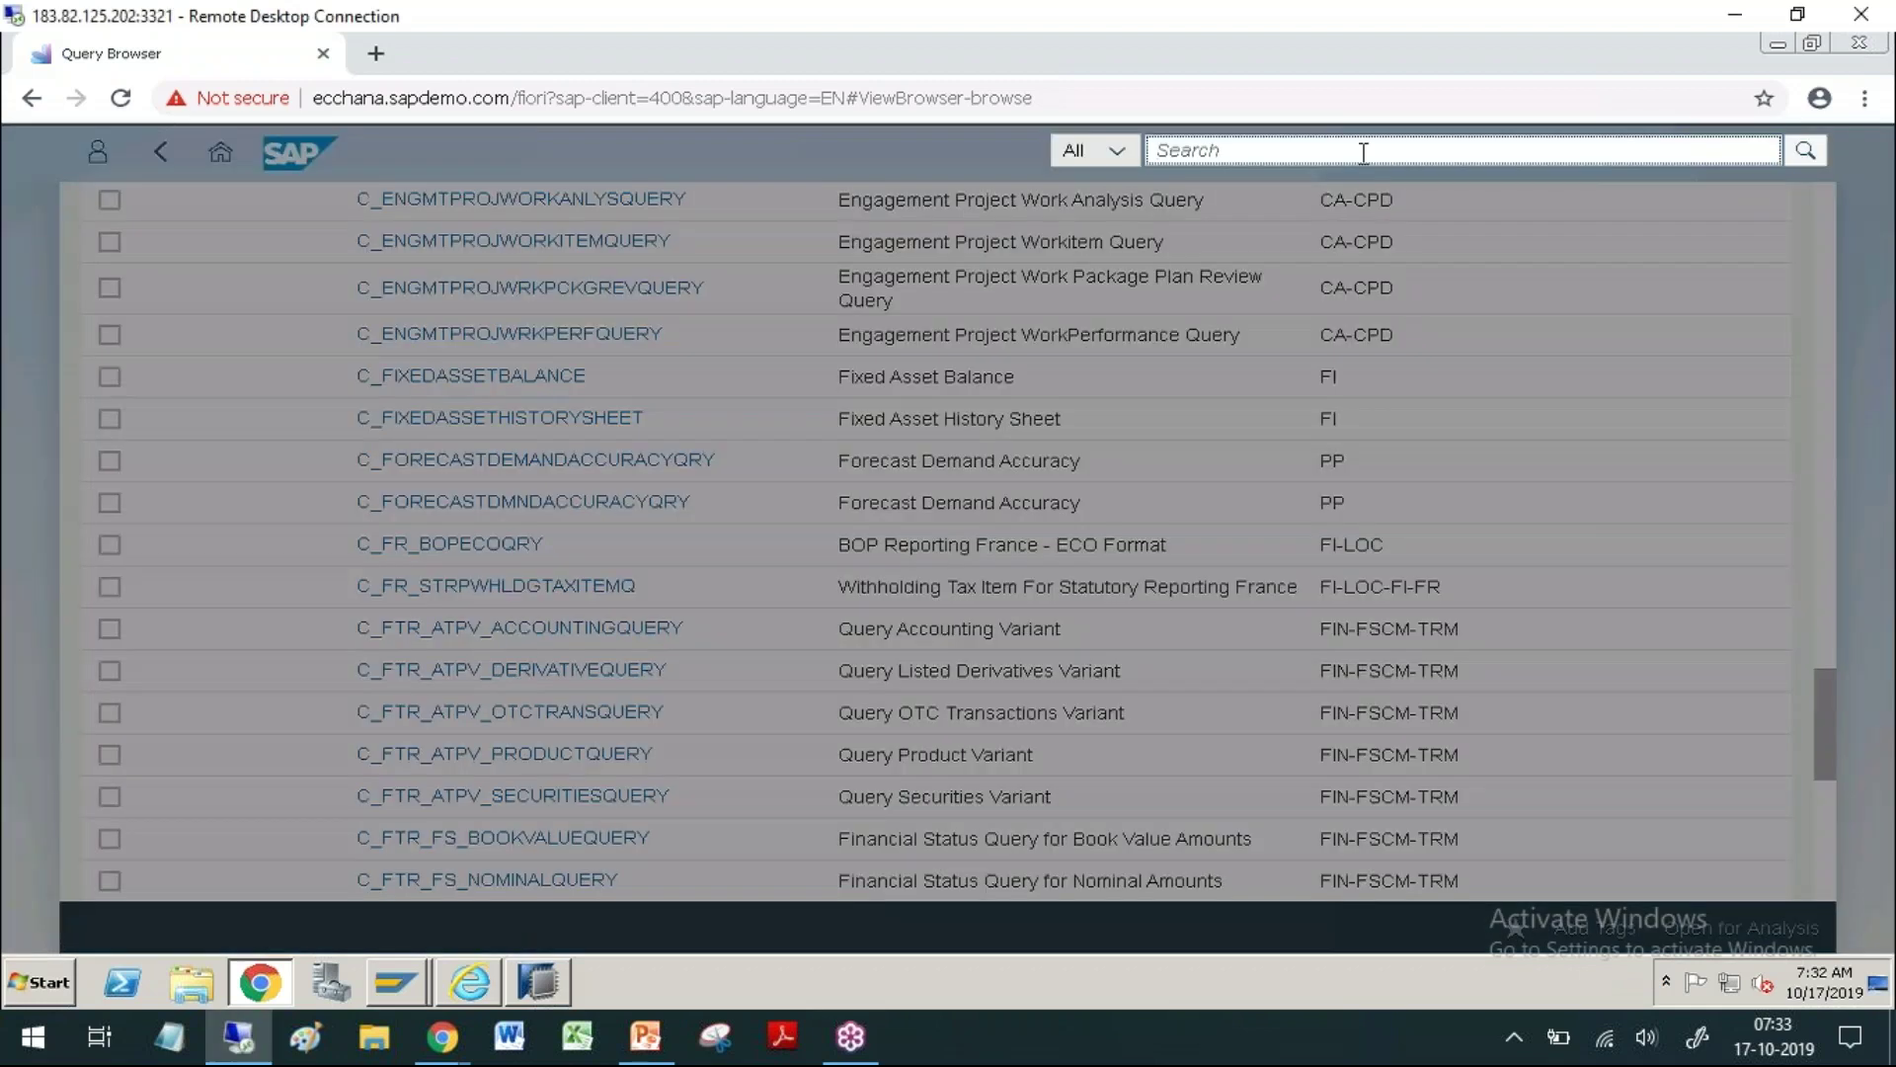
type("Z")
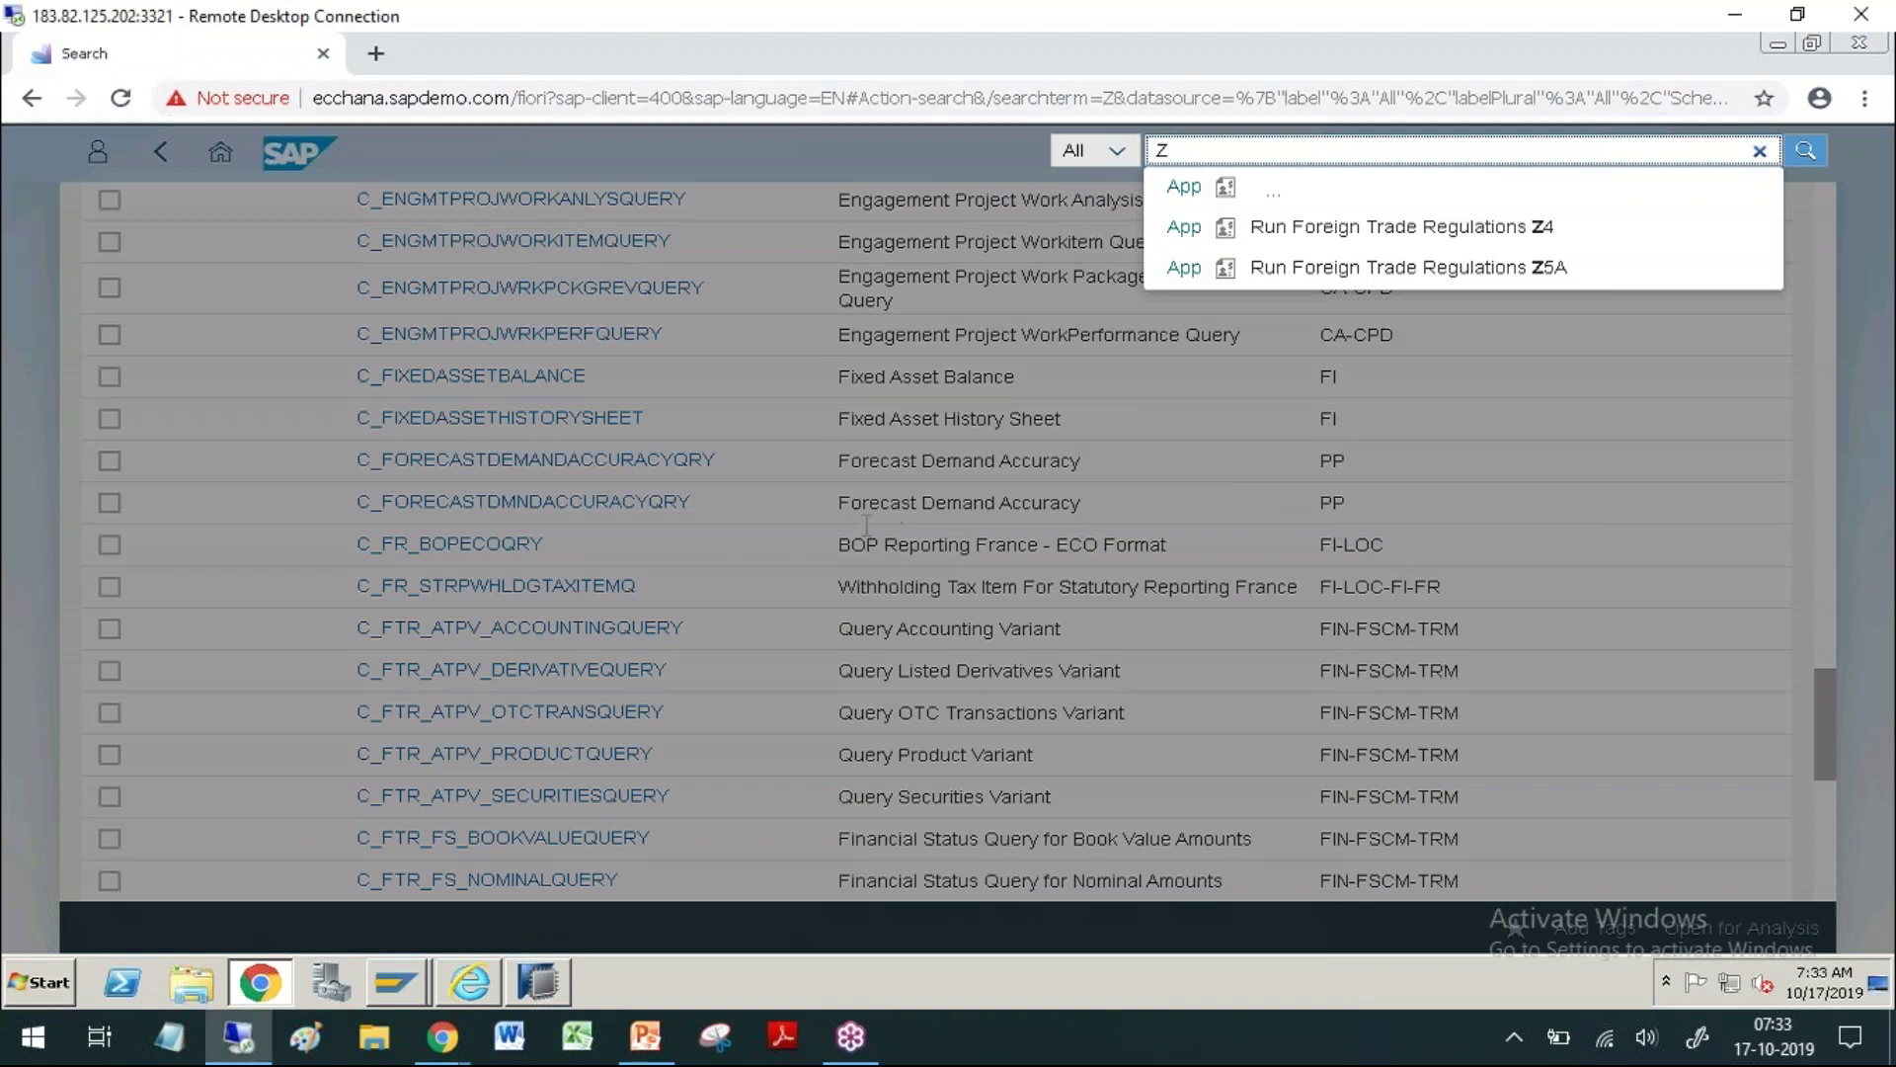
key("Return")
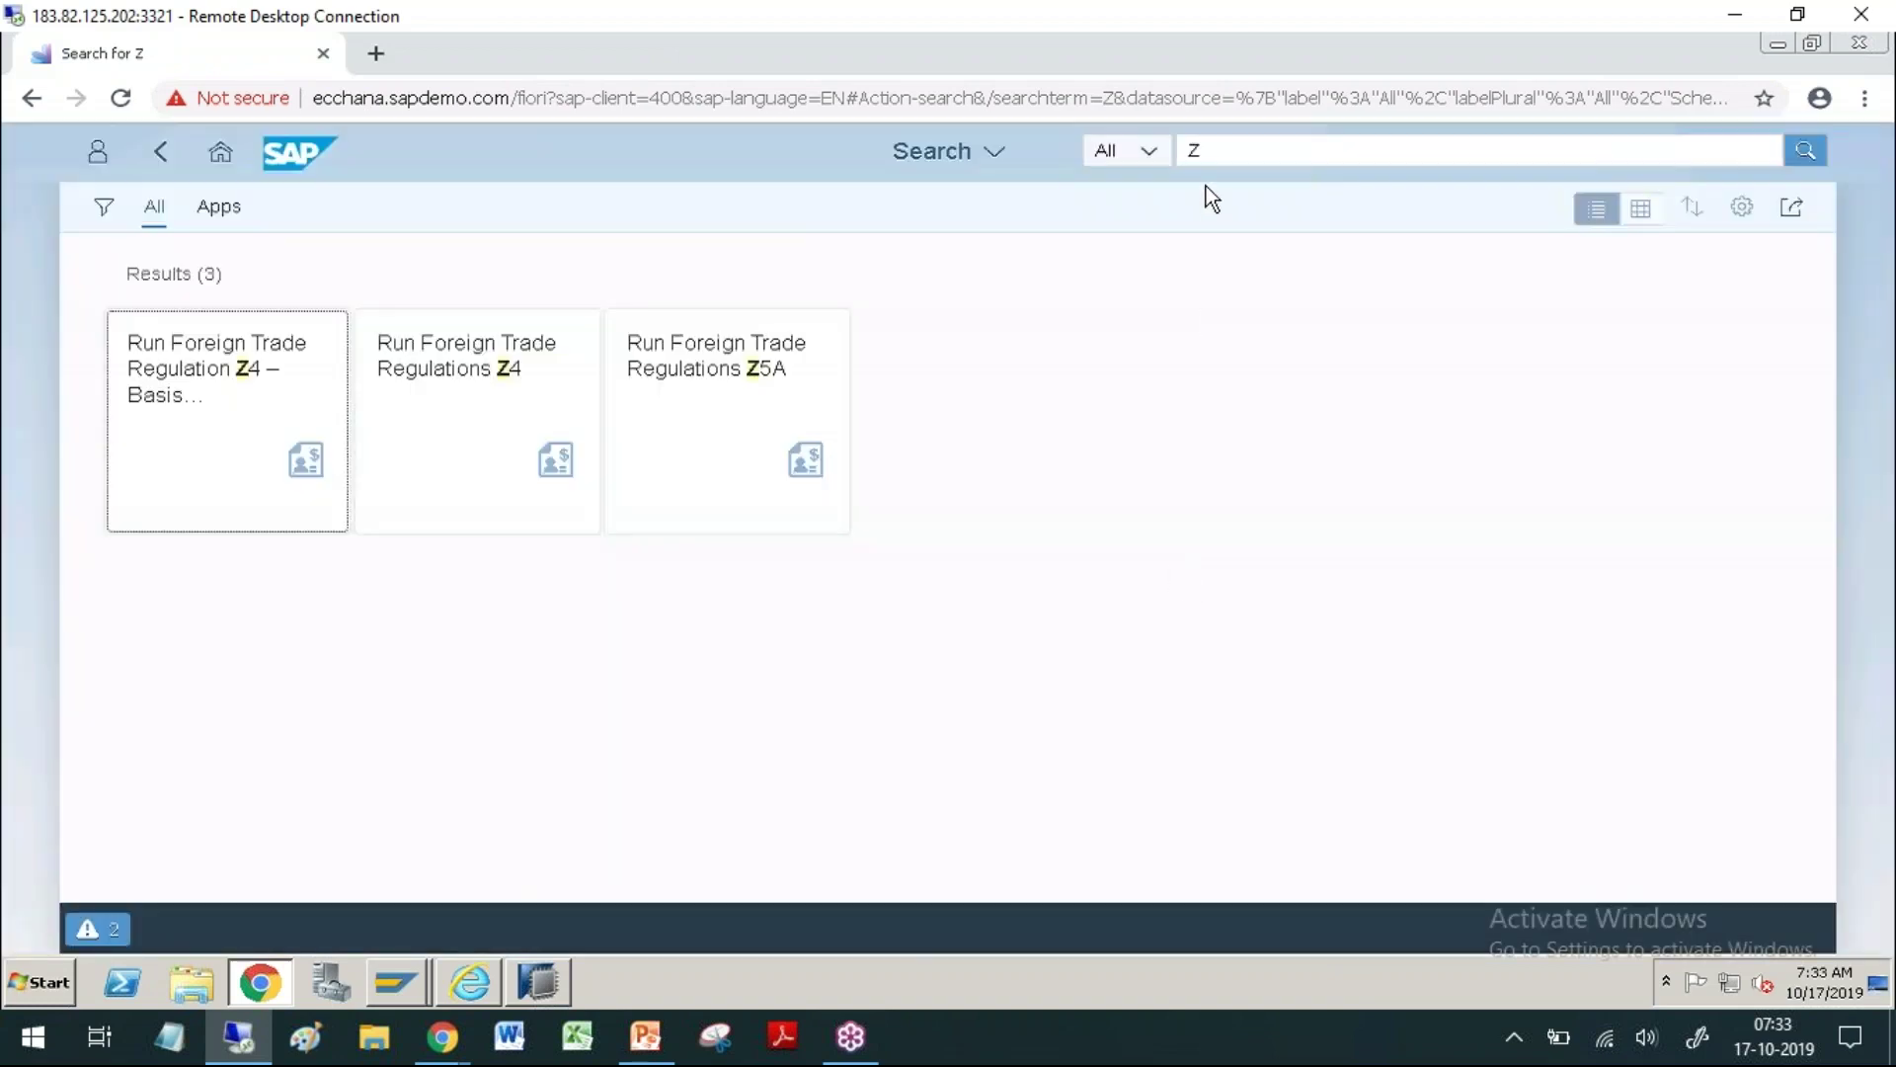
Step: Return to the Query Browser, open the details of C_ACTUALCASHFLOWANALYTICS and examine its column names and data elements
left_click(160, 152)
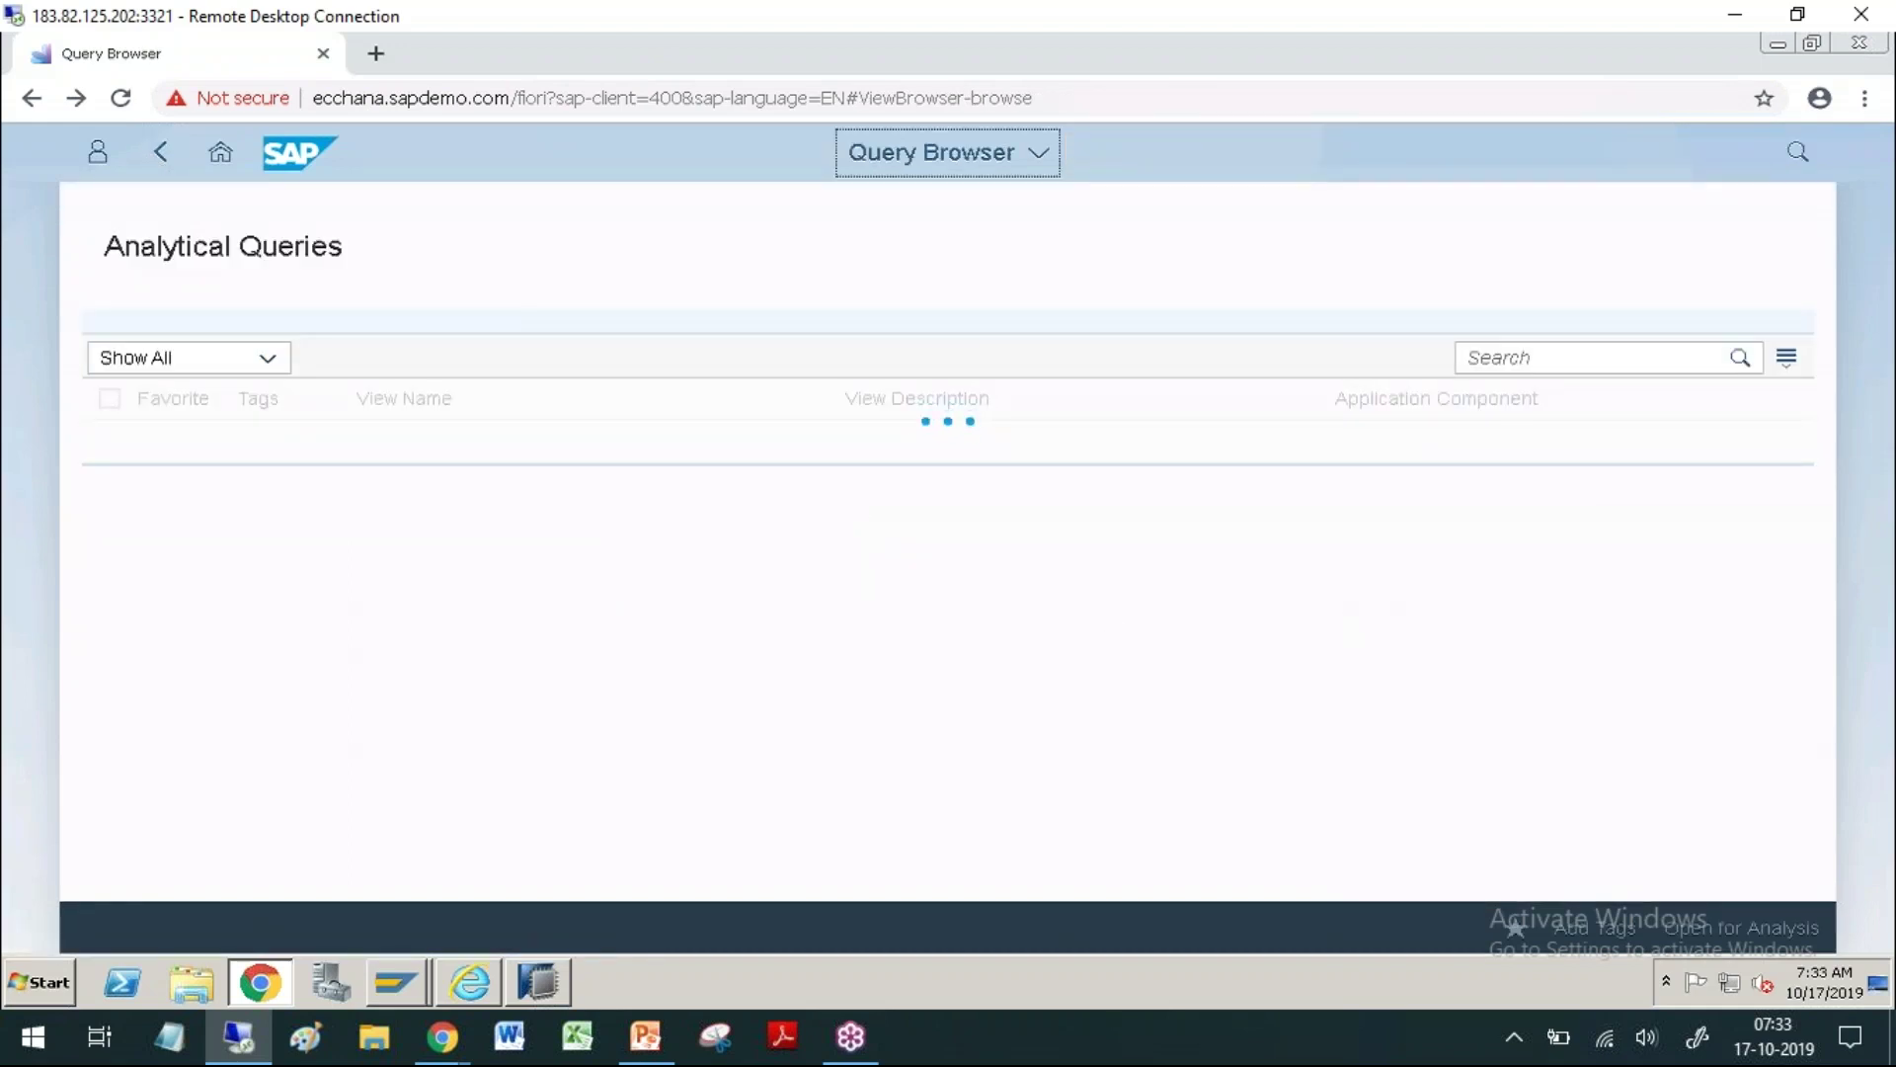
left_click(638, 460)
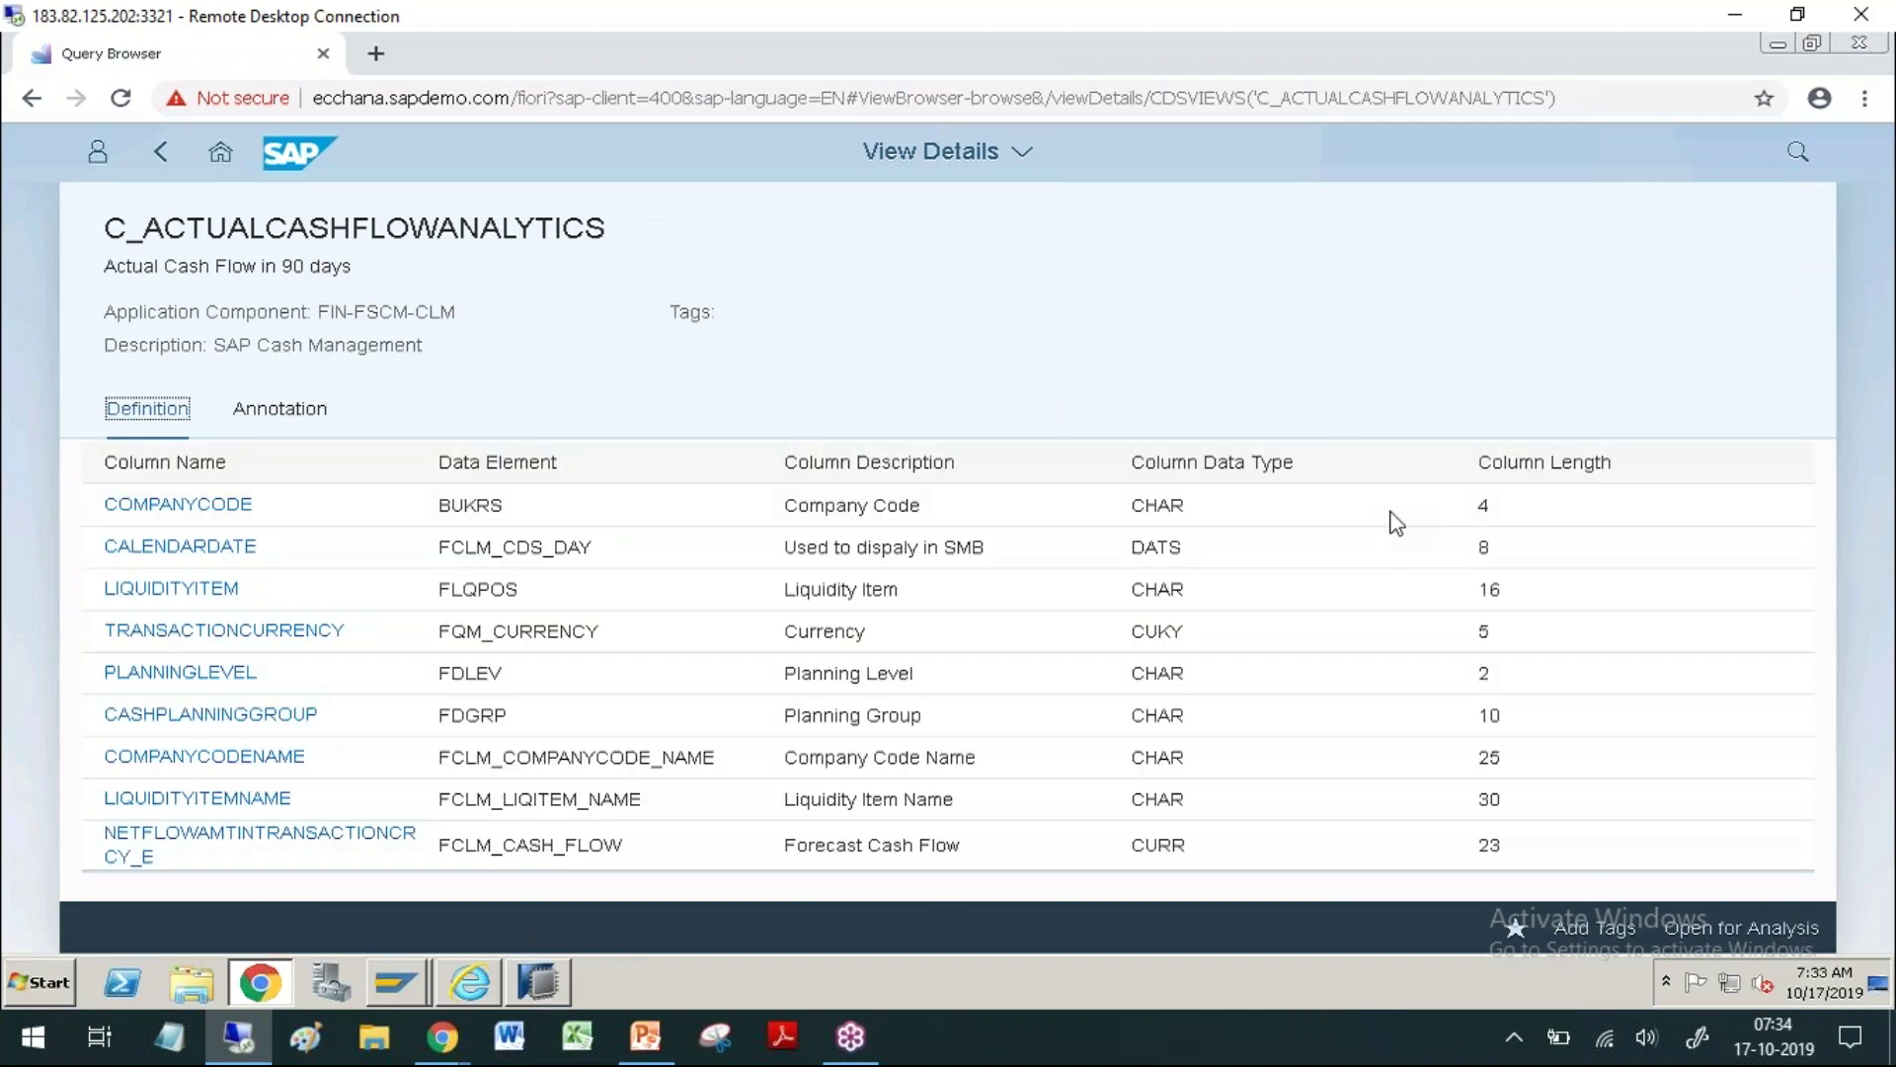
key("ctrl+2")
mouse_move(381, 380)
left_mouse_down()
mouse_move(314, 528)
mouse_move(304, 491)
mouse_move(350, 538)
left_mouse_up()
left_click_drag(689, 370, 635, 511)
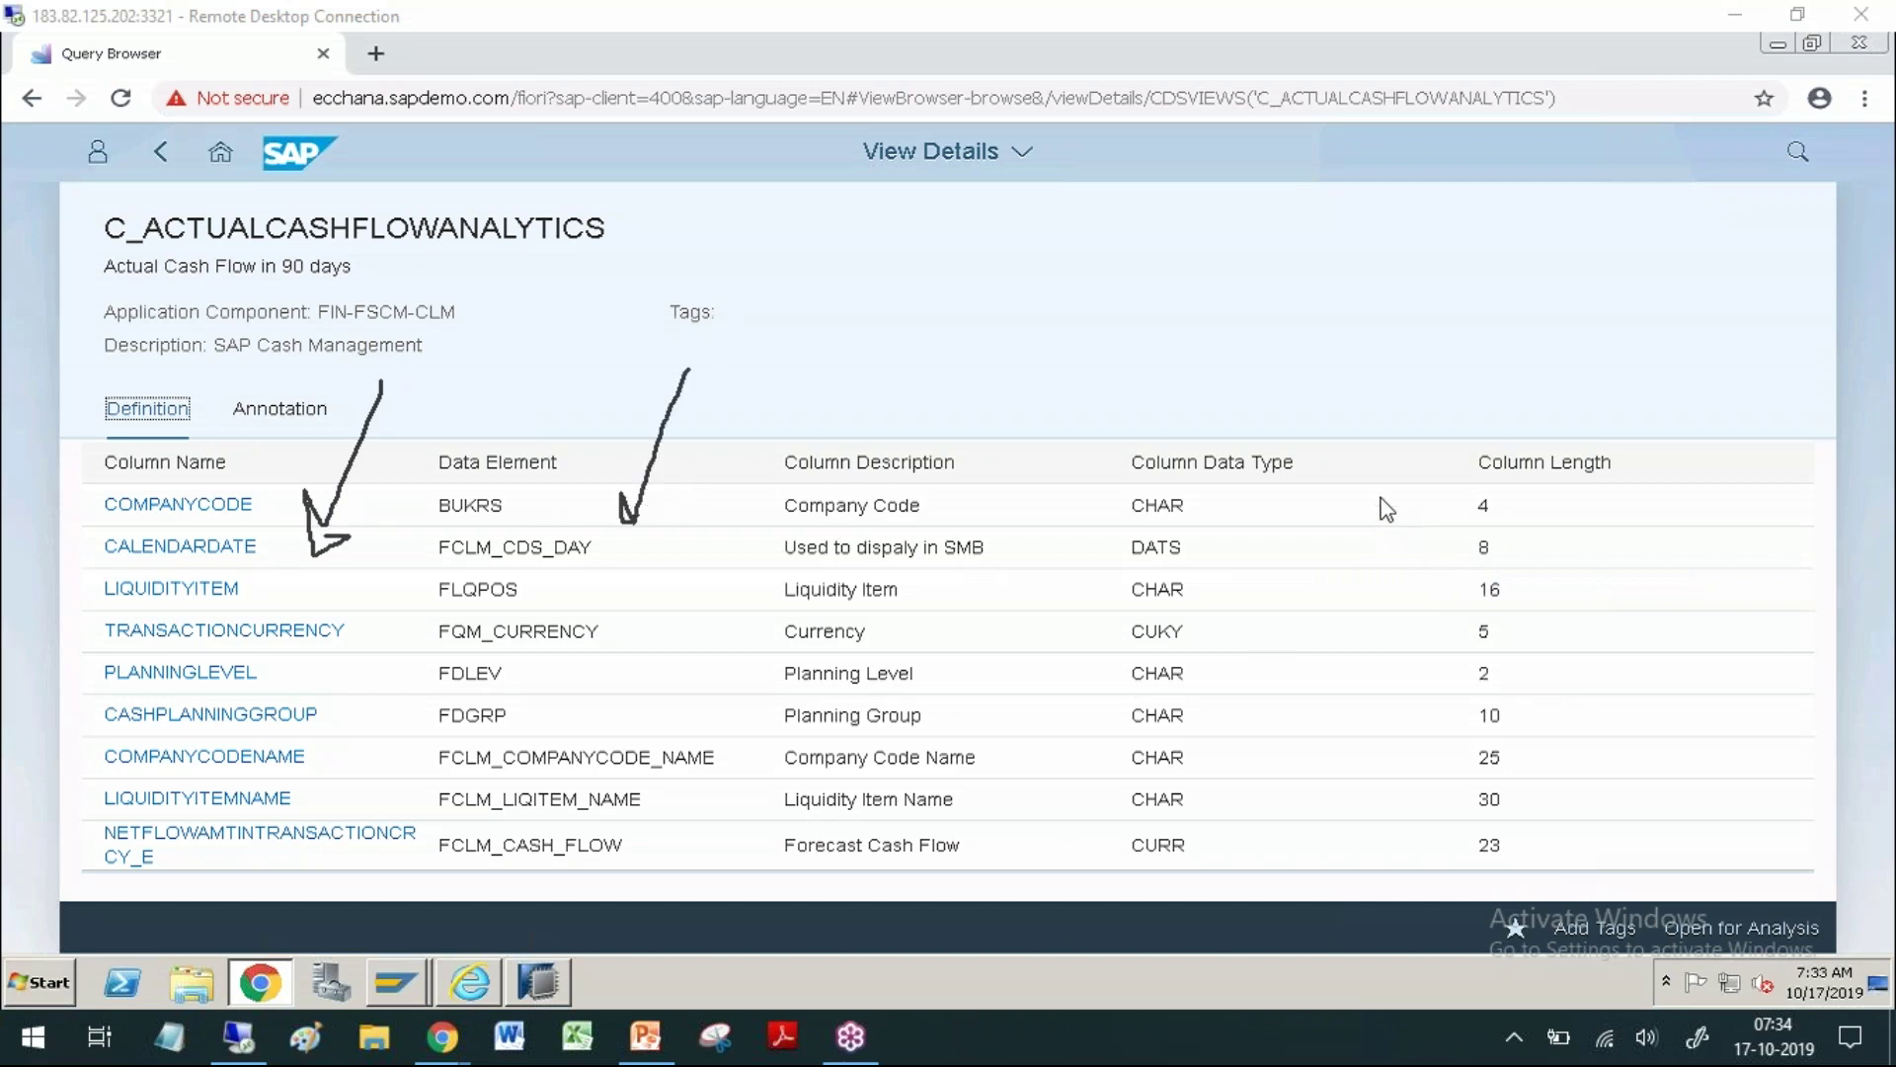
key("Escape")
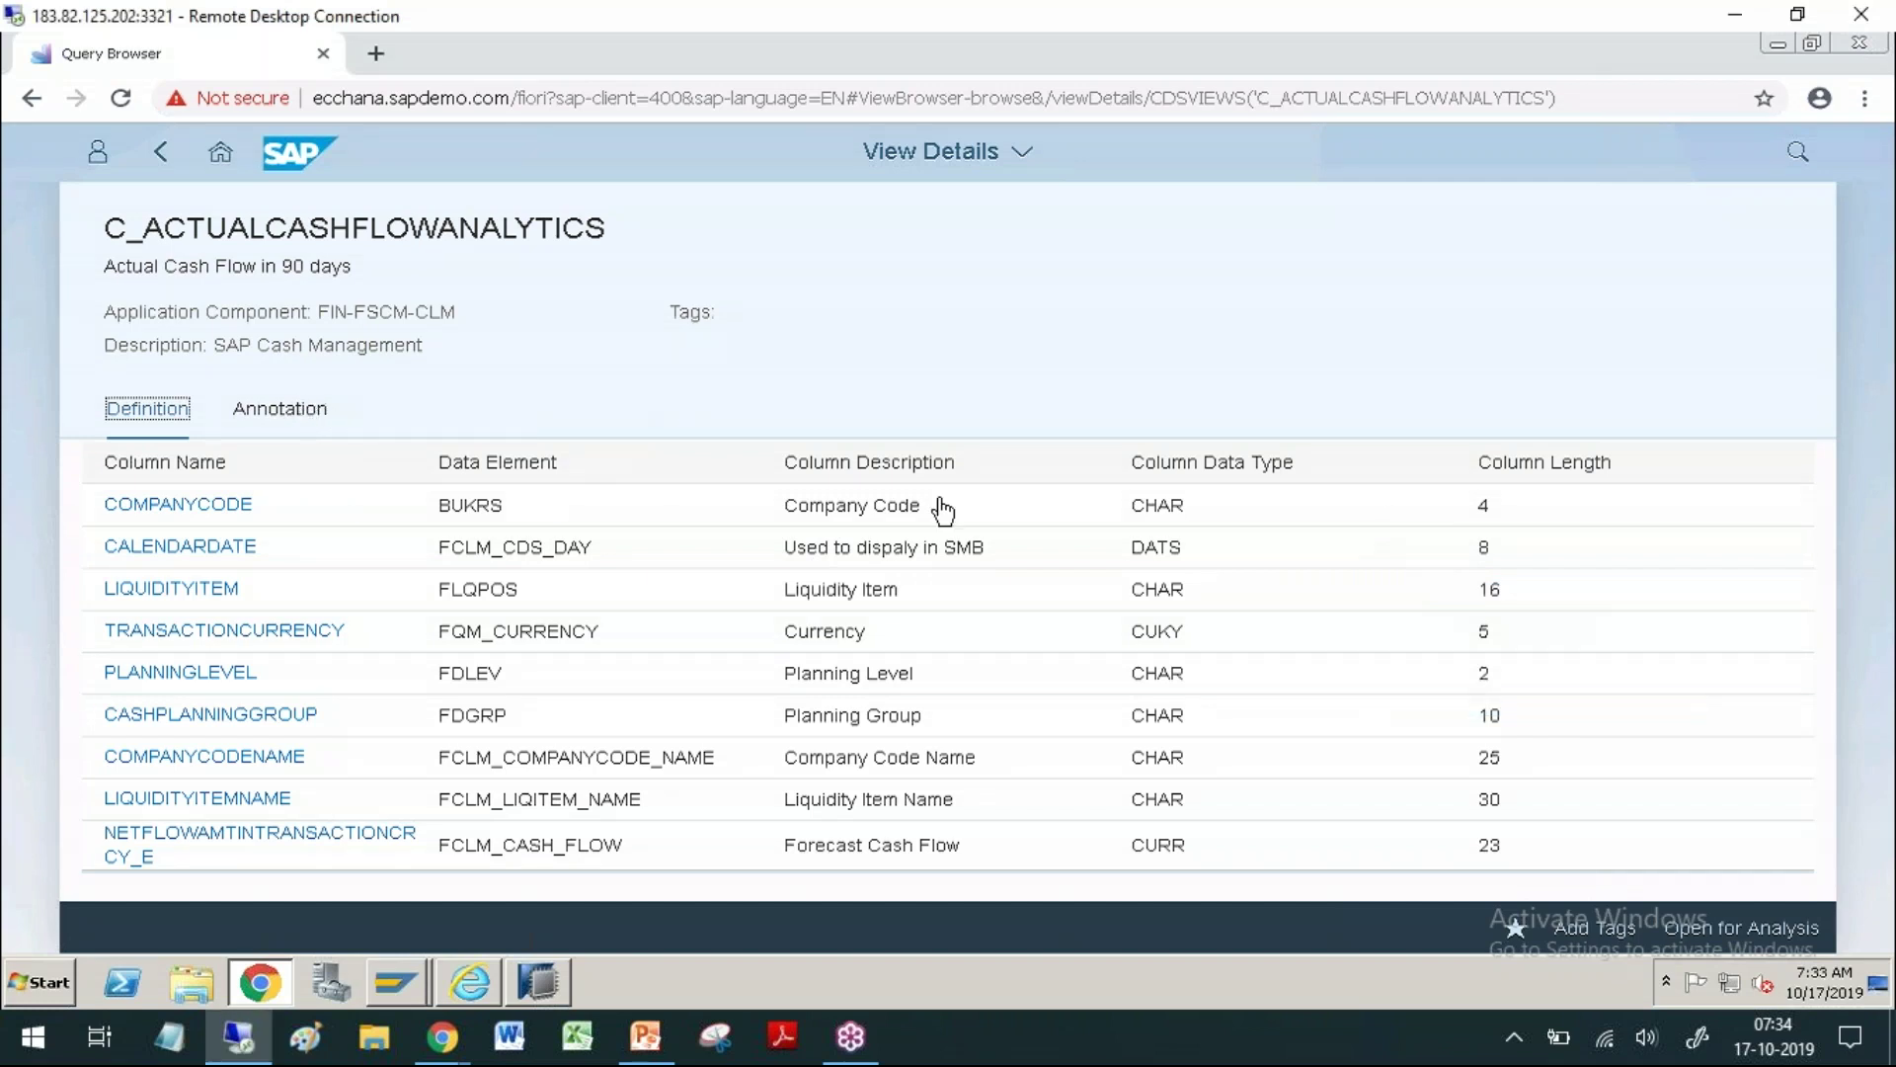
Step: Show the annotations of C_ACTUALCASHFLOWANALYTICS and examine the SQL view name, ANALYTICS.QUERY and ODATA.PUBLISH entries
key("Right")
key("Return")
left_click(1432, 659)
left_click(593, 477)
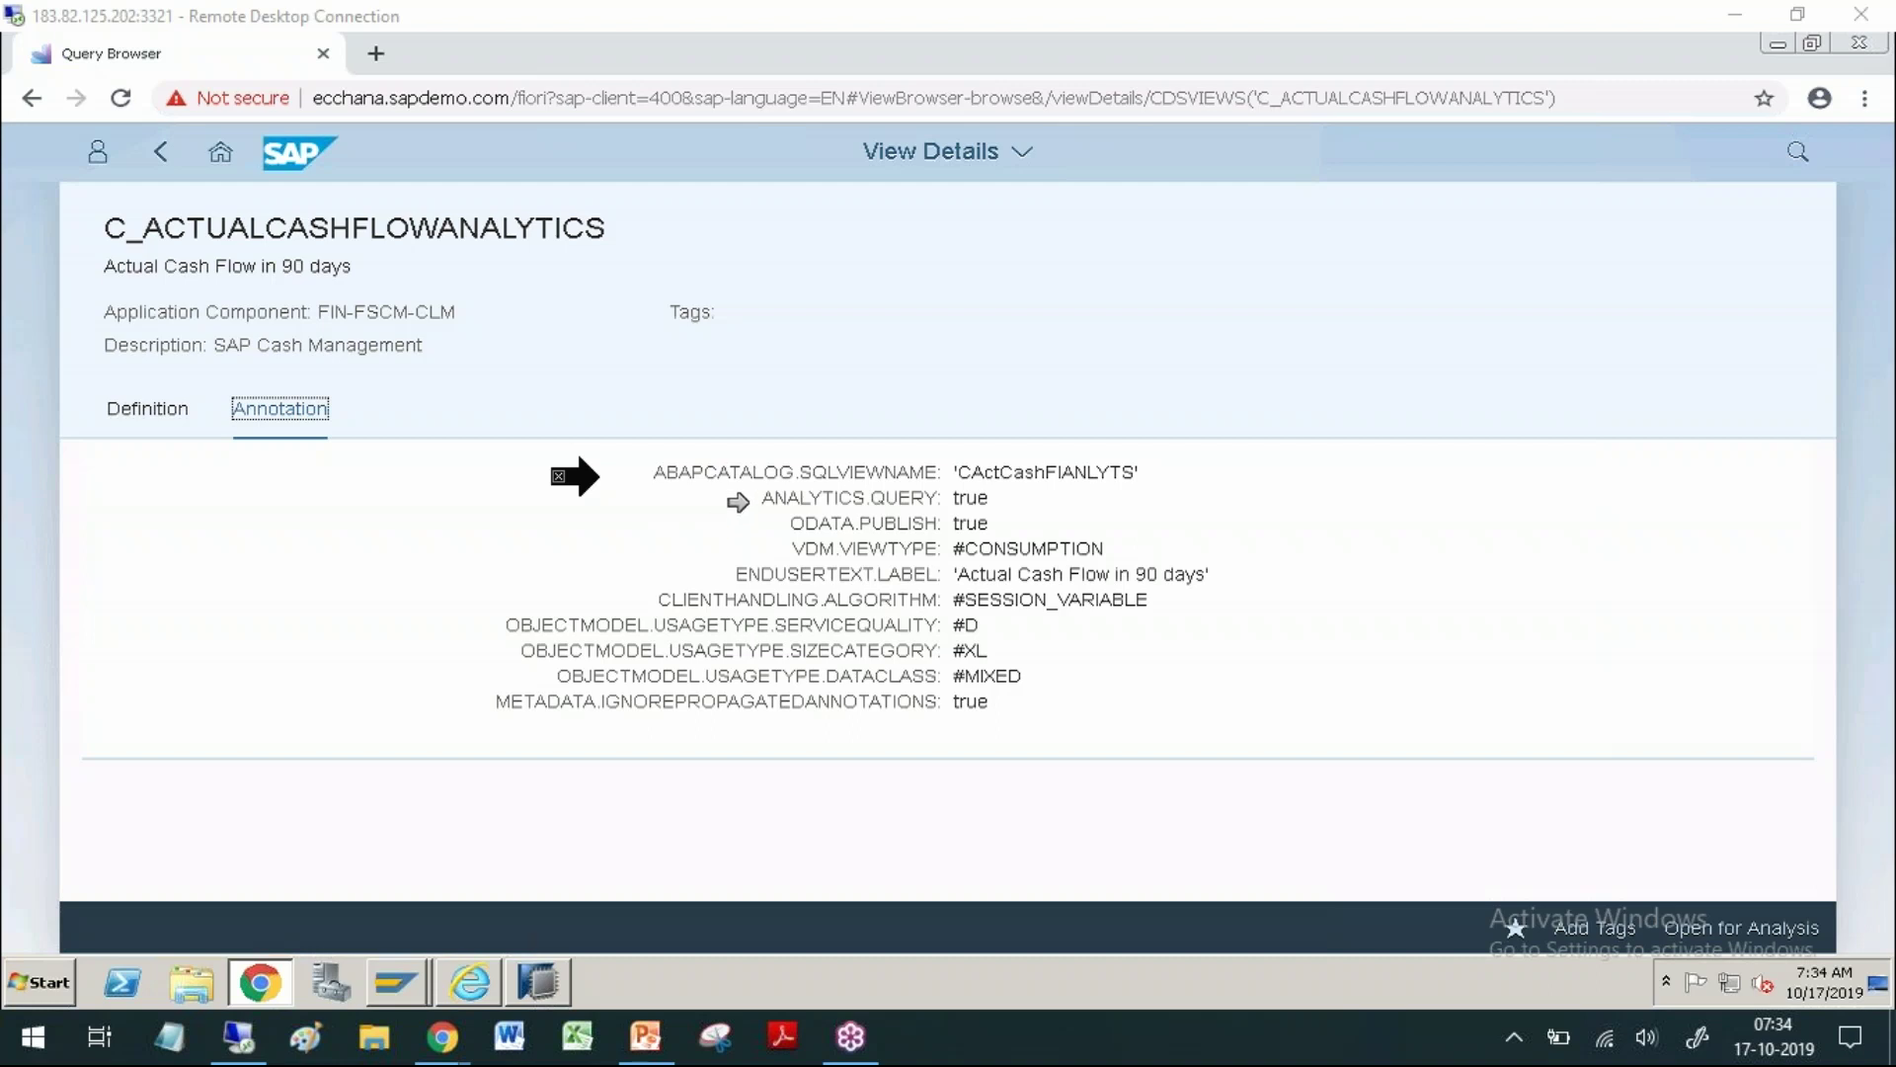
left_click(736, 496)
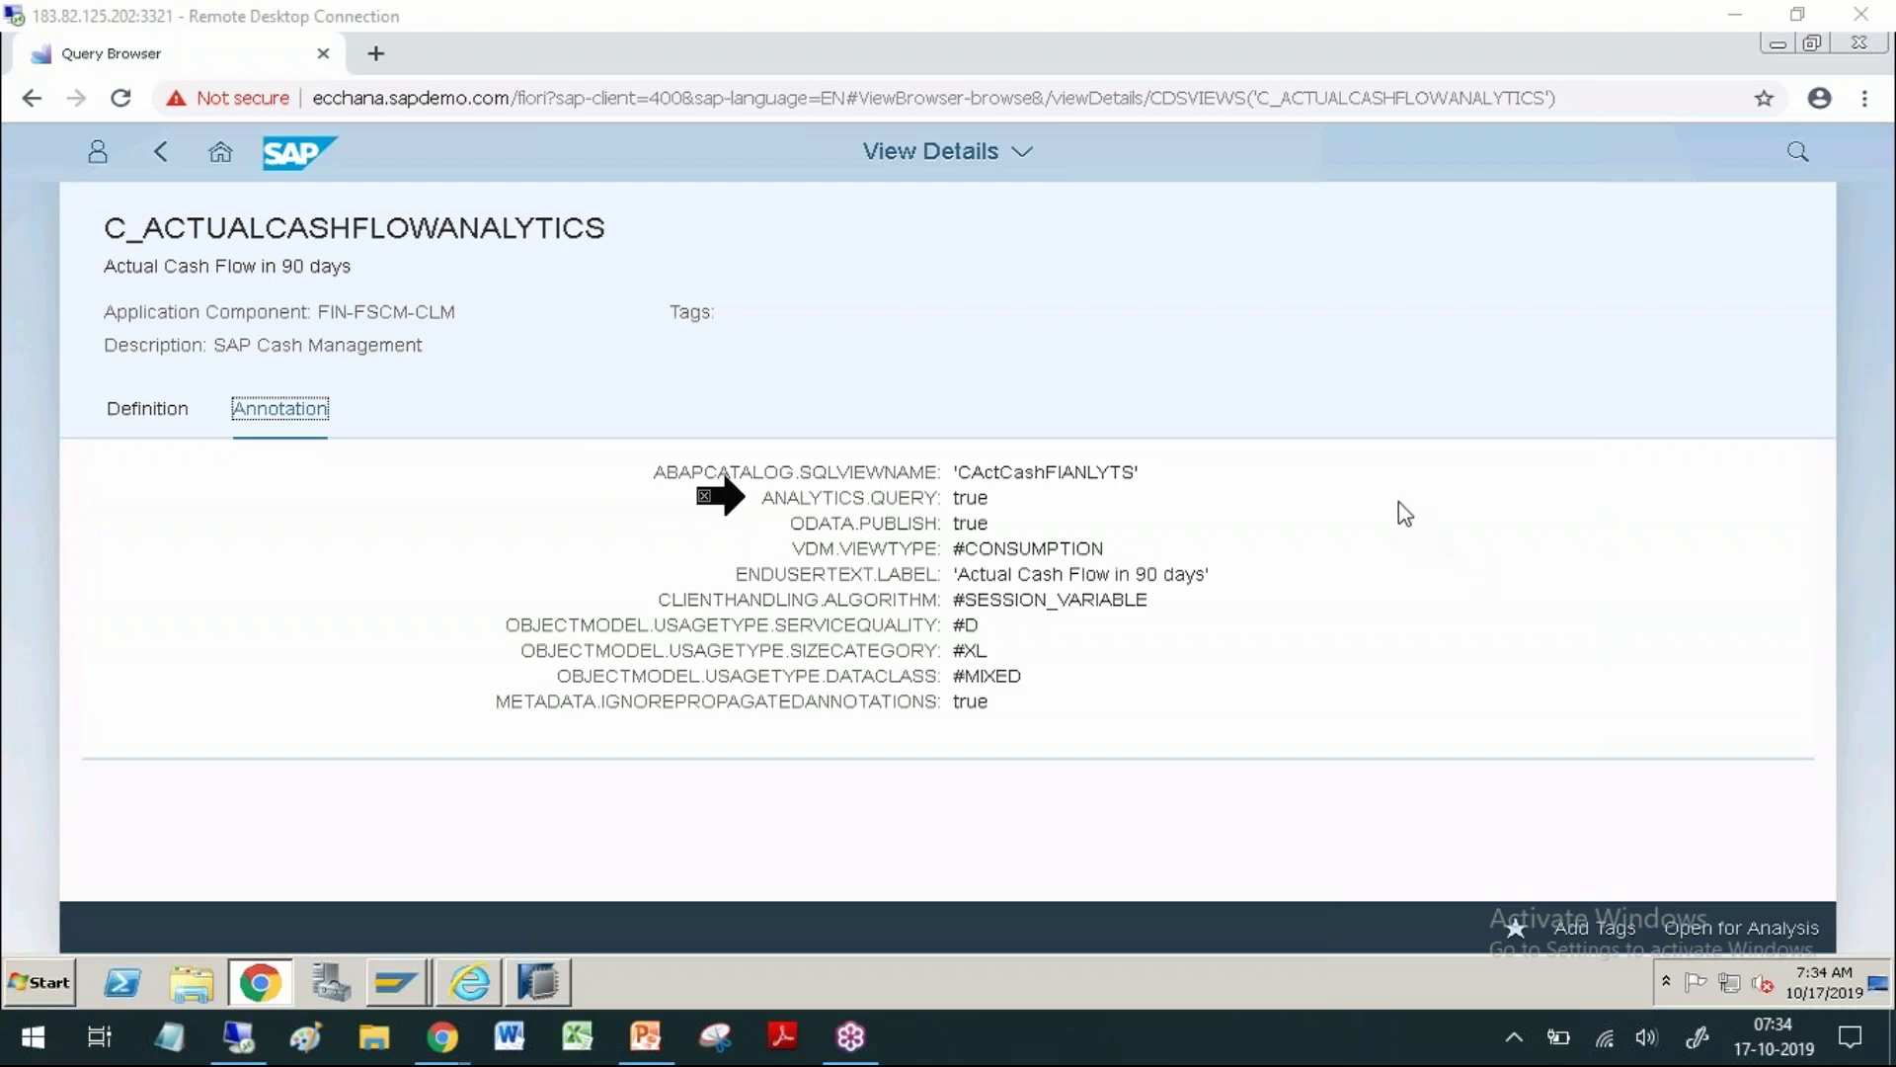
mouse_move(999, 504)
left_mouse_down()
mouse_move(1213, 506)
mouse_move(1260, 486)
left_mouse_up()
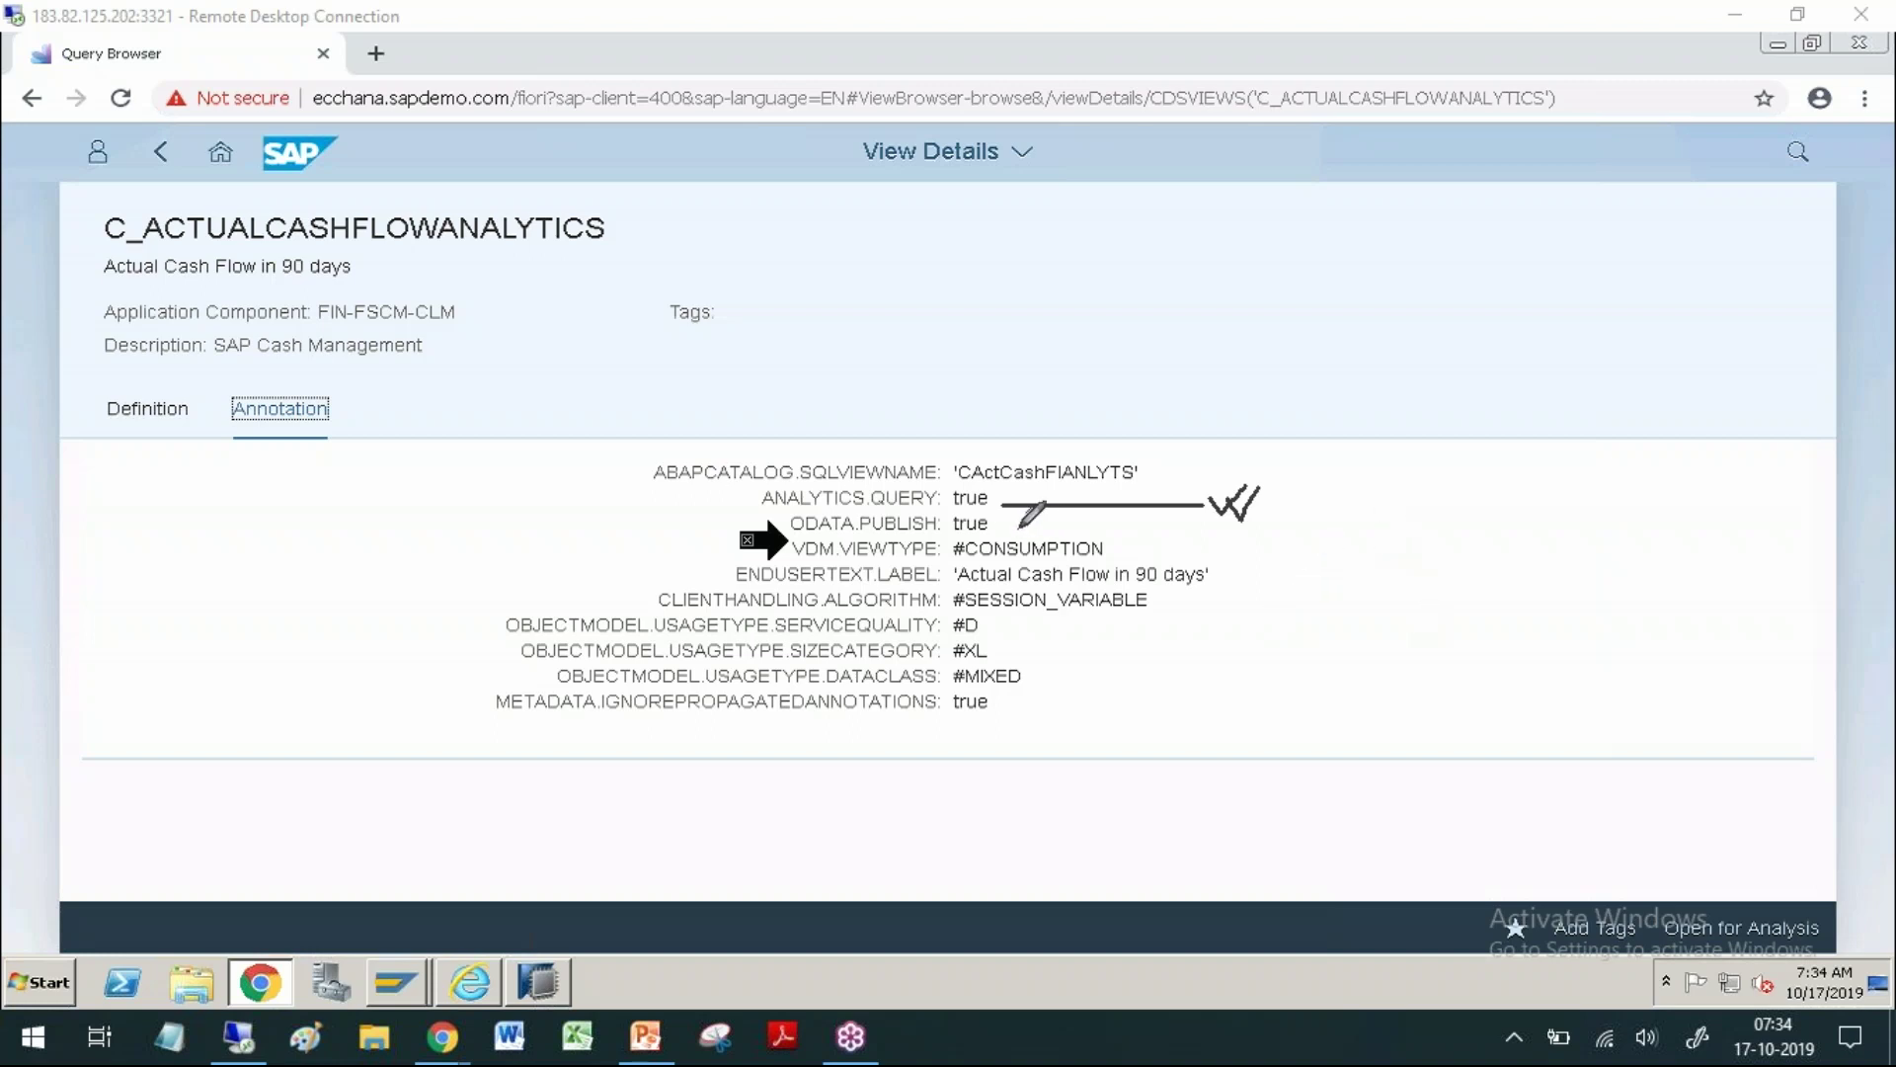
left_click_drag(1010, 525, 1143, 514)
left_click_drag(837, 538, 926, 536)
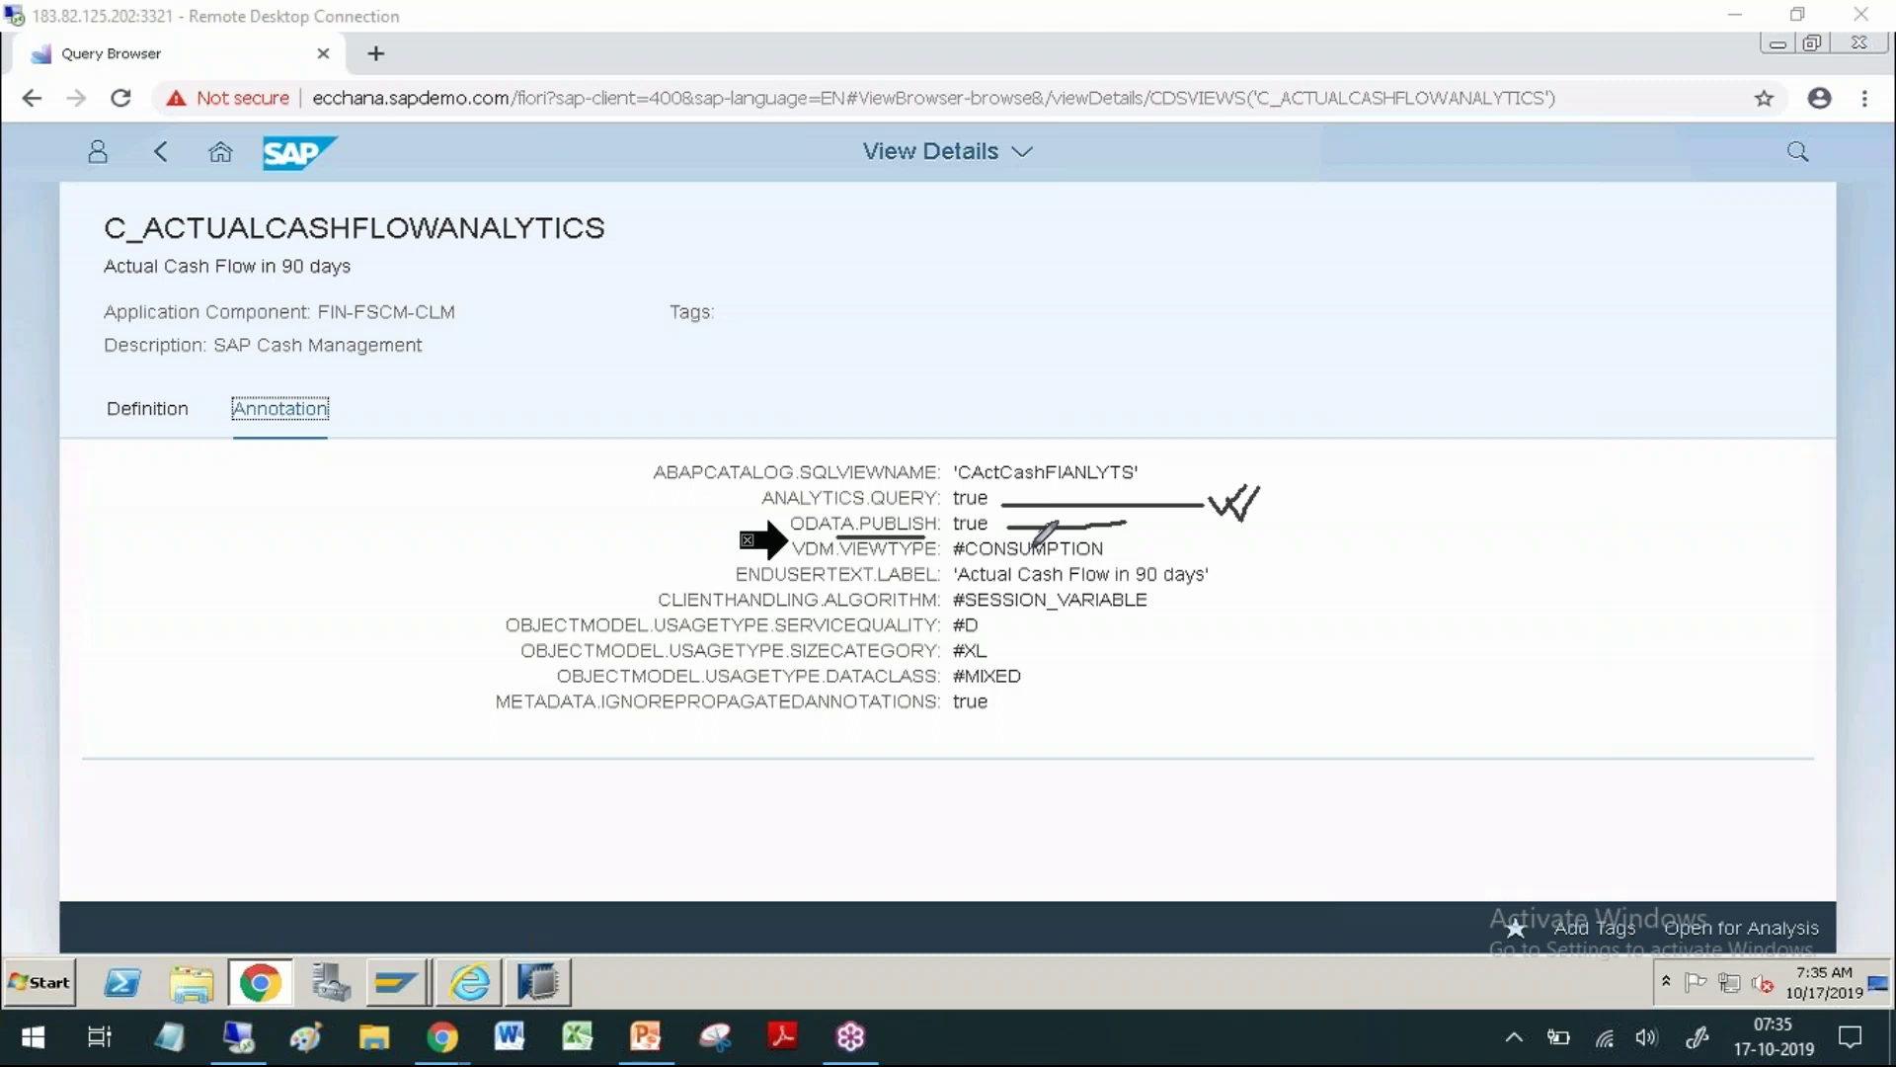
mouse_move(1146, 510)
left_mouse_down()
mouse_move(1168, 526)
mouse_move(1198, 487)
mouse_move(1171, 523)
left_mouse_up()
key("e")
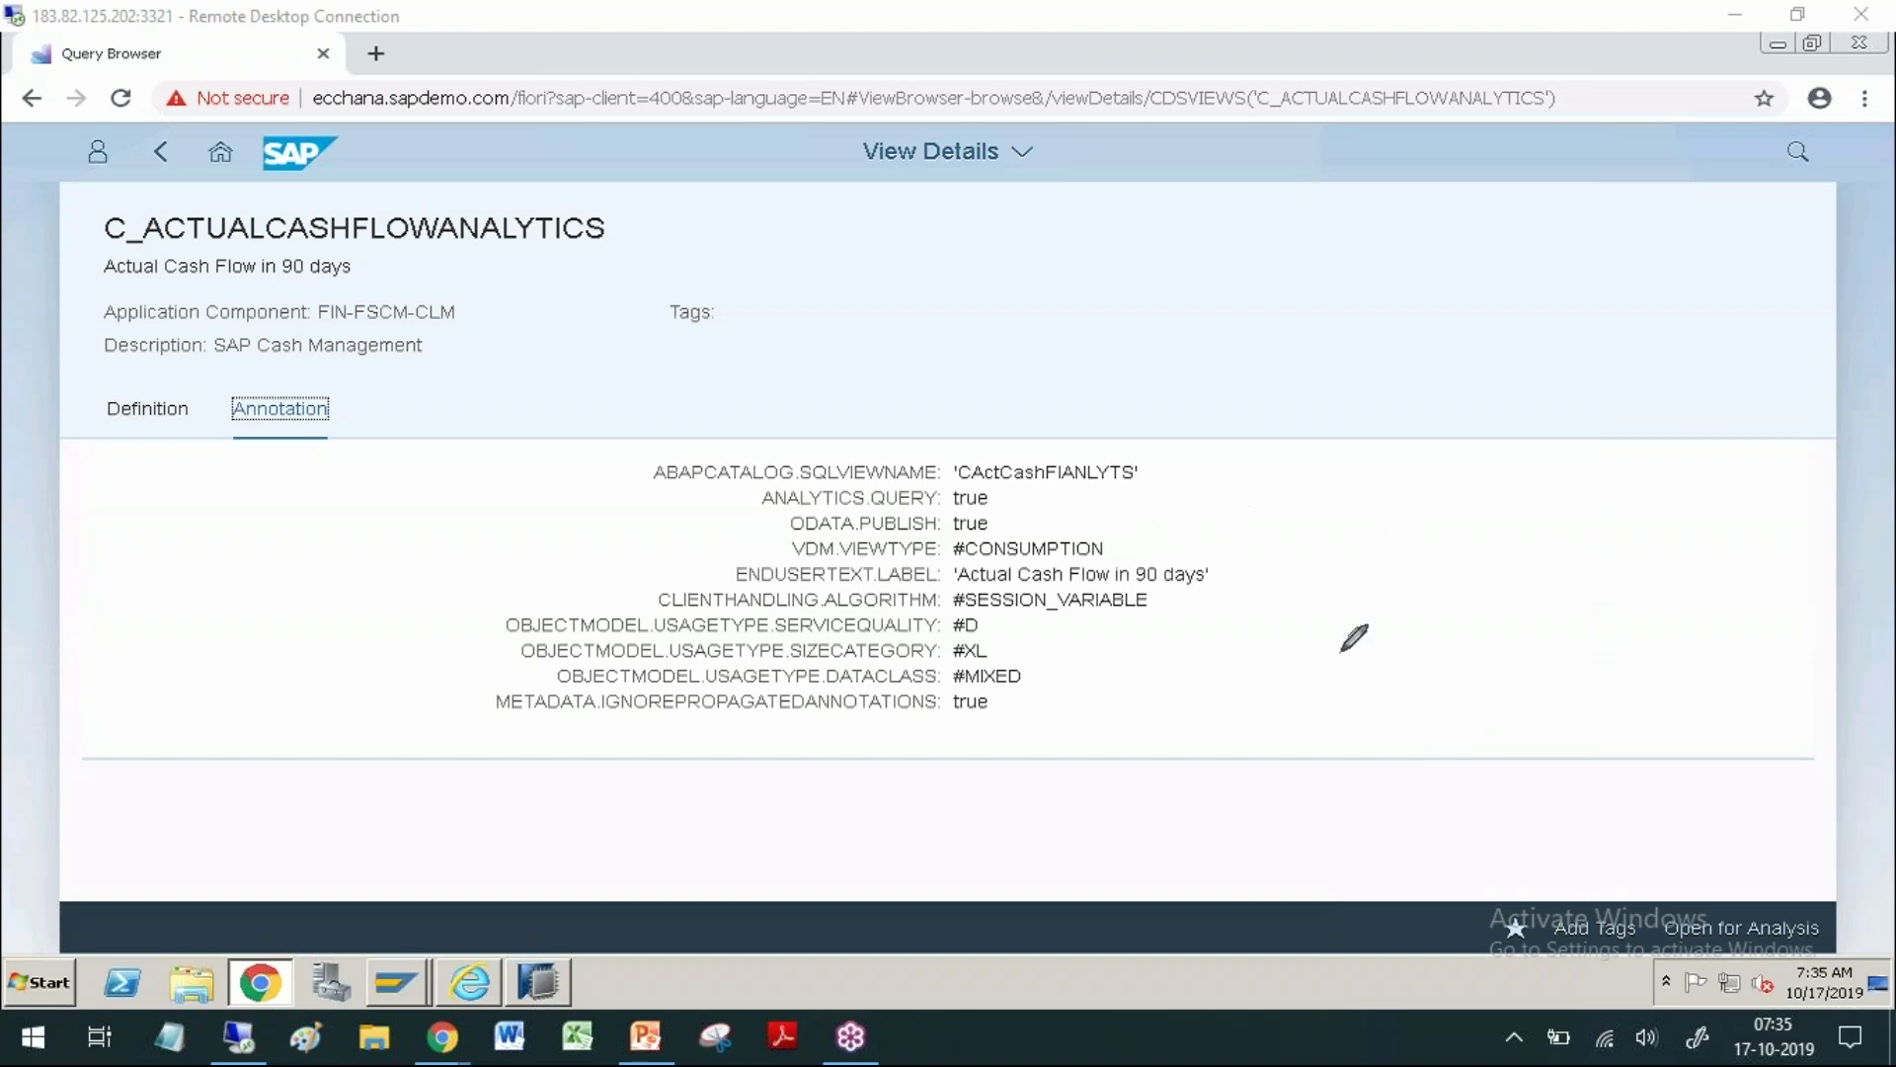
Step: Examine the VDM.VIEWTYPE annotation and the remaining entries down to METADATA.IGNOREPROPAGATEDANNOTATIONS
left_click(768, 550)
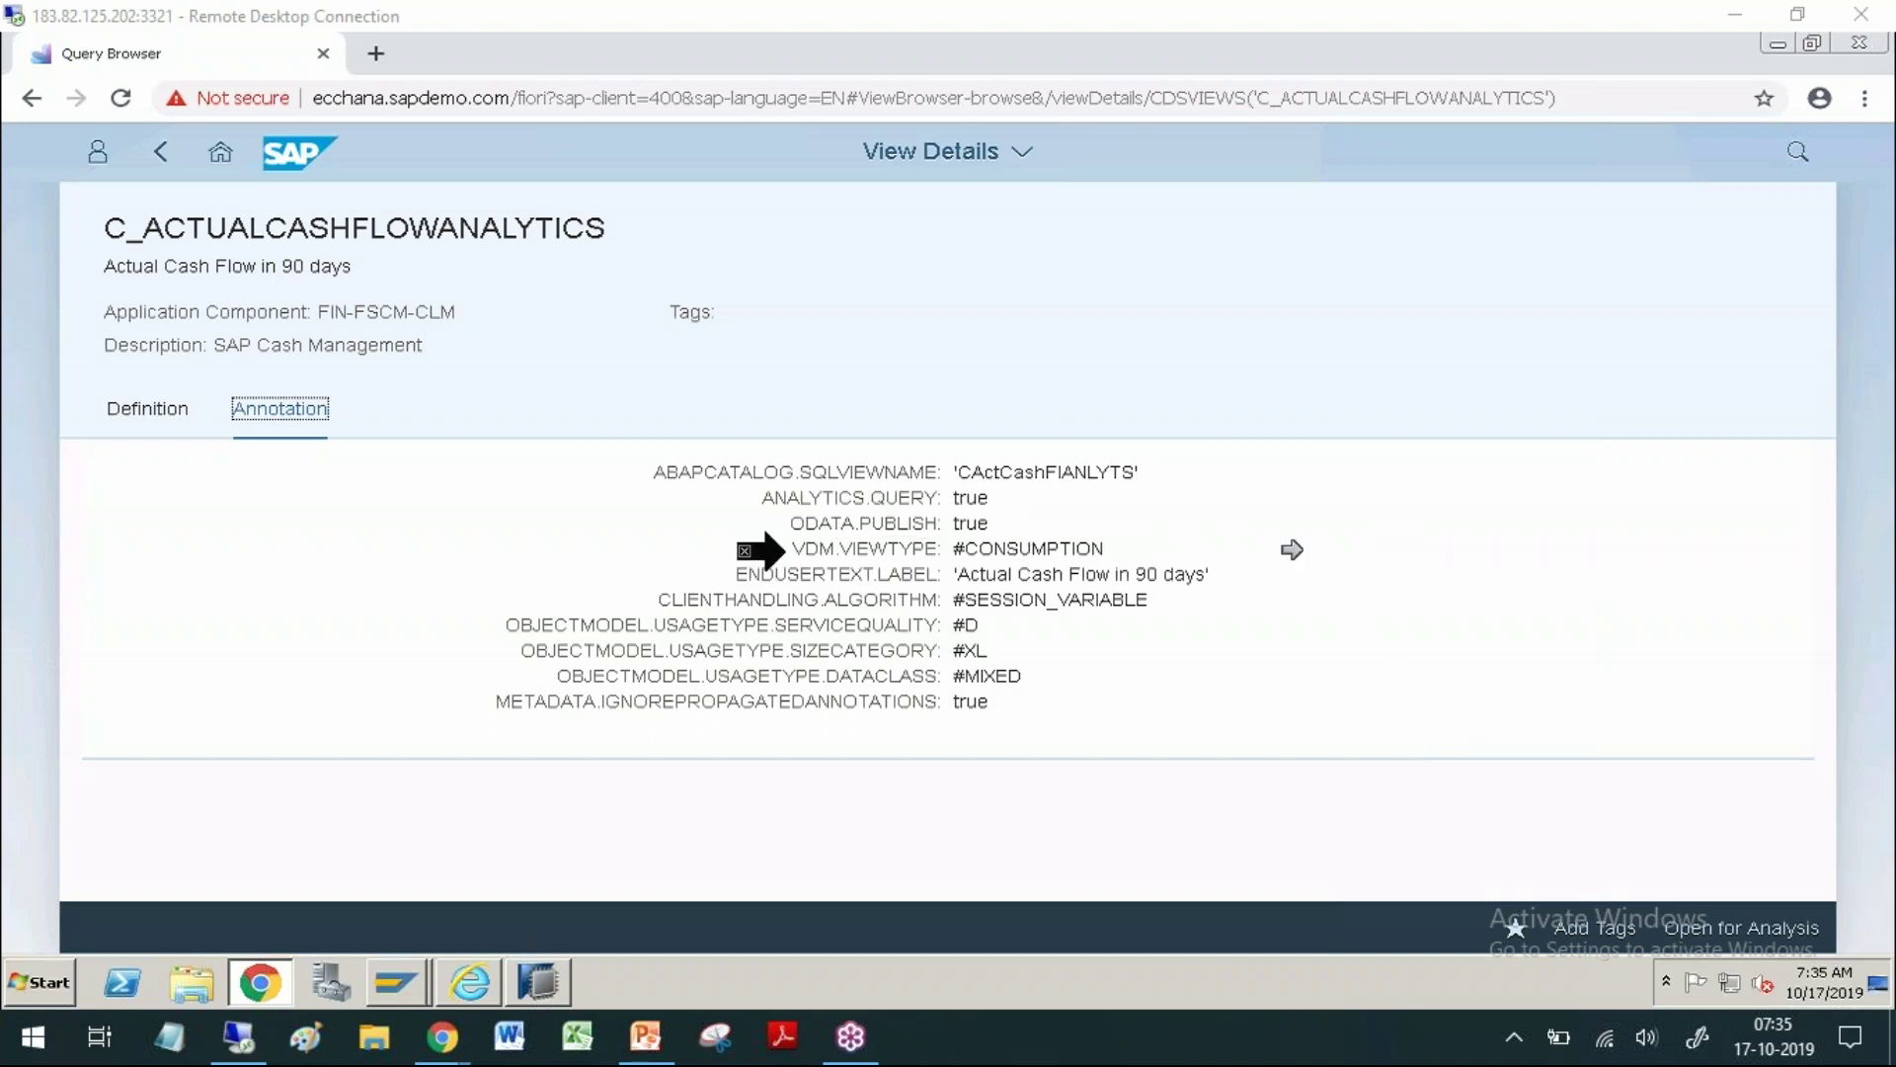
mouse_move(1123, 551)
left_mouse_down()
mouse_move(1234, 534)
mouse_move(1321, 494)
left_mouse_up()
mouse_move(259, 289)
left_mouse_down()
mouse_move(17, 289)
mouse_move(302, 294)
left_mouse_up()
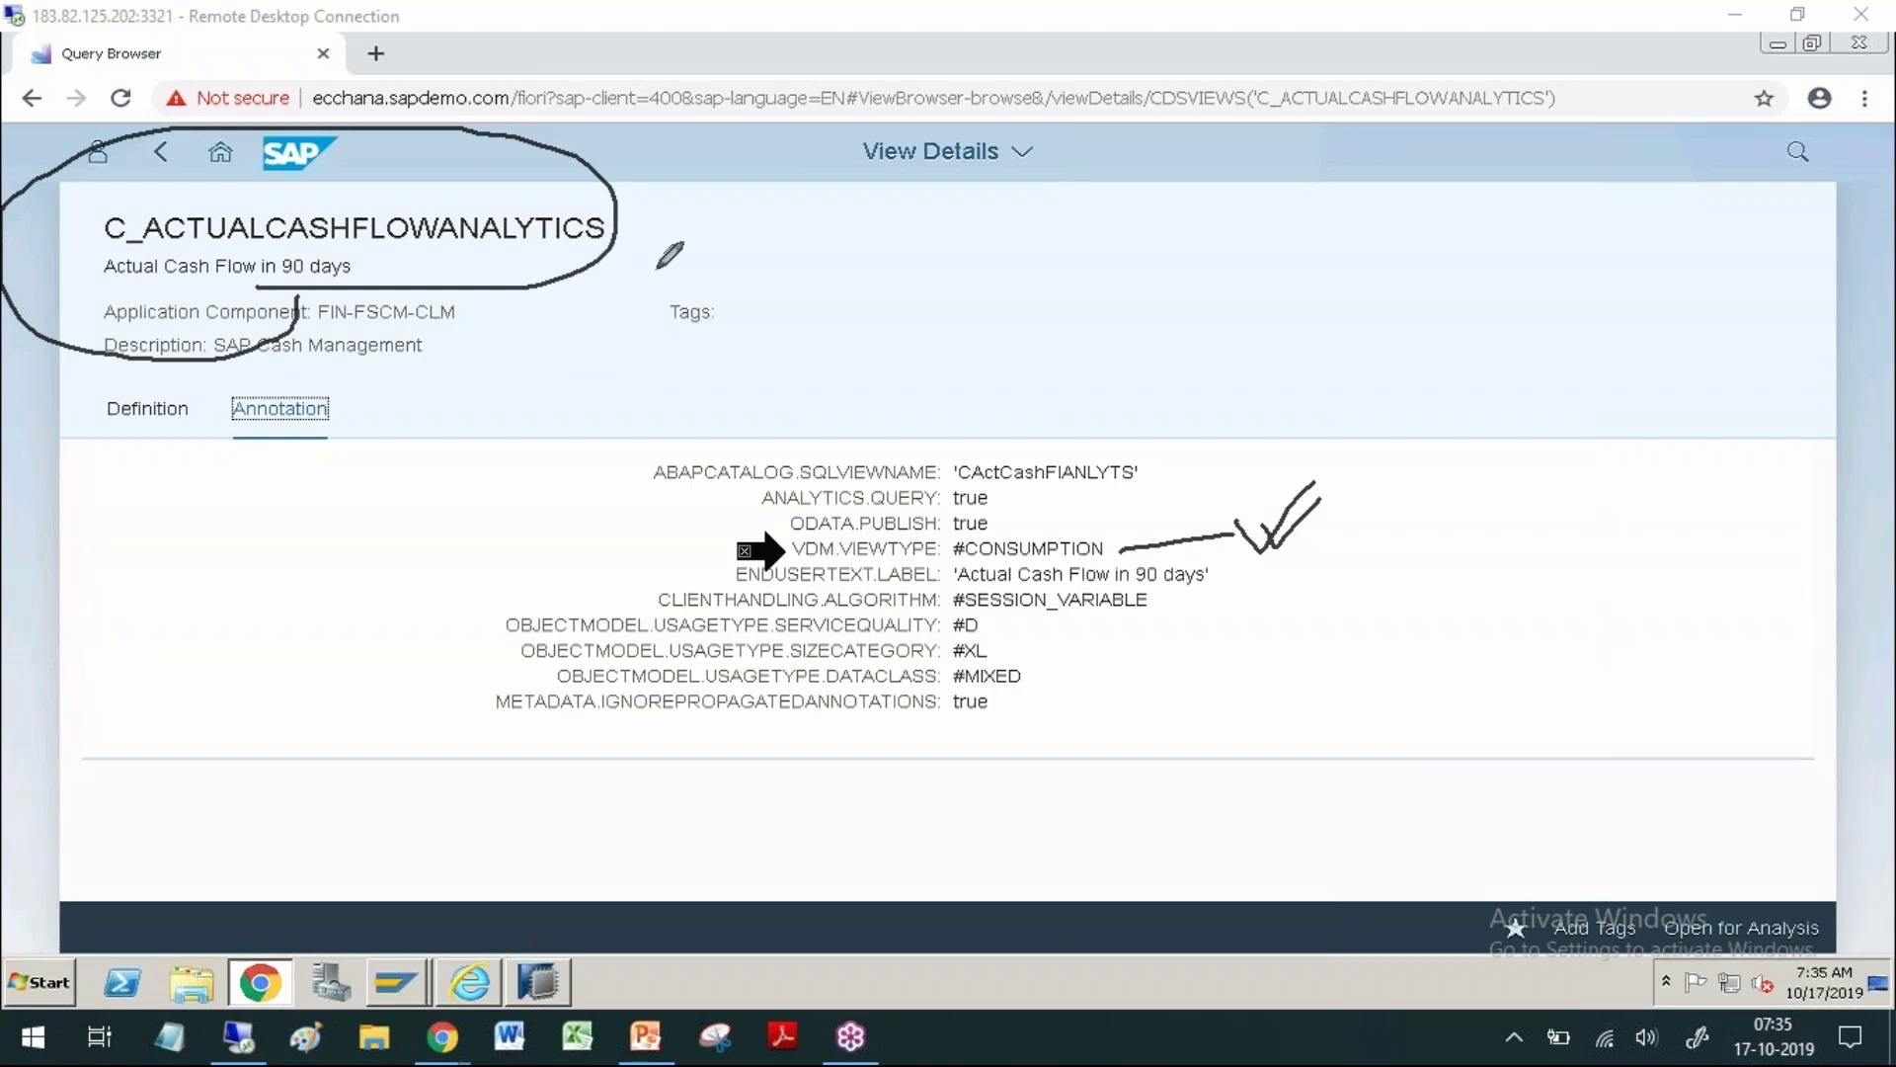
left_click_drag(675, 192, 777, 148)
mouse_move(674, 237)
left_mouse_down()
mouse_move(703, 274)
mouse_move(783, 214)
mouse_move(872, 279)
mouse_move(990, 189)
mouse_move(1032, 278)
mouse_move(1121, 169)
mouse_move(1269, 143)
mouse_move(1269, 87)
left_mouse_up()
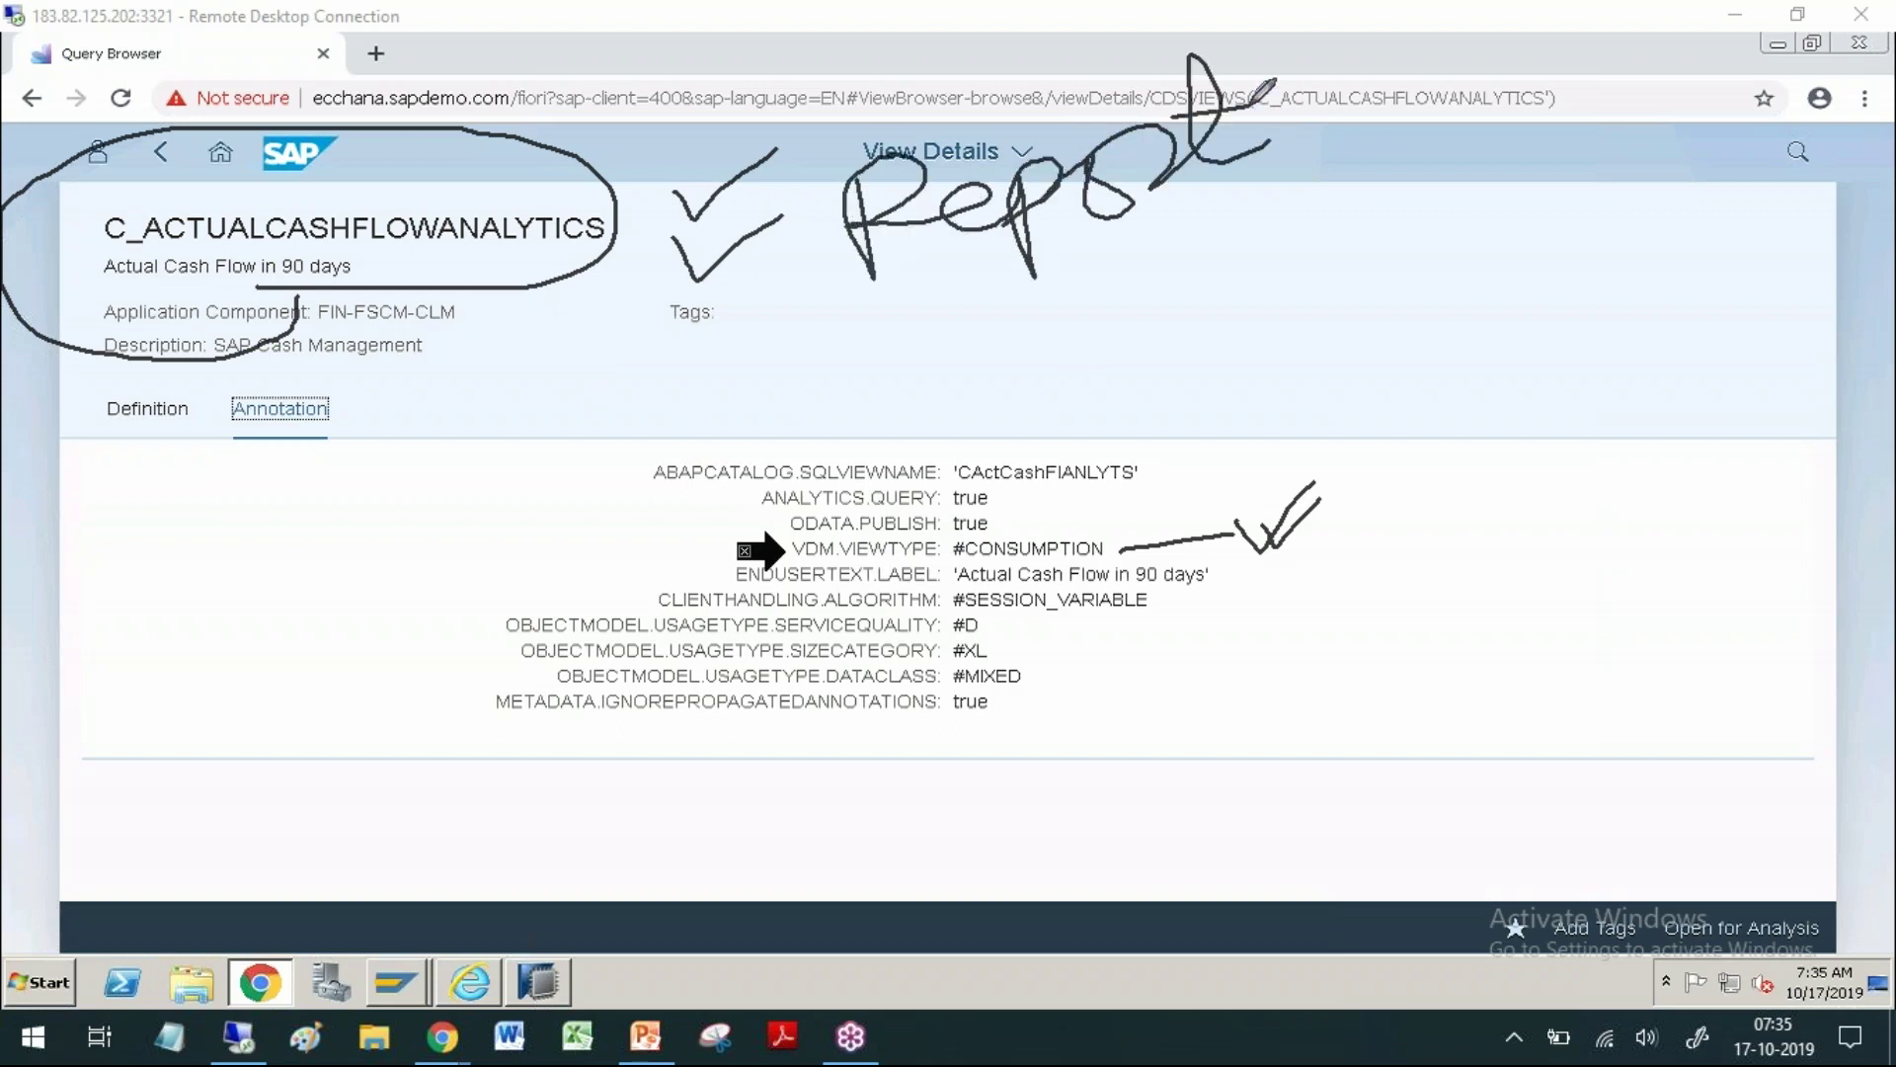
mouse_move(865, 334)
left_mouse_down()
mouse_move(924, 395)
mouse_move(1015, 393)
mouse_move(1051, 316)
mouse_move(1186, 296)
mouse_move(1234, 232)
mouse_move(1284, 276)
mouse_move(1328, 202)
mouse_move(1375, 241)
left_mouse_up()
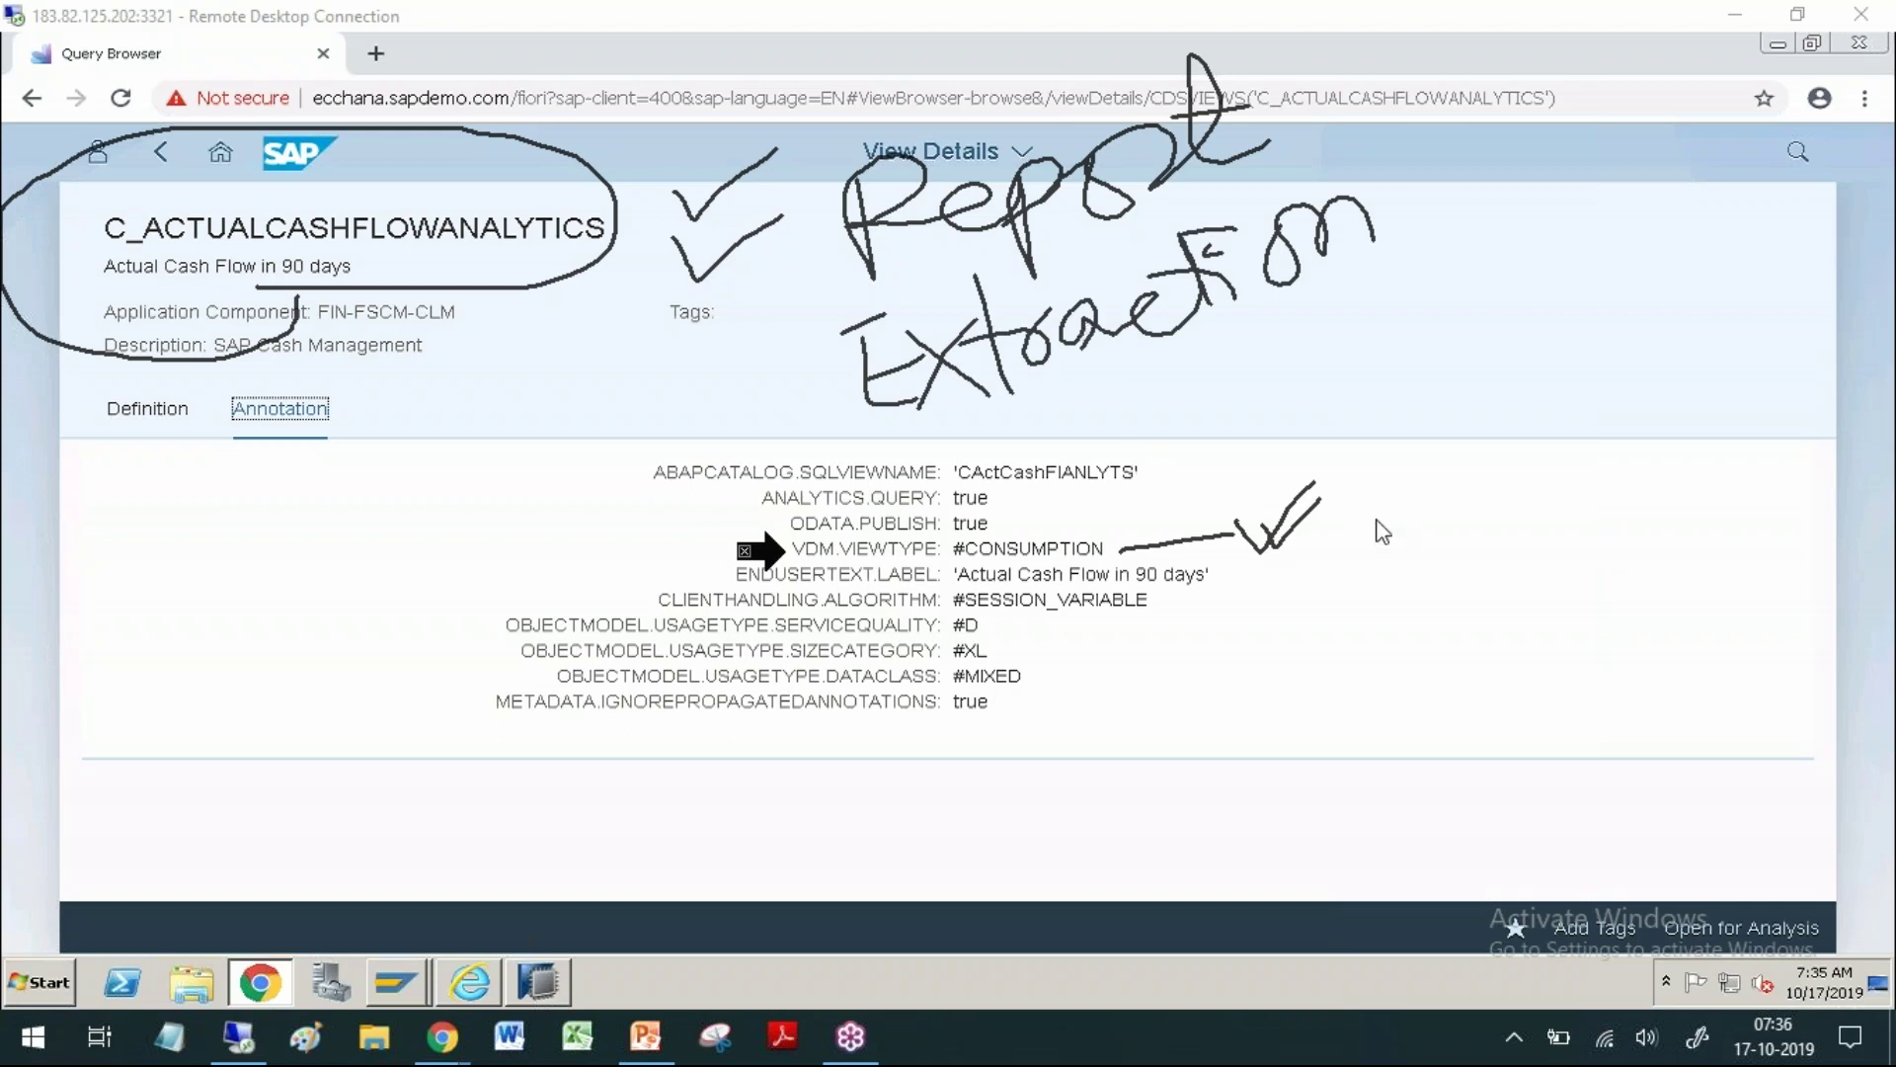
key("Escape")
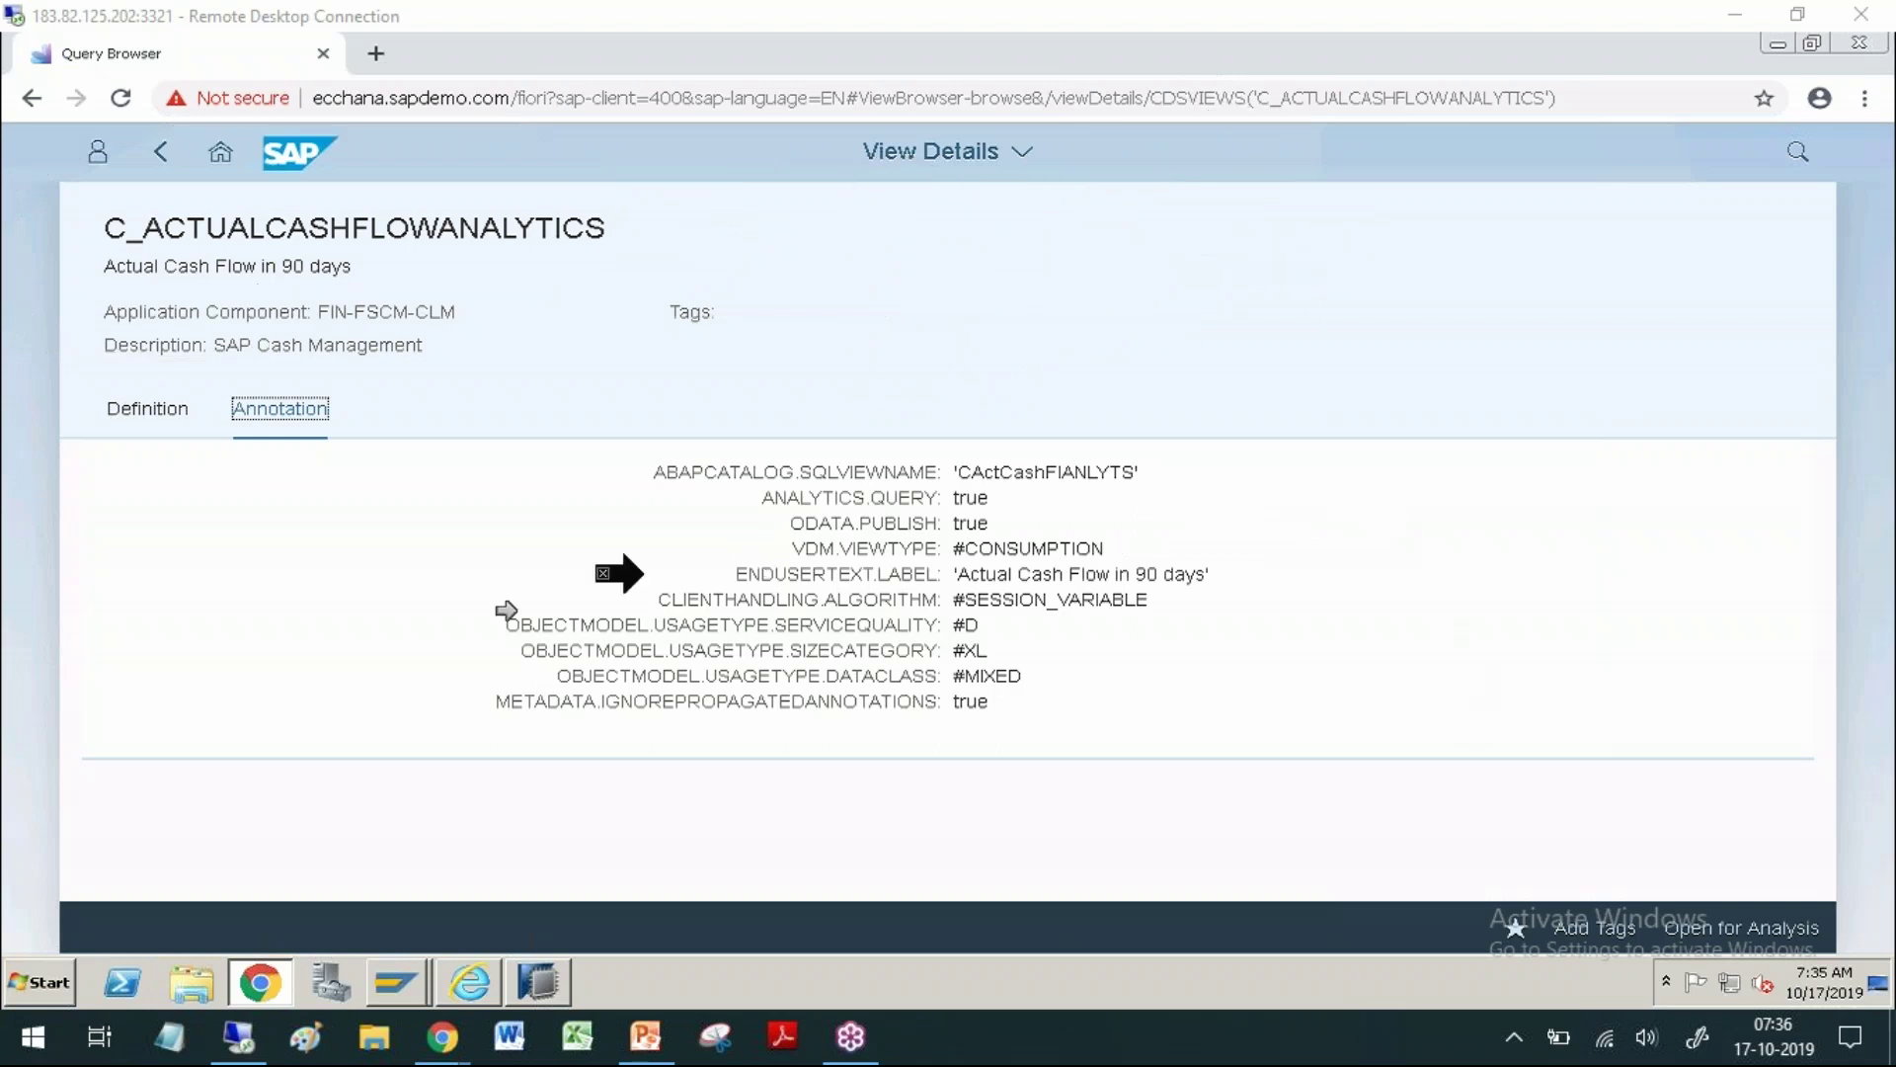
left_click(441, 693)
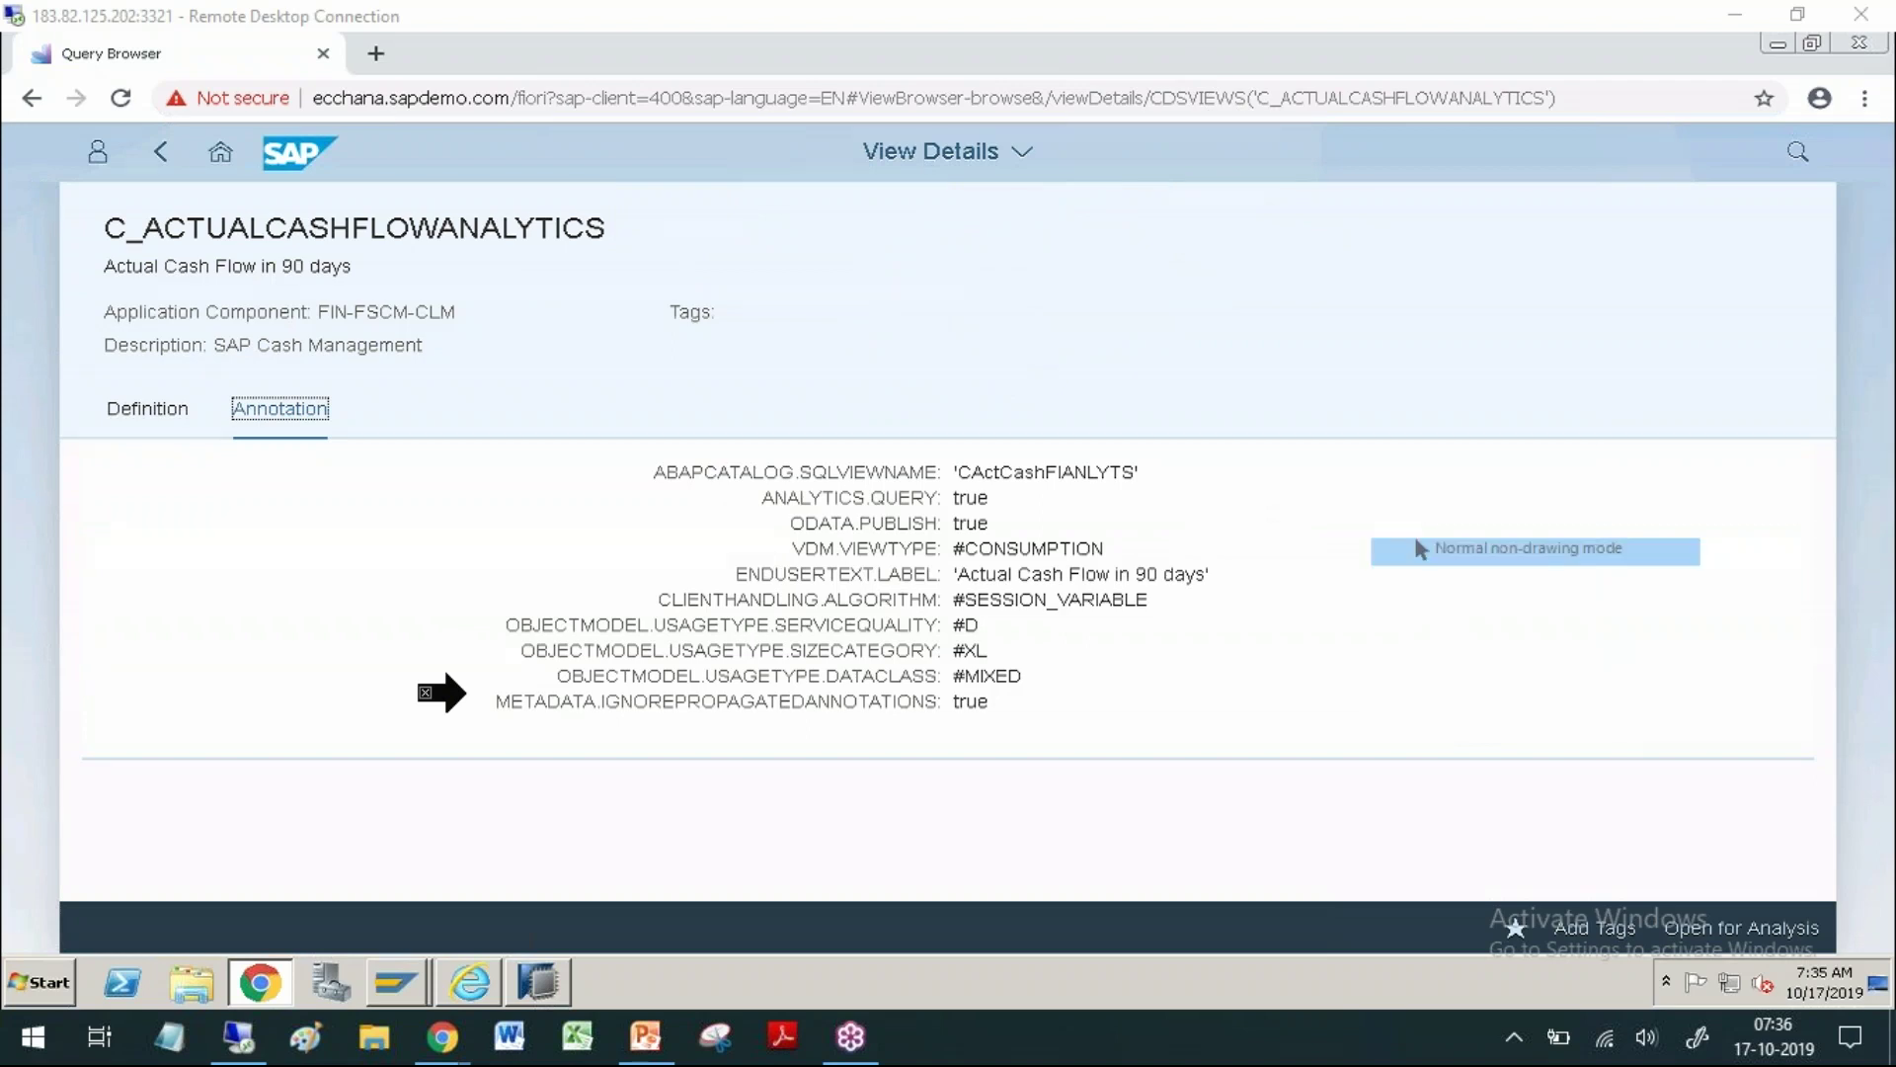
left_click(1390, 538)
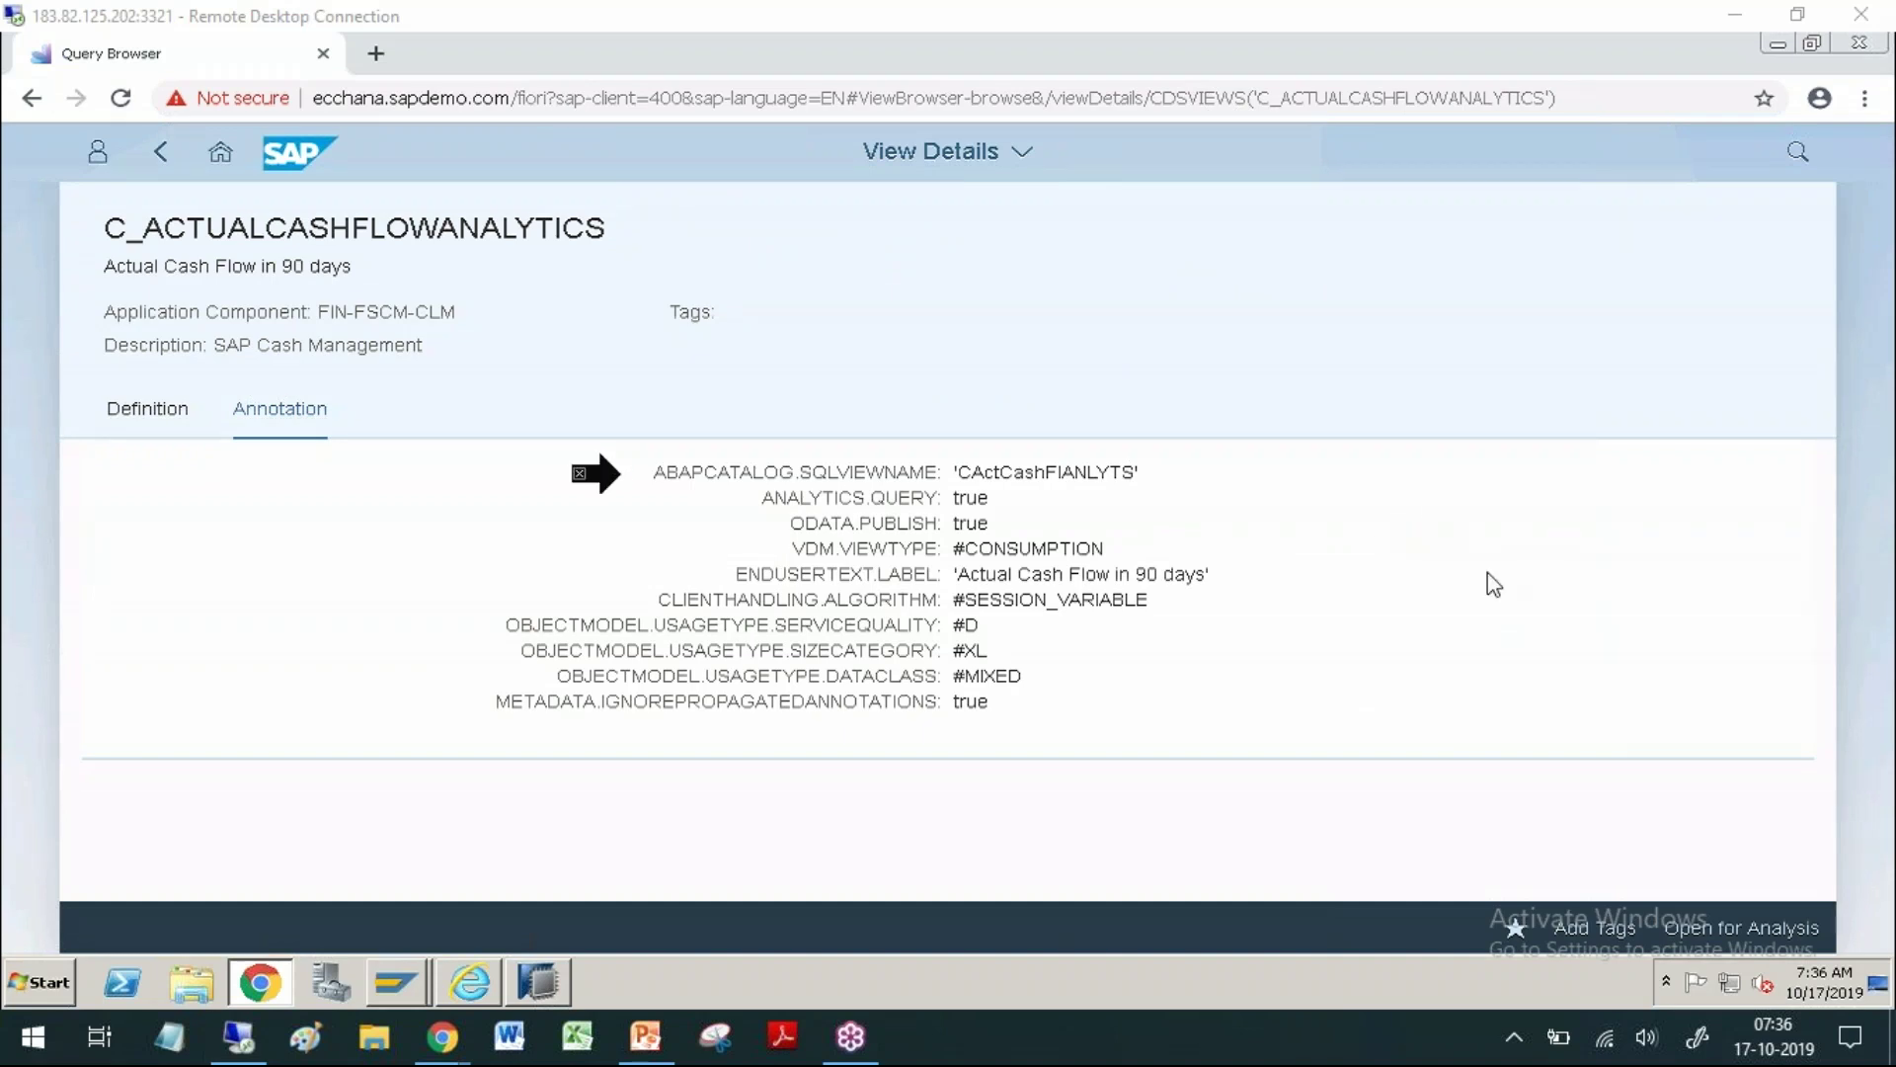
Step: Copy the SQL view name from ABAPCATALOG.SQLVIEWNAME, switch to the SAP Easy Access S4H session and start transaction SE11
left_click(968, 471)
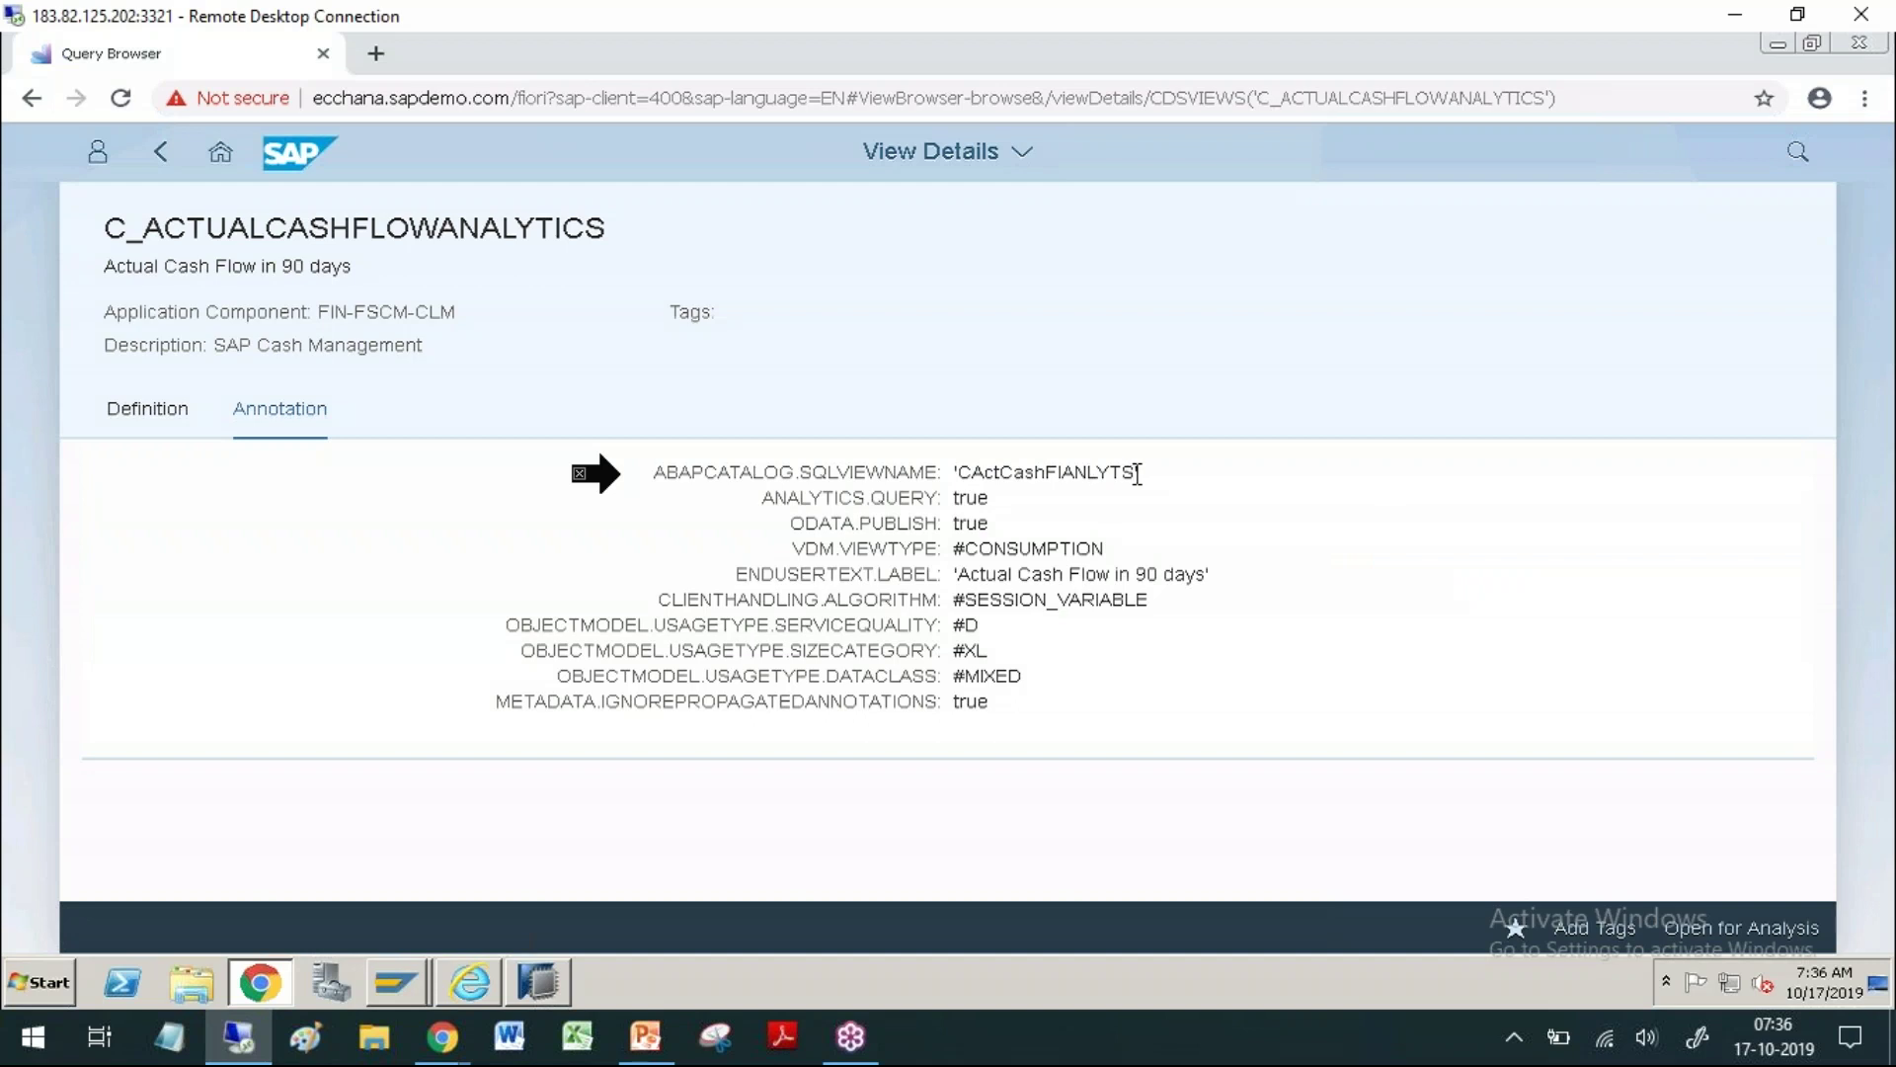
left_click_drag(1137, 474, 954, 474)
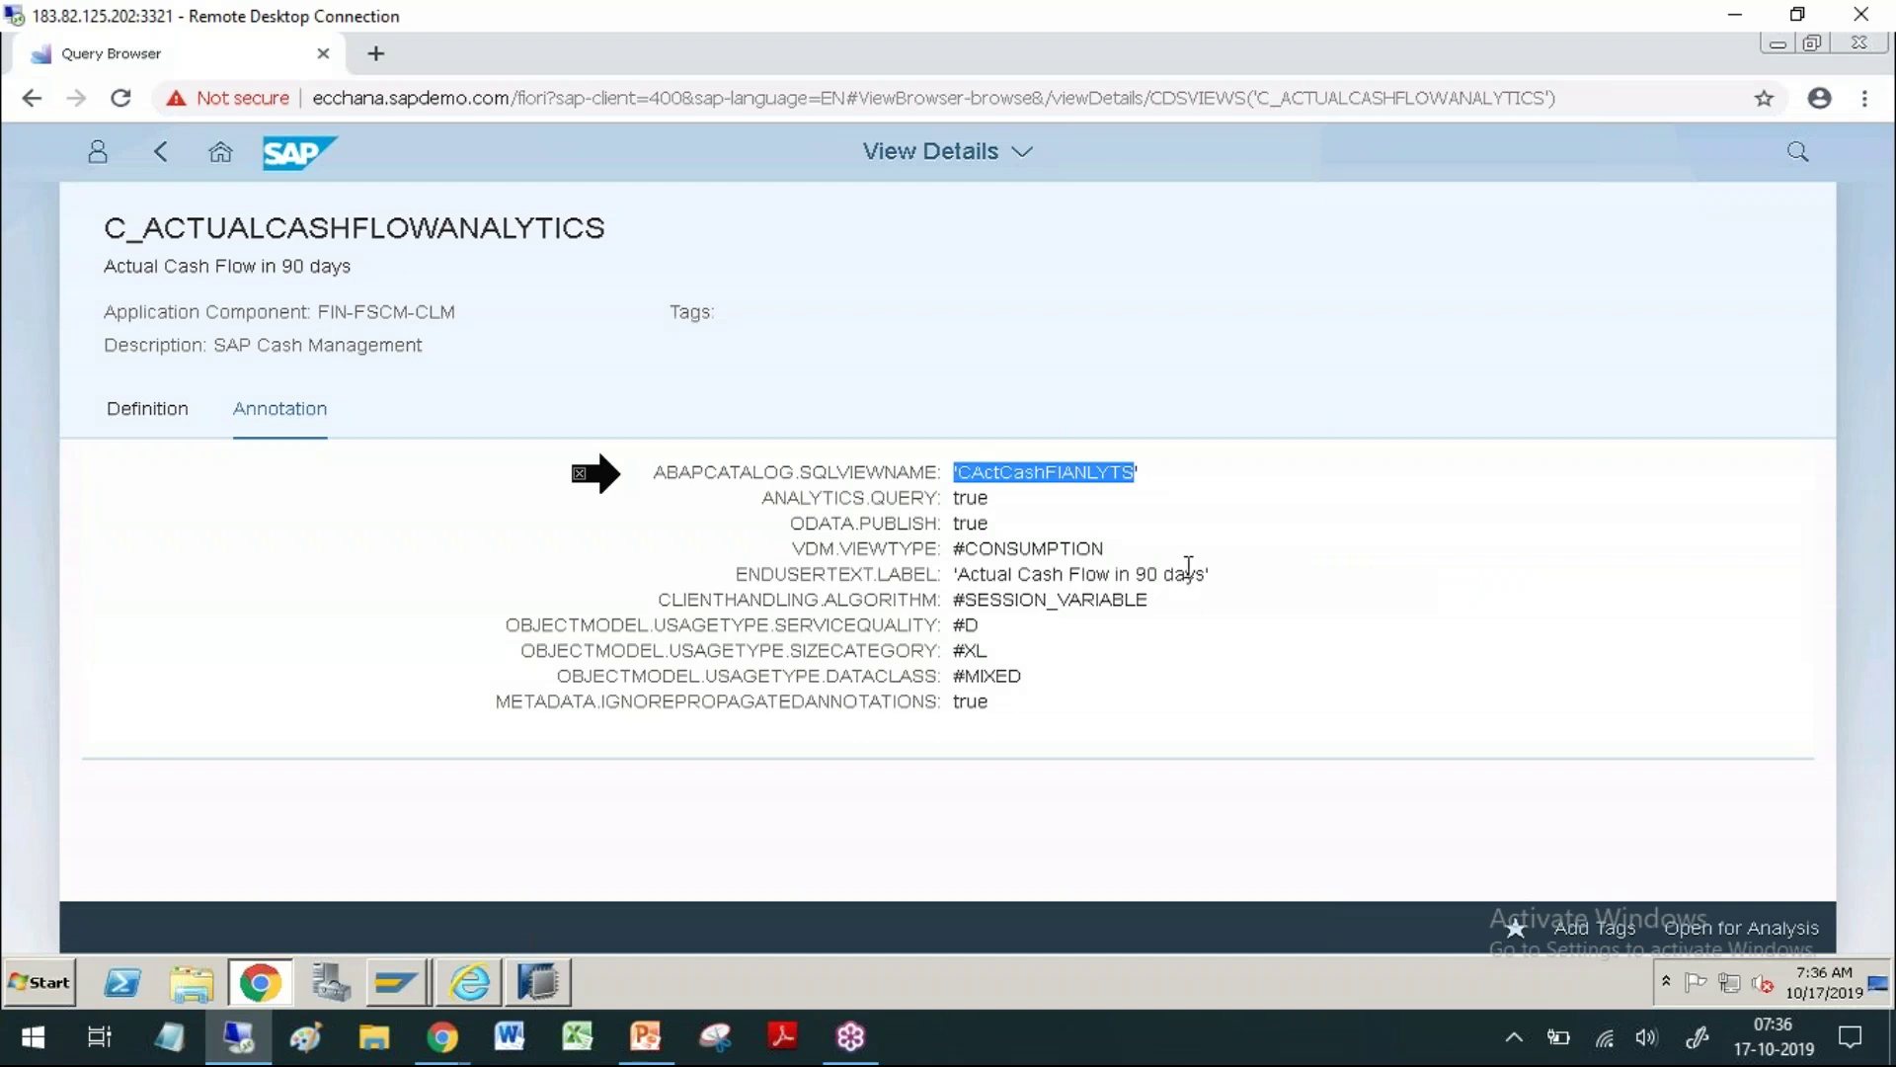
left_click(395, 979)
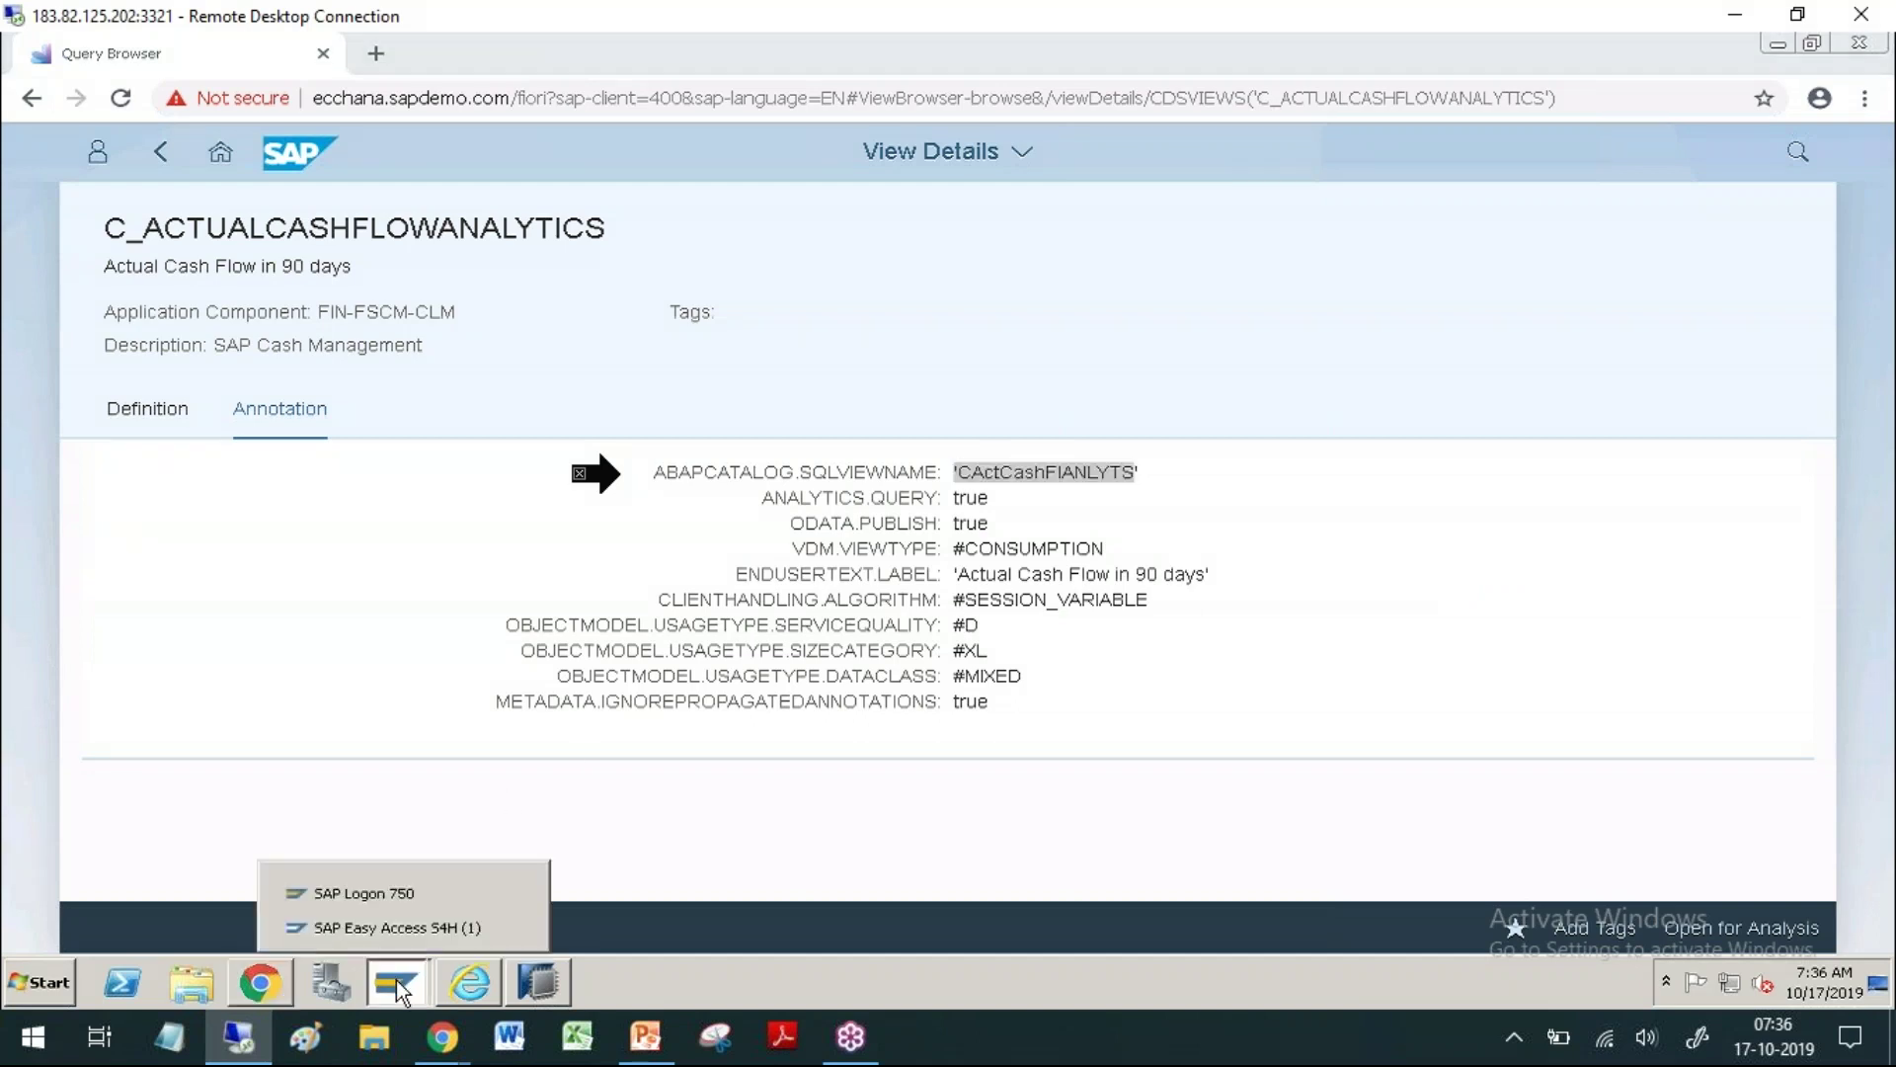
left_click(395, 926)
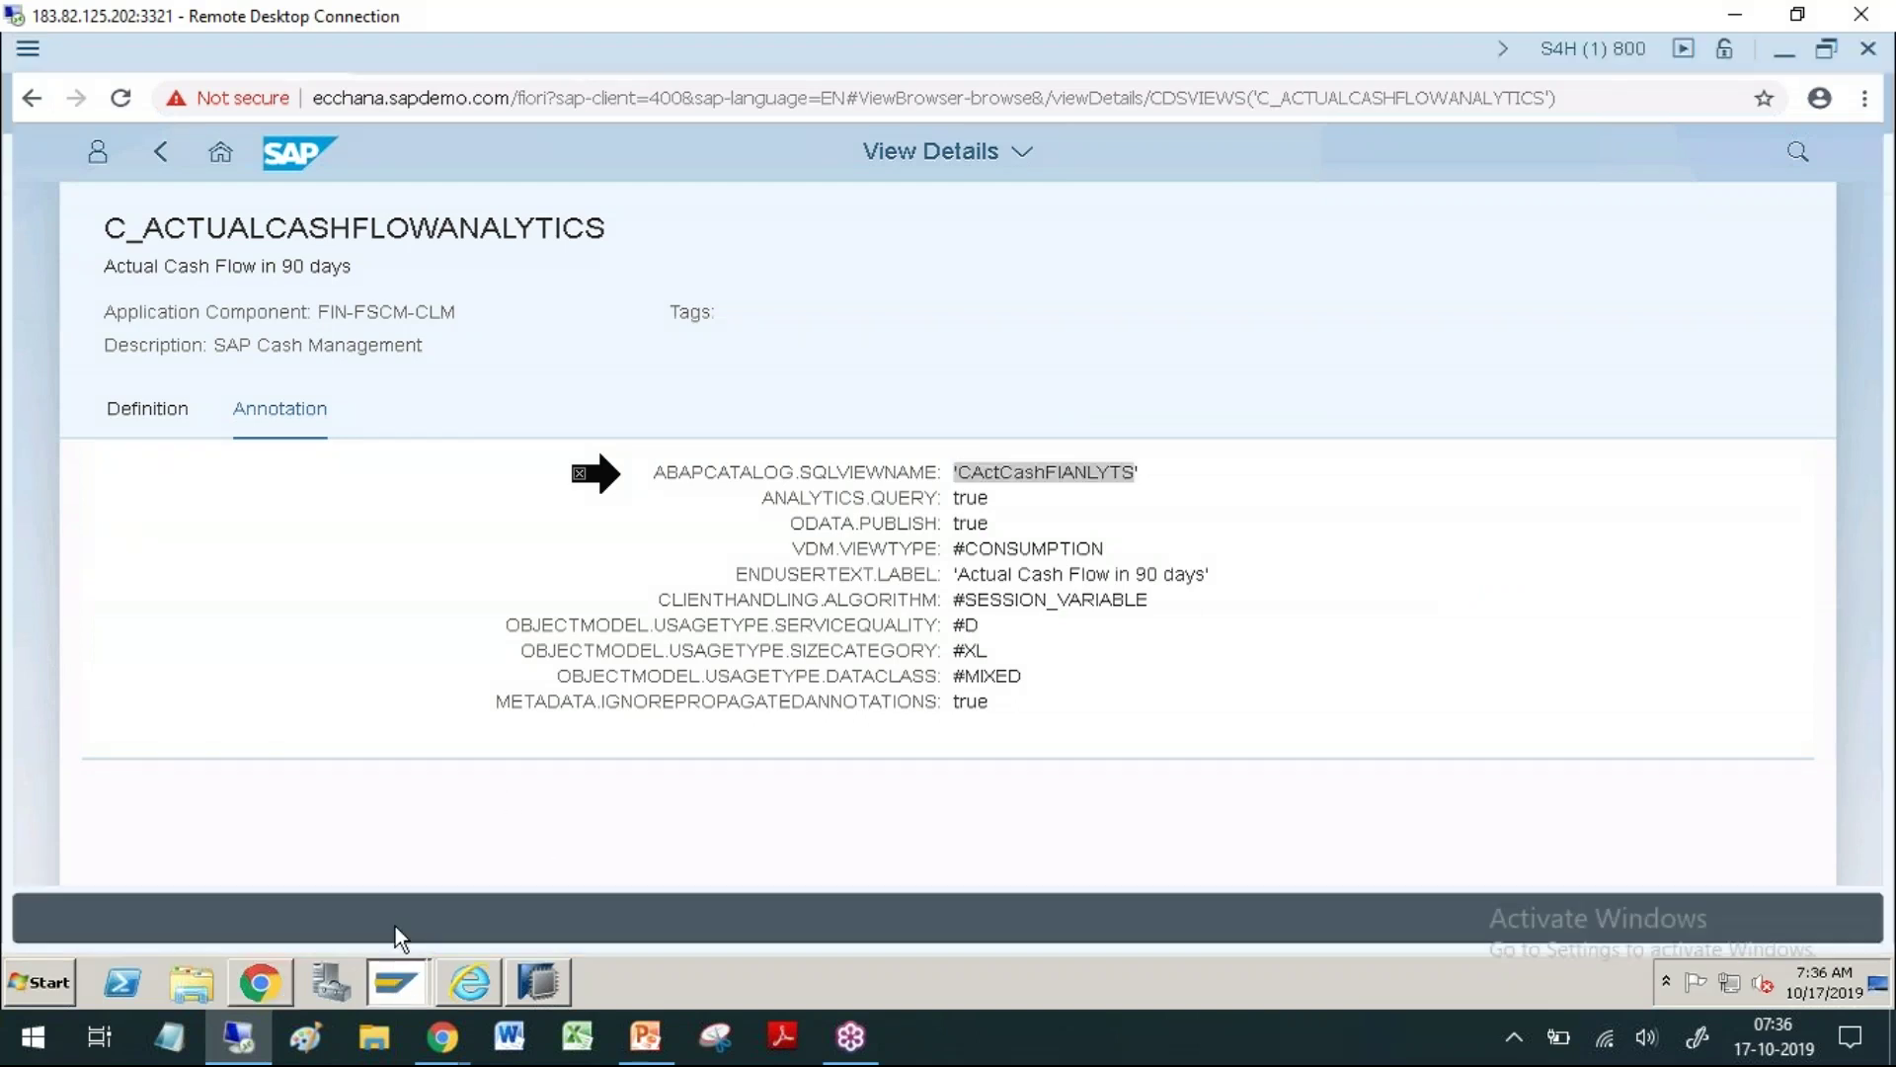
type("se11")
key("Return")
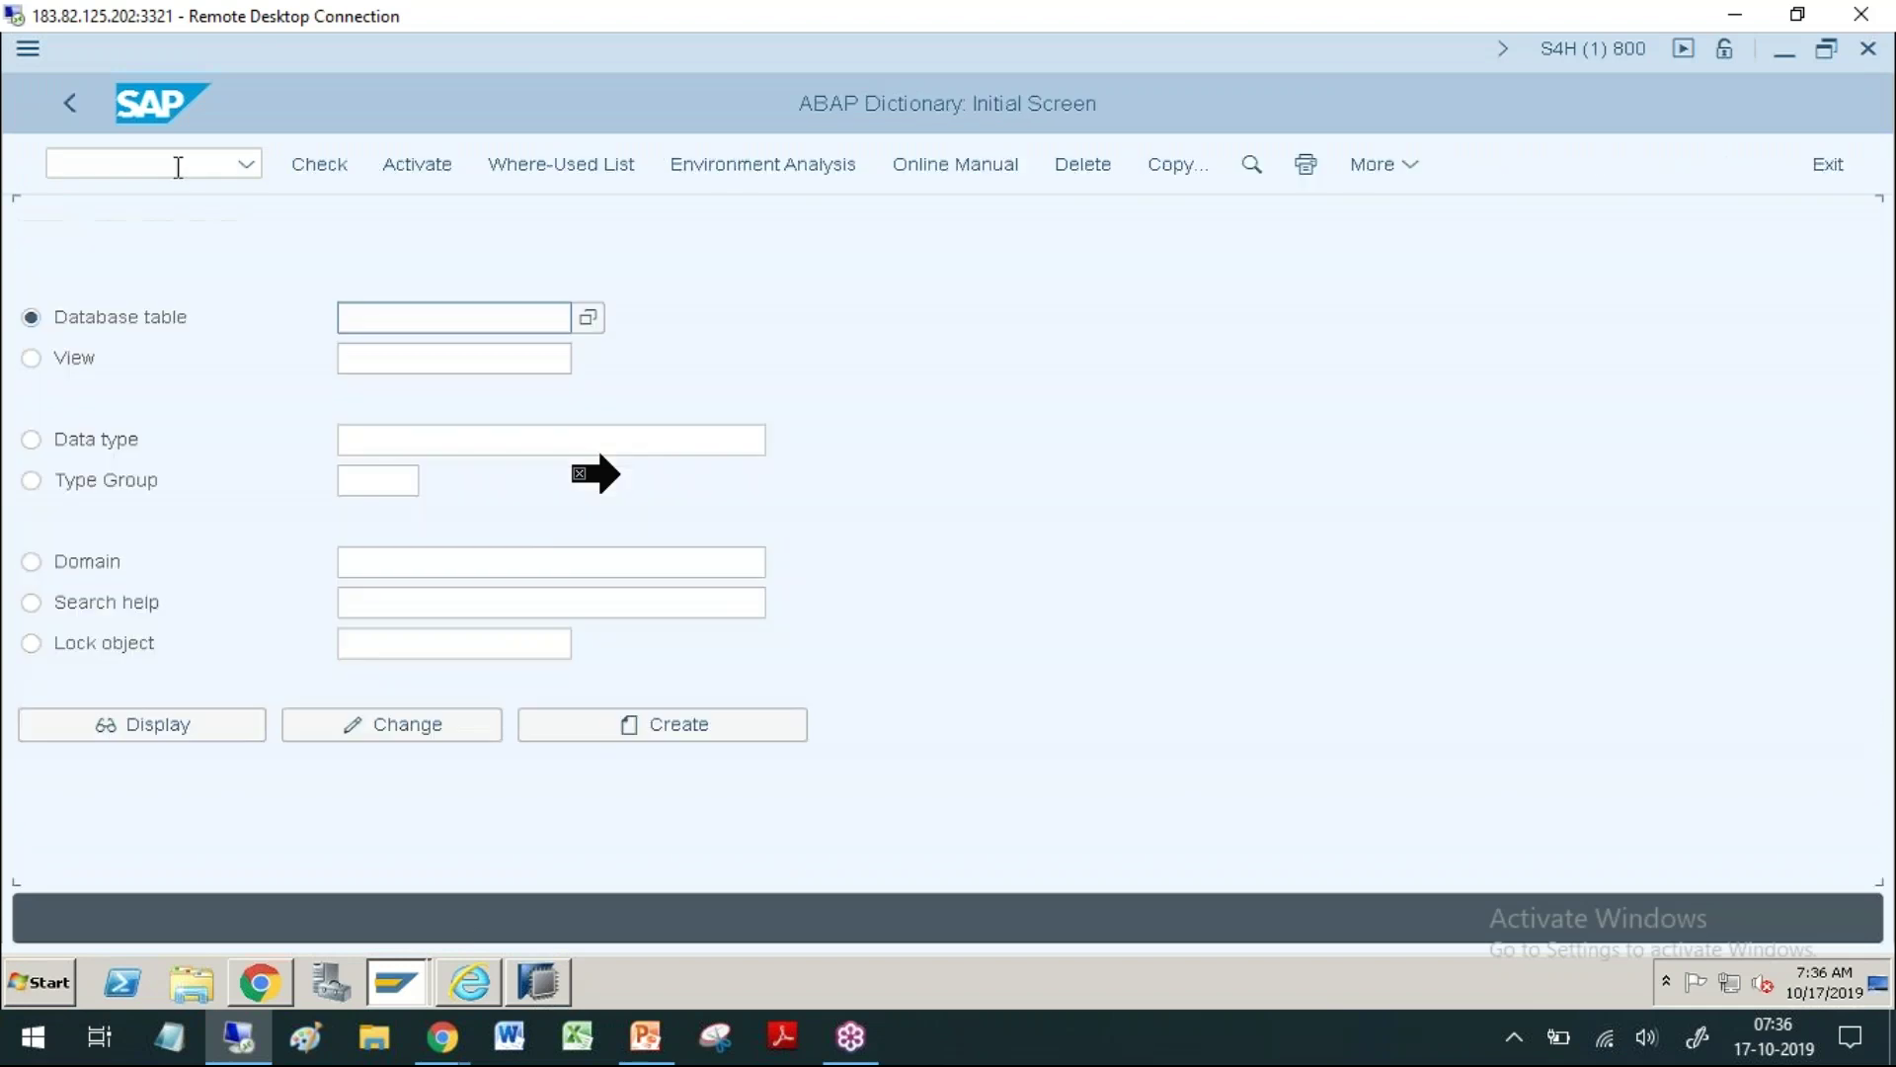
Step: Paste the copied name as the database table, remove its leading quote and try to display CActCashFlANLYT
left_click(403, 321)
type("'CActCashFlANLYT")
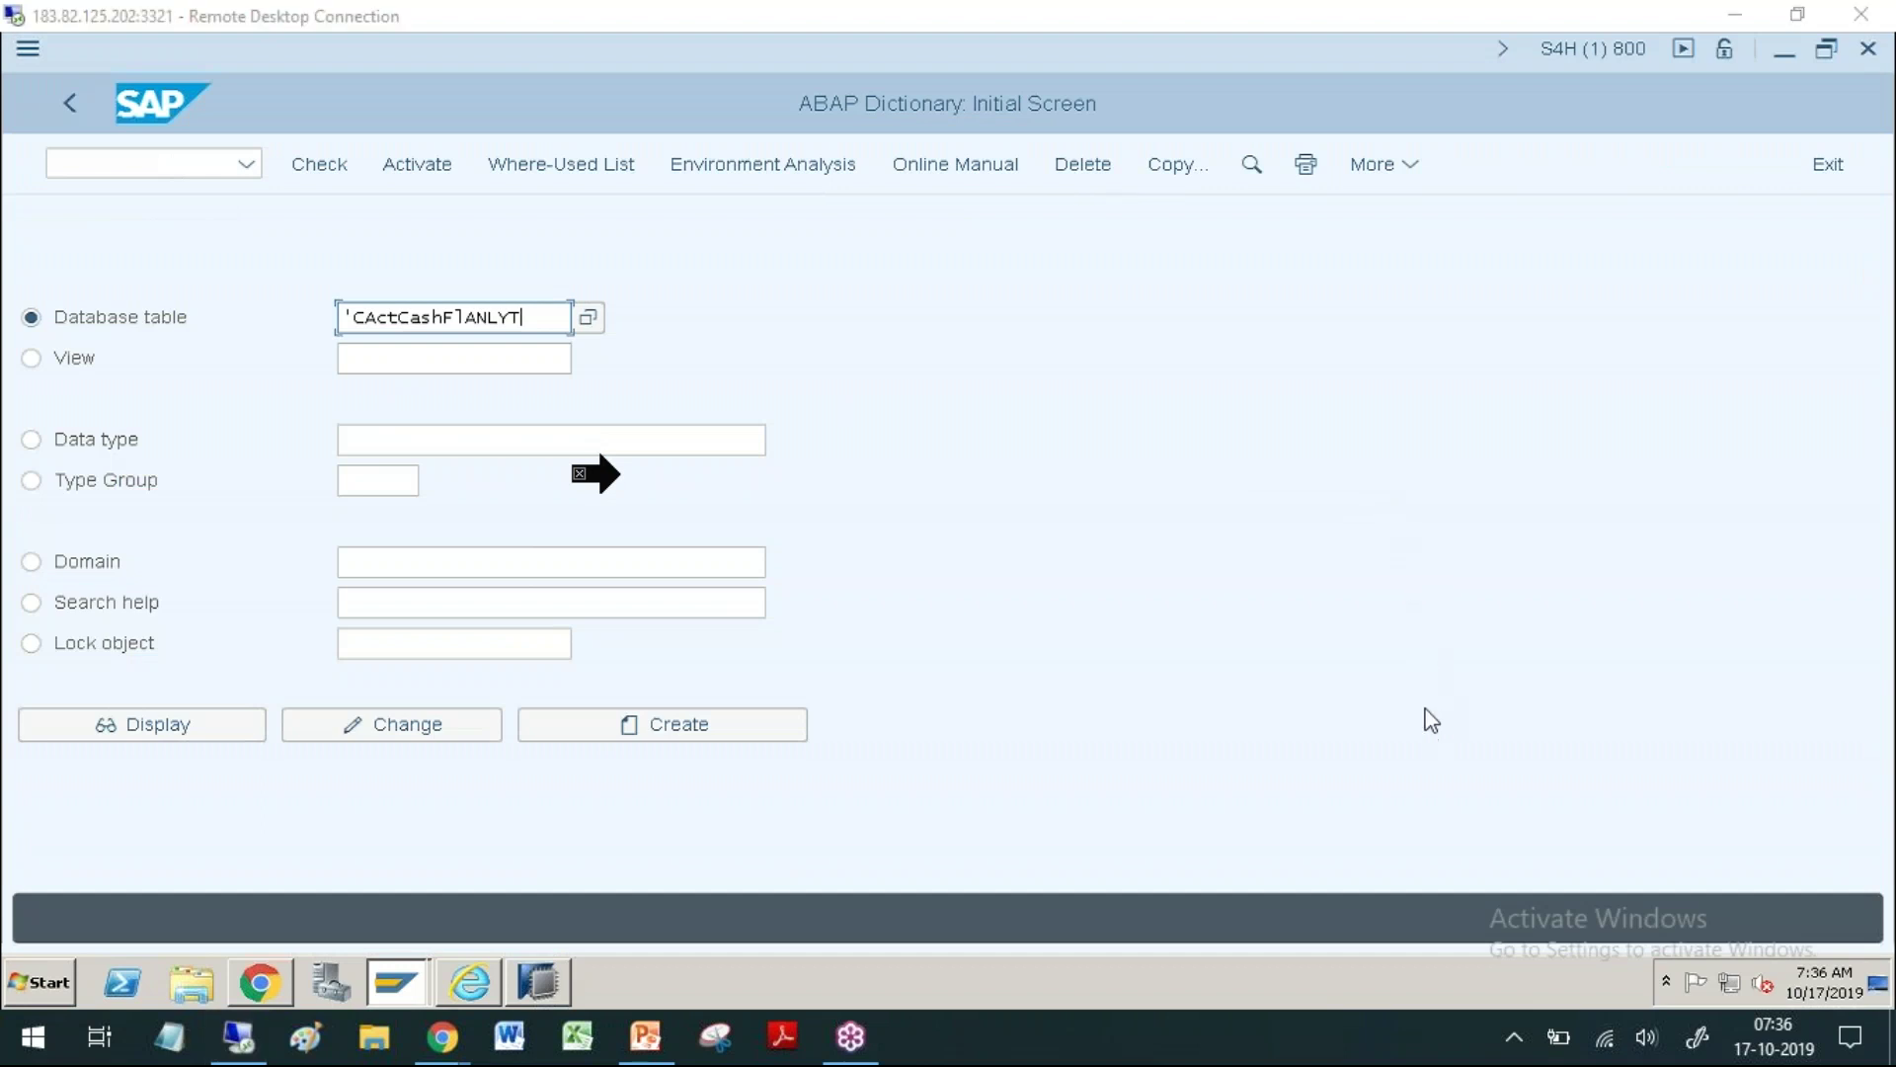
left_click(352, 317)
key("BackSpace")
left_click(139, 727)
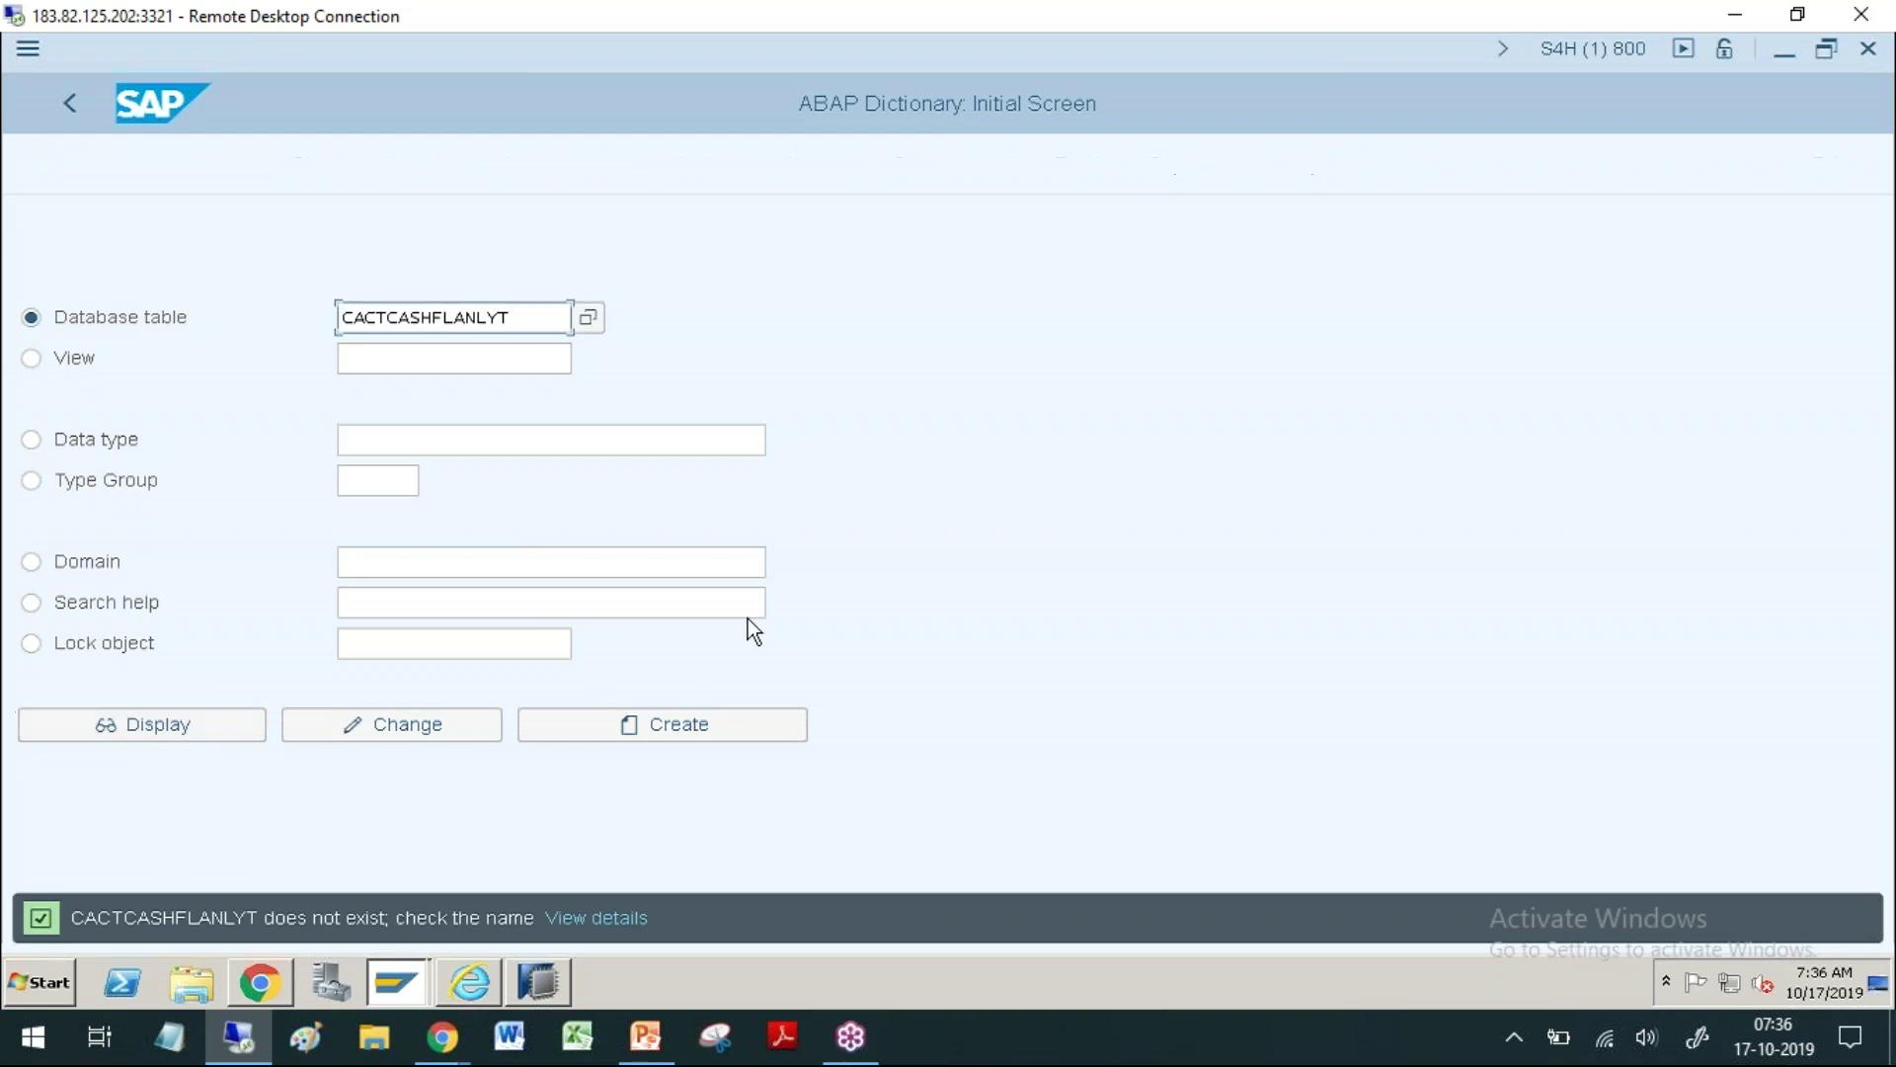
Step: Complete the database table name to CACTCASHFLANLYTS and display it in the ABAP Dictionary
left_click(555, 371)
double_click(554, 316)
left_click(554, 316)
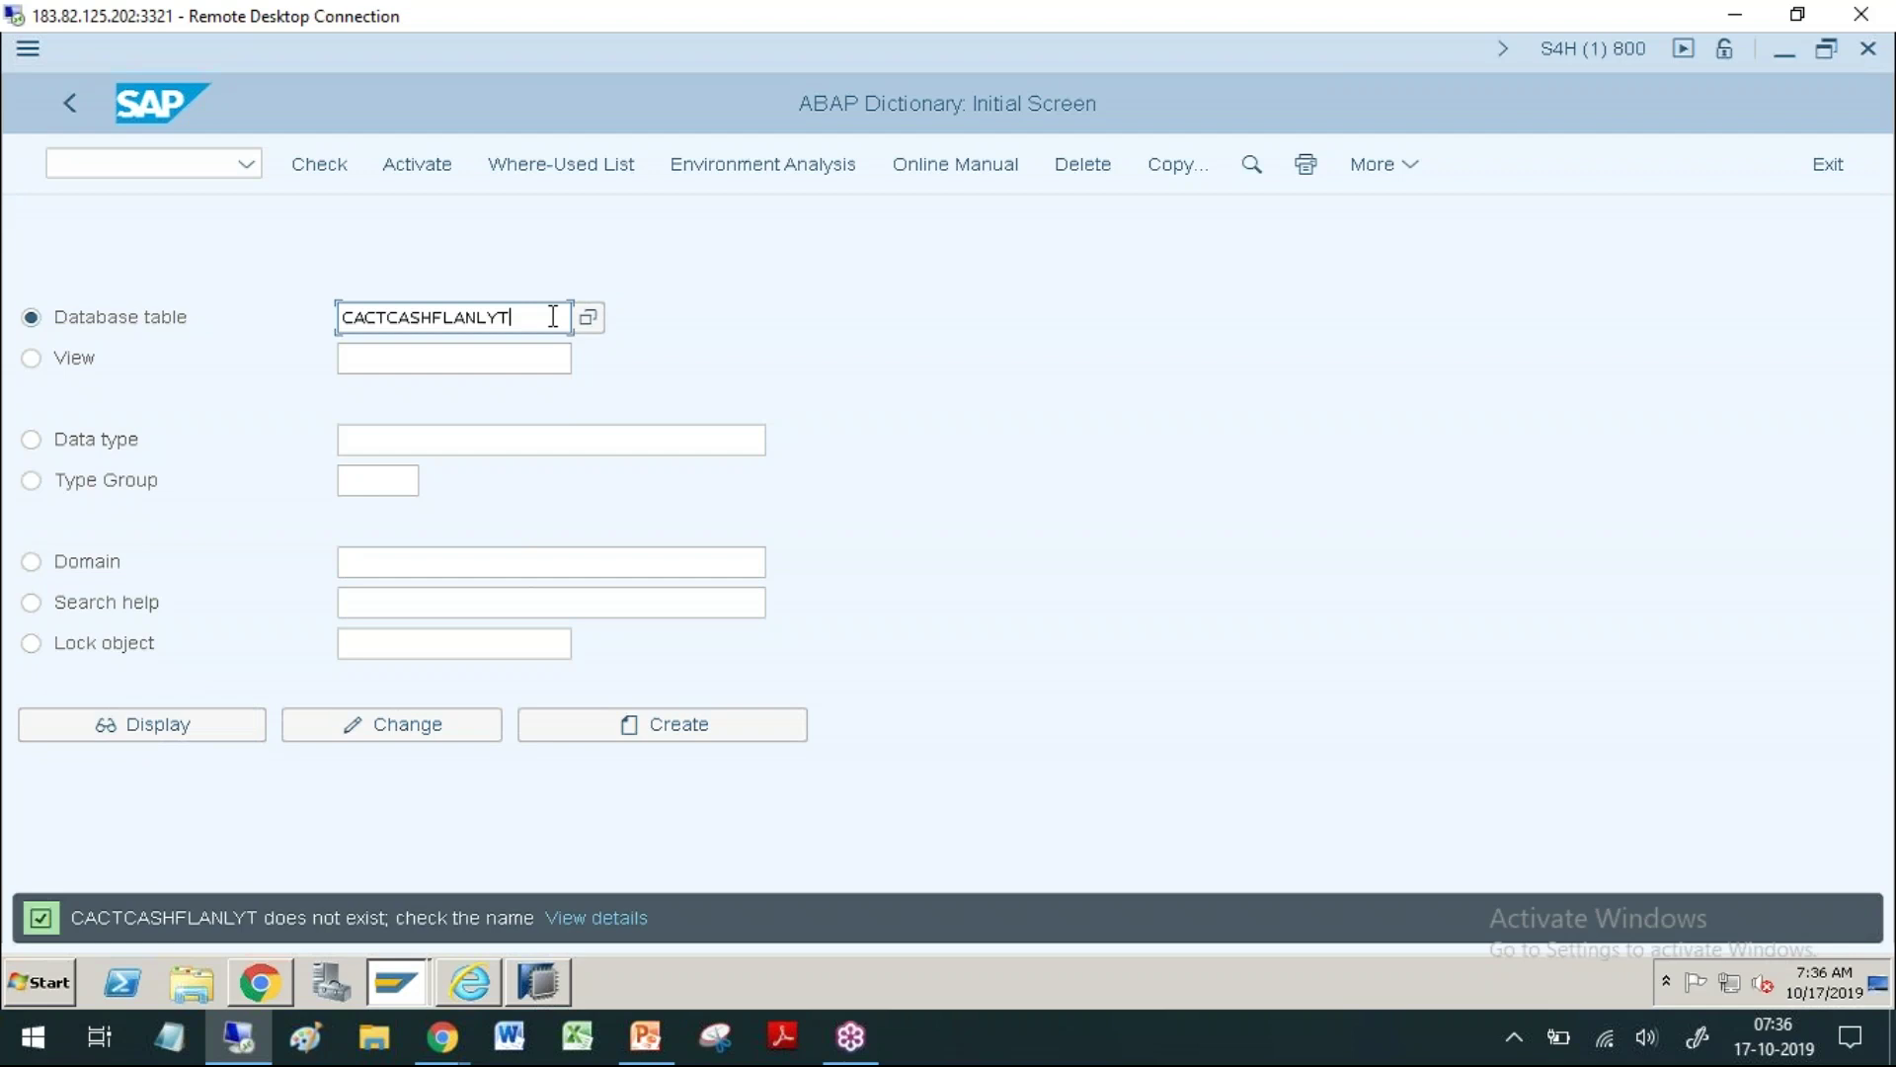
left_click(350, 316)
left_click(531, 322)
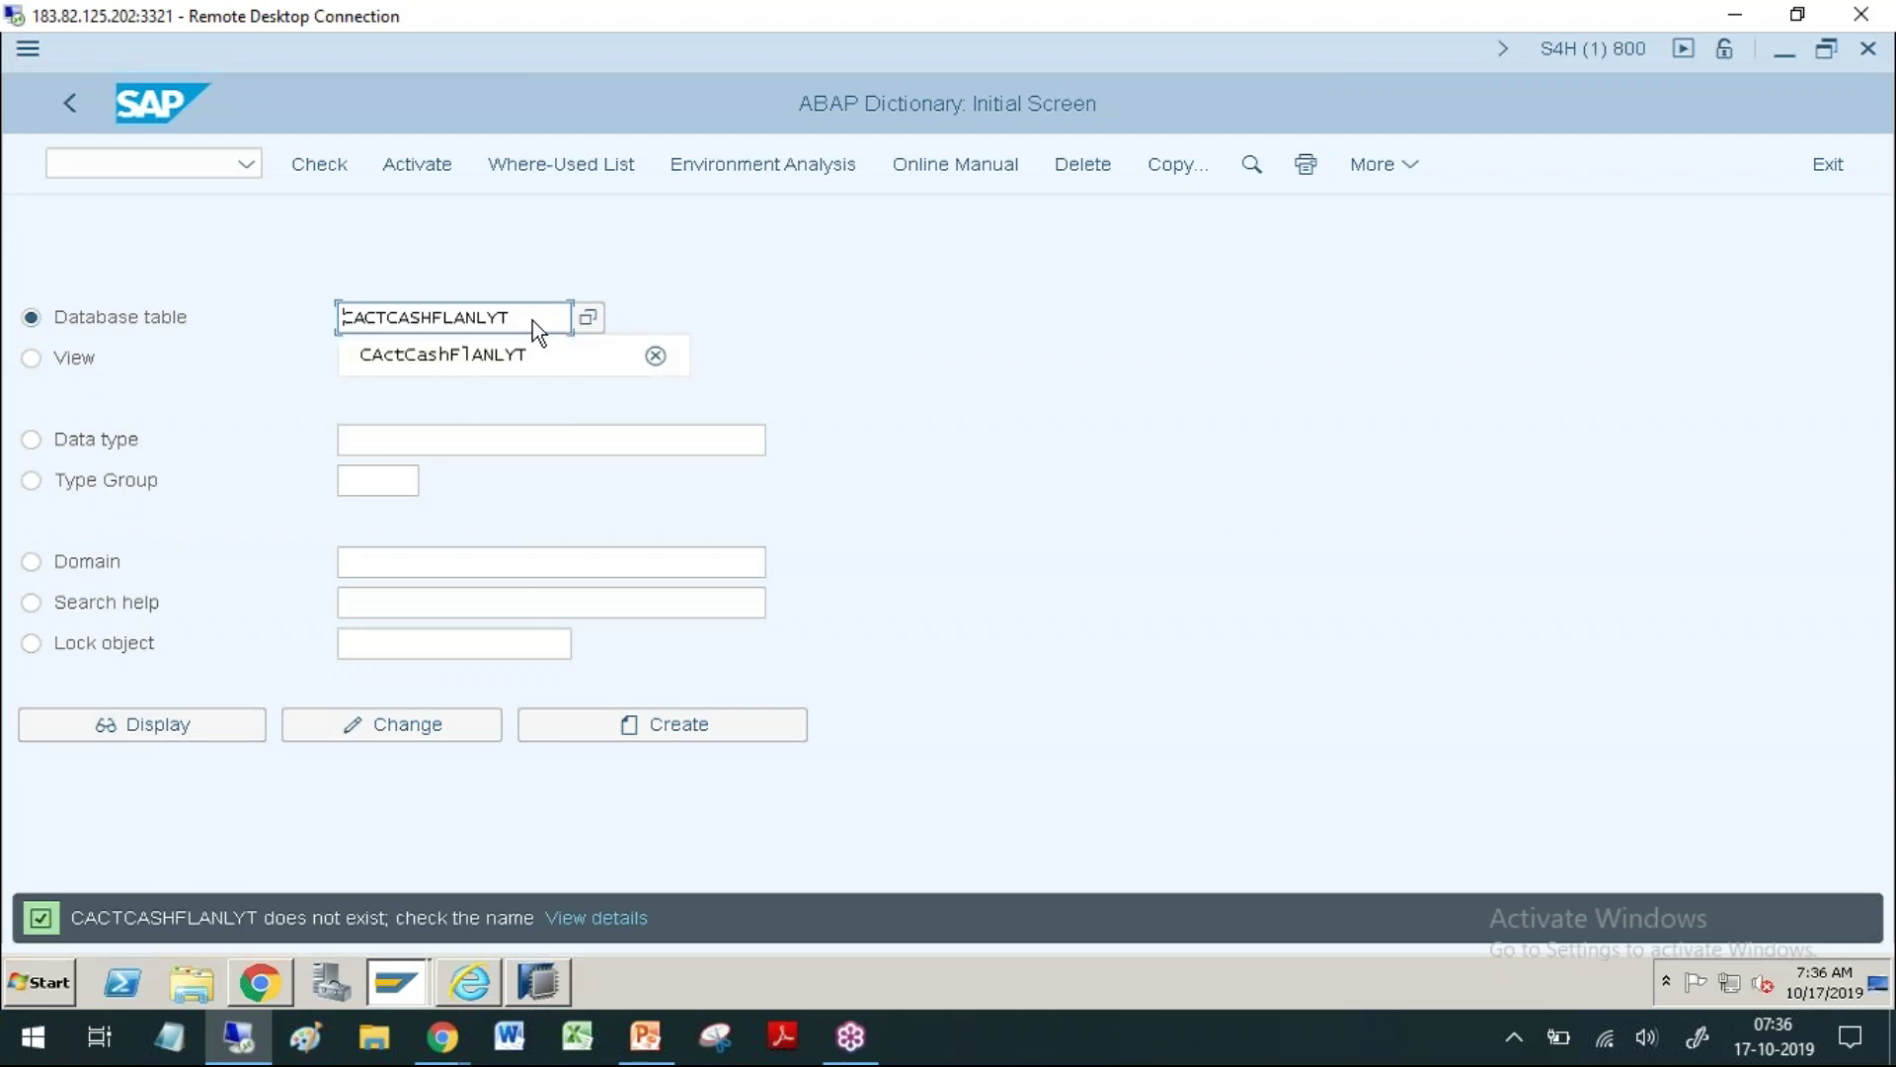
key("Down")
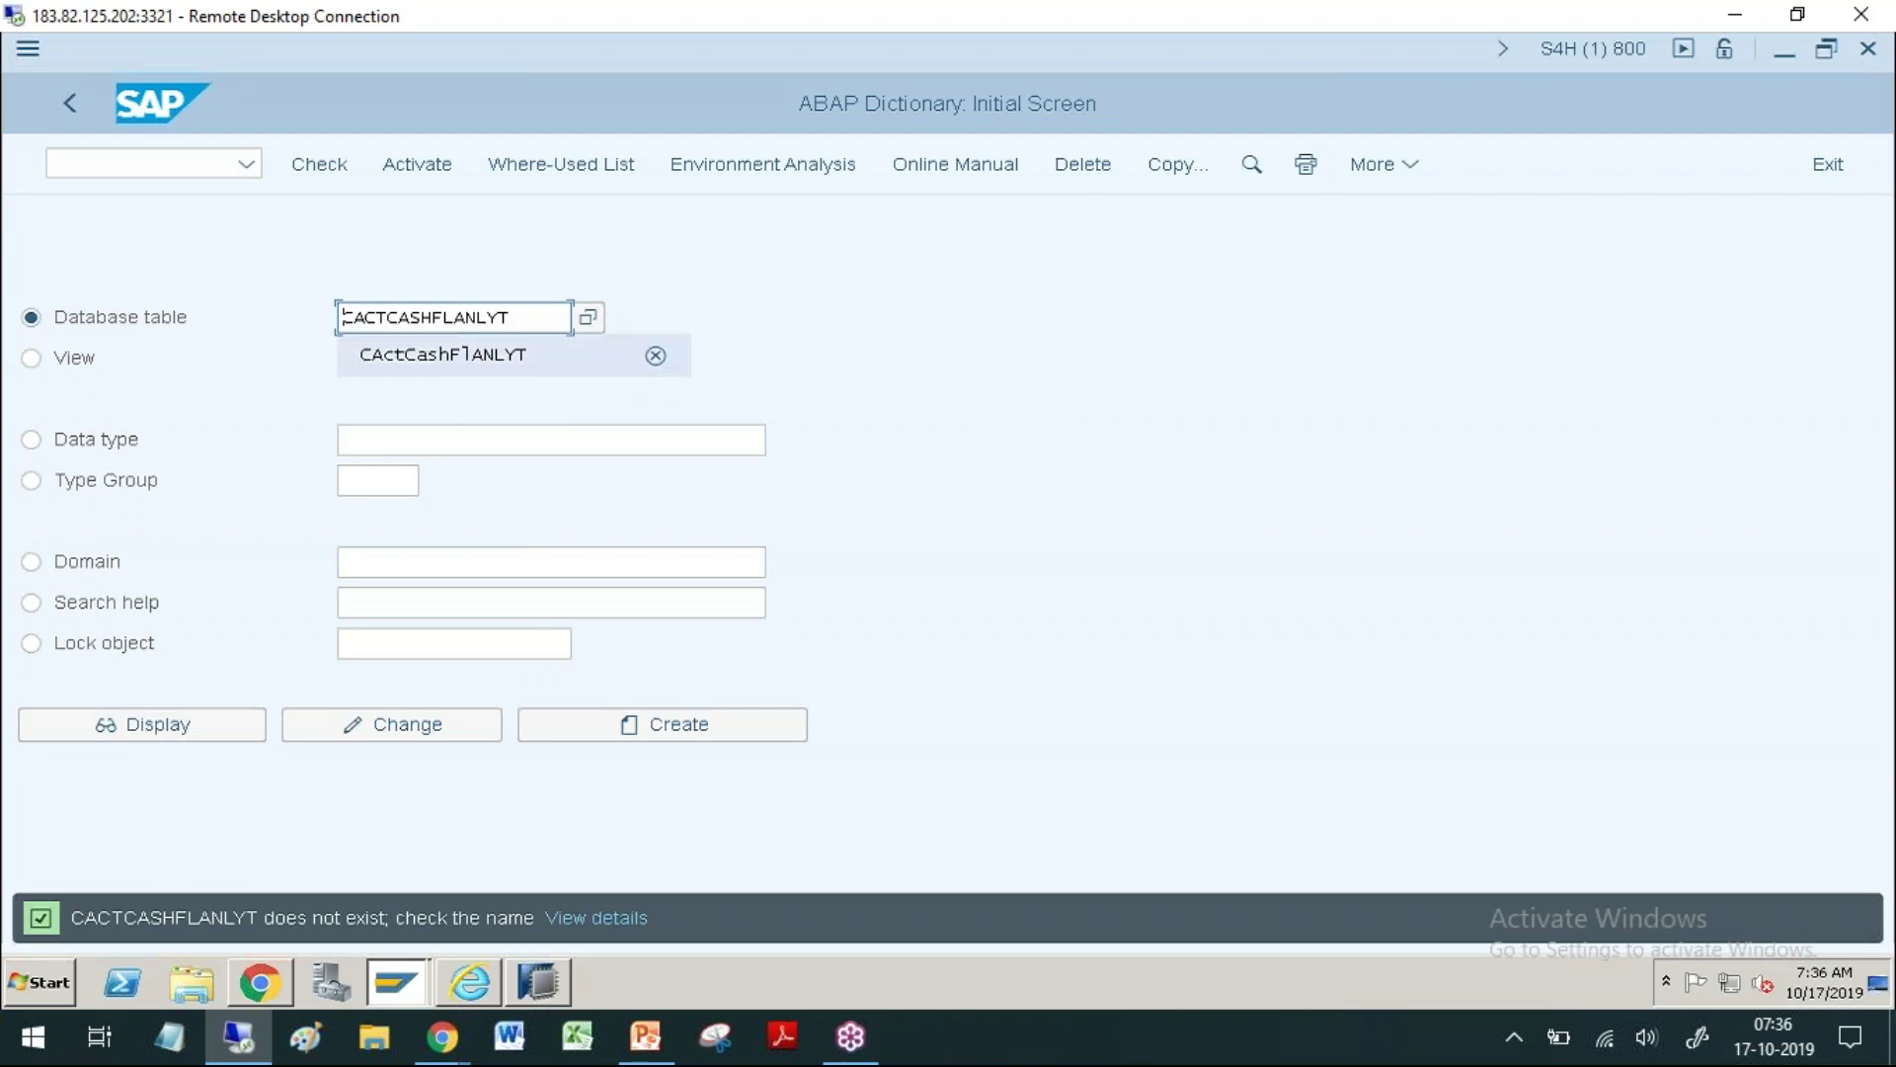
key("Return")
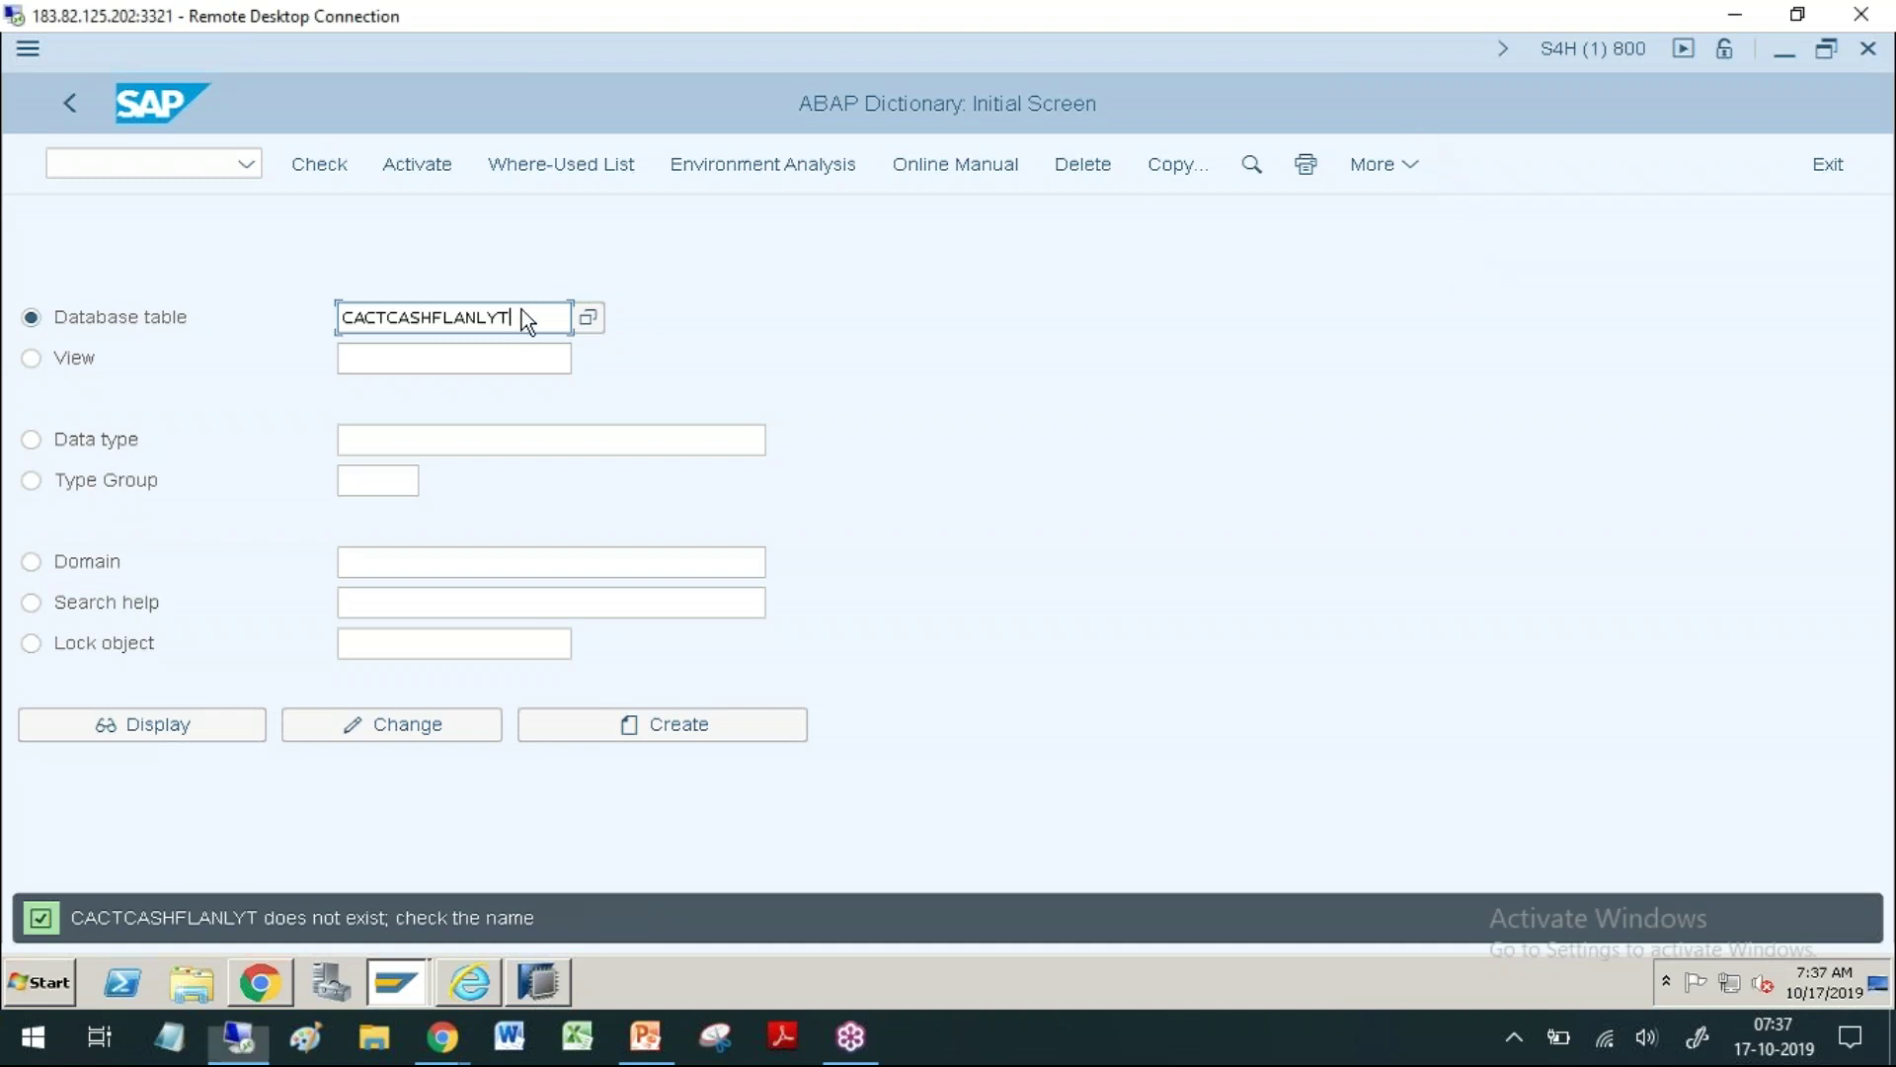
type("S")
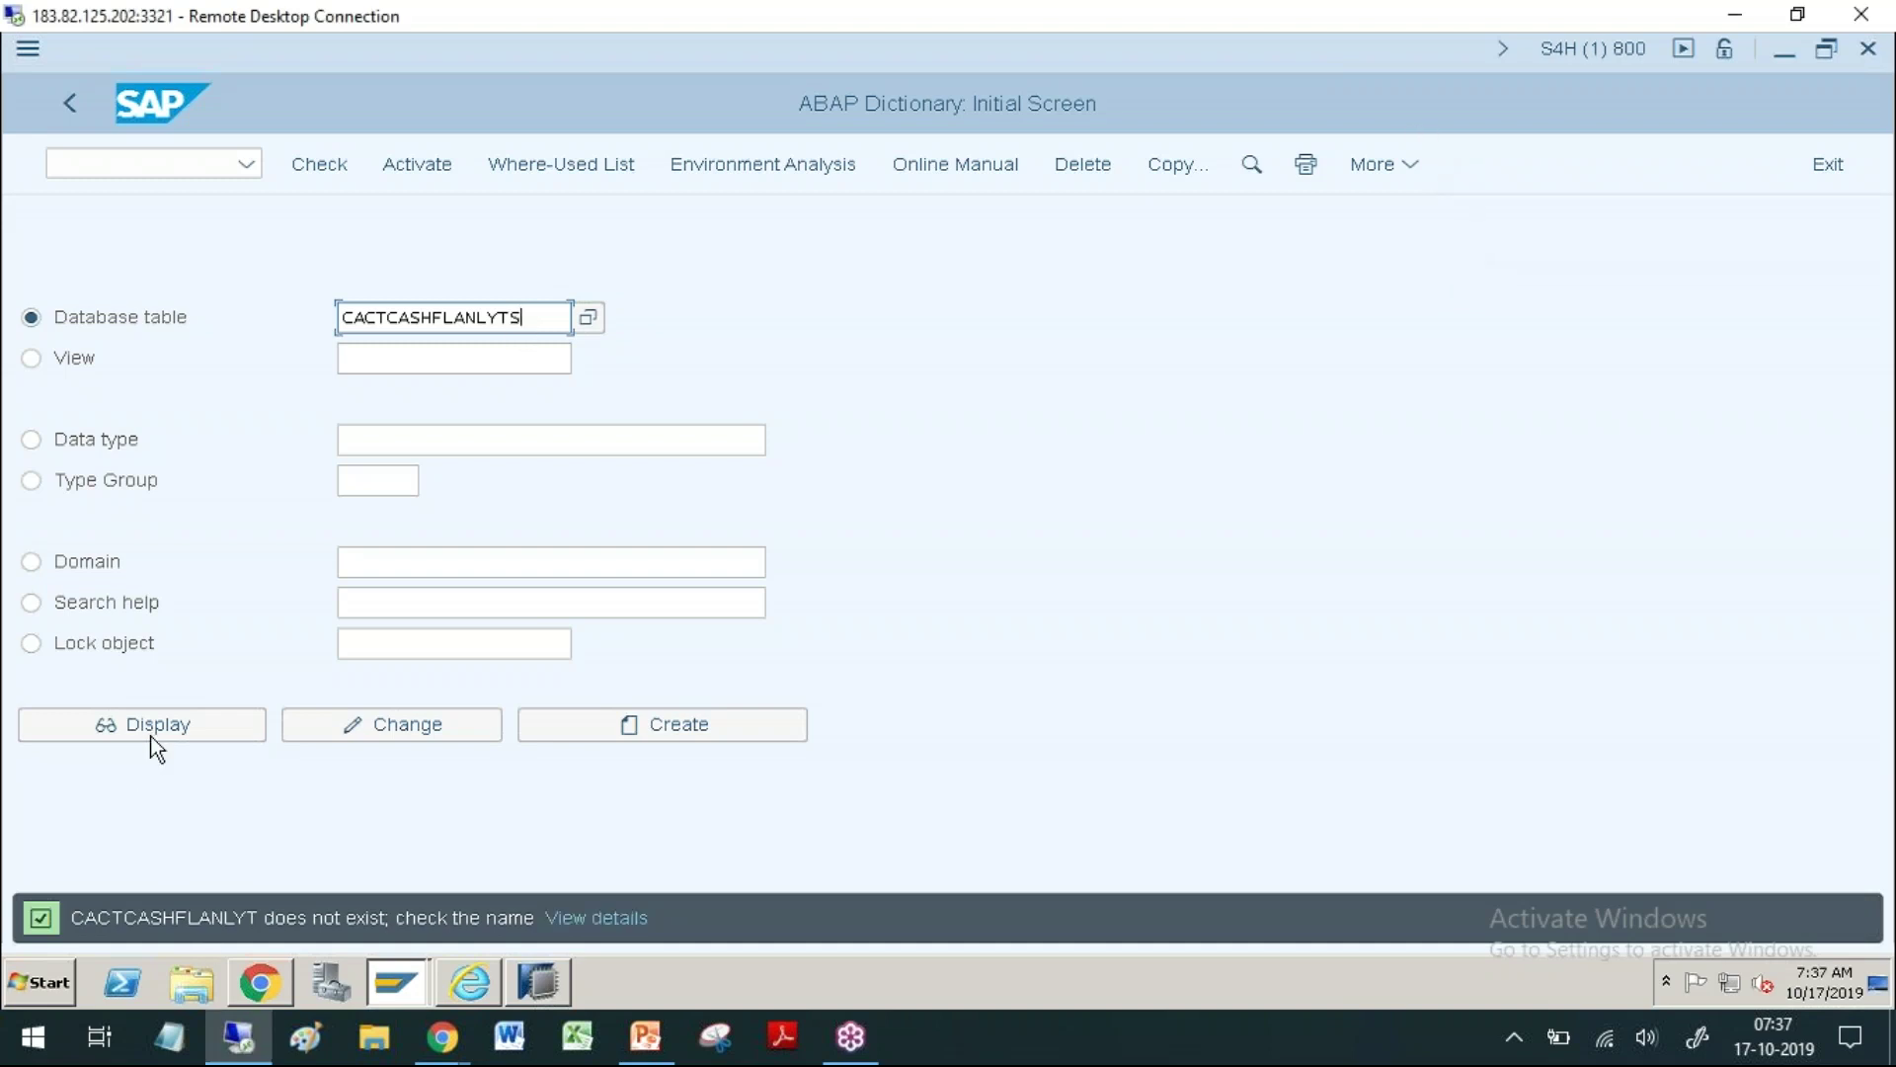
left_click(156, 724)
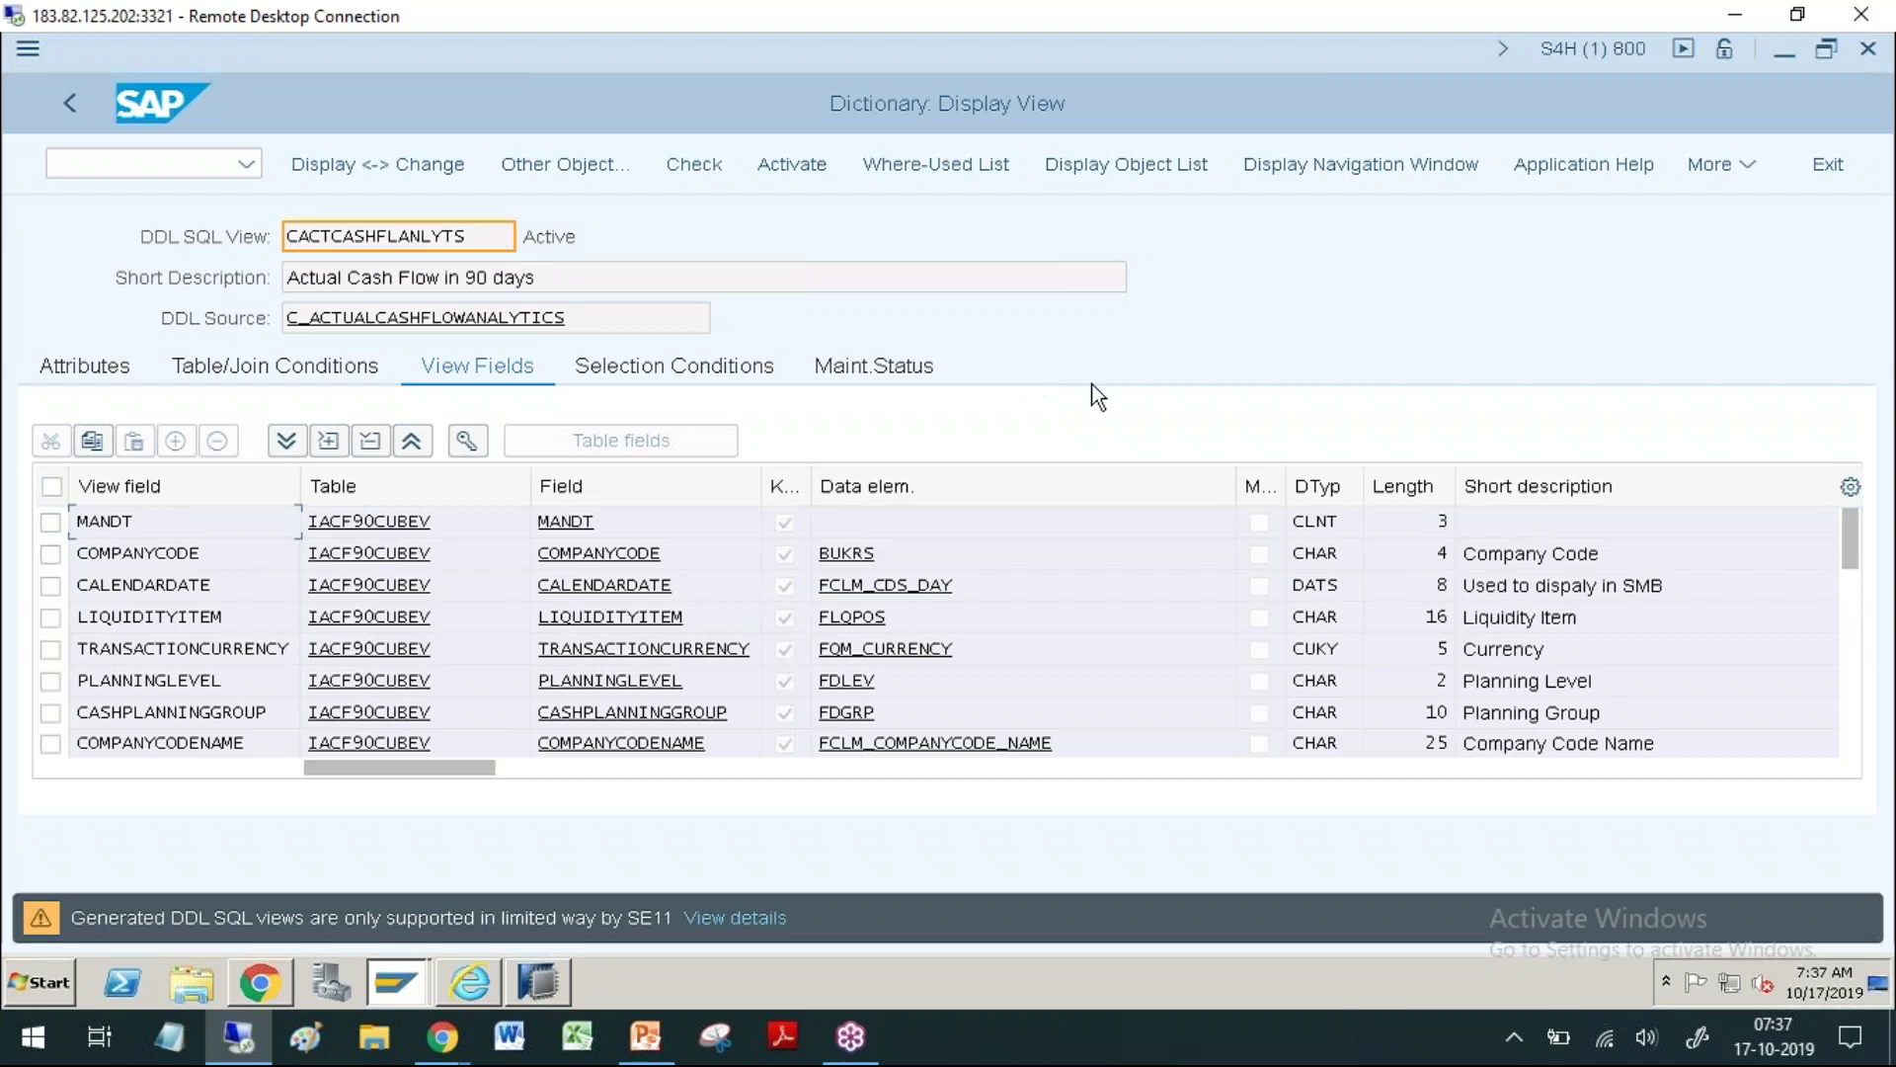
Step: Review the attributes including the package, the table/join conditions, the selection conditions and the view fields of CACTCASHFLANLYTS
left_click(83, 363)
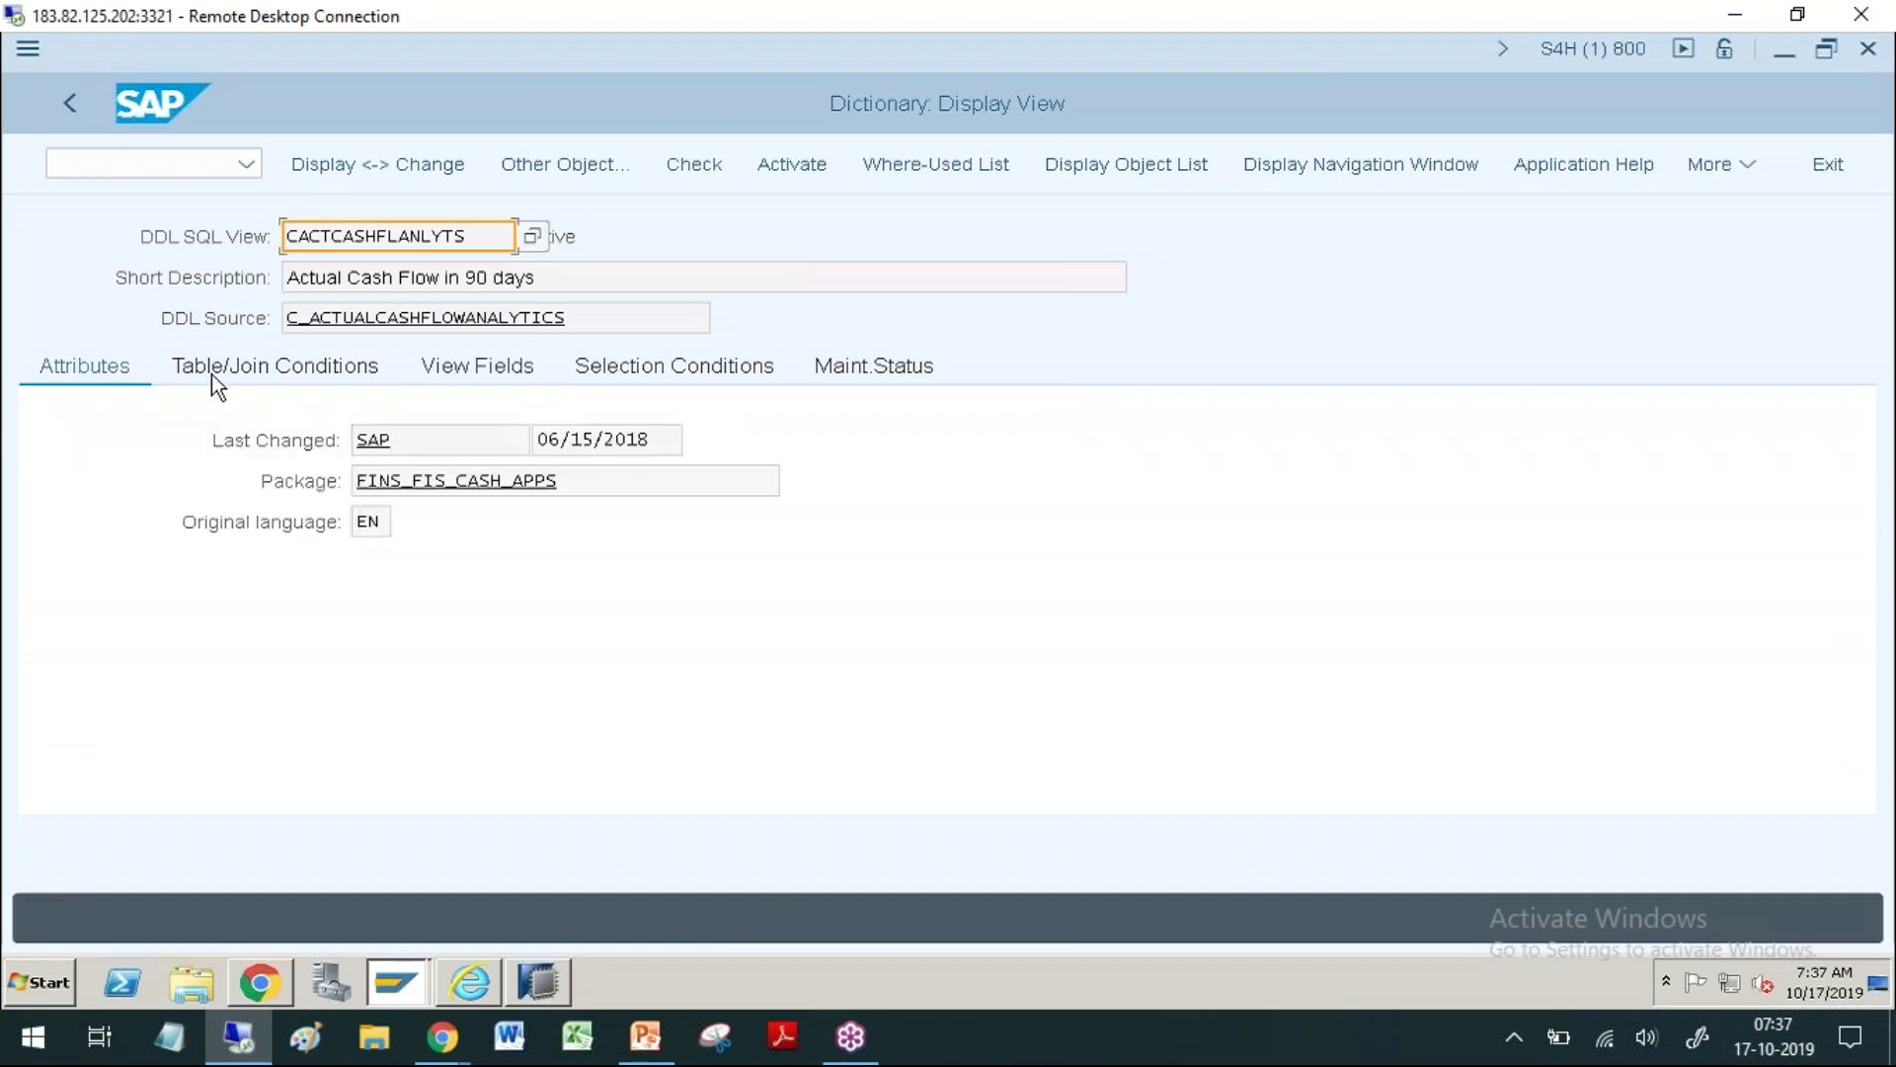
left_click_drag(610, 484, 338, 486)
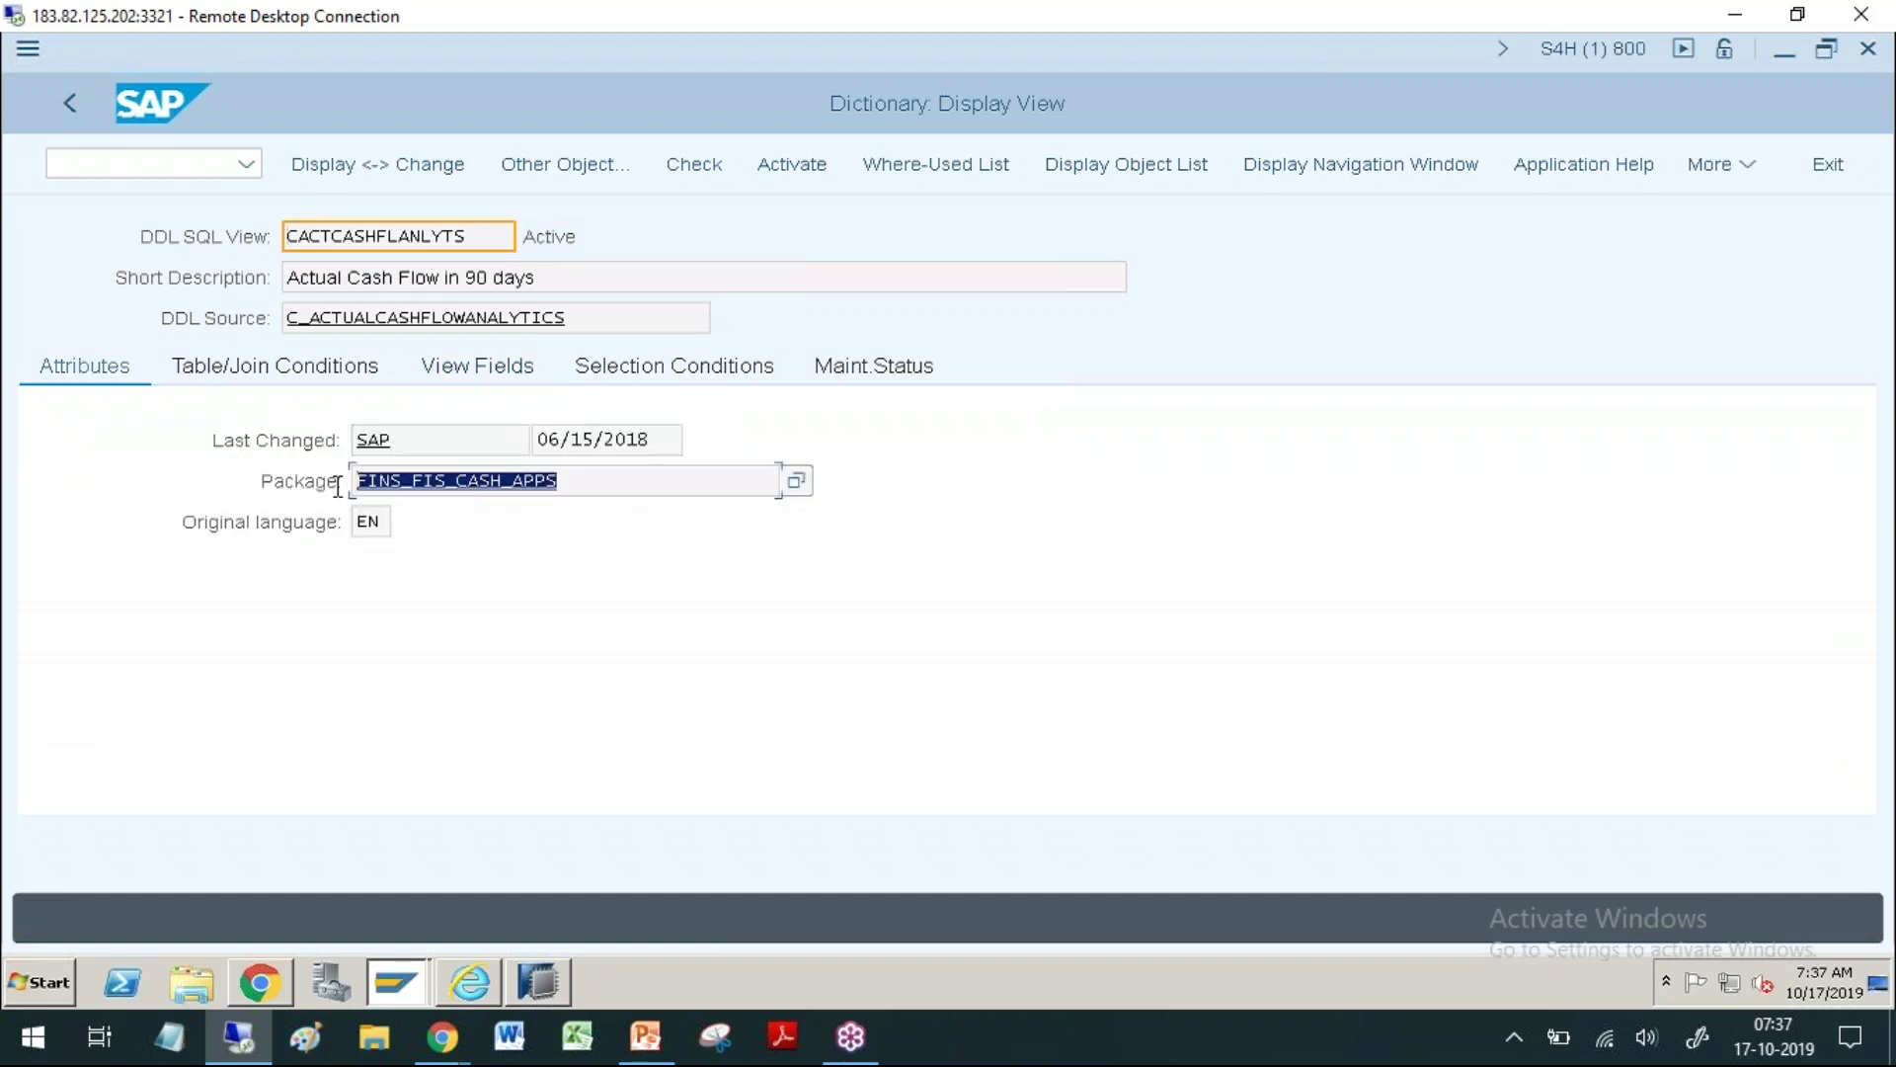
left_click(336, 370)
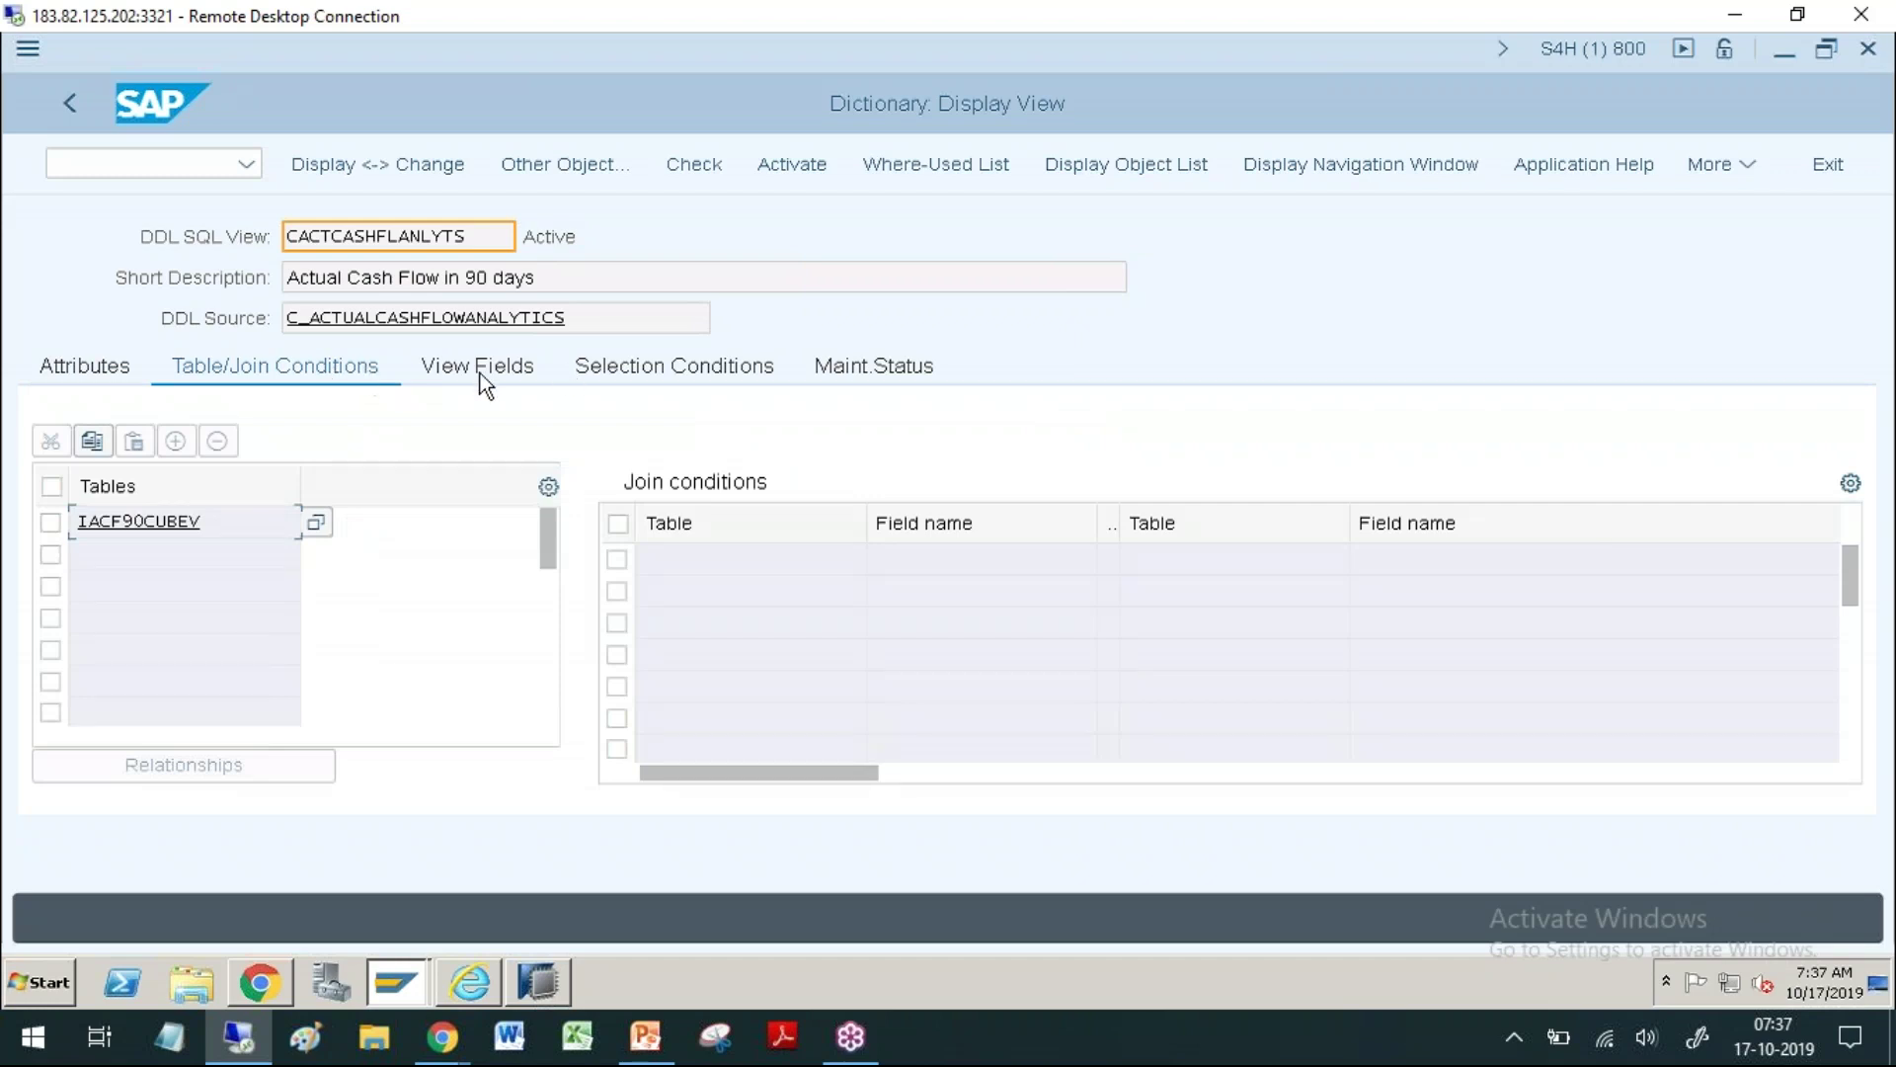
left_click(633, 364)
left_click(502, 369)
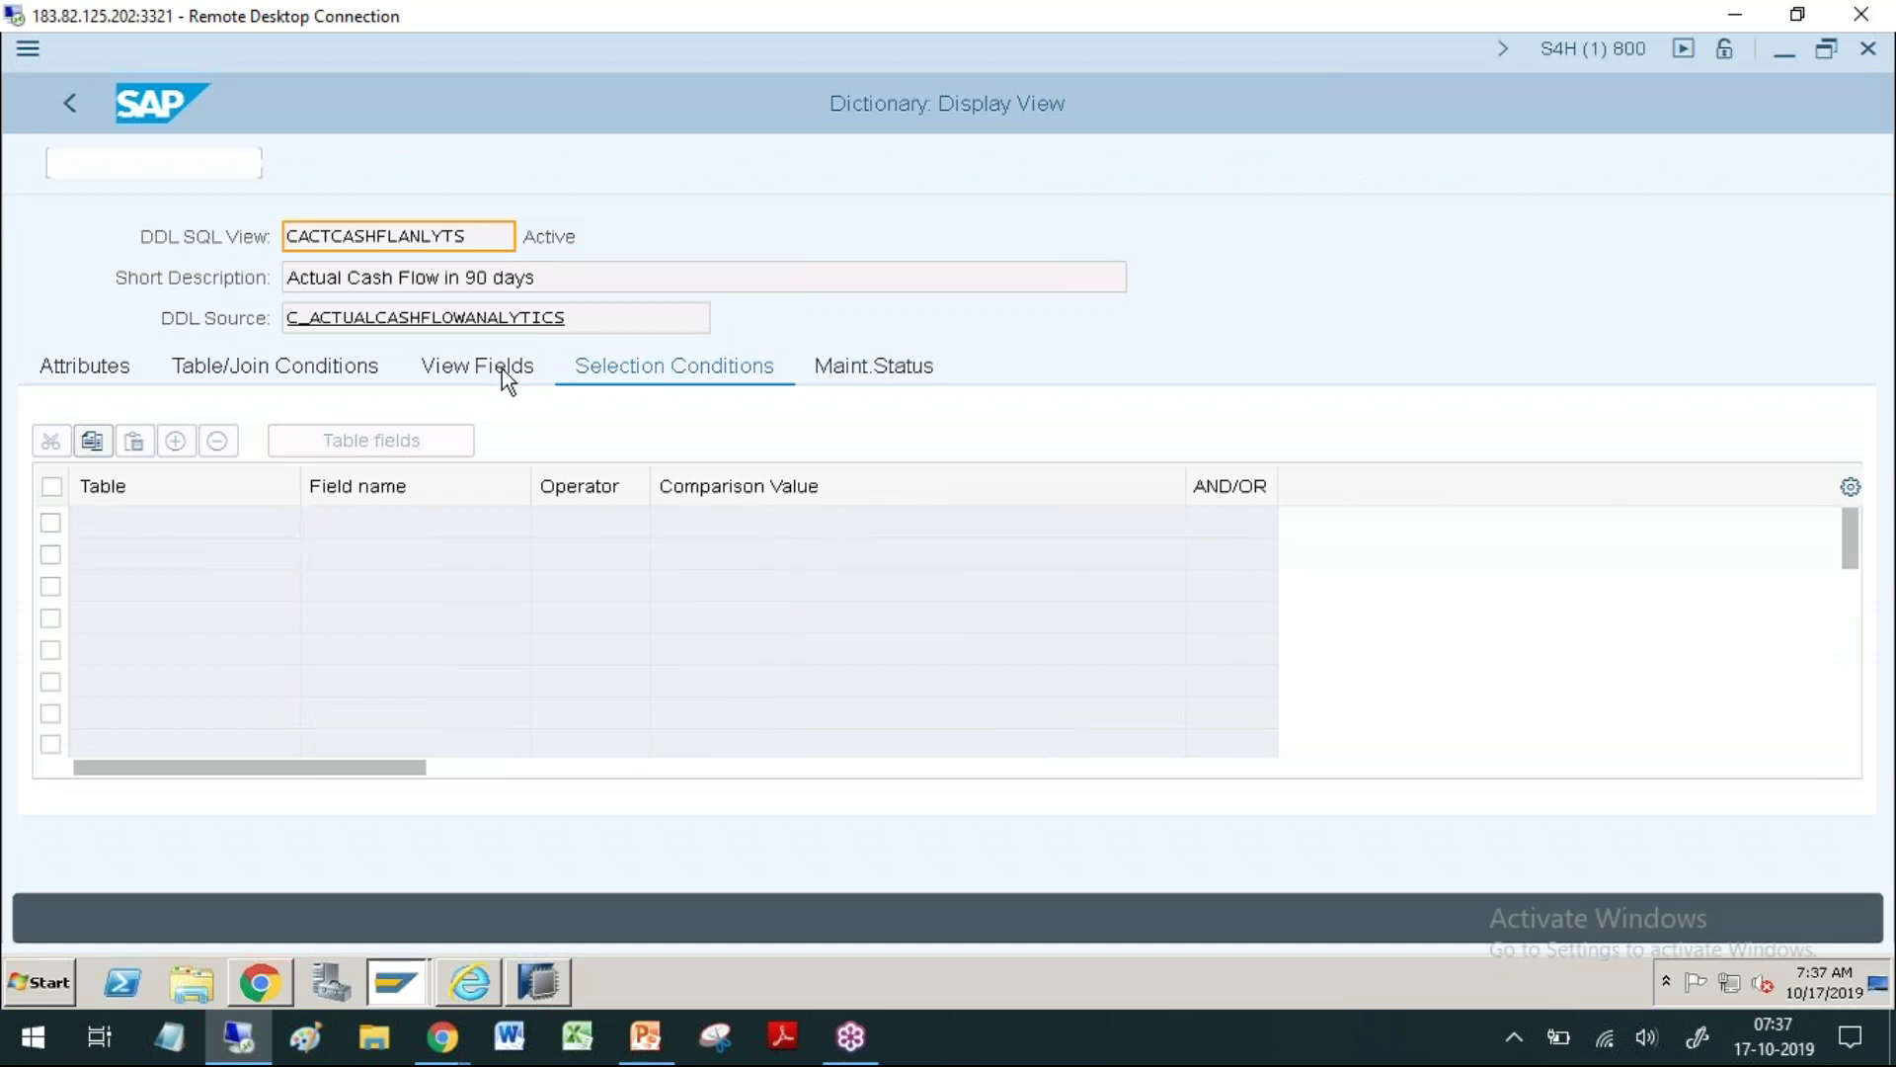
double_click(425, 317)
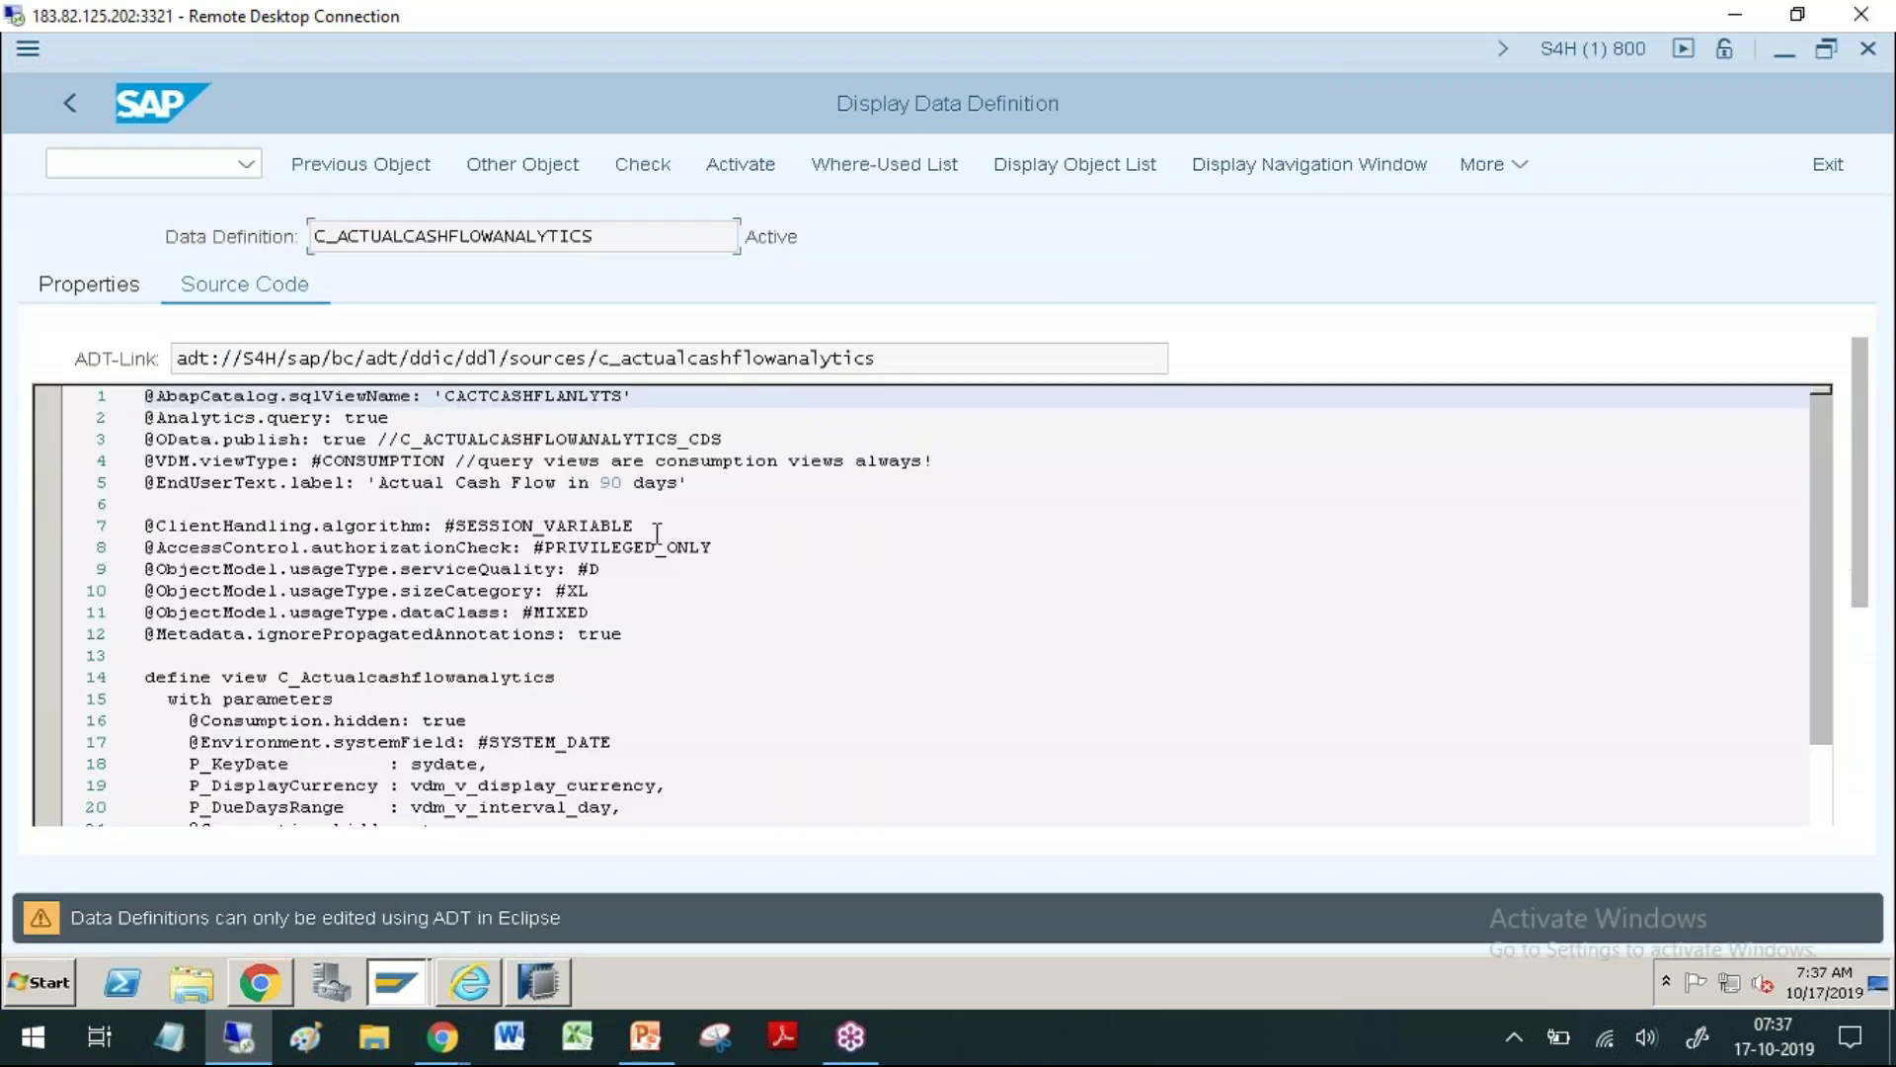
left_click(667, 523)
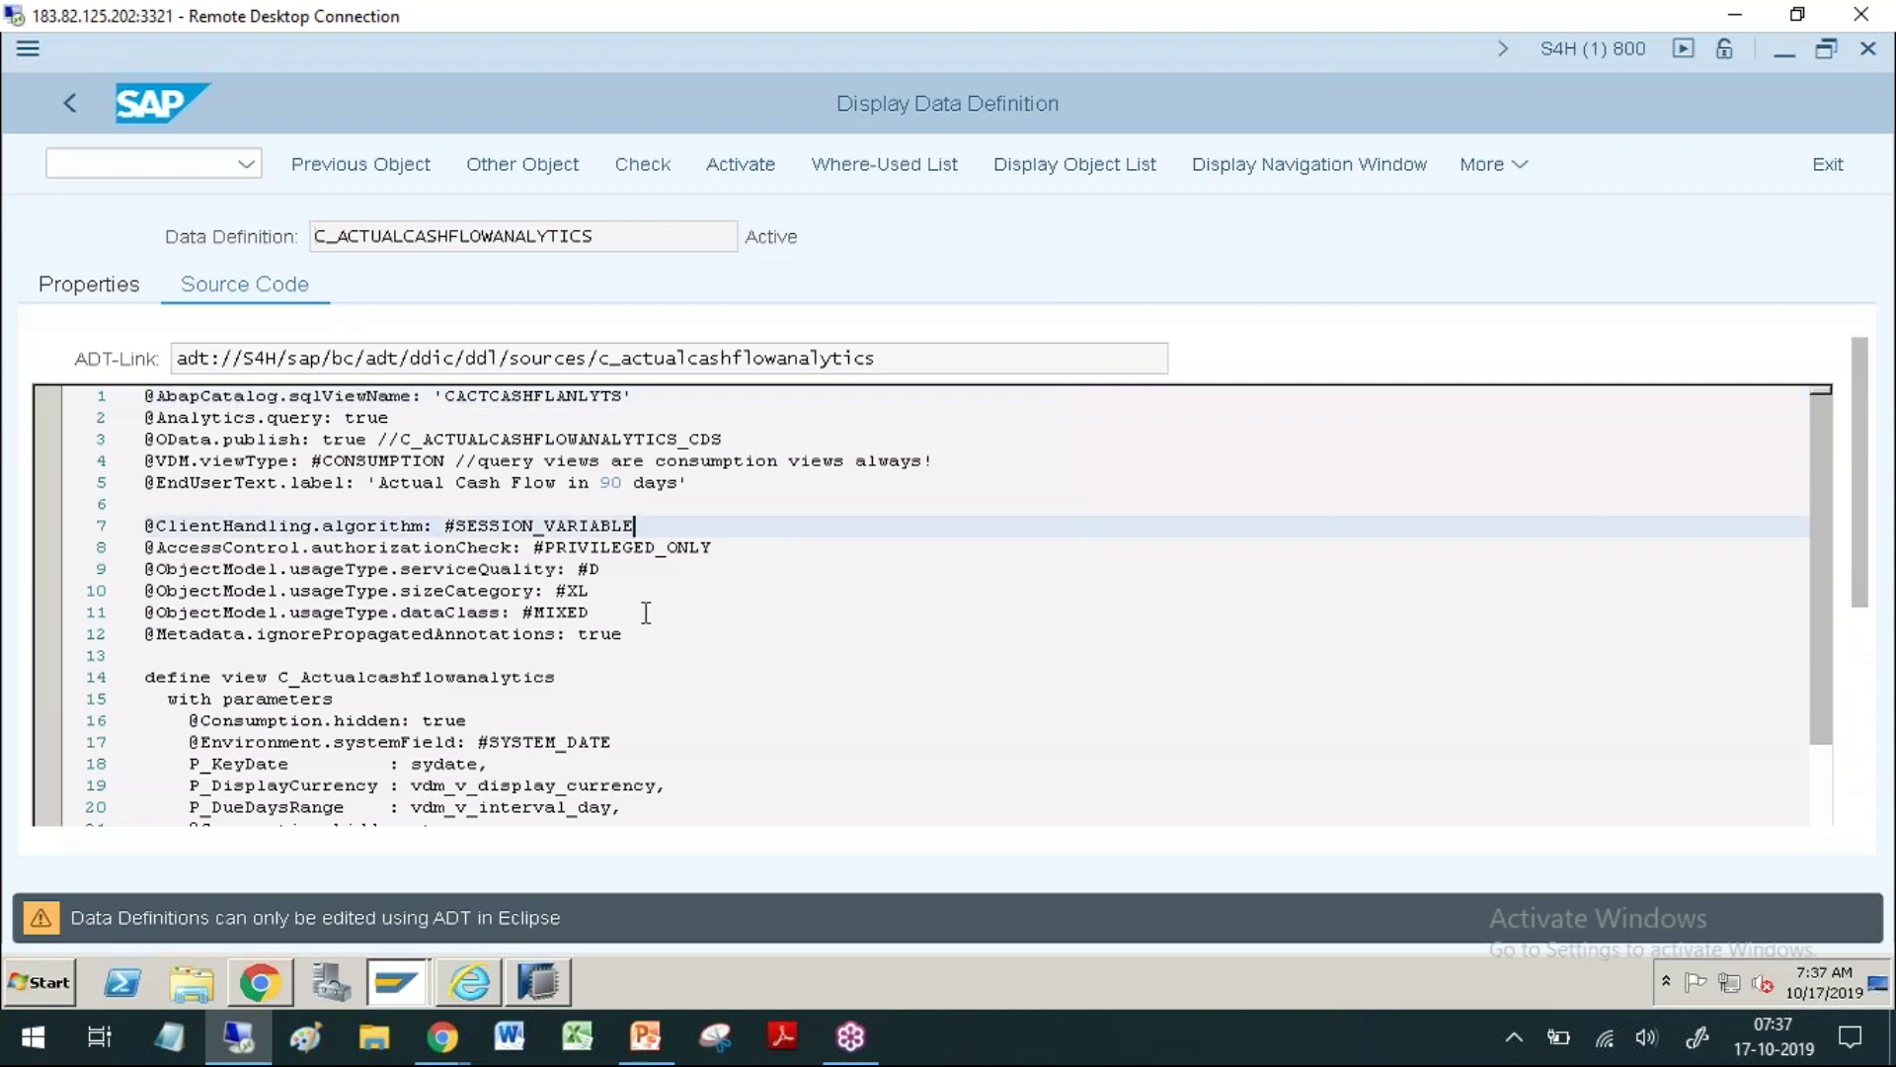
left_click_drag(628, 635, 120, 400)
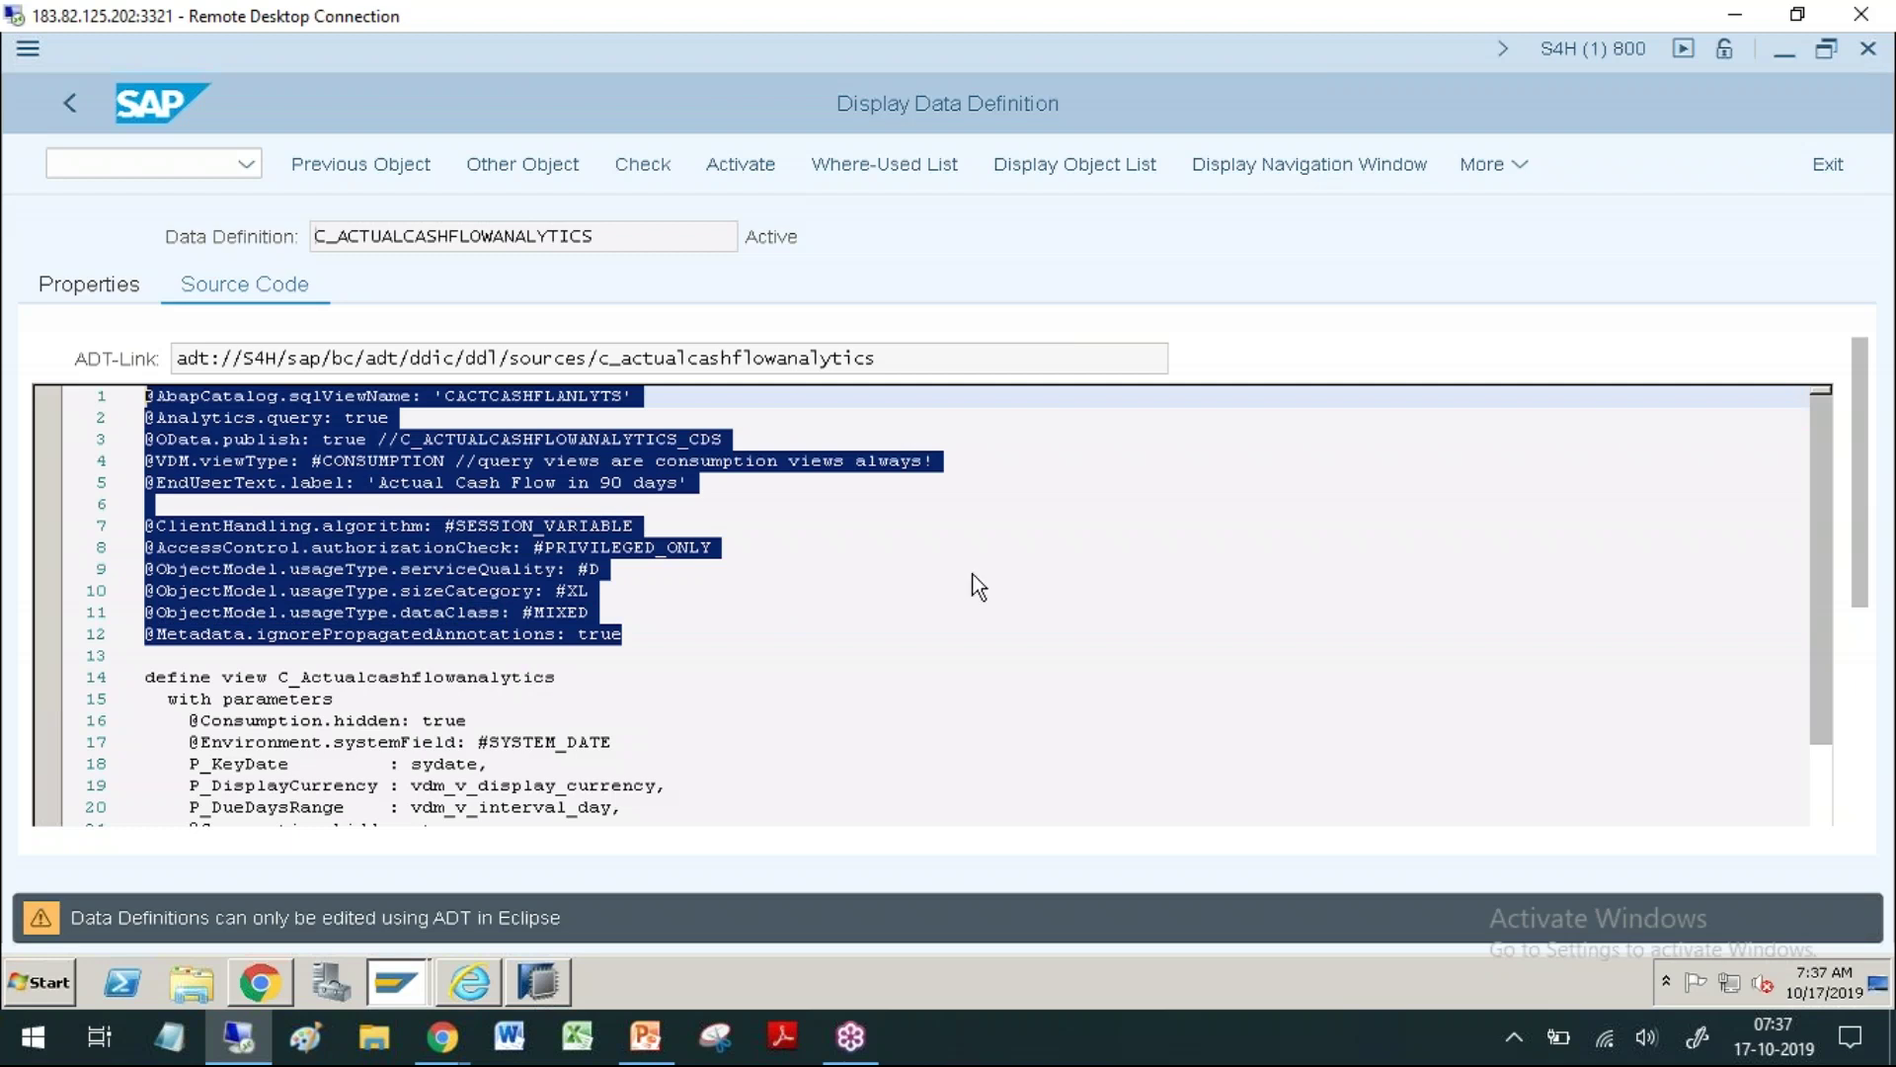
mouse_move(886, 637)
left_mouse_down()
mouse_move(1049, 626)
mouse_move(1033, 522)
mouse_move(887, 637)
left_mouse_up()
left_click_drag(671, 680, 705, 824)
mouse_move(769, 770)
left_mouse_down()
mouse_move(768, 833)
mouse_move(771, 772)
mouse_move(918, 781)
mouse_move(903, 775)
mouse_move(943, 731)
left_mouse_up()
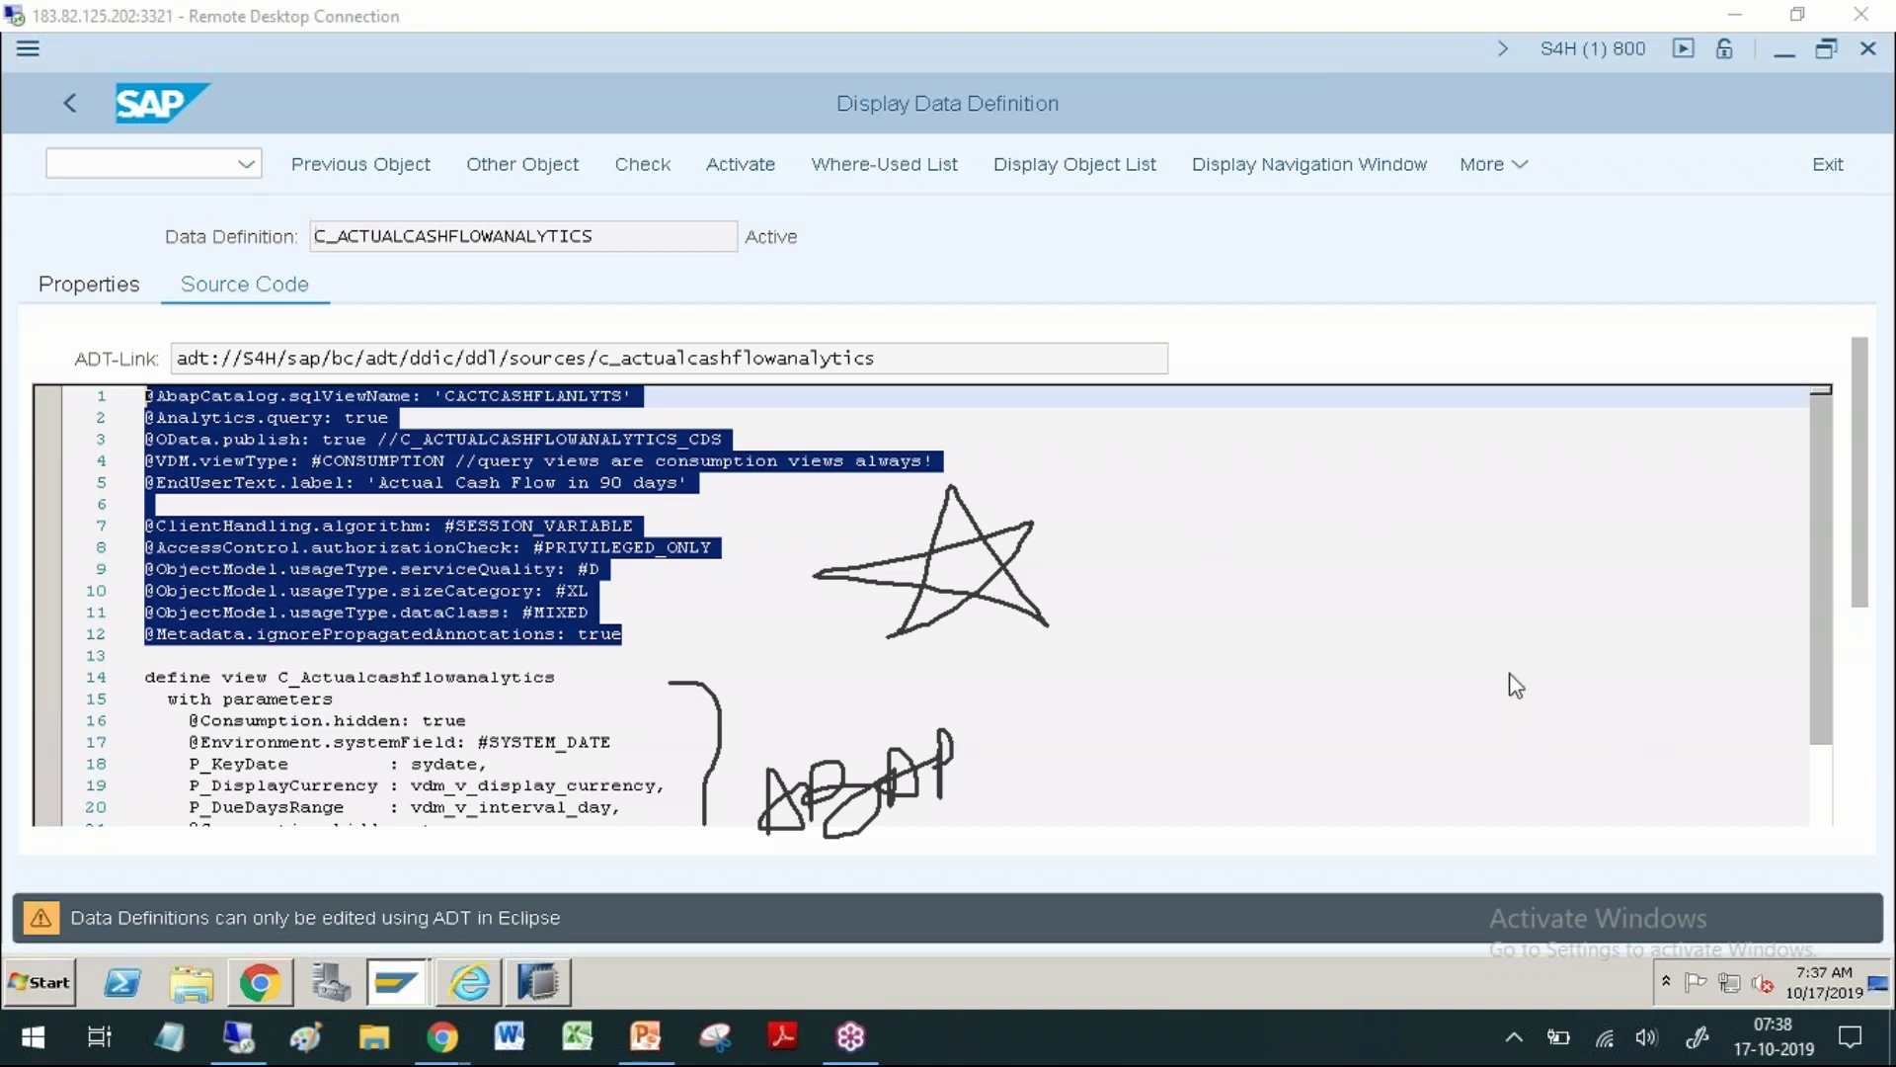
left_click_drag(884, 474, 896, 558)
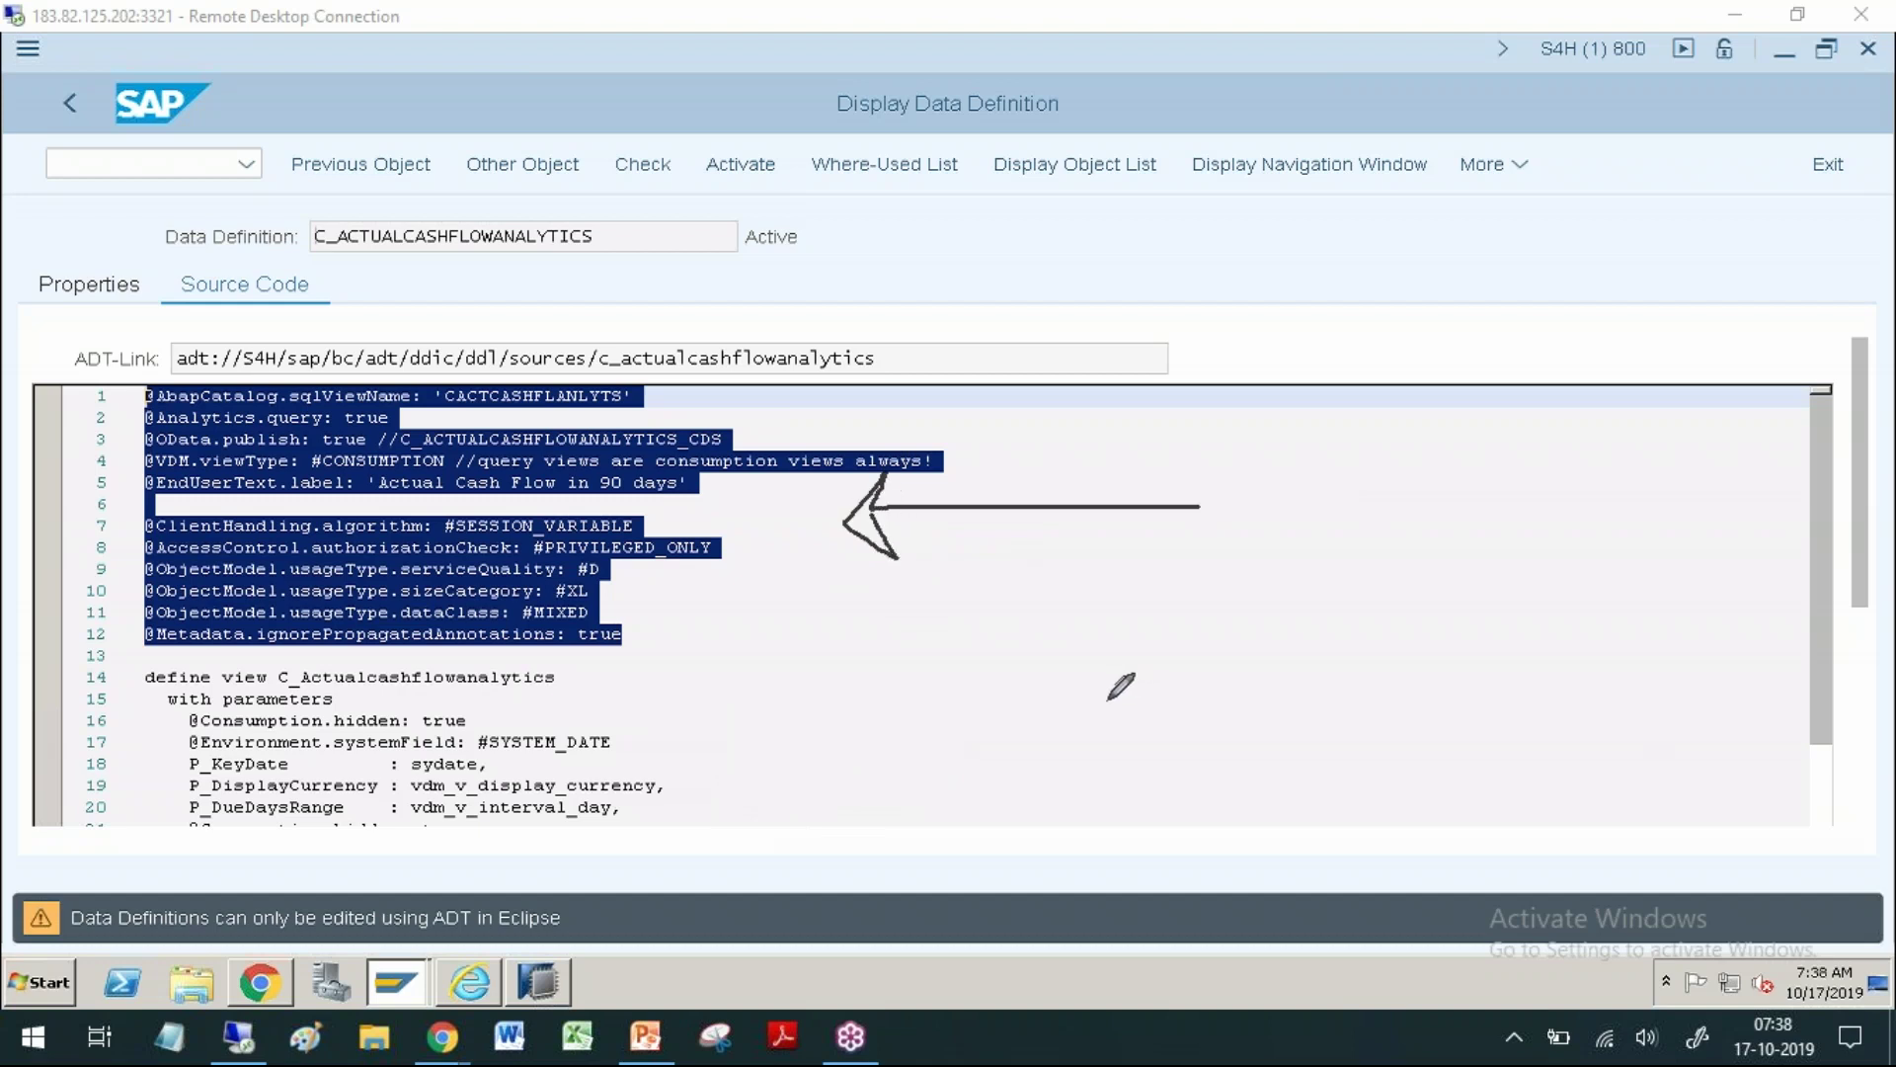
left_click(822, 608)
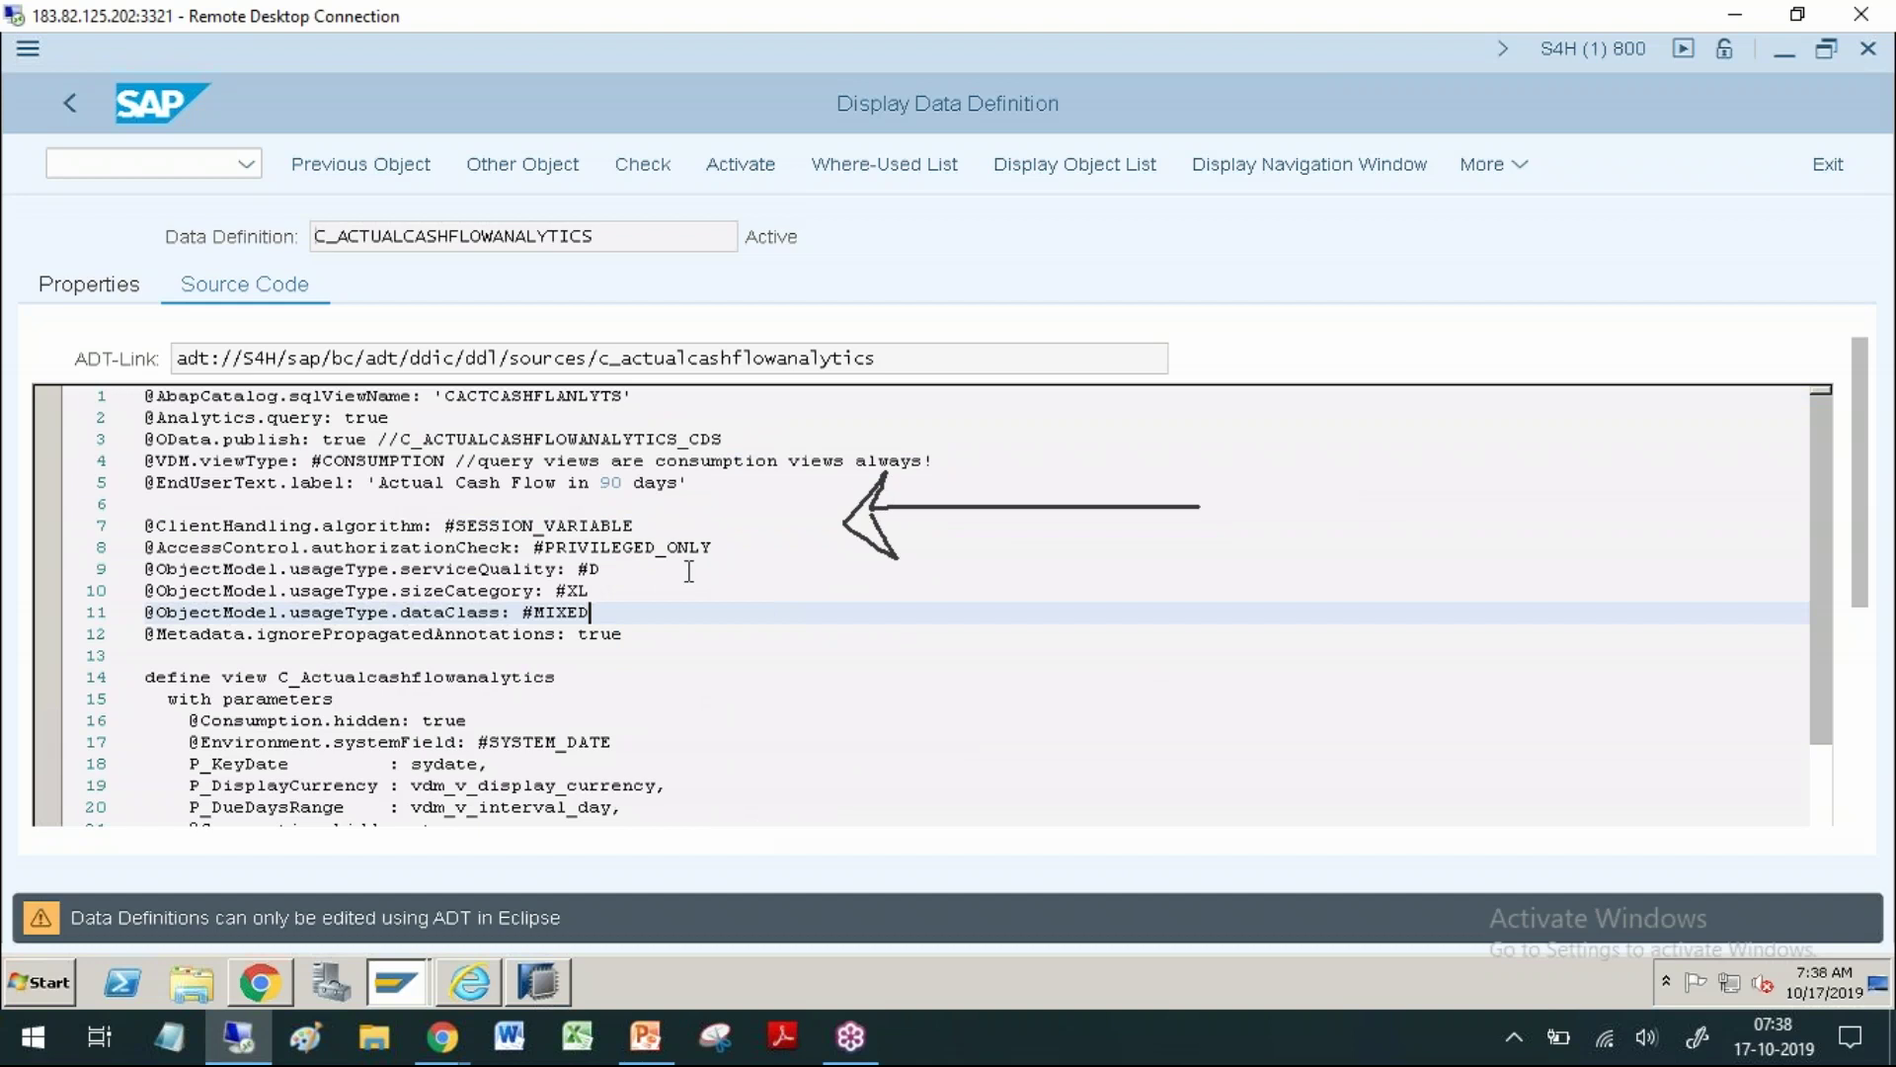
left_click(125, 400)
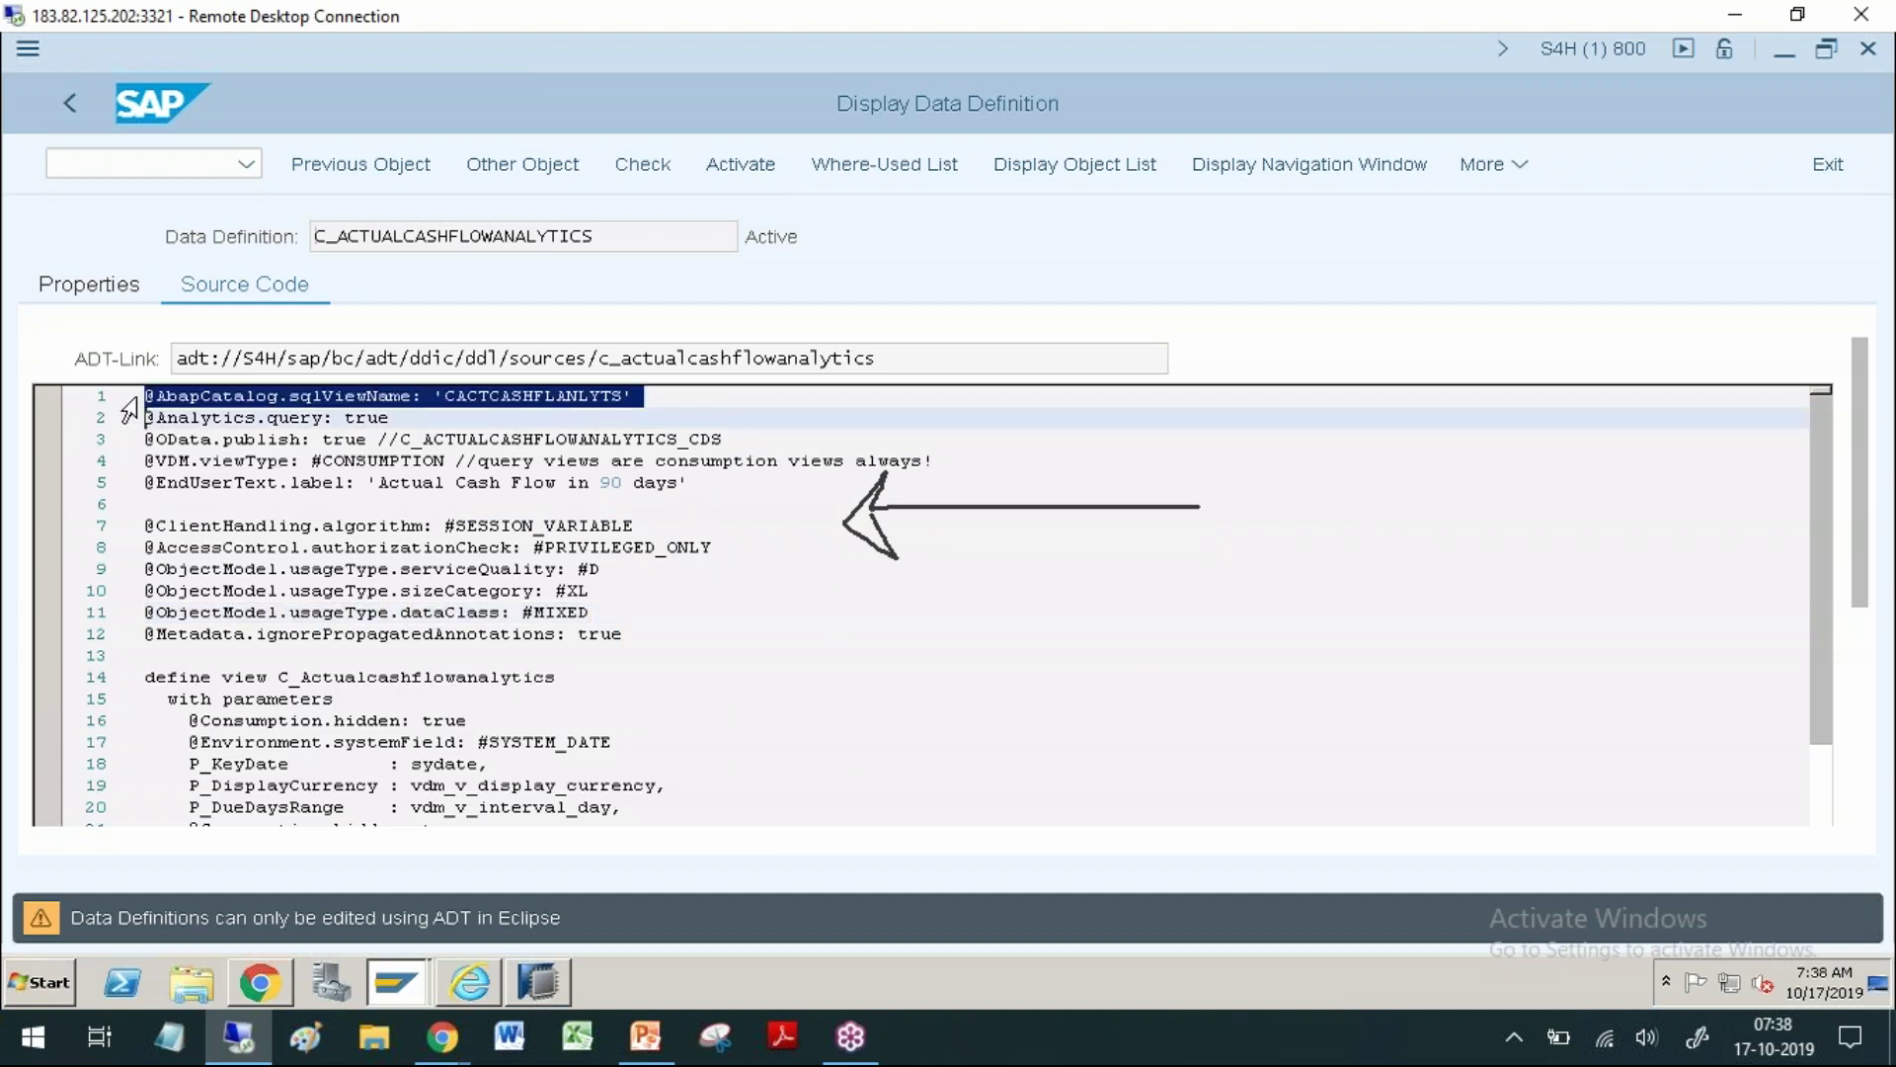
left_click(126, 420)
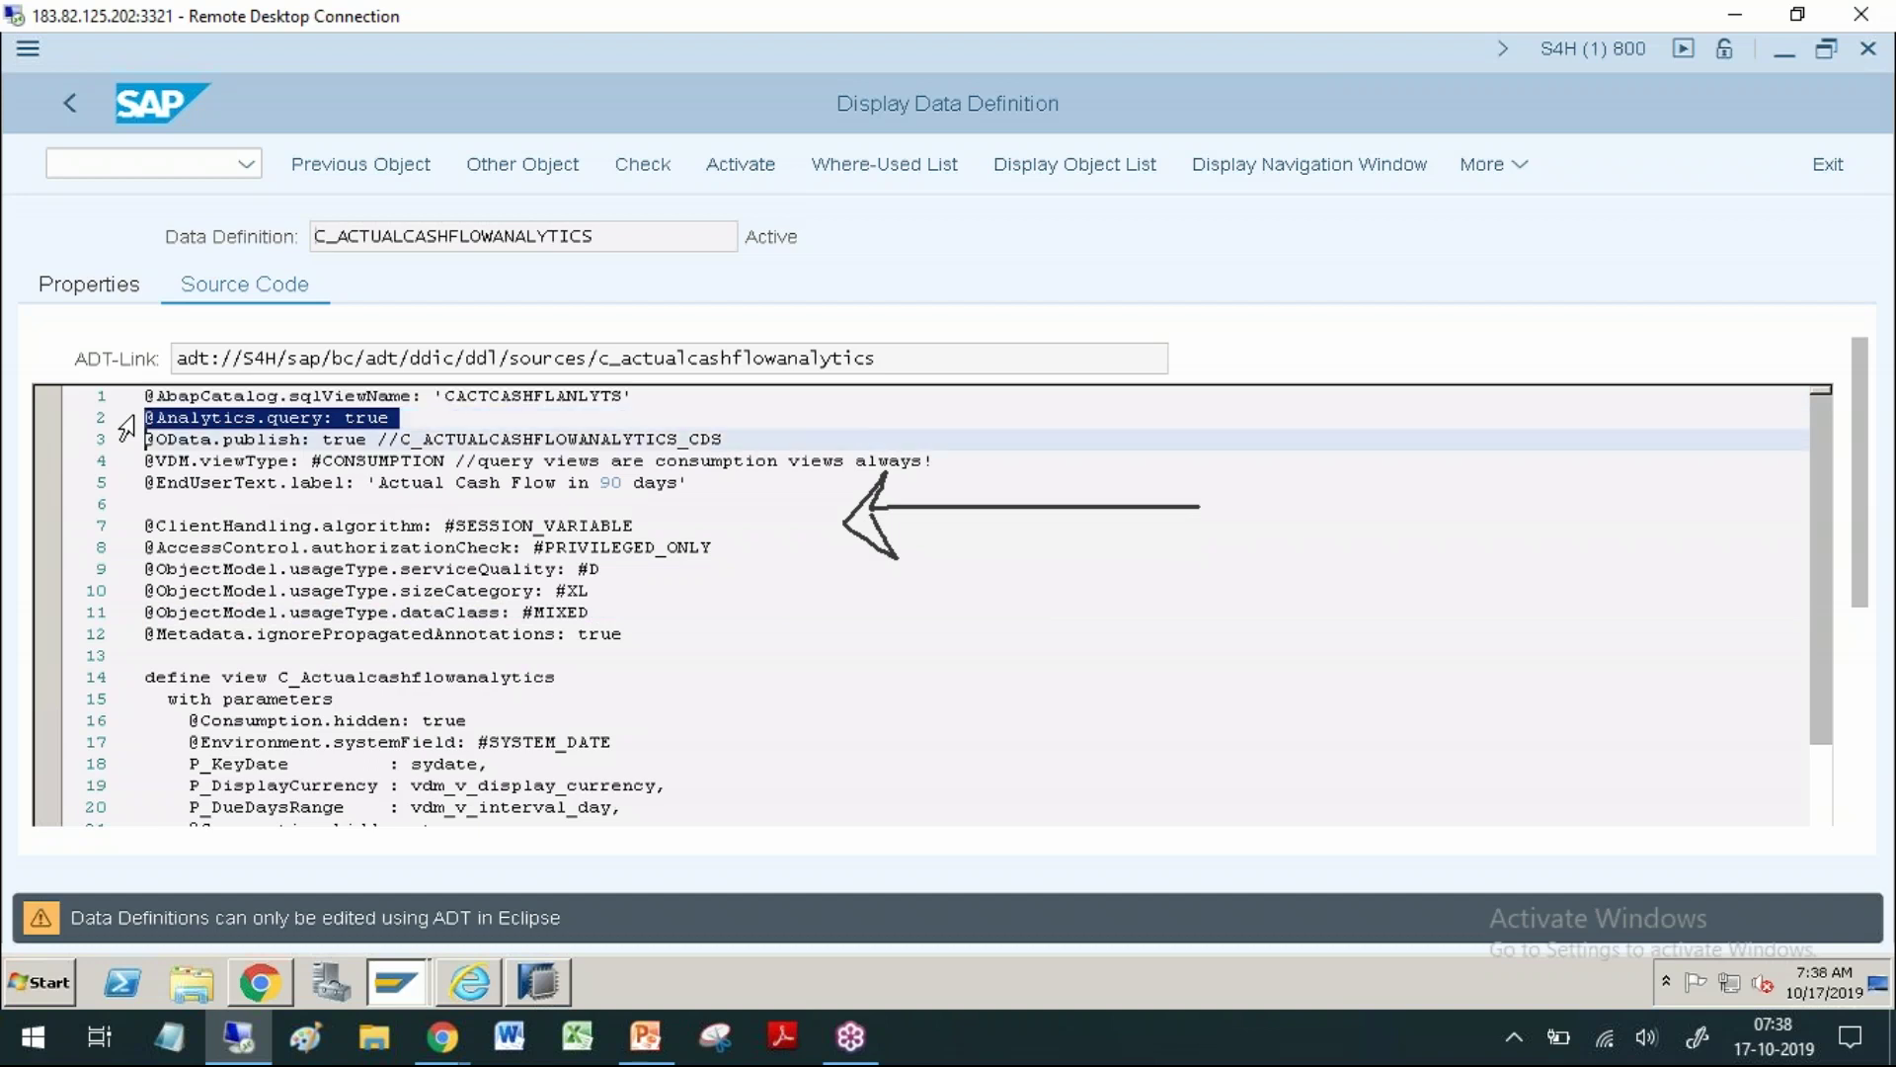
left_click(126, 441)
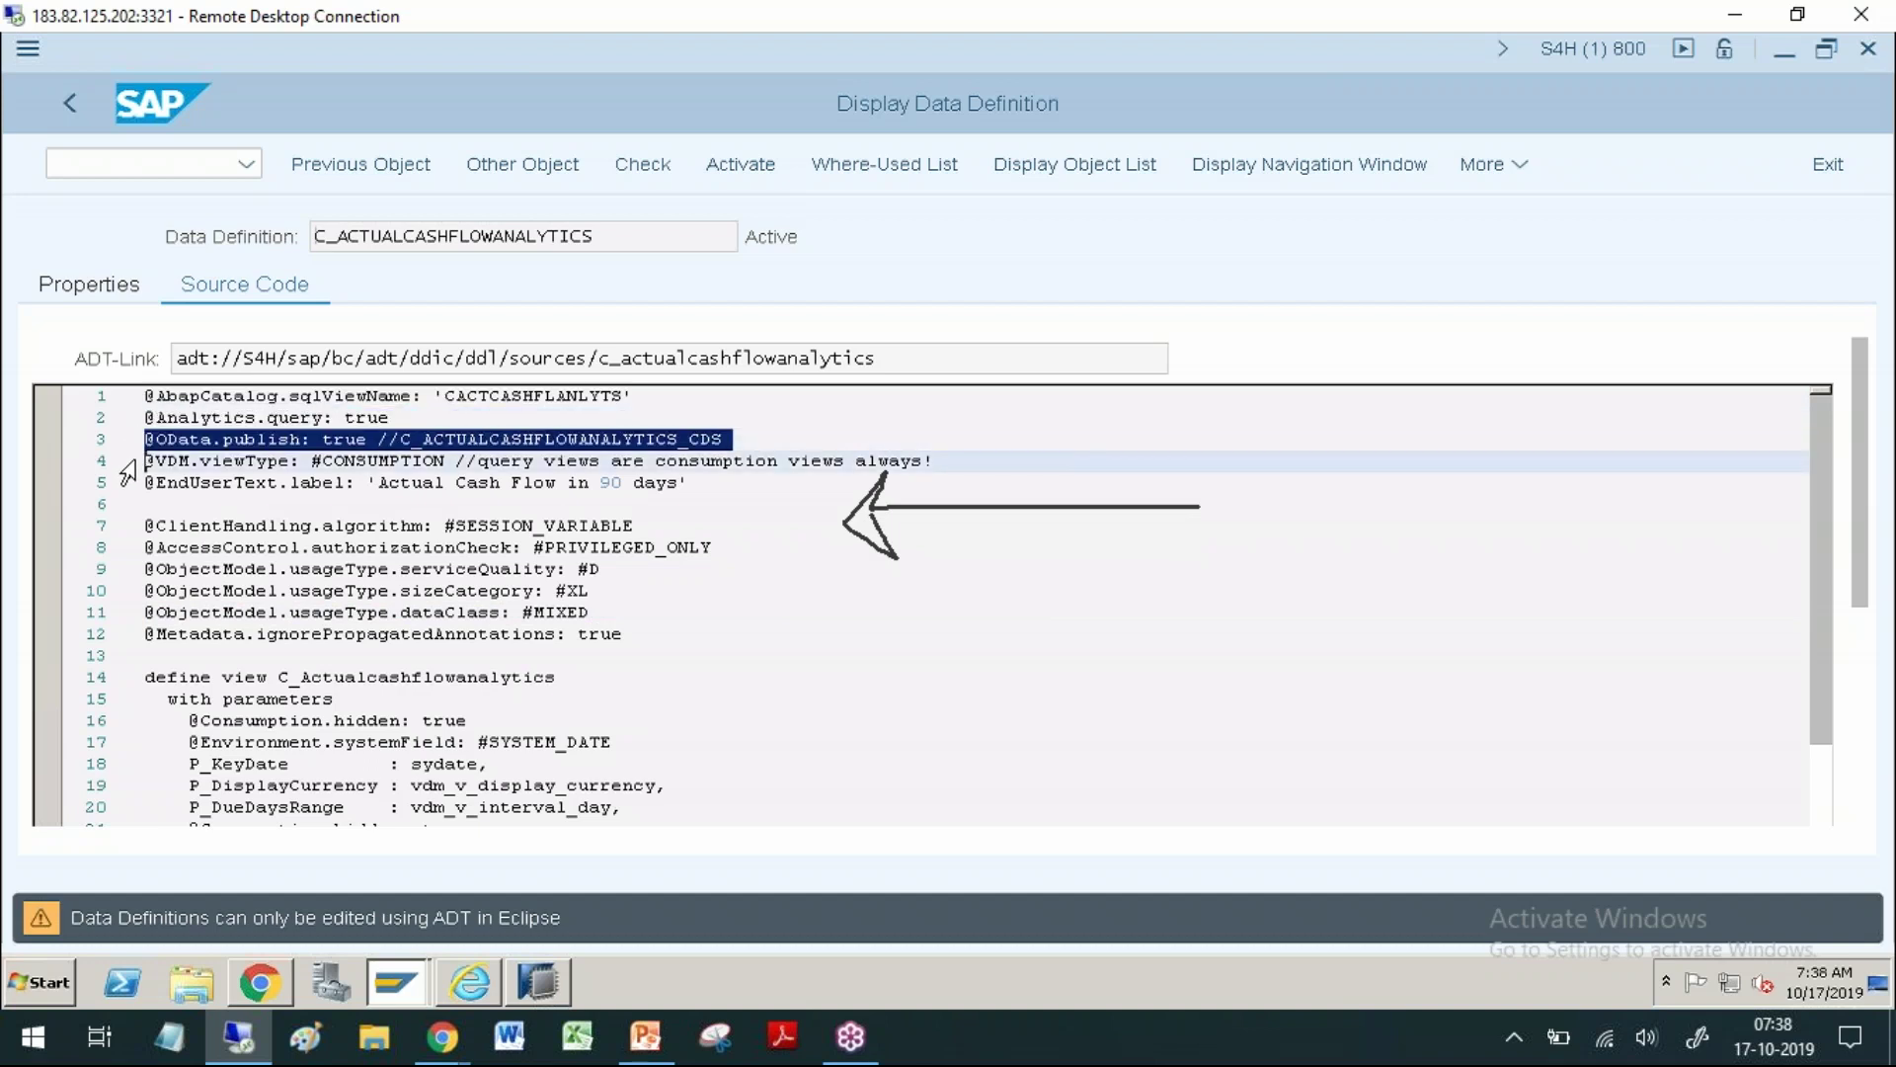
left_click(128, 464)
left_click(127, 484)
left_click(120, 528)
left_click(117, 550)
left_click(116, 571)
left_click(117, 592)
left_click(117, 614)
left_click(116, 636)
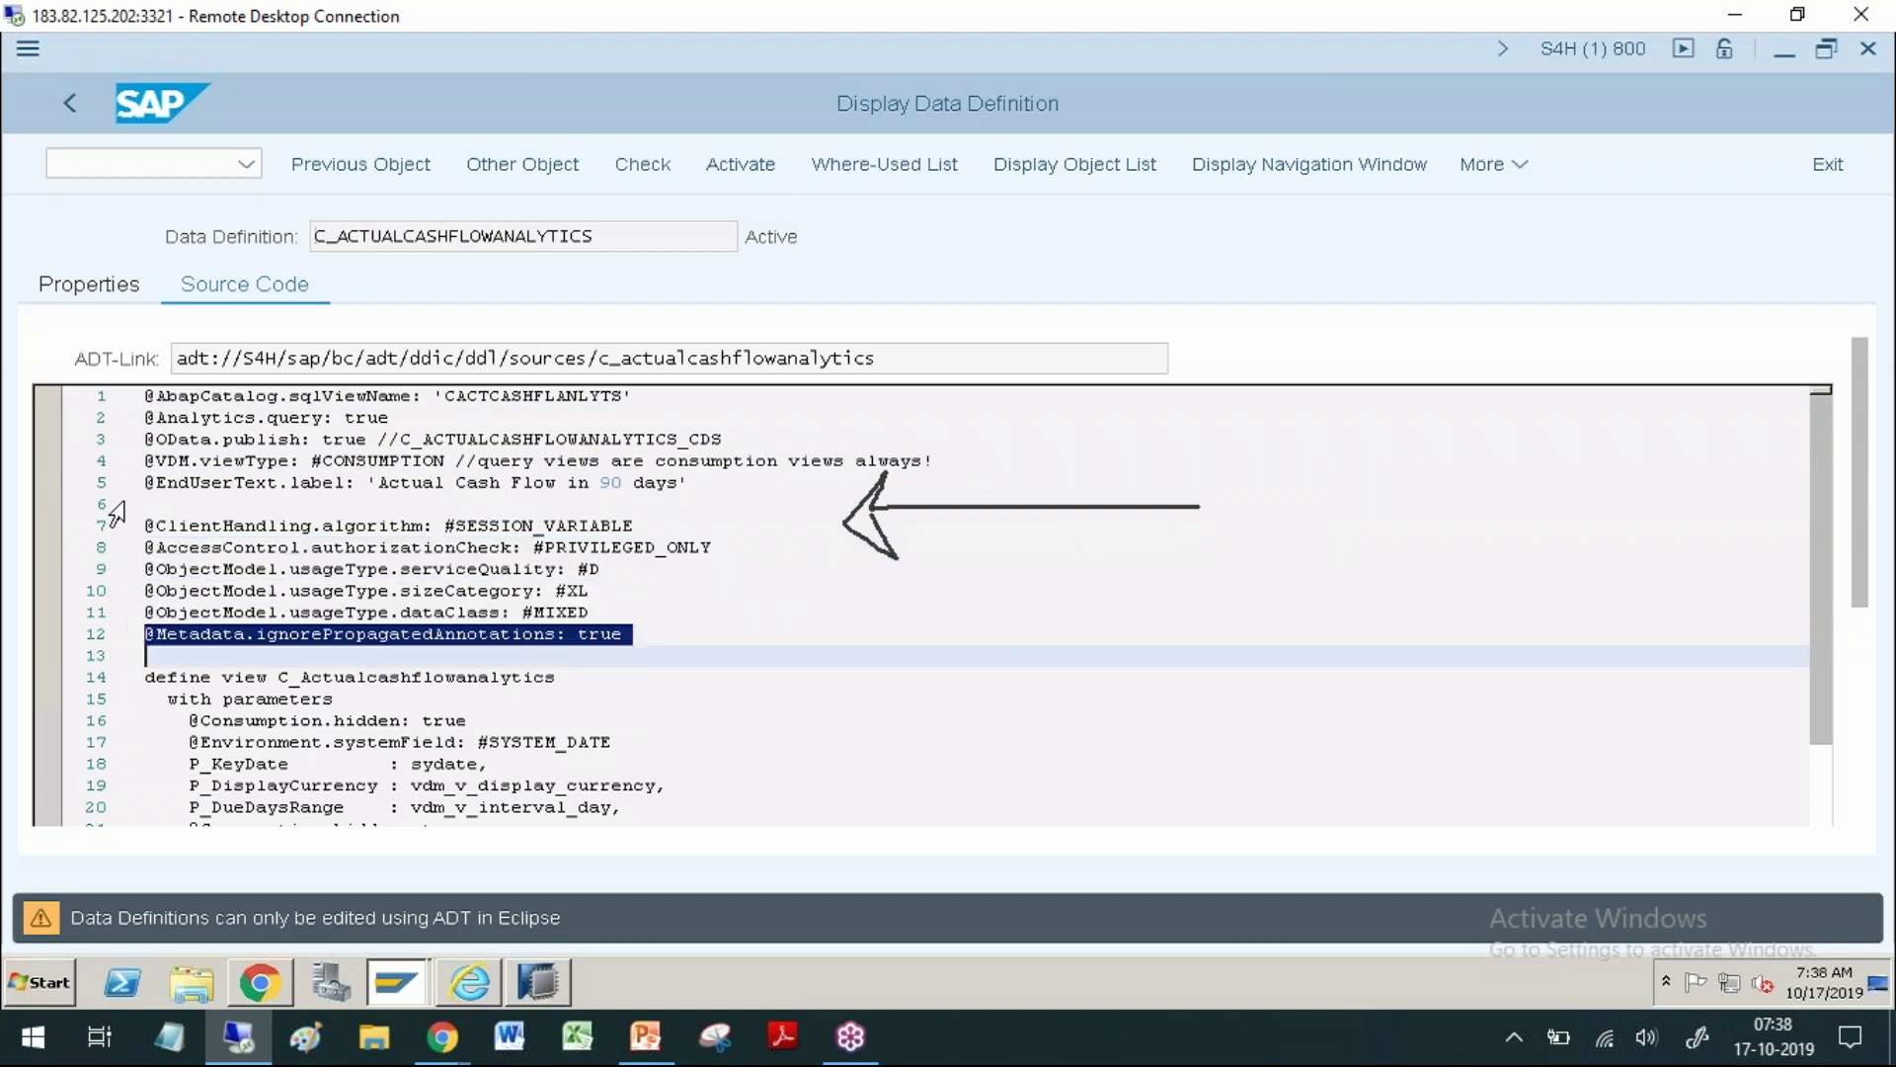
Step: Examine the define view statement and its parameters down to P_DisplayCurrency, and display the properties of the data definition
left_click(120, 681)
left_click(128, 720)
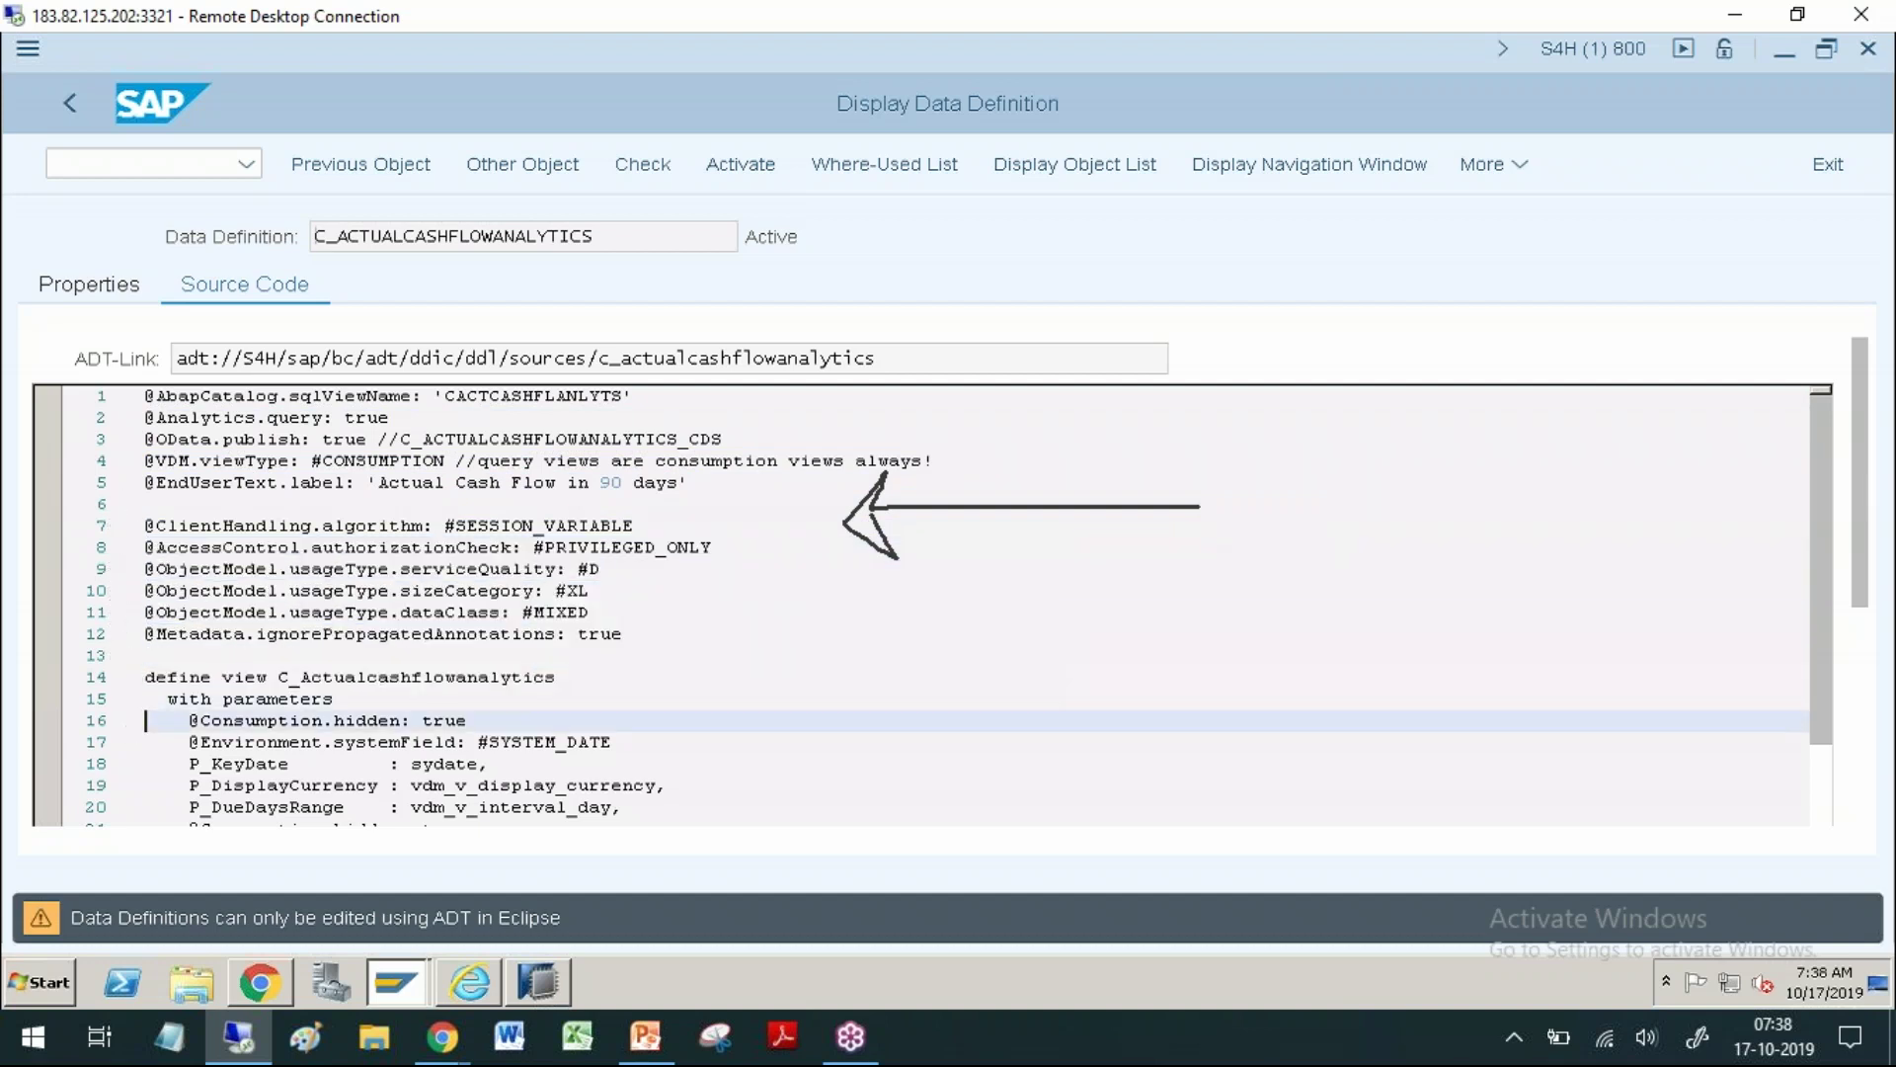
left_click(123, 768)
left_click(125, 789)
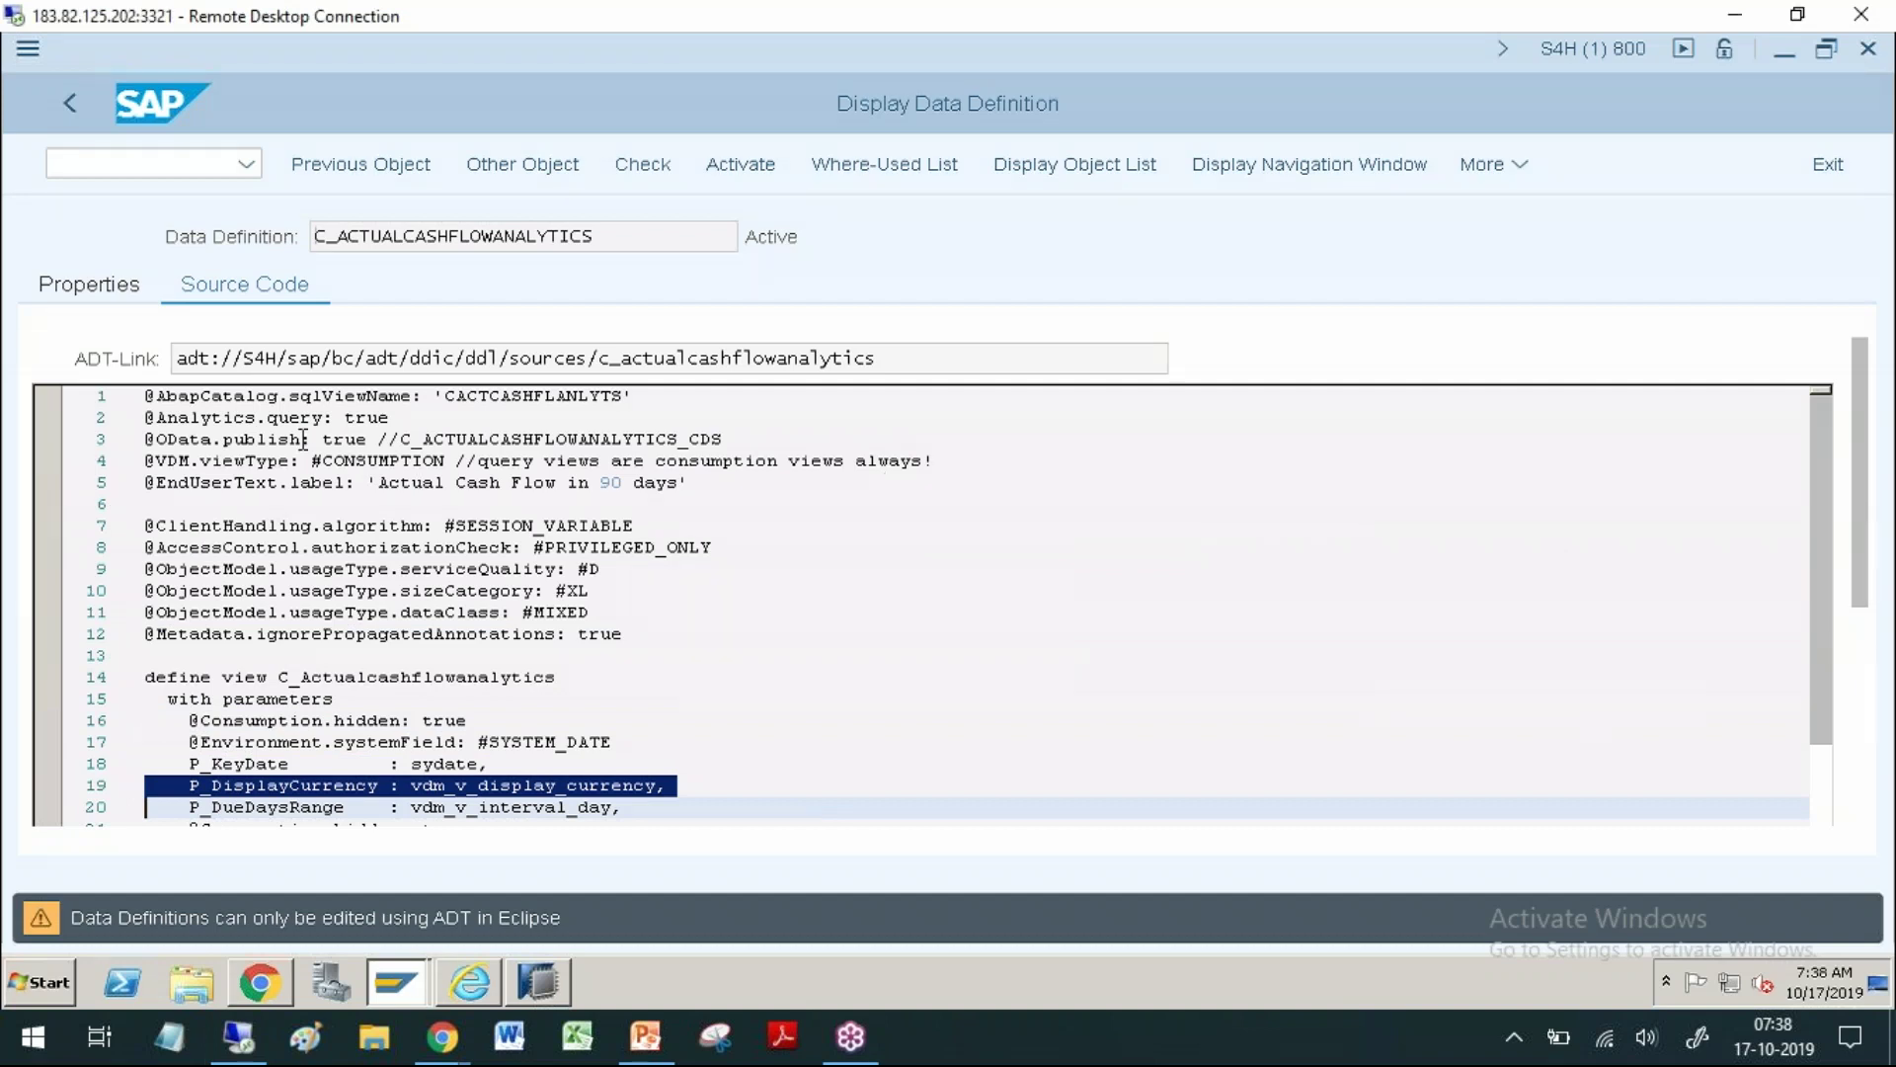
left_click(1142, 438)
left_click(123, 286)
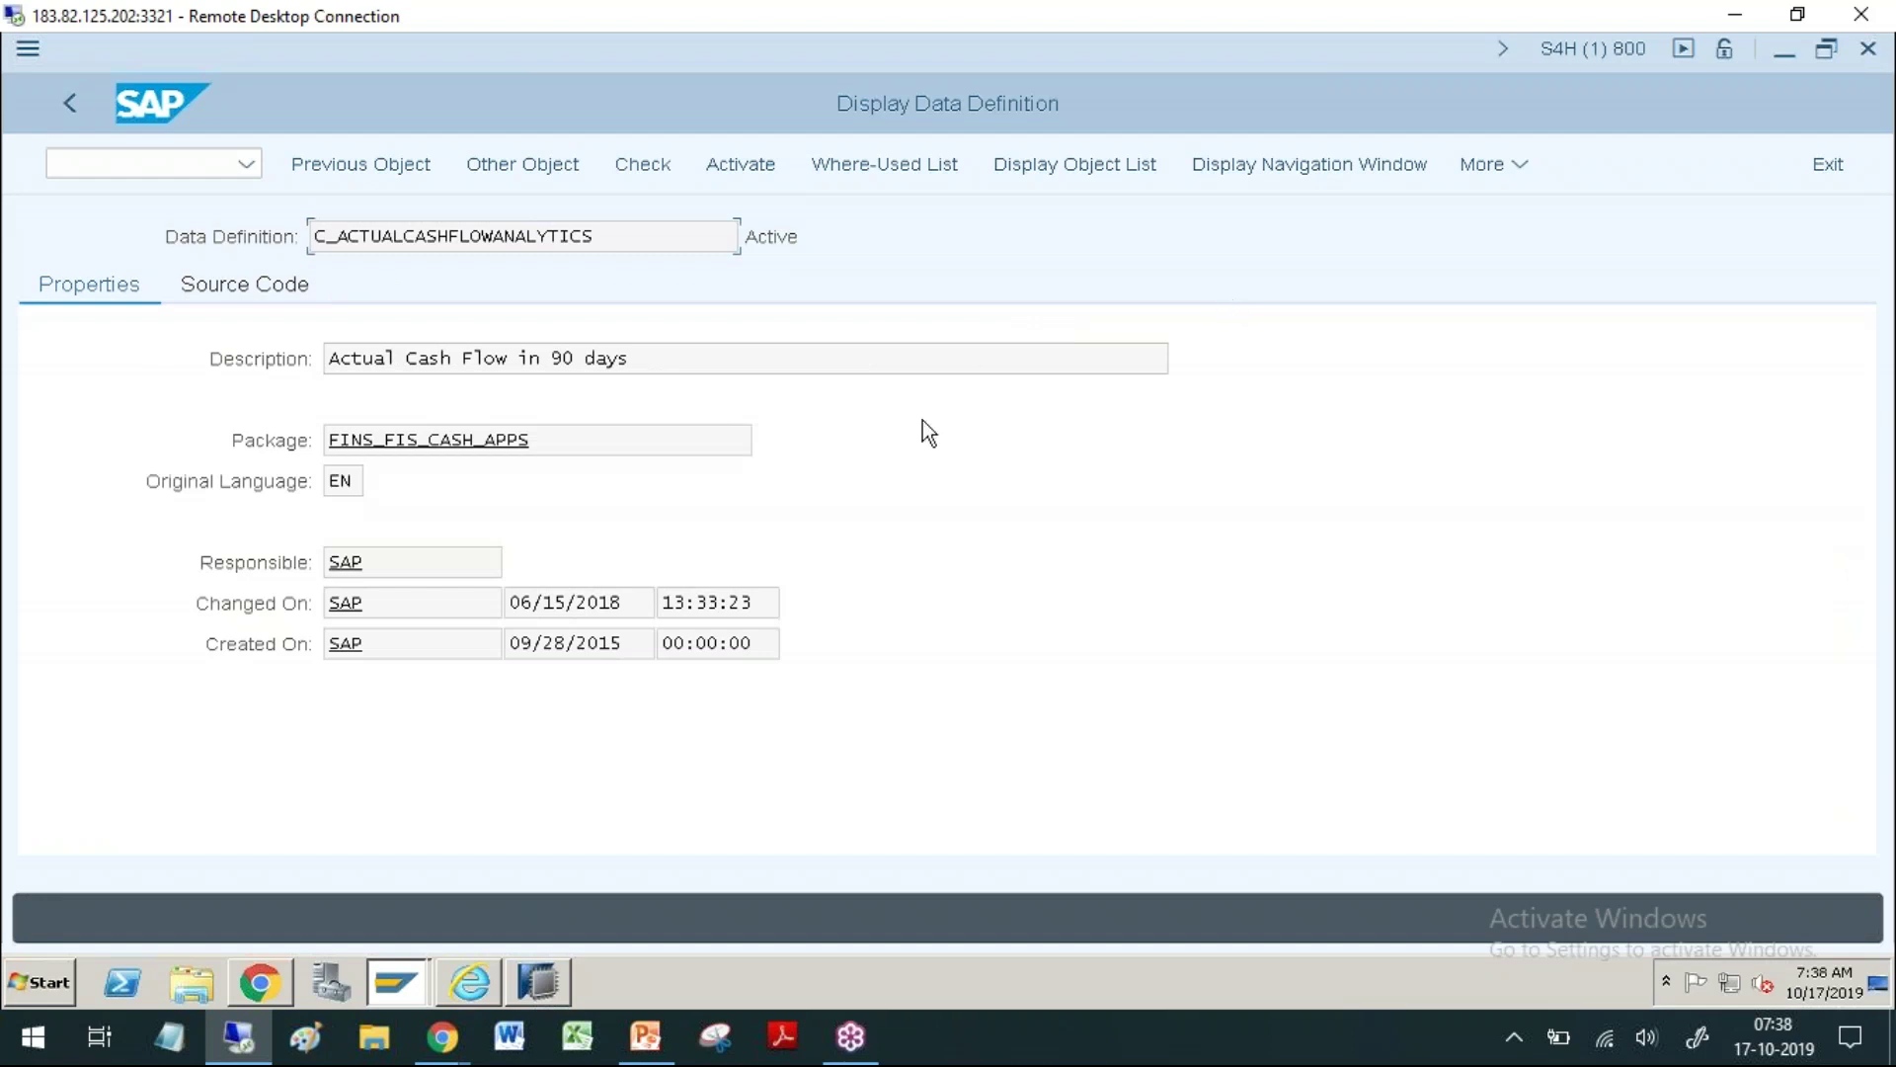